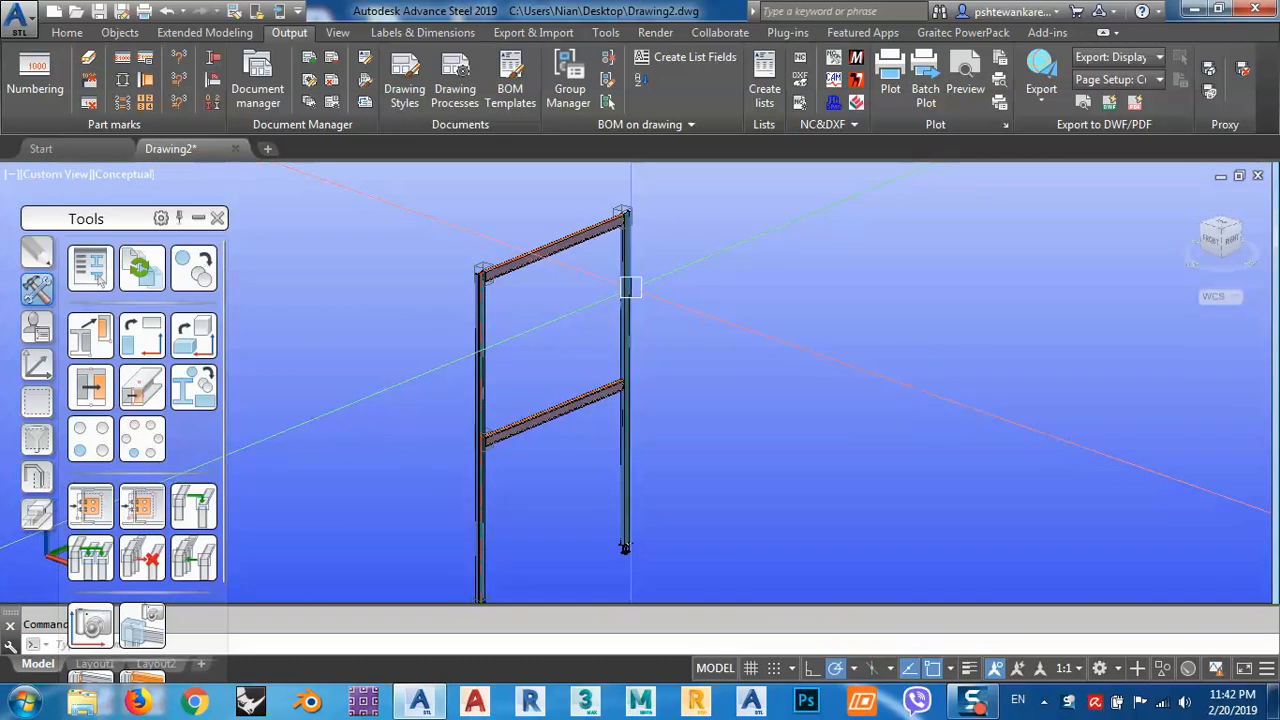
Use the GSF-assembly drawing style from the user Assemblies styles on the frame's right column.
scroll(633, 330, up, 3)
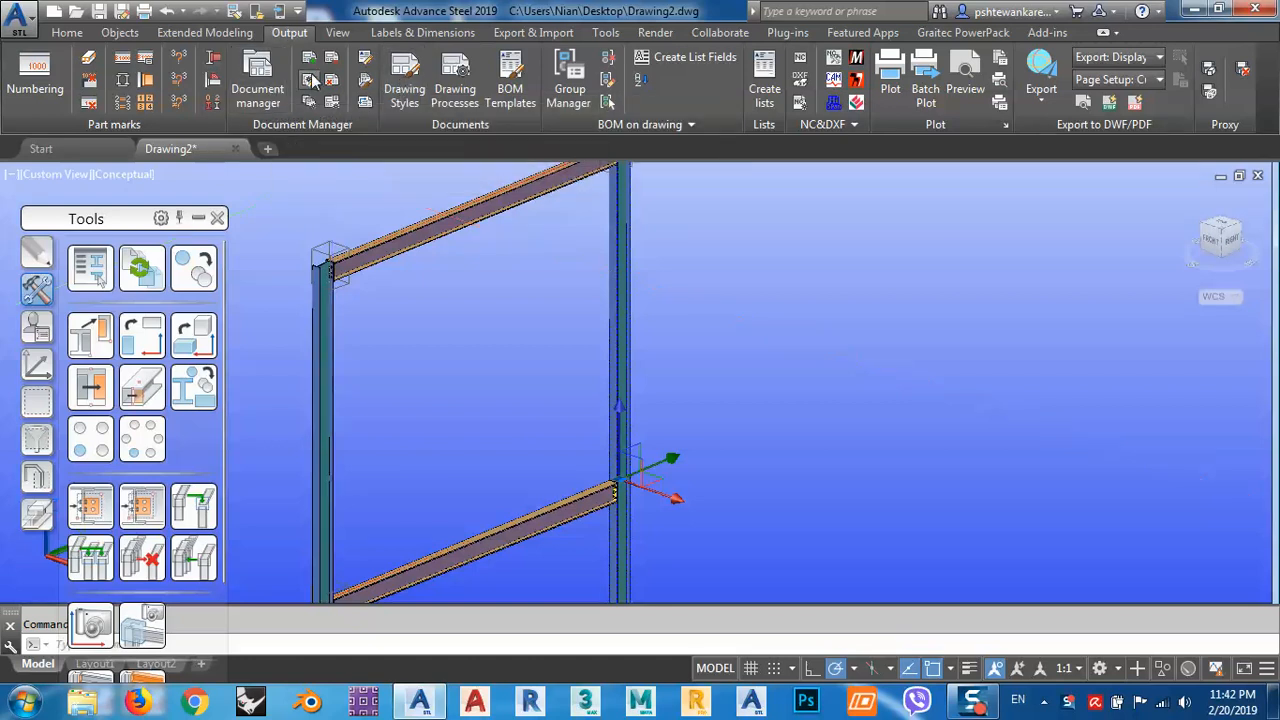
click(310, 86)
scroll(212, 188, up, 8)
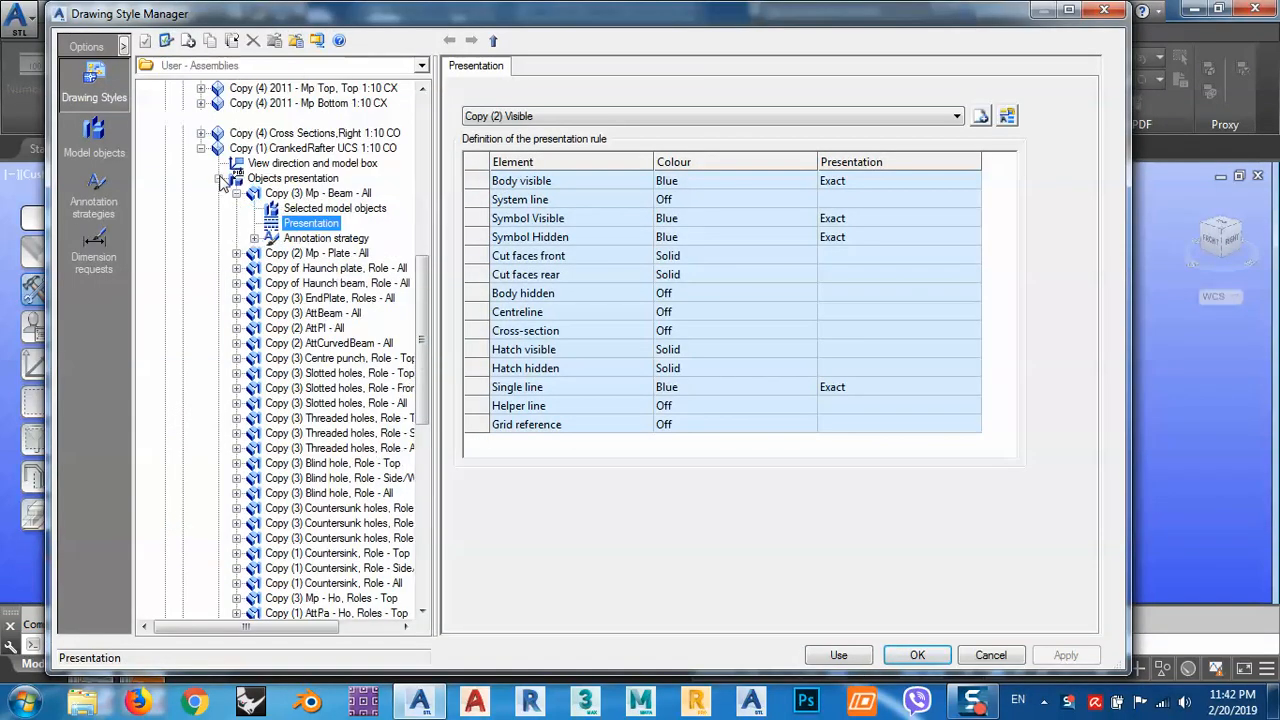
scroll(185, 225, up, 6)
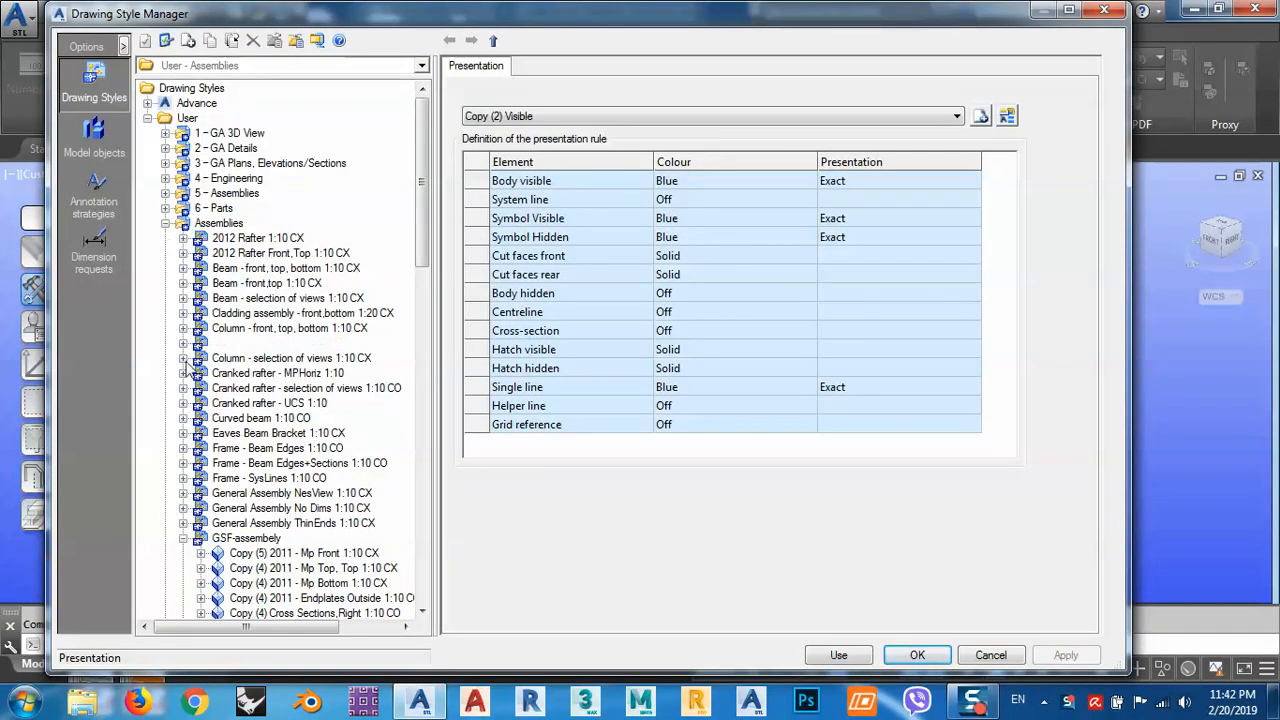
click(183, 538)
click(232, 539)
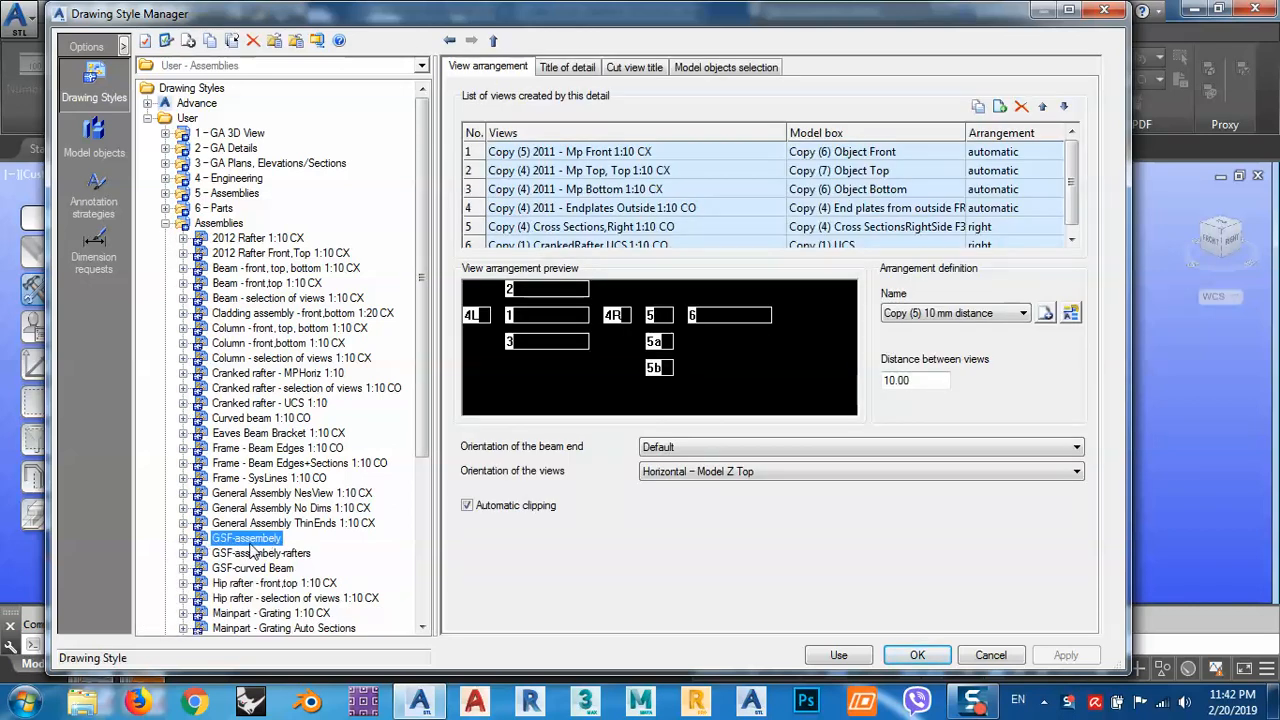
click(860, 655)
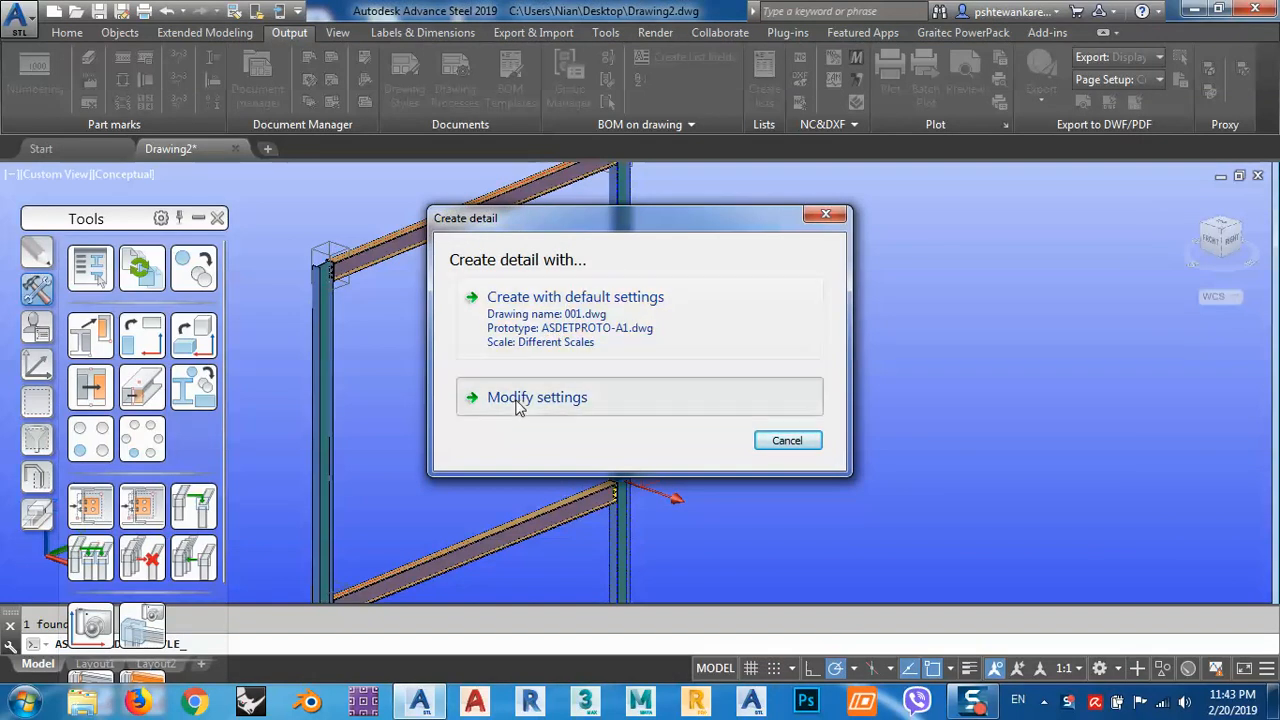
Create the detail with modified settings using the prototype Andaza-ASSEMBLY-A3.dwg, and close the style manager.
click(517, 397)
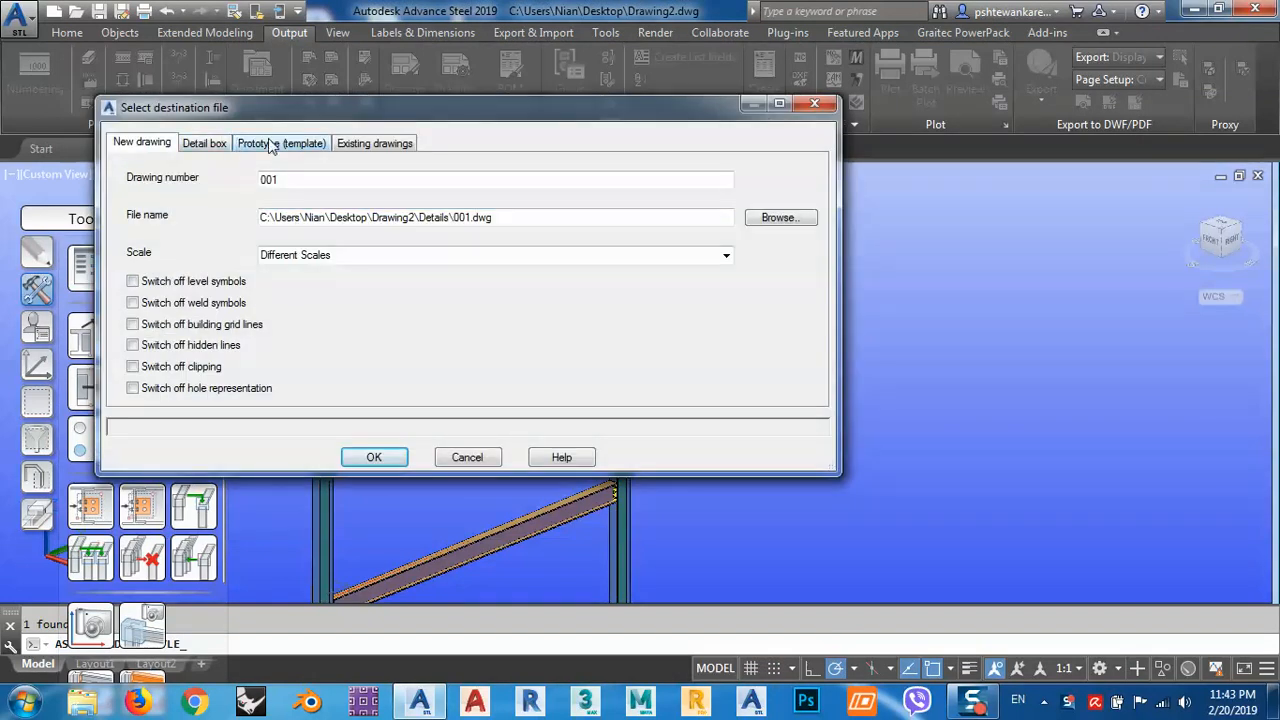
click(262, 146)
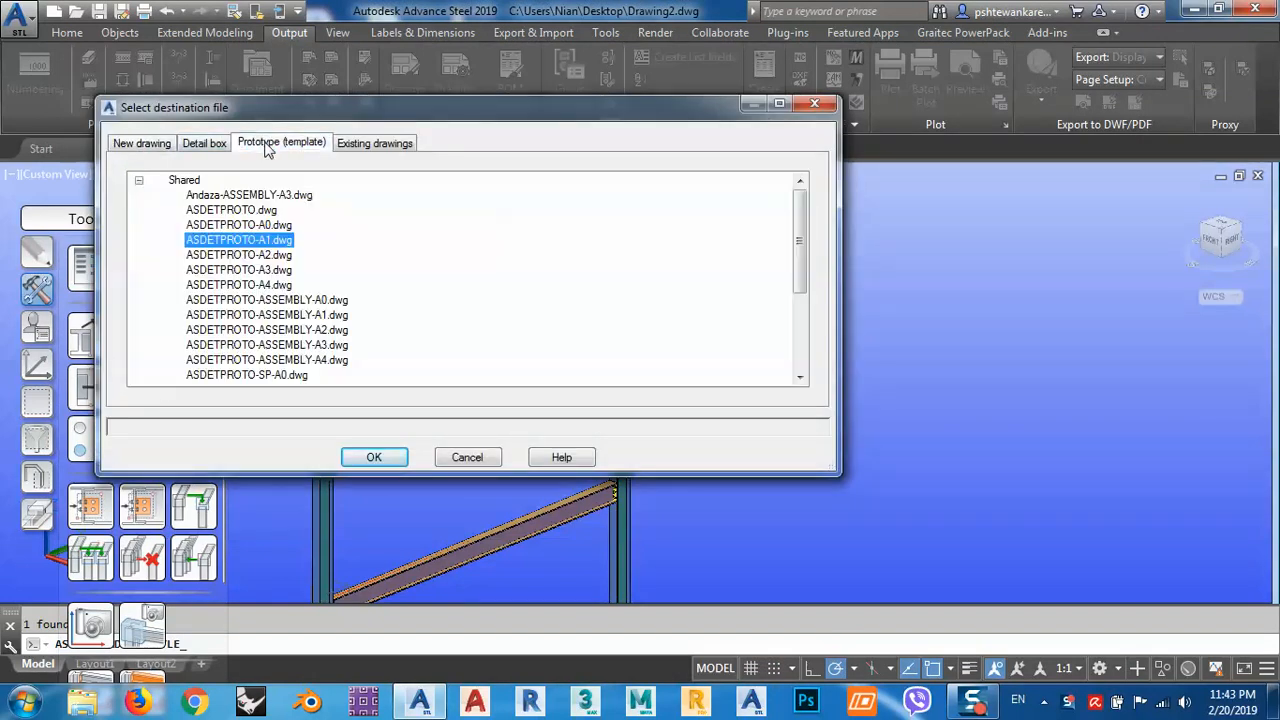
click(208, 196)
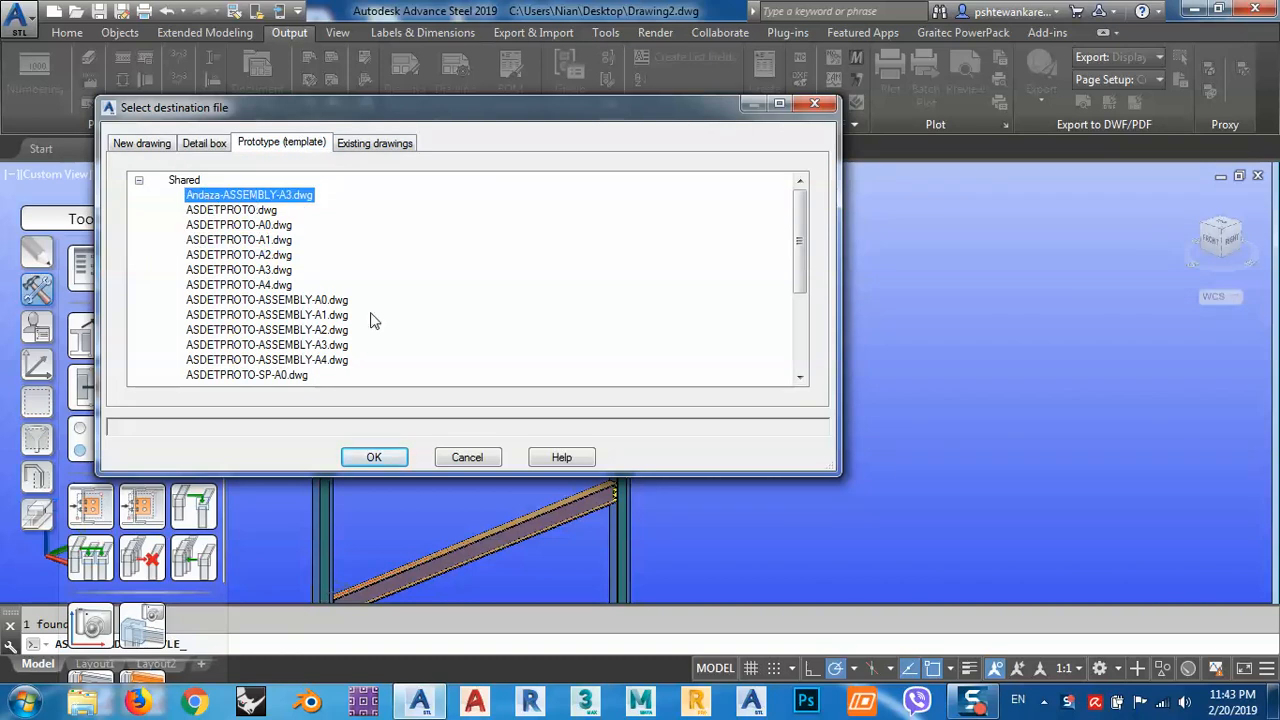
click(372, 457)
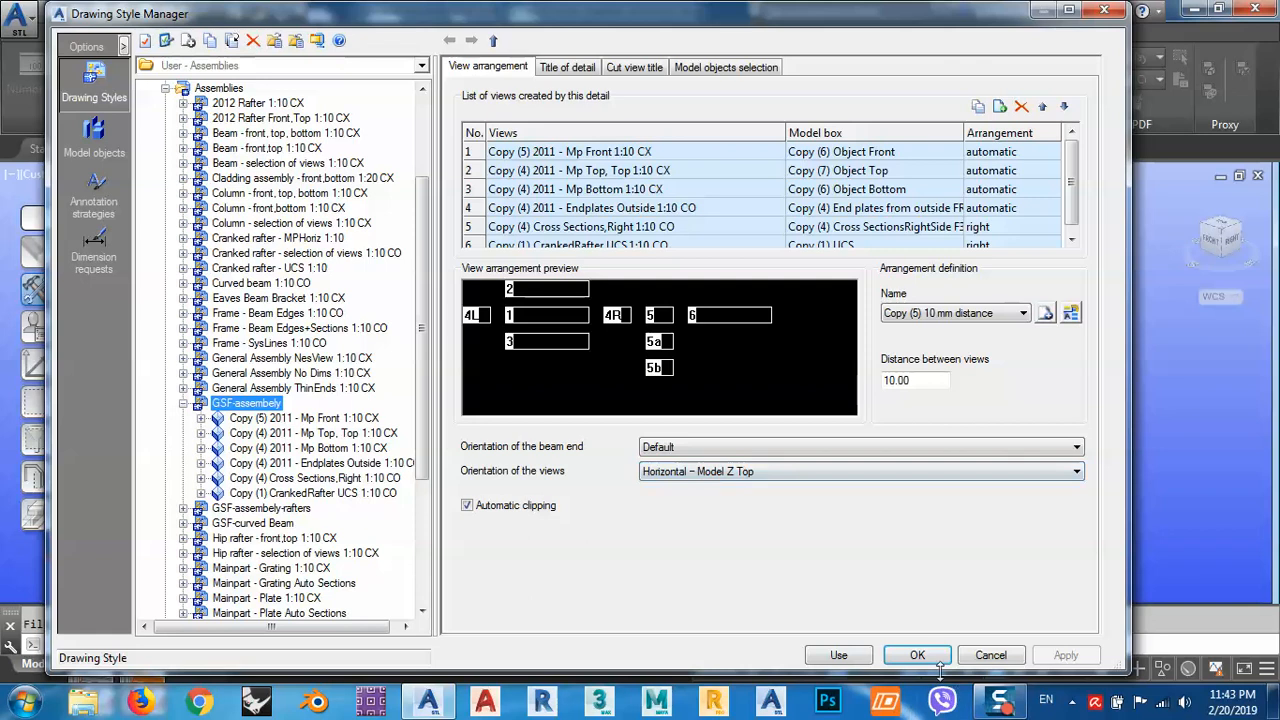
click(932, 658)
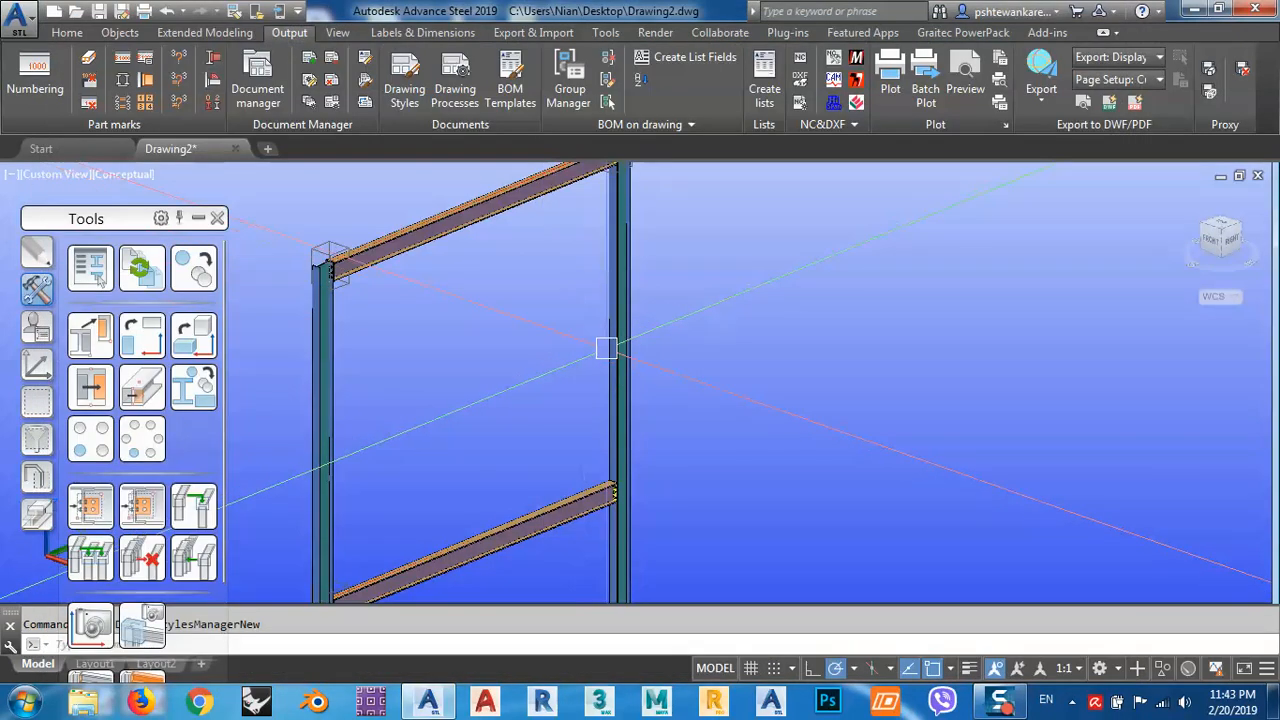
Show the assembly detail drawing of the frame's right column.
scroll(669, 328, down, 4)
click(652, 335)
right_click(608, 341)
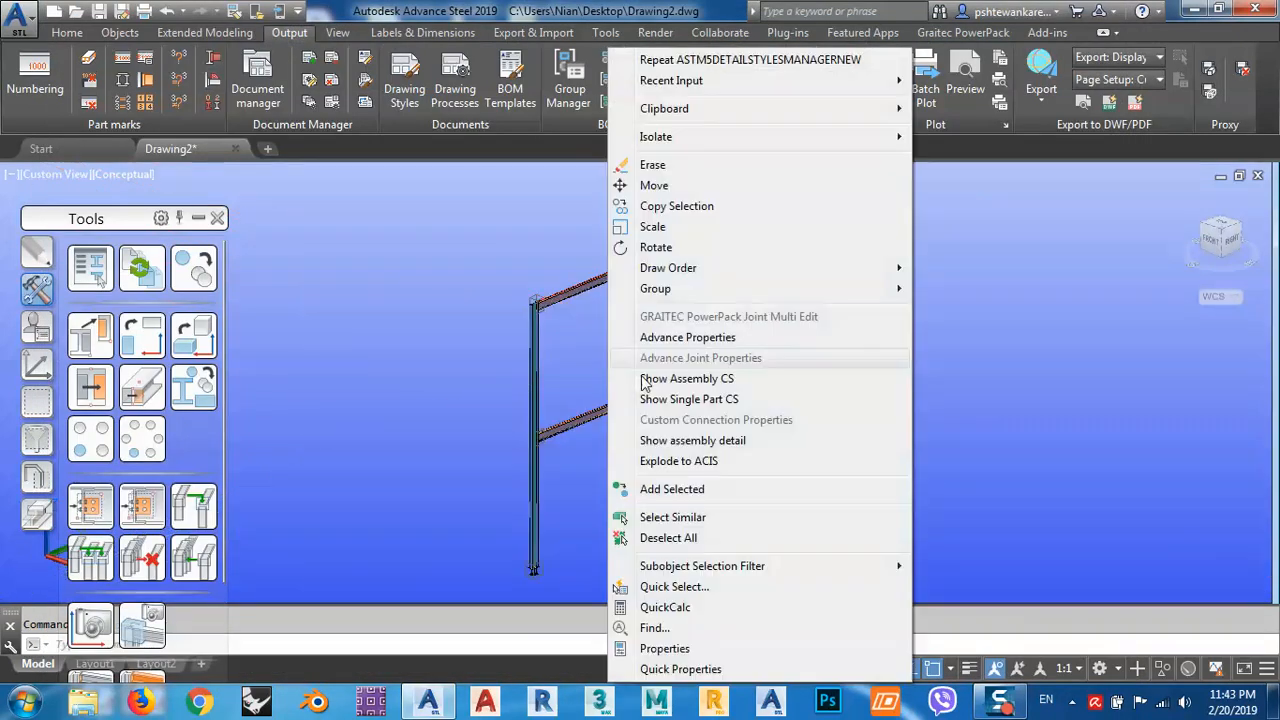
click(702, 440)
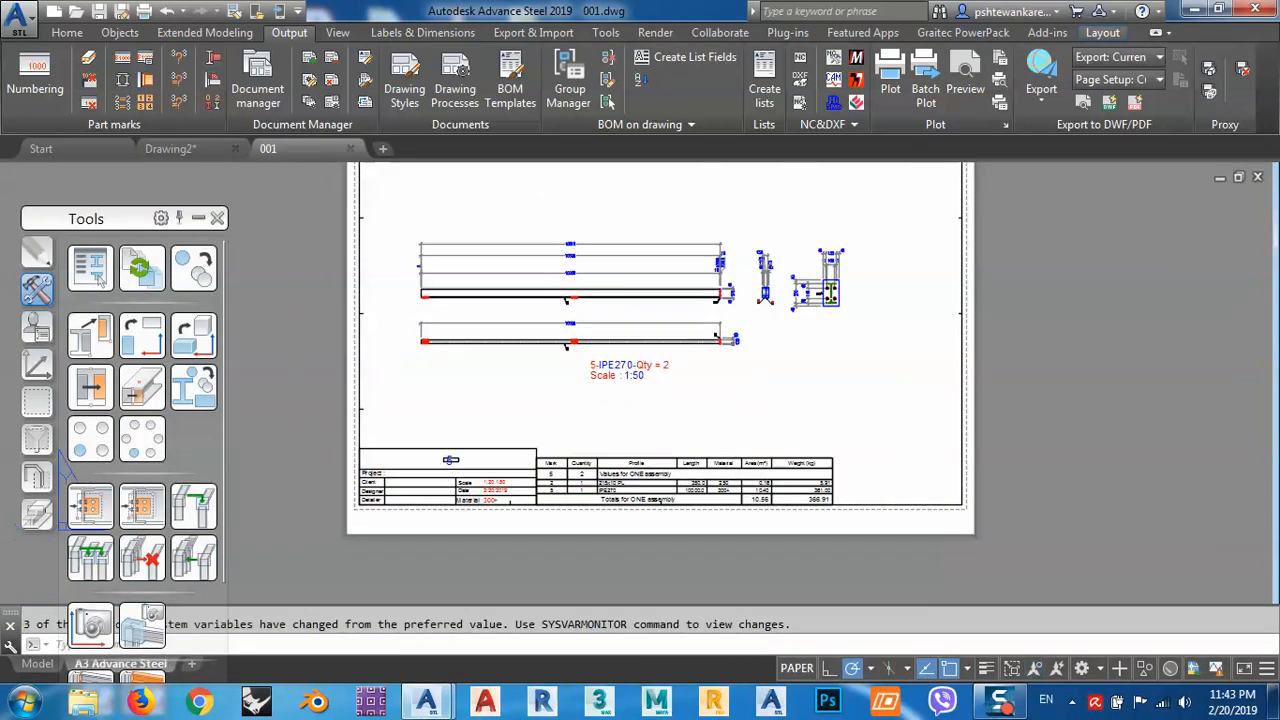
Examine the title block and the dimensioned column views on the generated detail sheet.
scroll(423, 507, up, 5)
middle_drag(457, 480, 660, 457)
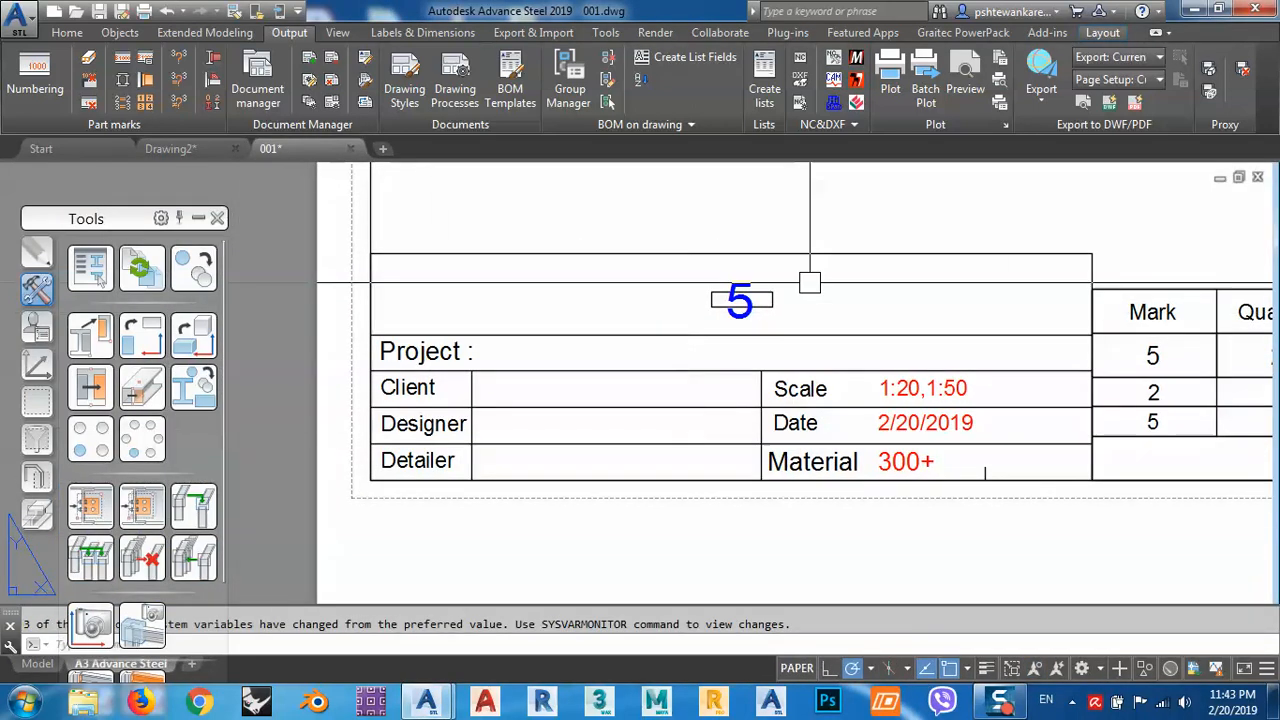
middle_drag(1001, 385, 963, 391)
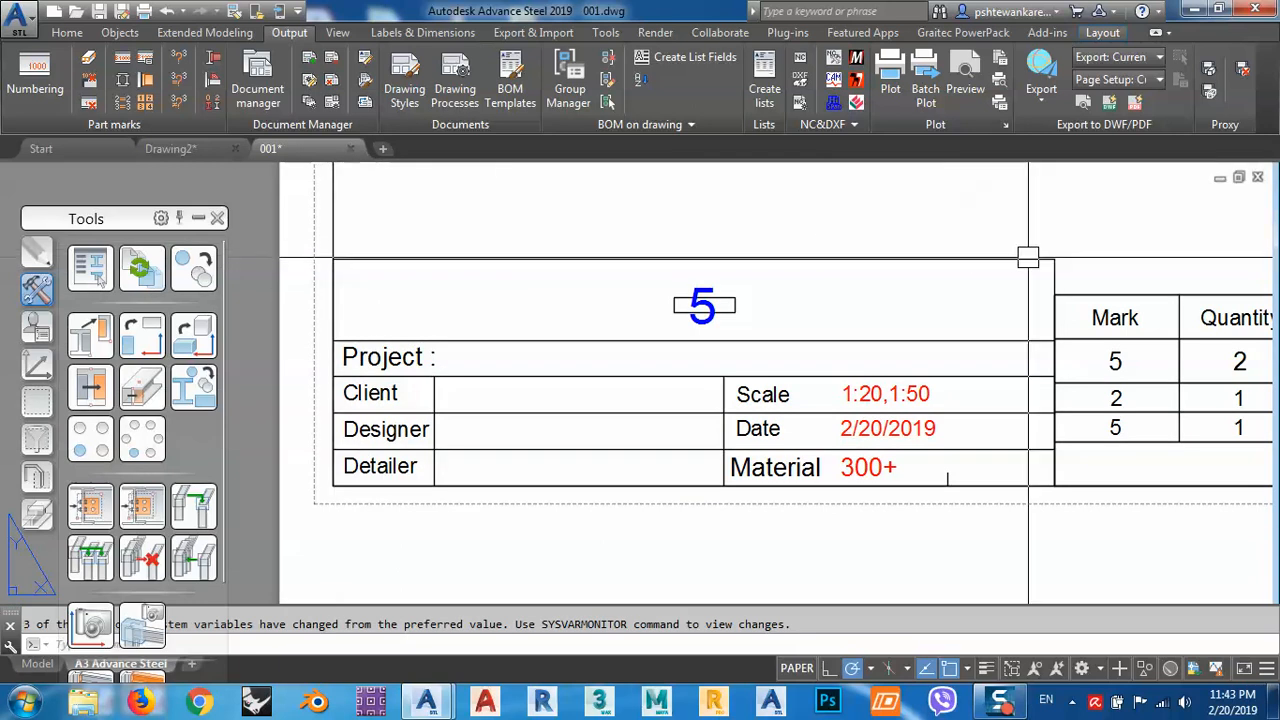
scroll(877, 401, down, 6)
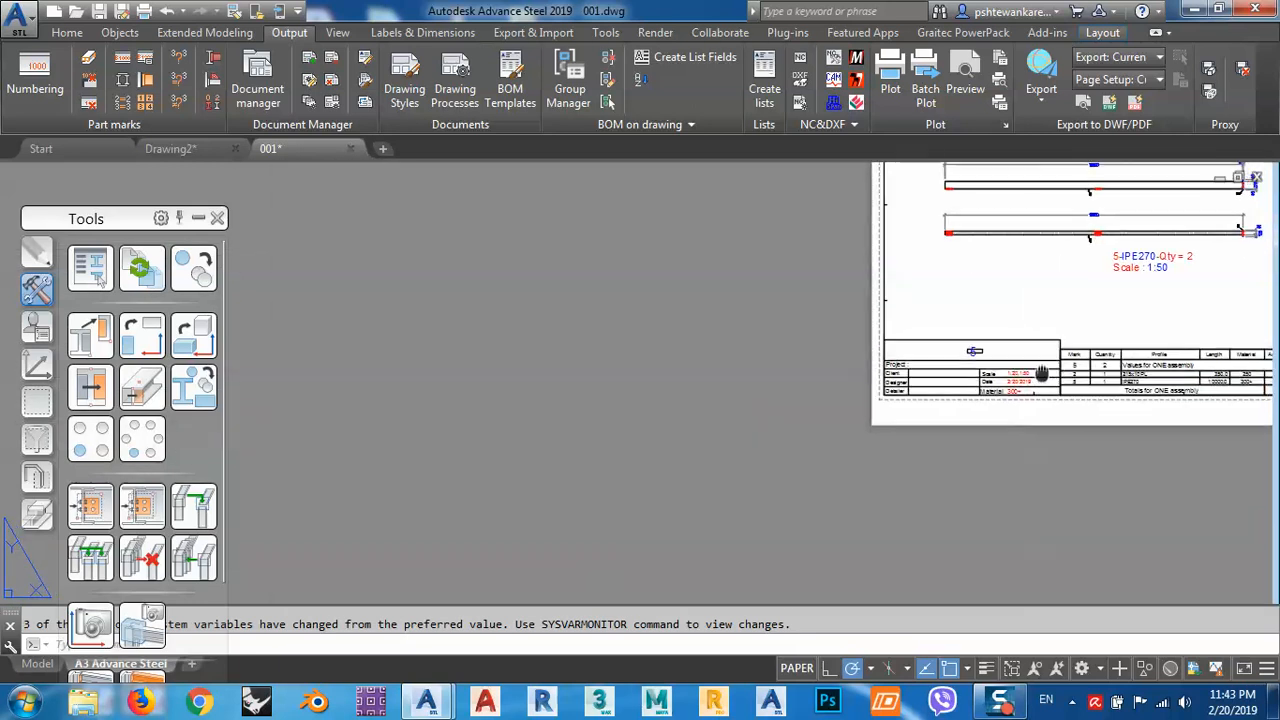
scroll(903, 252, up, 6)
scroll(714, 254, down, 3)
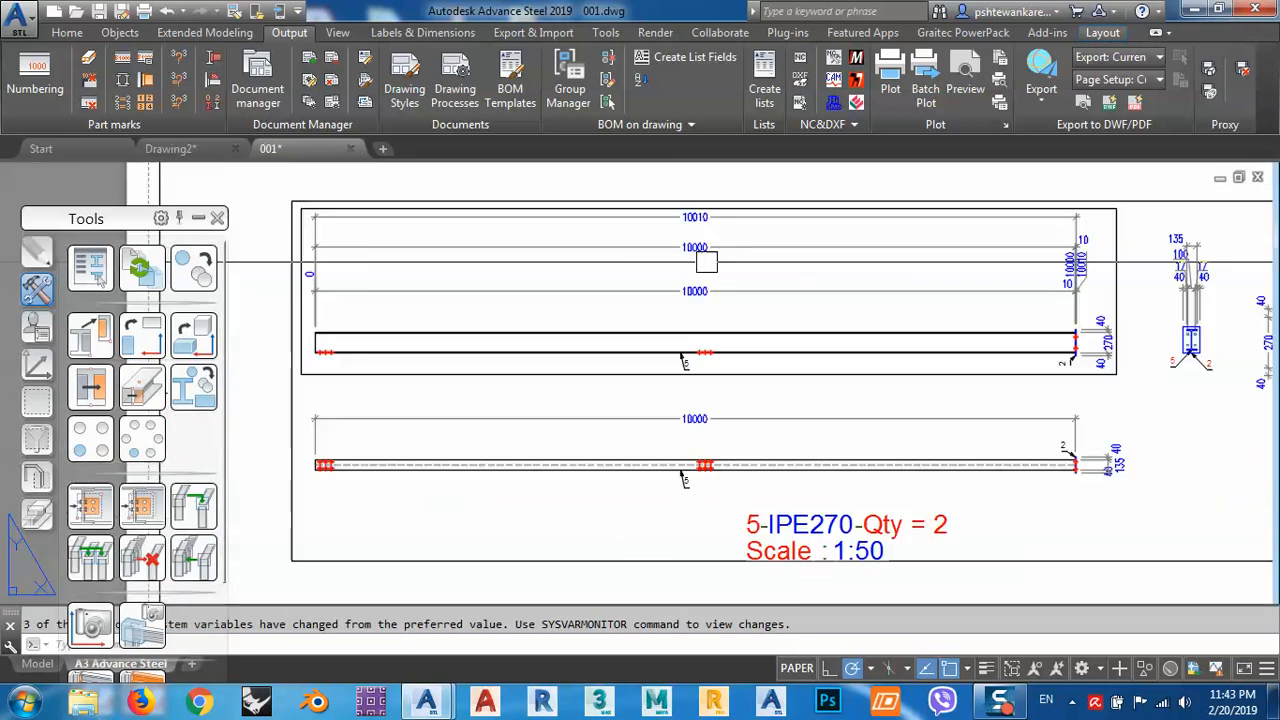
middle_drag(706, 263, 672, 306)
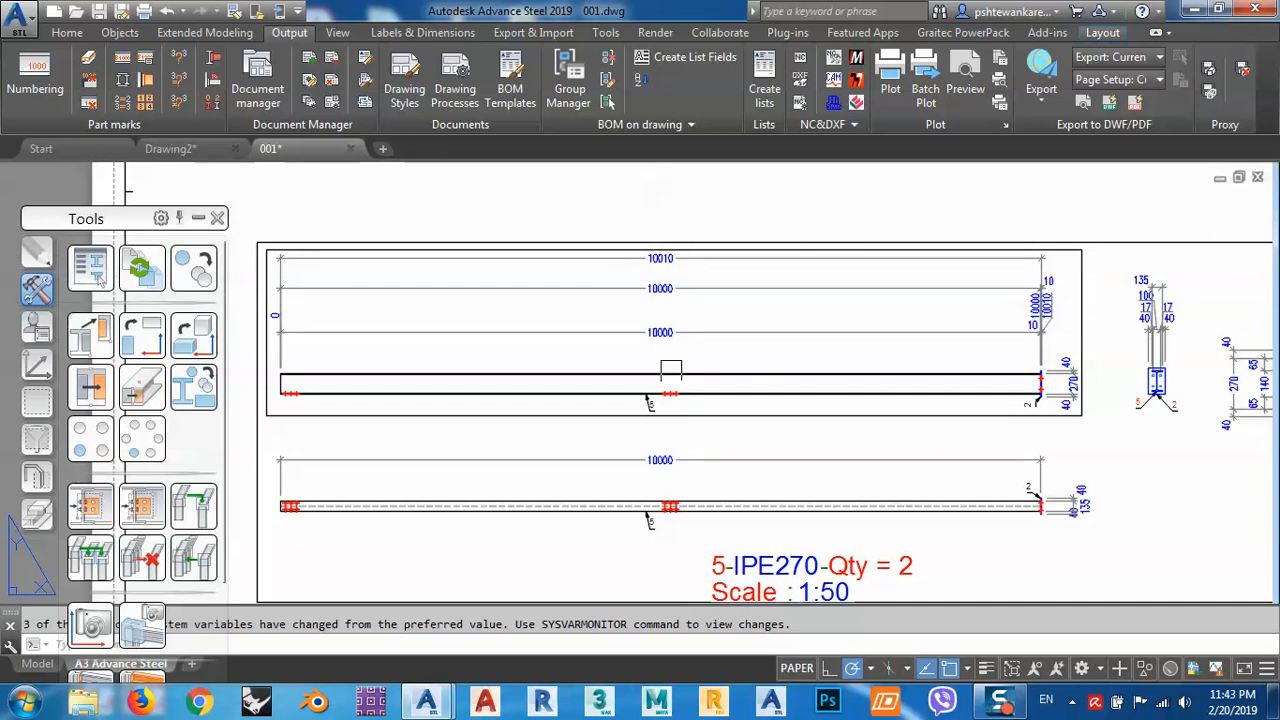
middle_drag(670, 374, 658, 362)
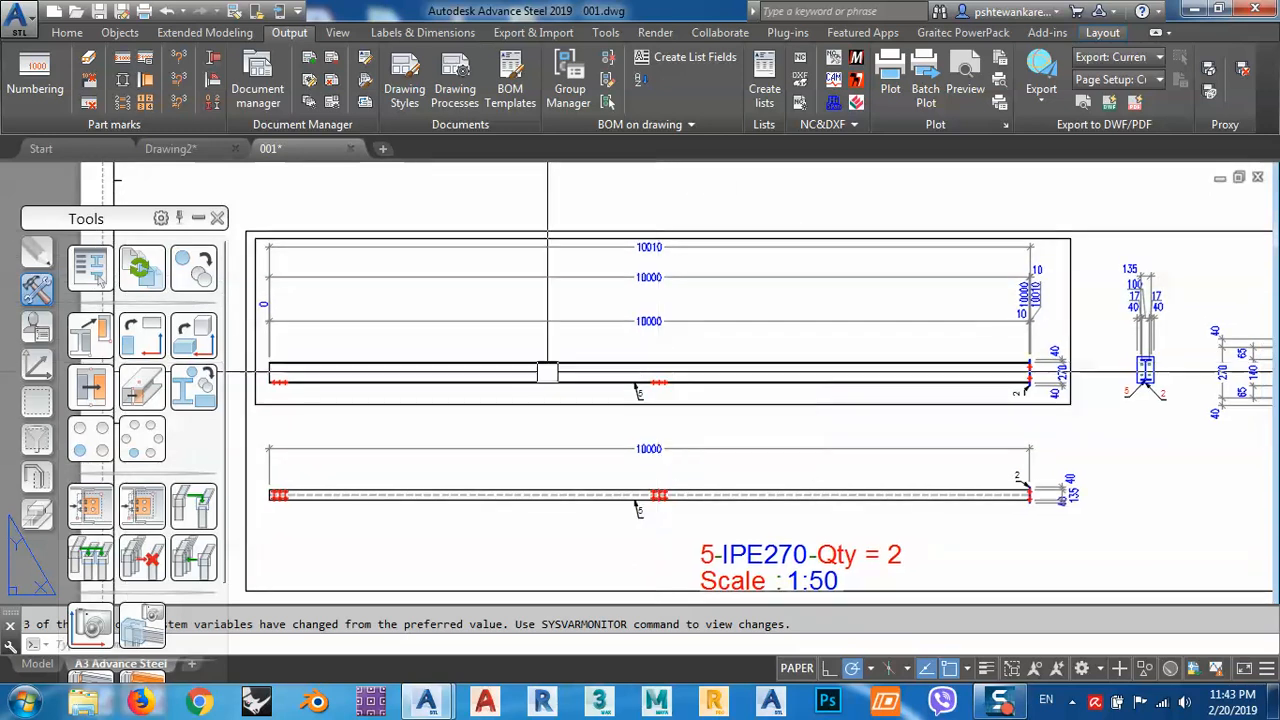
Check the sheet border corners, the title block fields, the parts list and the layout of the views.
scroll(537, 362, down, 4)
scroll(471, 280, up, 5)
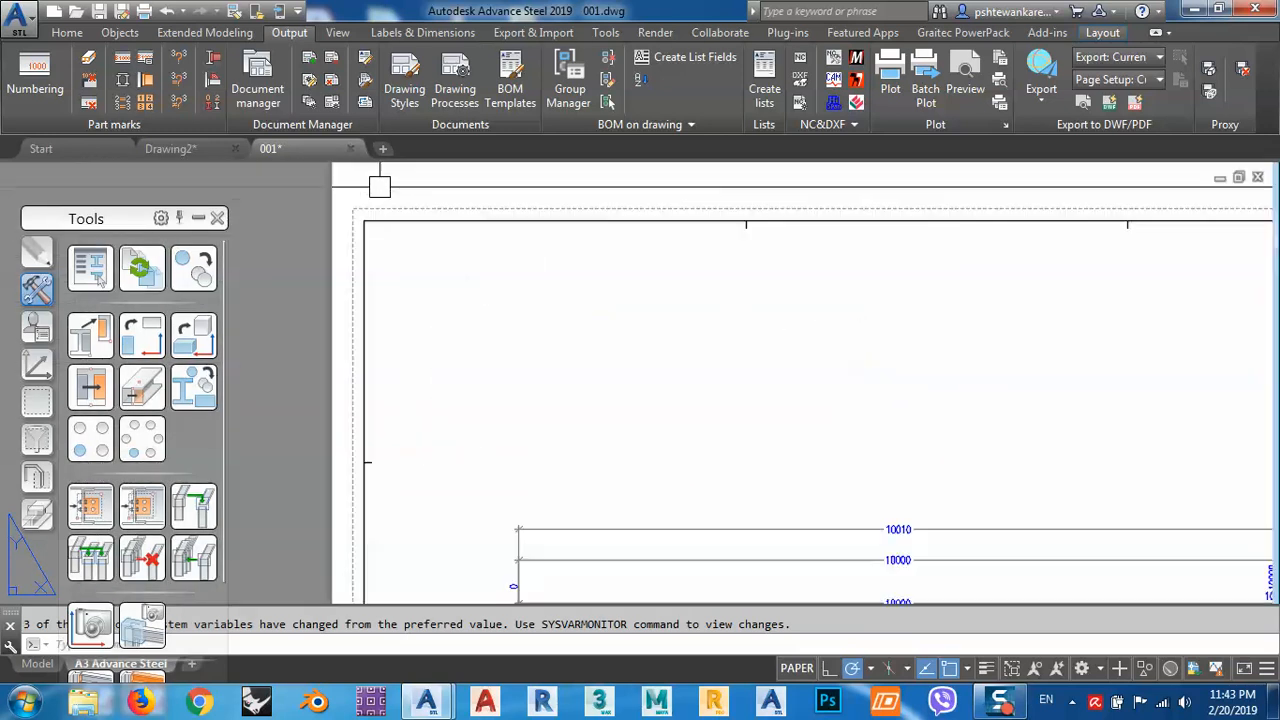
scroll(375, 240, down, 3)
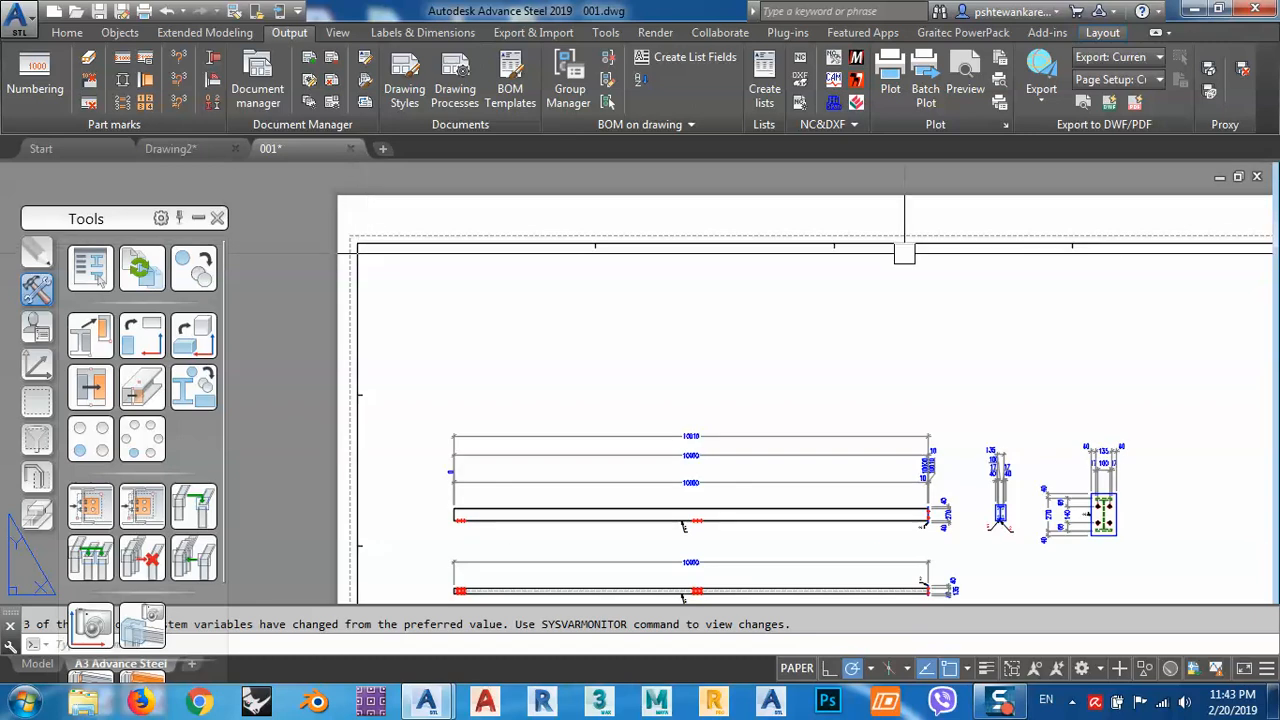
middle_drag(1120, 235, 631, 297)
scroll(770, 305, down, 4)
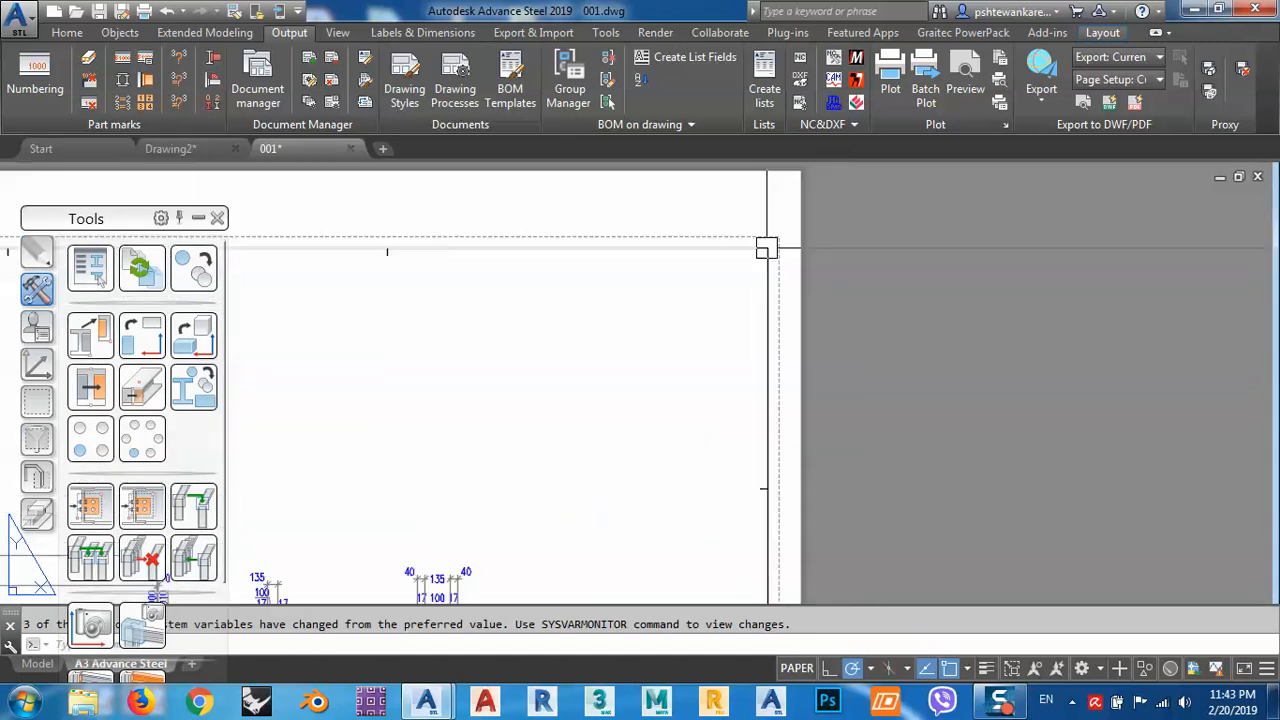
middle_drag(698, 325, 862, 195)
scroll(395, 457, up, 4)
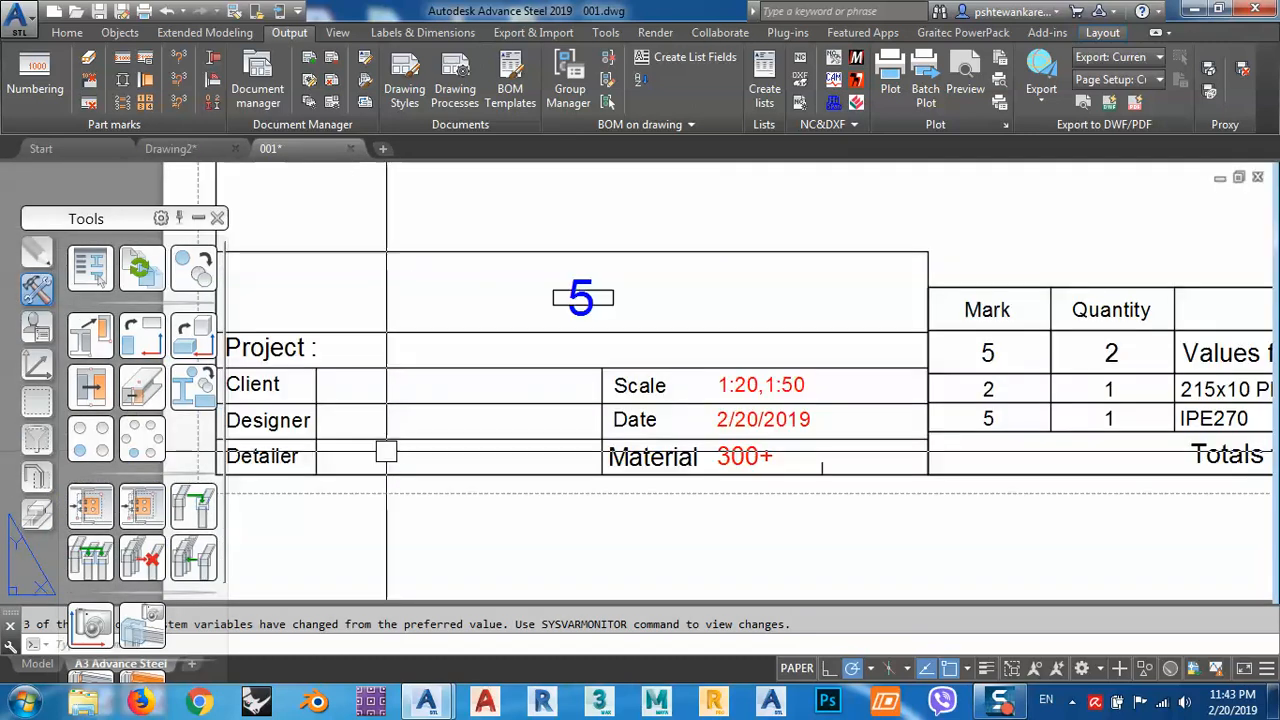
middle_drag(386, 457, 618, 430)
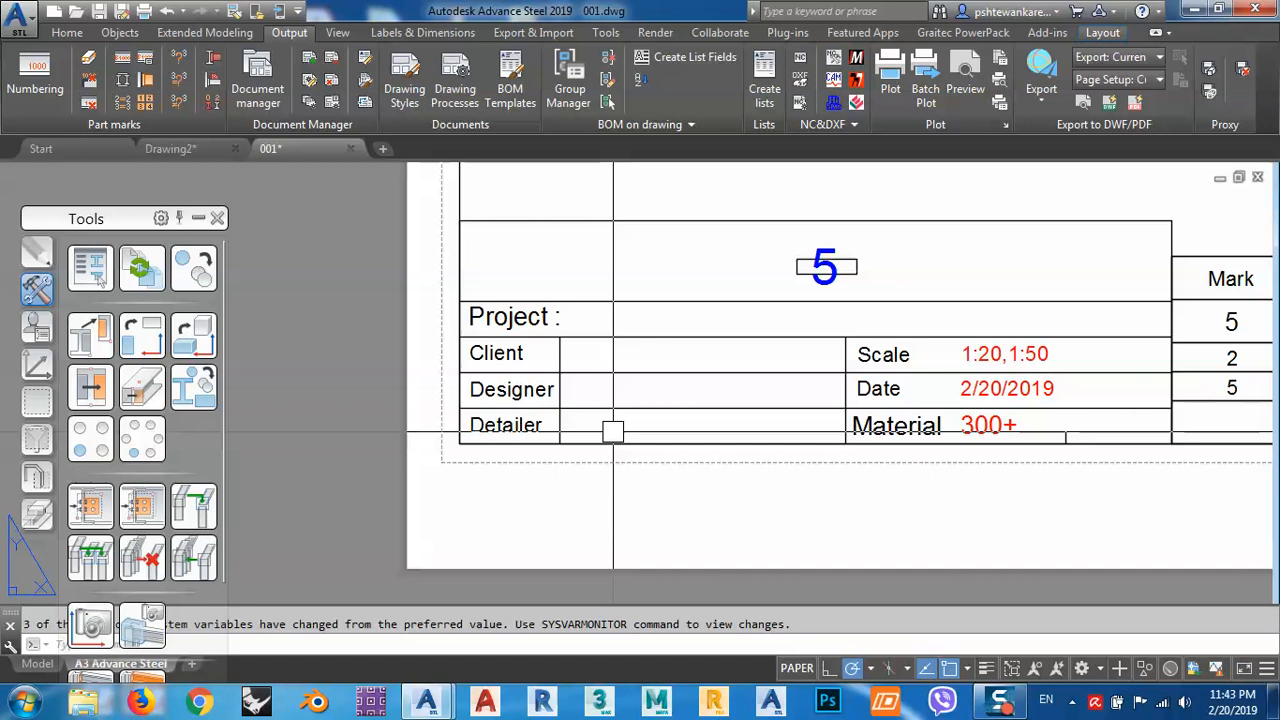
scroll(613, 432, down, 5)
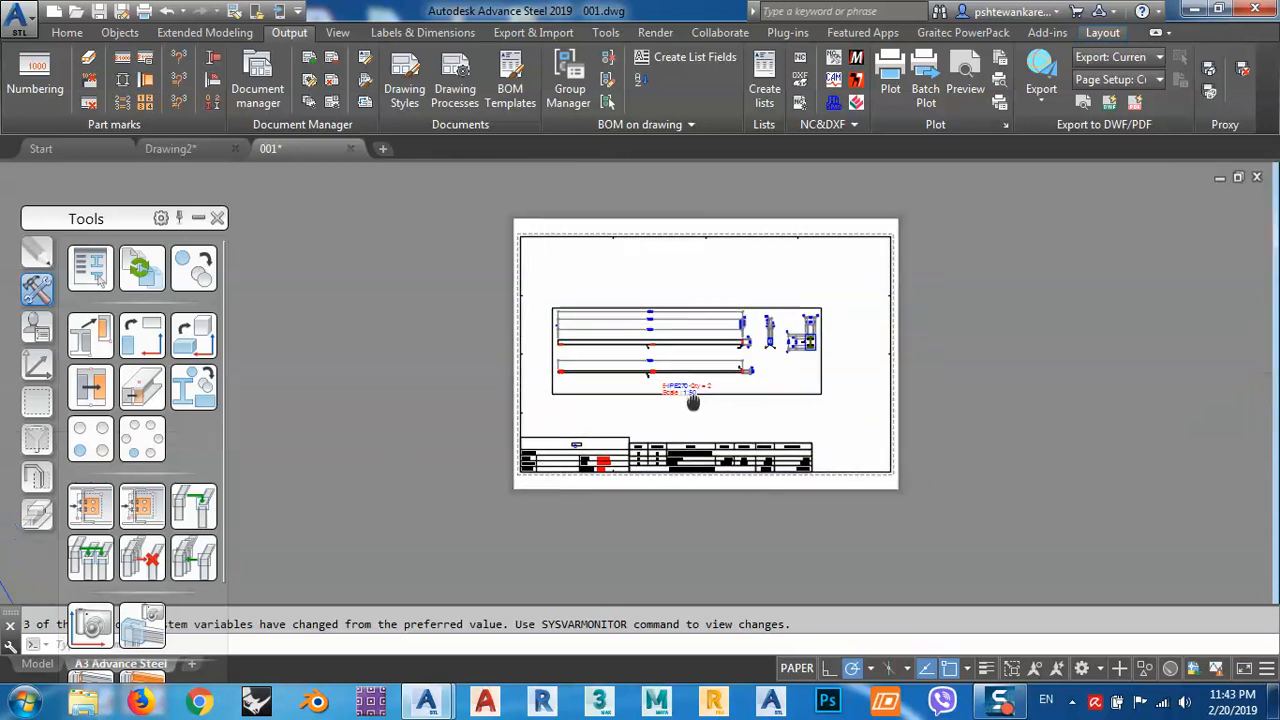
scroll(657, 404, up, 5)
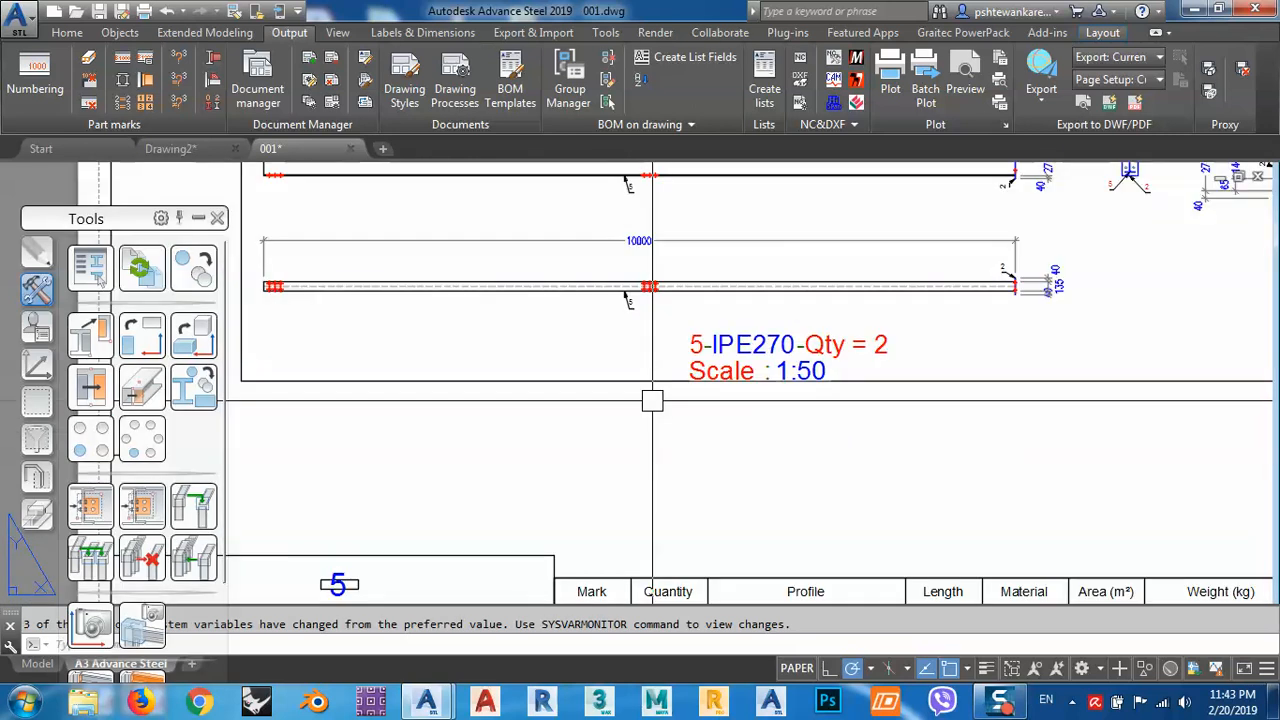
scroll(652, 401, down, 5)
scroll(608, 380, up, 5)
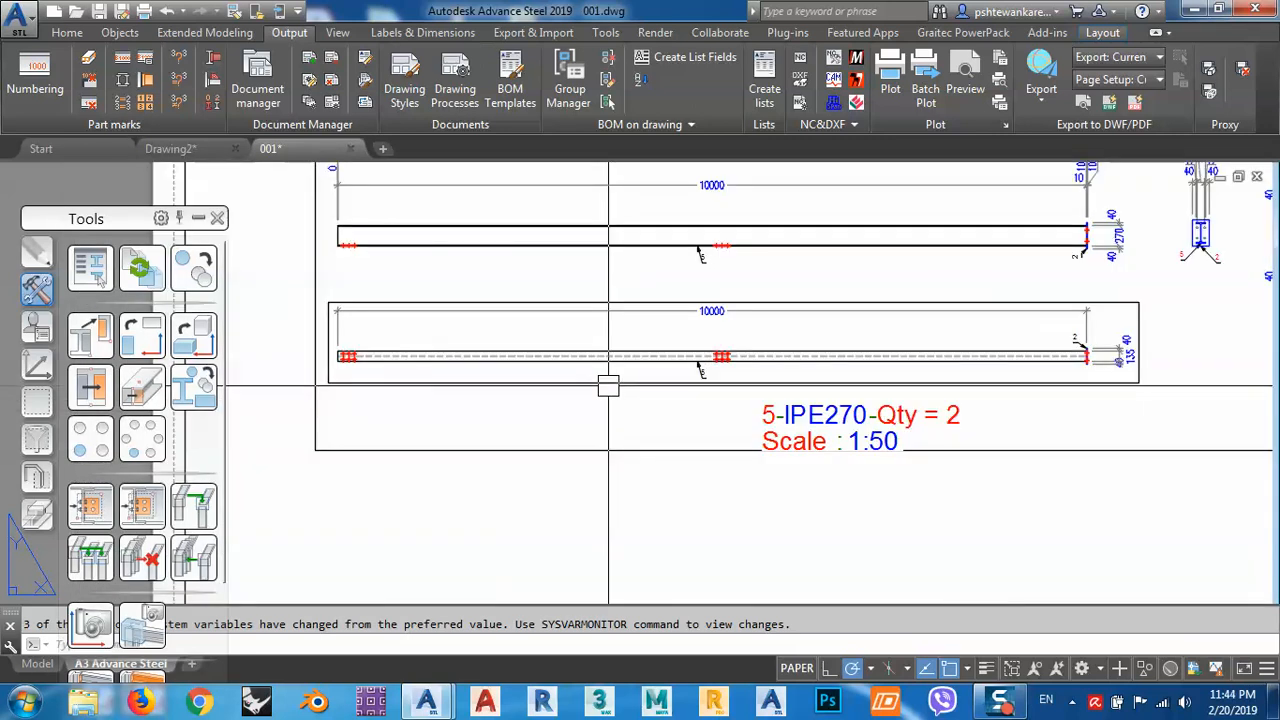
middle_drag(608, 380, 676, 452)
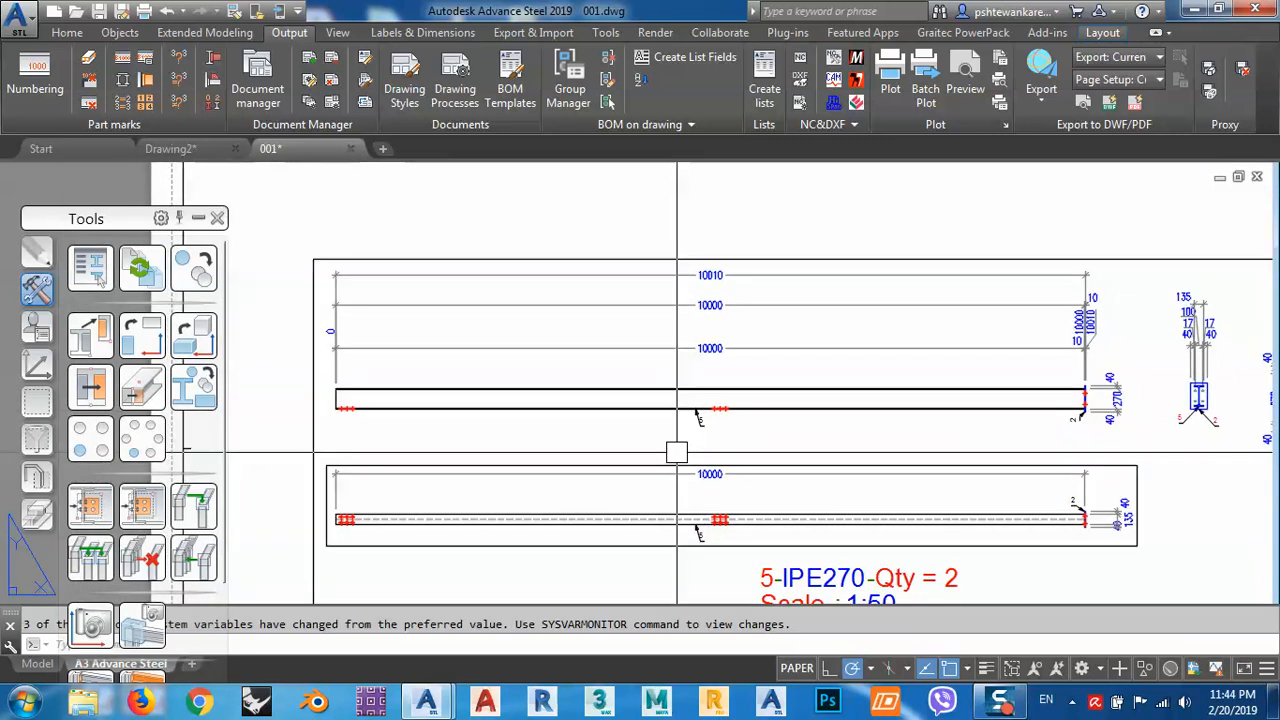
Close drawing 001 without saving and bring up the list of default prototypes for editing.
click(350, 149)
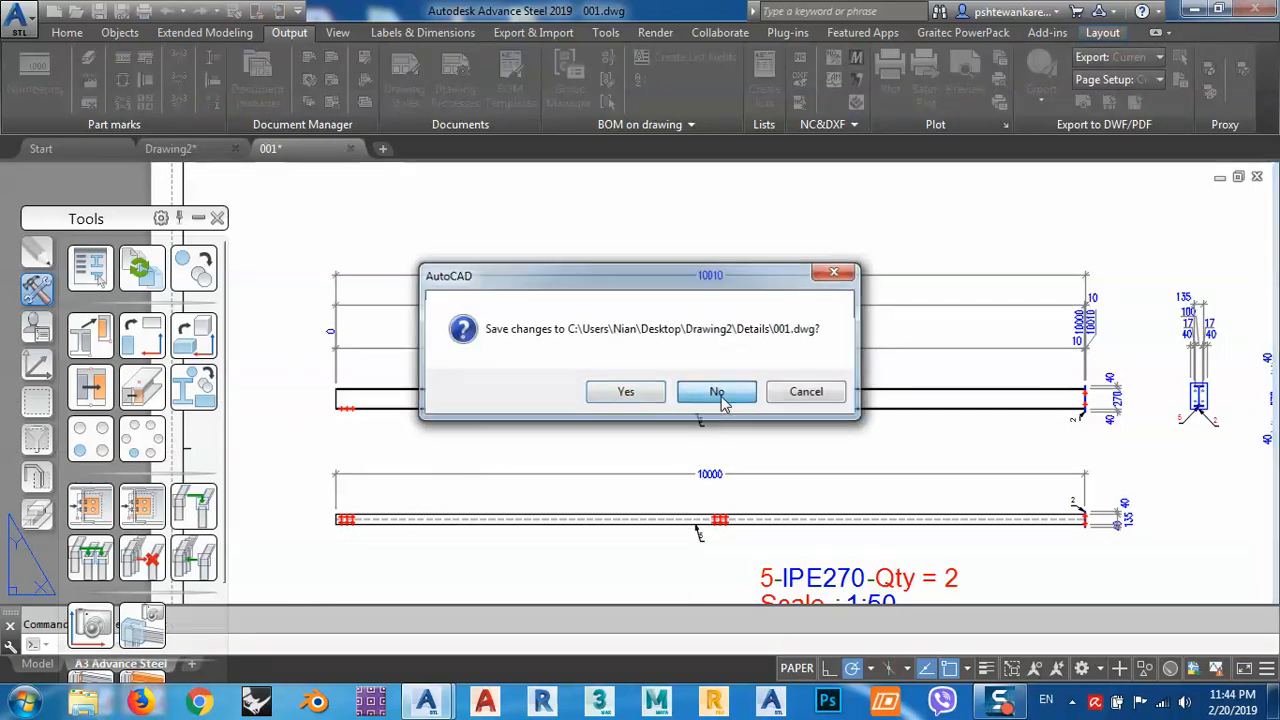
click(721, 394)
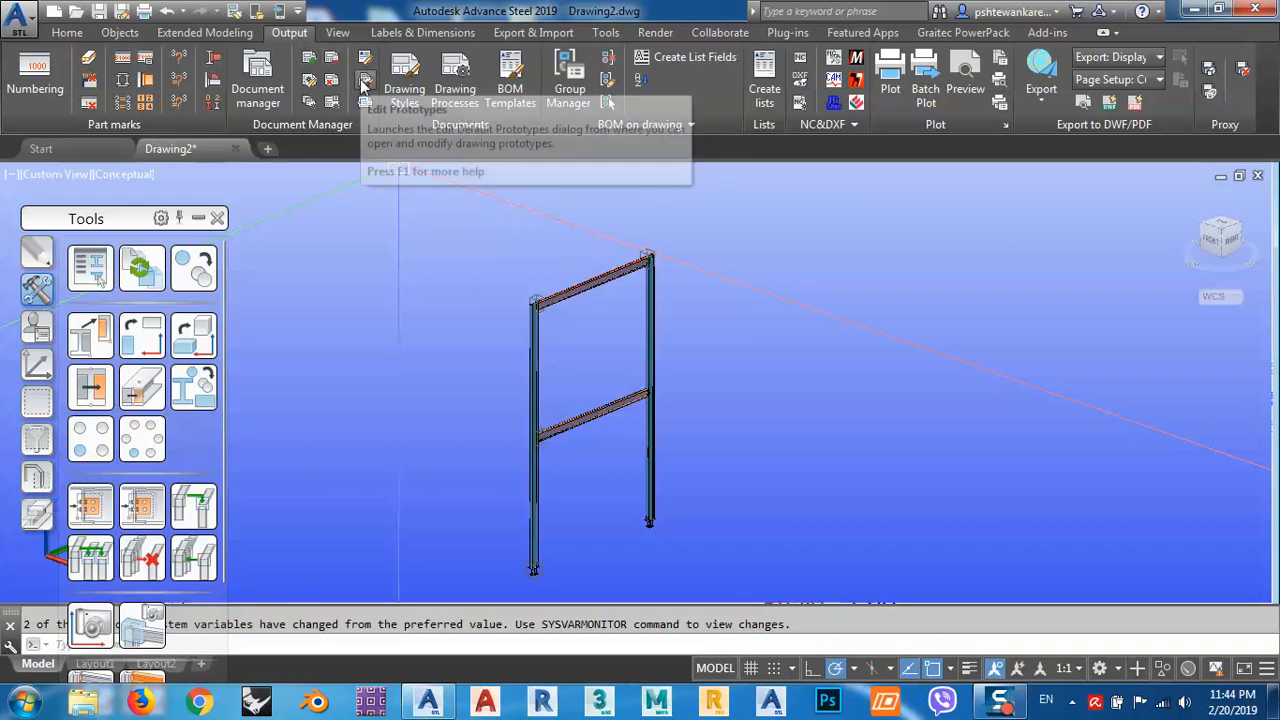
click(361, 80)
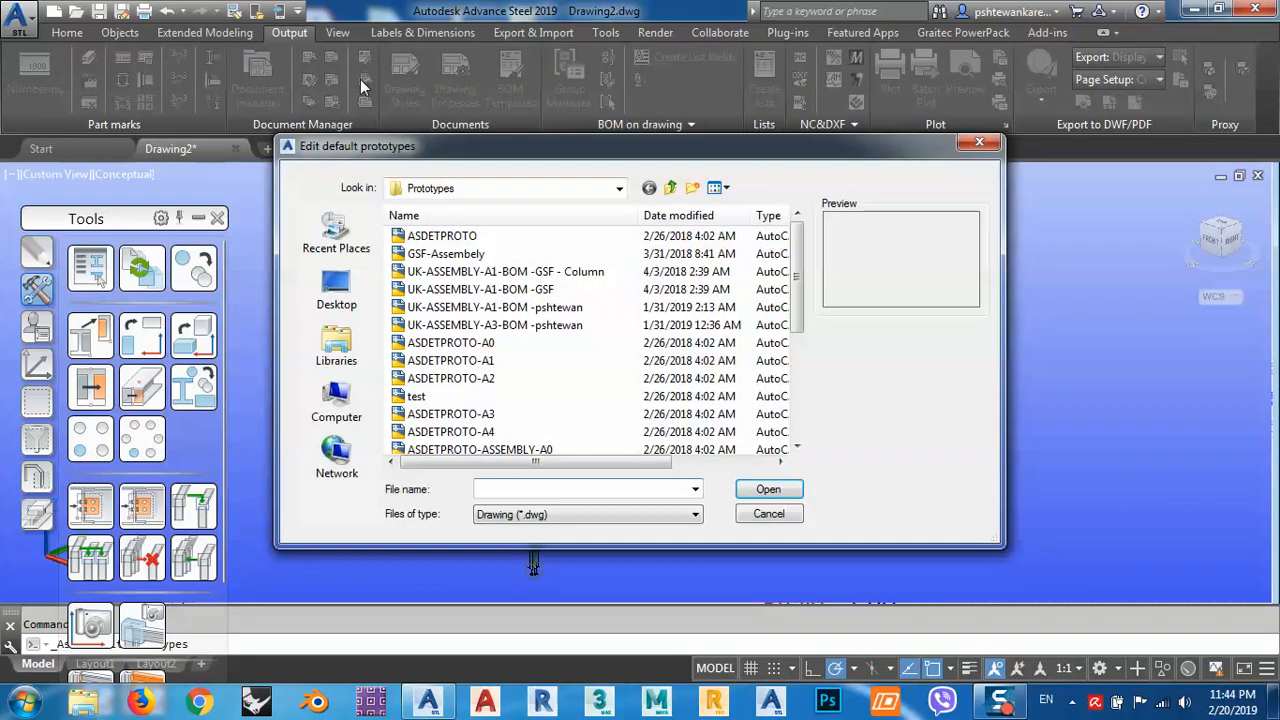
drag(513, 148, 479, 45)
Make a copy of the ASDETPROTO-ASSEMBLY-A3 prototype in the Prototypes folder.
click(460, 204)
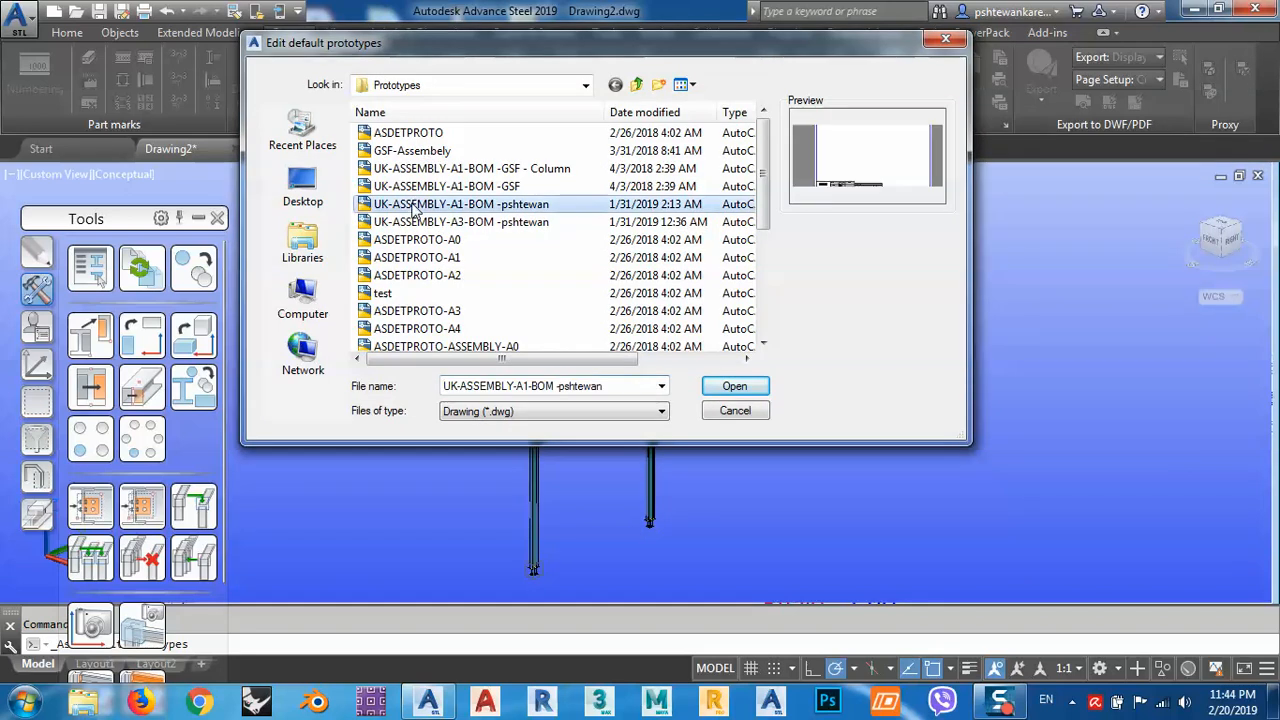
scroll(430, 230, down, 4)
click(421, 258)
click(421, 221)
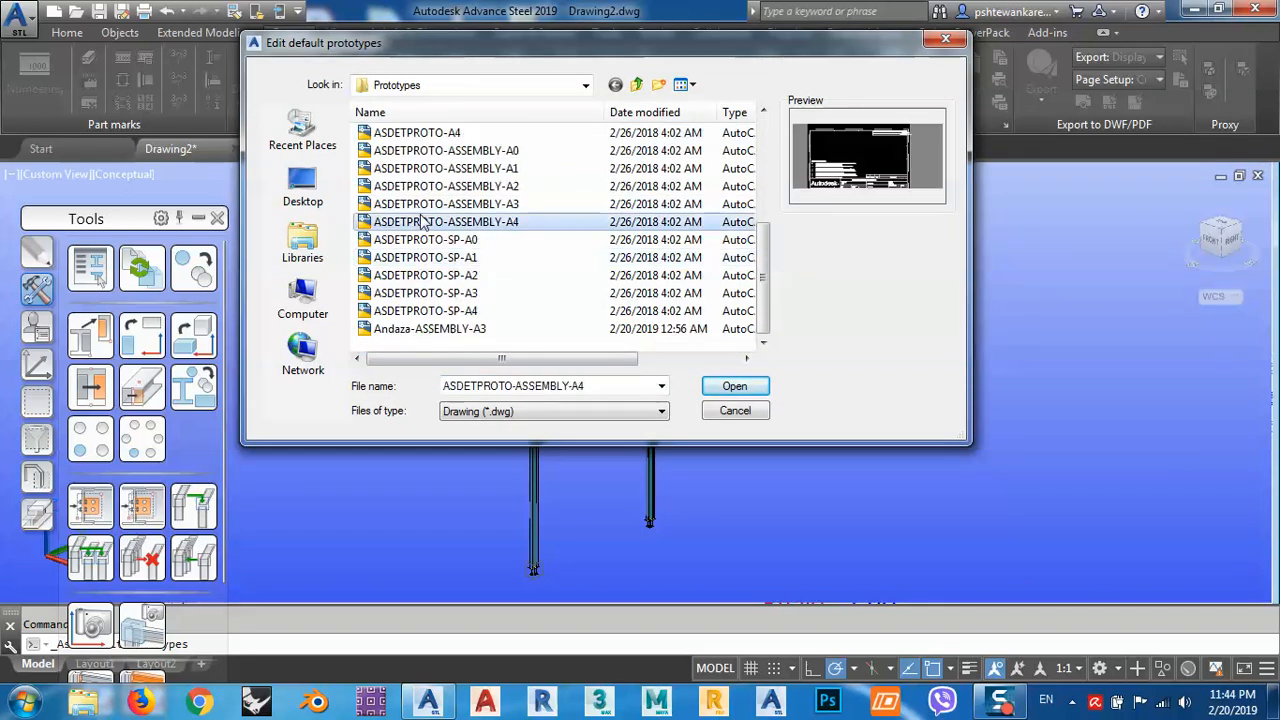
click(421, 168)
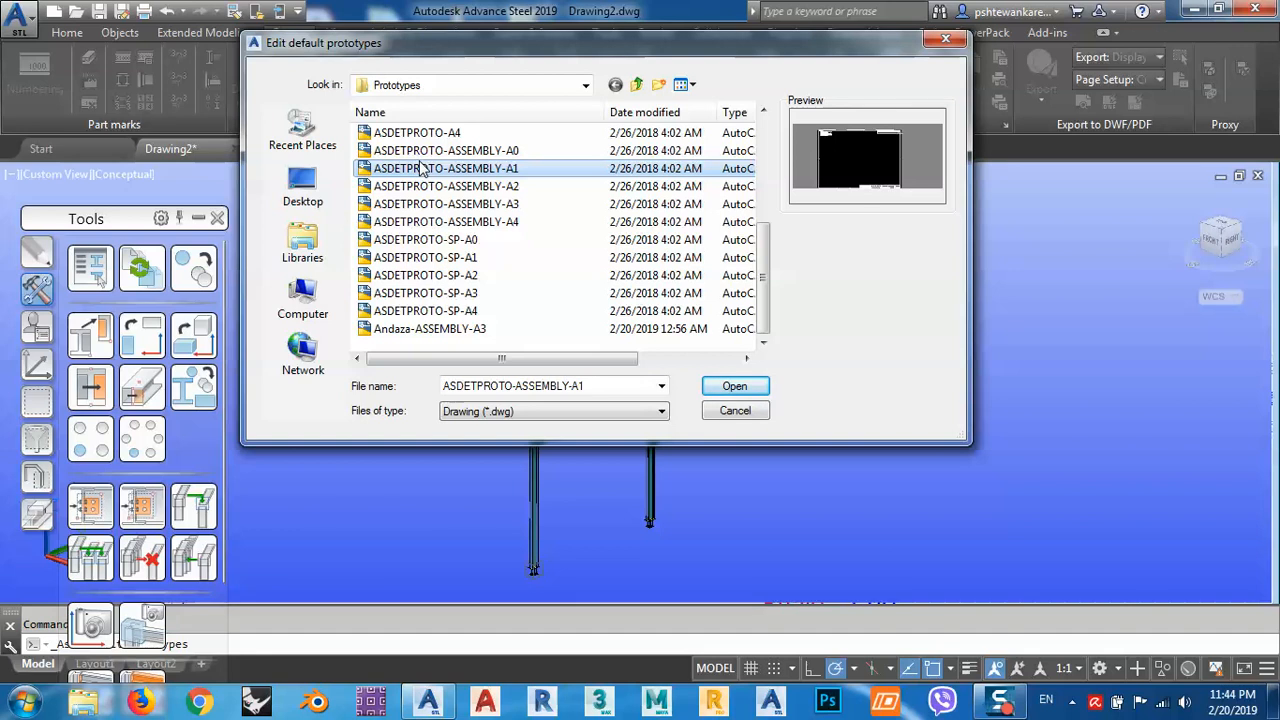
click(497, 205)
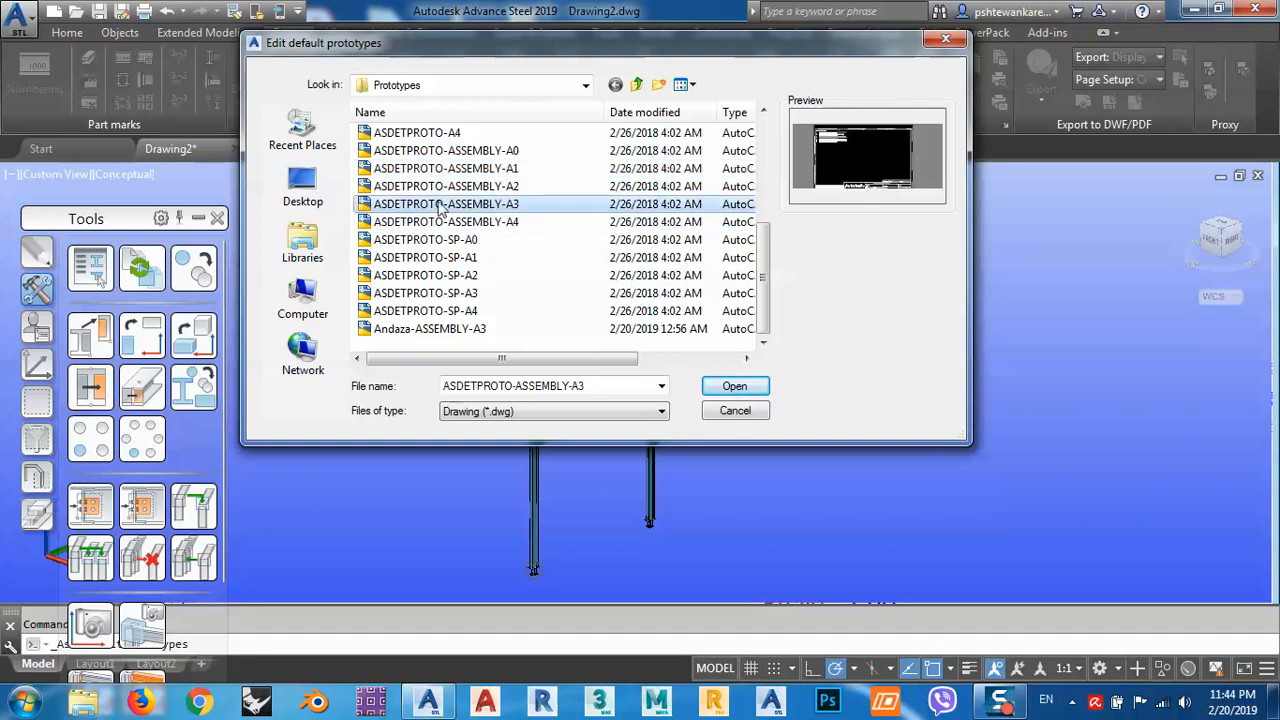
right_click(499, 205)
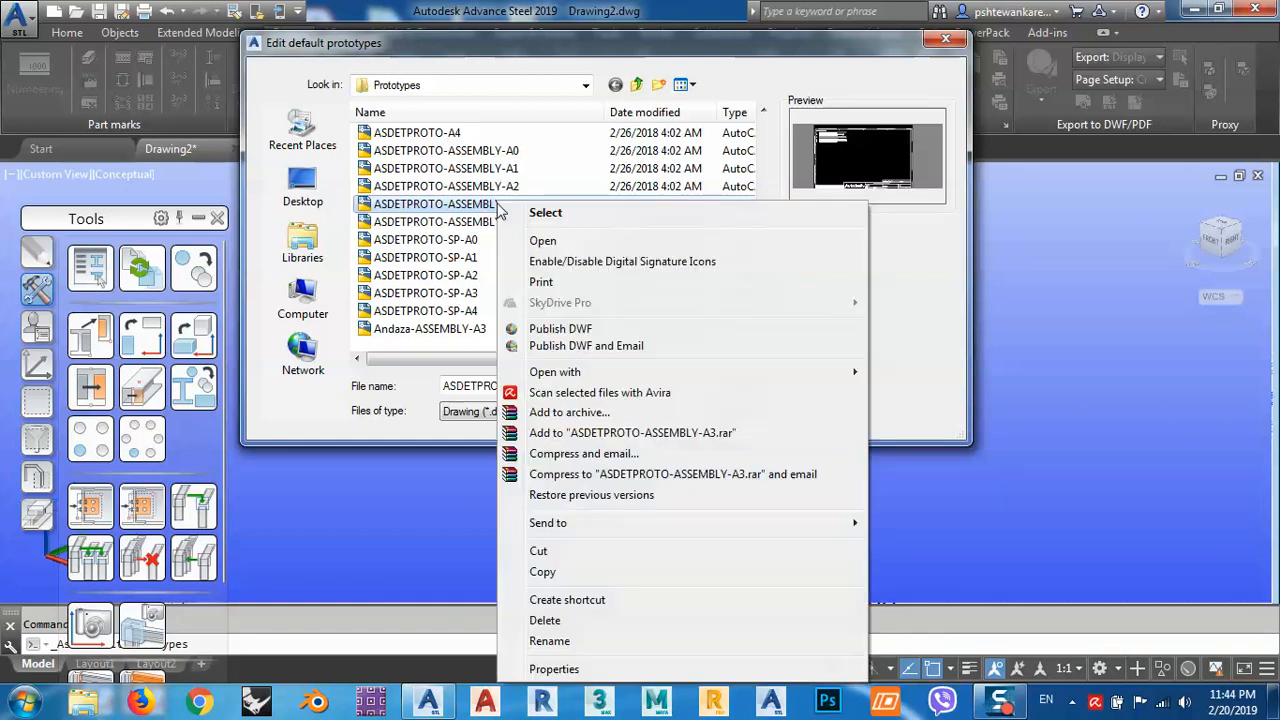
click(548, 573)
right_click(431, 340)
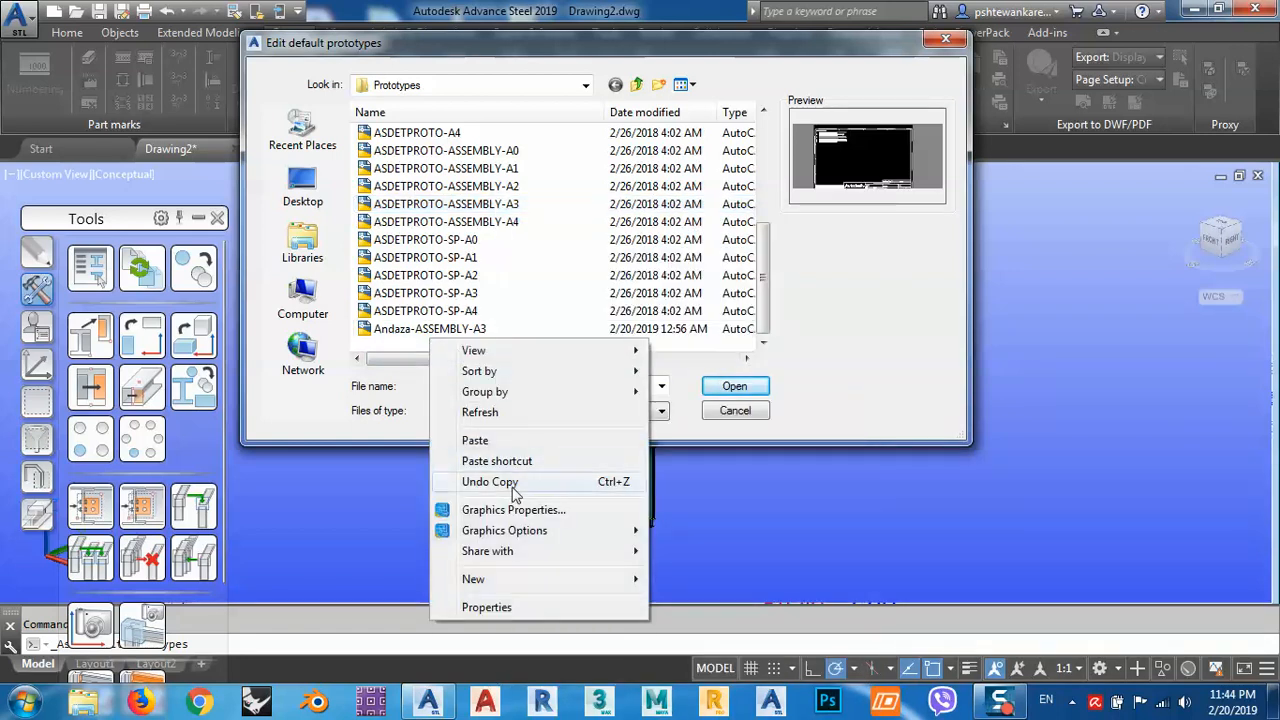
click(490, 440)
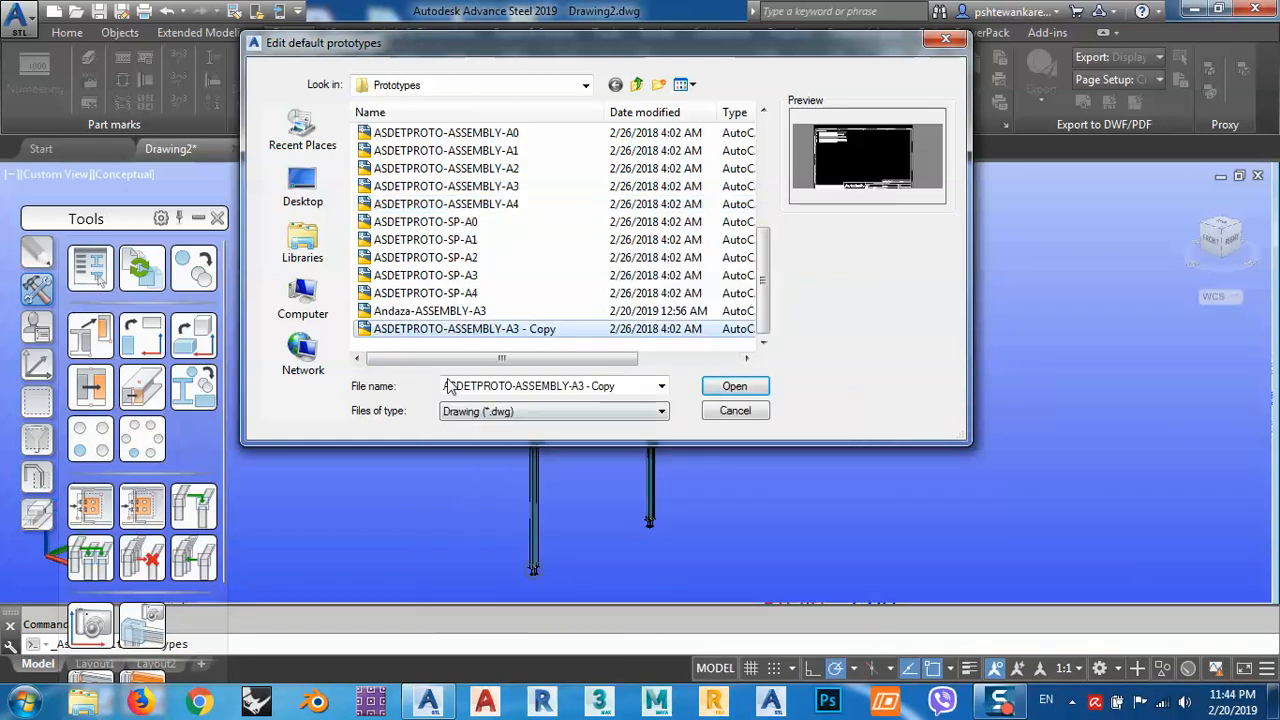
Rename the copied prototype as test-ASSEMBLY-A3 and open it for editing.
right_click(420, 333)
click(490, 642)
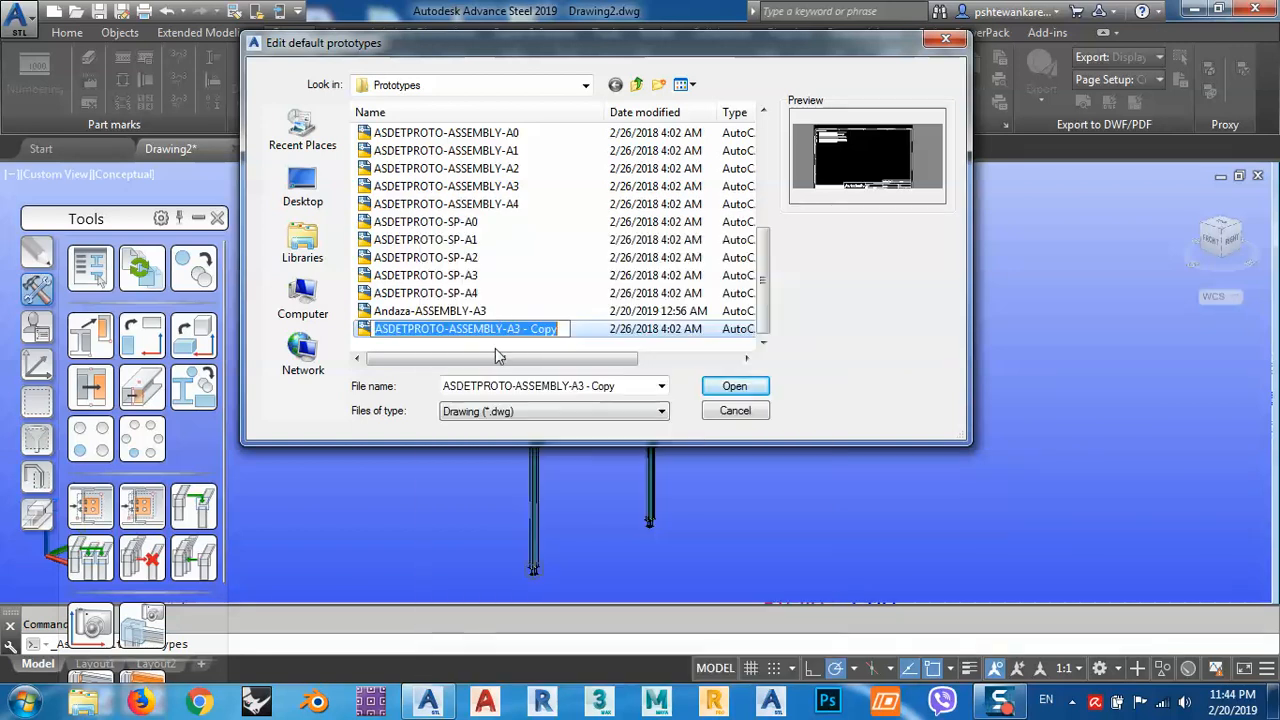
drag(445, 329, 421, 330)
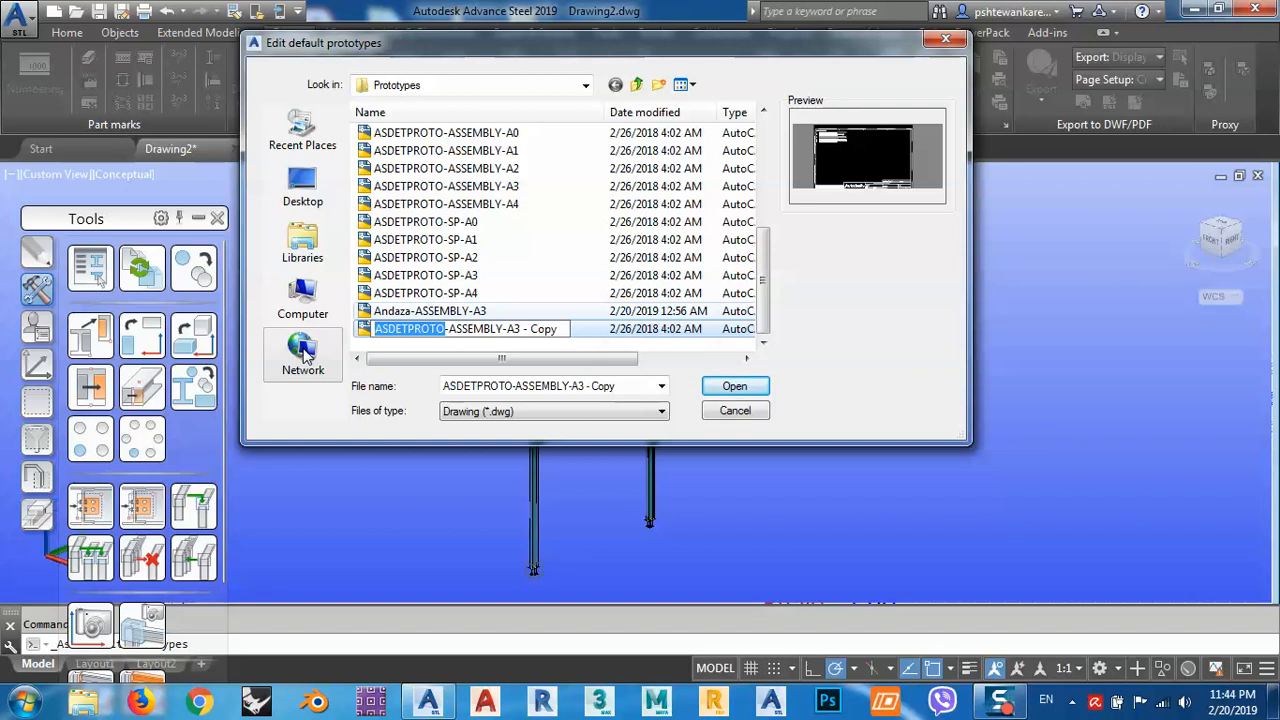
text(c)
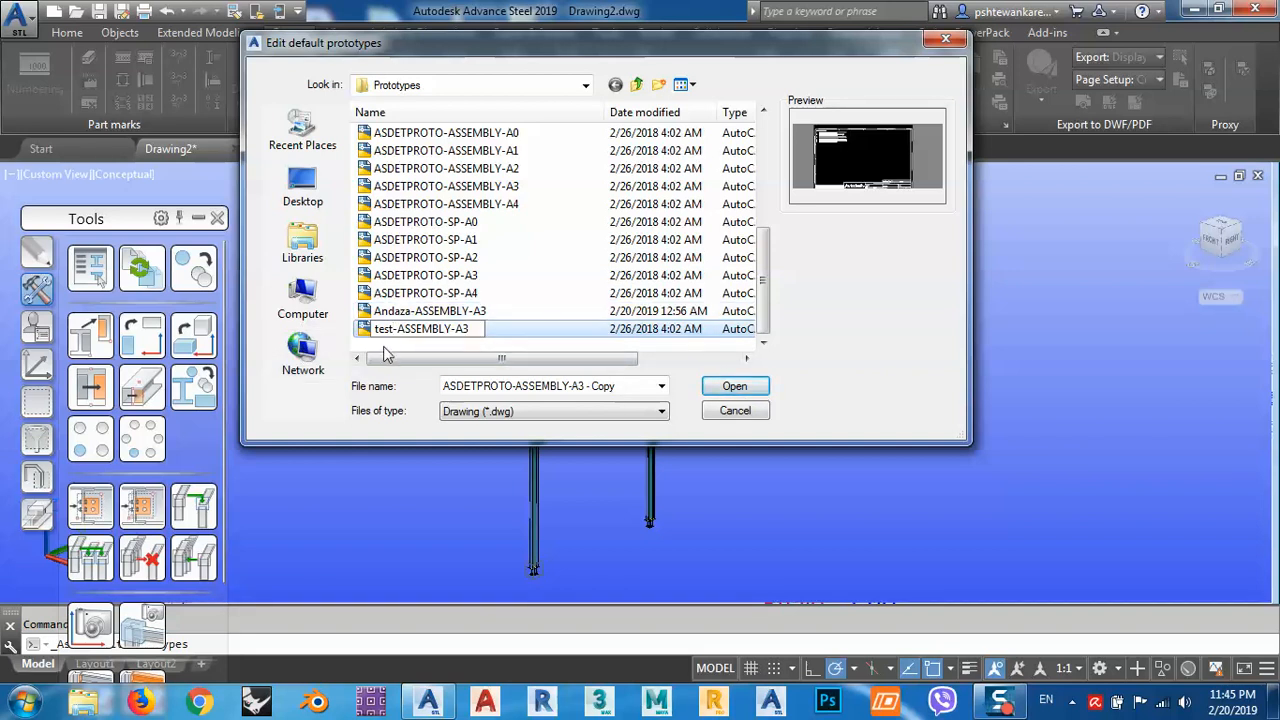
click(417, 297)
click(414, 332)
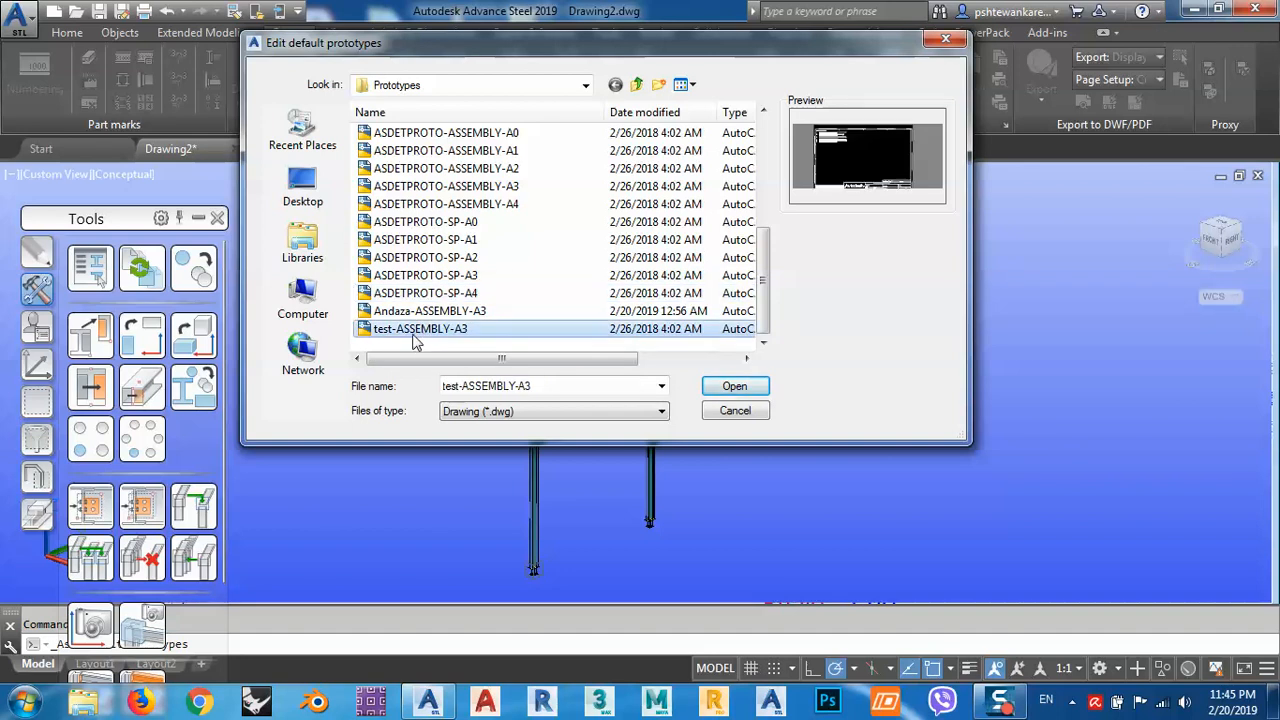
click(734, 386)
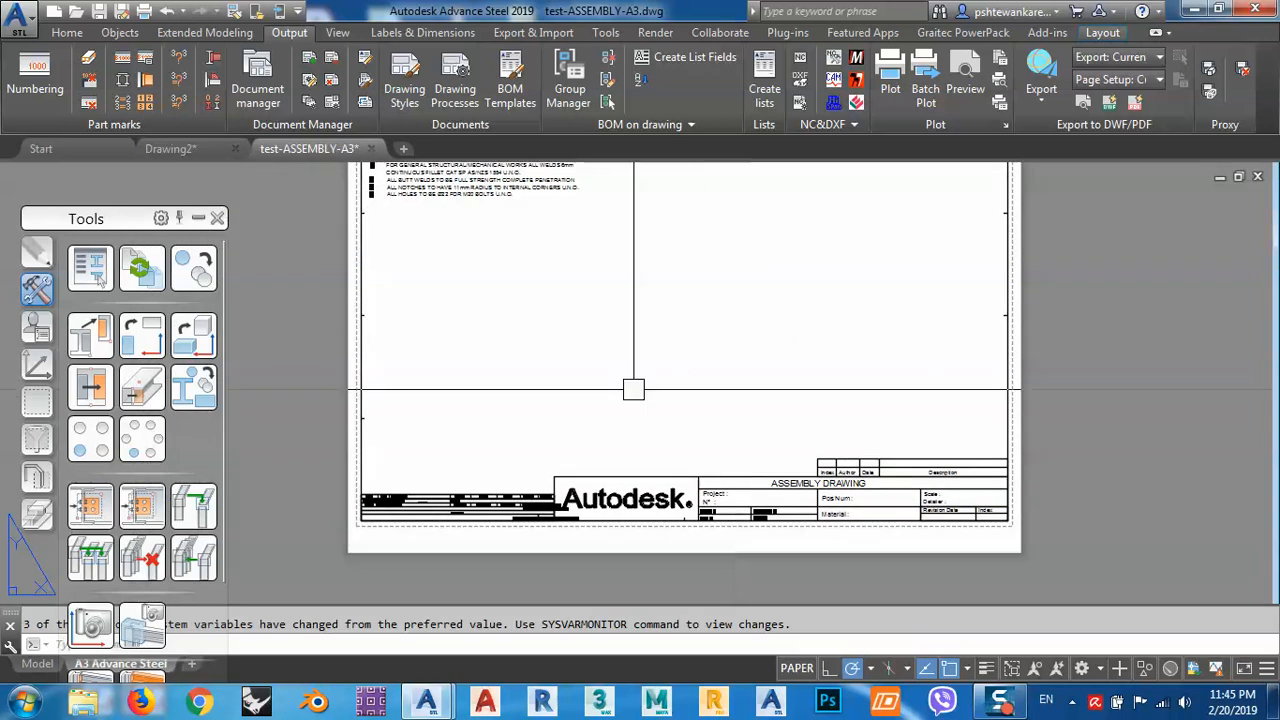
Examine the general notes and the title block on the test-ASSEMBLY-A3 sheet.
middle_drag(633, 389, 750, 448)
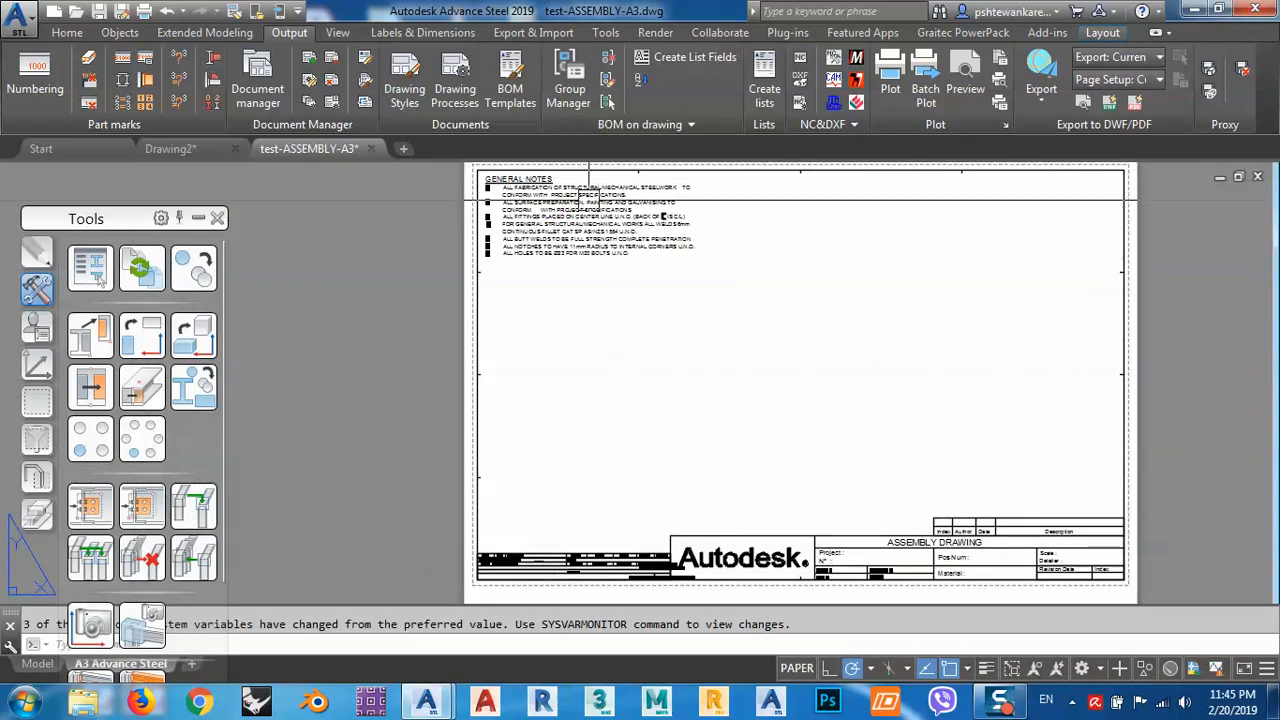
middle_drag(559, 214, 572, 278)
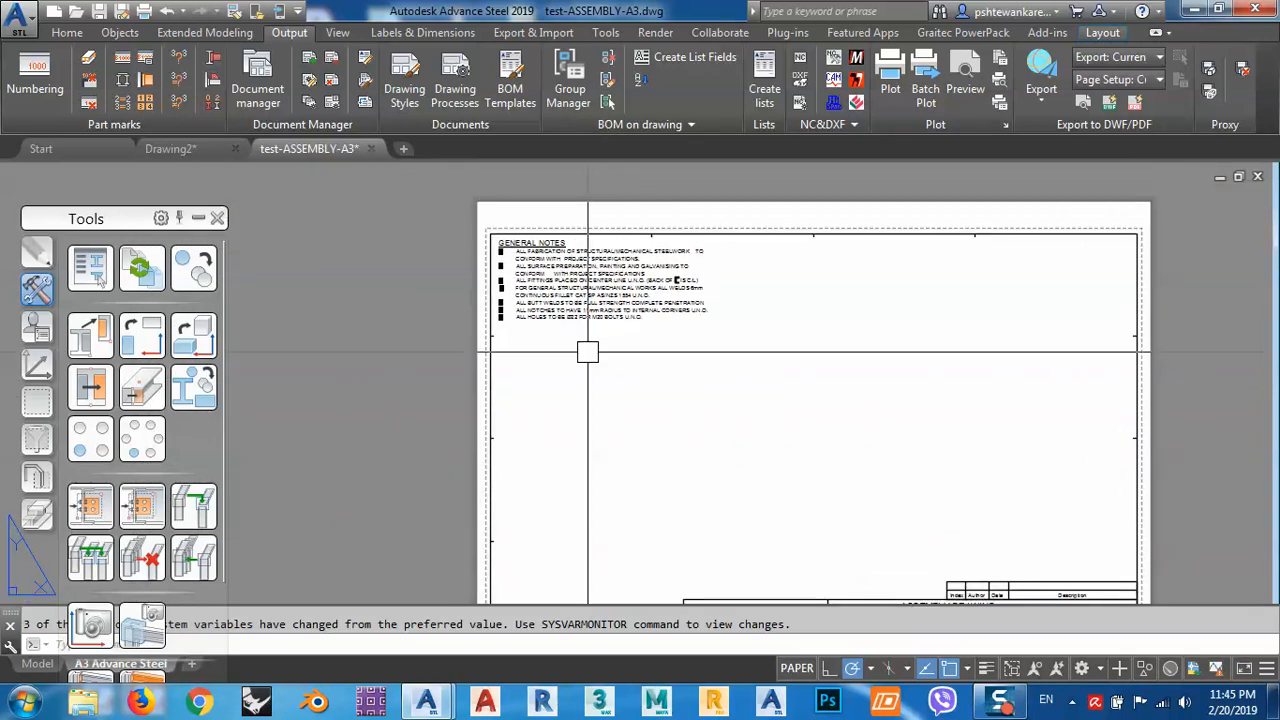
scroll(600, 250, up, 3)
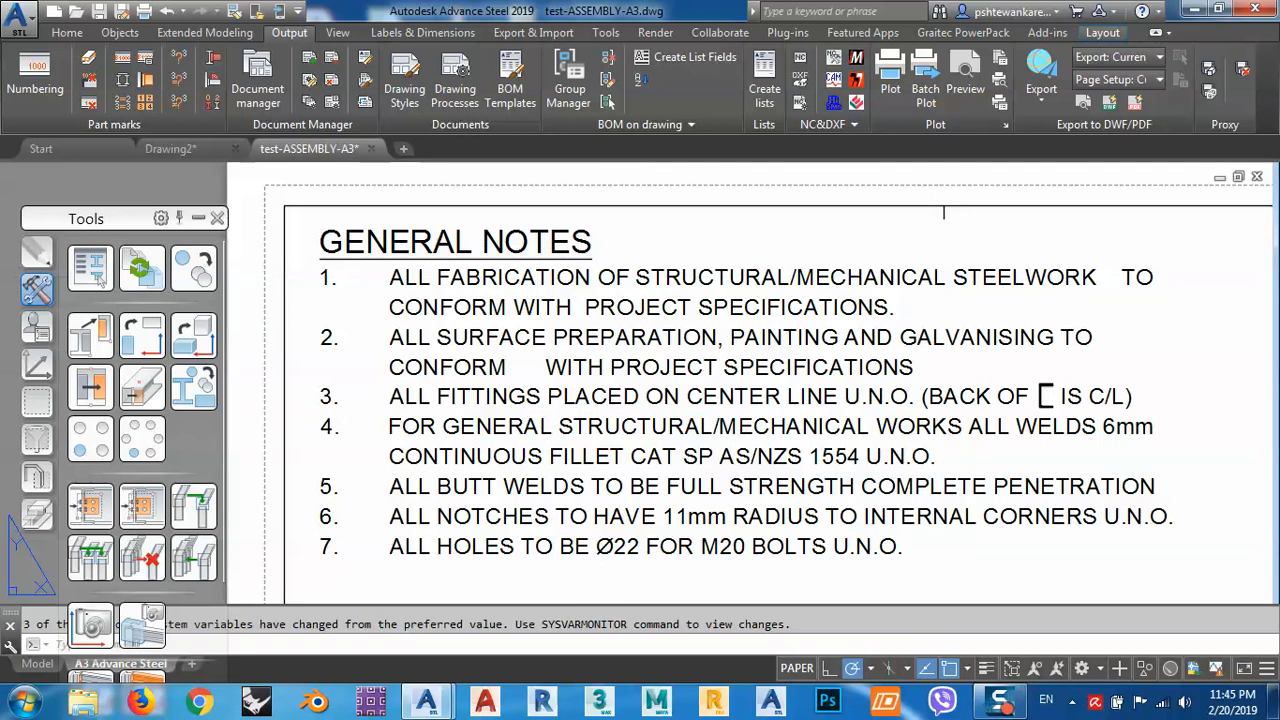
scroll(585, 252, down, 3)
middle_drag(844, 588, 682, 403)
scroll(816, 441, up, 3)
middle_drag(788, 416, 869, 377)
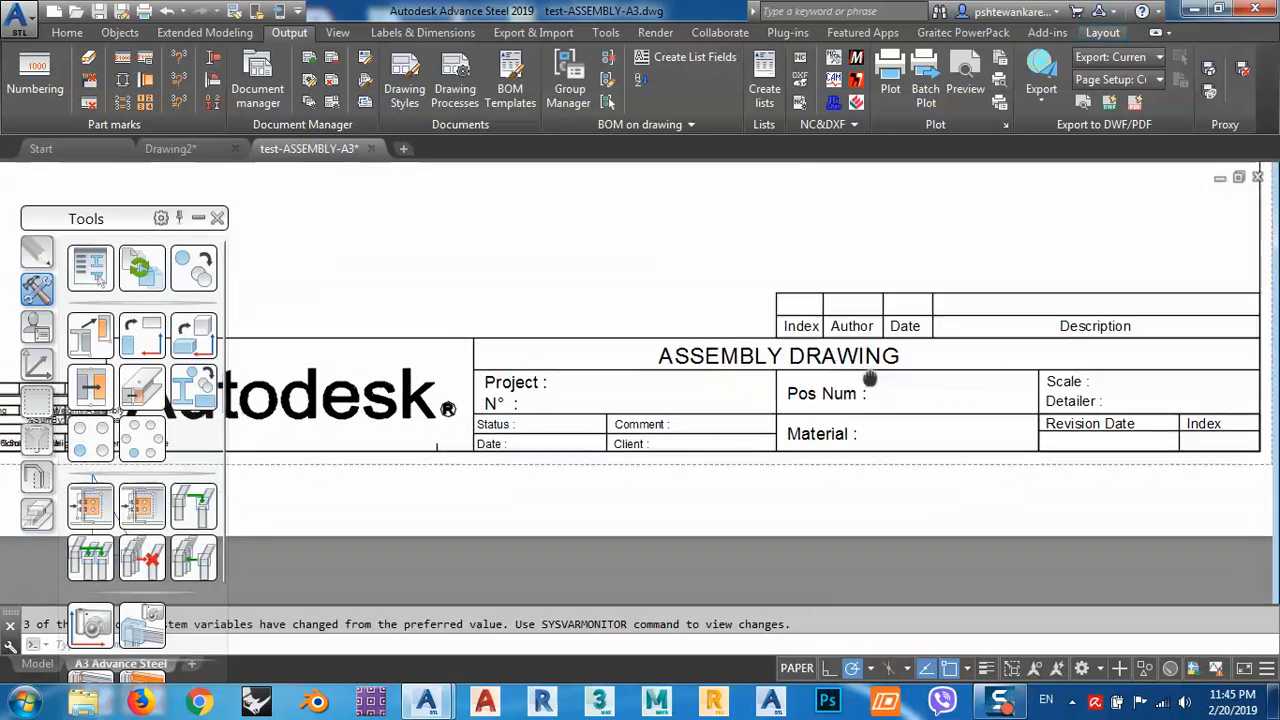
Check the revision table, the parts list fields and the logo, and view the whole prototype sheet.
click(860, 300)
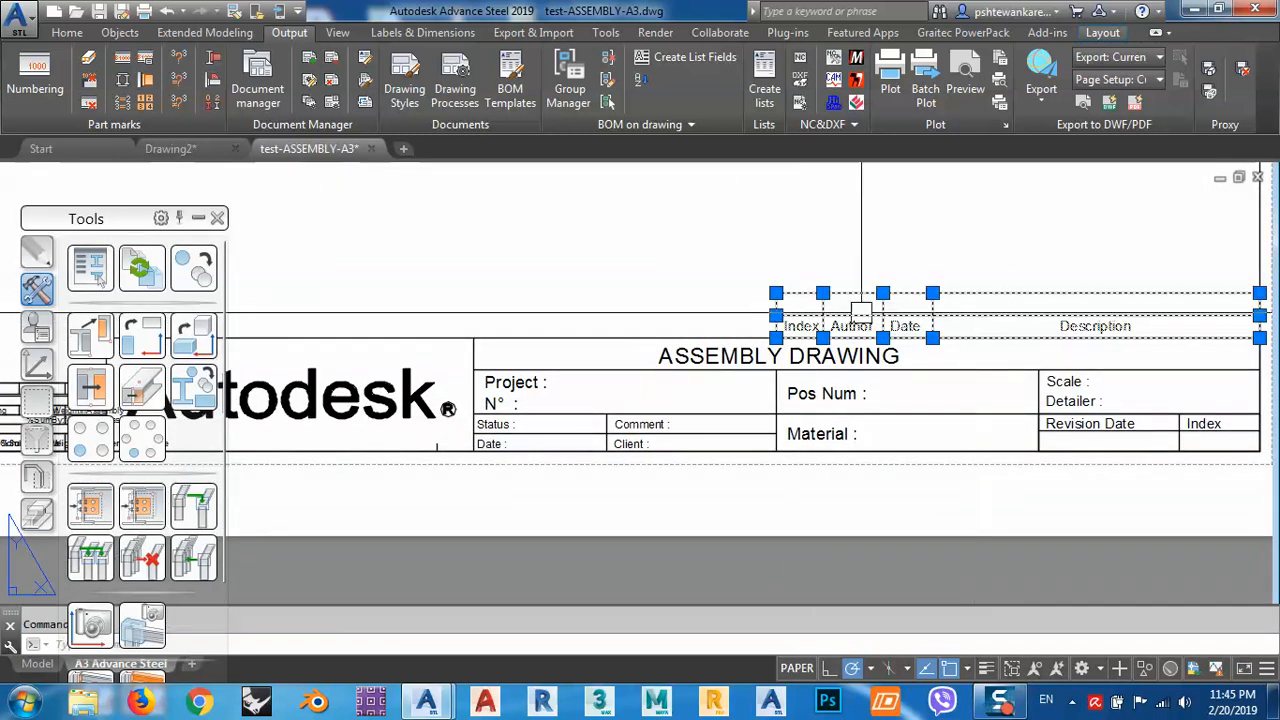
scroll(850, 325, up, 5)
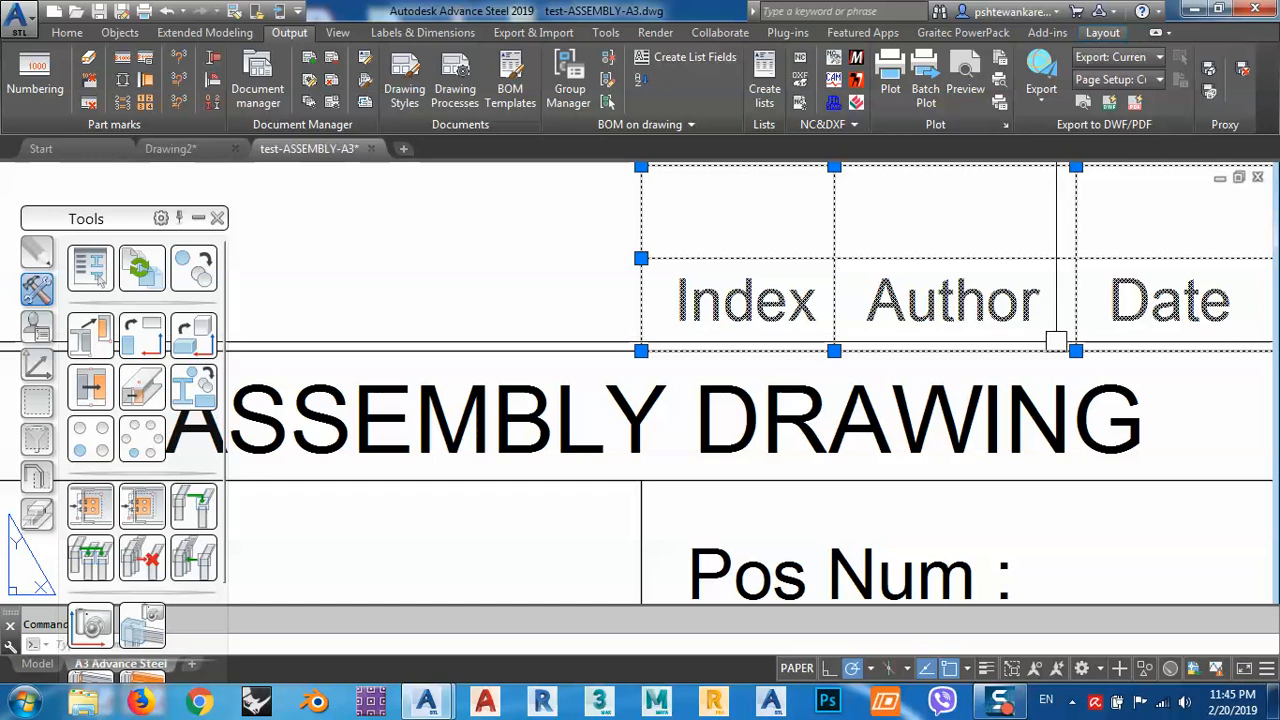
key(Escape)
scroll(905, 333, down, 4)
middle_drag(1214, 328, 1013, 307)
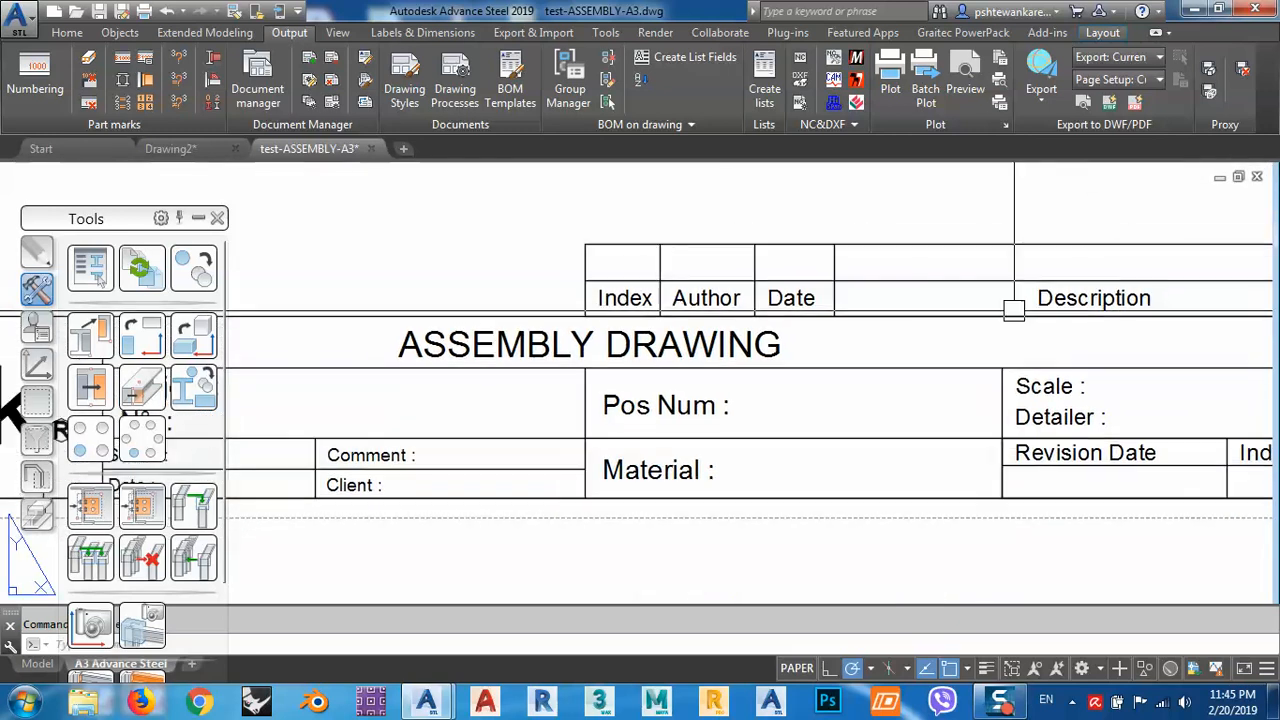
scroll(1050, 290, down, 4)
middle_drag(376, 332, 658, 387)
scroll(628, 385, up, 2)
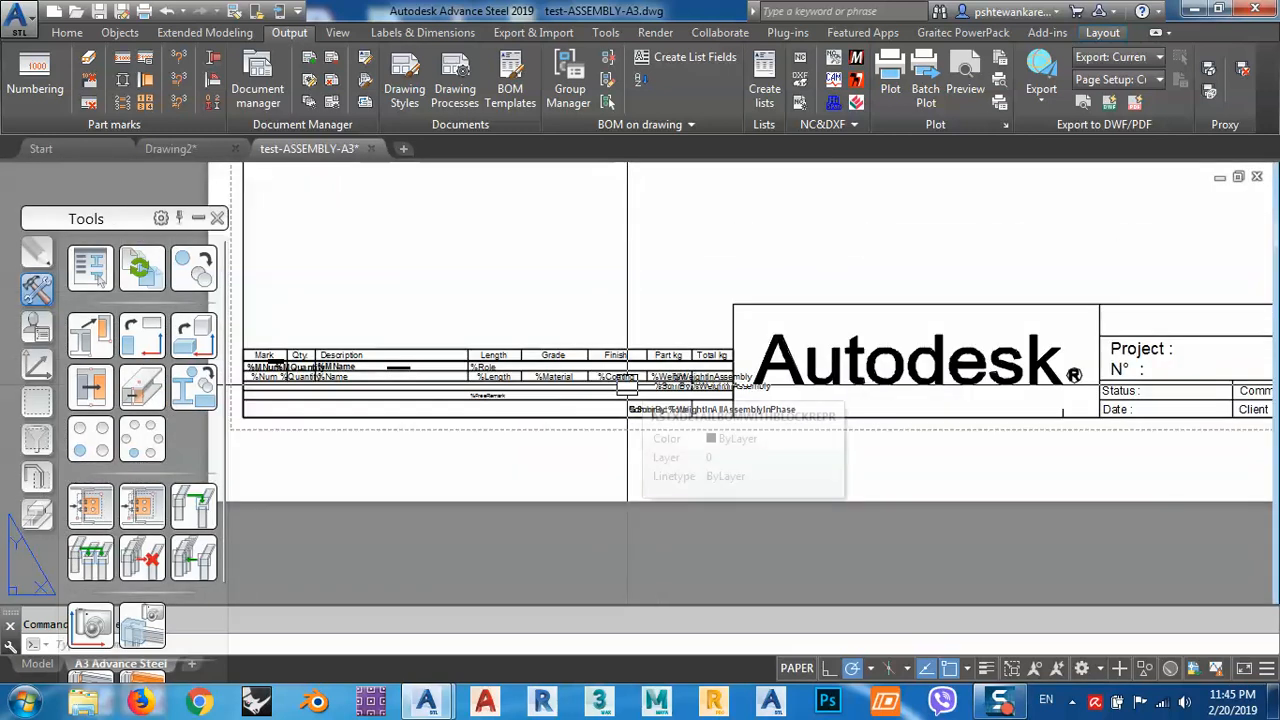
scroll(628, 385, down, 2)
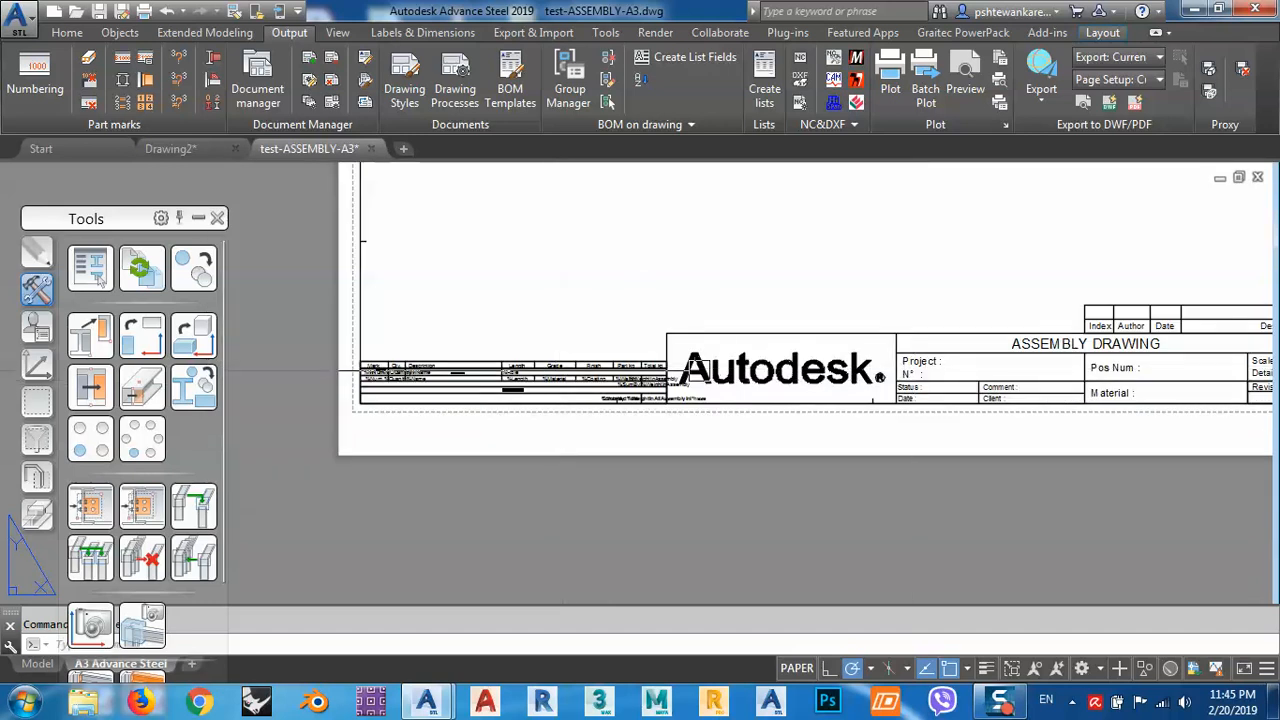
scroll(704, 375, down, 4)
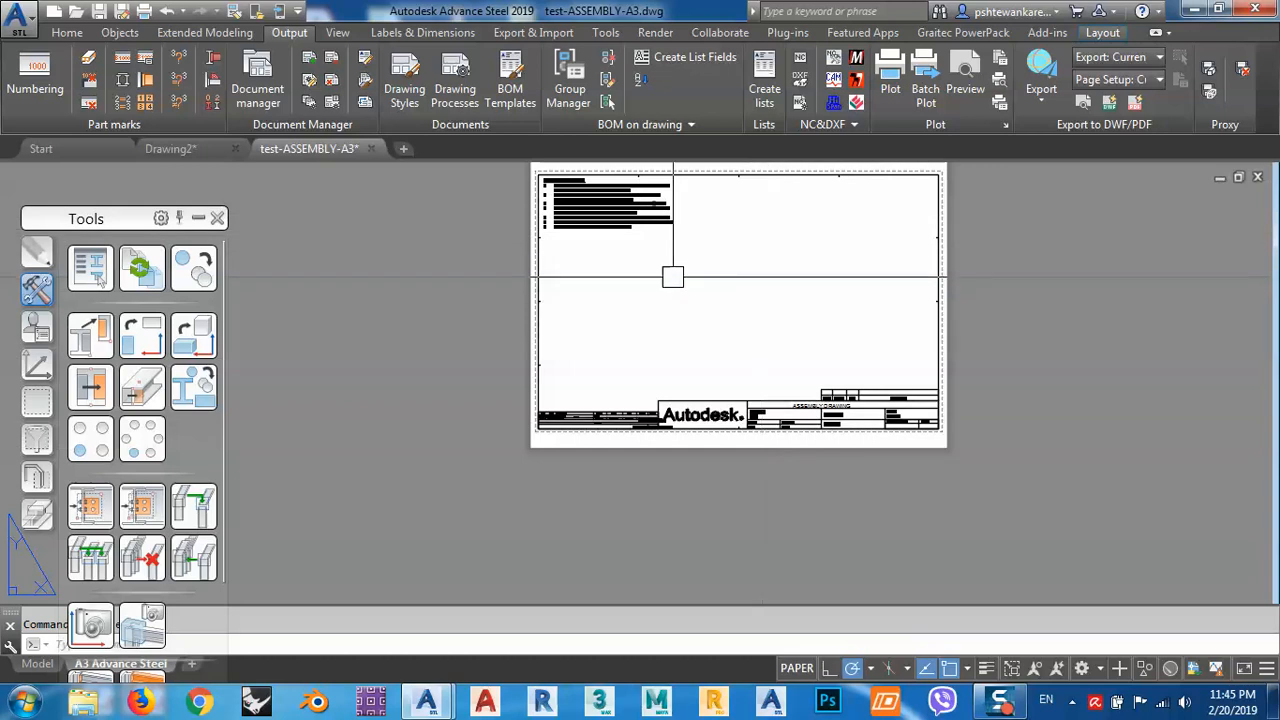
Switch to the Drawing2 model and start a detail of the frame's right column with the GSF-assembly drawing style.
click(163, 155)
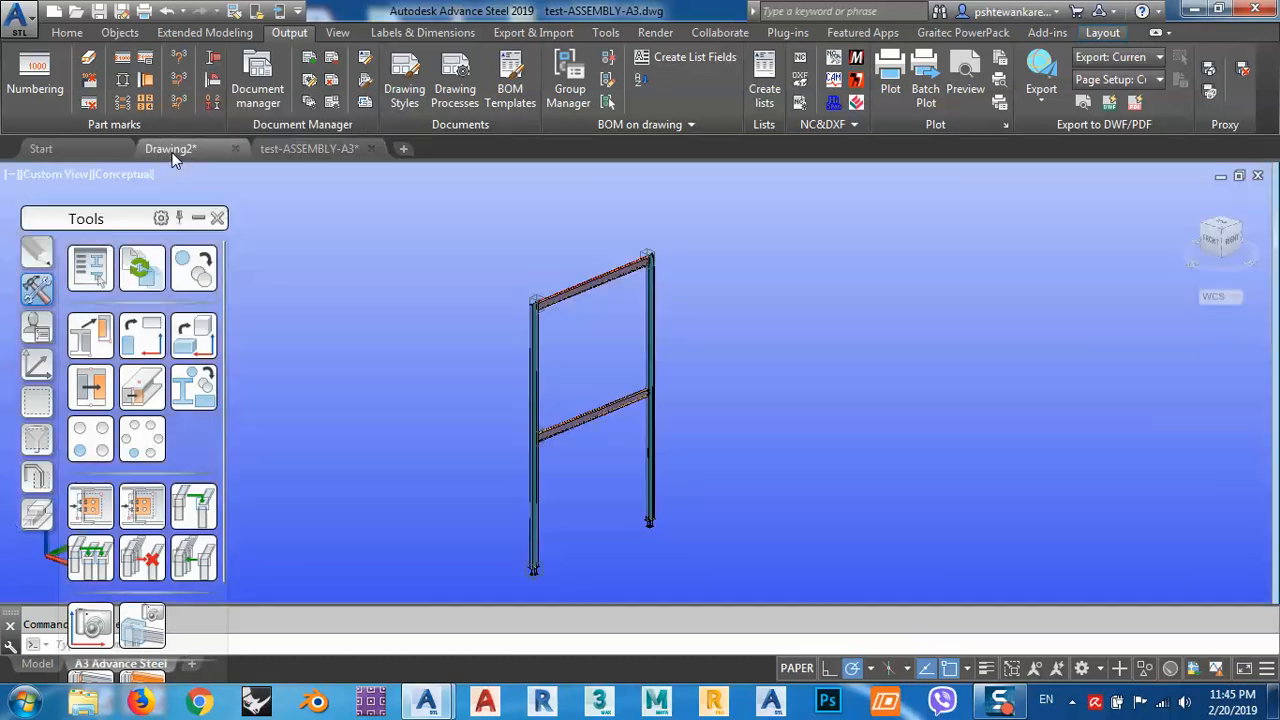
click(649, 350)
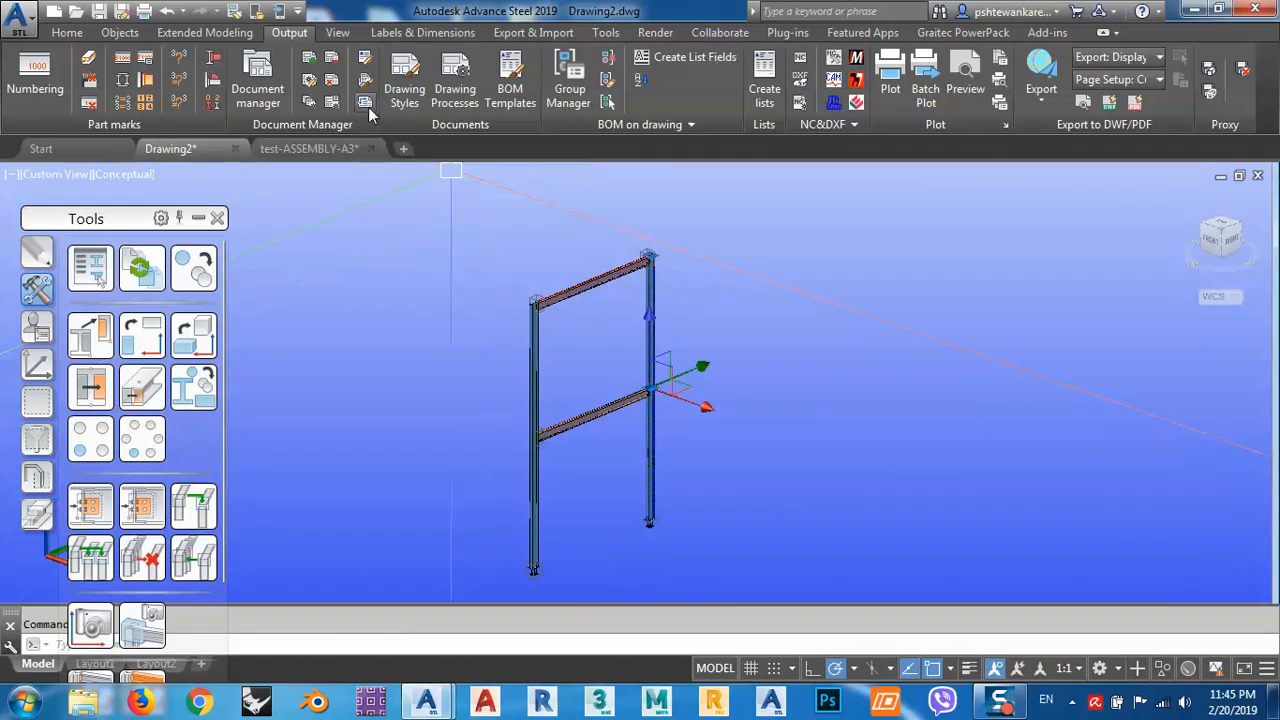
click(405, 104)
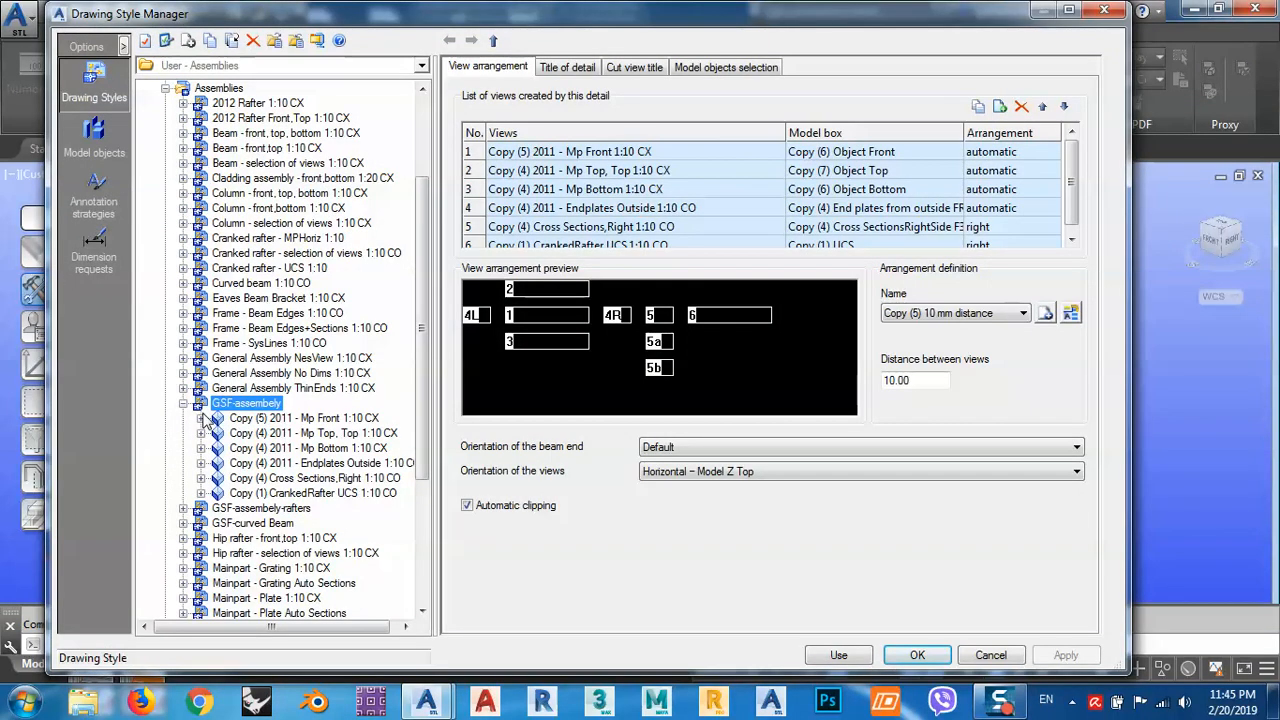
click(917, 655)
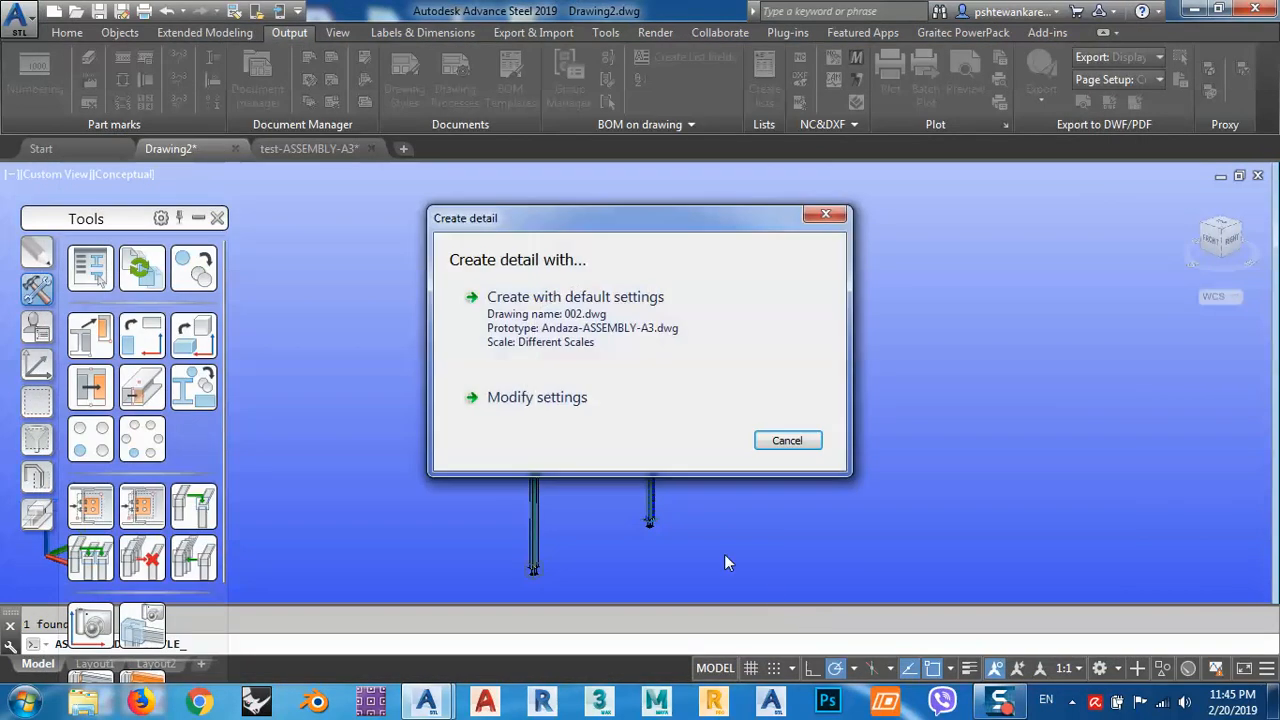
Modify the settings of detail 002 to use an A3 assembly prototype with the Autodesk title block, and create the detail.
click(567, 397)
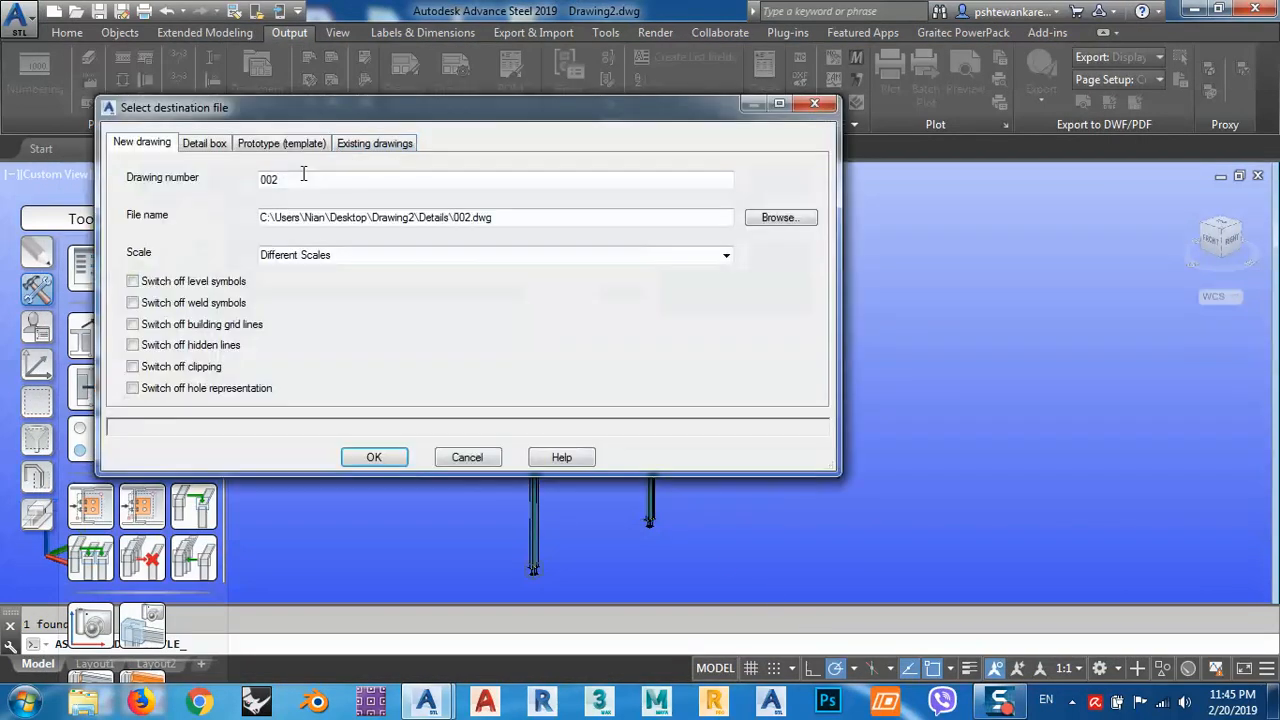
click(286, 141)
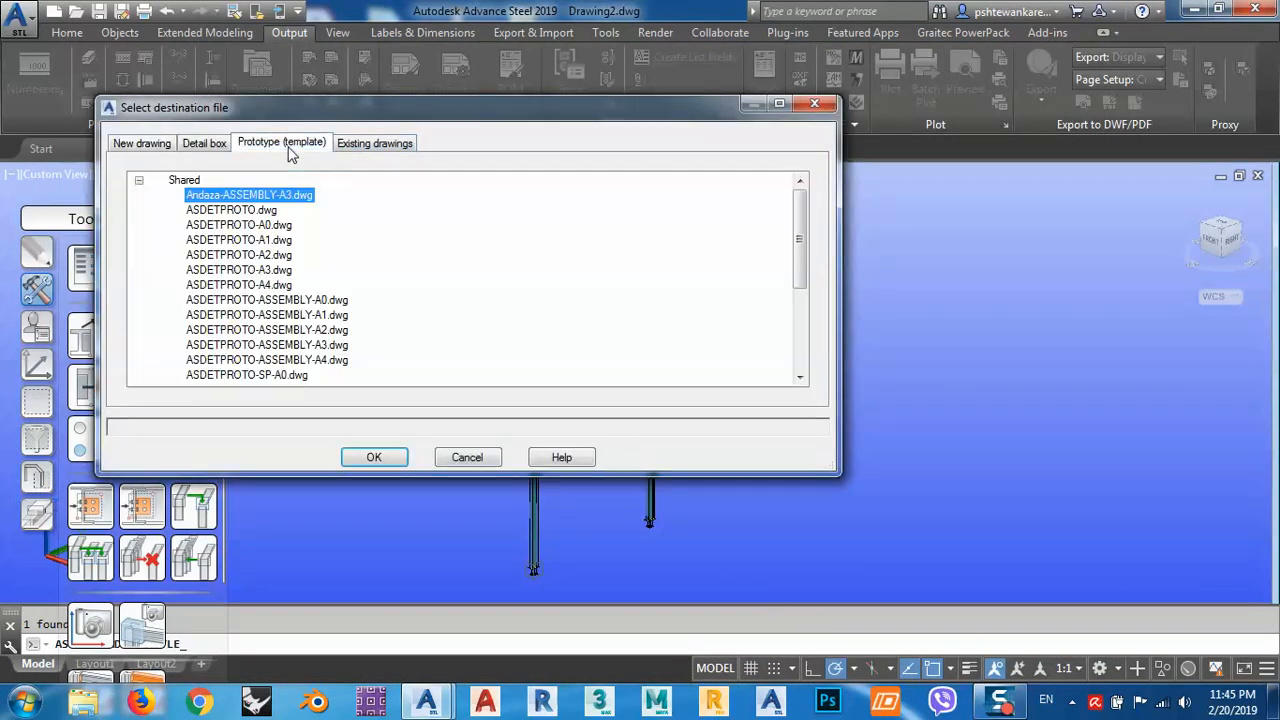
click(250, 240)
scroll(253, 300, down, 3)
scroll(255, 323, up, 3)
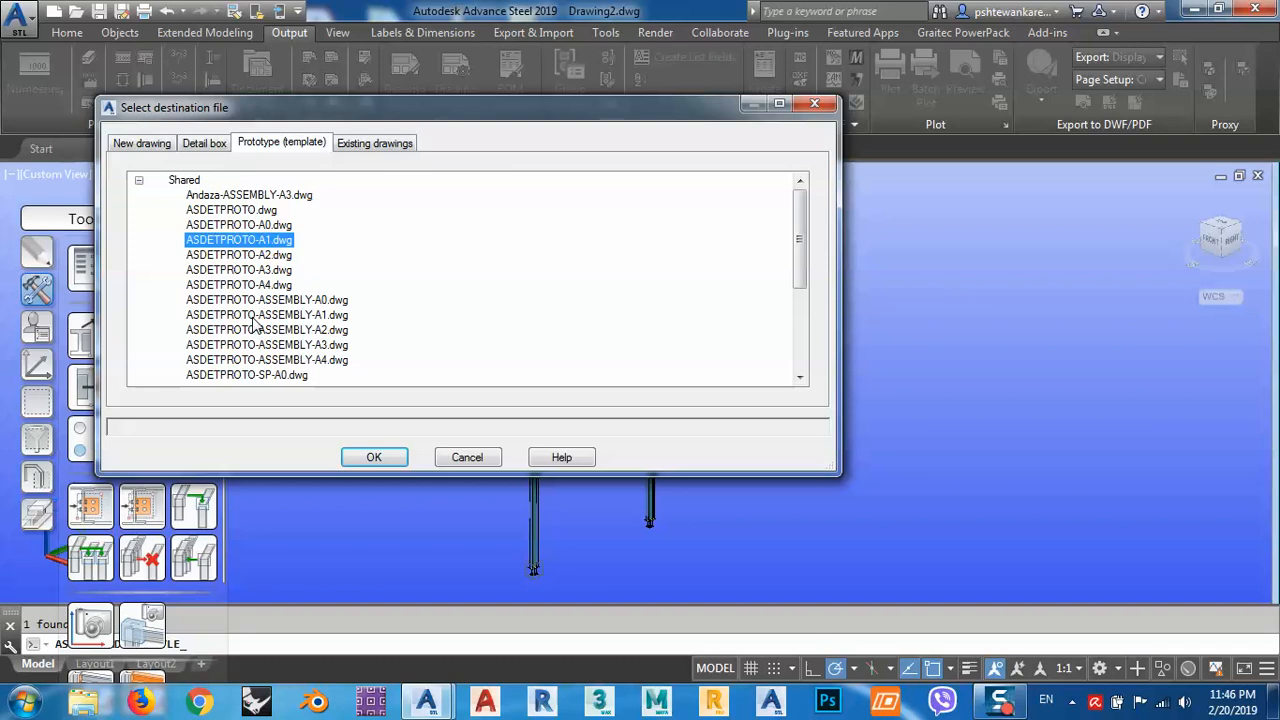
scroll(255, 322, down, 3)
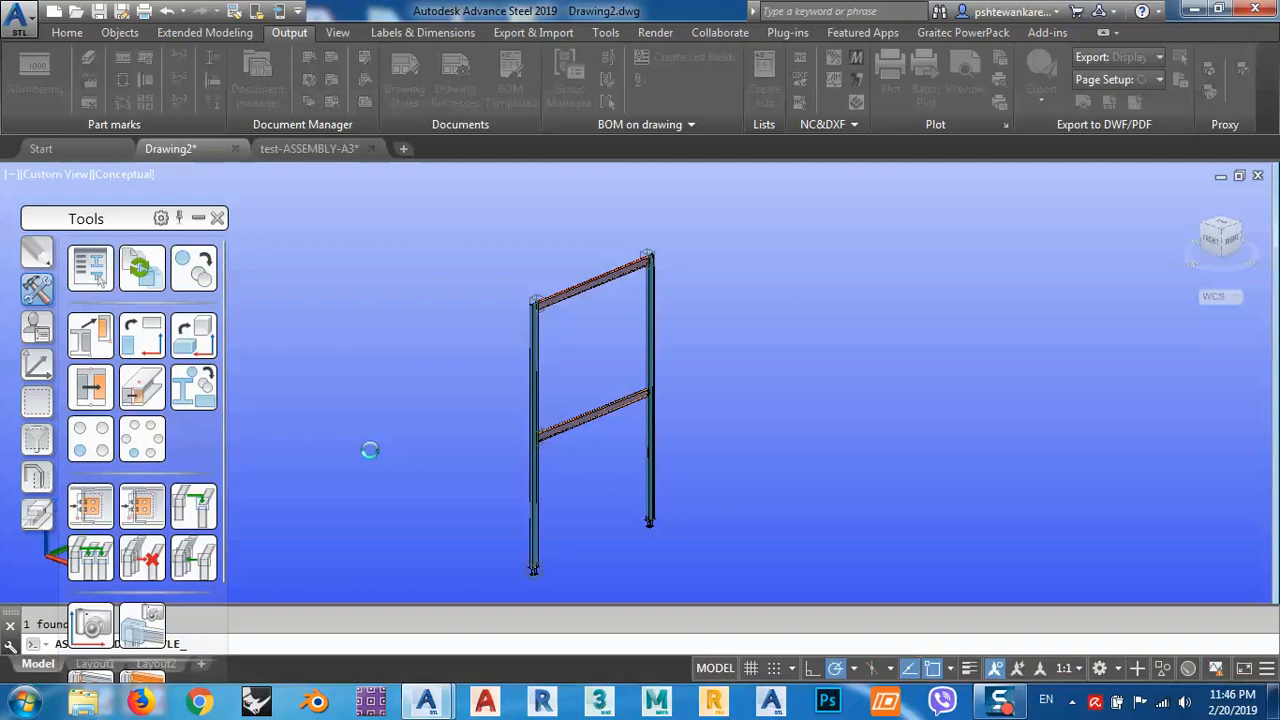
click(95, 272)
click(917, 655)
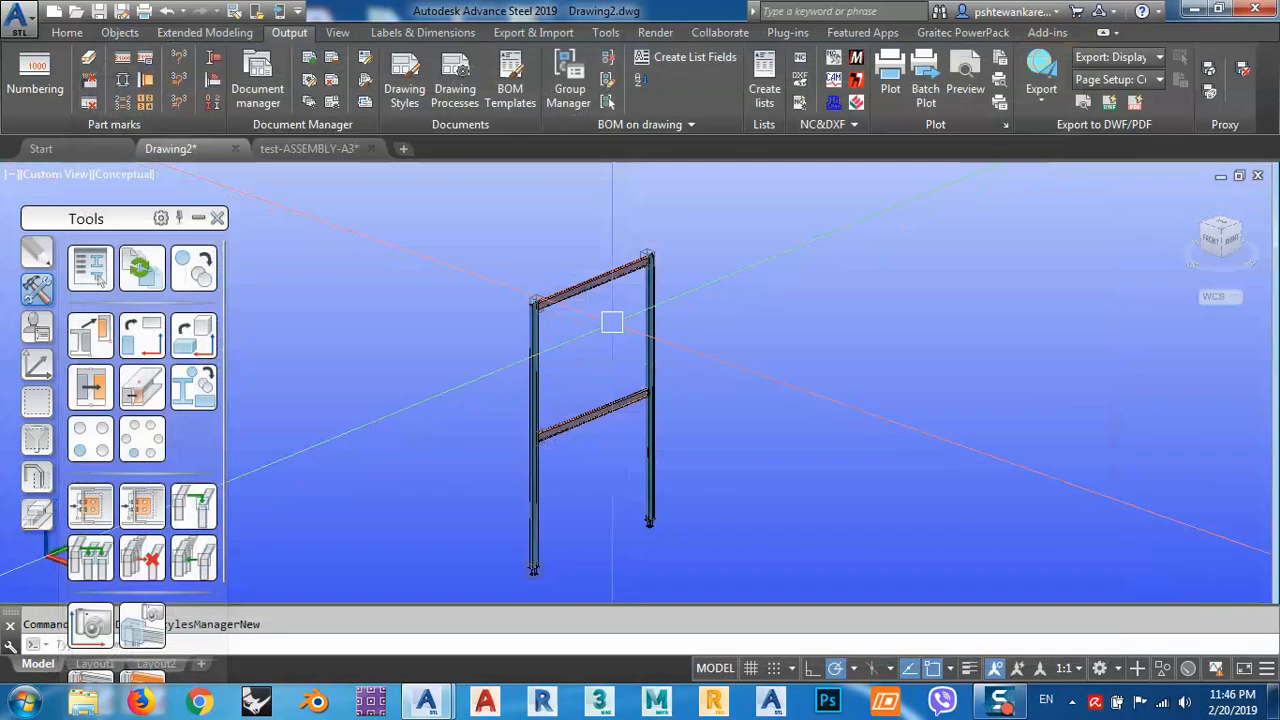
Show assembly detail 002 of the right column and view its sheet down to the title block.
right_click(607, 343)
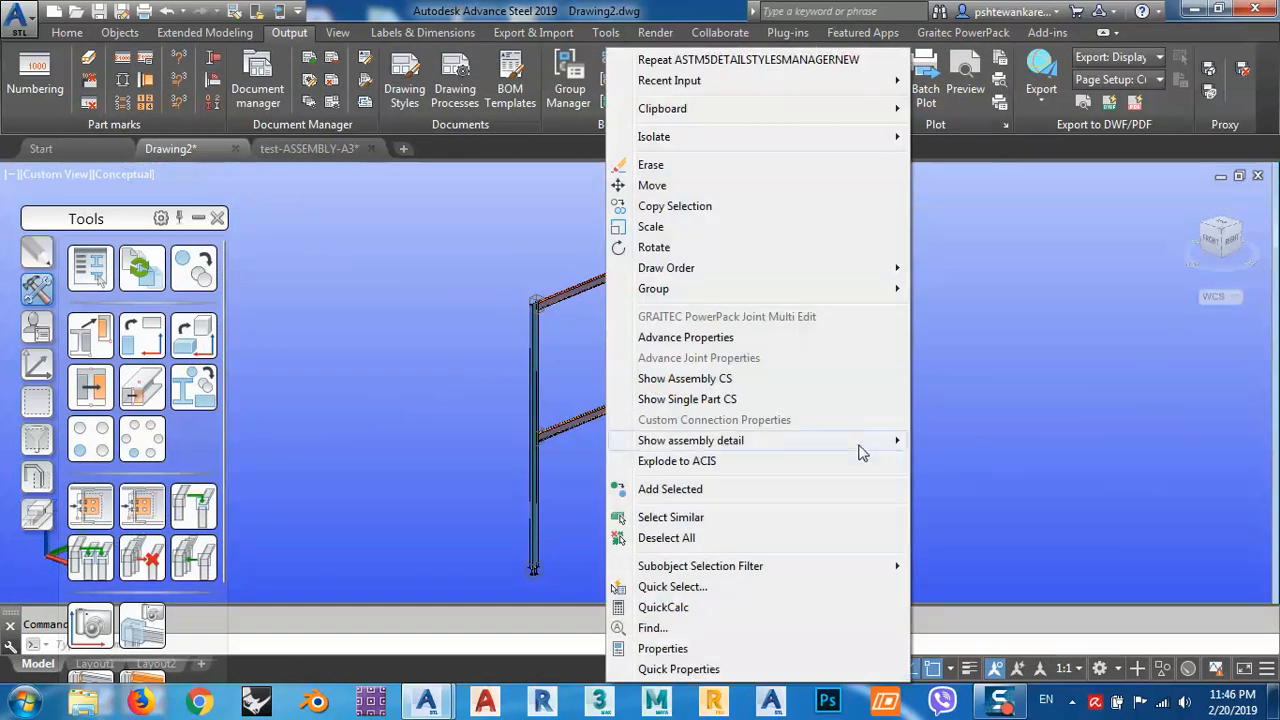
mouse_move(880, 440)
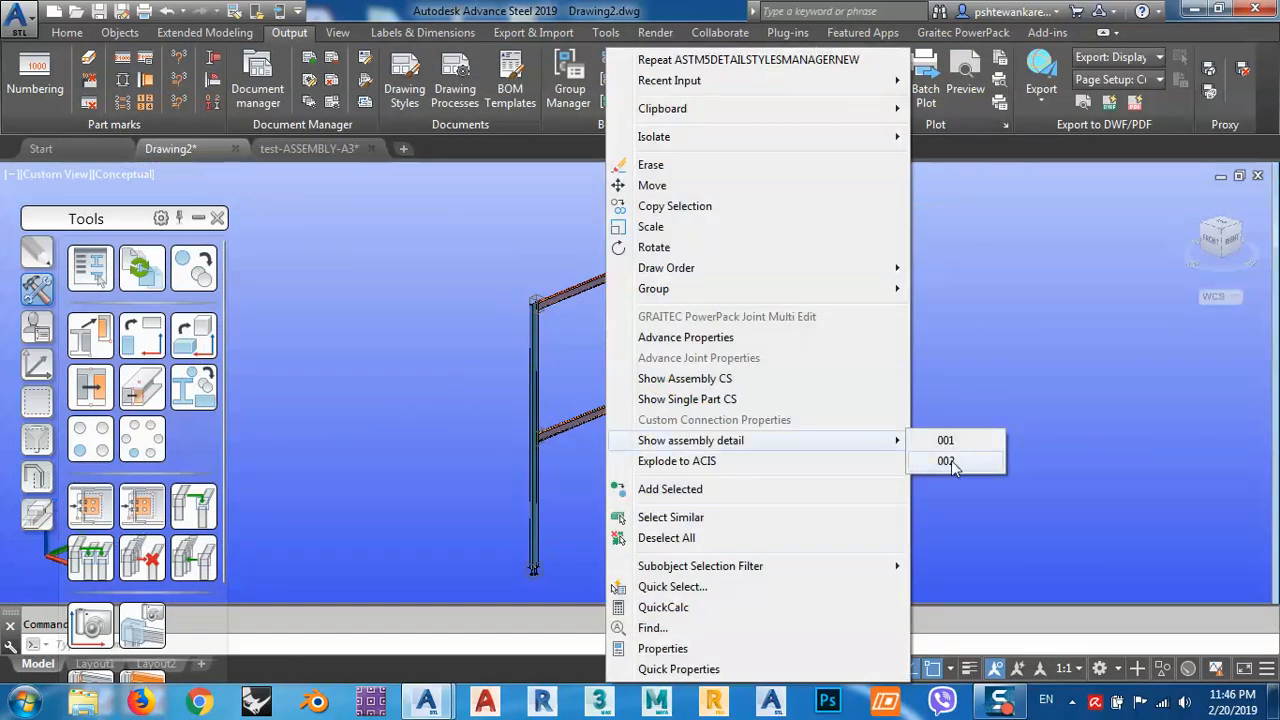
click(951, 460)
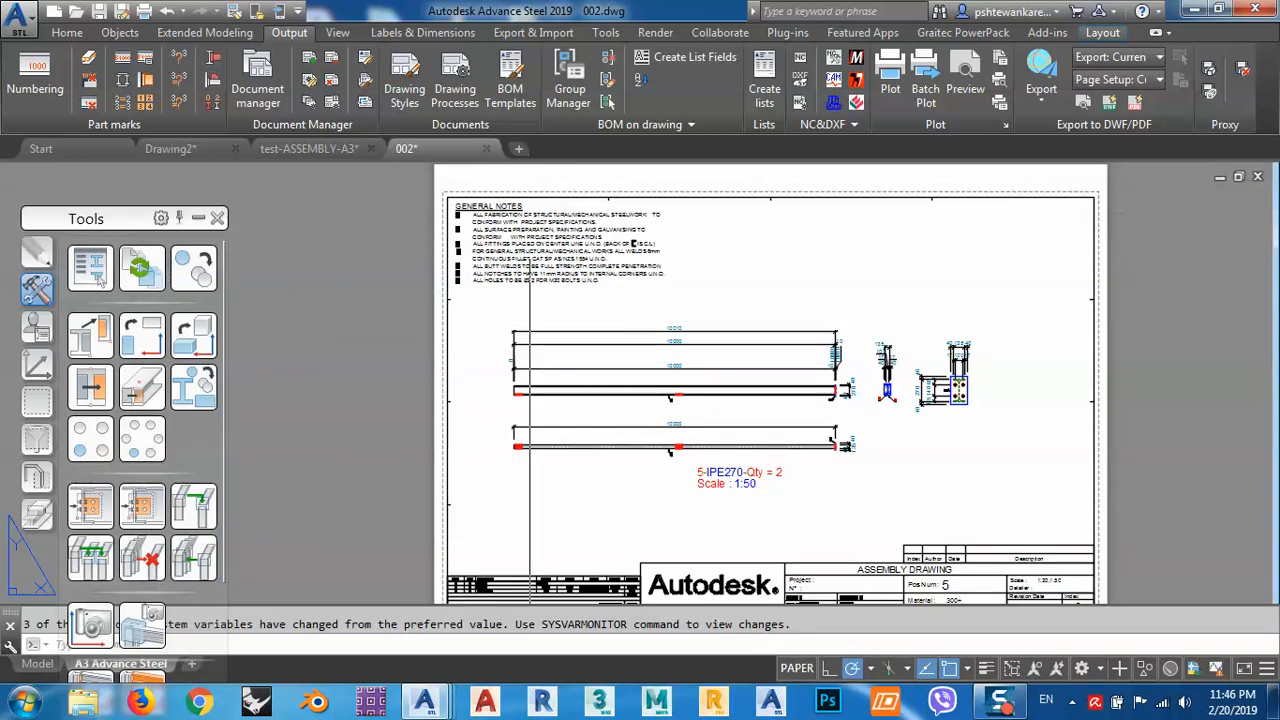
middle_drag(641, 408, 580, 294)
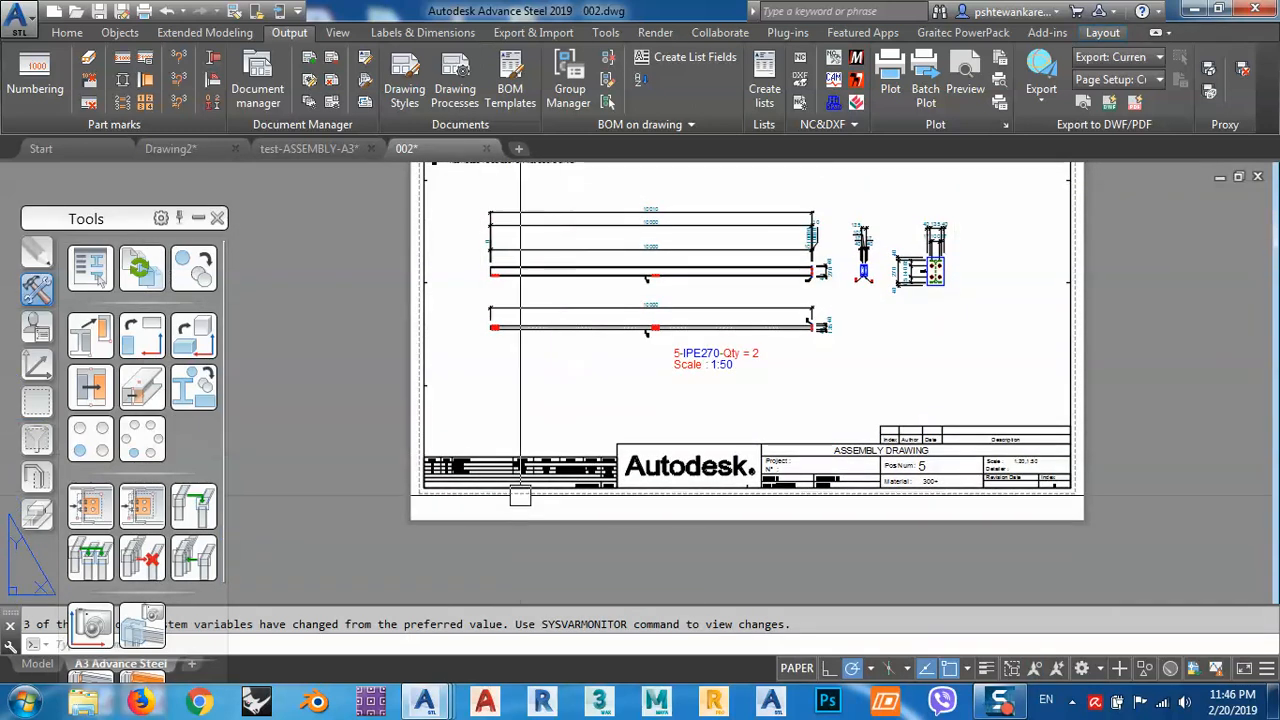
Examine the title block of detail 002, including the parts list, logo, project fields, position number, material and scale.
scroll(598, 462, up, 3)
middle_drag(598, 462, 298, 455)
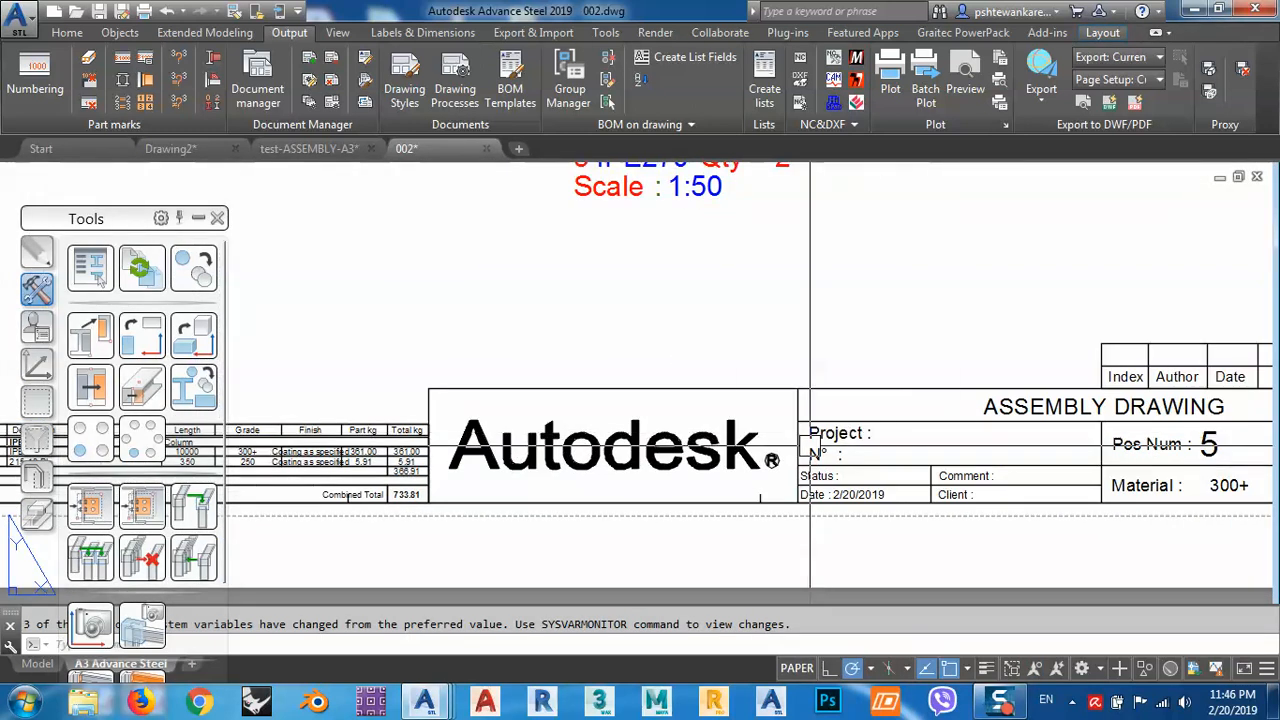
scroll(1072, 436, down, 3)
middle_drag(1072, 436, 1040, 436)
scroll(957, 437, up, 4)
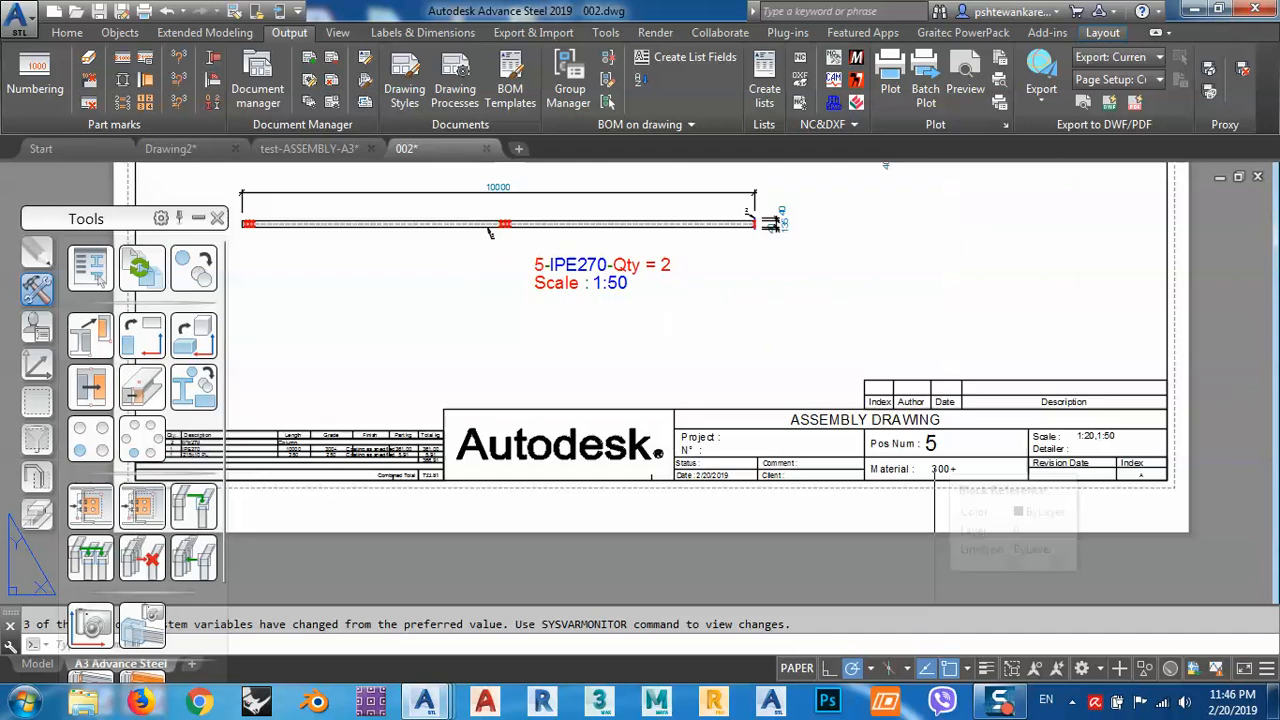
middle_drag(617, 442, 620, 446)
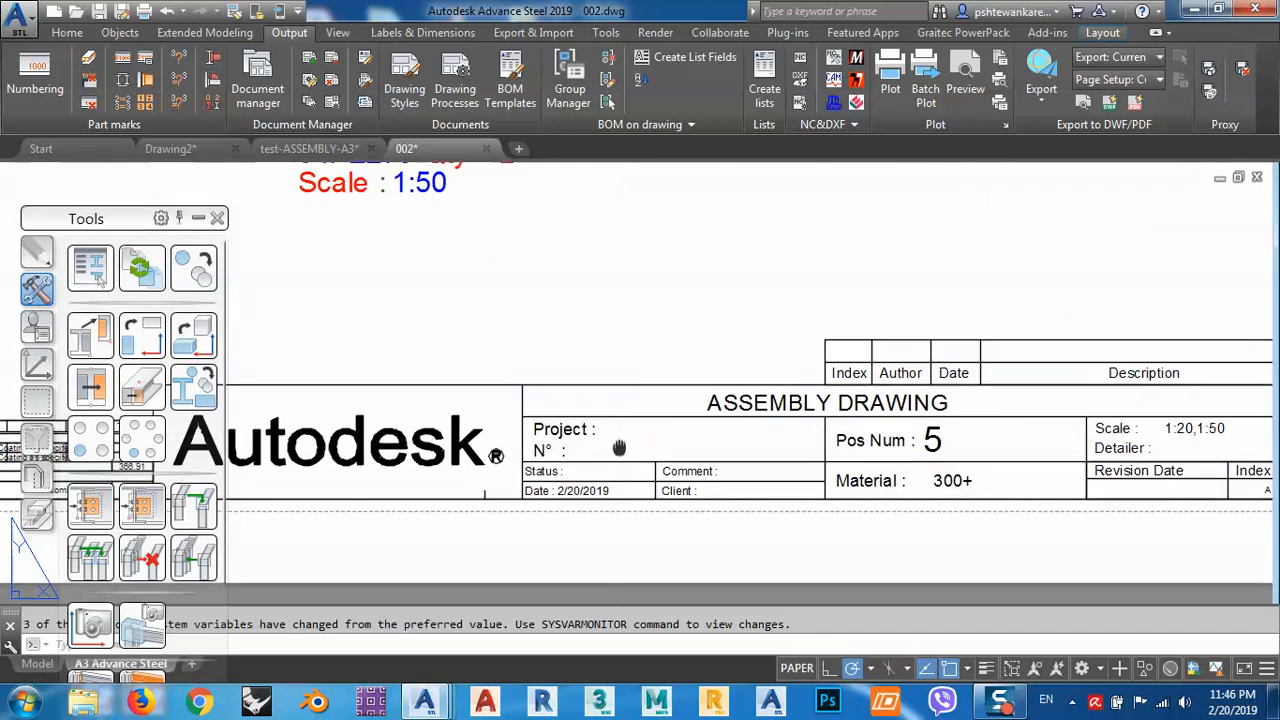
scroll(950, 445, down, 3)
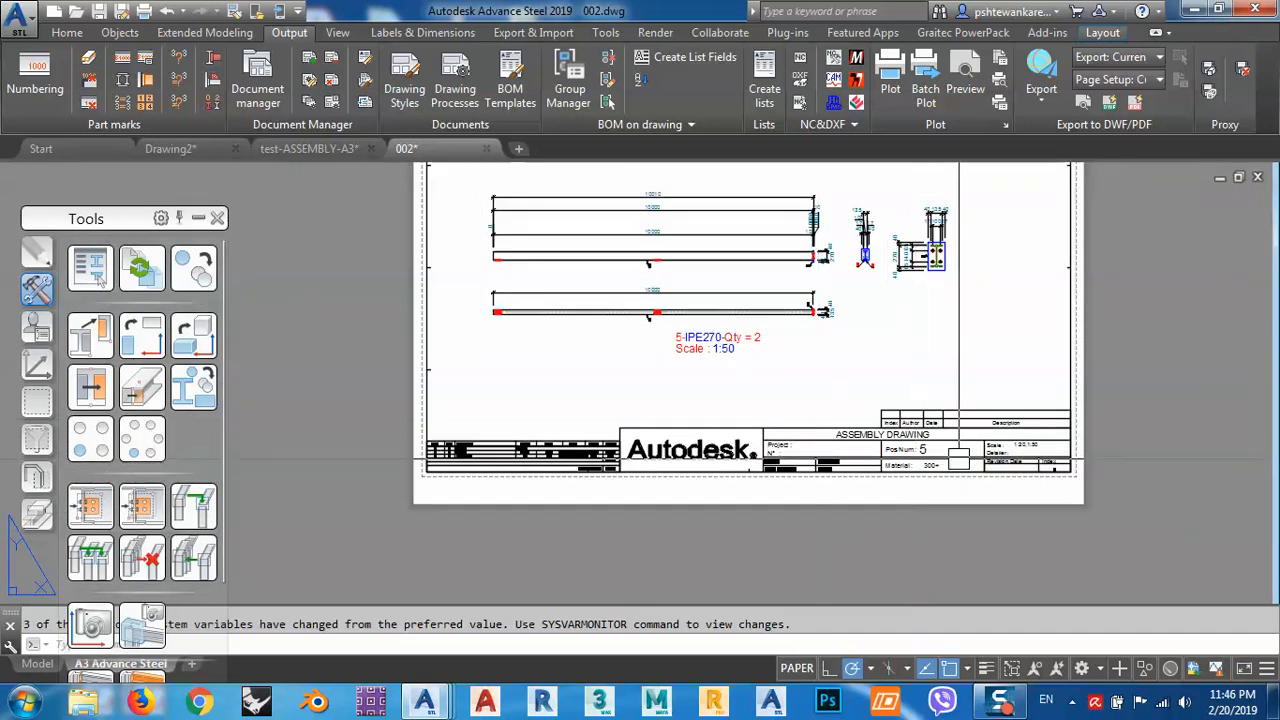
scroll(1030, 446, up, 3)
scroll(1030, 446, up, 4)
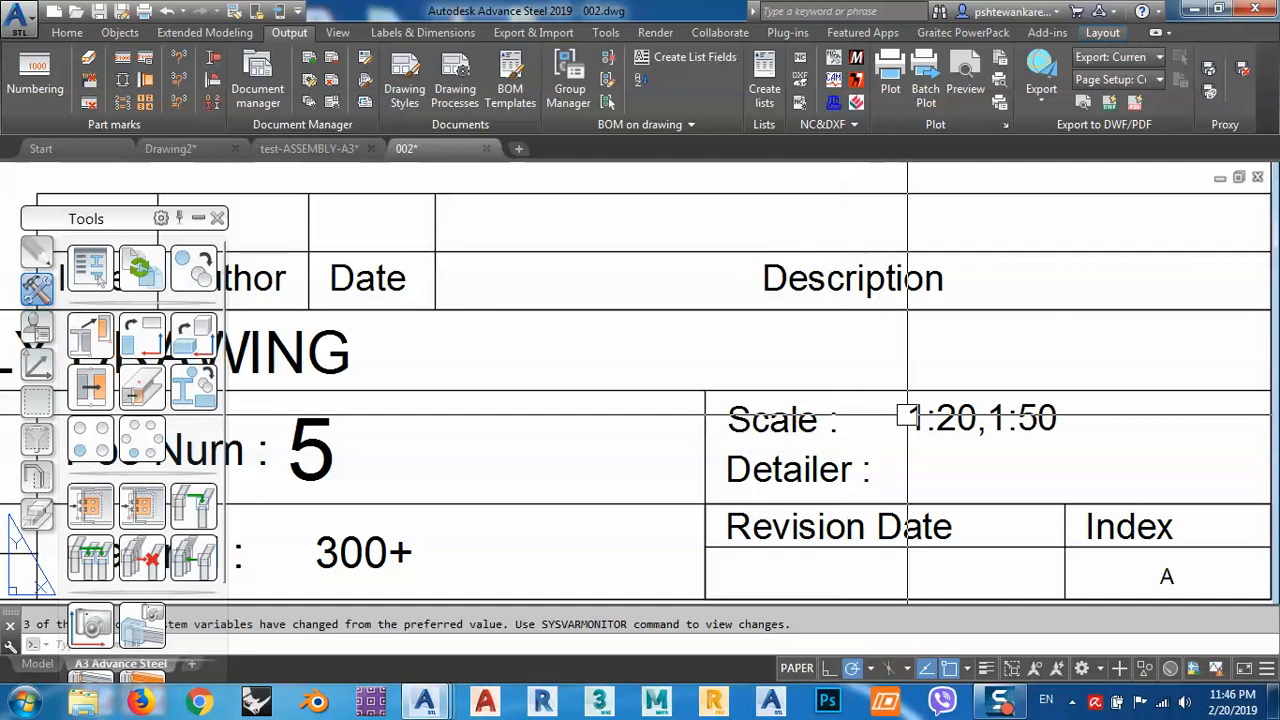
scroll(890, 418, down, 2)
scroll(940, 452, down, 3)
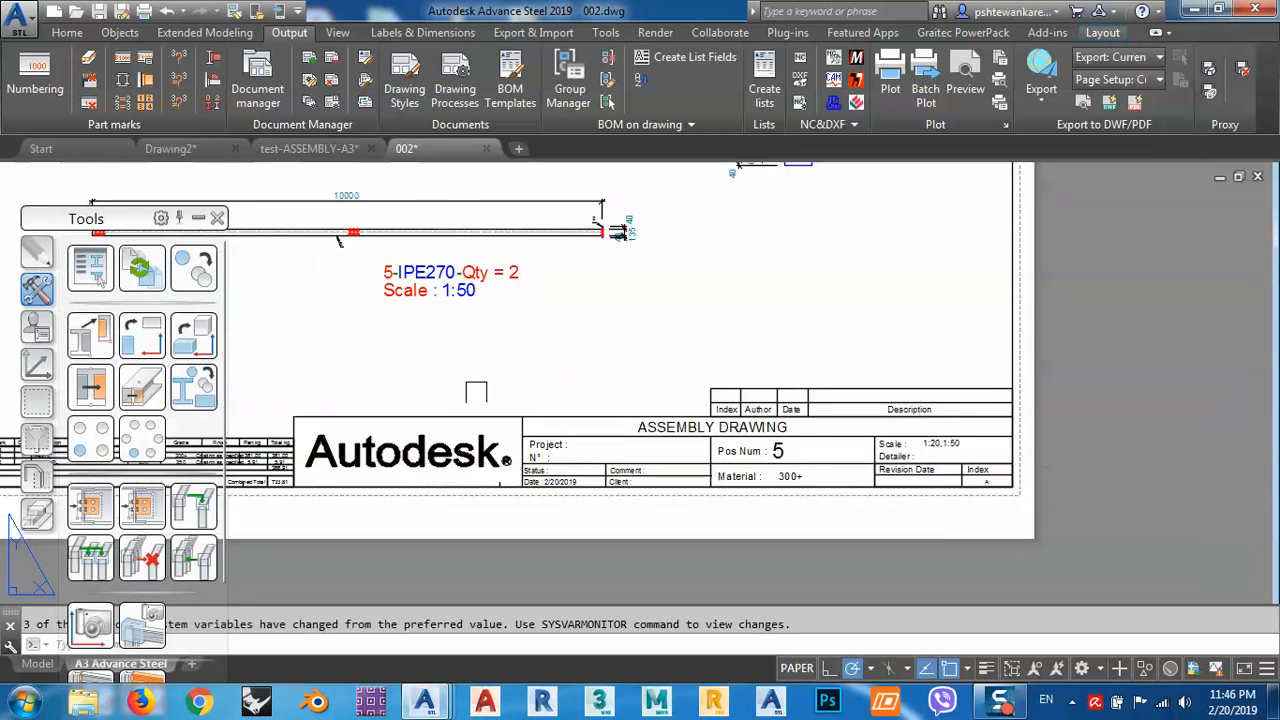
View the general notes on the sheet of detail 002.
middle_drag(444, 386, 801, 443)
scroll(801, 443, down, 4)
scroll(627, 327, up, 8)
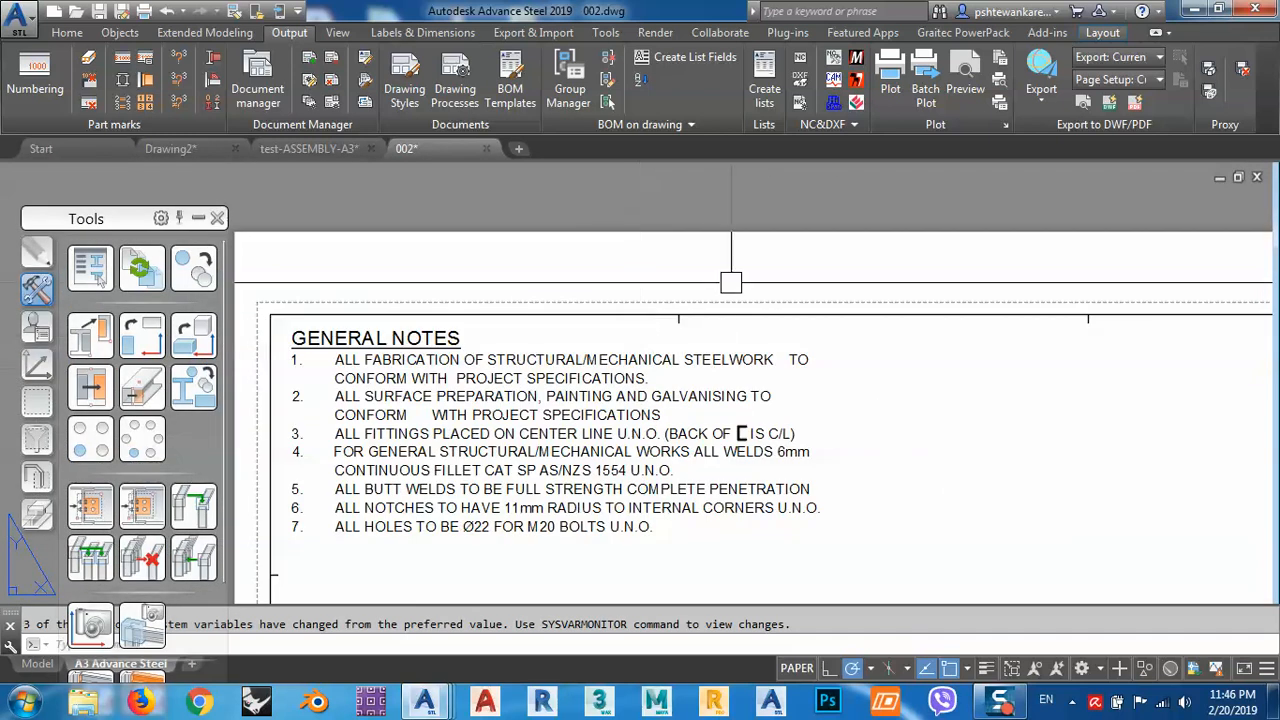
middle_drag(671, 412, 565, 262)
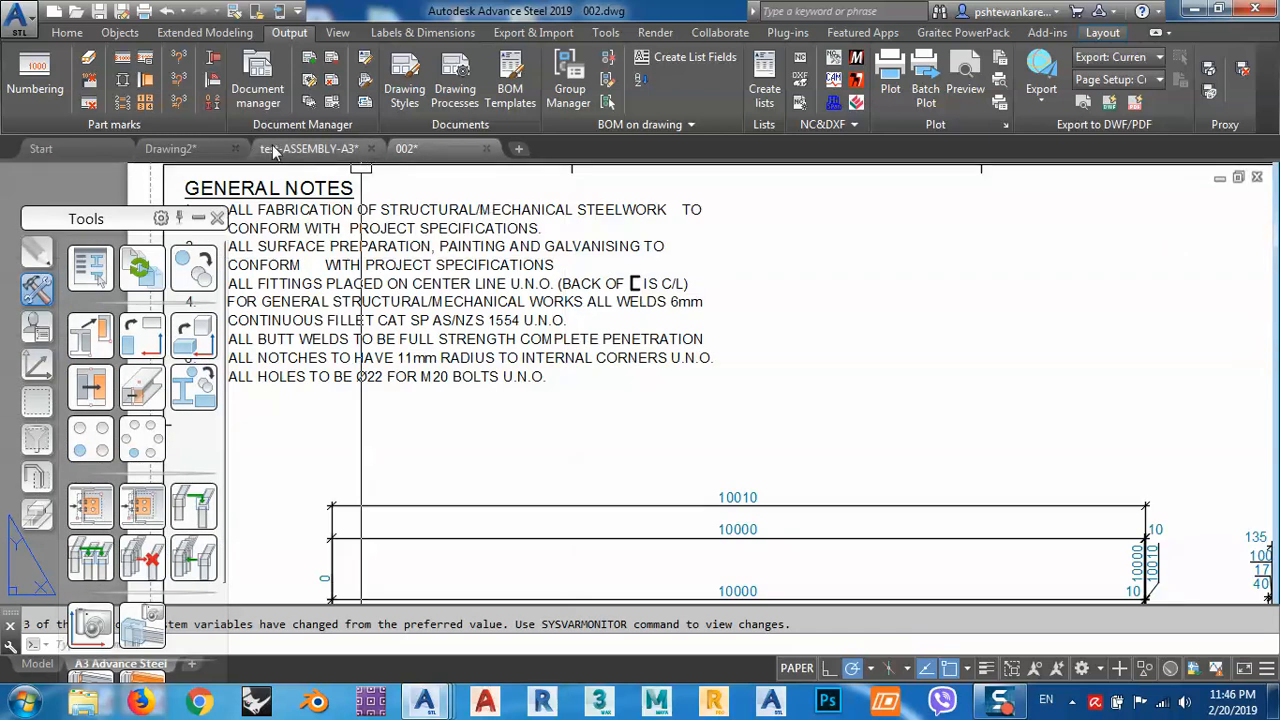
Close detail 002, and delete the general notes and the channel symbol from the test-ASSEMBLY-A3 sheet.
click(487, 148)
click(731, 400)
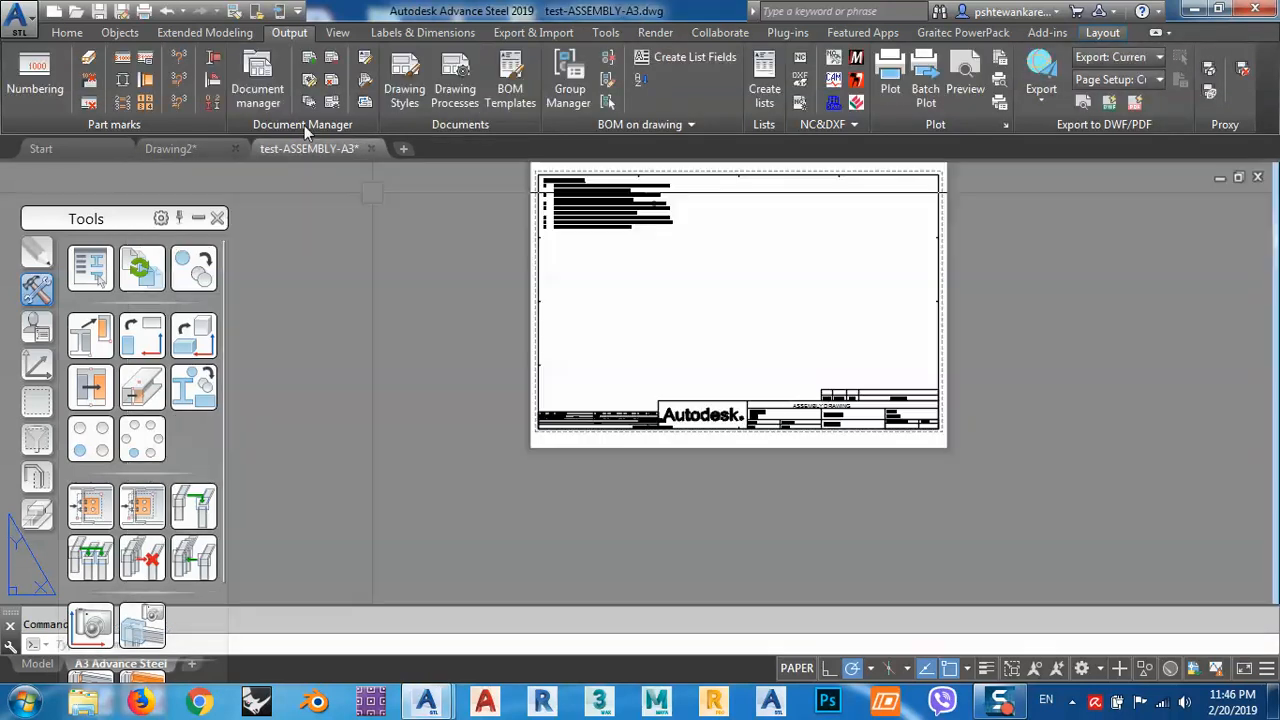
scroll(539, 260, up, 6)
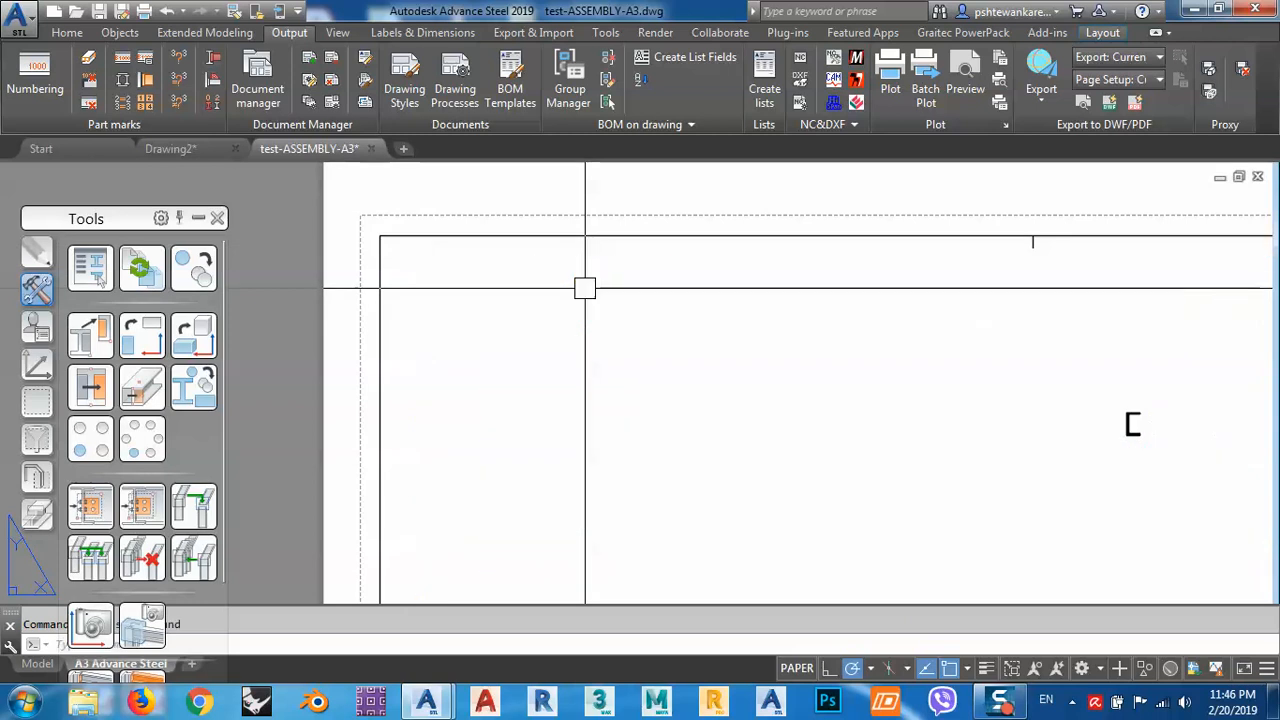
middle_drag(884, 381, 730, 330)
click(1003, 369)
click(930, 352)
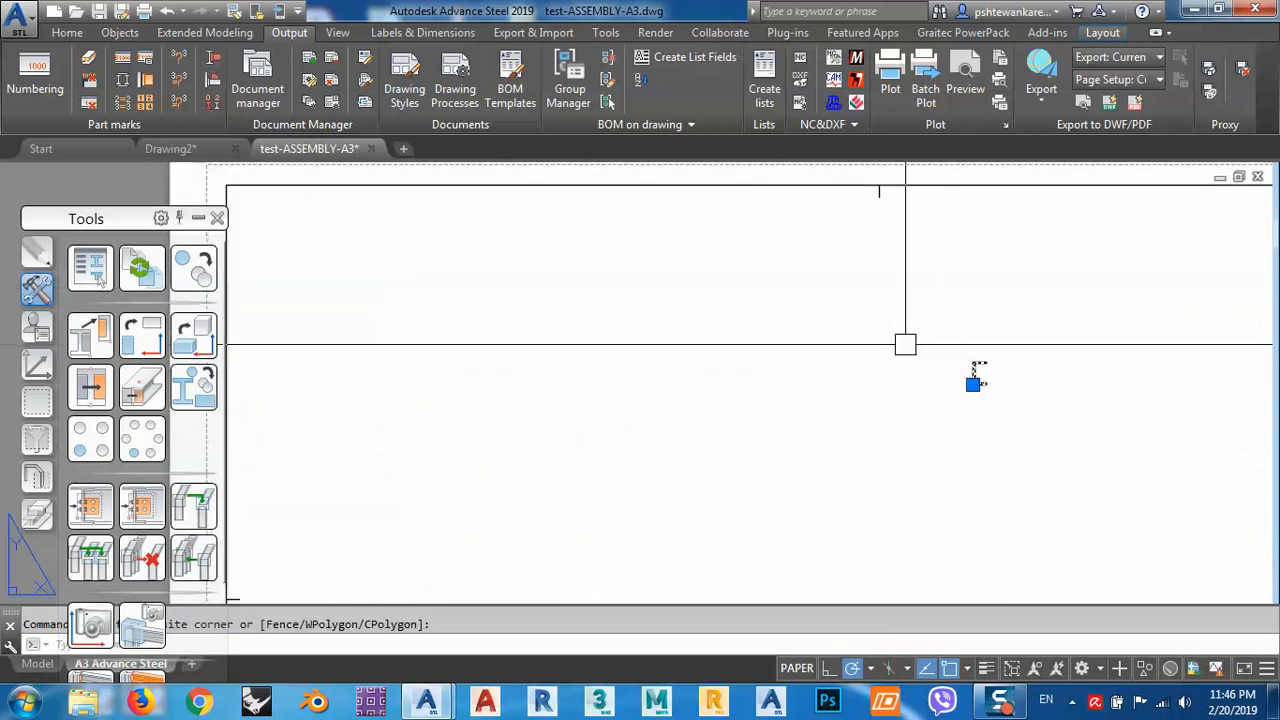
scroll(905, 345, down, 6)
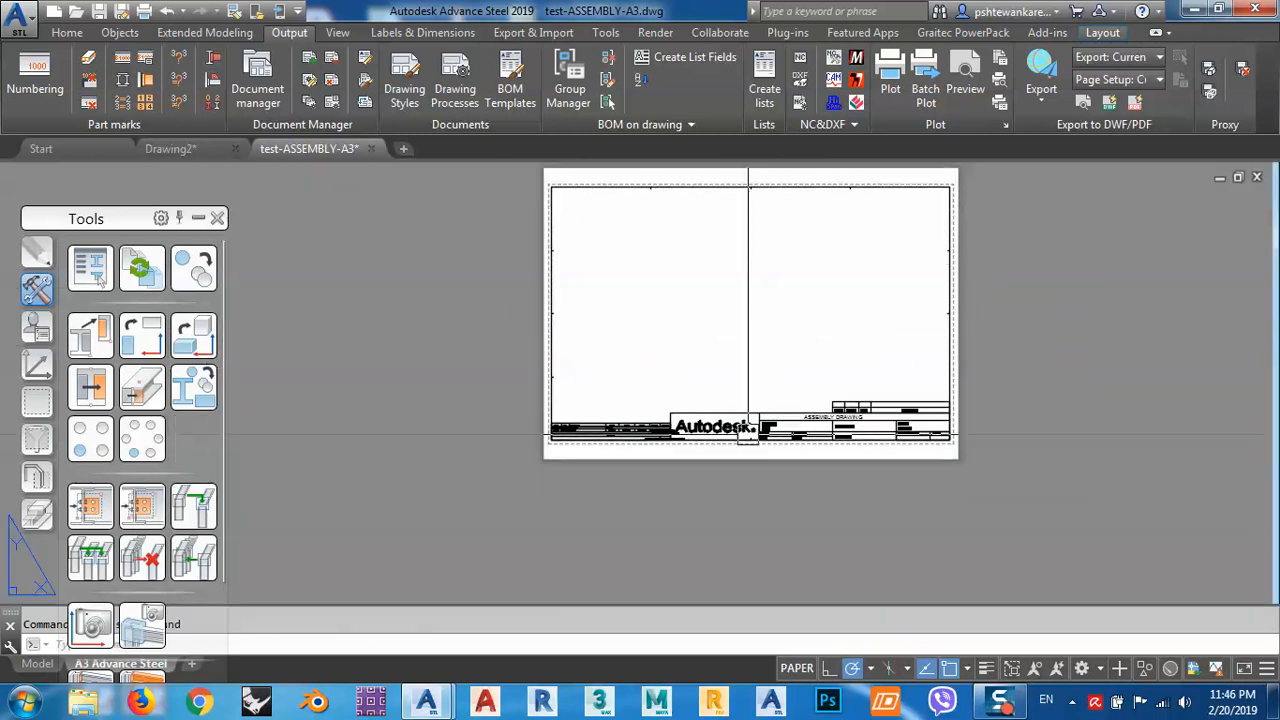
Delete the parts list table beside the Autodesk logo on the prototype sheet.
click(745, 412)
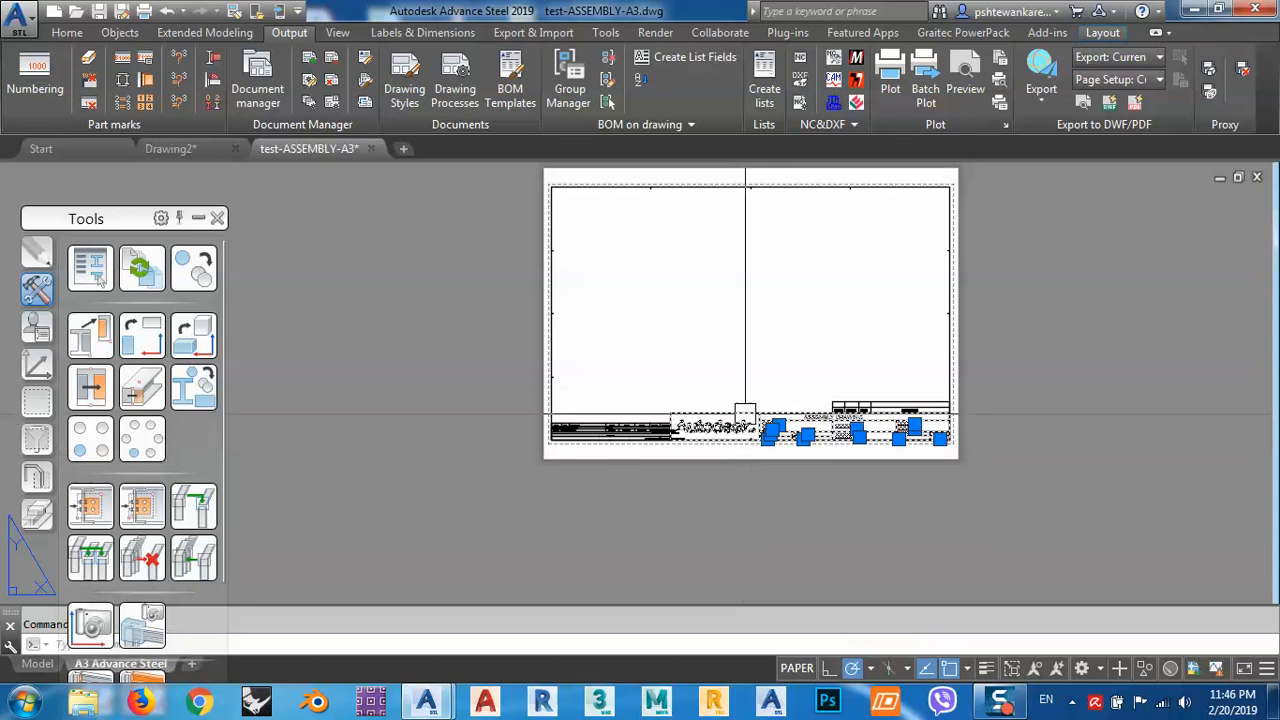
scroll(745, 412, up, 5)
scroll(731, 430, down, 5)
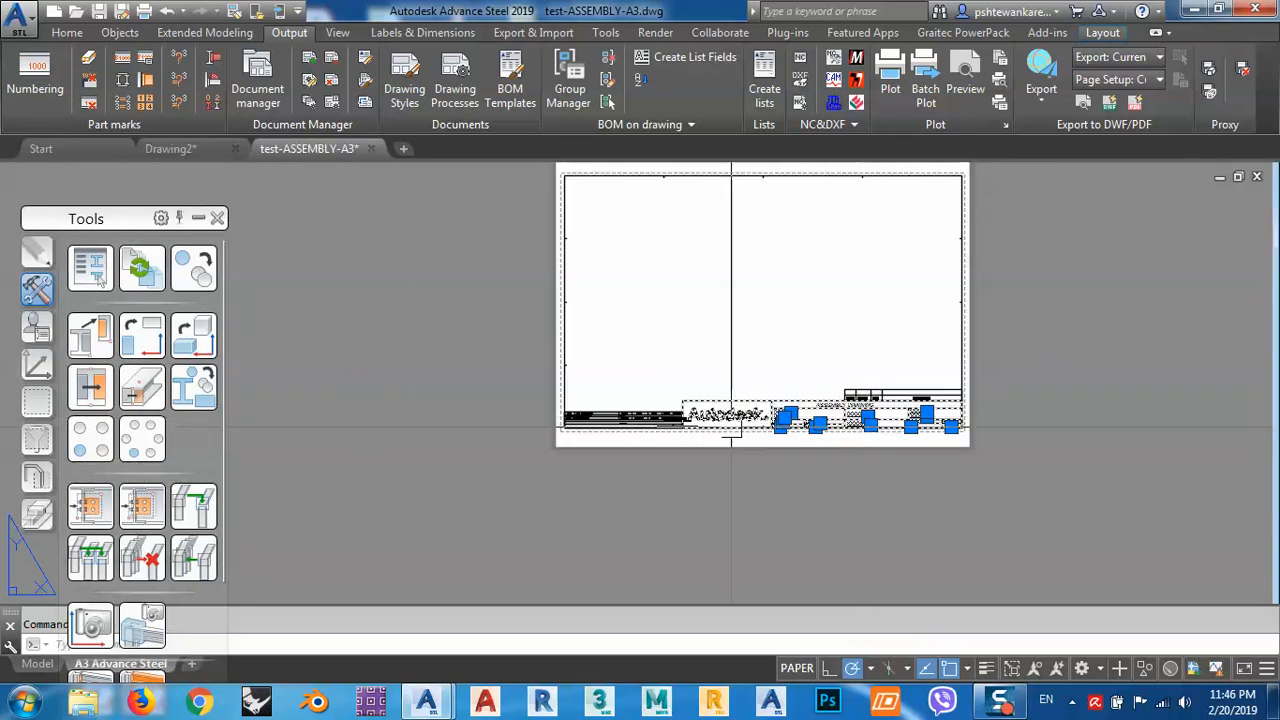
scroll(731, 430, up, 6)
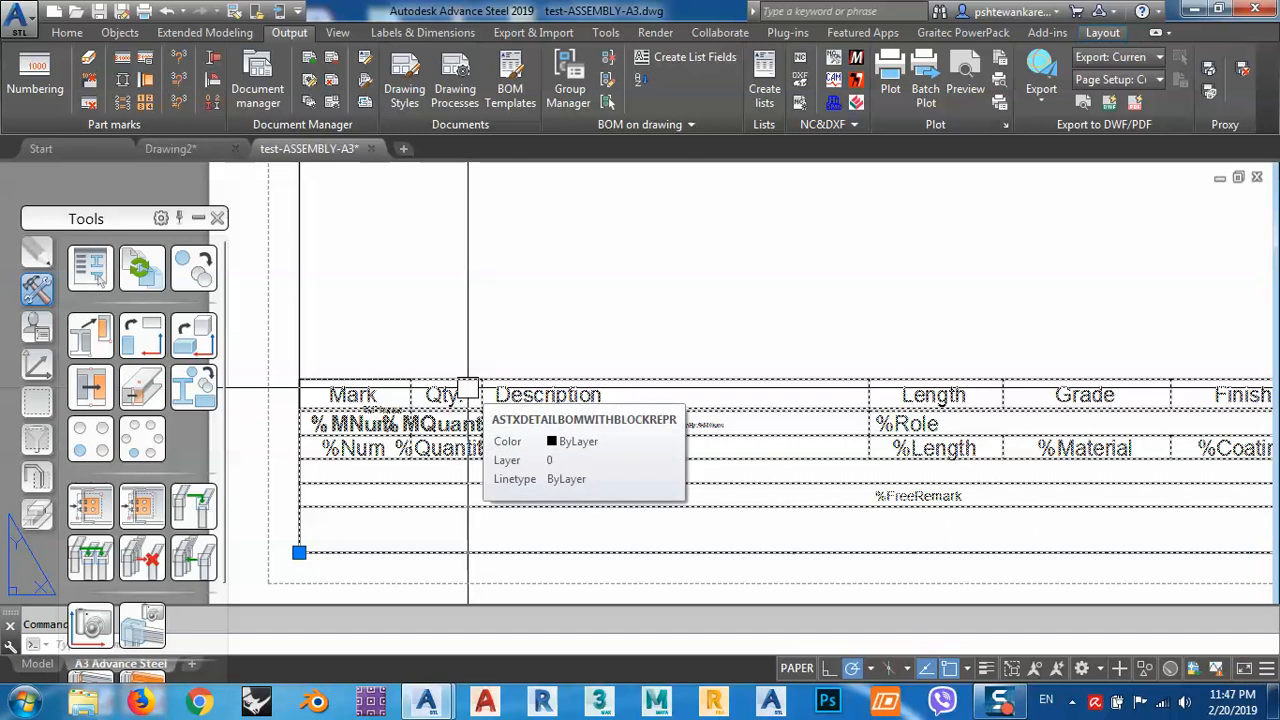
scroll(560, 291, up, 5)
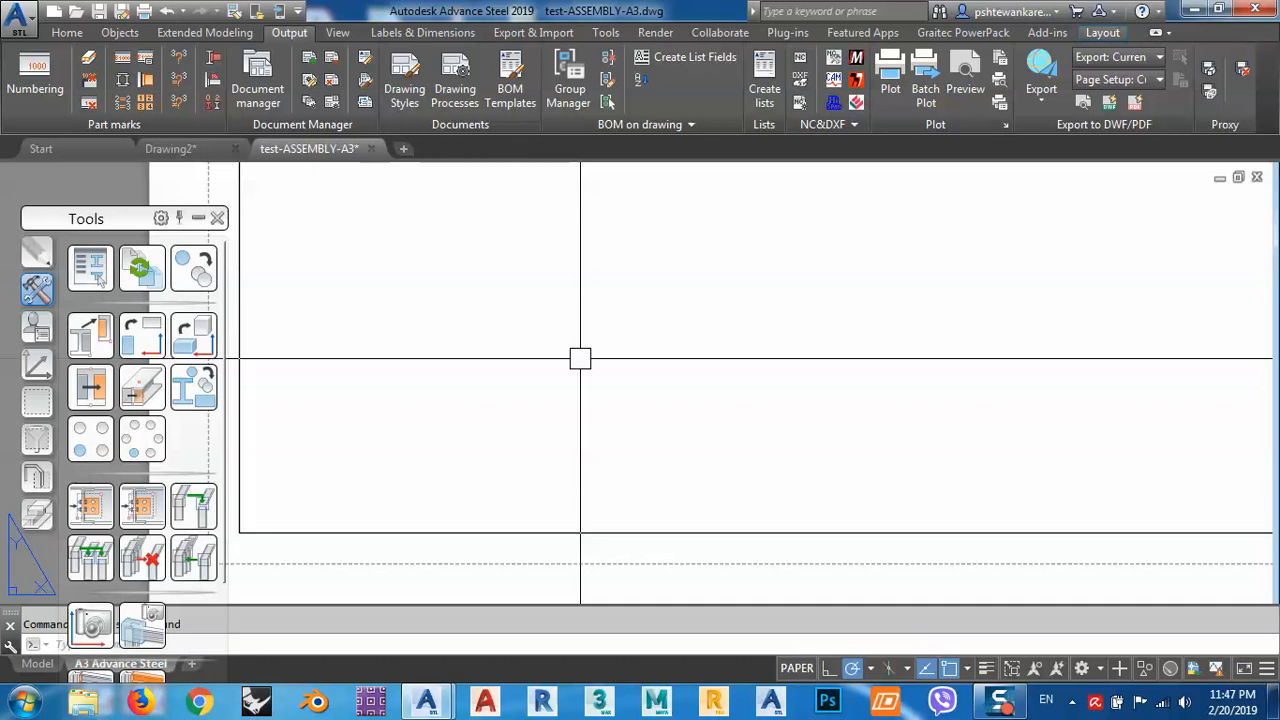
scroll(580, 358, down, 5)
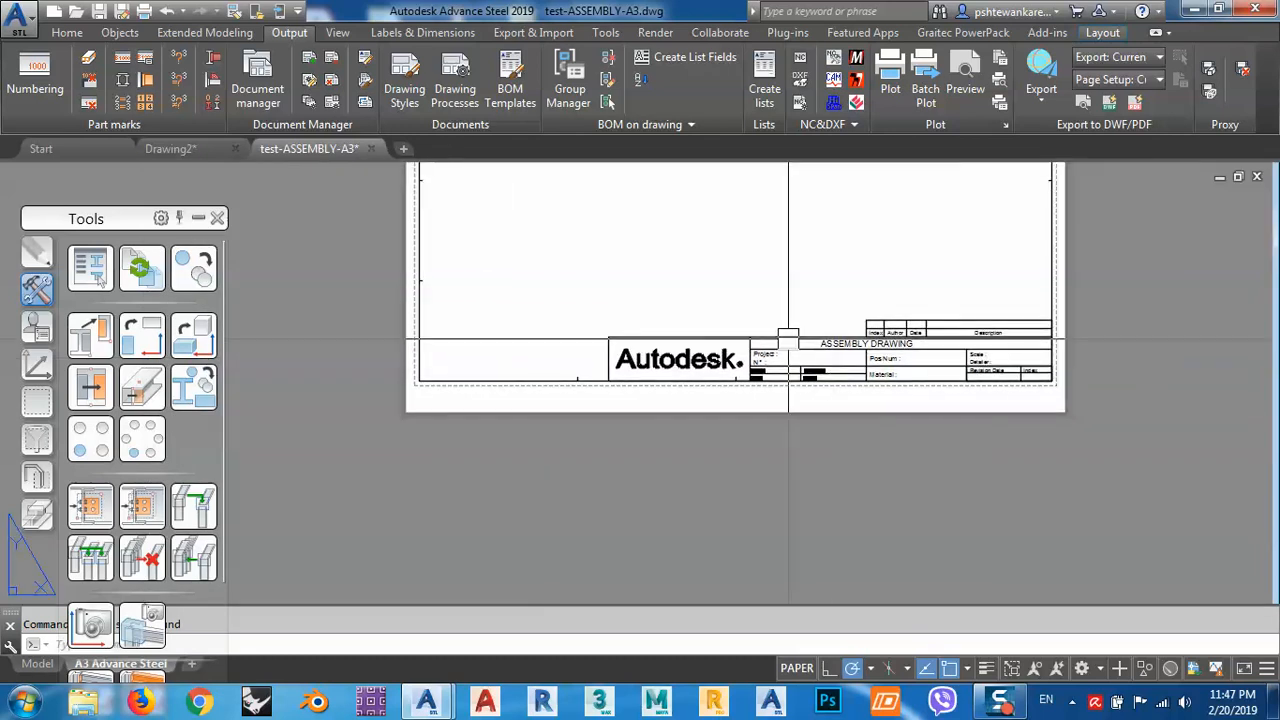
Delete the revision table with the Index, Author, Date and Description columns above the title block.
click(849, 344)
scroll(849, 345, up, 3)
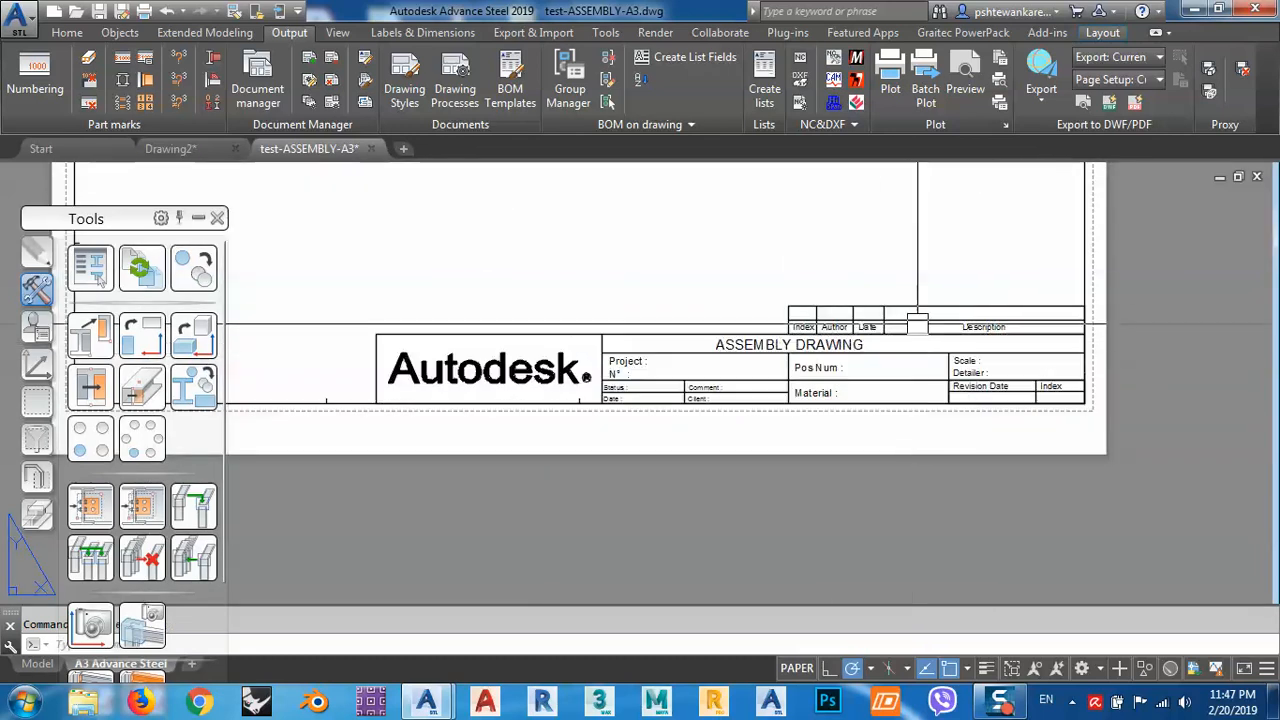
scroll(965, 322, up, 3)
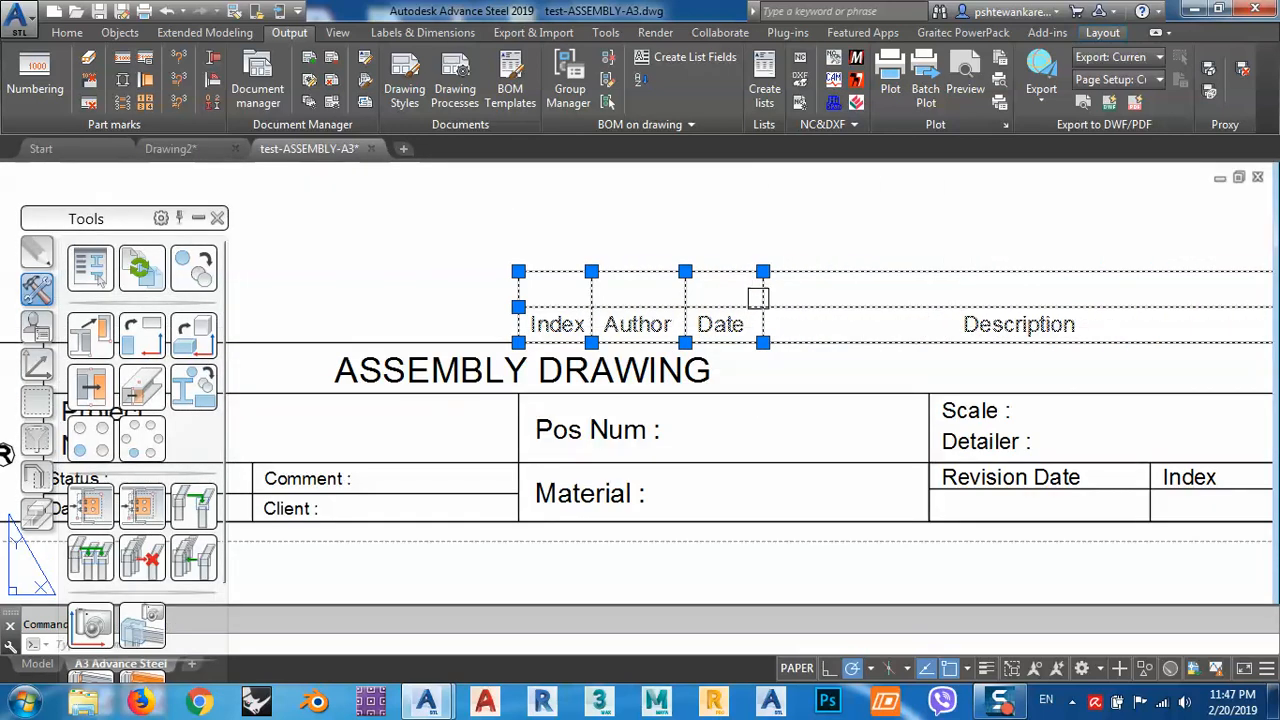
scroll(864, 262, down, 4)
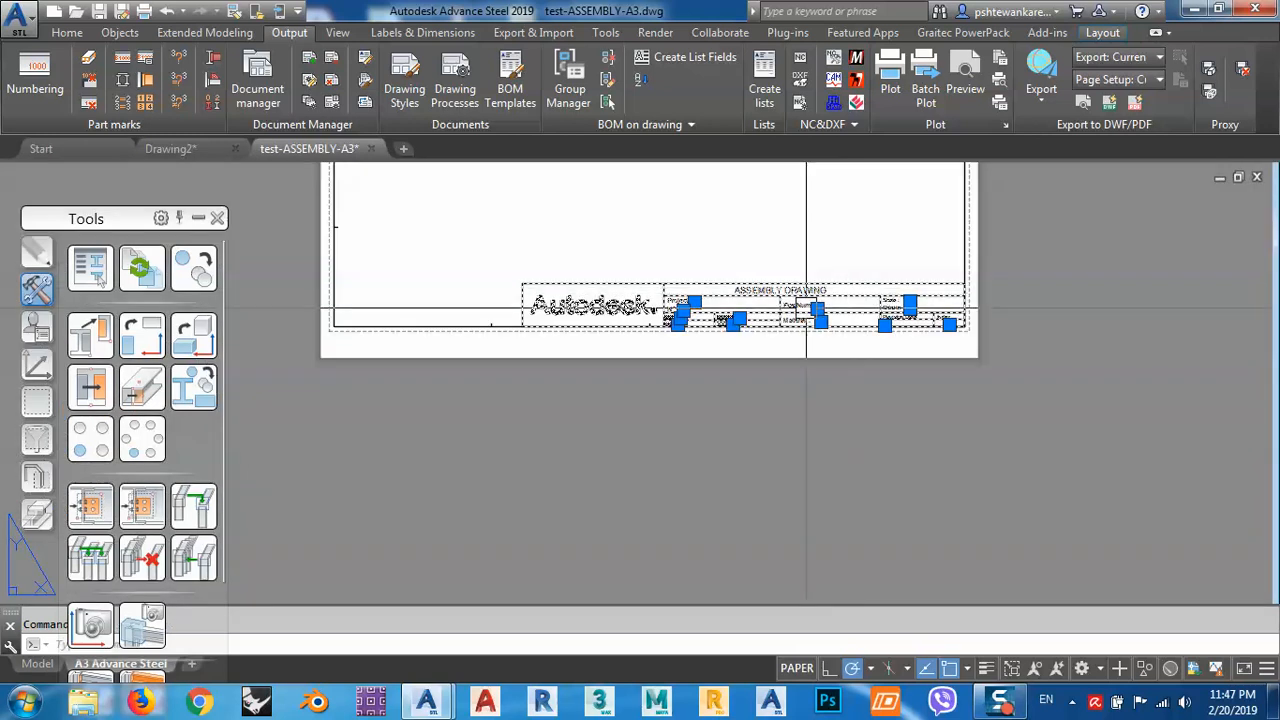
Review the title block's attribute tags in the Enhanced Attribute Editor, and close it without making changes.
scroll(806, 310, up, 3)
middle_drag(790, 297, 810, 326)
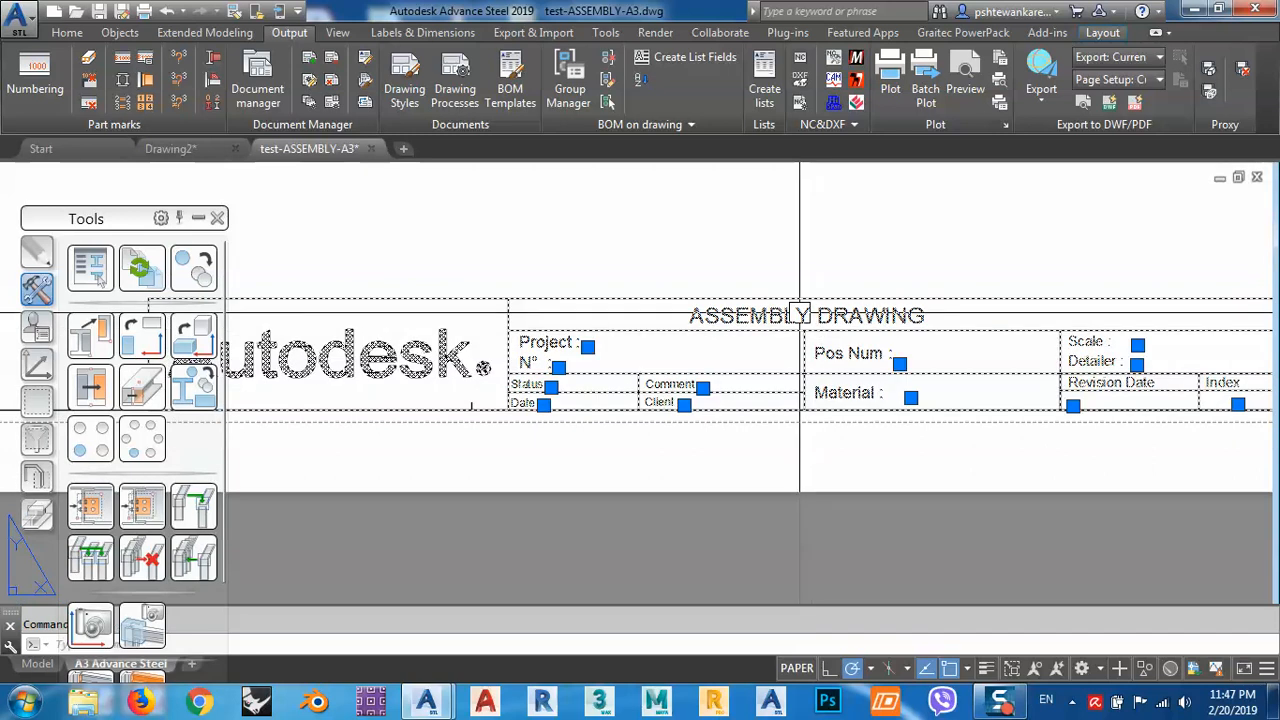
scroll(799, 314, down, 4)
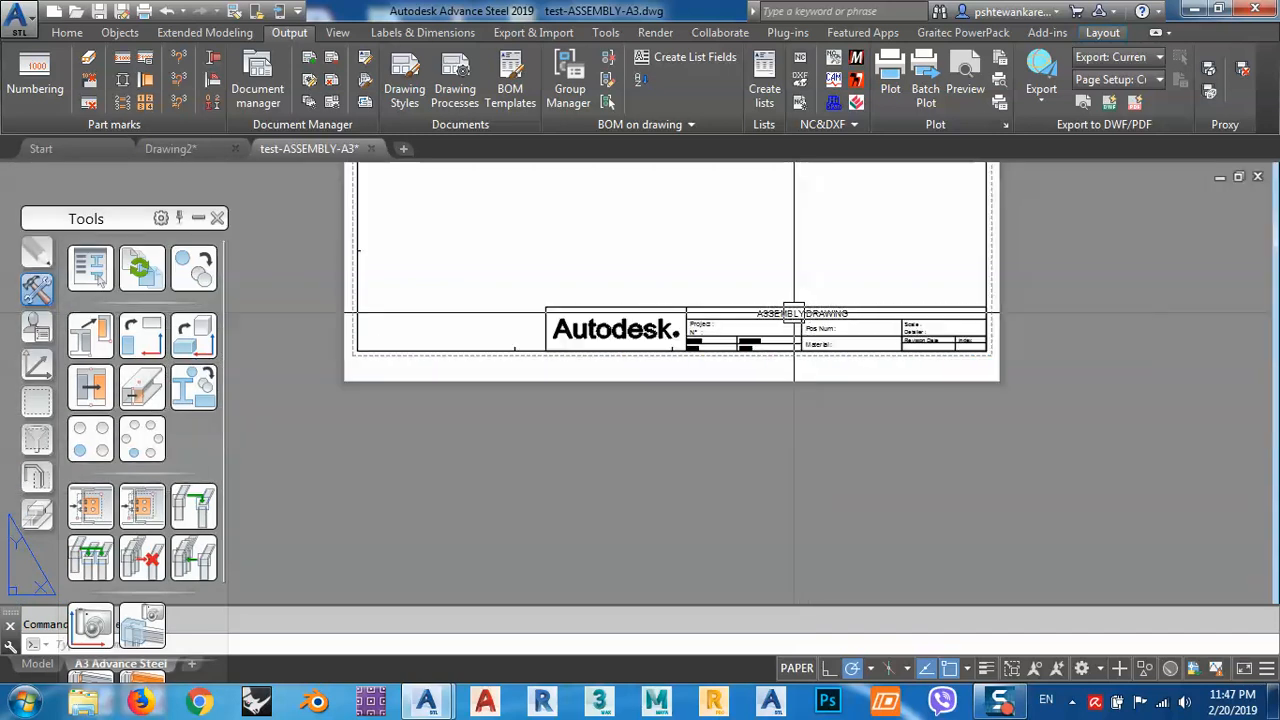
double_click(794, 314)
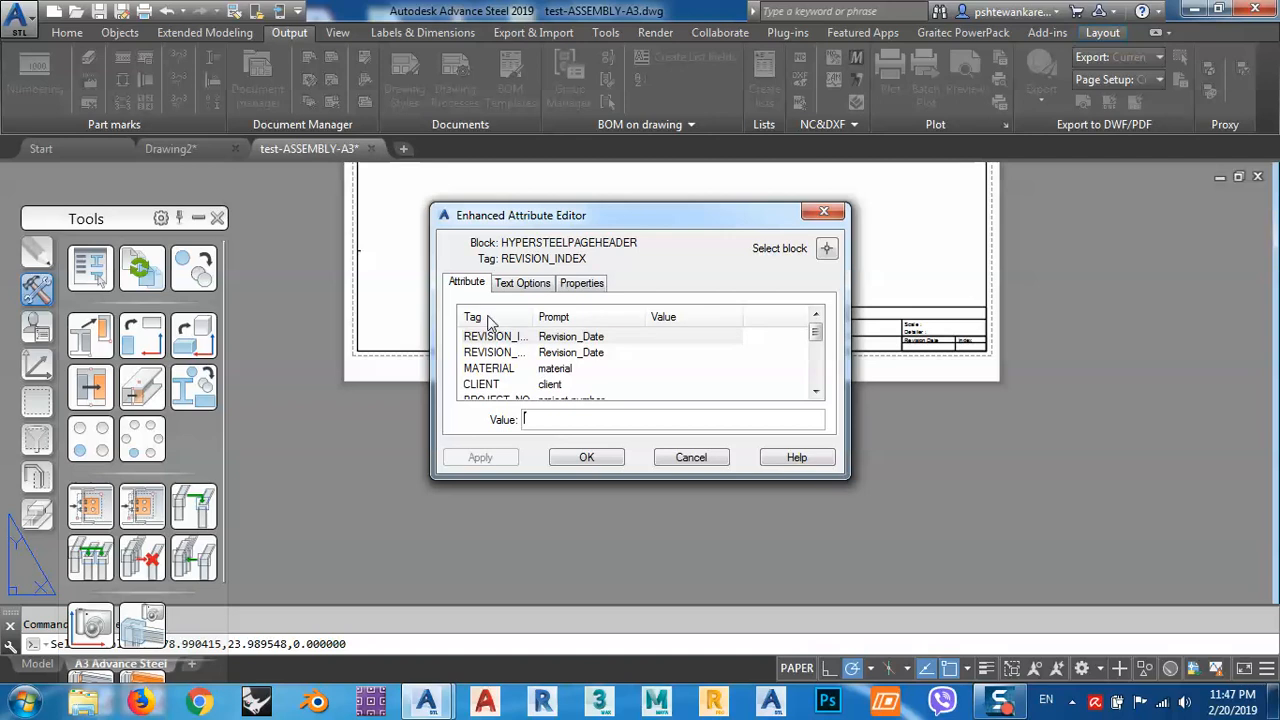
click(692, 459)
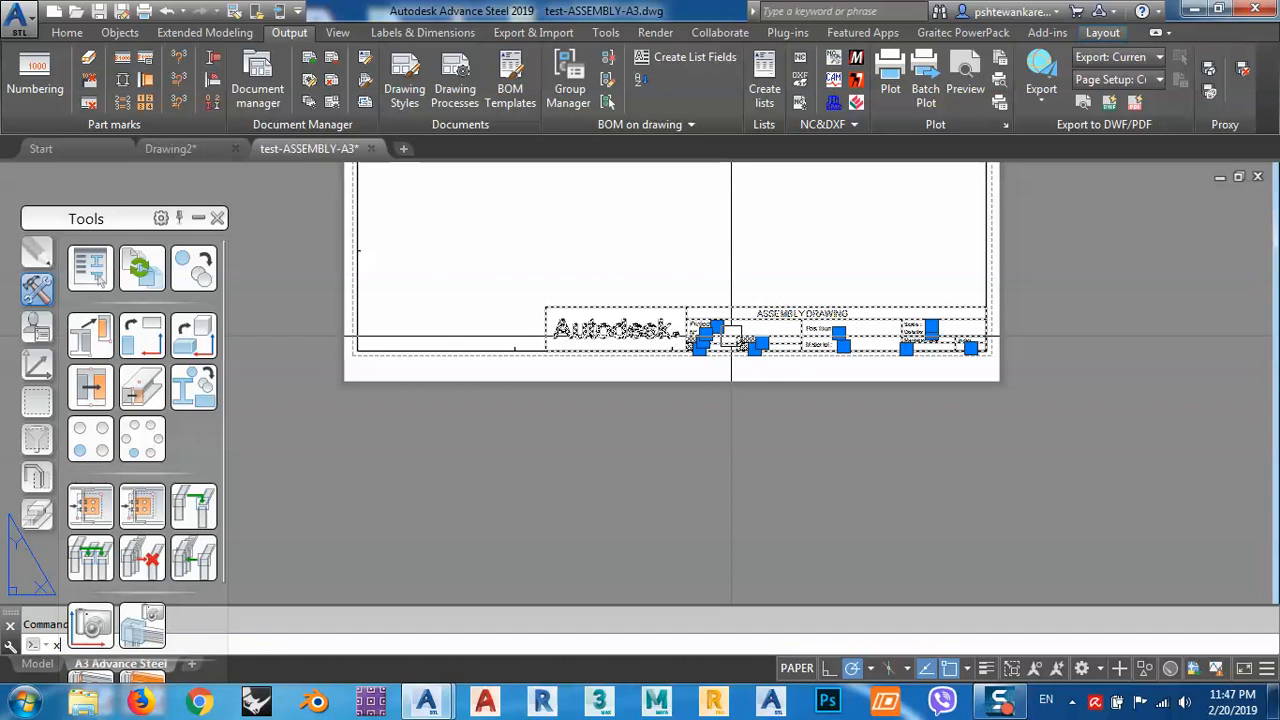
Explode the title block into separate lines, texts and attribute tags.
key(Escape)
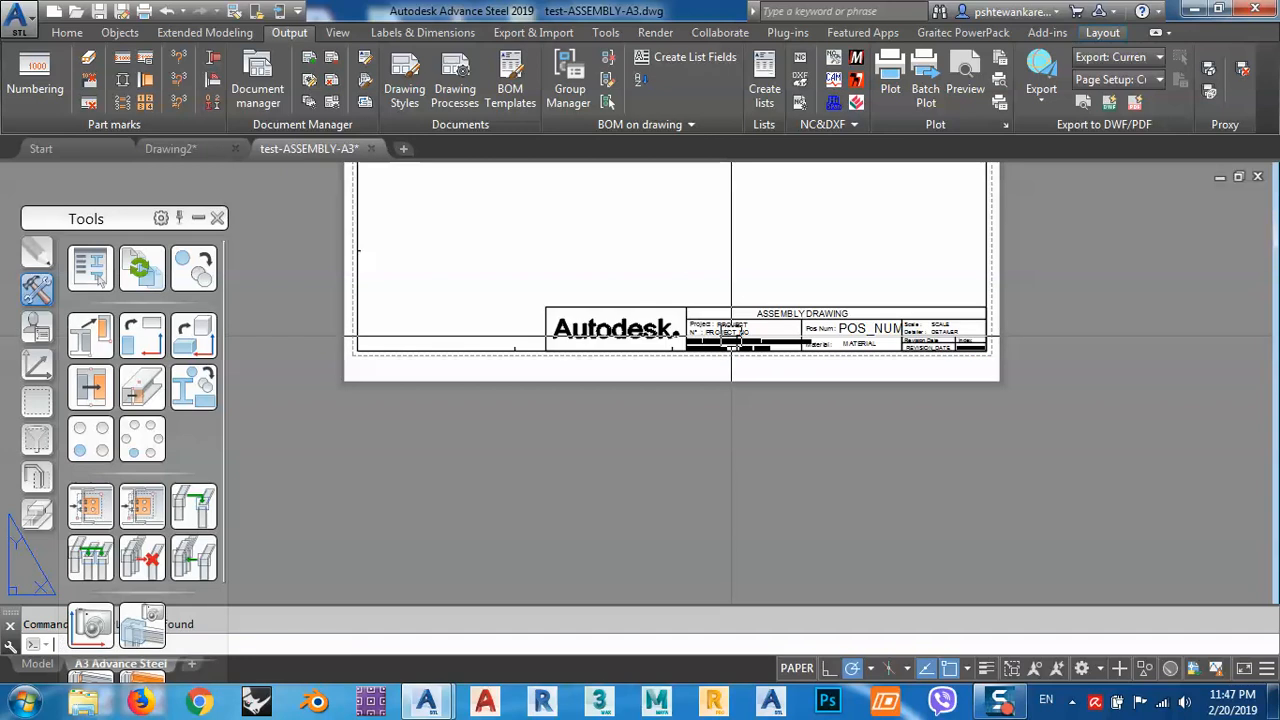
mouse_move(730, 345)
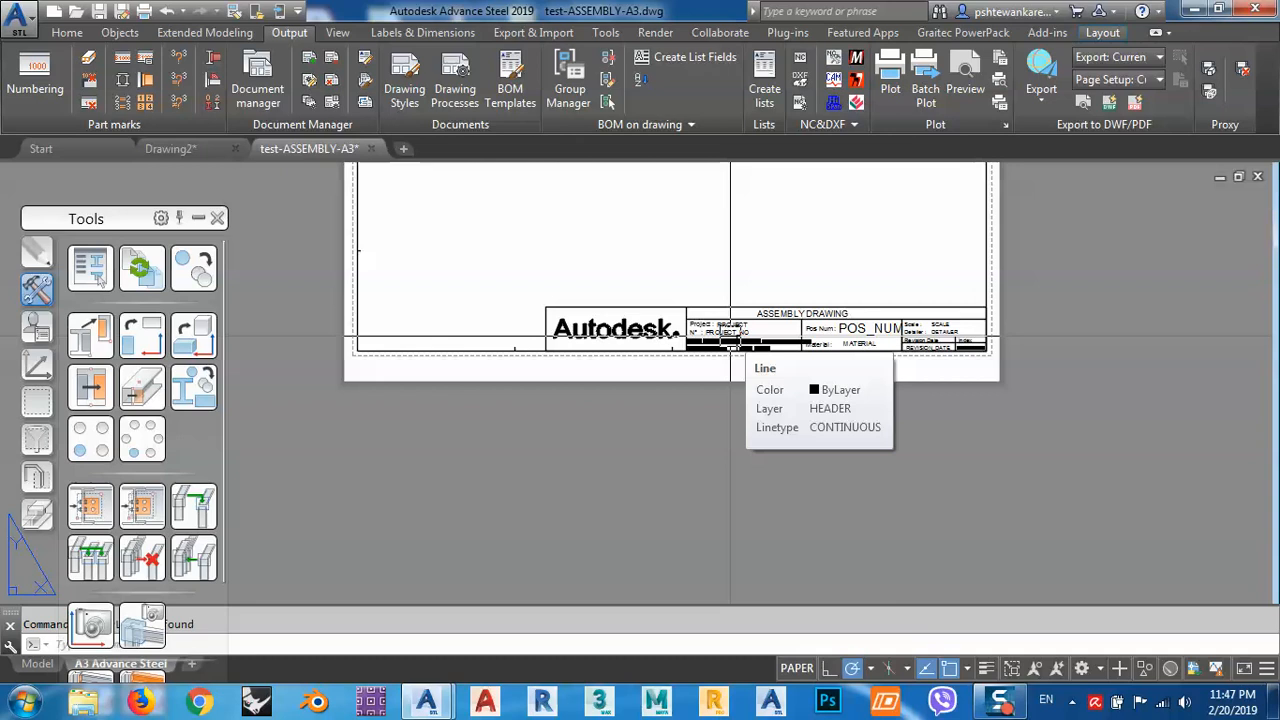
scroll(730, 345, up, 4)
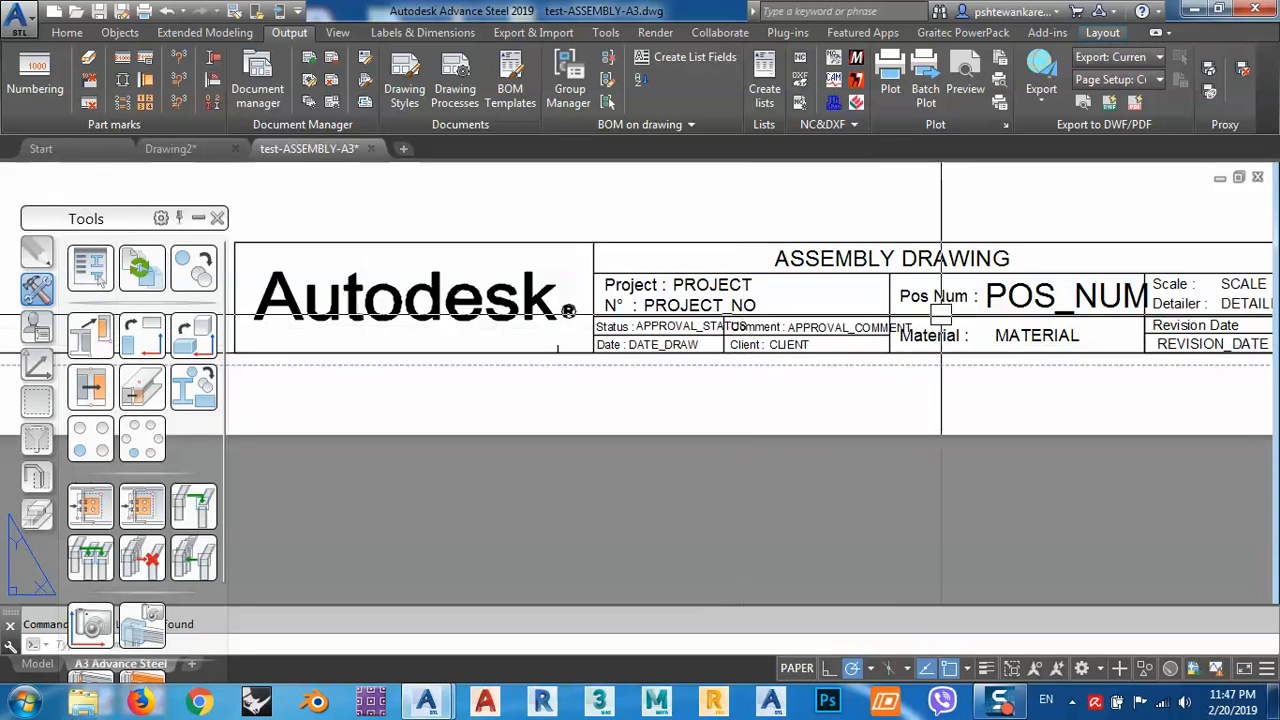
Delete the Autodesk logo from the exploded title block.
middle_drag(350, 359, 625, 292)
click(623, 290)
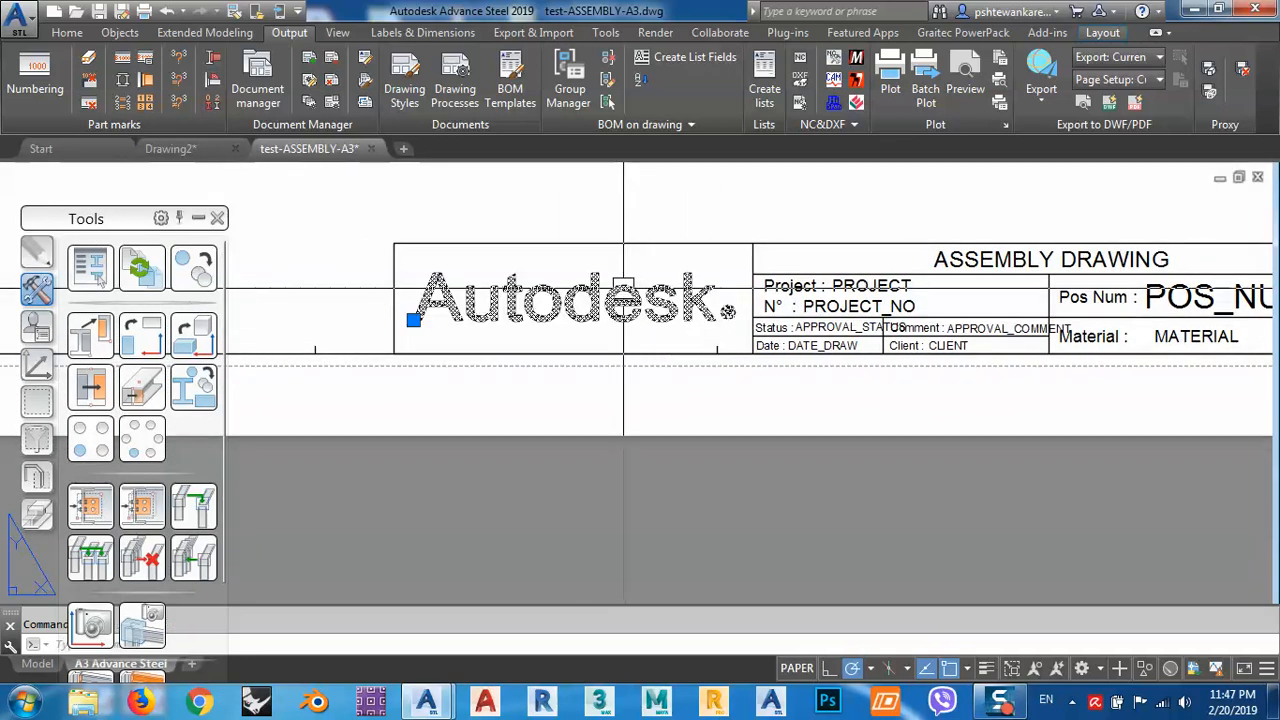
key(Delete)
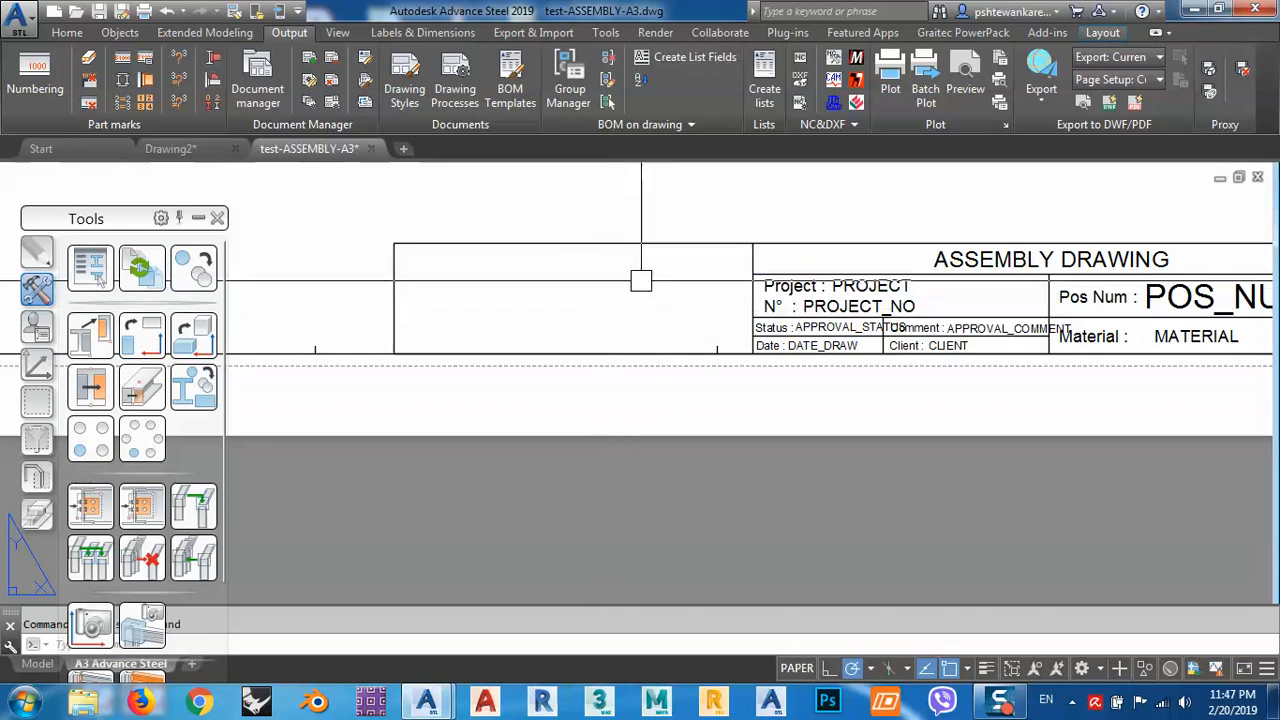
middle_drag(666, 285, 563, 295)
middle_drag(968, 275, 791, 272)
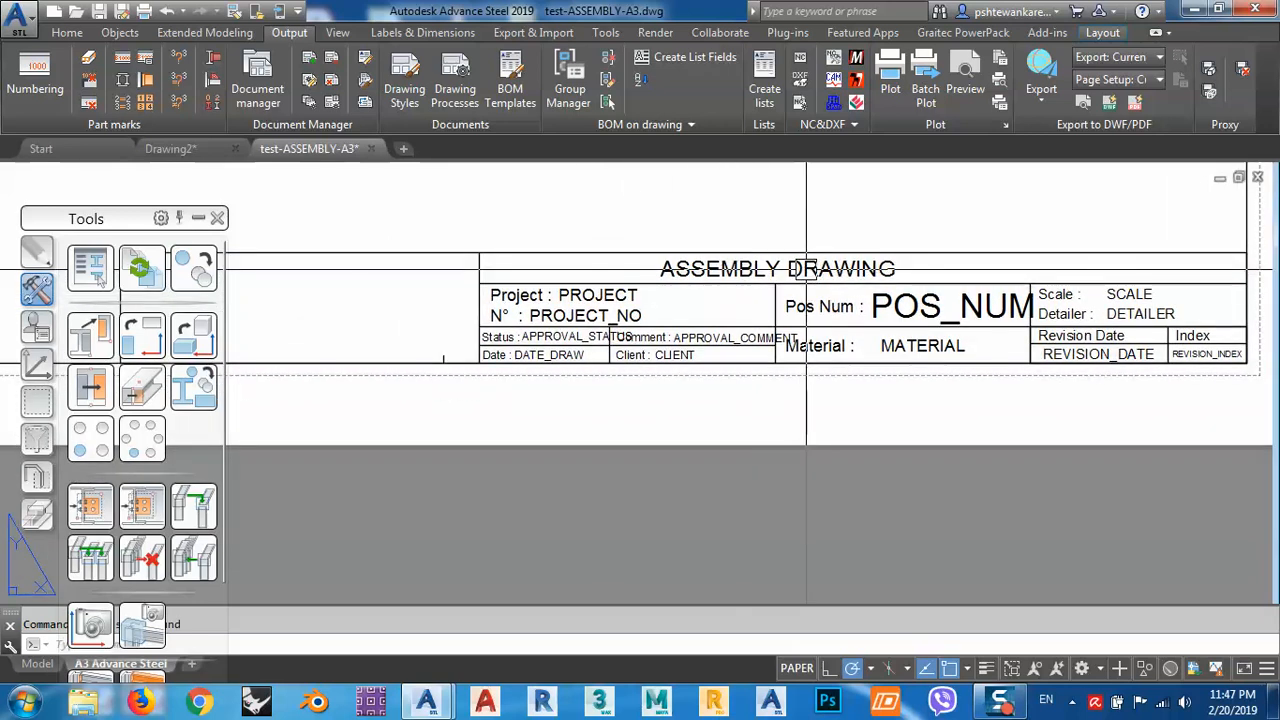
click(806, 268)
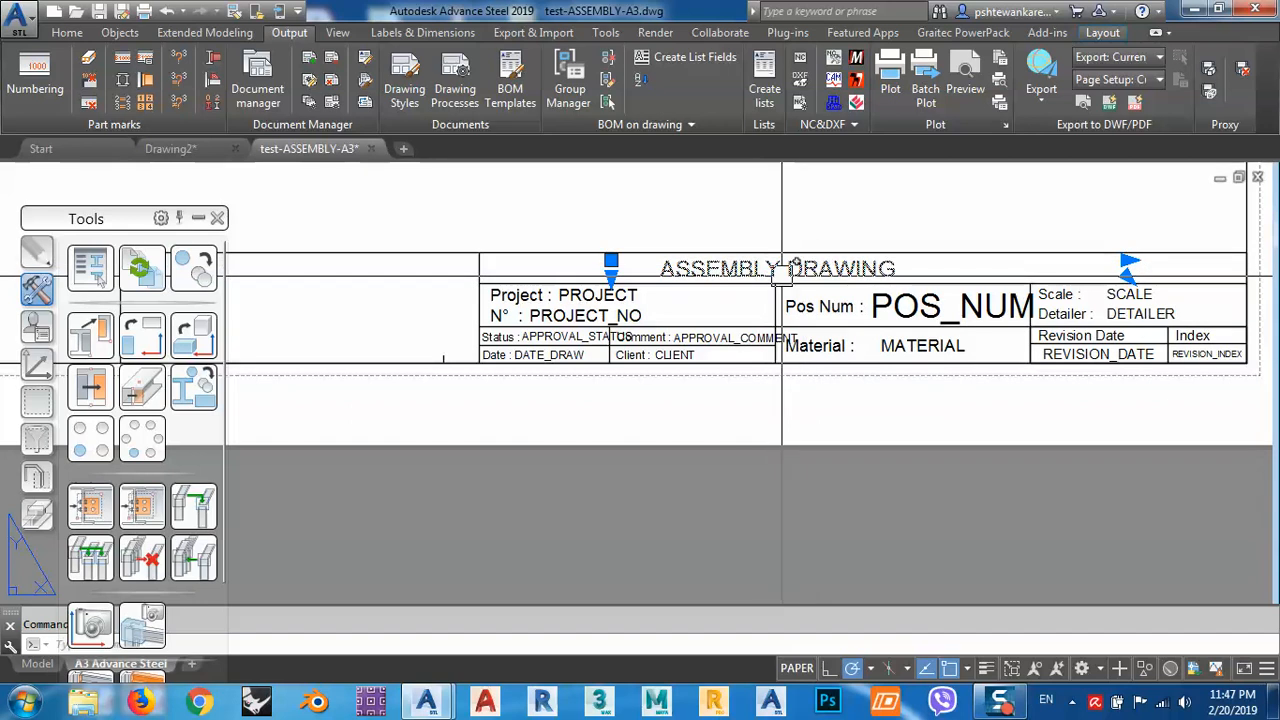
key(Escape)
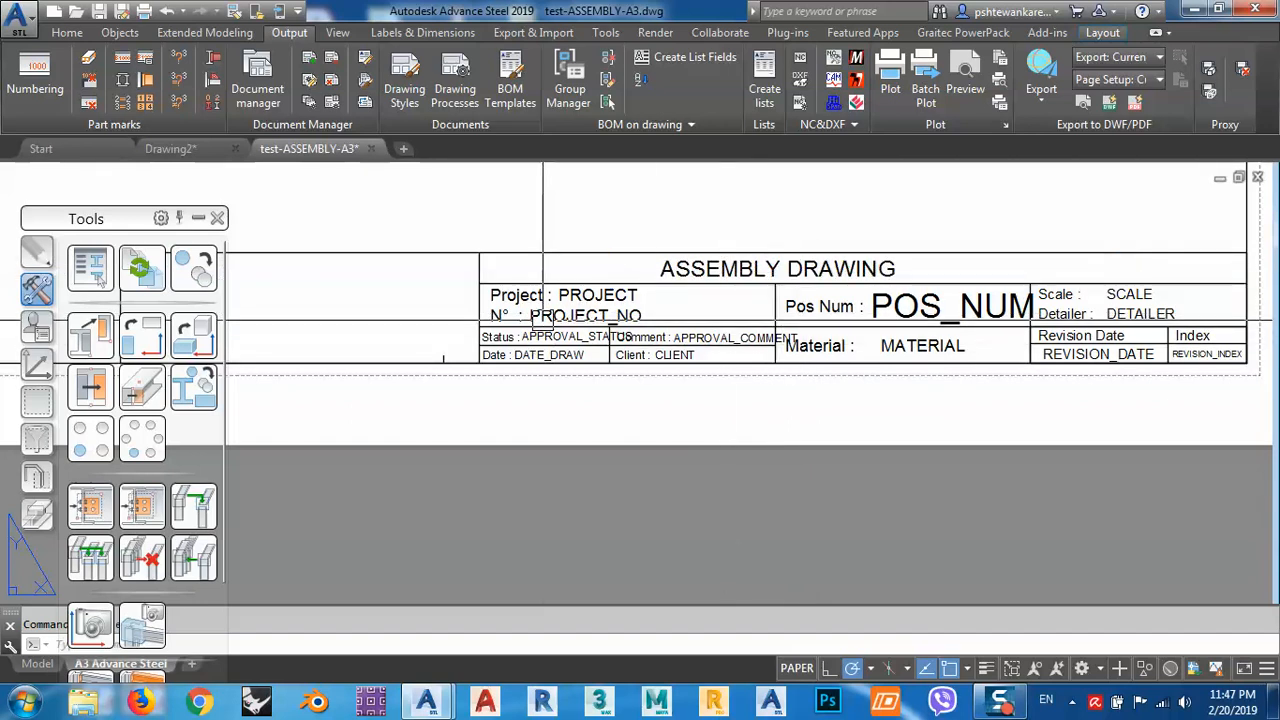
Highlight the project, project number, status, date, comment and client attribute tags in the title block, and clear the selection.
scroll(580, 305, up, 5)
middle_drag(578, 305, 709, 275)
click(629, 237)
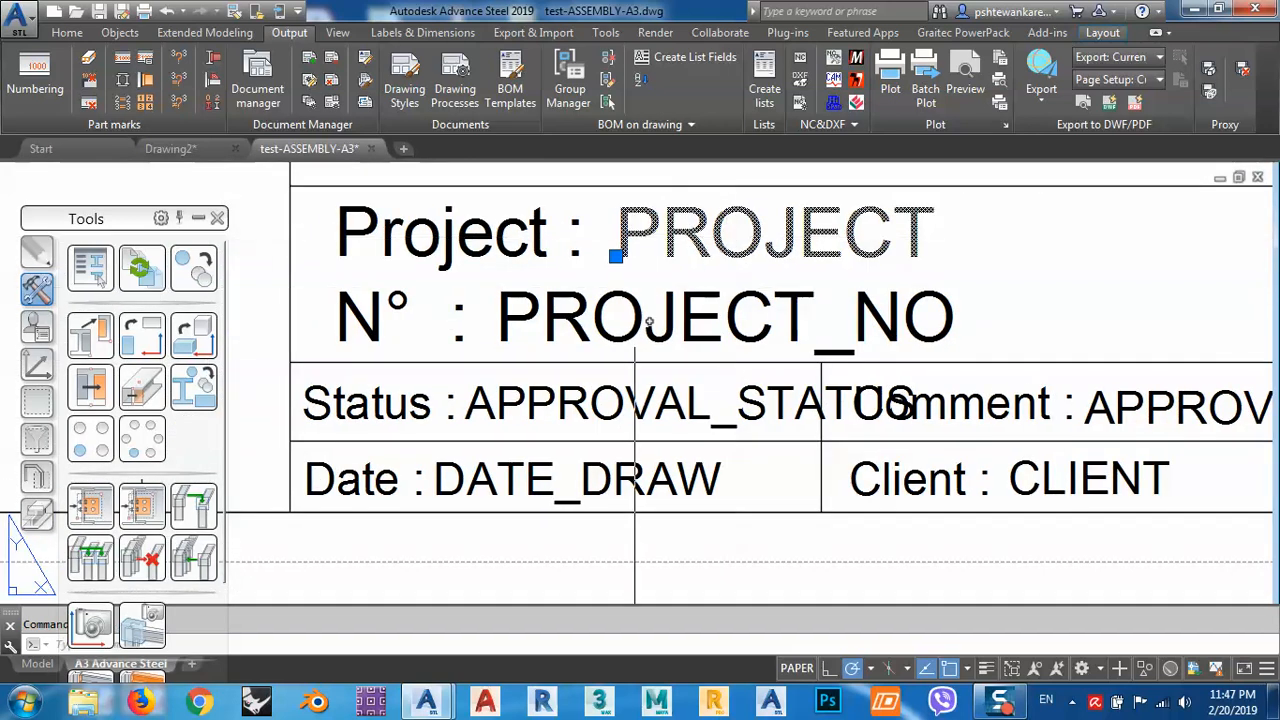
click(625, 340)
click(651, 405)
click(651, 480)
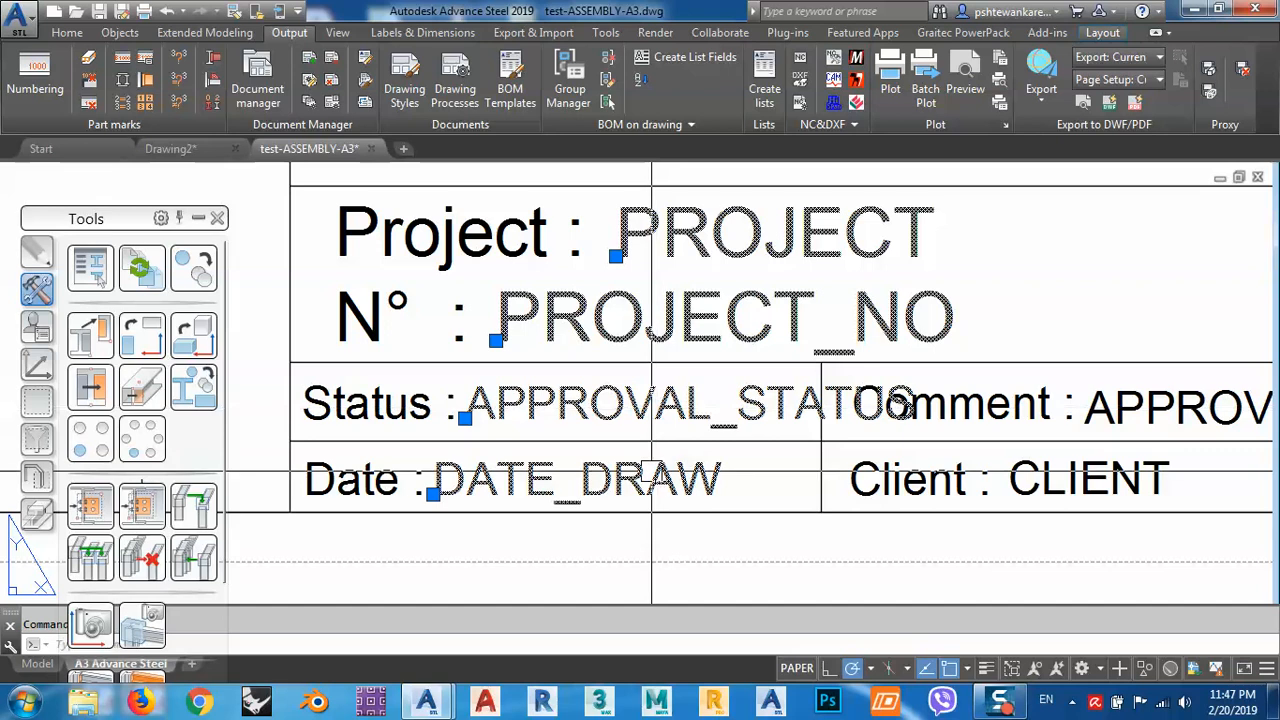
click(1094, 475)
scroll(1115, 383, down, 4)
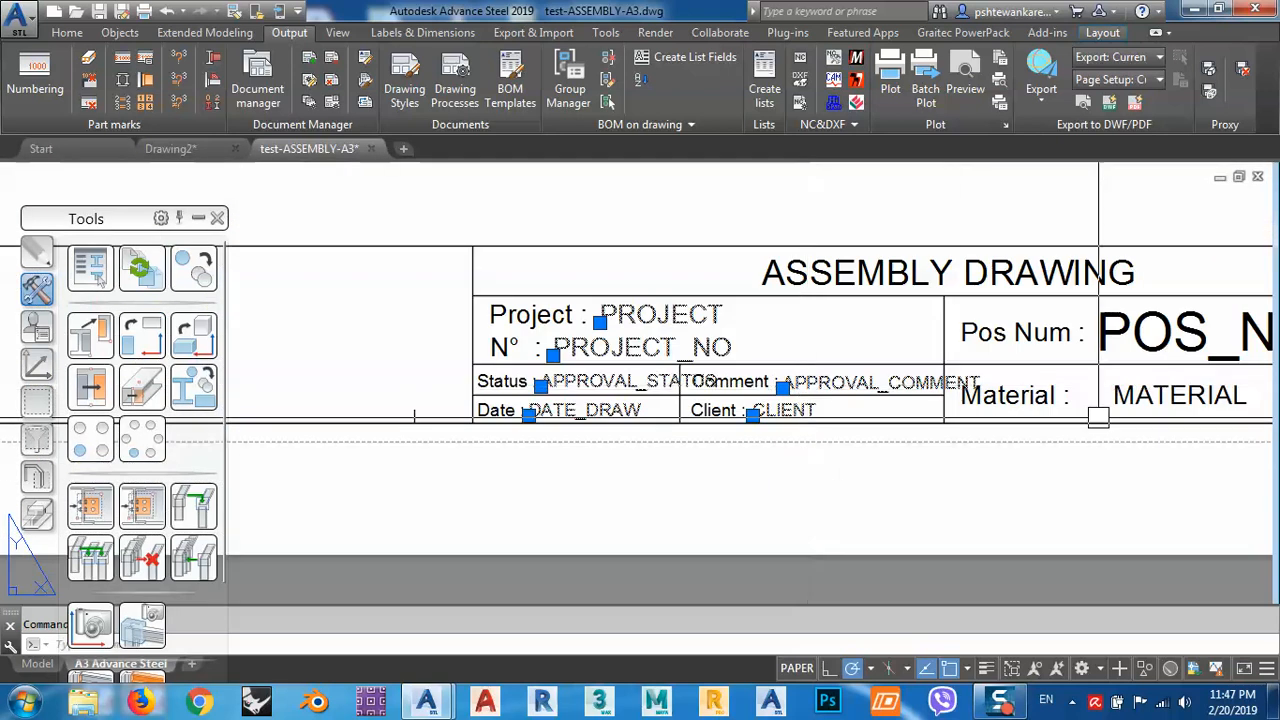
middle_drag(789, 323, 645, 300)
key(Escape)
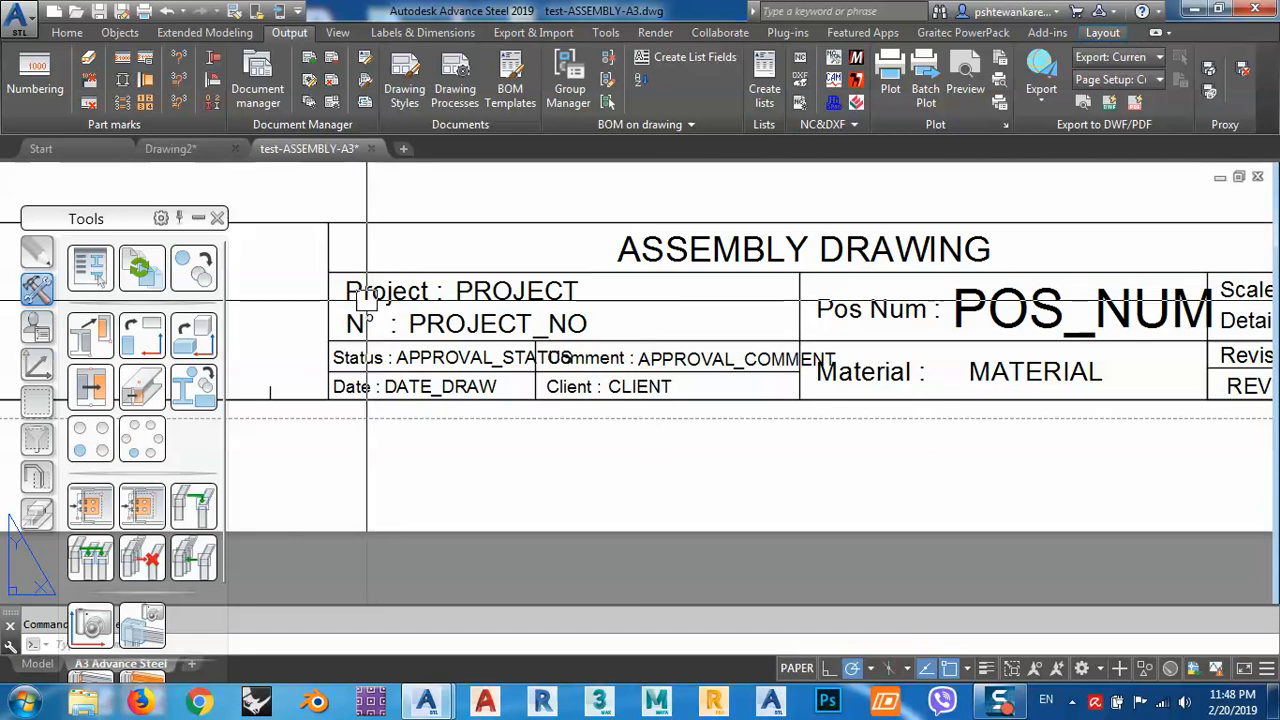
Inspect the attribute definition of the MATERIAL tag, and leave the text editing command without making changes.
middle_drag(385, 399, 483, 378)
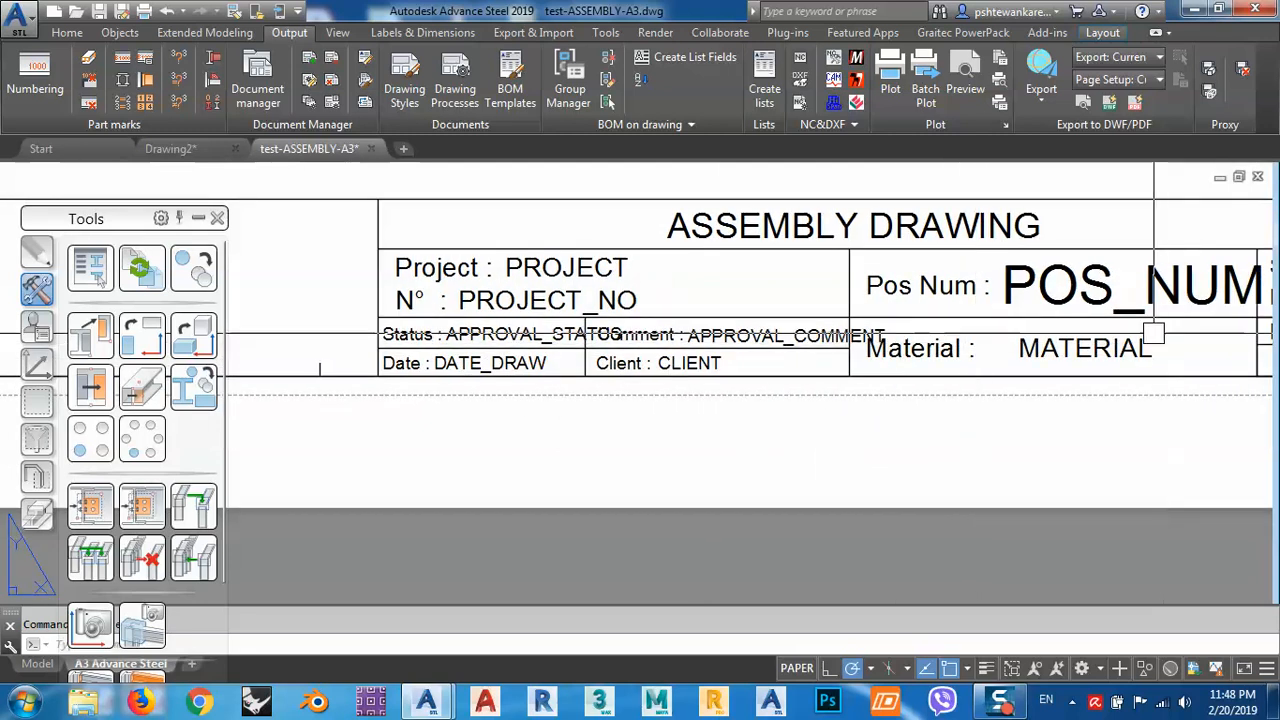
middle_drag(1151, 334, 928, 345)
click(926, 345)
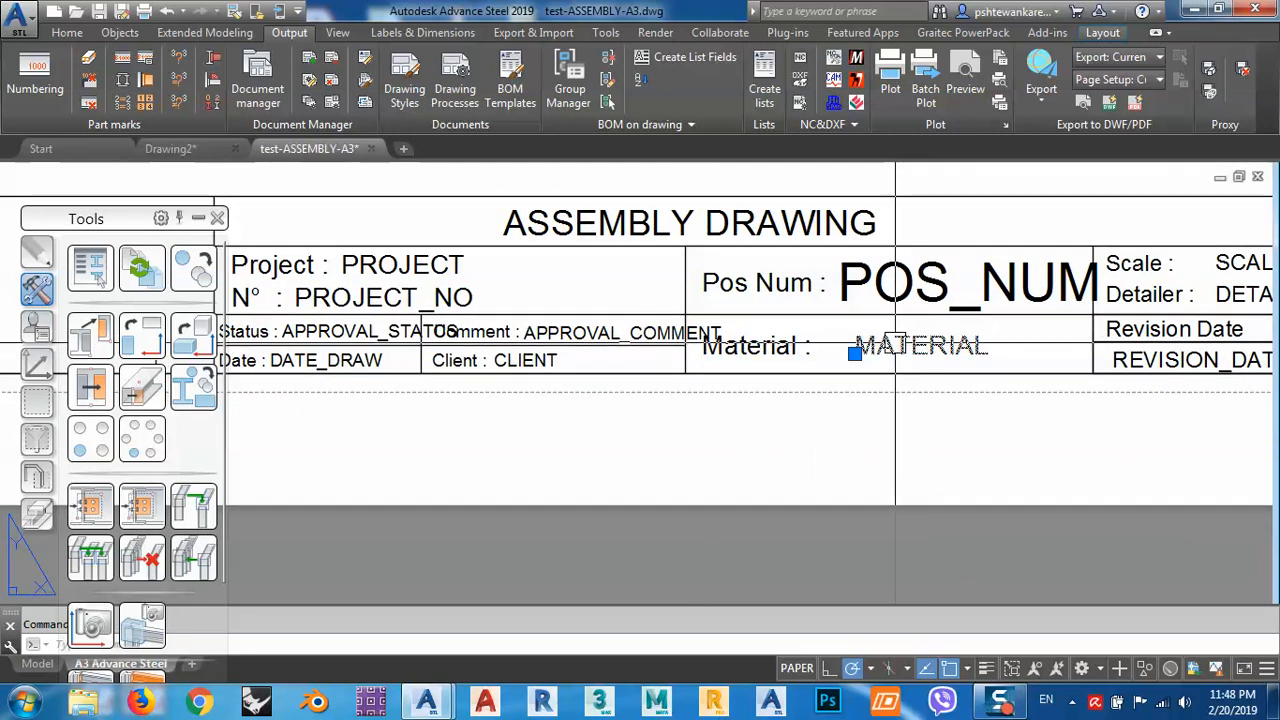
double_click(895, 343)
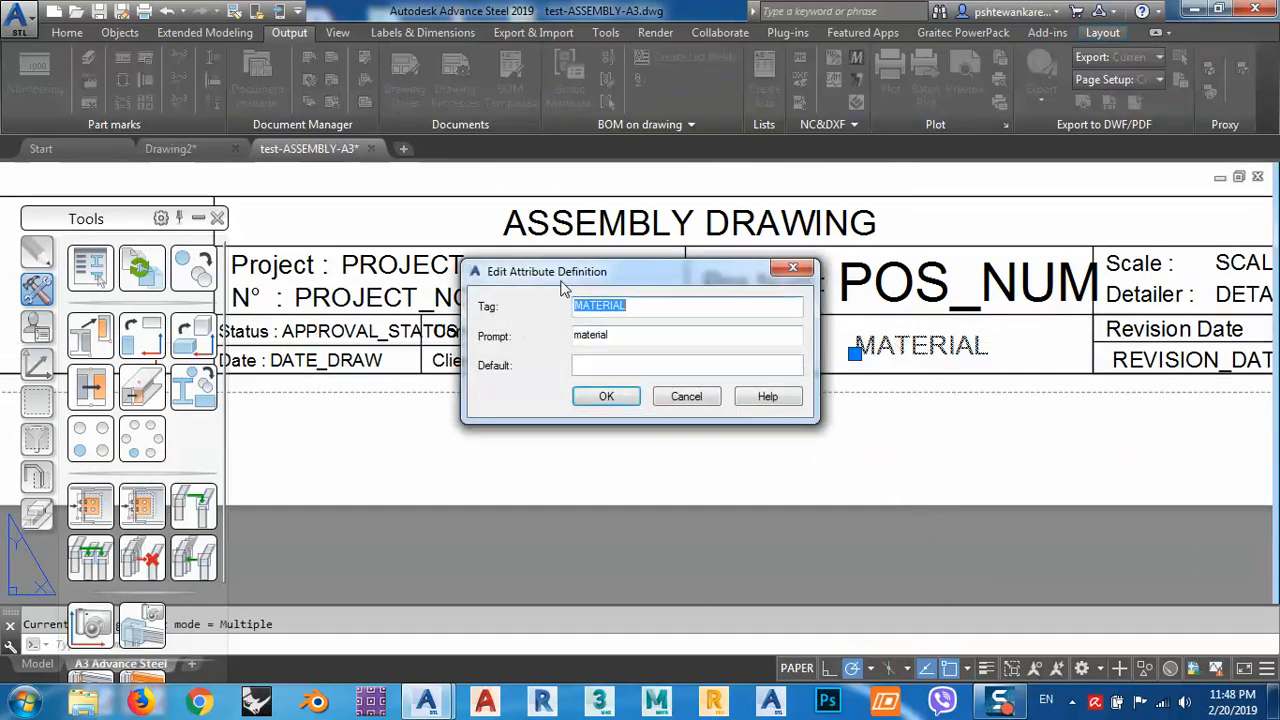
drag(561, 275, 519, 267)
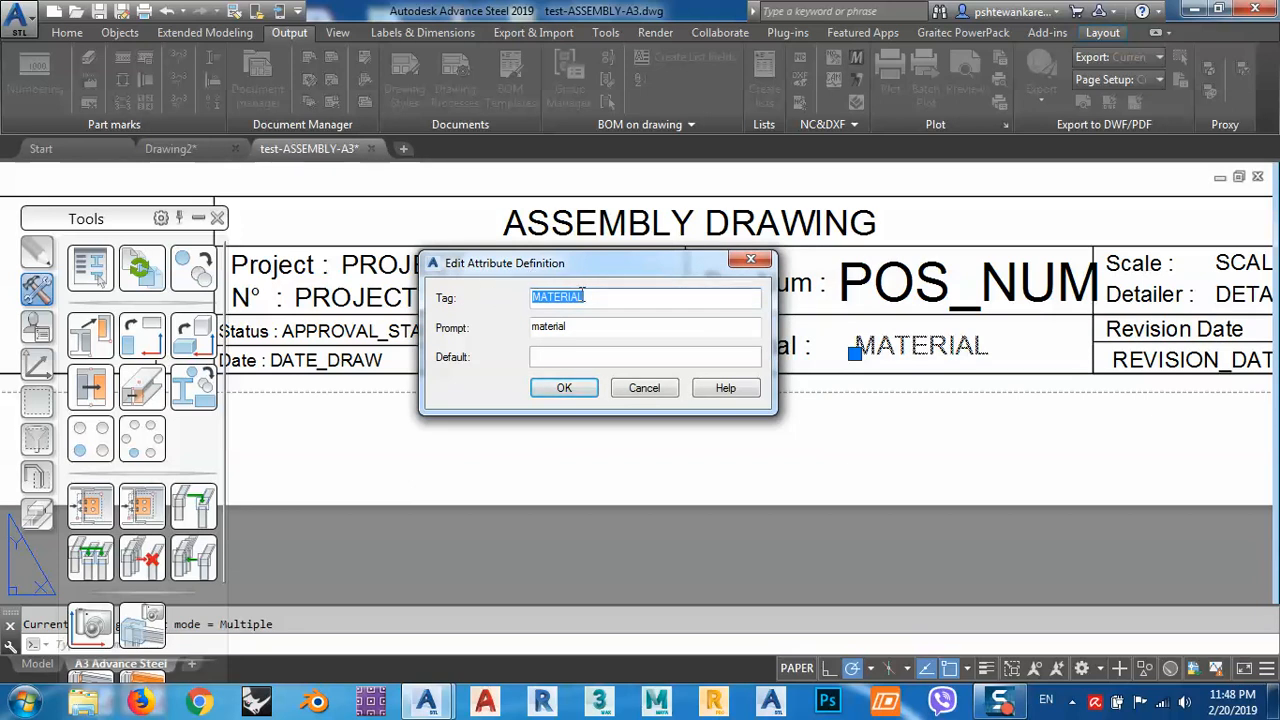
click(659, 394)
right_click(920, 392)
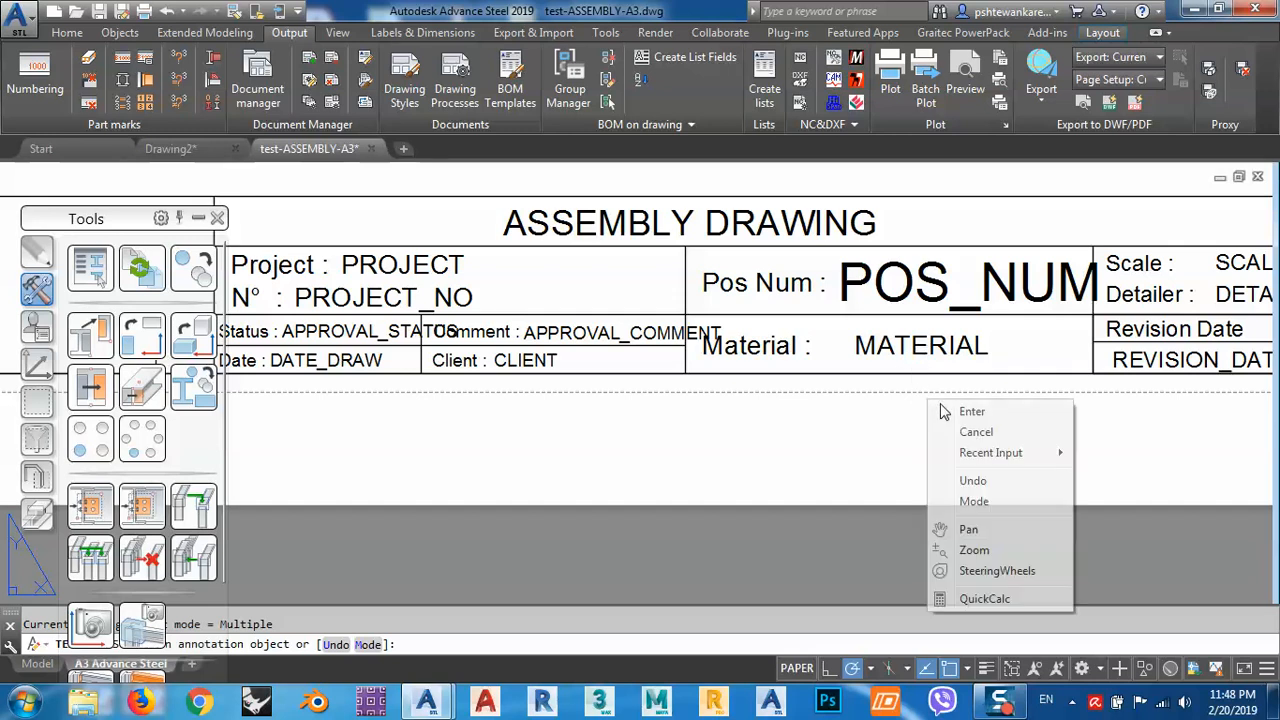
click(968, 430)
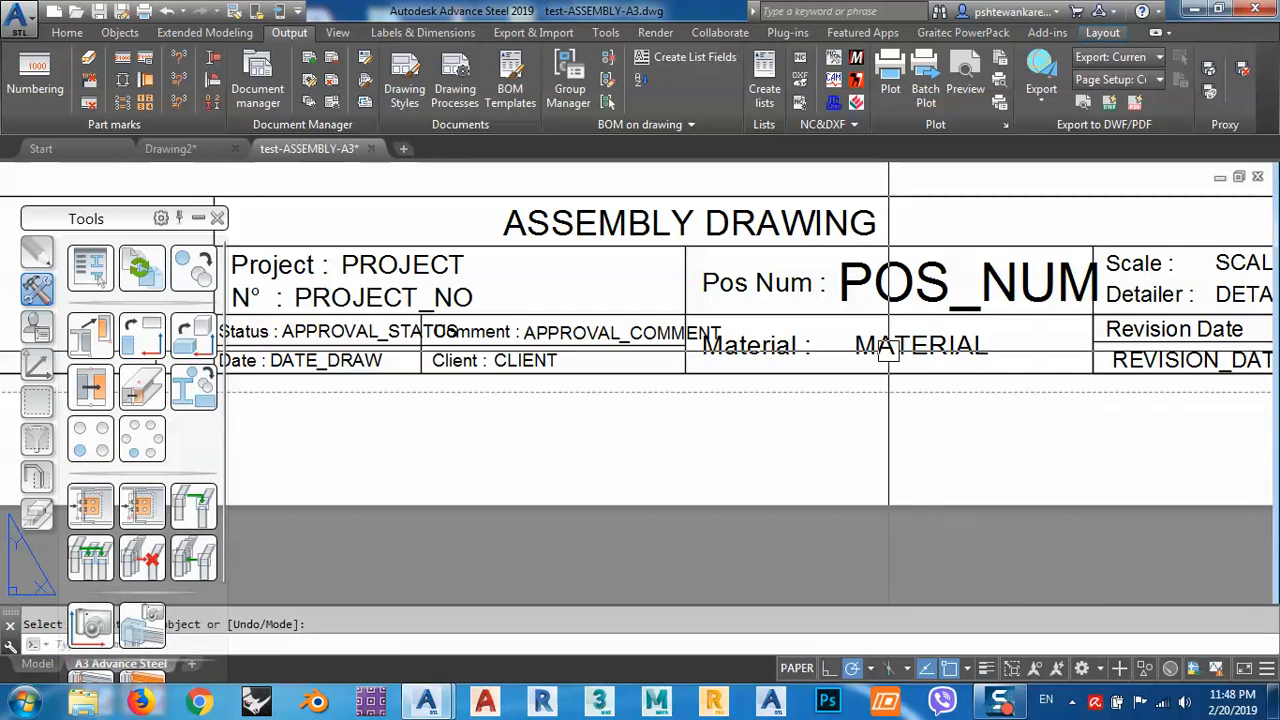
middle_drag(1040, 400, 833, 408)
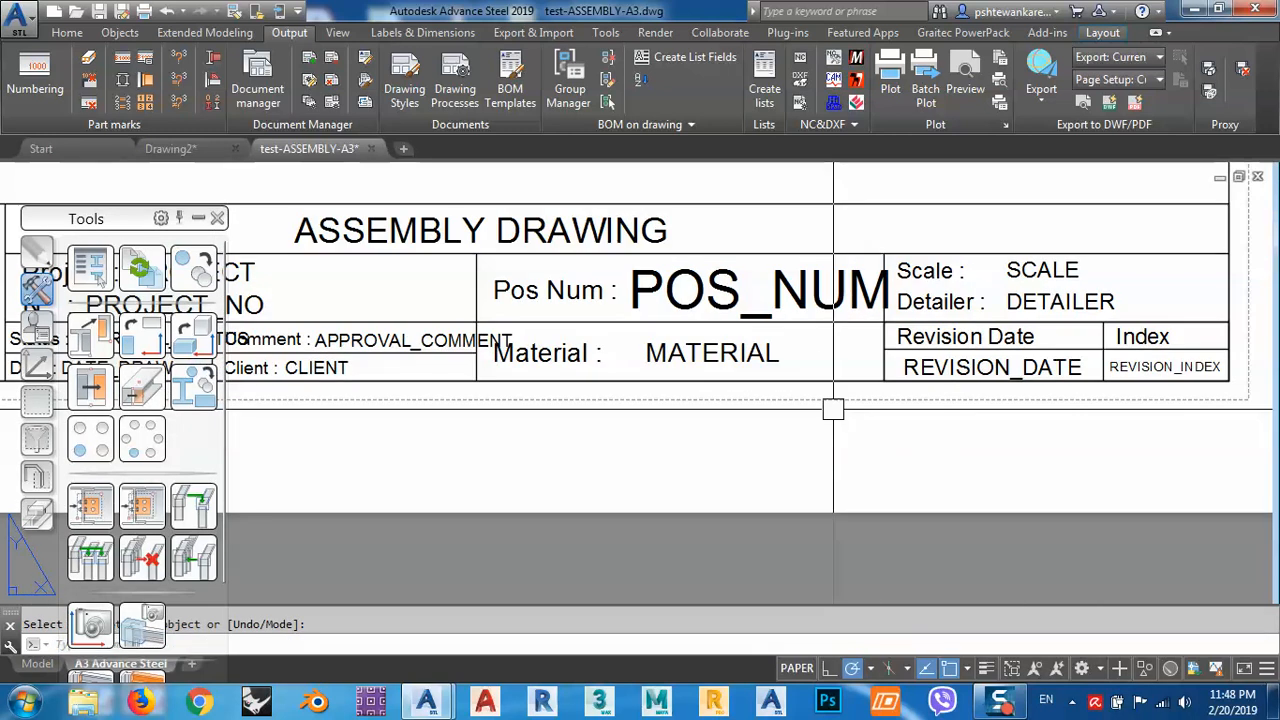
middle_drag(706, 370, 750, 326)
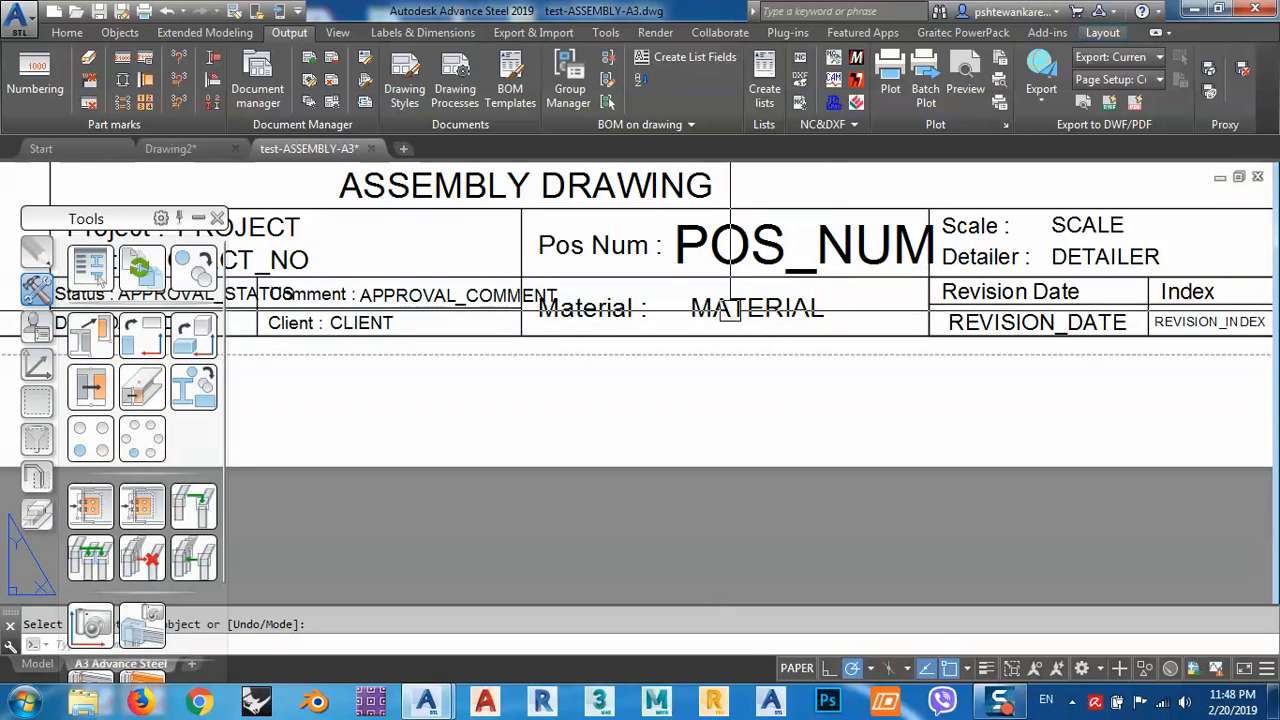
Switch to Firefox and open the Title Block Token / Attribute List page for Advance Steel 2019 from the "advance steel token" search results.
mouse_move(725, 308)
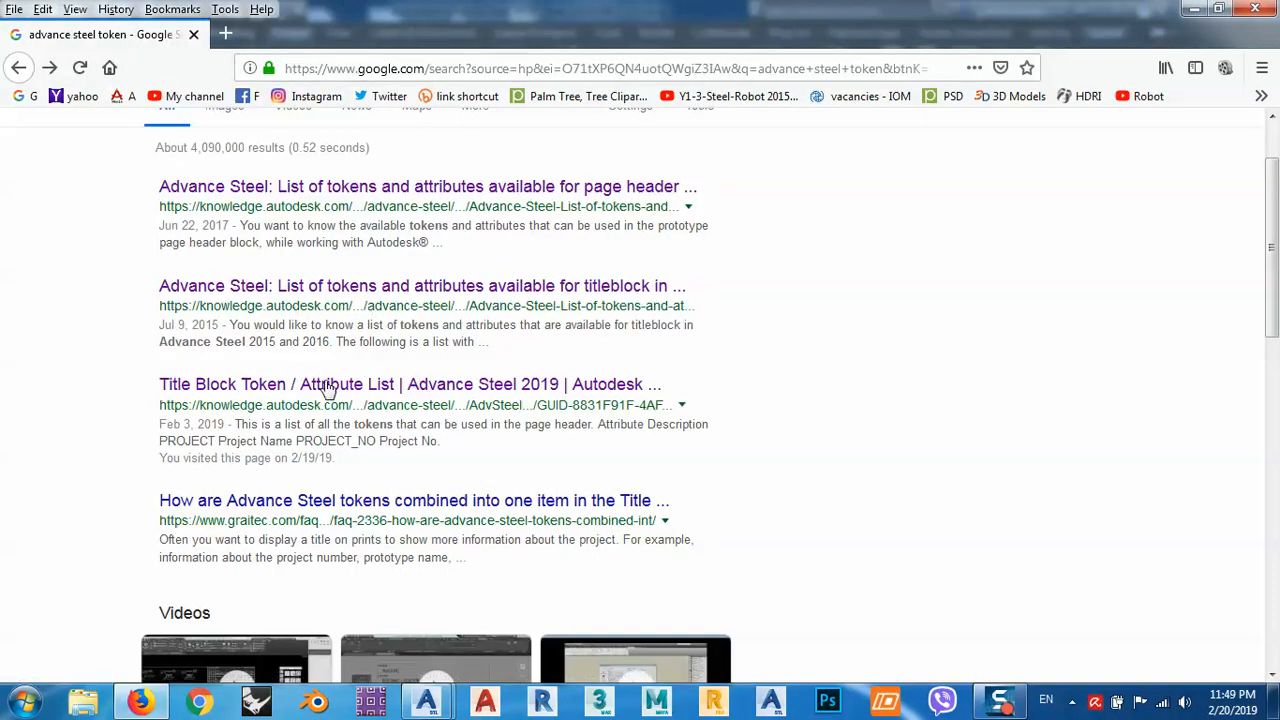
scroll(114, 306, up, 2)
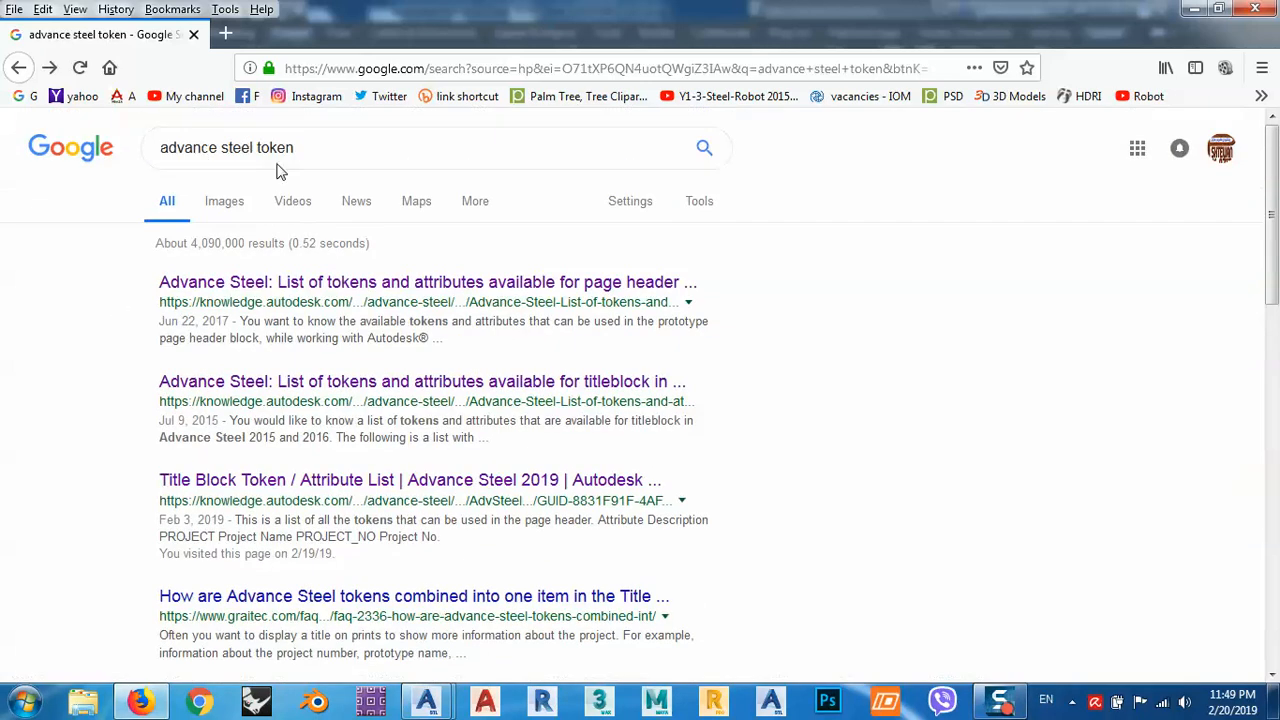
scroll(257, 300, down, 4)
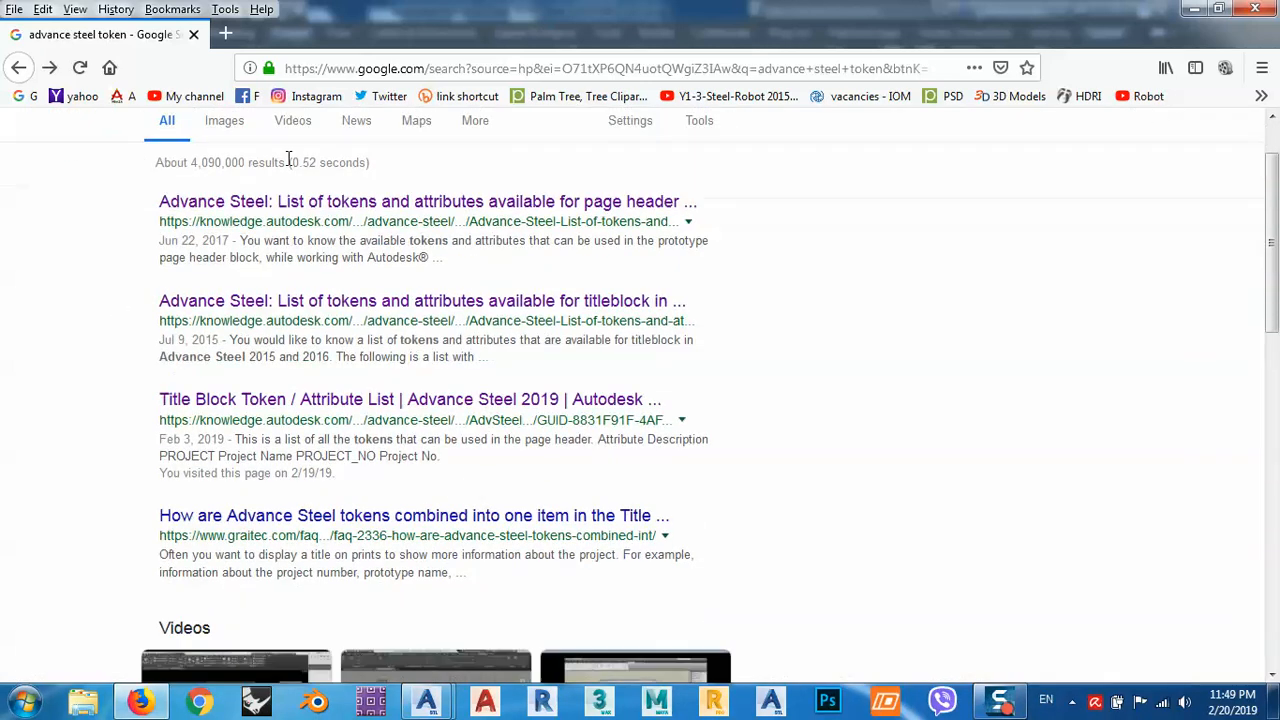
click(201, 292)
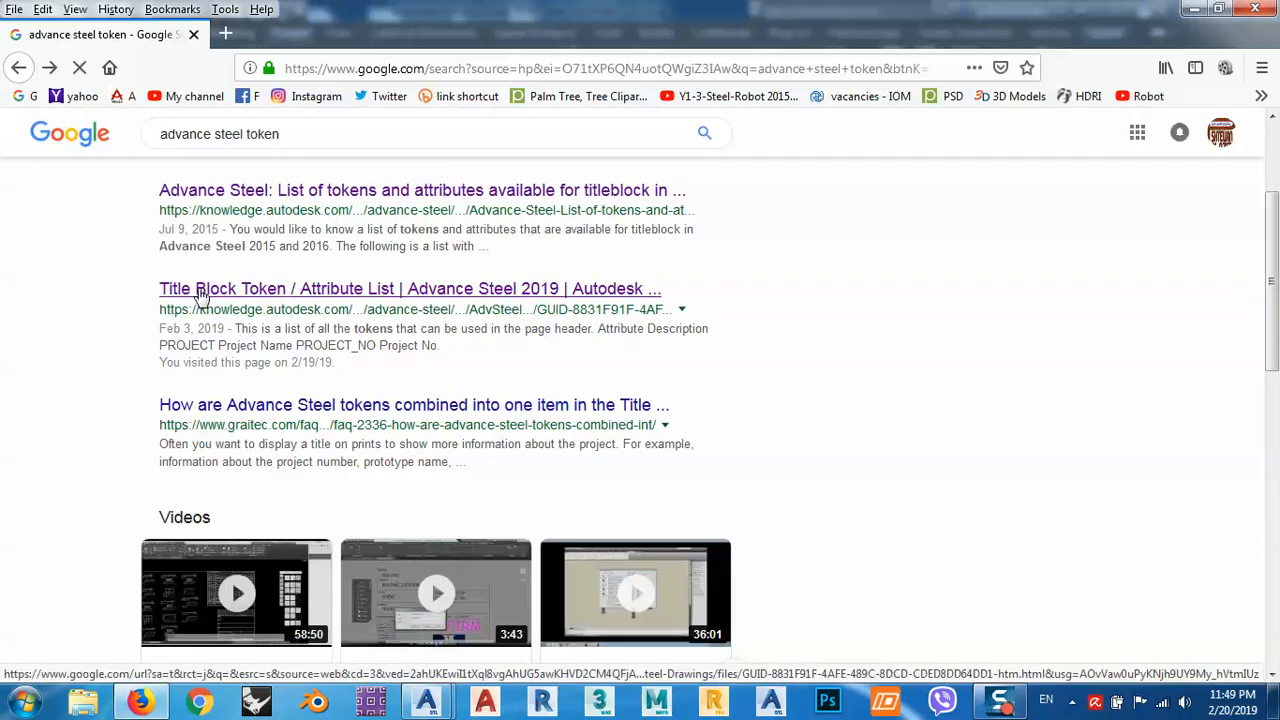
Review the available title block tokens and their descriptions in the attribute table, and return to the Advance Steel drawing.
scroll(471, 391, down, 12)
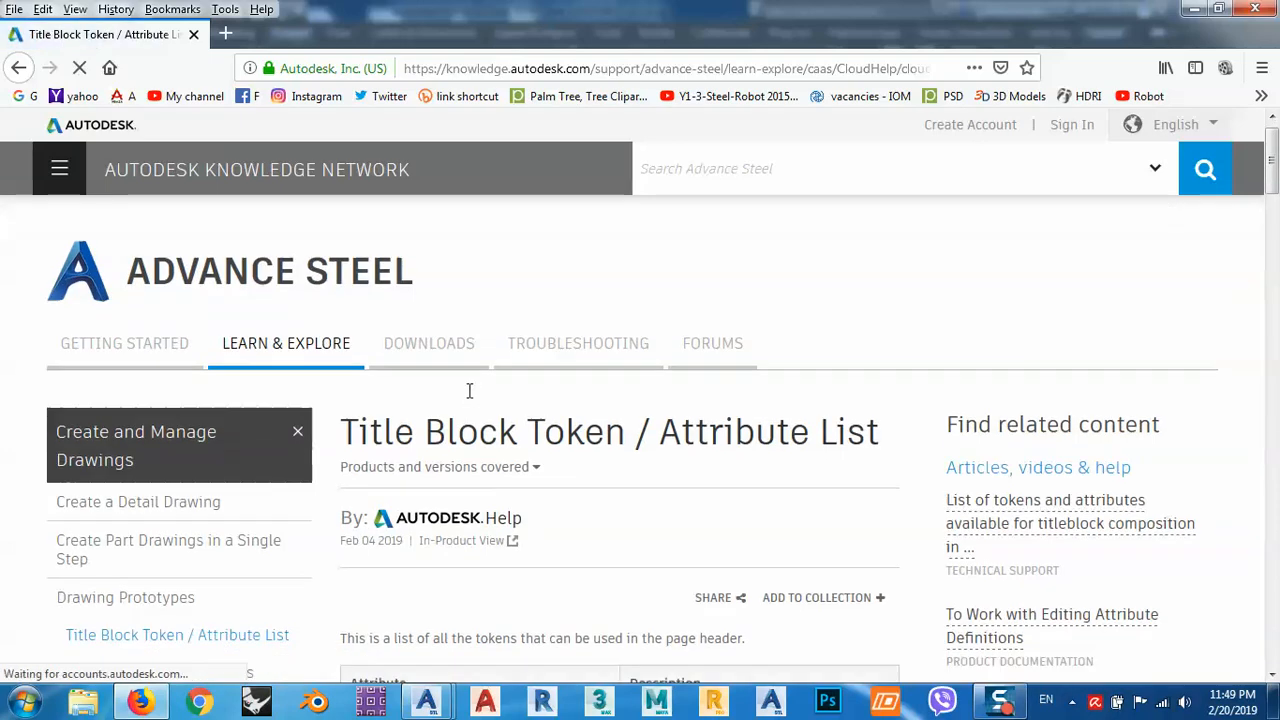
scroll(472, 408, down, 20)
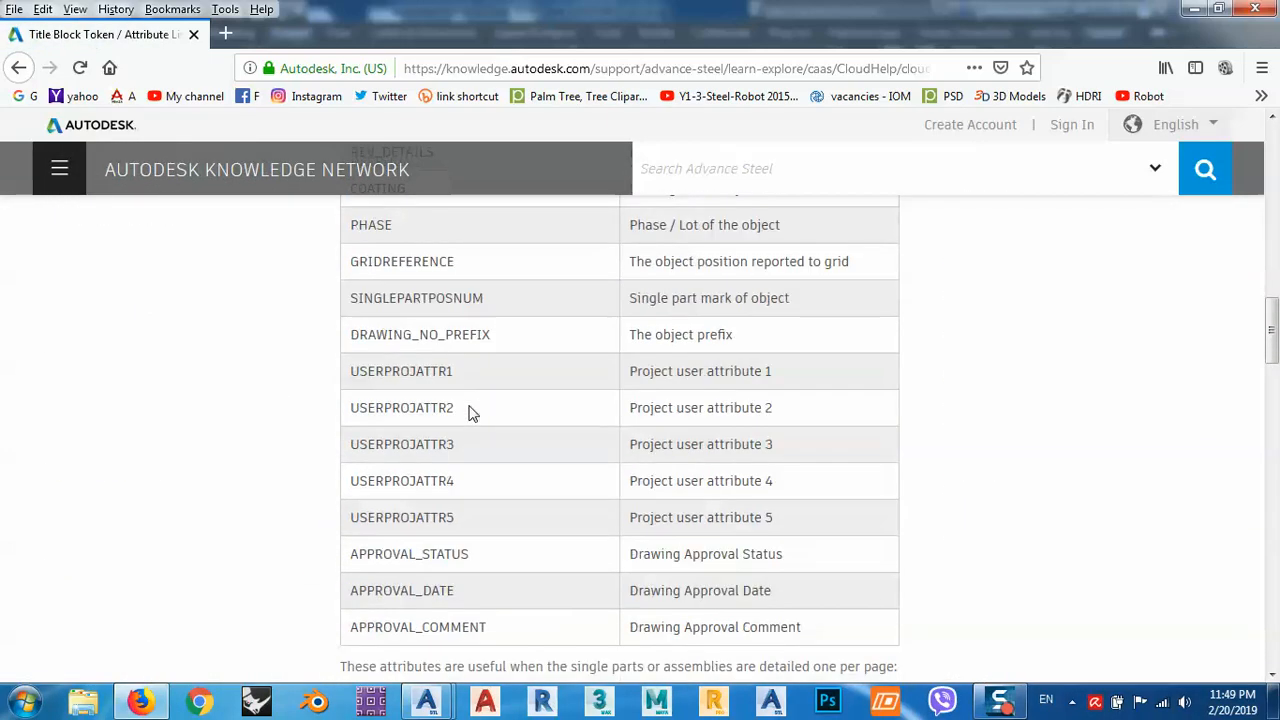
scroll(469, 406, up, 15)
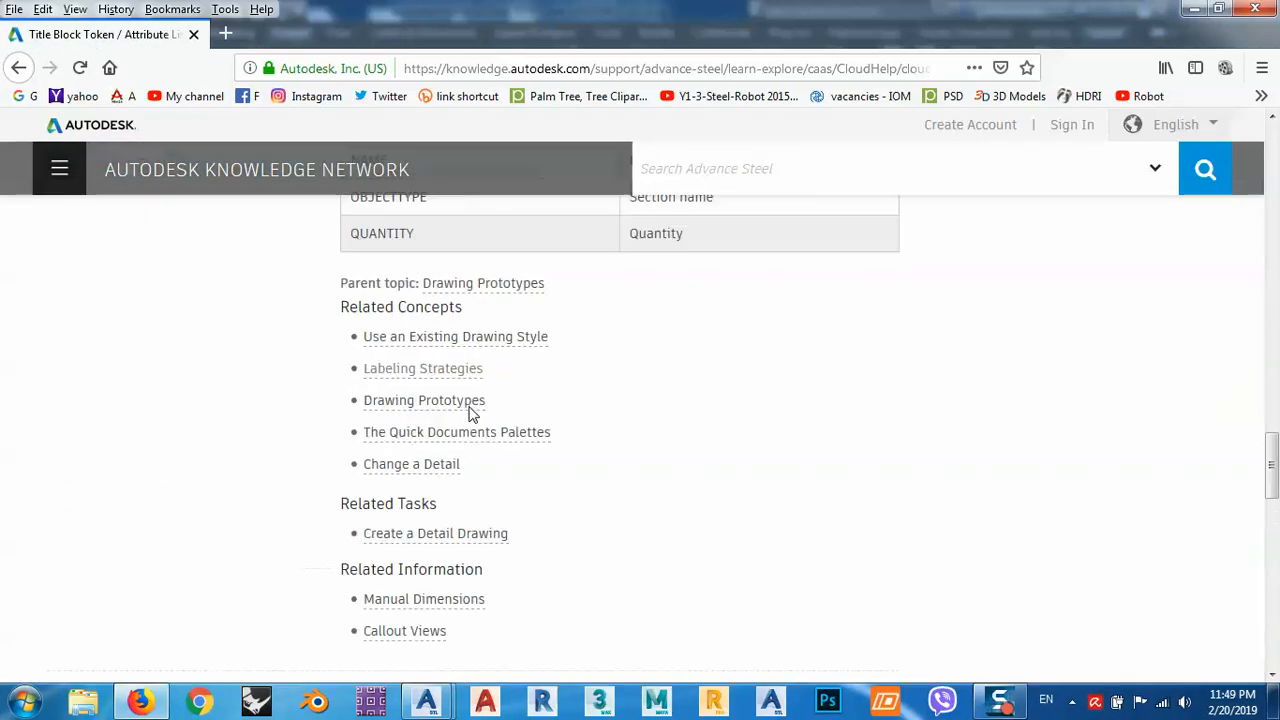
scroll(572, 340, up, 8)
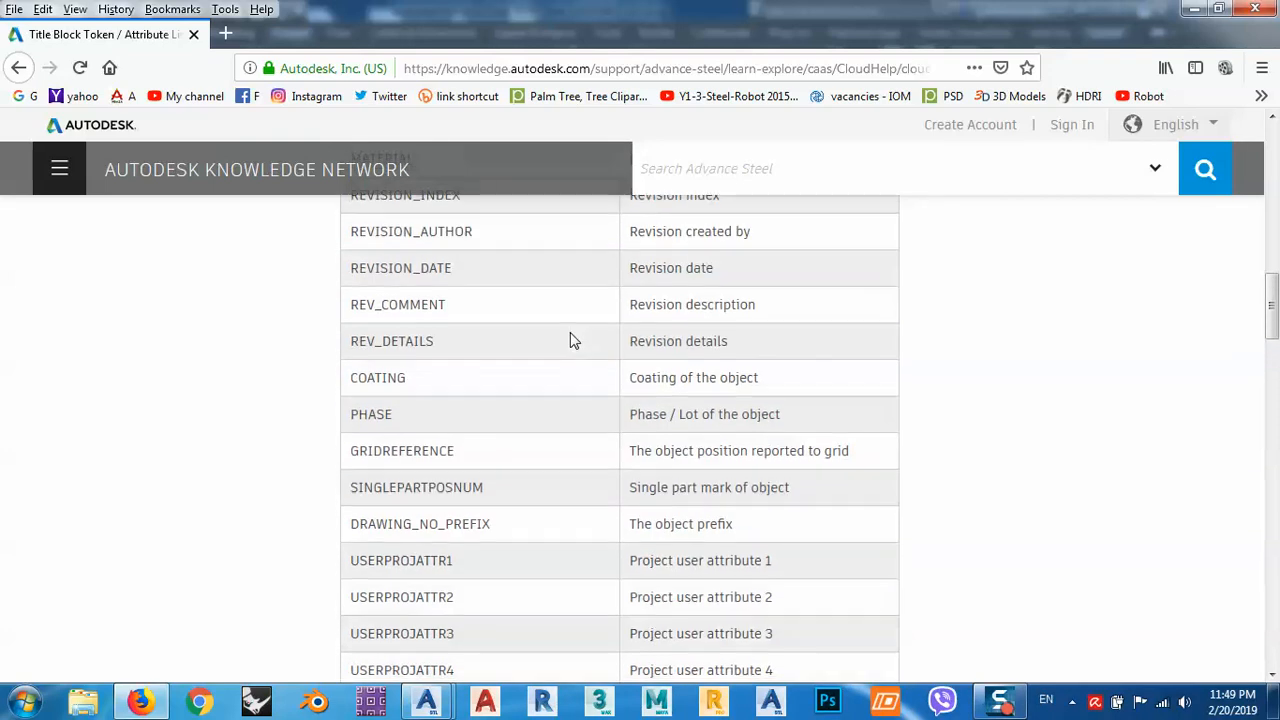
scroll(570, 340, up, 3)
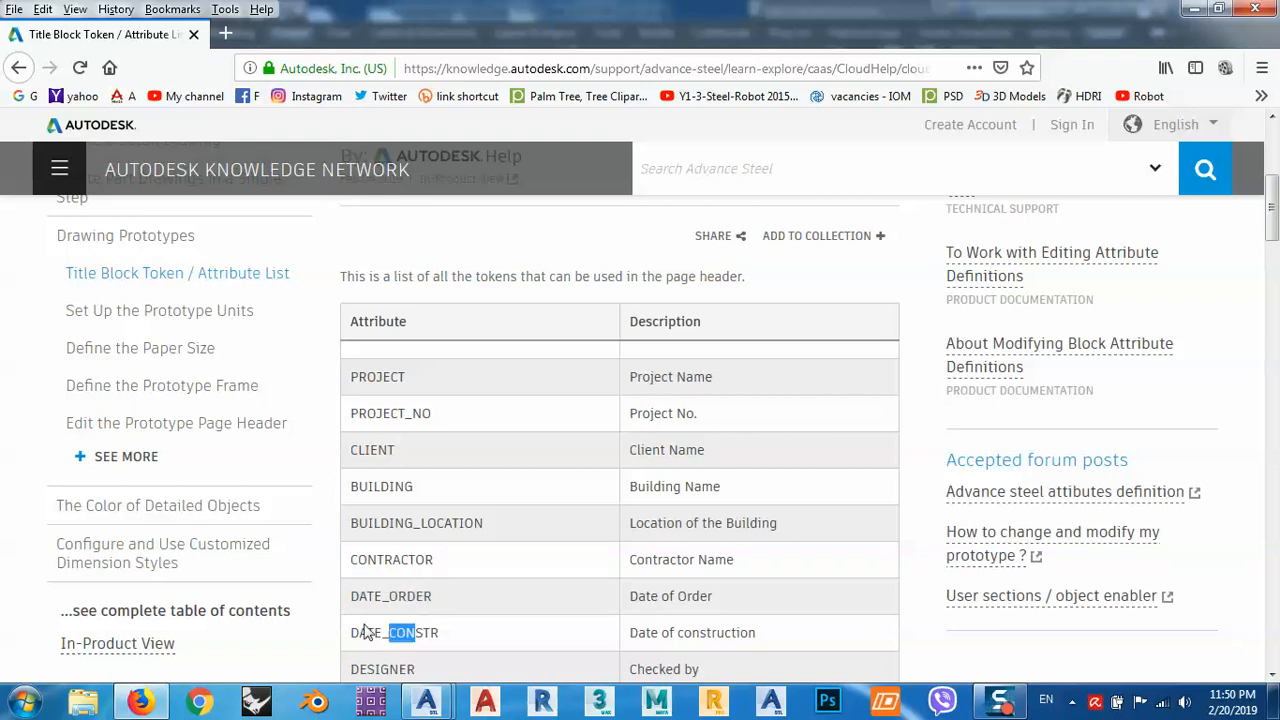
scroll(460, 530, down, 5)
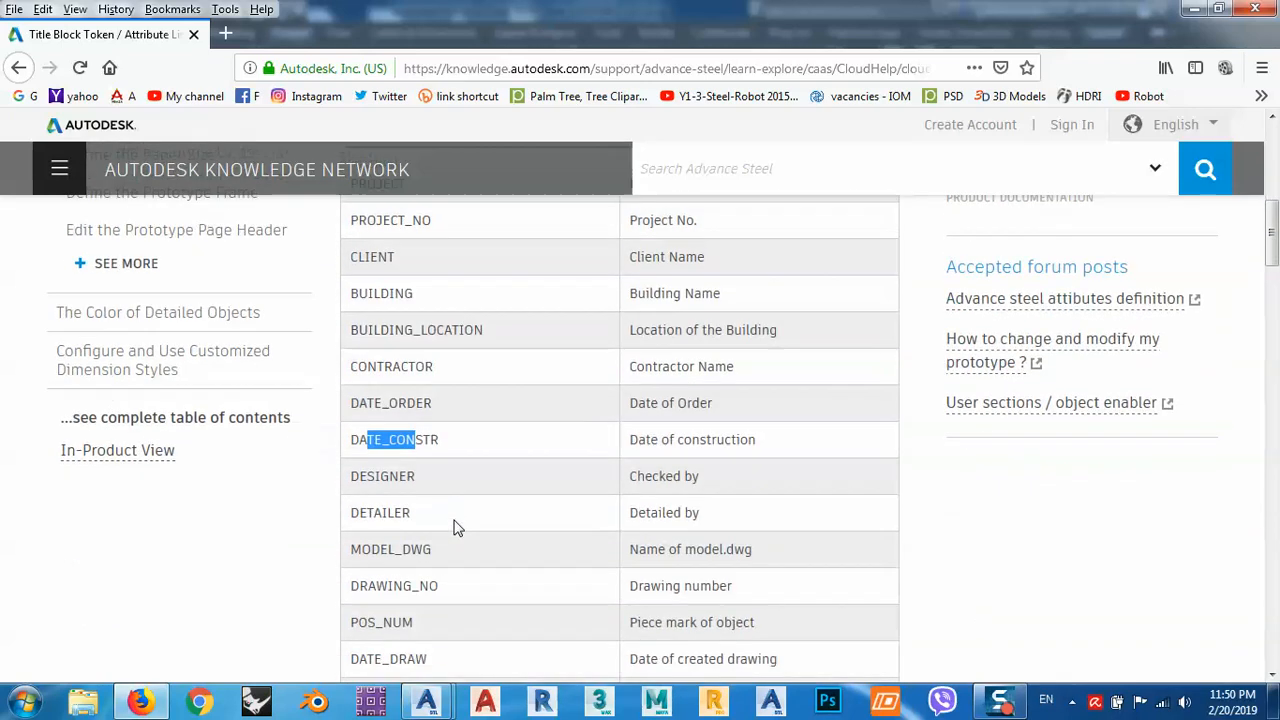
drag(345, 426, 407, 412)
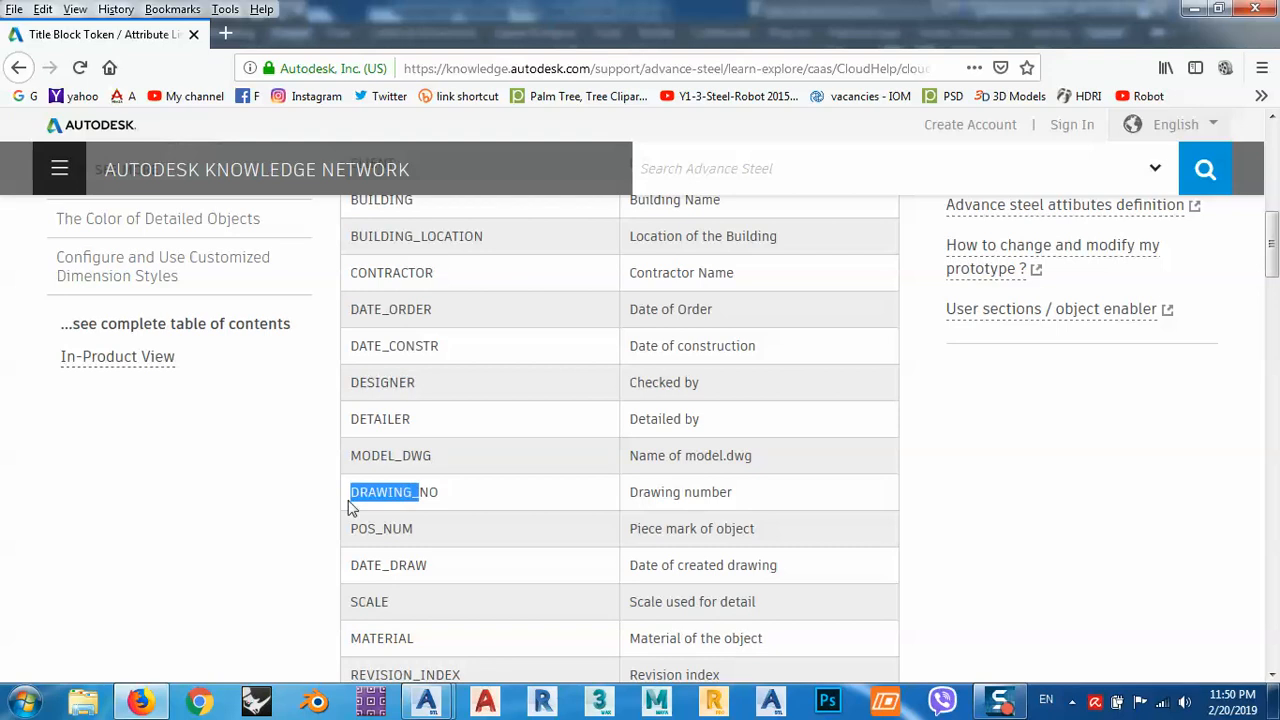
scroll(457, 460, down, 3)
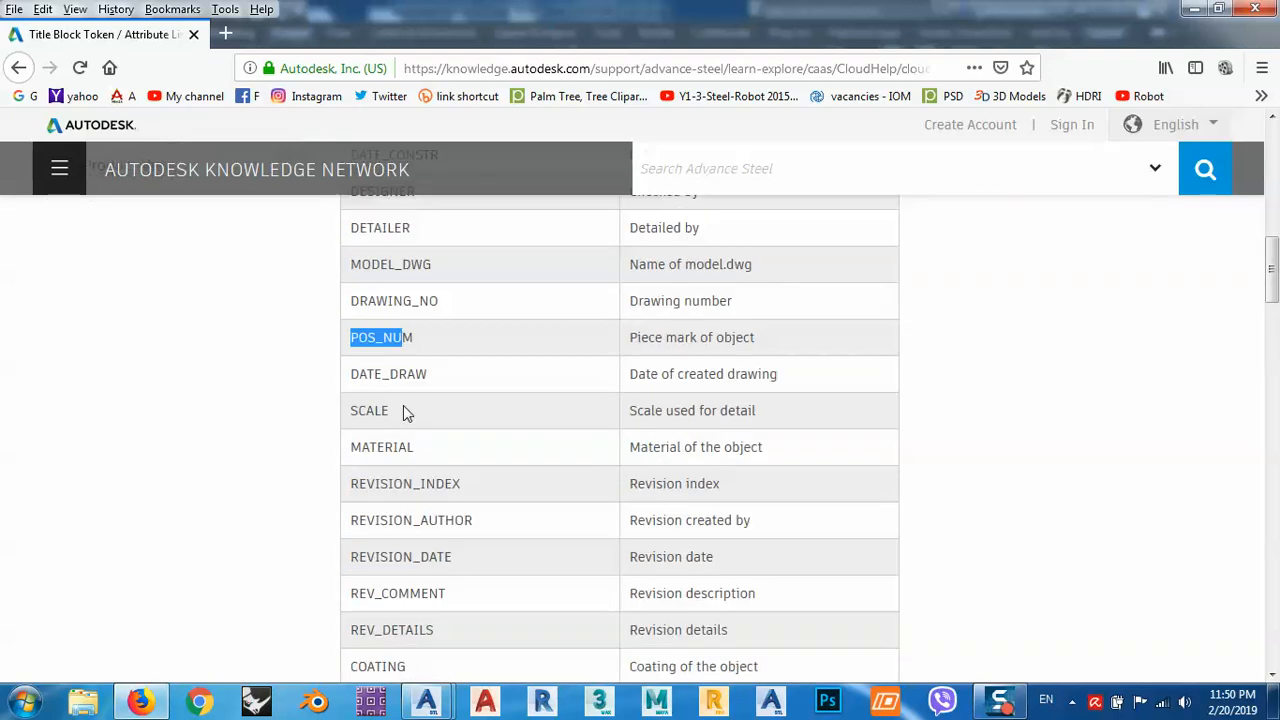
drag(385, 405, 332, 423)
click(401, 459)
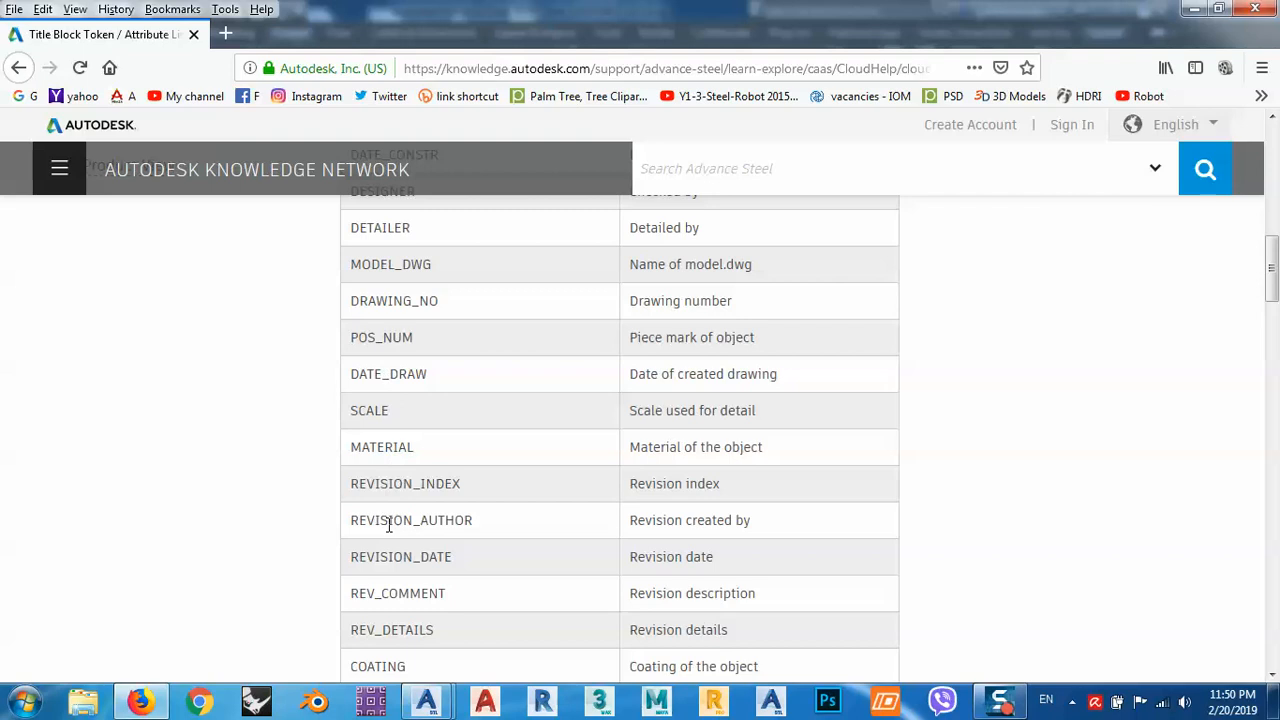
click(1193, 12)
scroll(710, 425, down, 3)
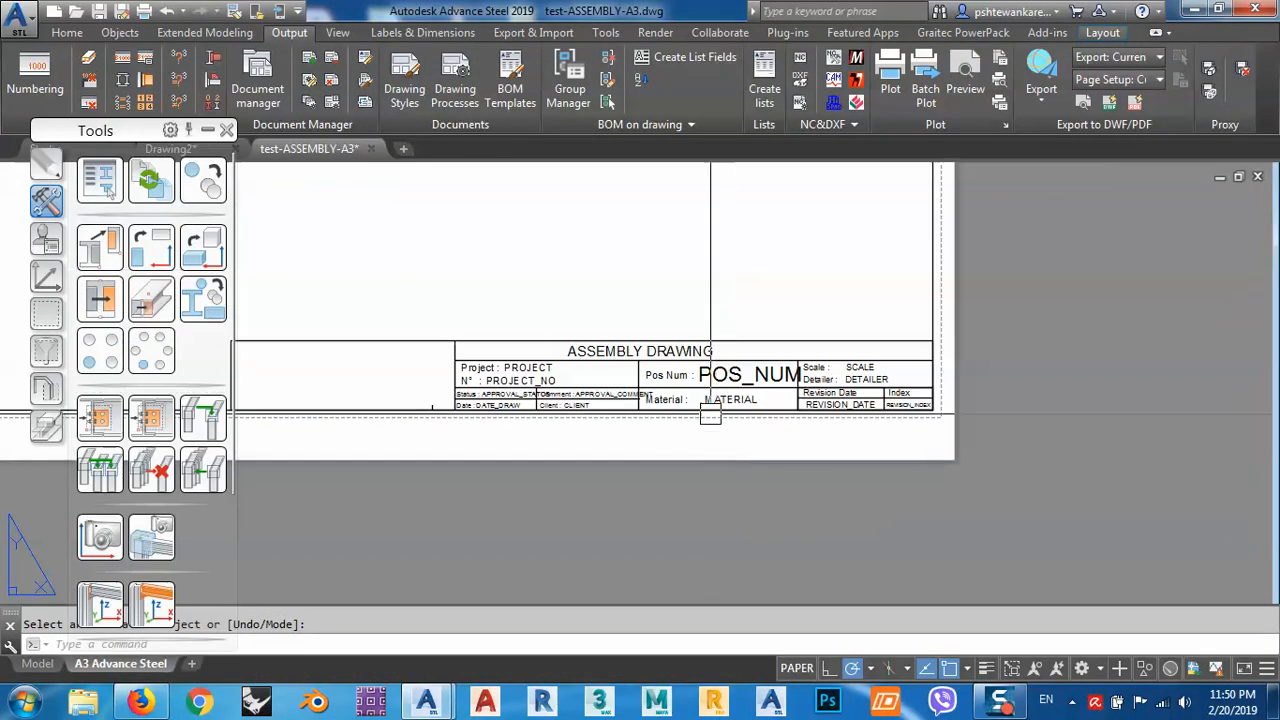
scroll(710, 415, down, 1)
scroll(606, 366, up, 2)
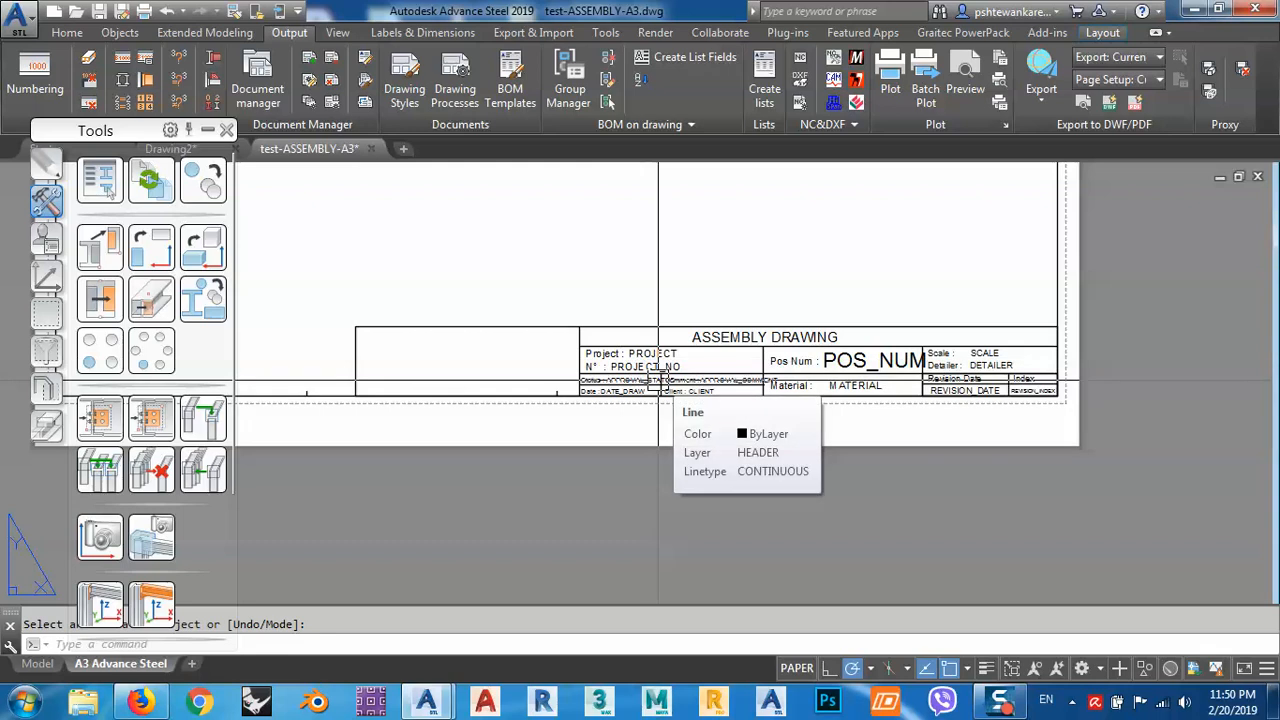
scroll(837, 374, up, 4)
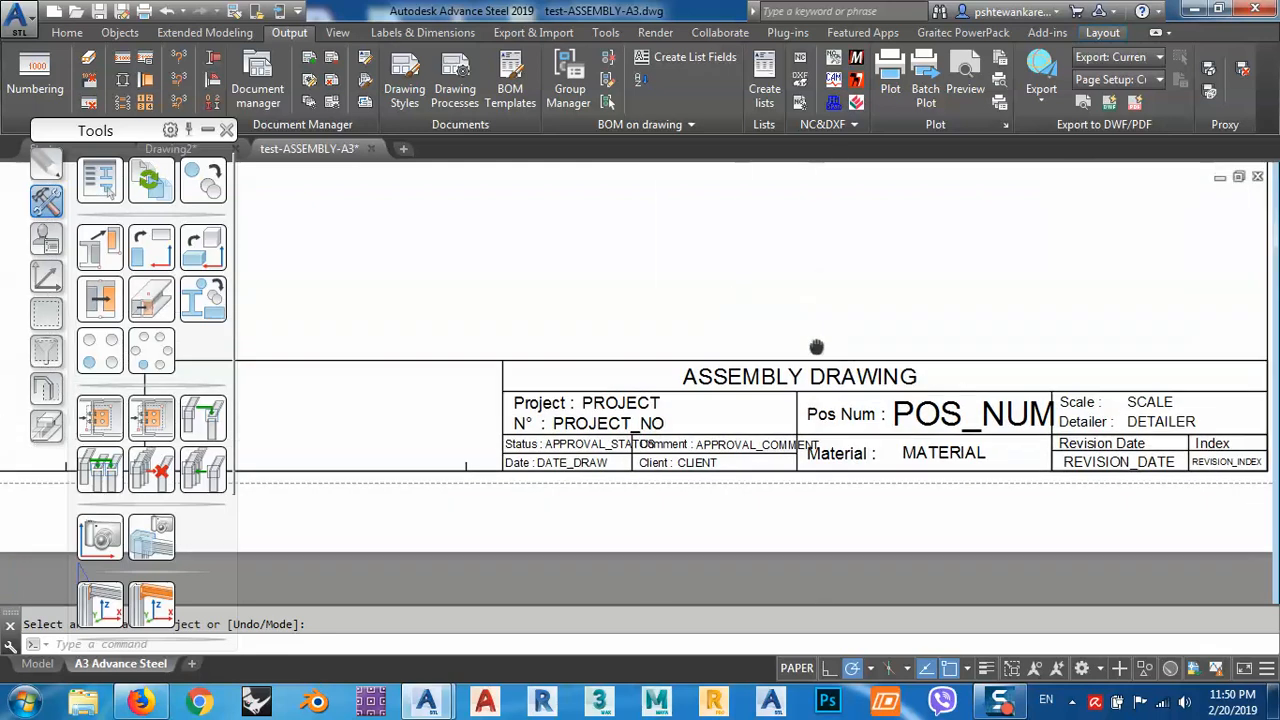
scroll(850, 374, down, 4)
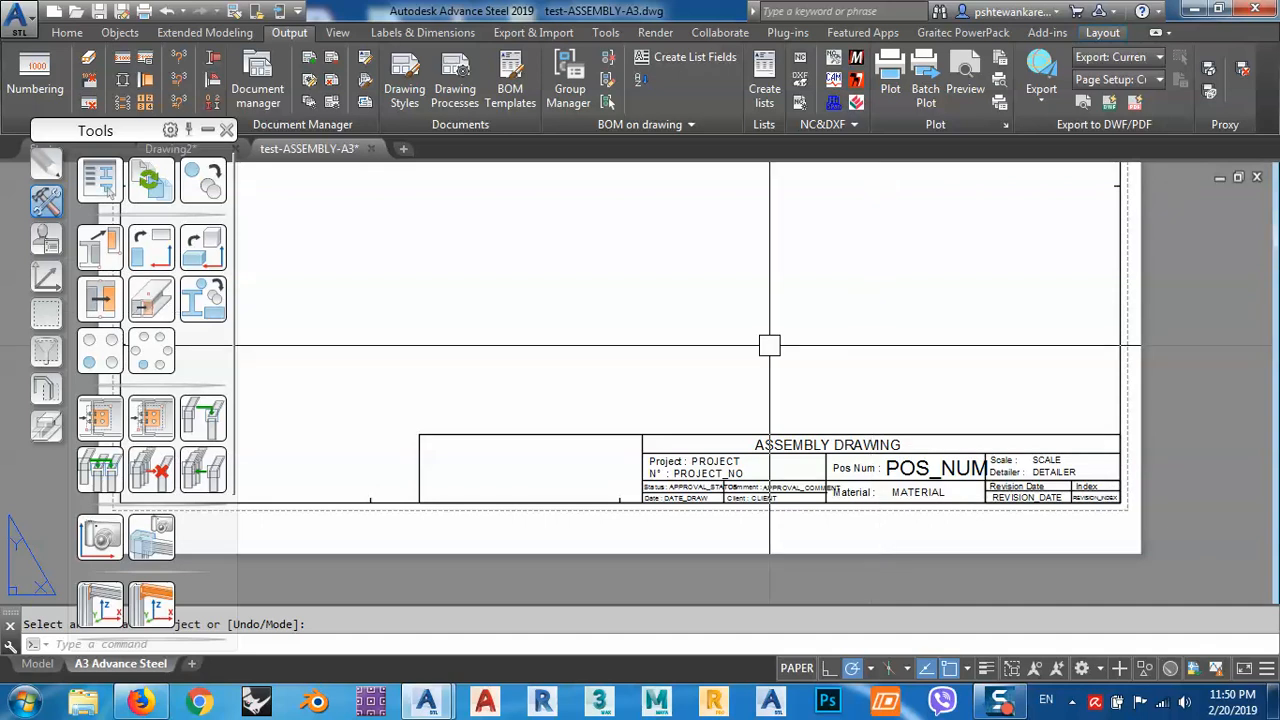
text(rec)
key(Return)
key(Escape)
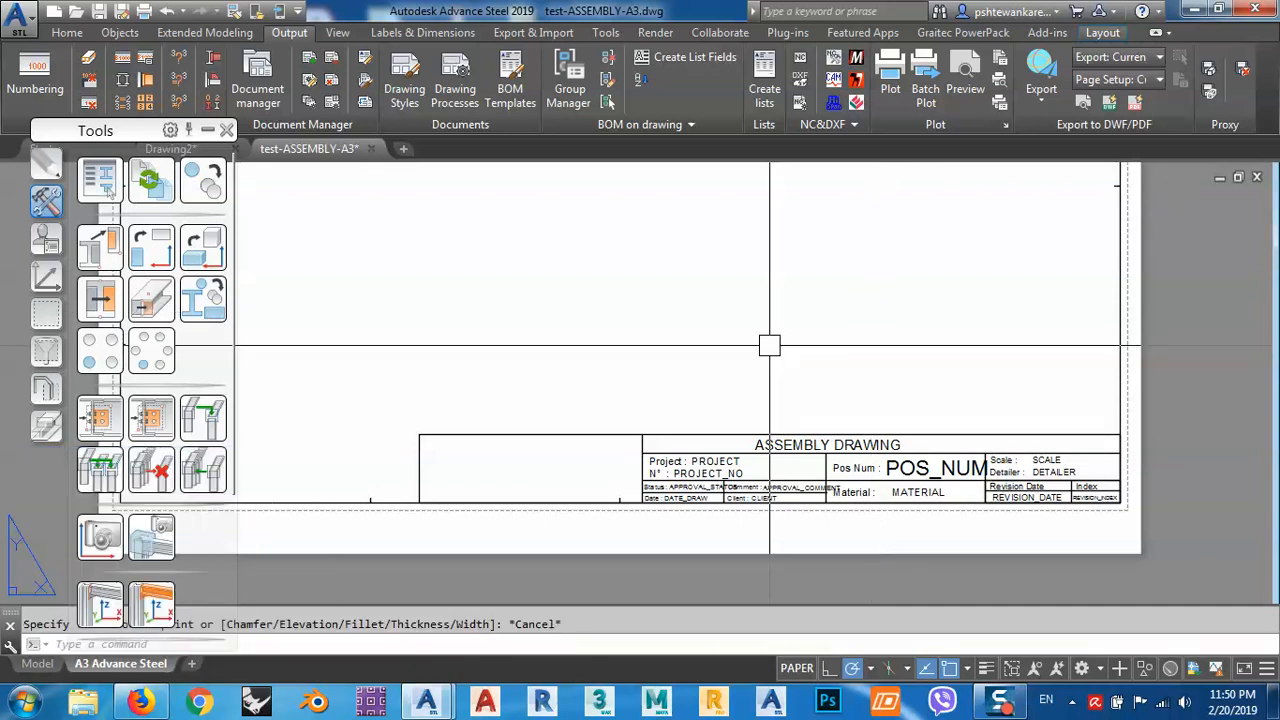
Draw a single horizontal line in the empty sheet area above the title block.
mouse_move(749, 410)
middle_down()
mouse_move(777, 326)
mouse_move(790, 366)
middle_up()
scroll(777, 326, up, 3)
scroll(777, 326, down, 3)
text(l)
key(Return)
click(660, 338)
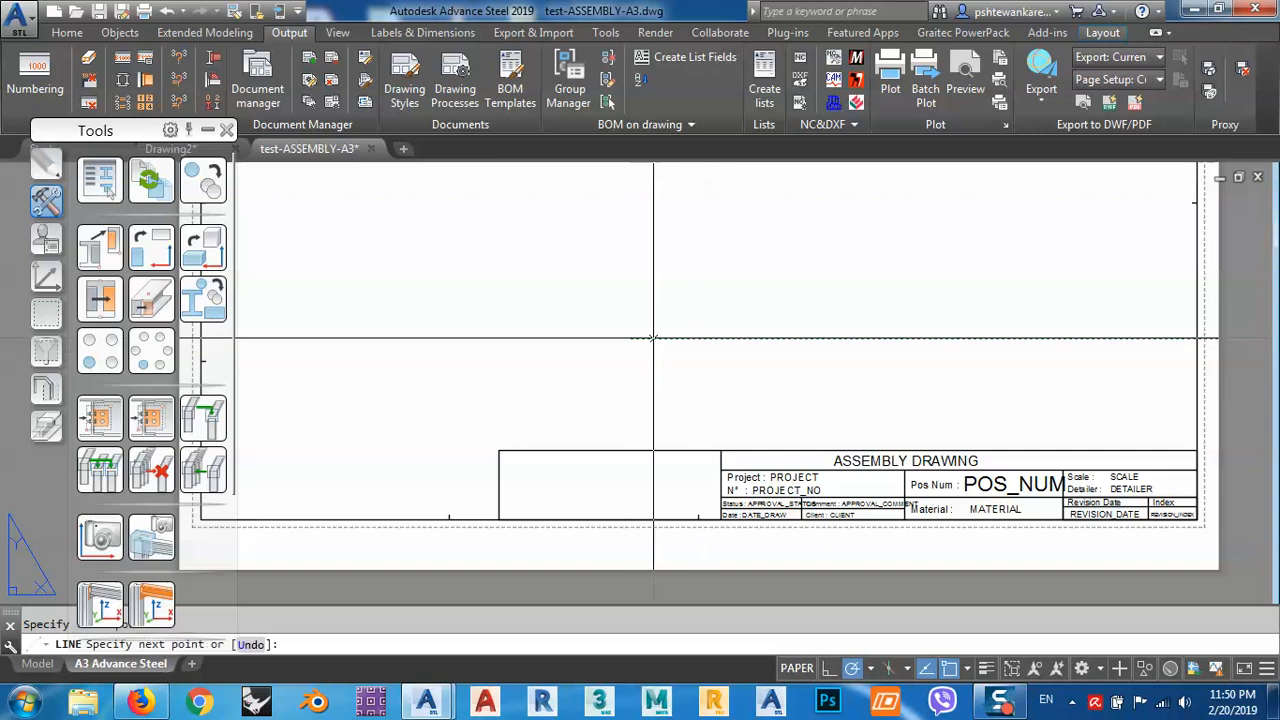
click(1099, 338)
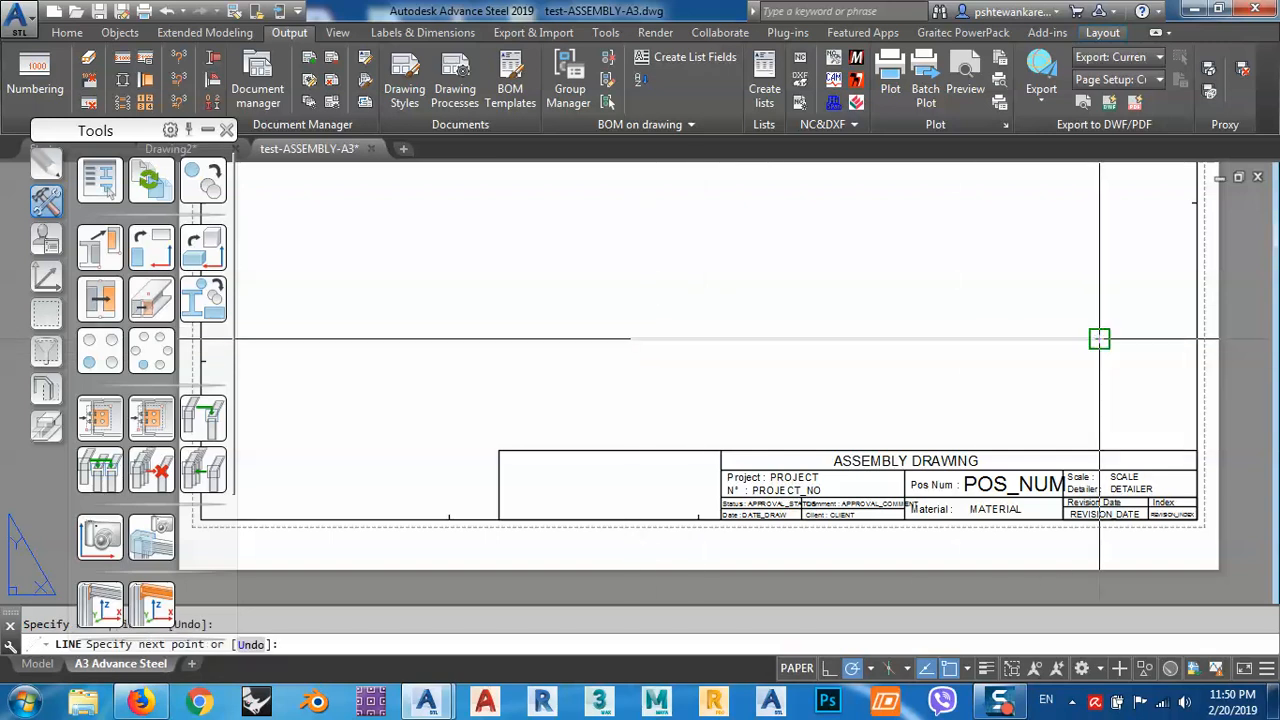
key(Escape)
Copy the horizontal line 20 units straight up.
middle_drag(977, 371, 962, 378)
drag(971, 377, 960, 300)
middle_drag(960, 300, 923, 331)
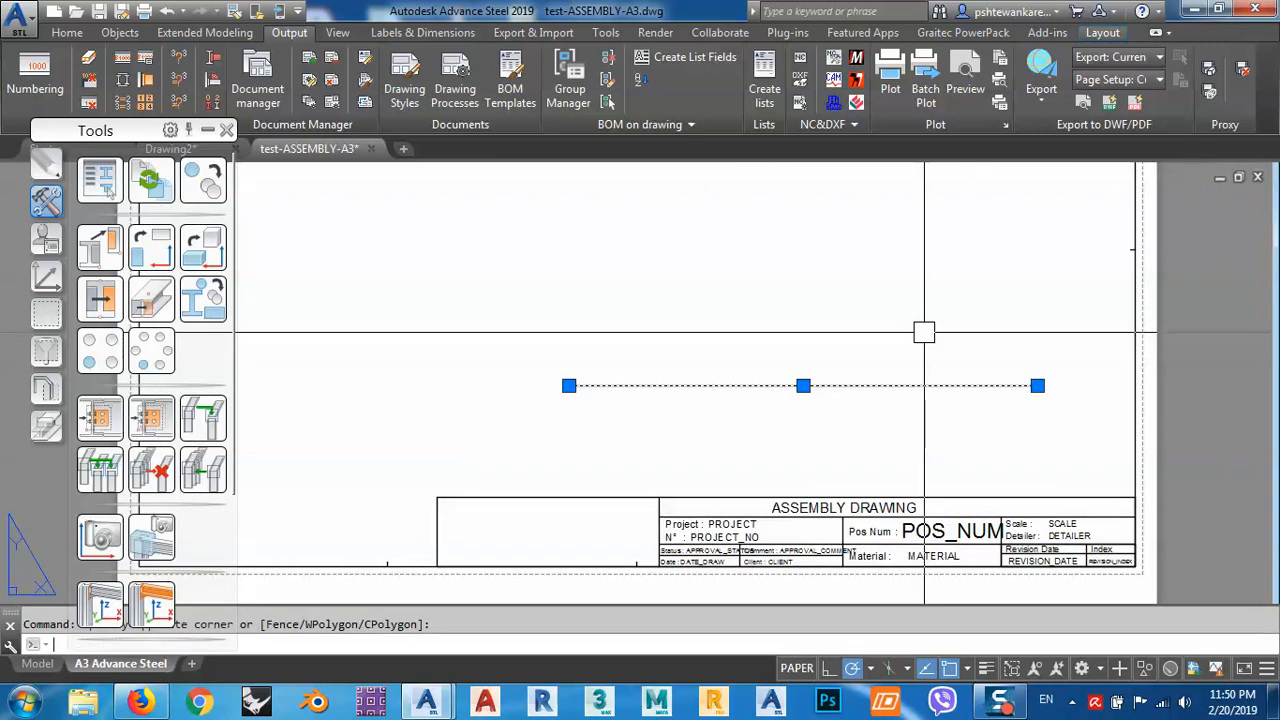
text(co)
key(Return)
click(925, 340)
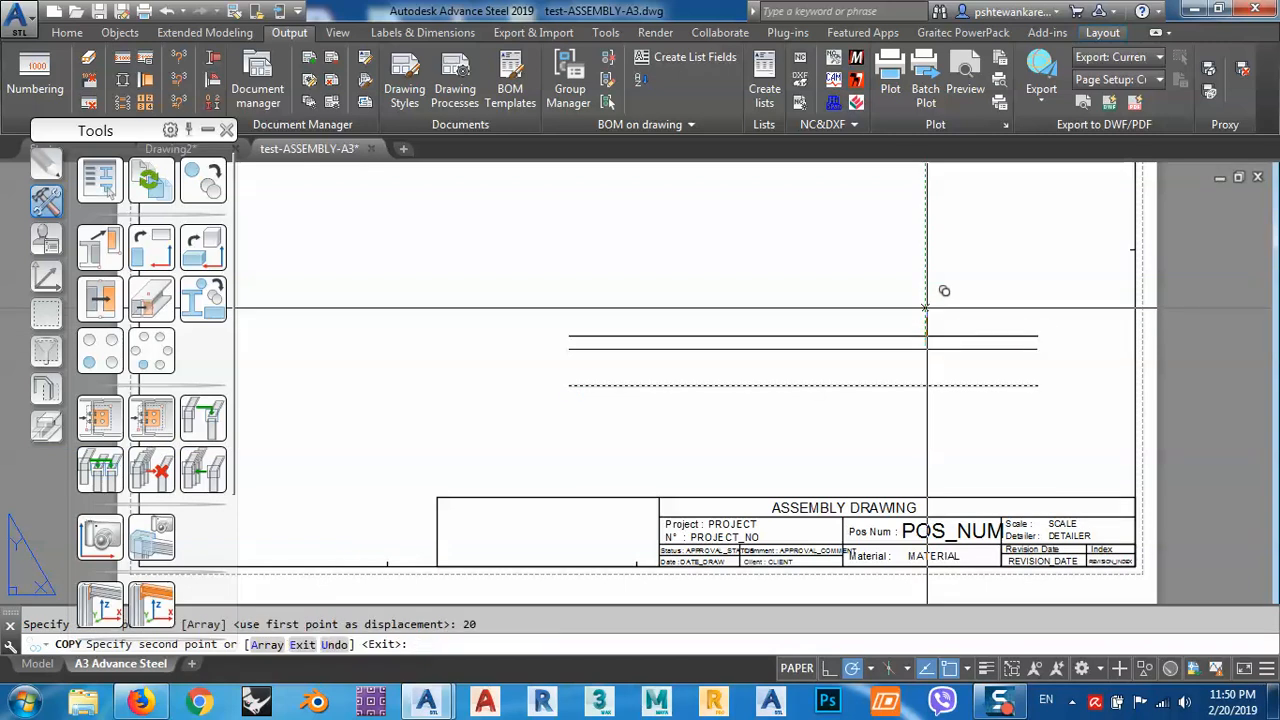
key(Escape)
Copy the horizontal line repeatedly straight upward at the same spacing to build a stack of six evenly spaced lines.
click(897, 337)
middle_drag(897, 337, 864, 428)
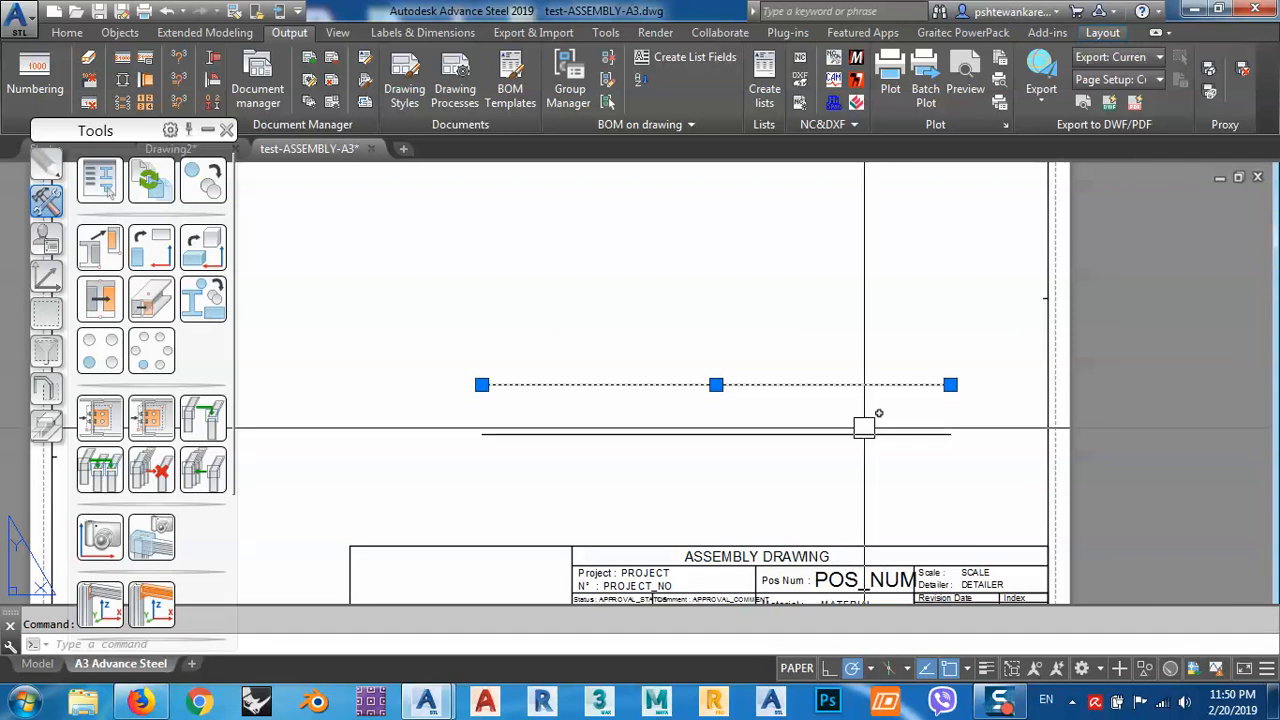
text(co)
key(Return)
click(950, 434)
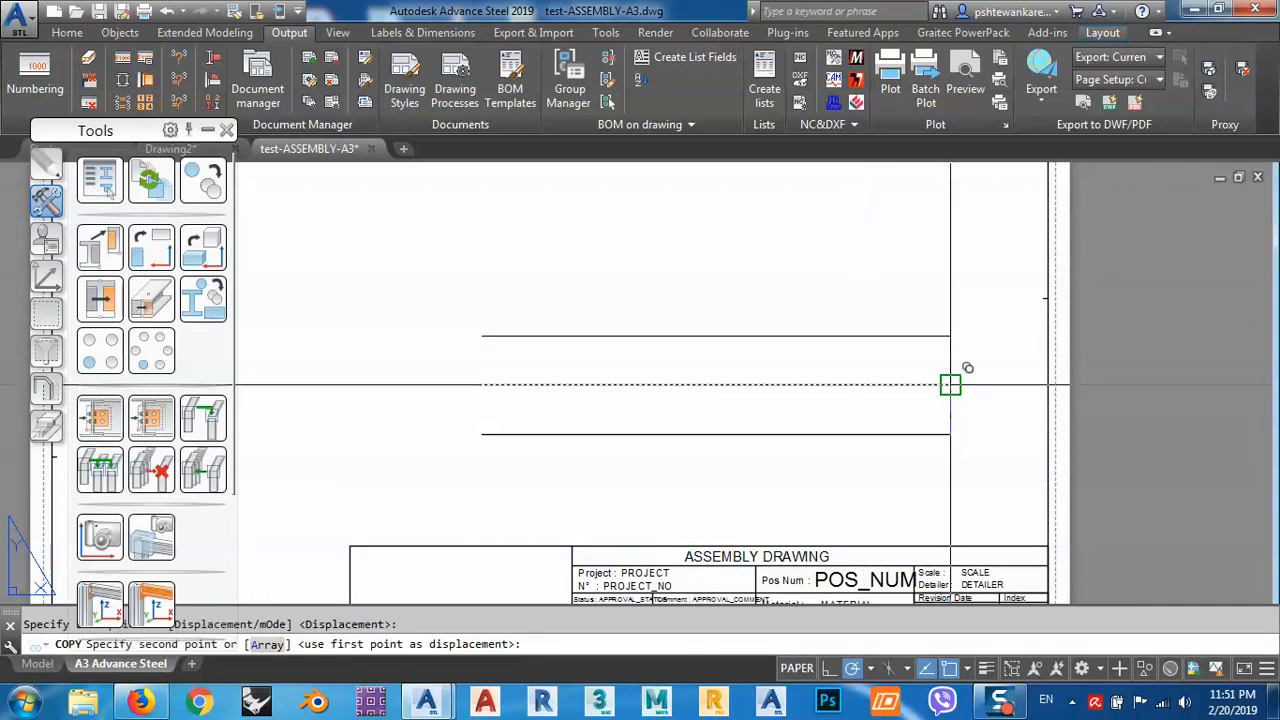
click(950, 384)
click(950, 285)
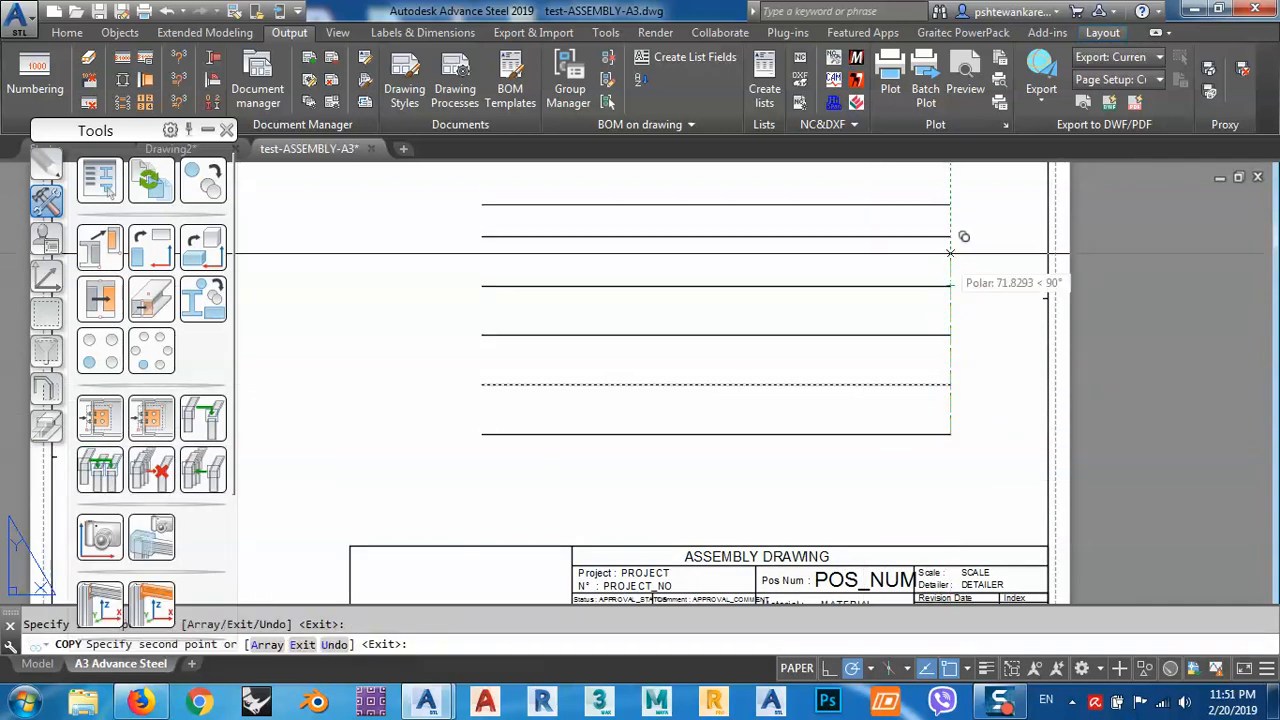
click(950, 236)
key(Escape)
Erase the topmost line of the stack.
middle_drag(876, 222, 882, 266)
click(878, 250)
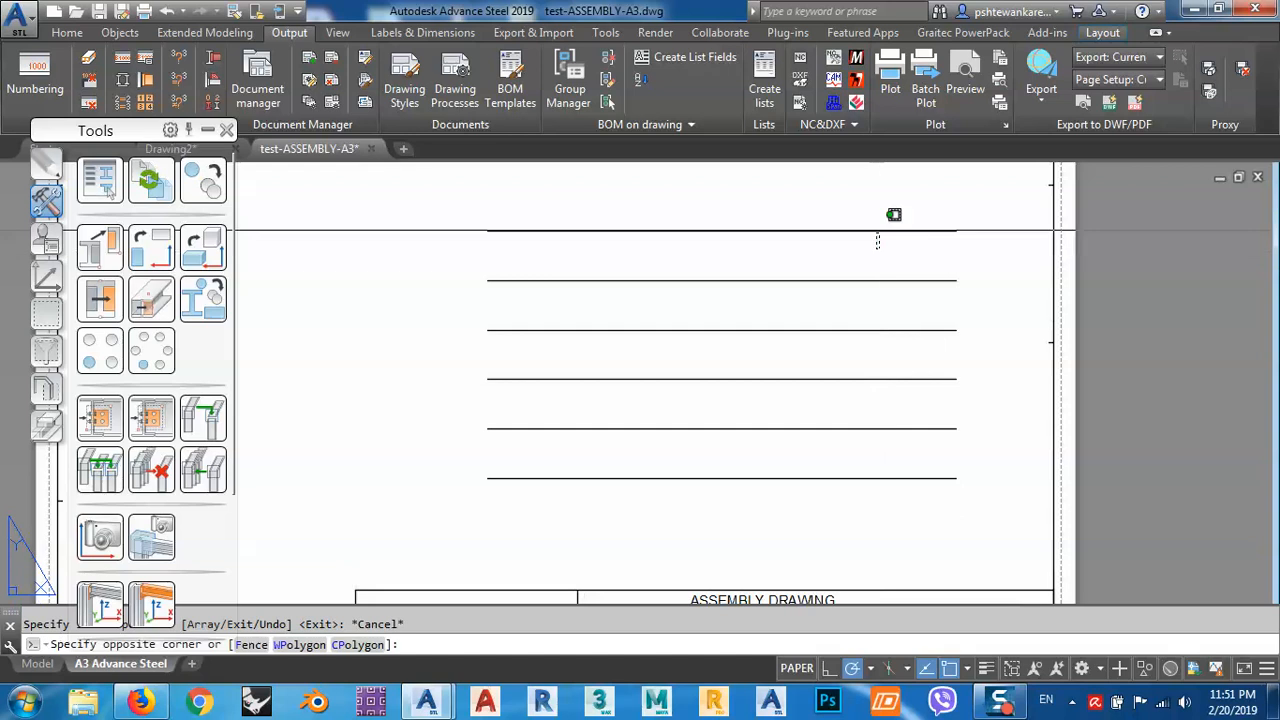
click(859, 222)
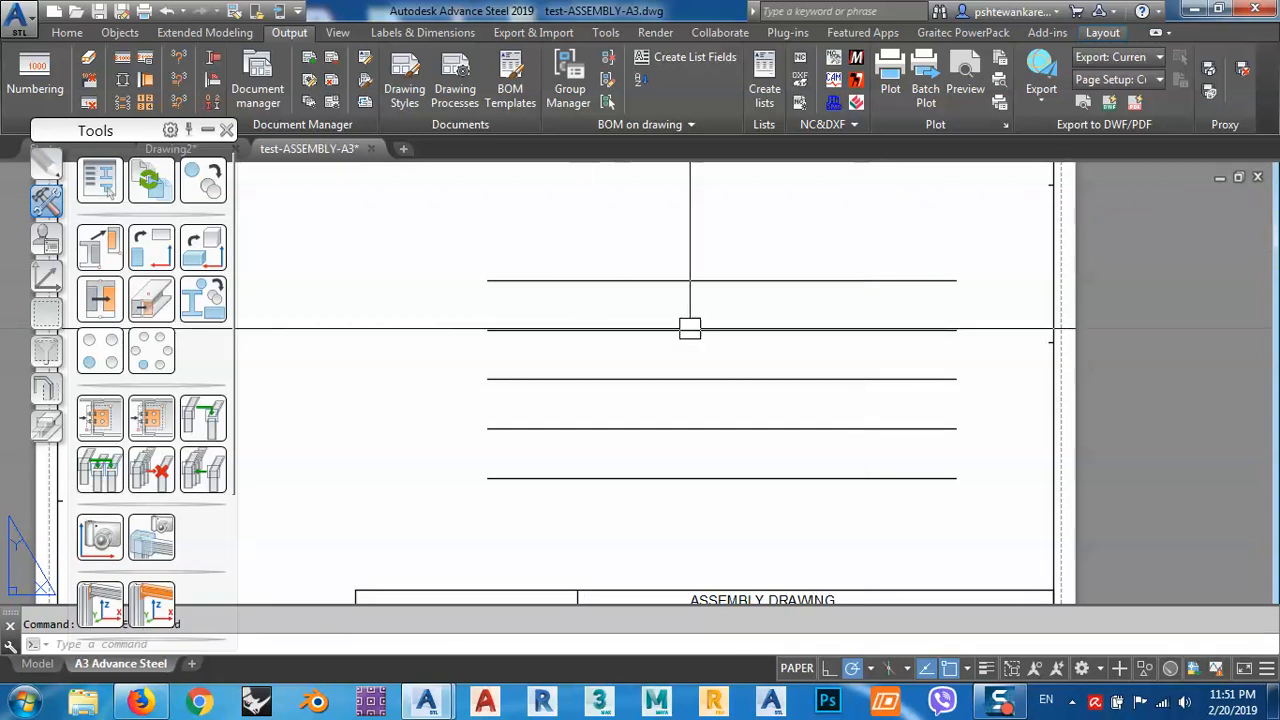
Draw vertical lines joining the endpoints of the stacked lines at both ends, closing the new title block frame.
middle_drag(689, 330, 679, 314)
text(l)
key(Return)
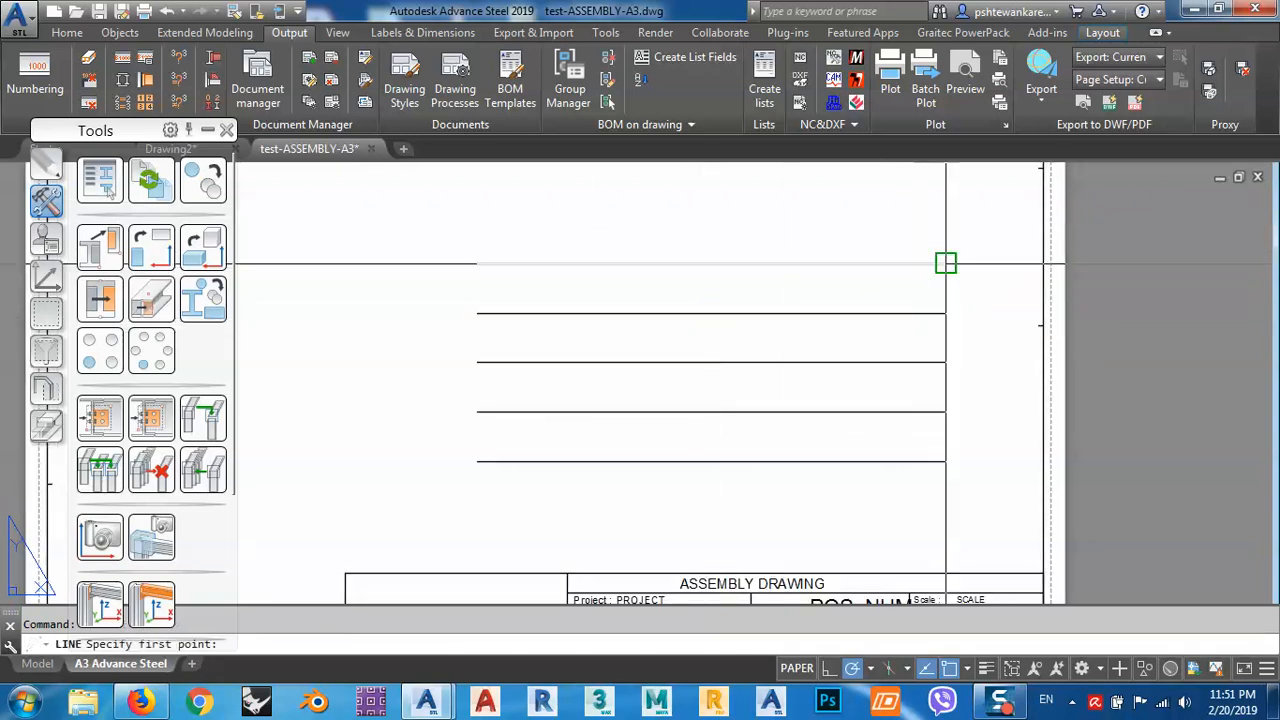
click(945, 263)
click(945, 462)
click(477, 462)
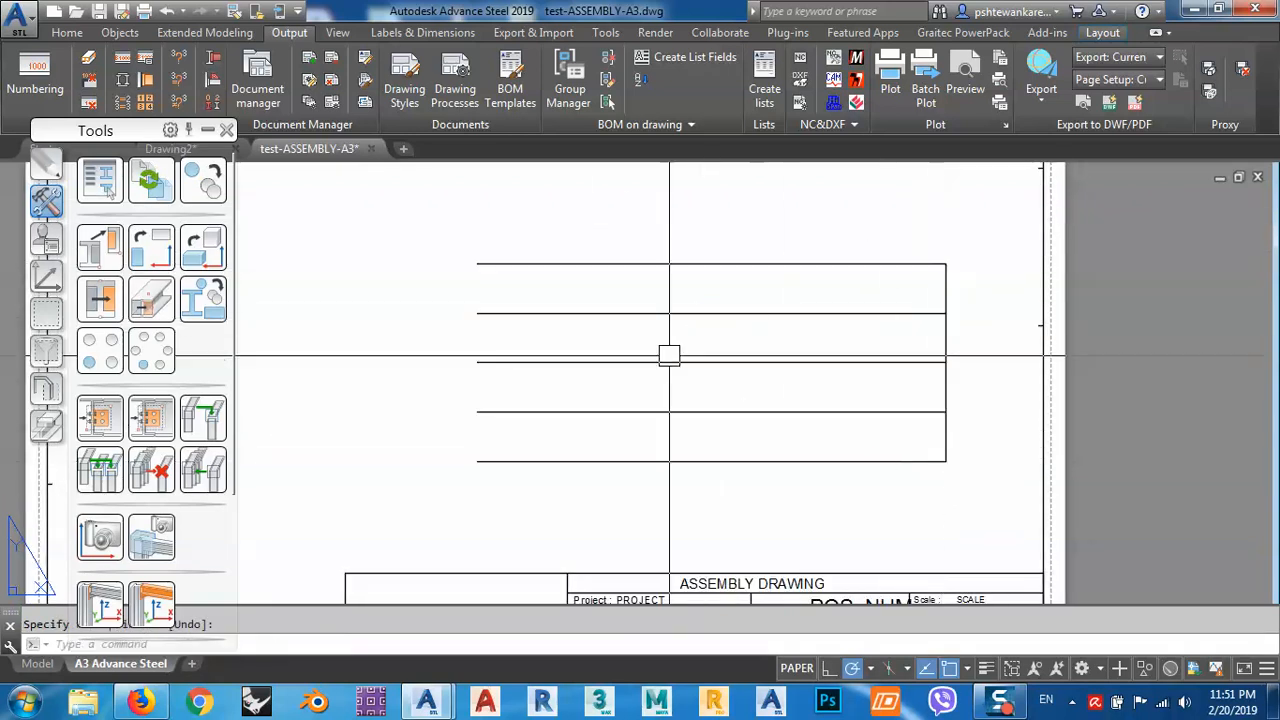
key(Return)
key(Return)
click(477, 263)
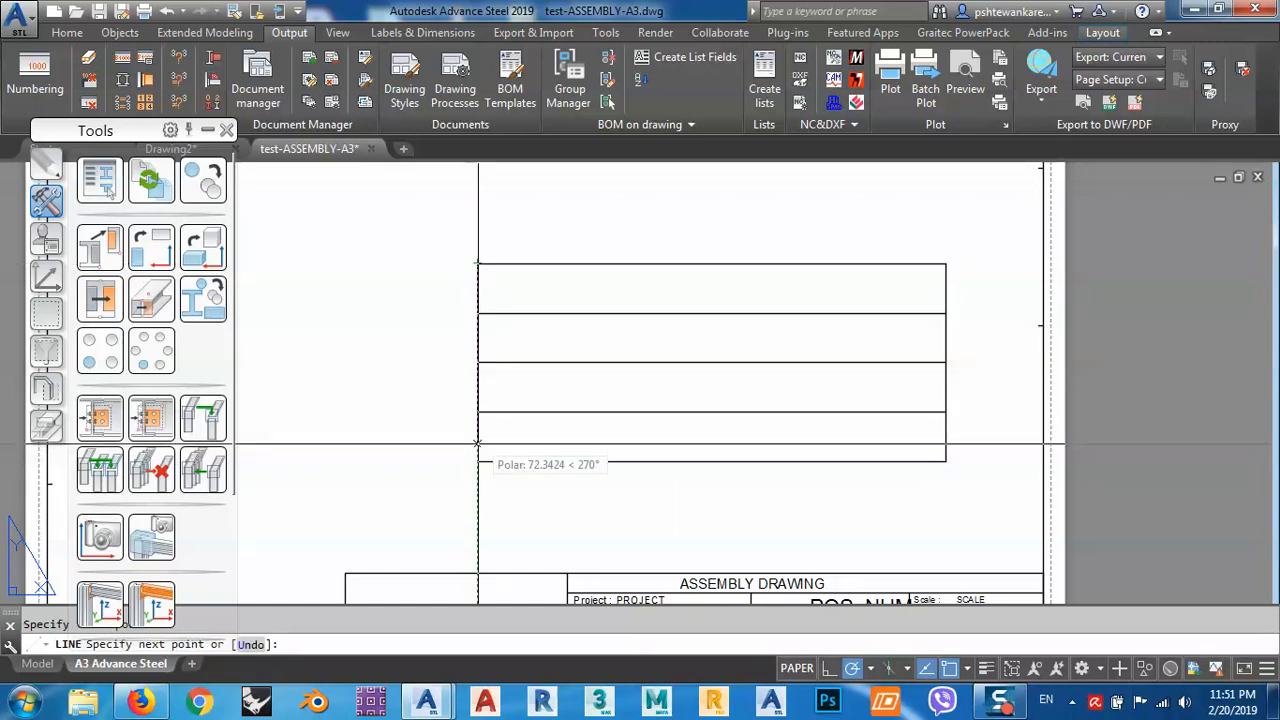
click(477, 462)
key(Return)
Draw a vertical divider from the midpoint of the second horizontal line down to the bottom line of the frame.
key(Return)
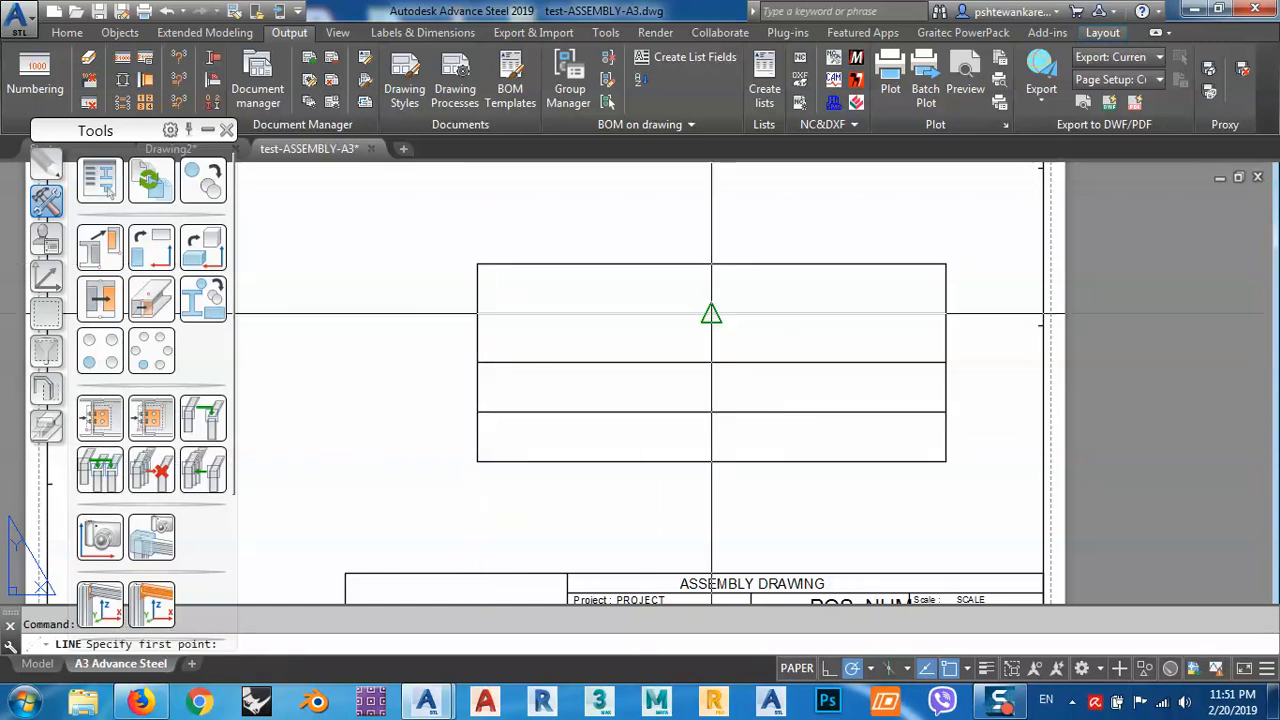
click(711, 313)
click(711, 462)
key(Escape)
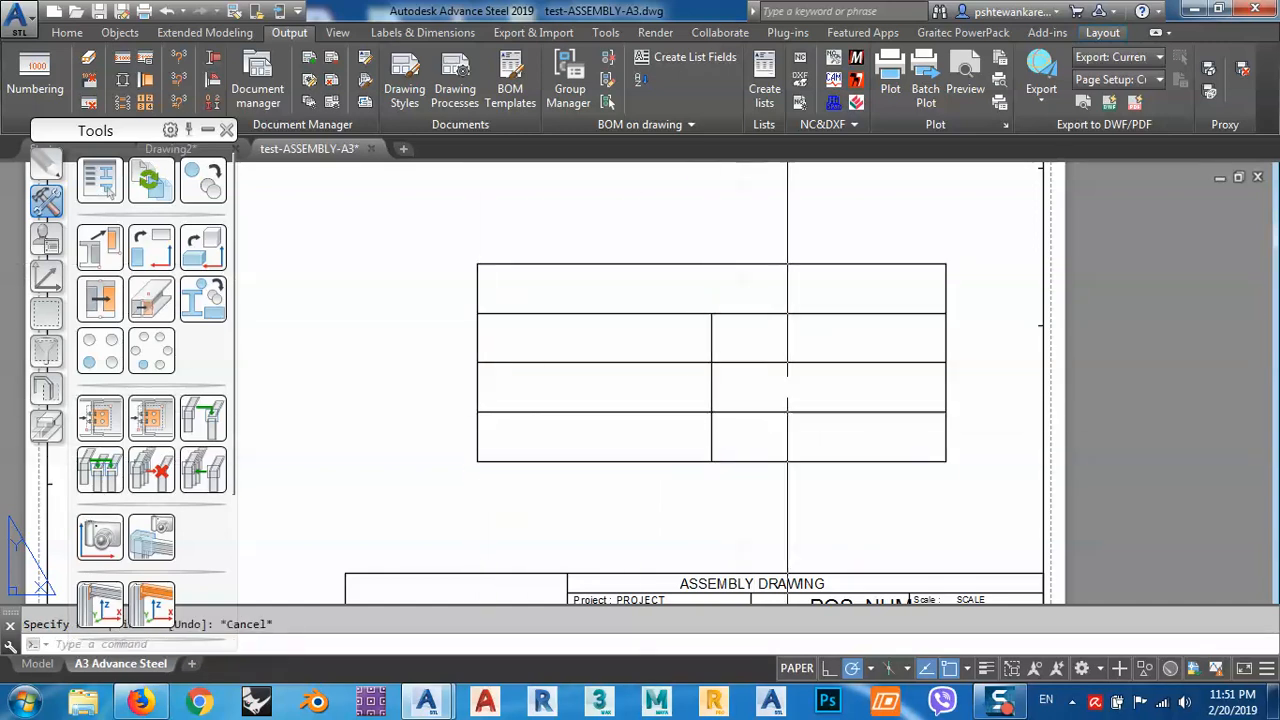
Move the POS_NUM attribute from the old title block into the center of the new table's top row.
scroll(731, 300, down, 3)
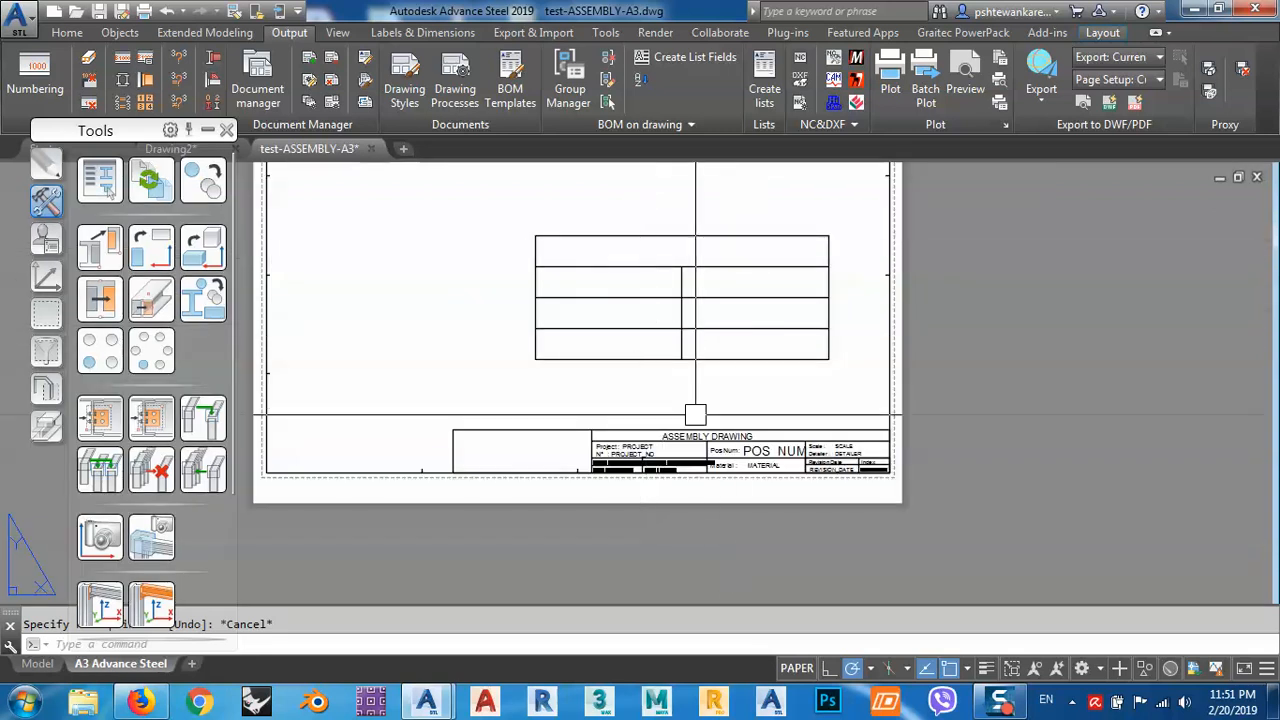
scroll(677, 250, up, 4)
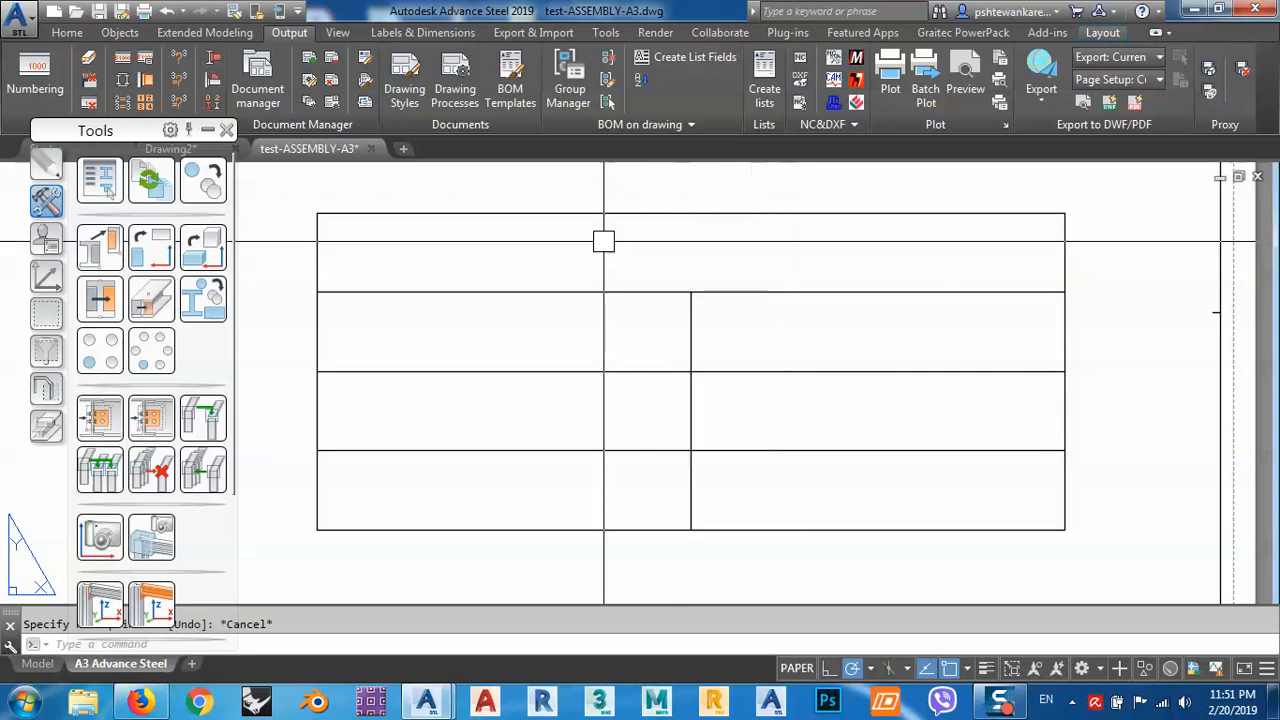
scroll(808, 235, down, 3)
scroll(873, 421, up, 5)
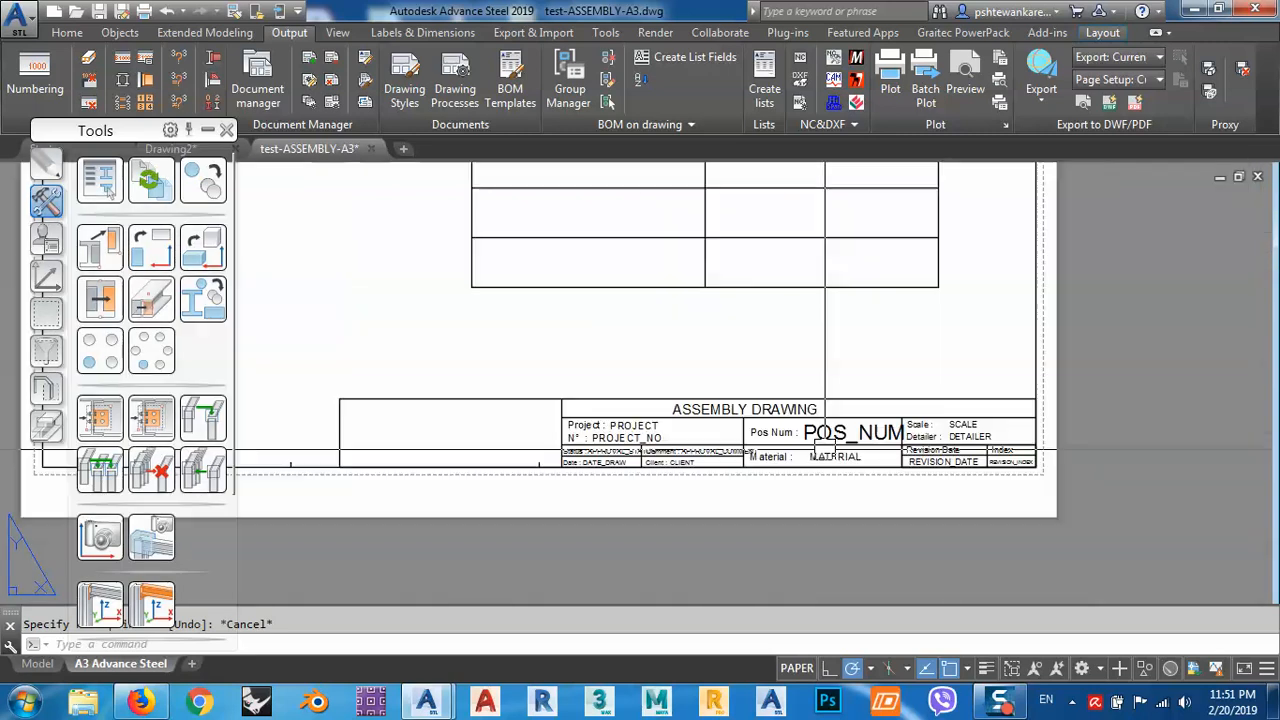
scroll(873, 421, up, 2)
click(800, 432)
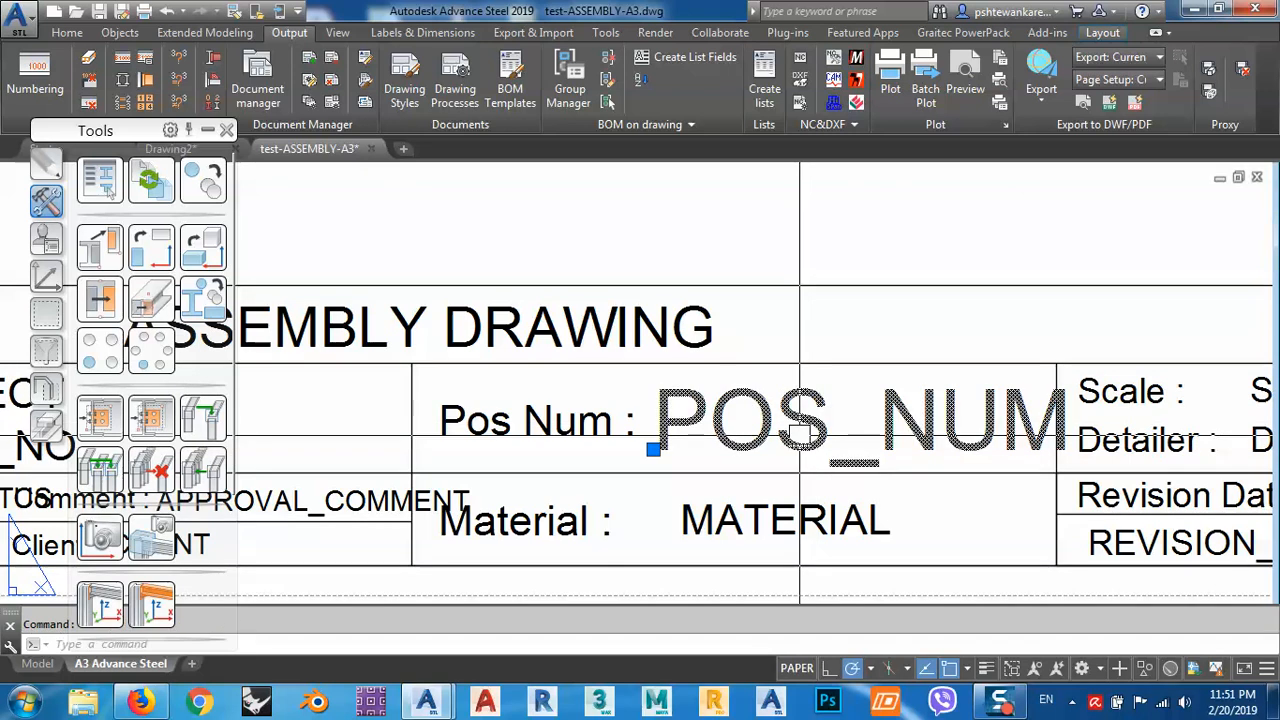
scroll(829, 449, down, 5)
click(829, 449)
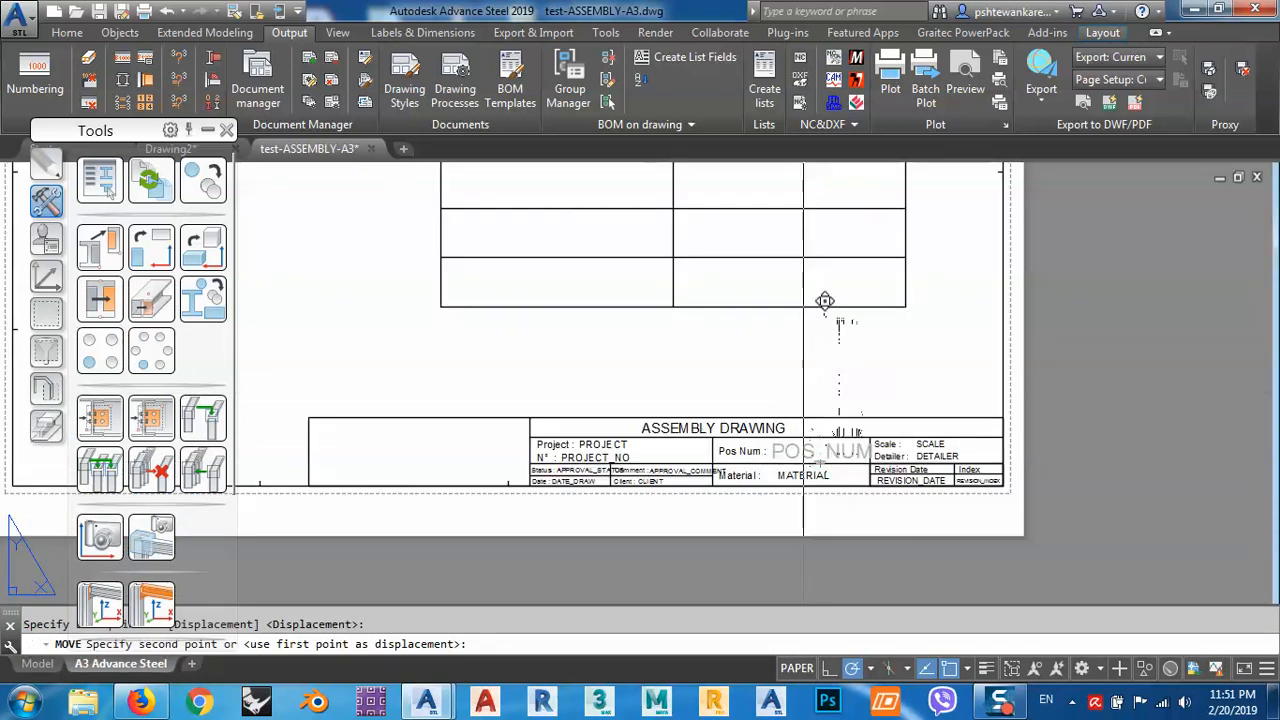
scroll(826, 297, up, 4)
scroll(714, 267, up, 4)
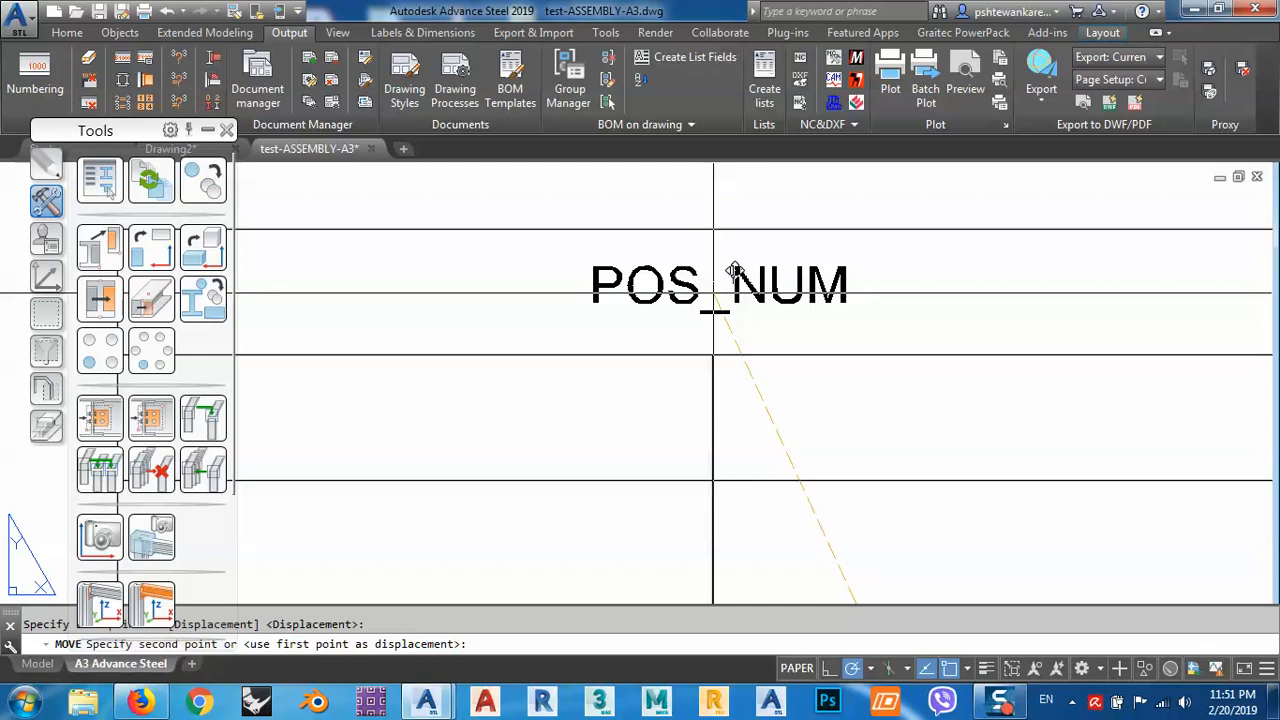
click(714, 286)
Examine the remaining attributes in the old title block and compare them with the empty cells of the new table.
scroll(714, 286, down, 6)
scroll(731, 429, up, 4)
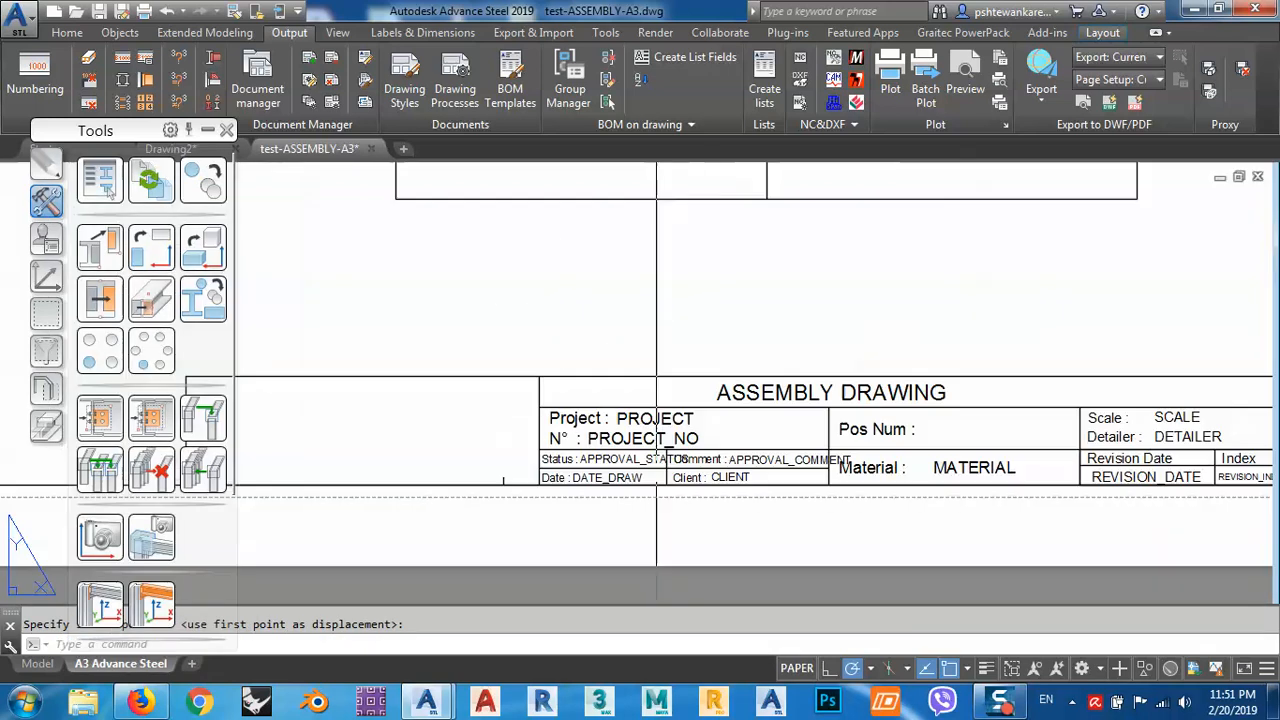
mouse_move(694, 308)
middle_down()
mouse_move(737, 480)
mouse_move(797, 597)
middle_up()
scroll(623, 321, up, 2)
scroll(623, 321, down, 4)
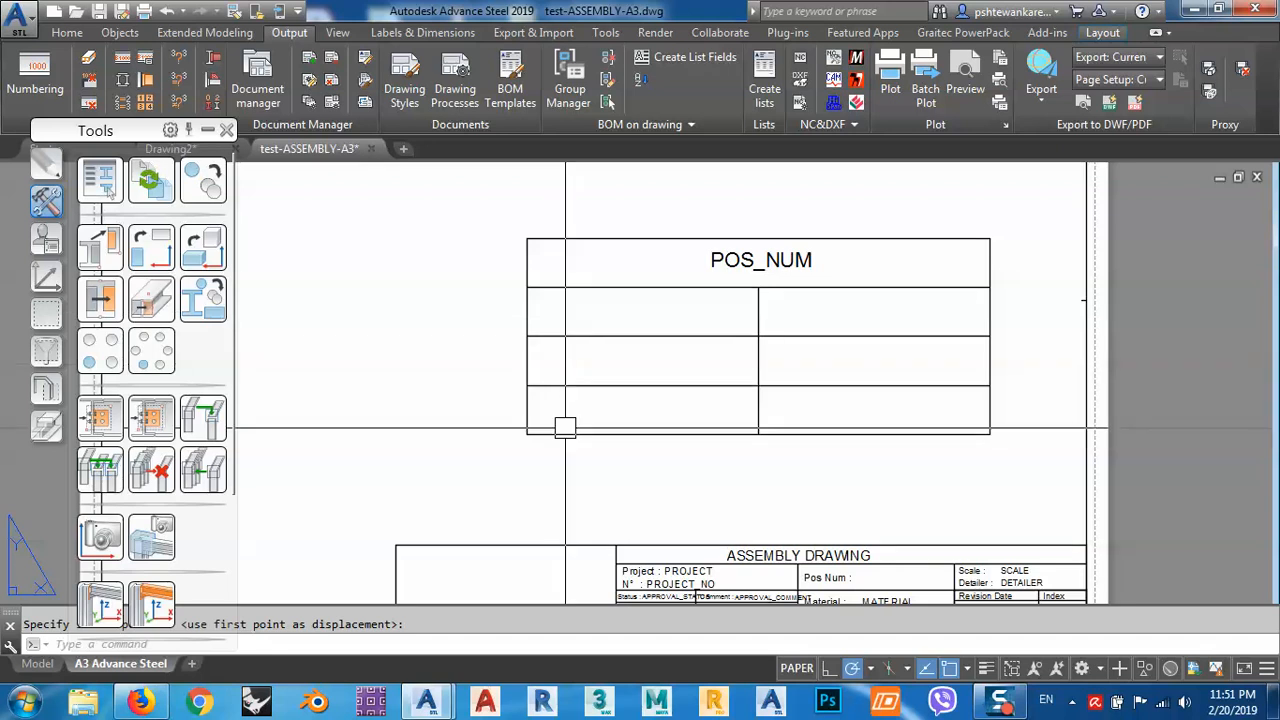
middle_drag(603, 417, 611, 331)
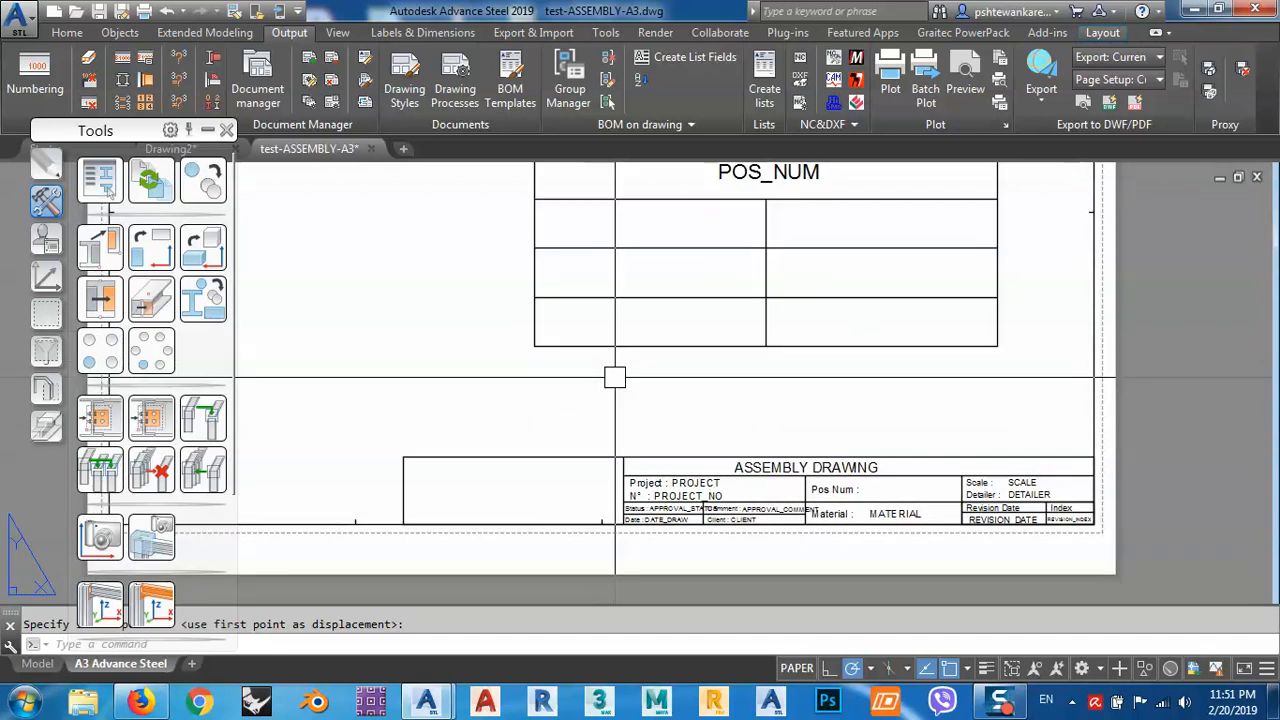
scroll(748, 493, up, 1)
middle_drag(889, 549, 969, 483)
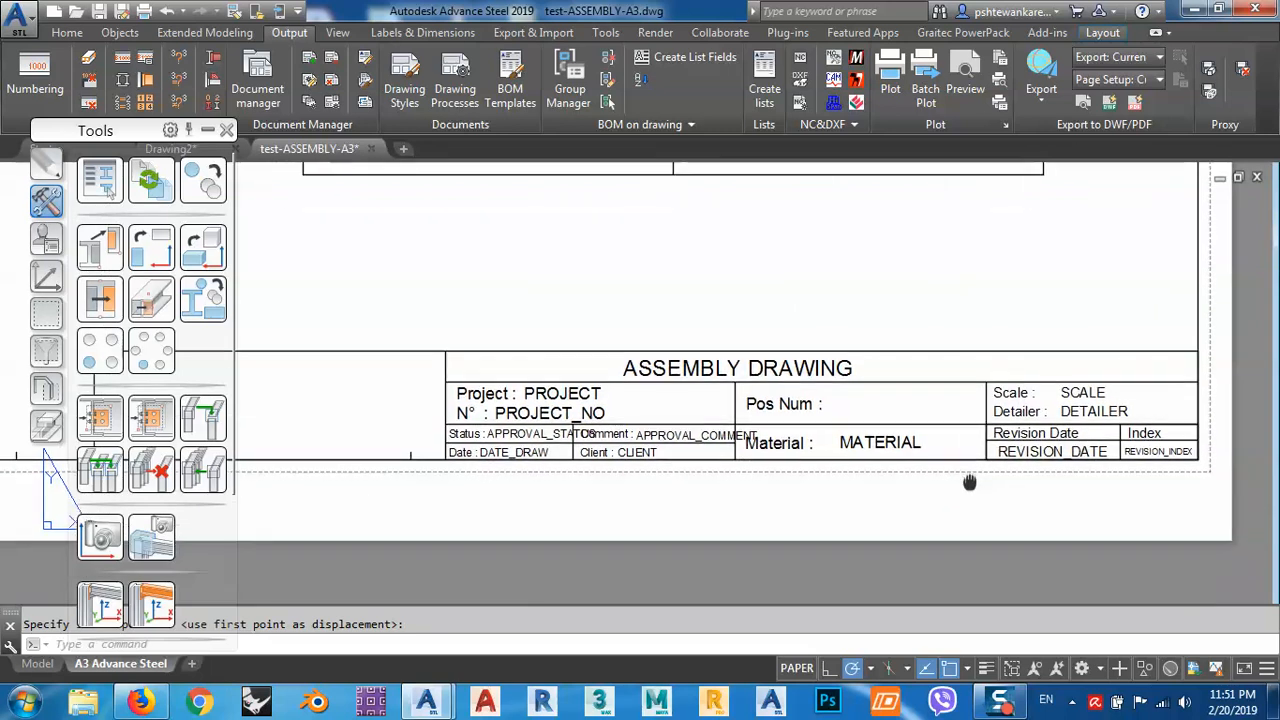
scroll(631, 494, up, 4)
scroll(723, 451, up, 1)
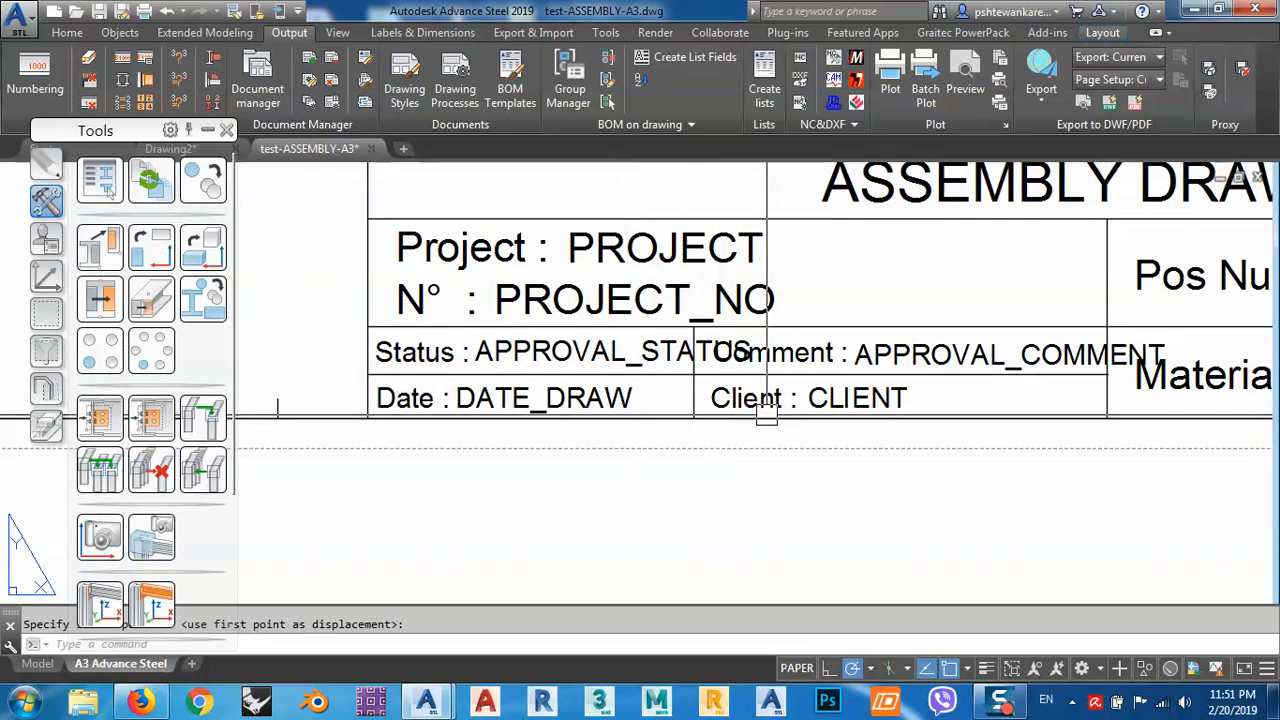
Move the "Client :" label and its CLIENT attribute into the left cell of the new table's second row.
middle_drag(825, 427, 730, 515)
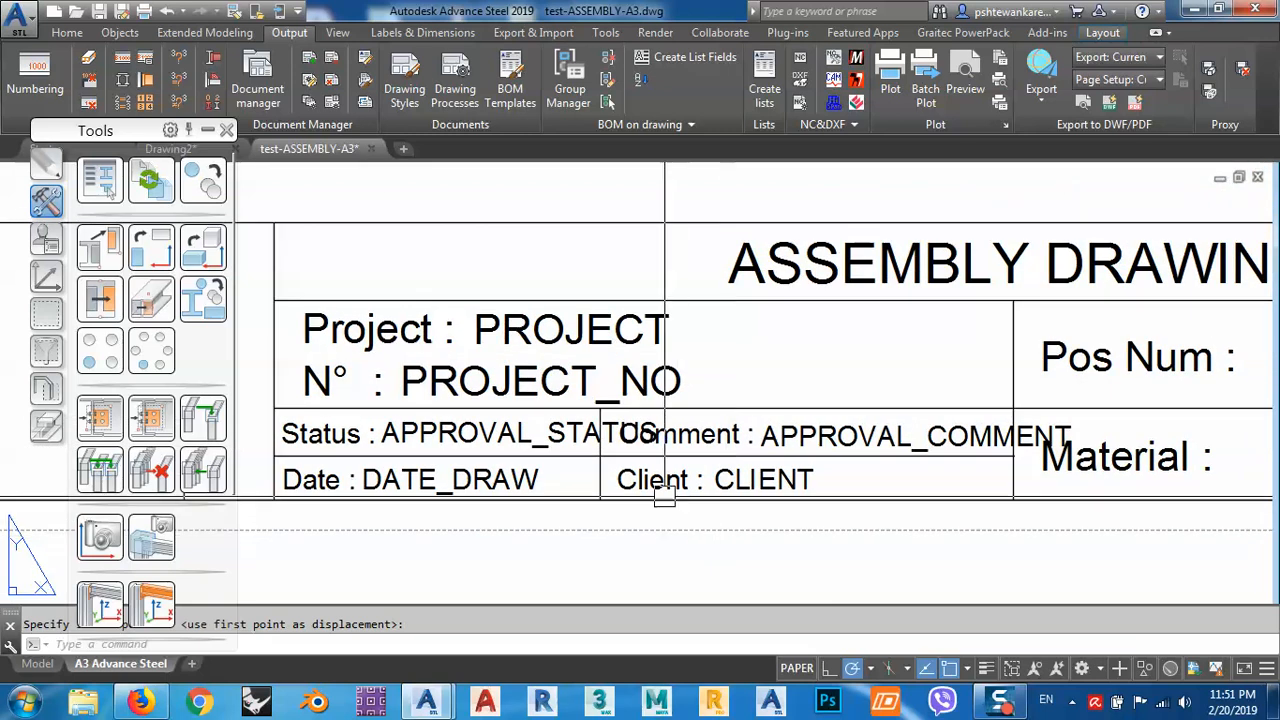
scroll(663, 485, up, 3)
key(Escape)
click(764, 459)
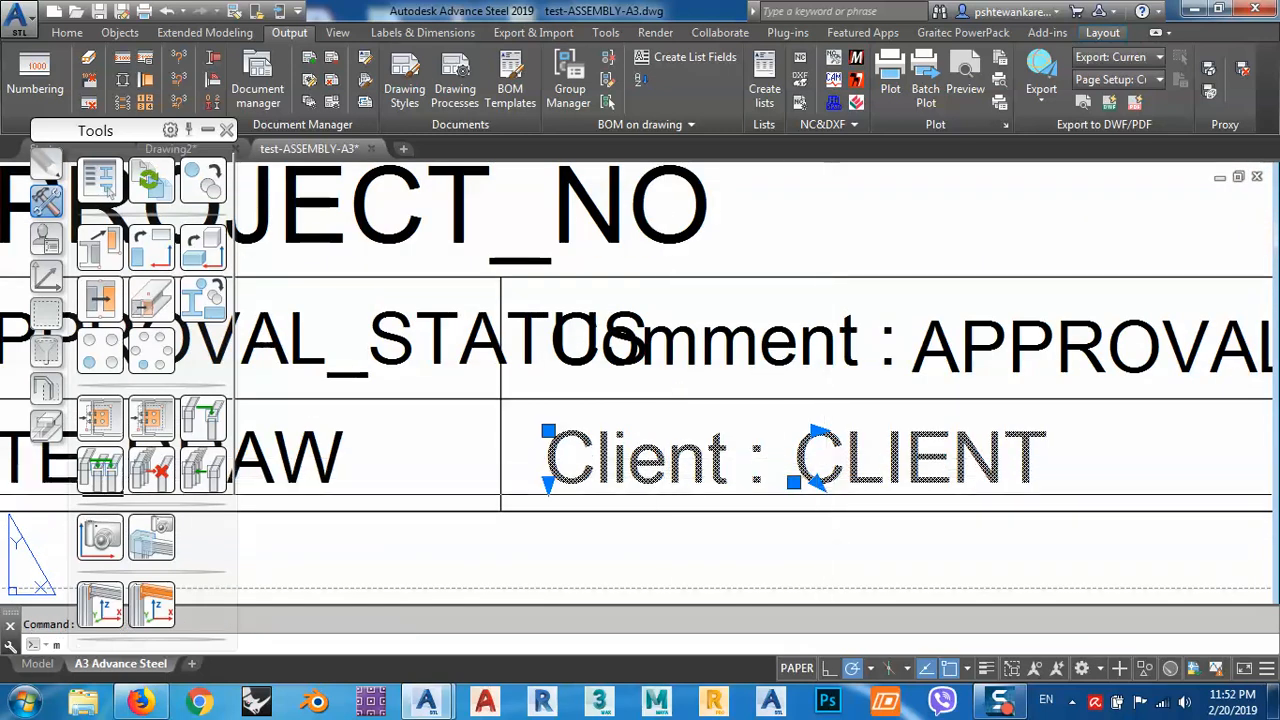
text(m)
key(Return)
click(828, 510)
scroll(797, 535, down, 5)
middle_drag(793, 346, 803, 515)
middle_drag(730, 338, 763, 508)
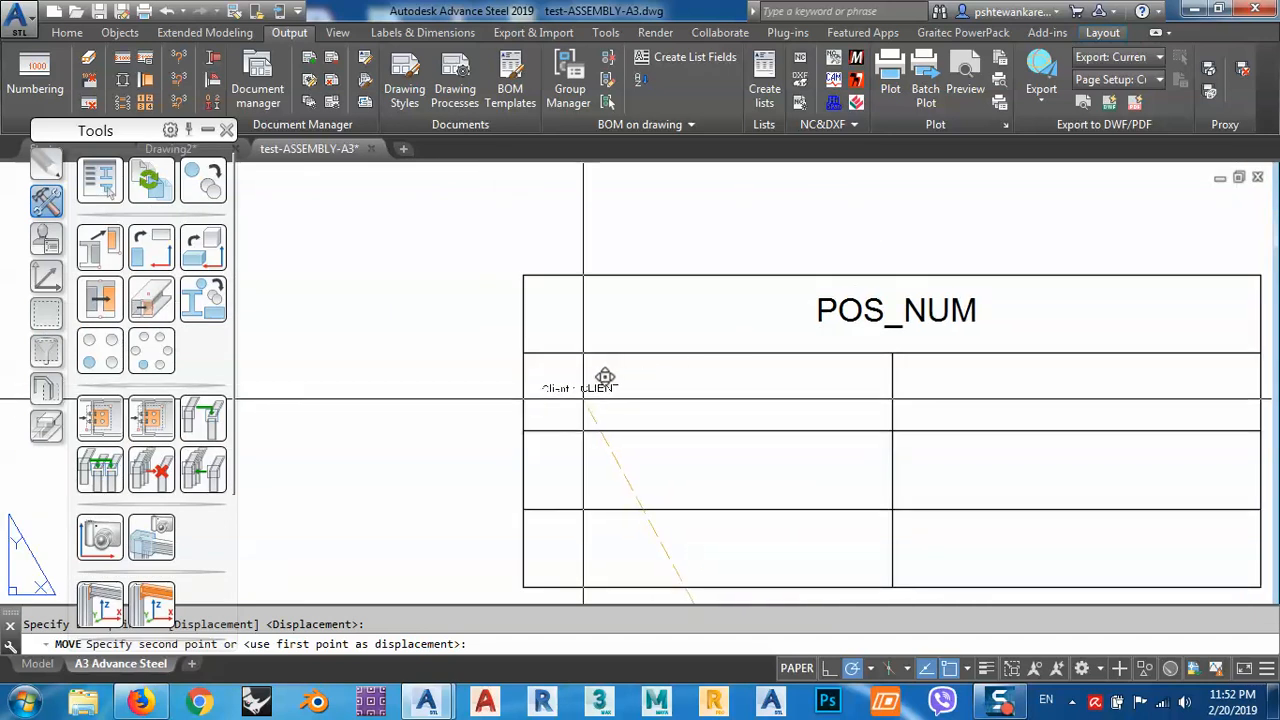
click(585, 397)
scroll(595, 390, up, 2)
scroll(597, 387, up, 2)
scroll(601, 385, down, 3)
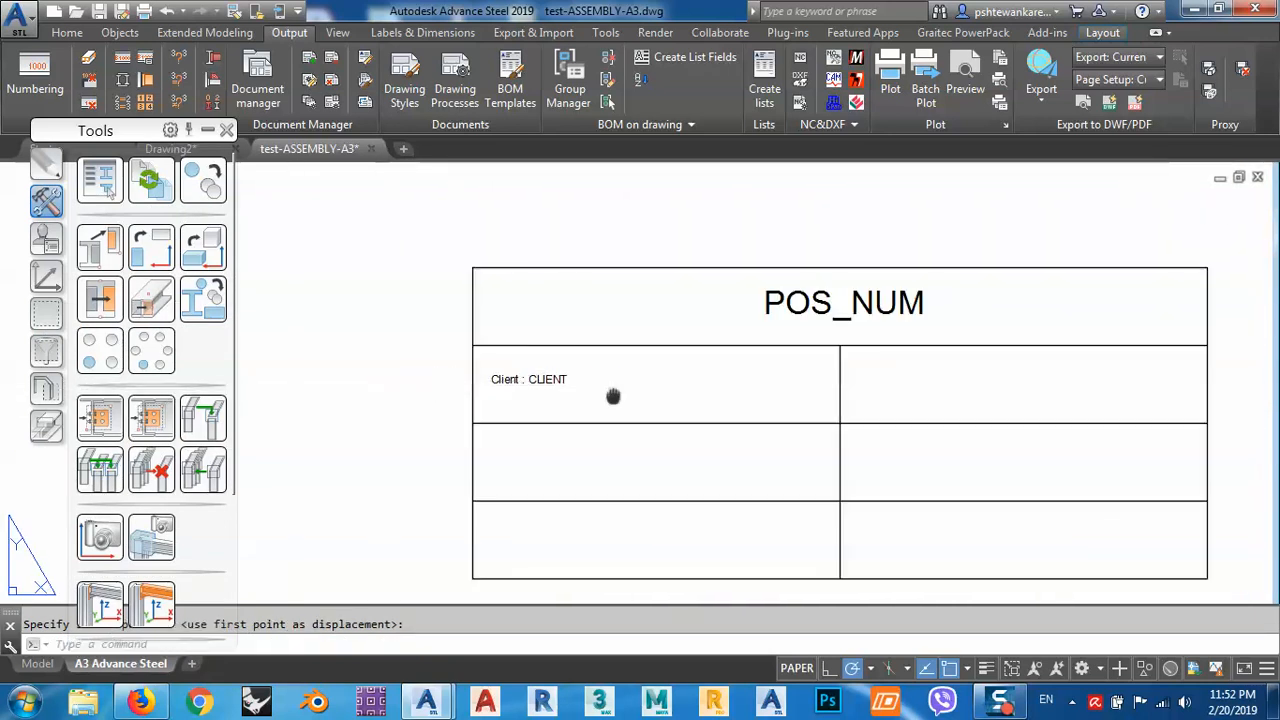
middle_drag(608, 397, 623, 277)
scroll(575, 281, down, 3)
scroll(595, 285, up, 3)
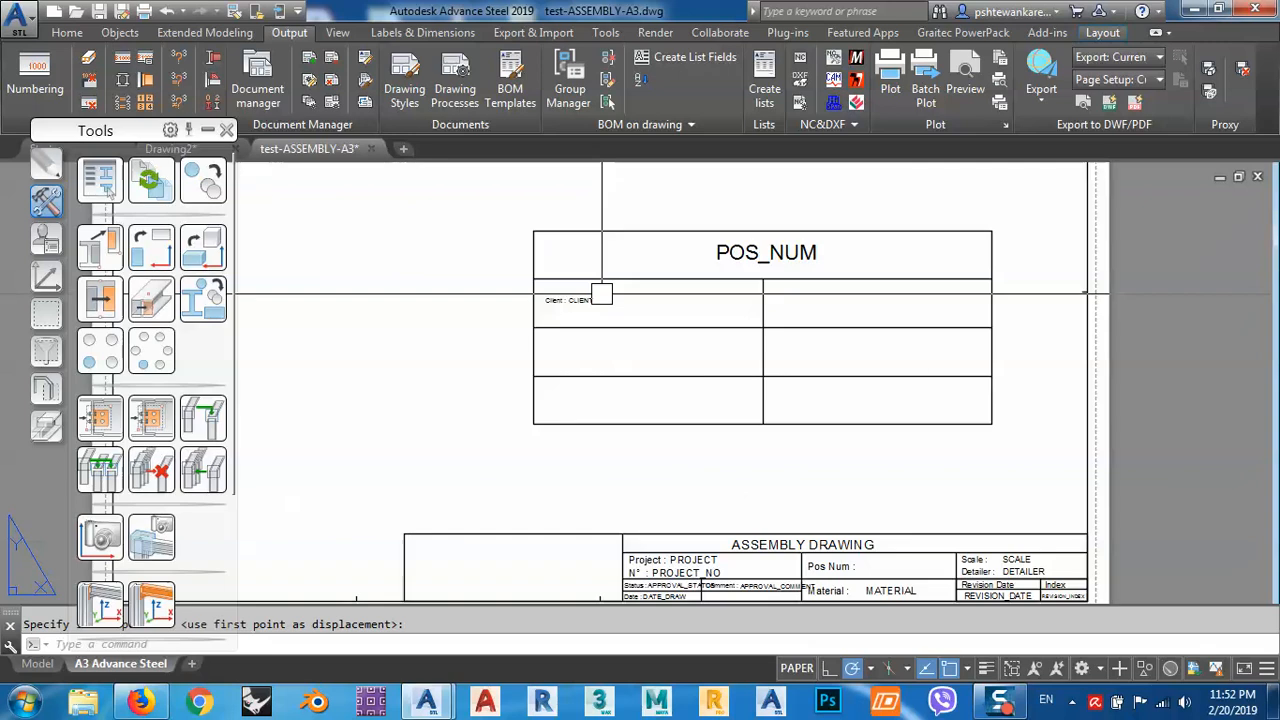
scroll(665, 315, down, 3)
scroll(676, 329, up, 3)
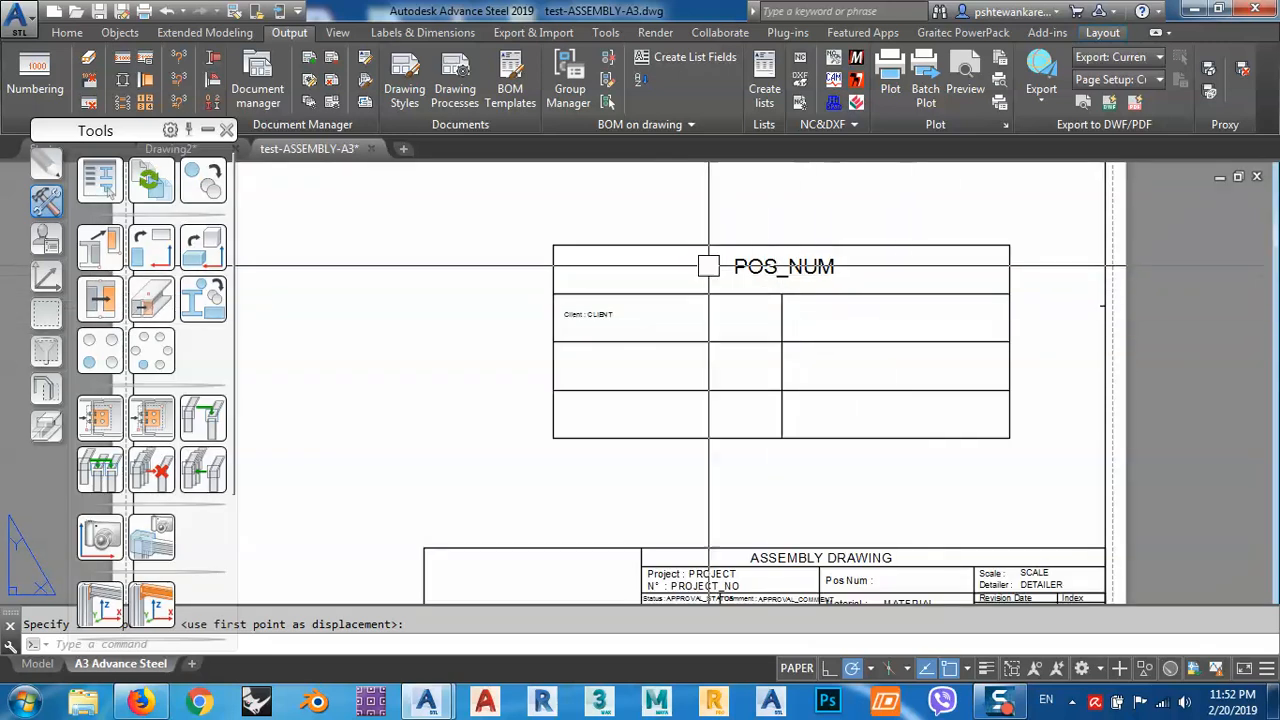
scroll(575, 318, up, 3)
scroll(609, 329, down, 4)
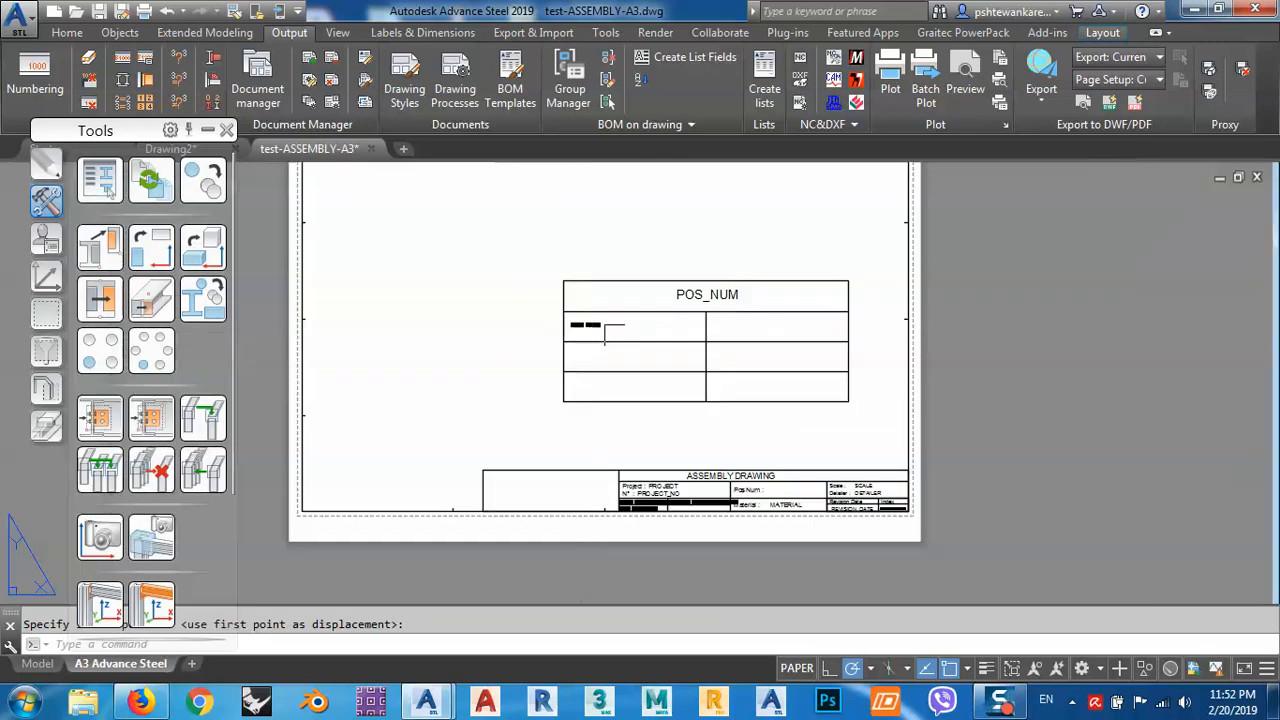
scroll(620, 335, up, 3)
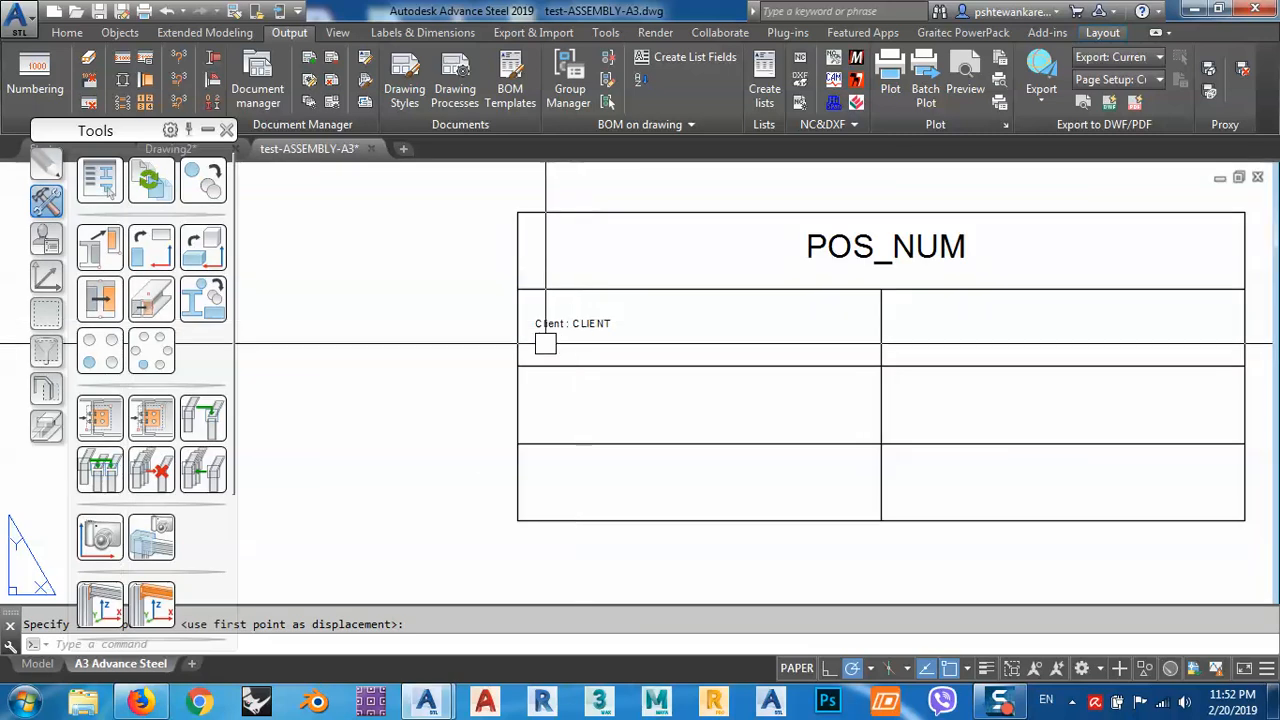
Set the text height of the "Client :" label in the new table to 5.
scroll(550, 330, up, 4)
key(Escape)
click(710, 302)
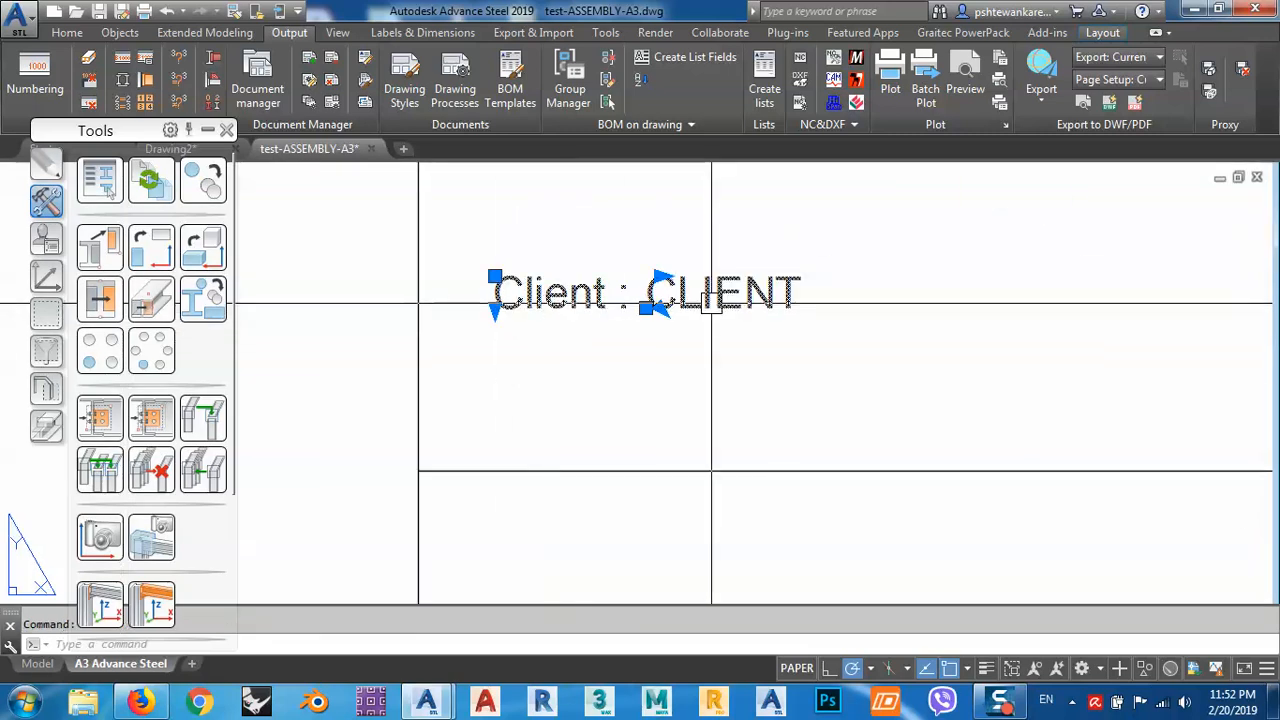
text(p)
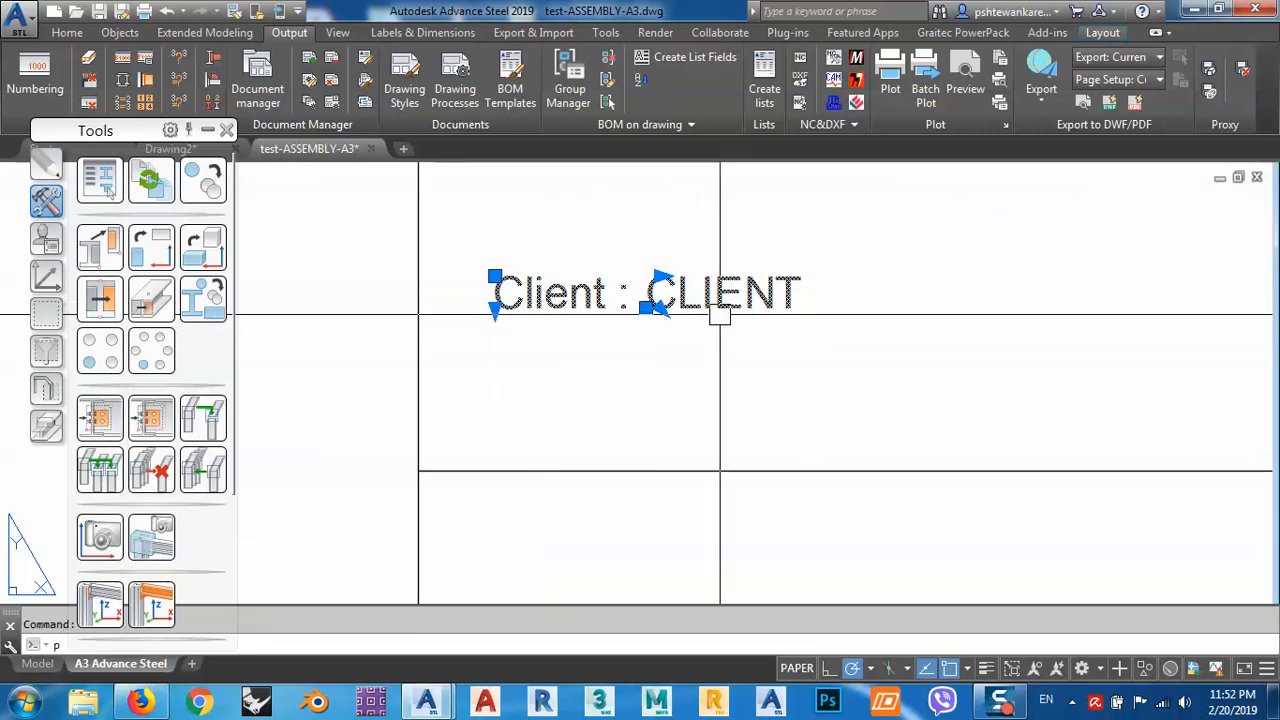
text(r)
key(Return)
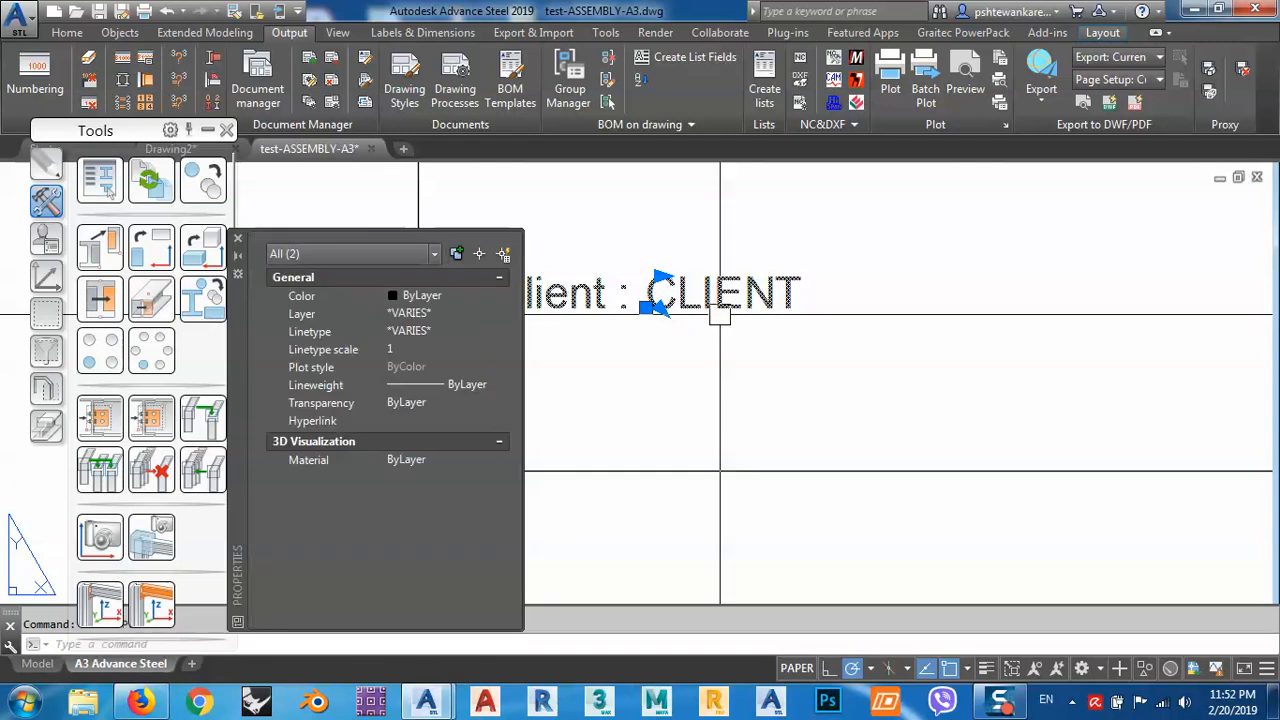
middle_drag(691, 378, 905, 403)
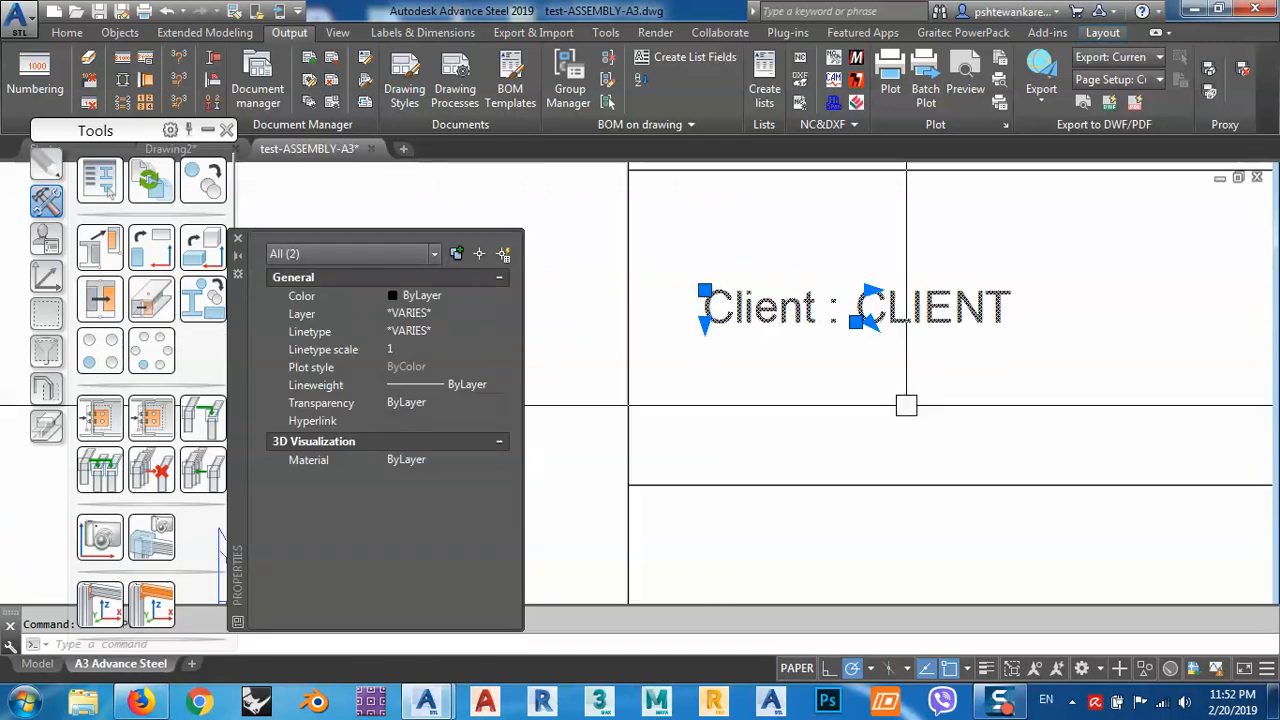
key(Escape)
click(860, 306)
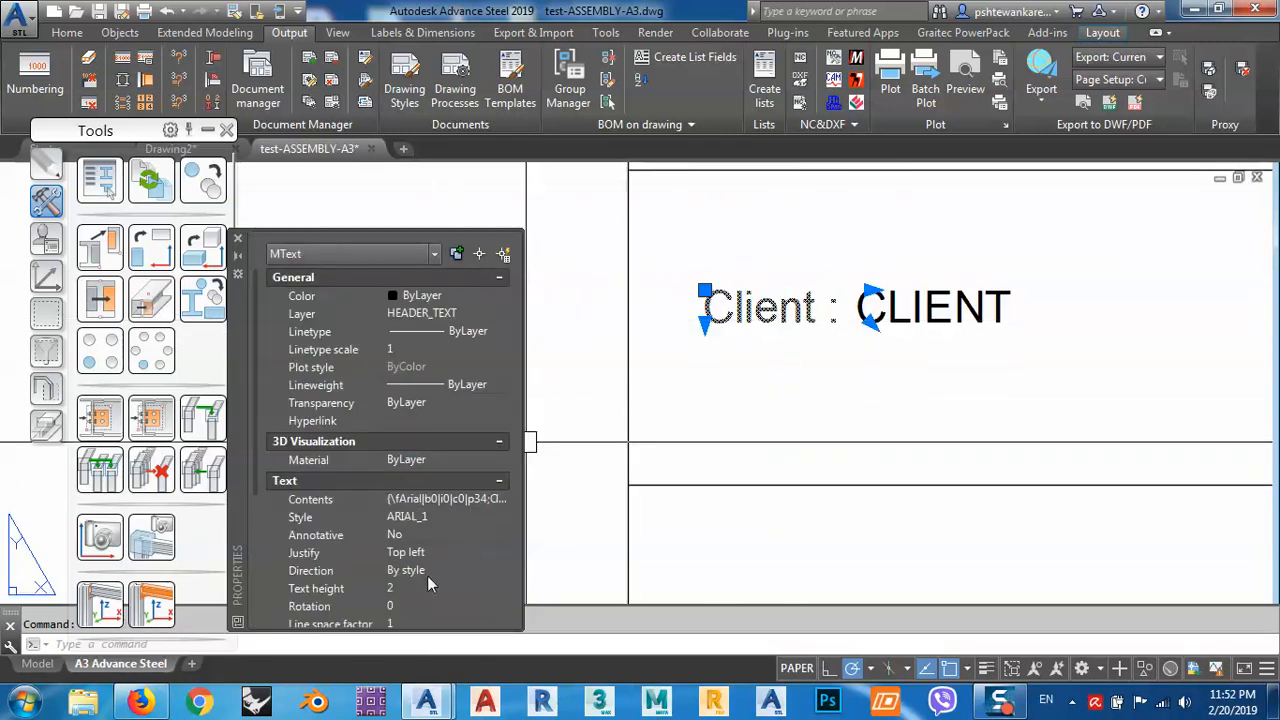
click(405, 588)
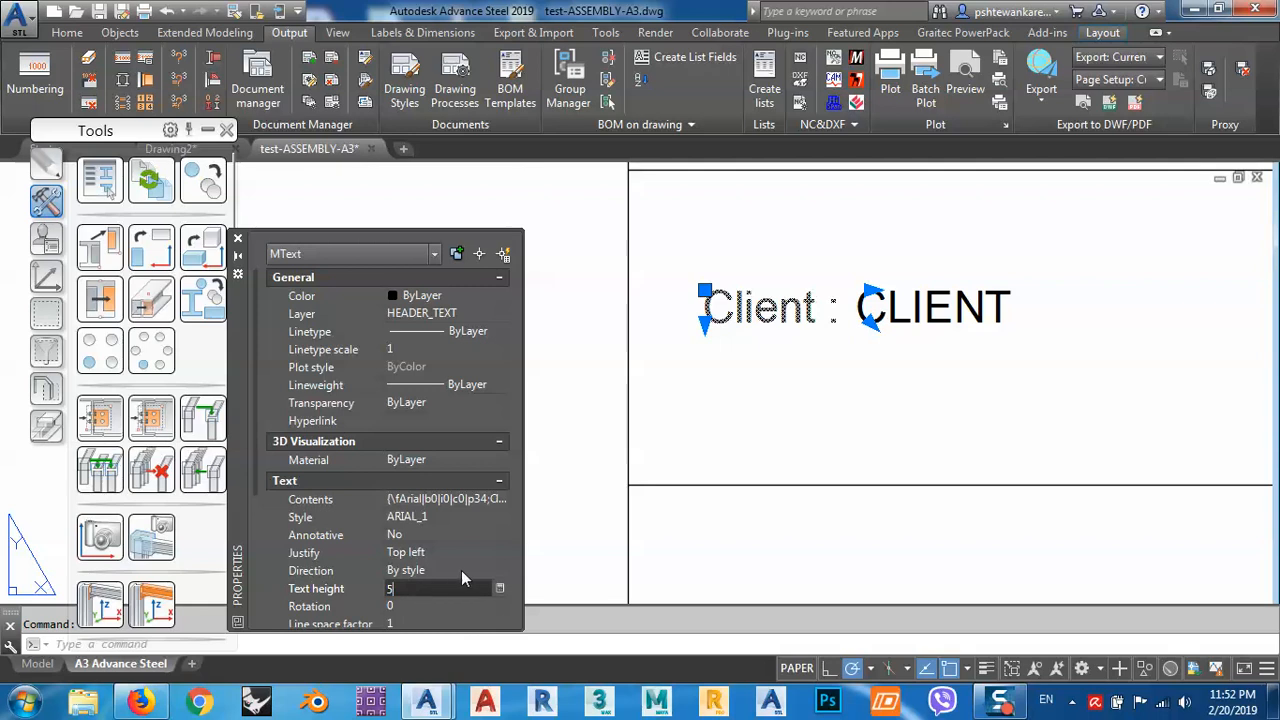
key(Tab)
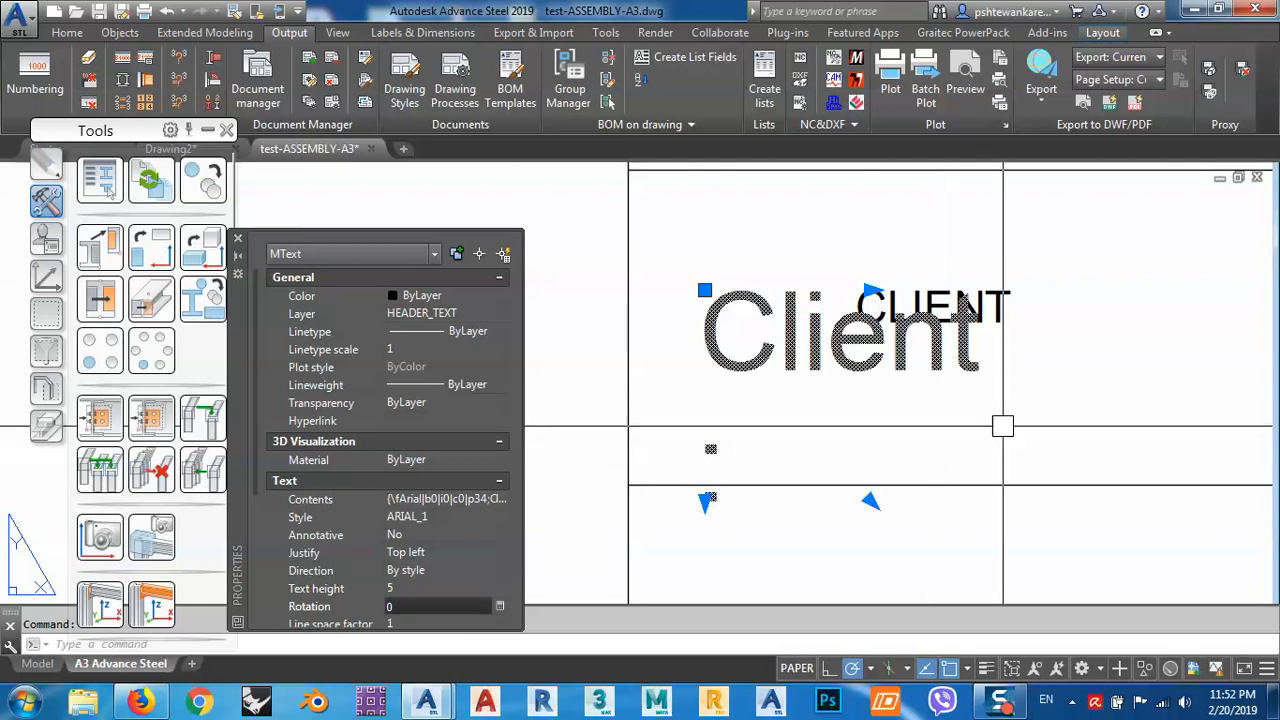
Widen the "Client :" label's text box so the word and its colon fit on one line.
click(781, 311)
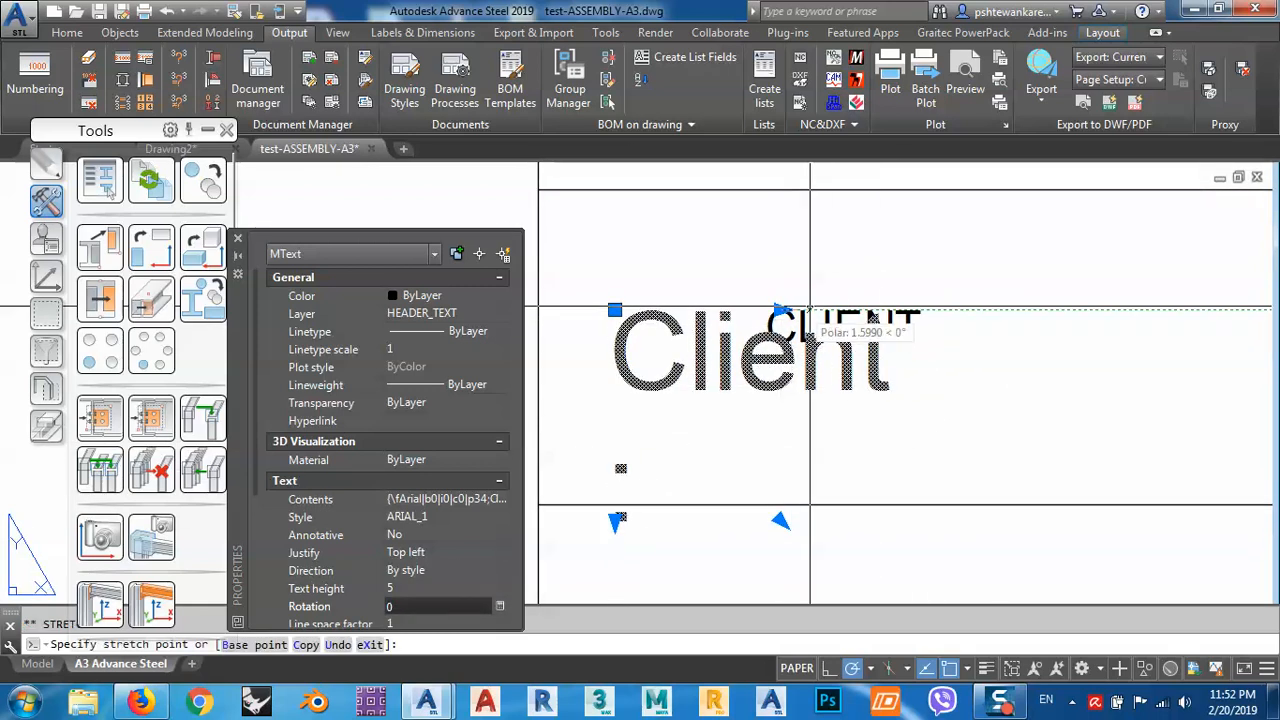
click(965, 308)
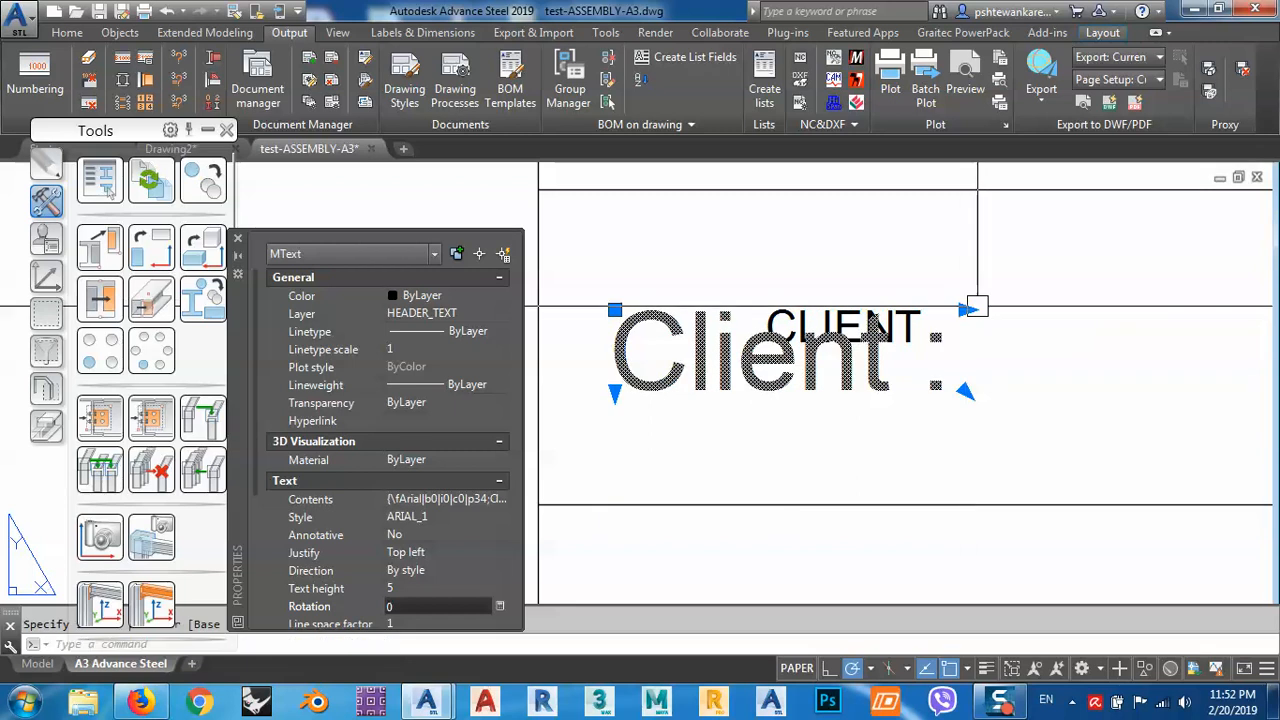
key(Escape)
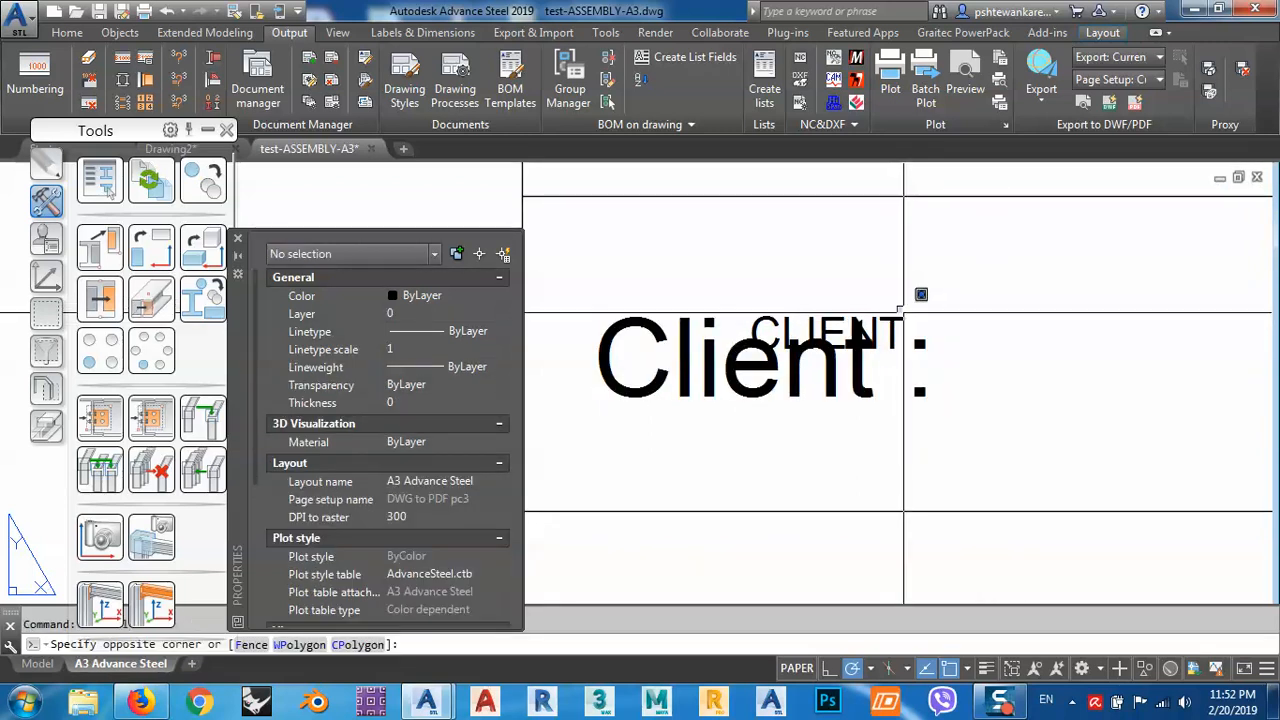
Set the height of the CLIENT attribute to 5.
click(893, 320)
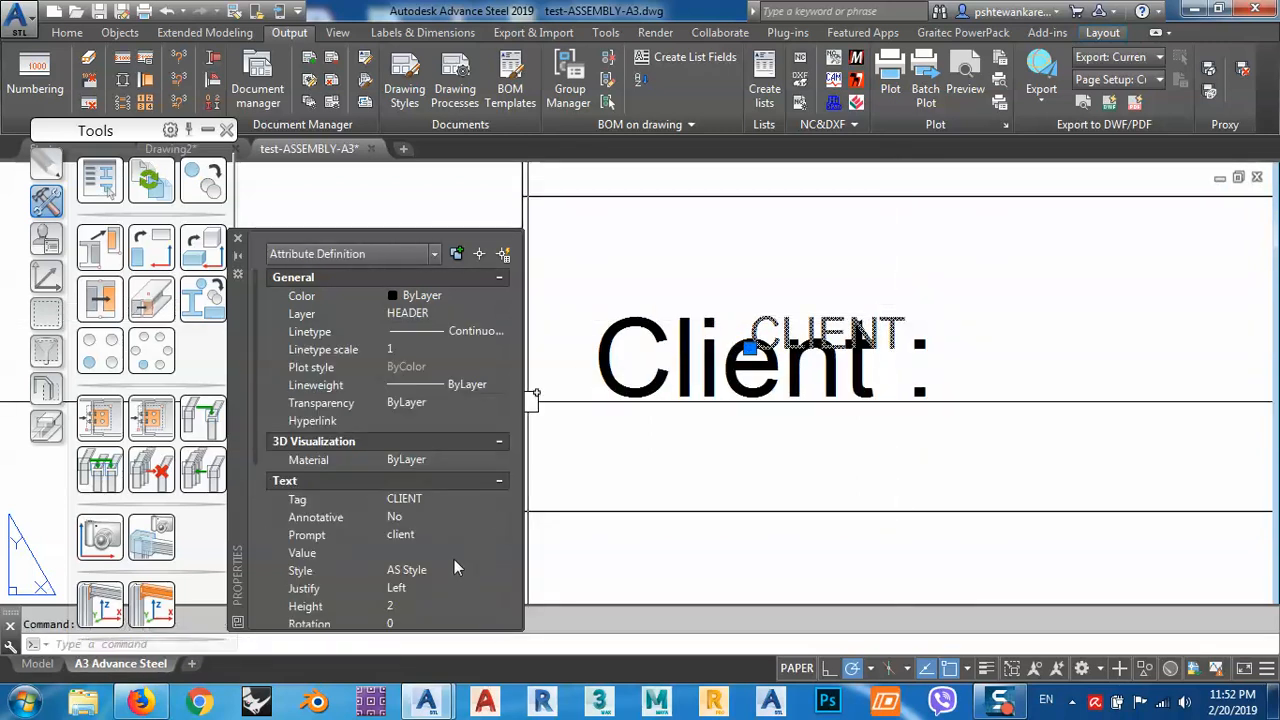
key(Return)
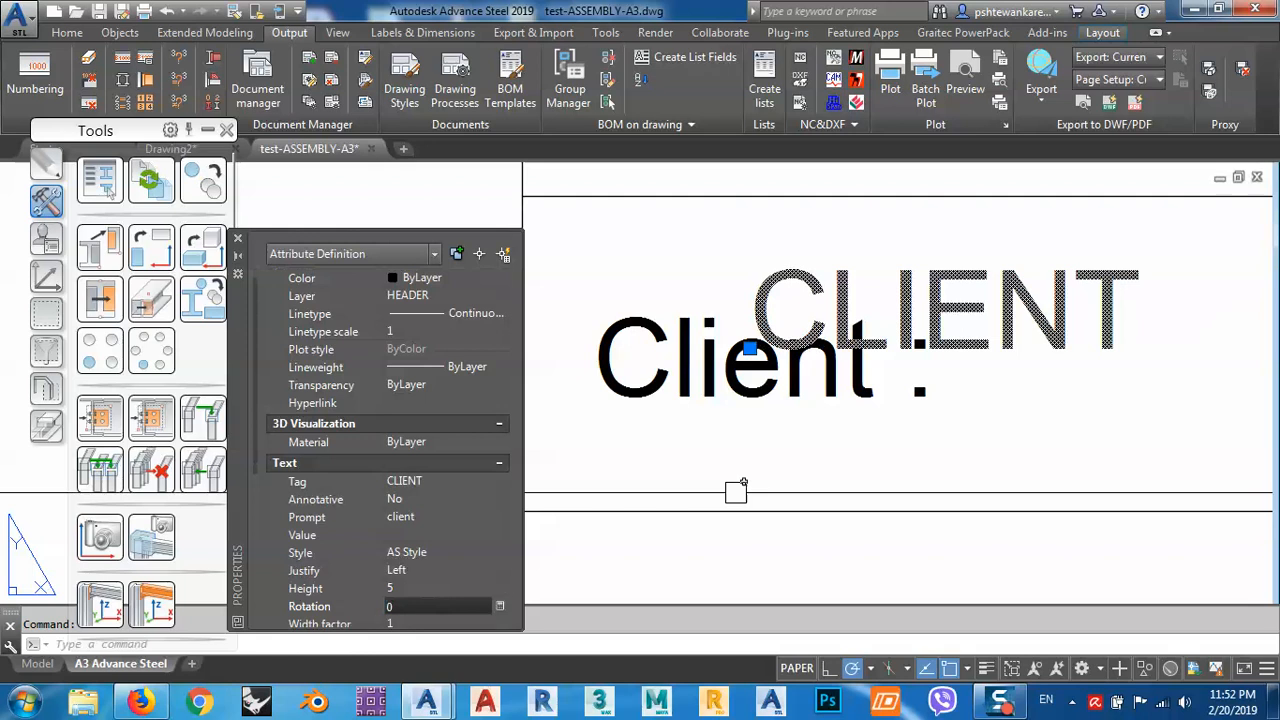
key(Escape)
Move the enlarged CLIENT attribute directly to the right of the "Client :" label.
click(929, 293)
scroll(881, 305, down, 5)
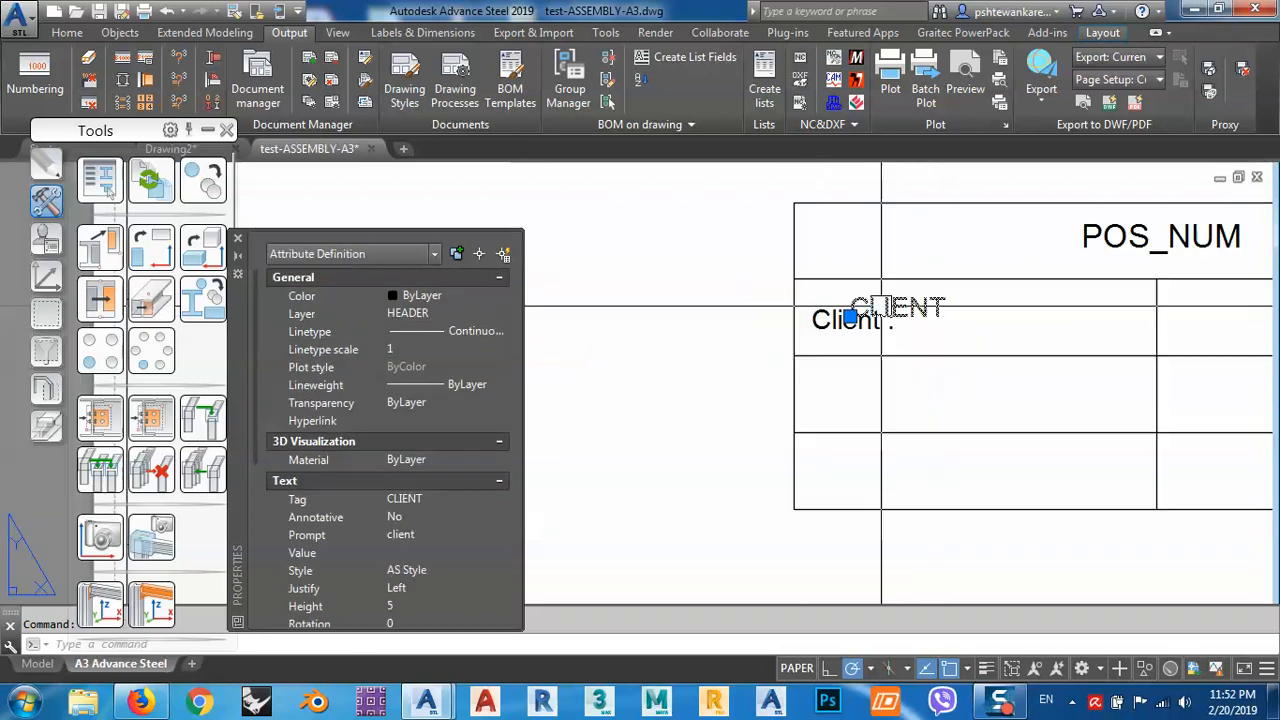
middle_drag(953, 346, 866, 360)
text(m)
key(Return)
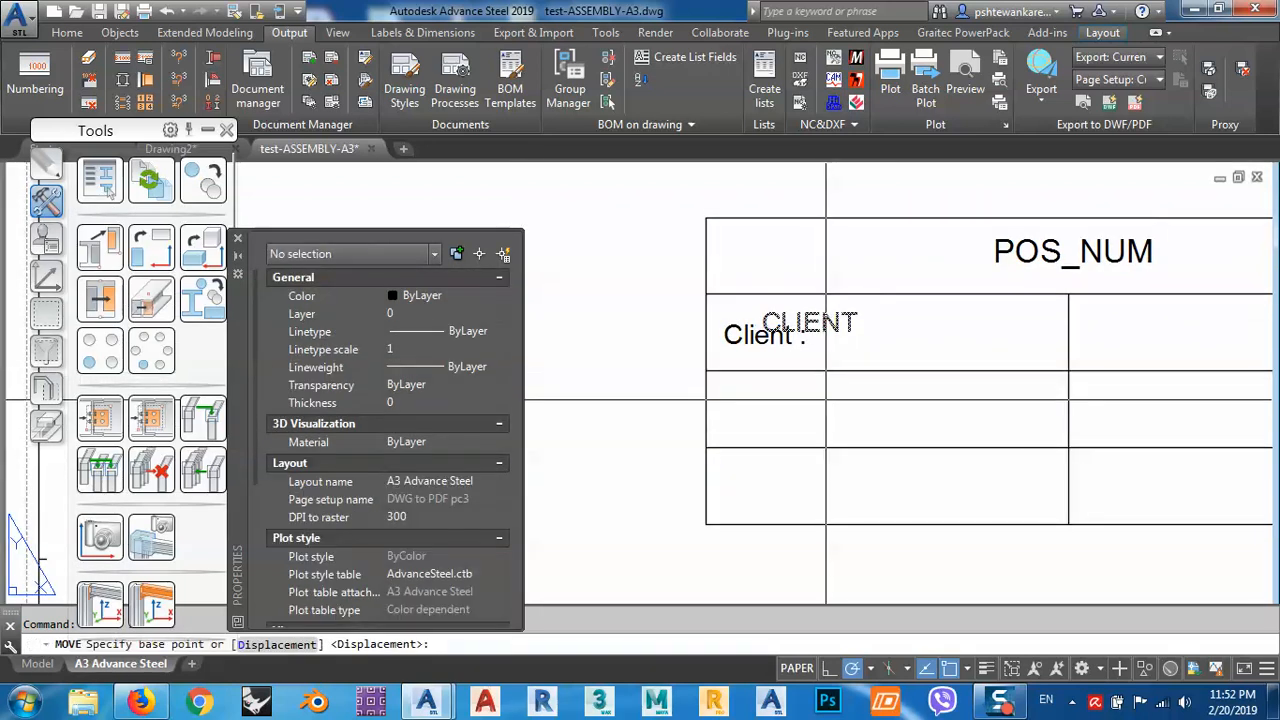
click(849, 380)
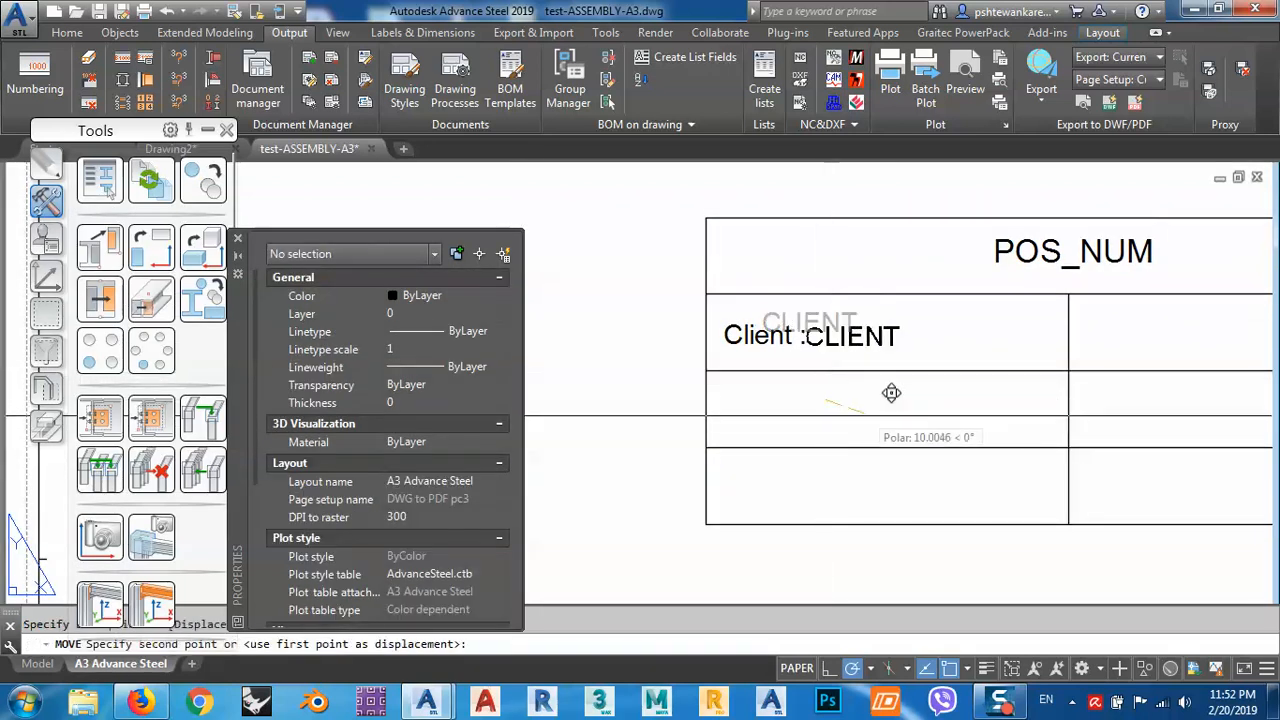
click(896, 394)
Adjust the CLIENT attribute vertically so it lines up with the "Client :" label.
scroll(830, 358, up, 5)
click(828, 306)
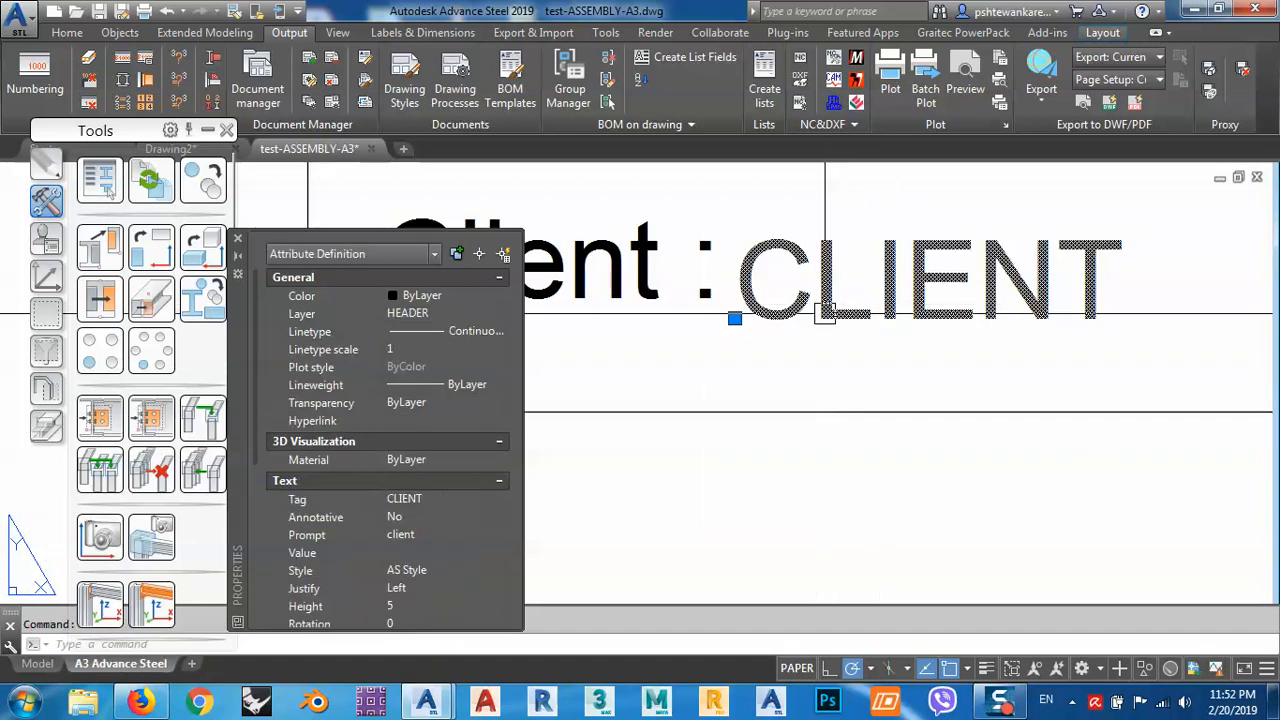
scroll(804, 350, down, 3)
middle_drag(996, 338, 963, 380)
key(Escape)
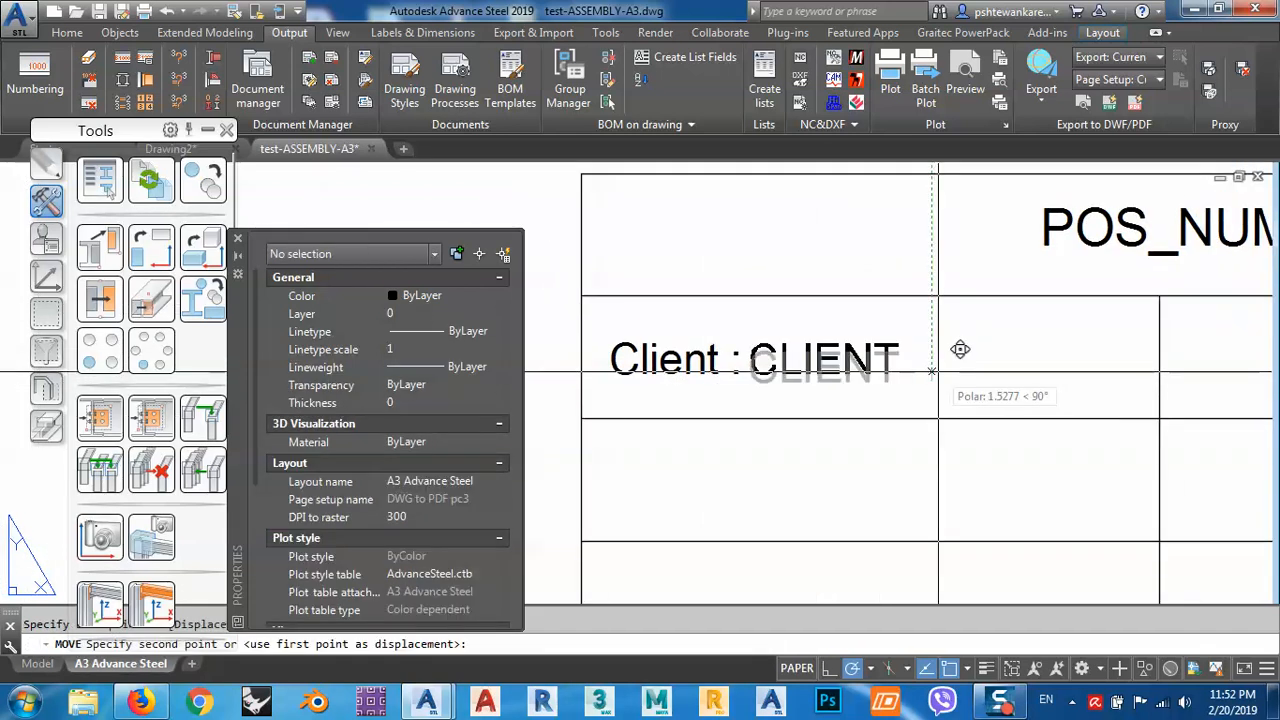
scroll(926, 377, up, 2)
click(830, 350)
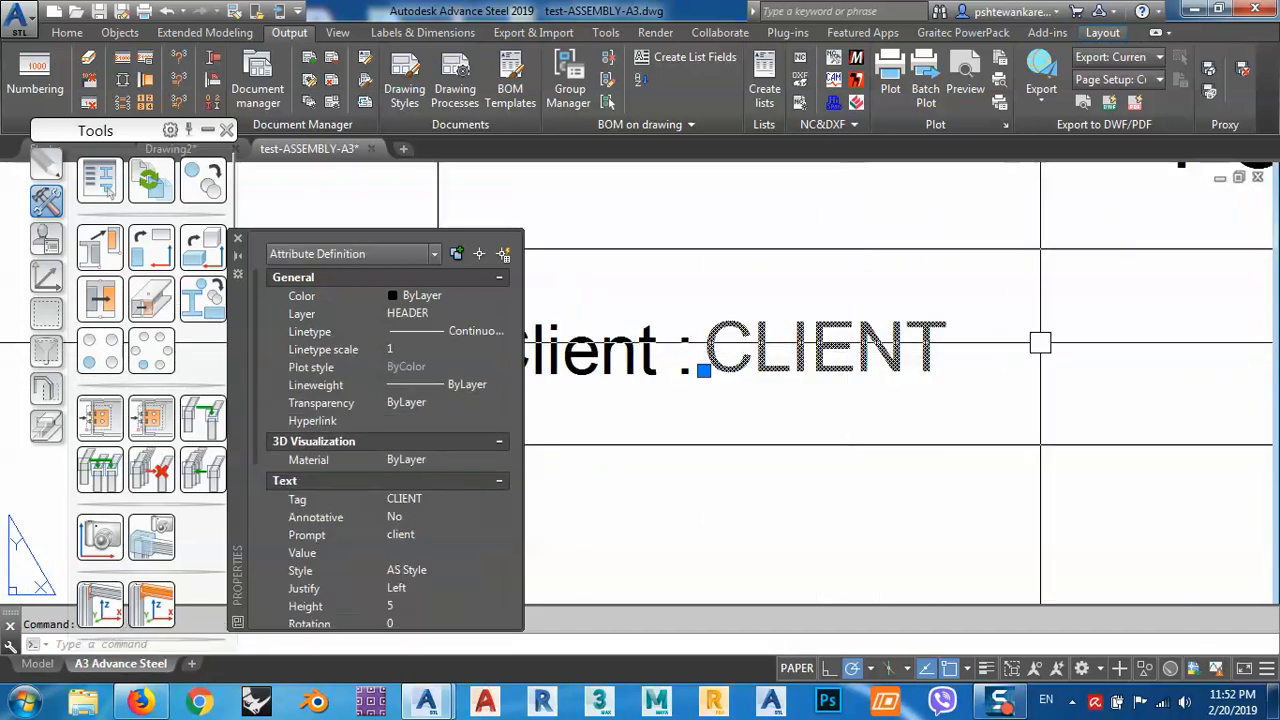
key(space)
click(1020, 347)
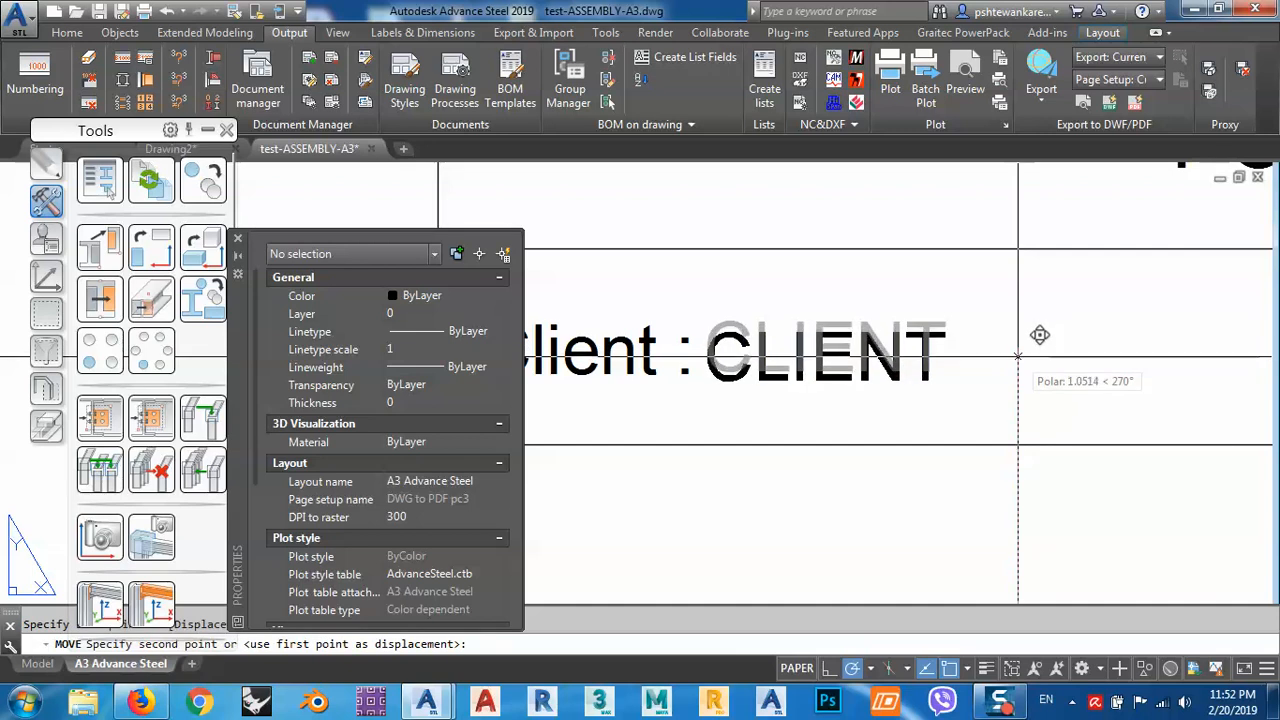
click(1020, 357)
Move the "Client :" label and CLIENT attribute together slightly upward by about 1.15 to center them in their cell.
middle_drag(983, 444, 1066, 440)
click(1029, 380)
click(694, 286)
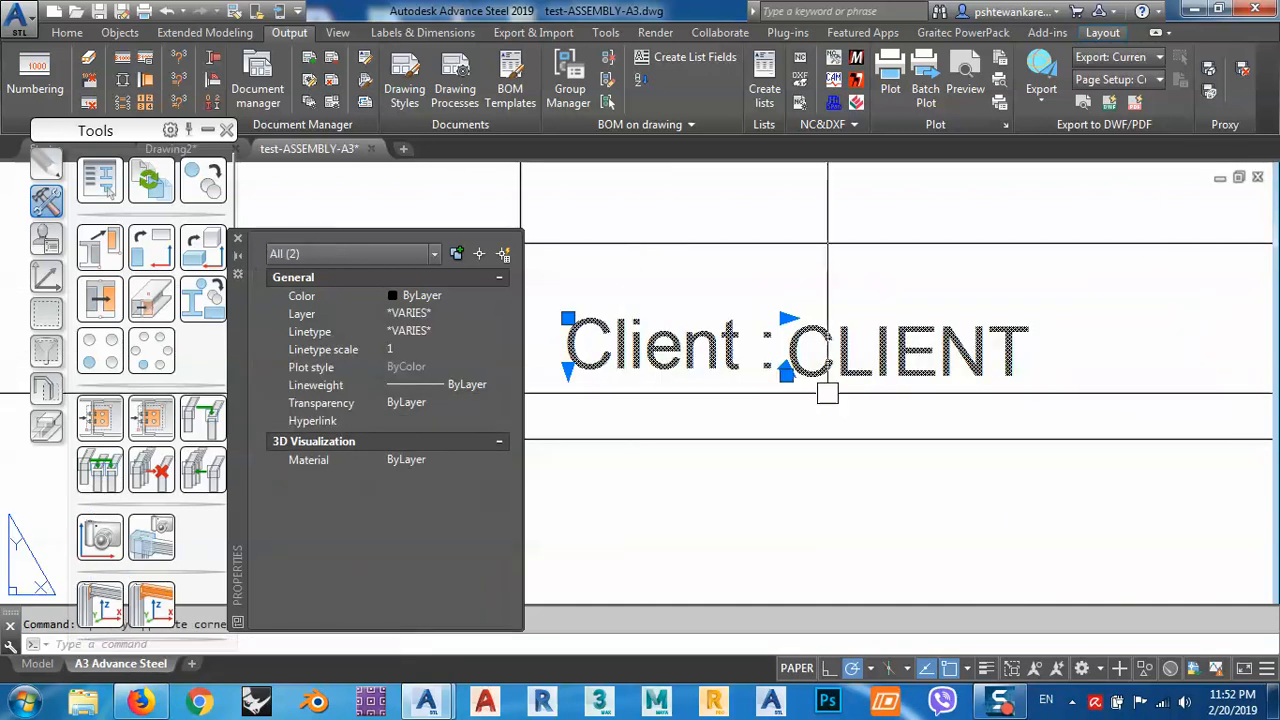
text(m)
key(space)
click(1120, 320)
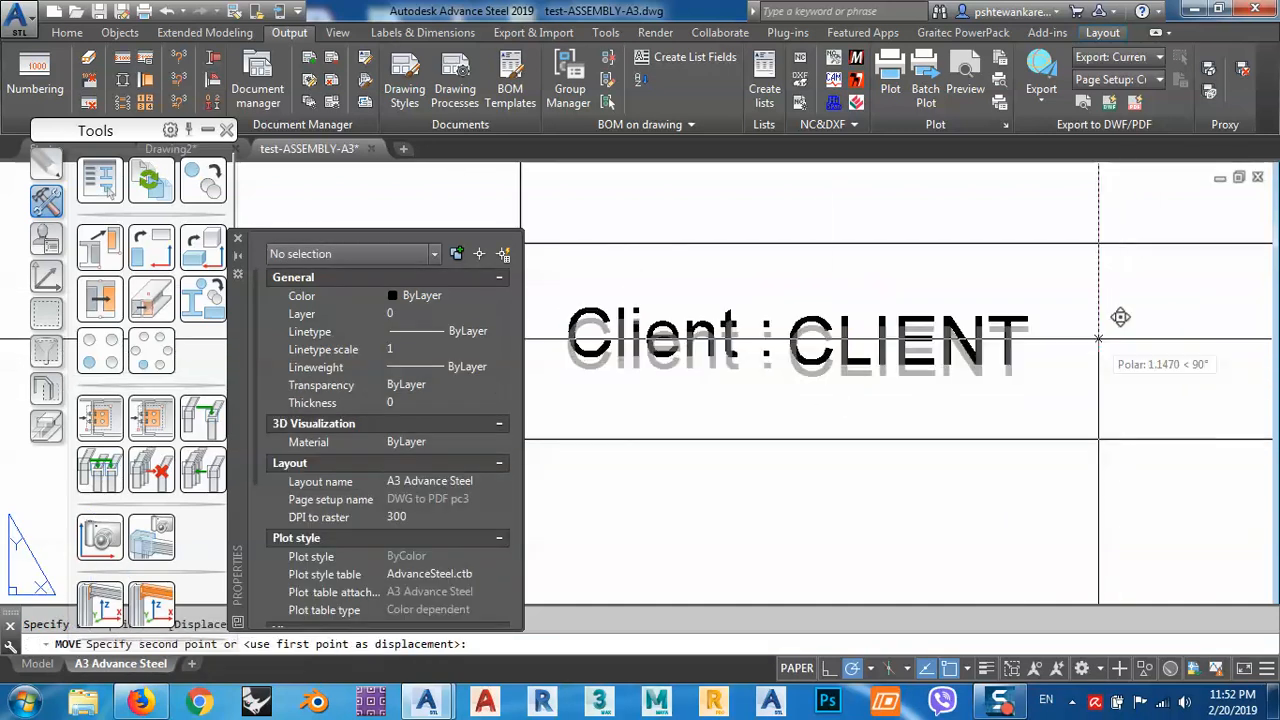
click(1120, 317)
Copy the "Client :" label and CLIENT attribute into the two left cells below, using the cell corners as reference points.
scroll(983, 303, down, 4)
click(1020, 298)
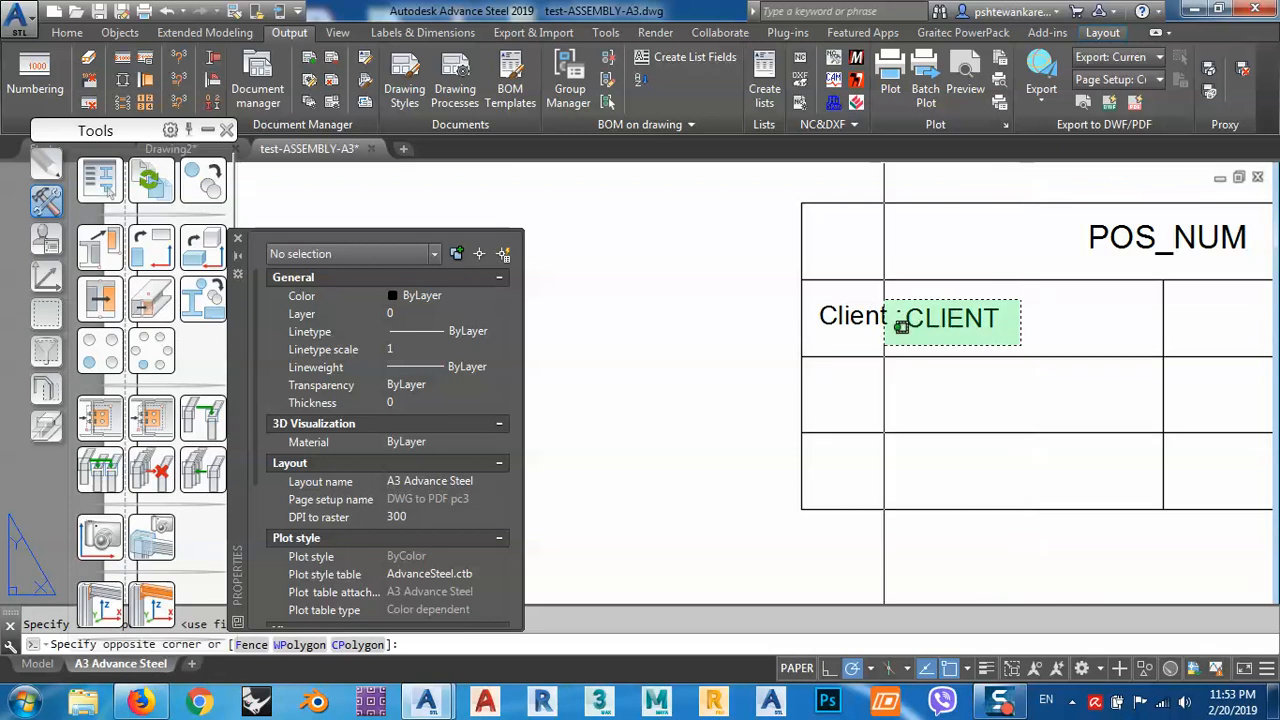
click(835, 336)
middle_drag(835, 336, 800, 355)
text(c)
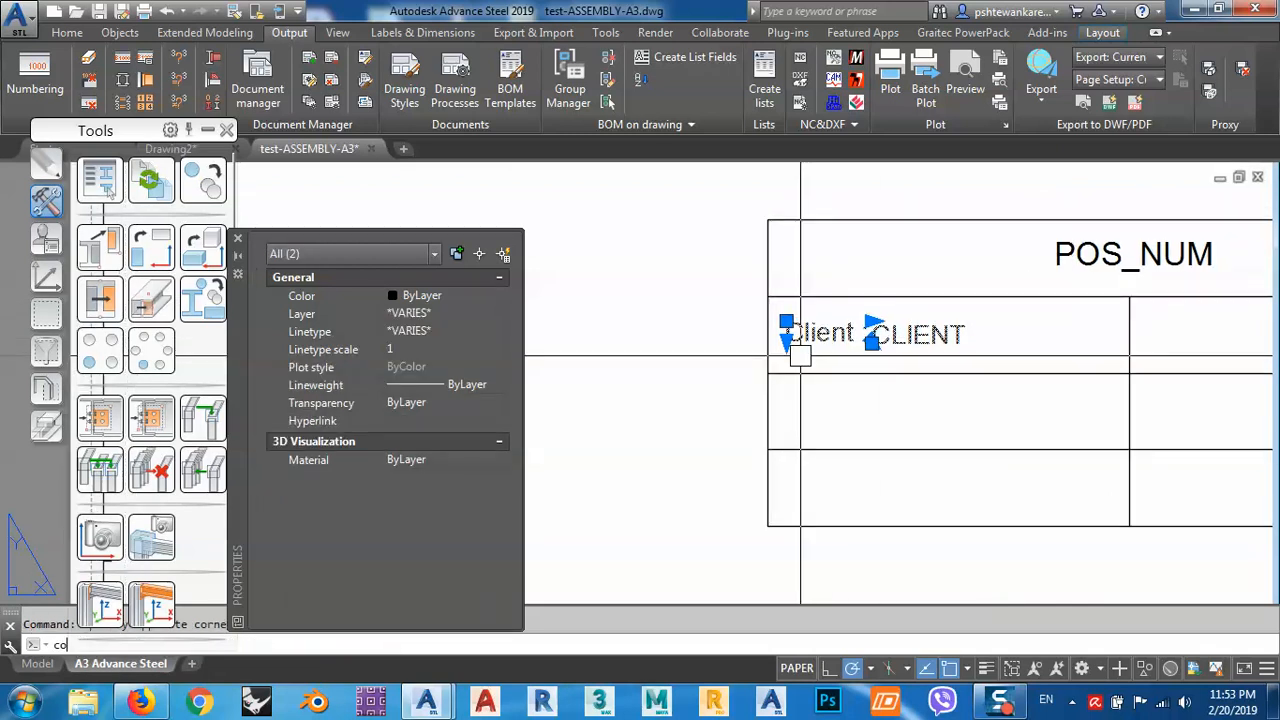
text(o)
key(space)
click(766, 298)
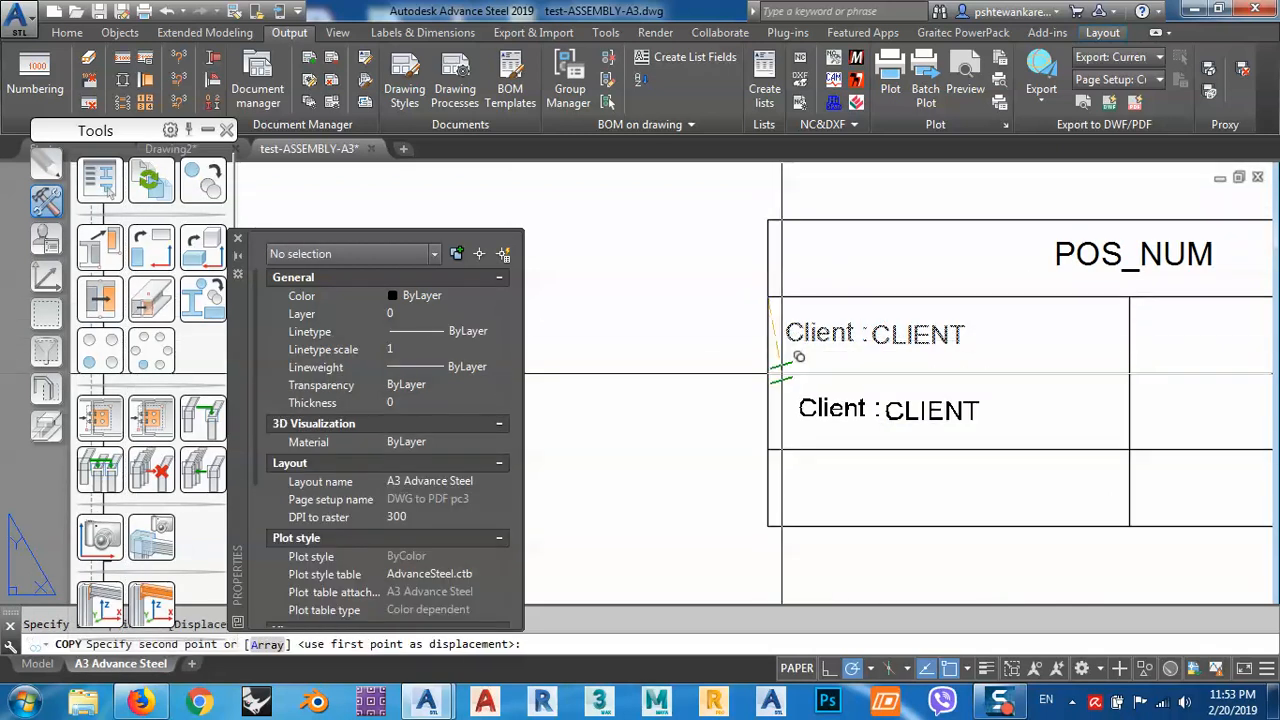
click(766, 374)
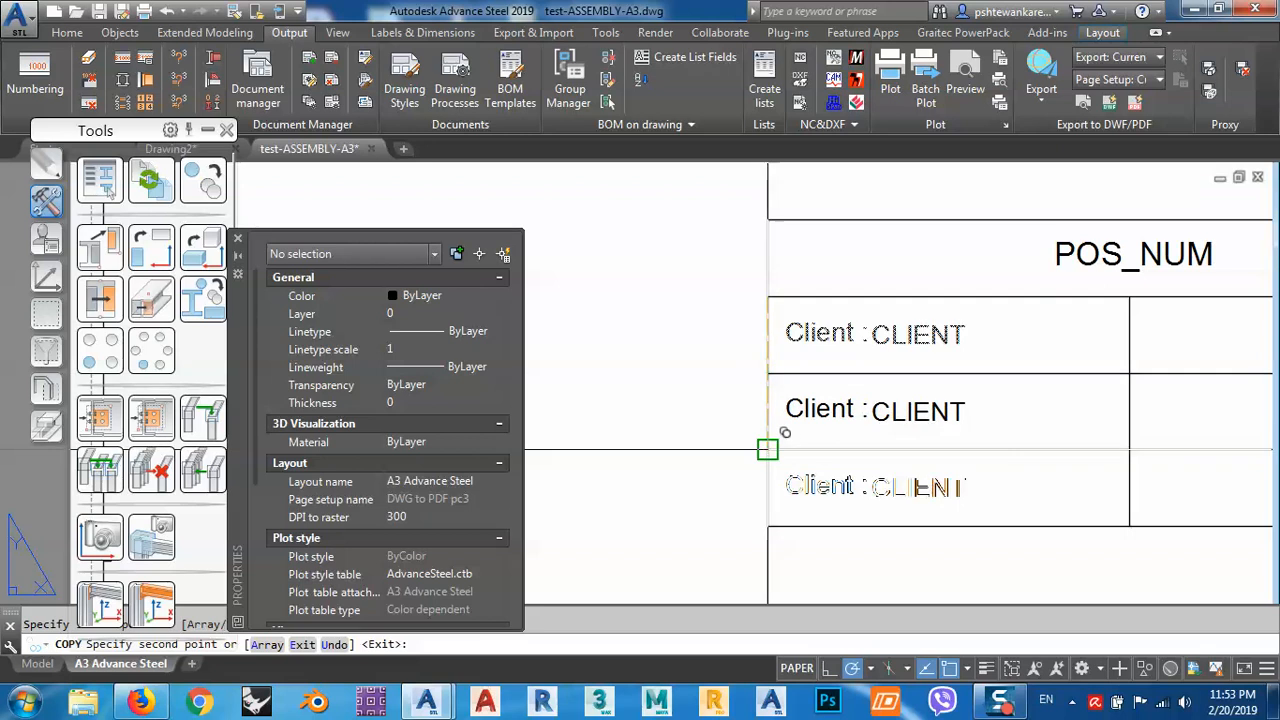
click(766, 449)
key(Return)
Change the copied label in the third row to "Designed By :" and widen its text box to fit on one line.
scroll(809, 417, up, 6)
click(809, 410)
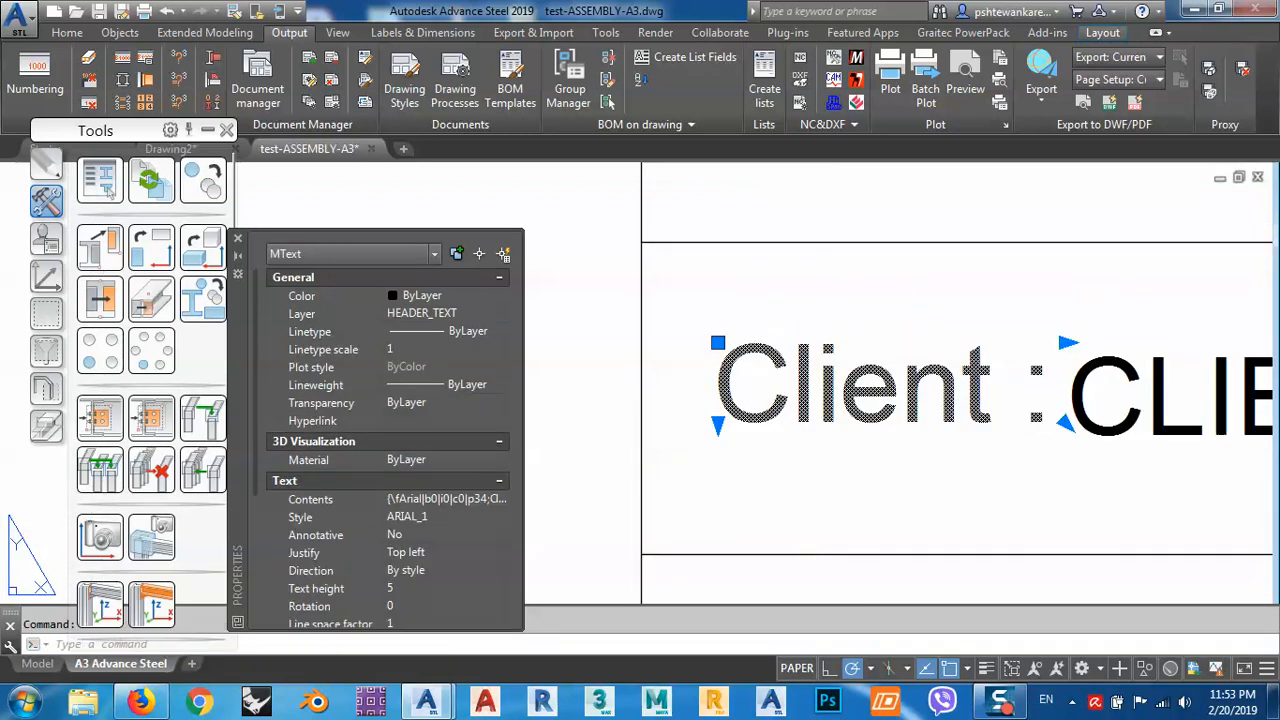
double_click(930, 402)
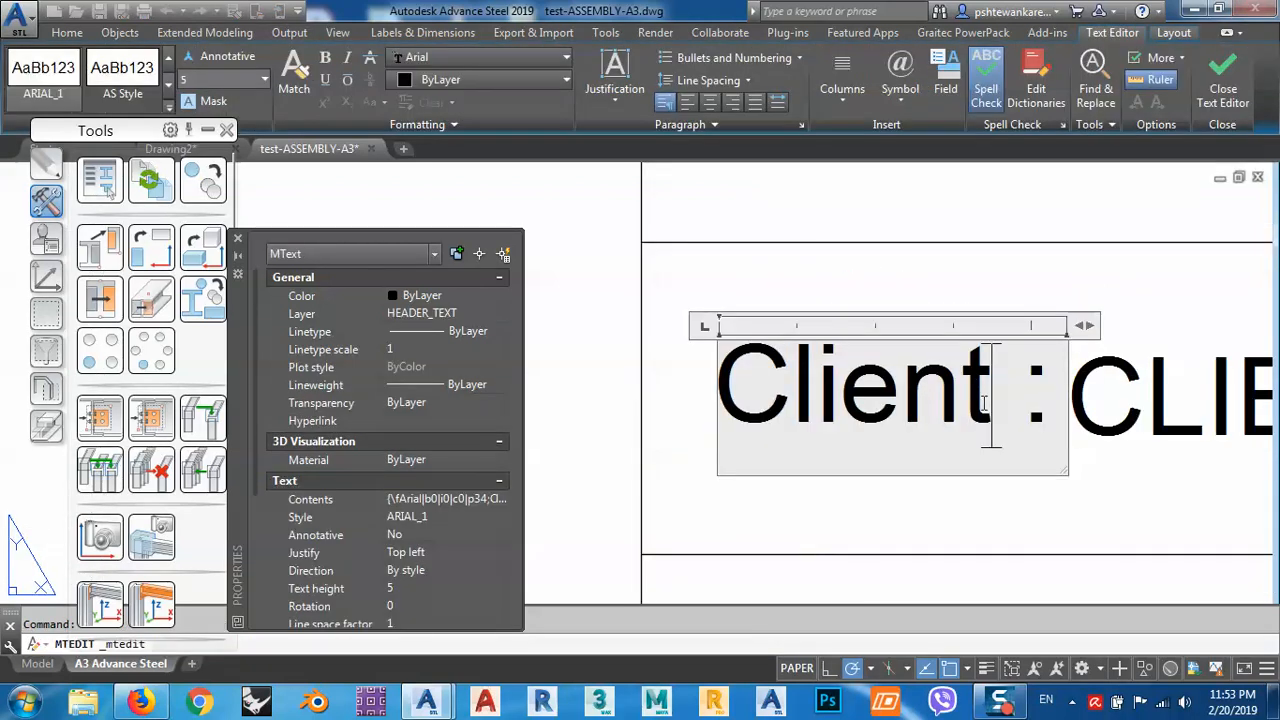
drag(990, 403, 735, 428)
text(Des)
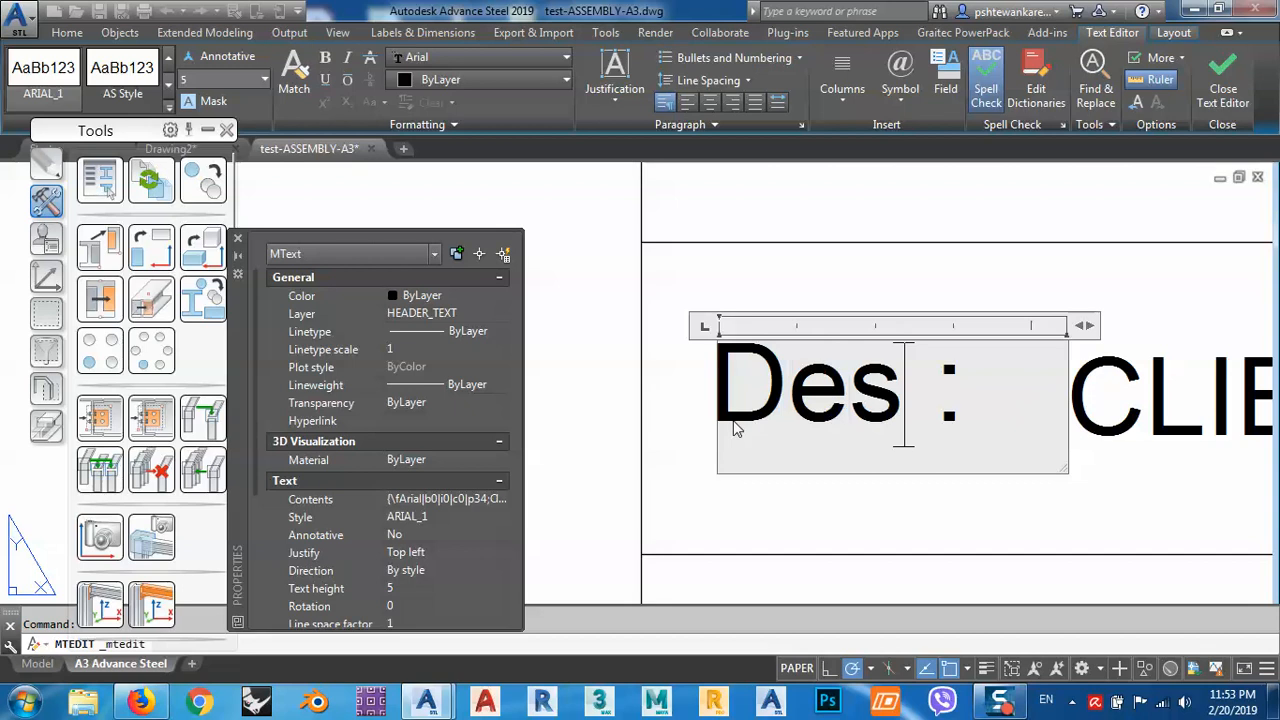
text(igned)
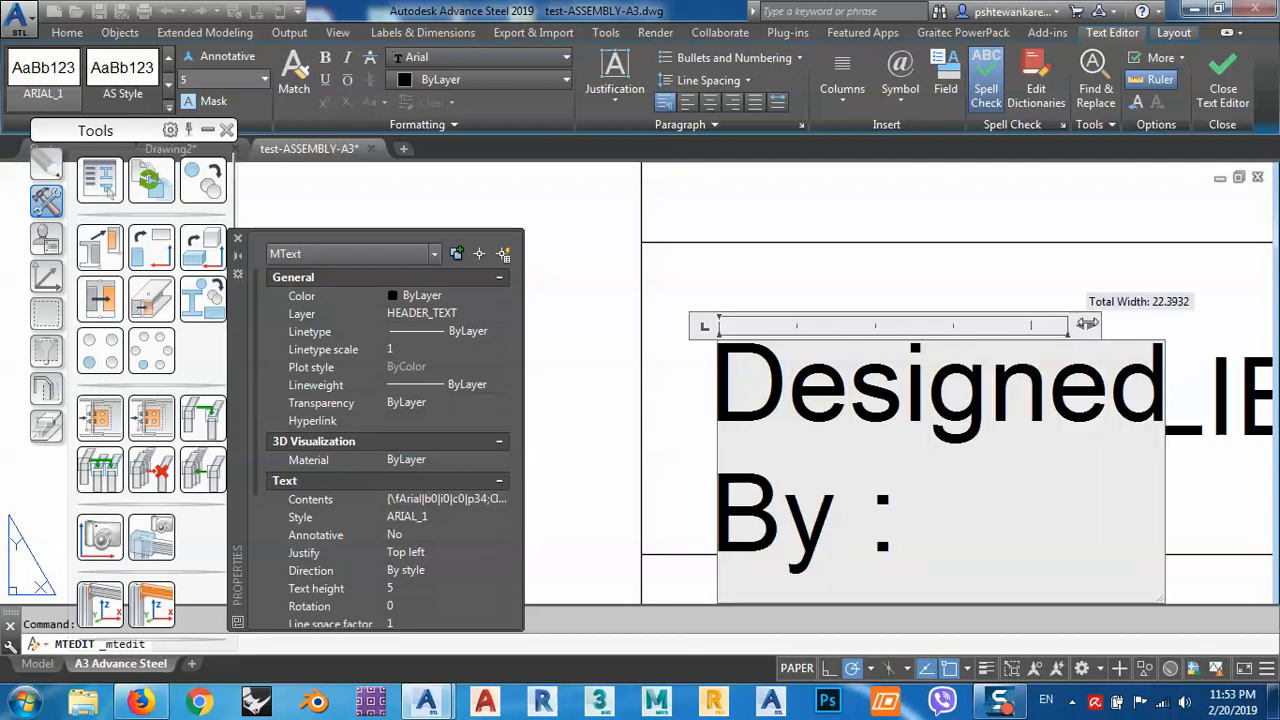
drag(1087, 323, 1266, 324)
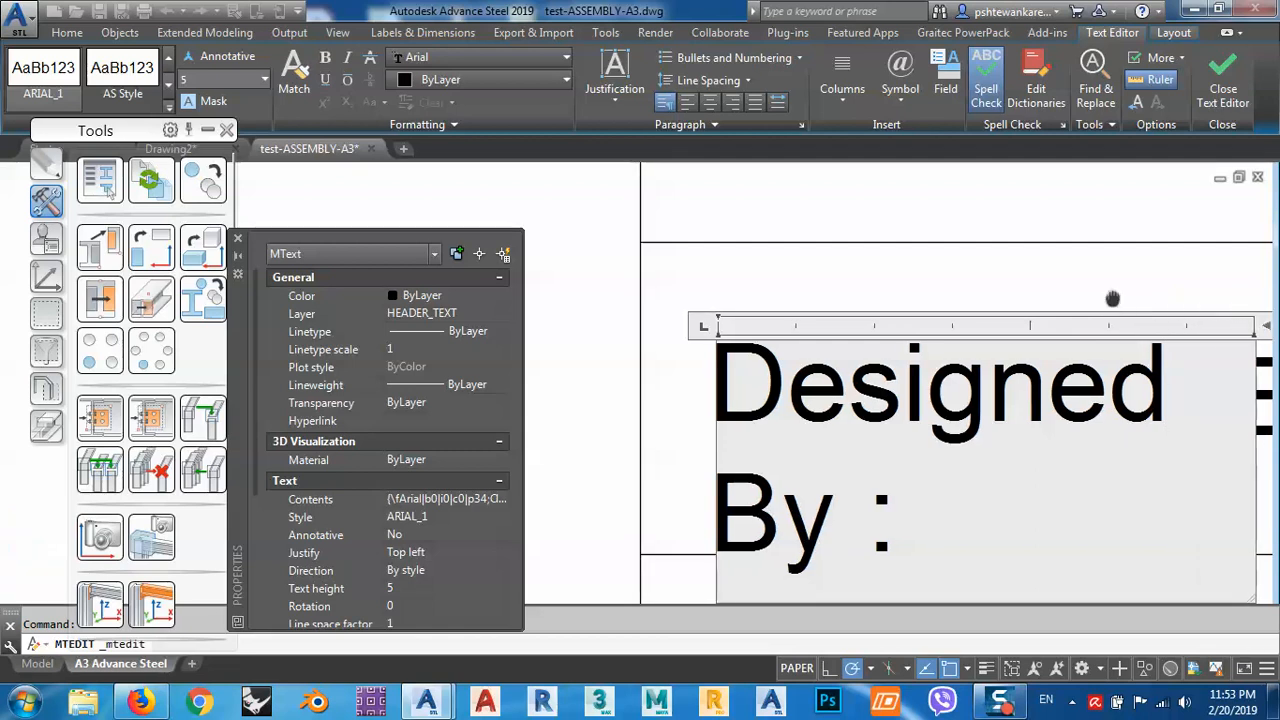
middle_drag(1112, 298, 1042, 298)
drag(1202, 322, 1272, 320)
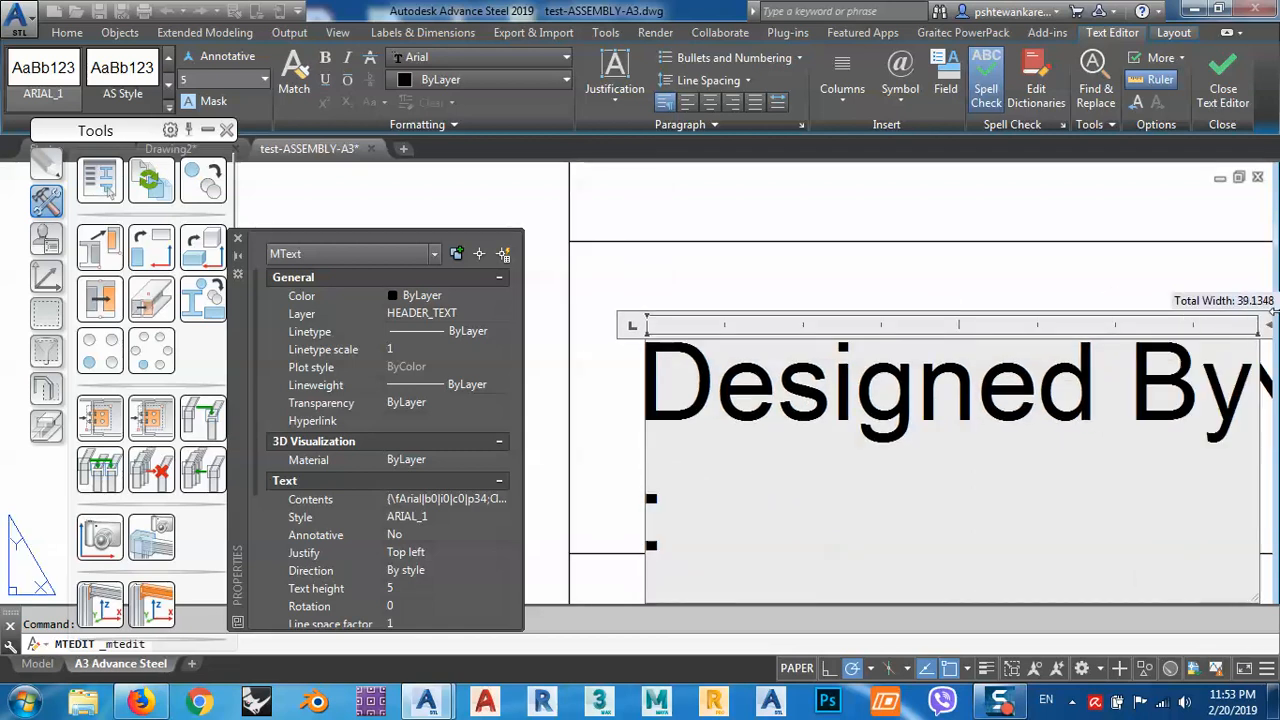
scroll(814, 294, down, 4)
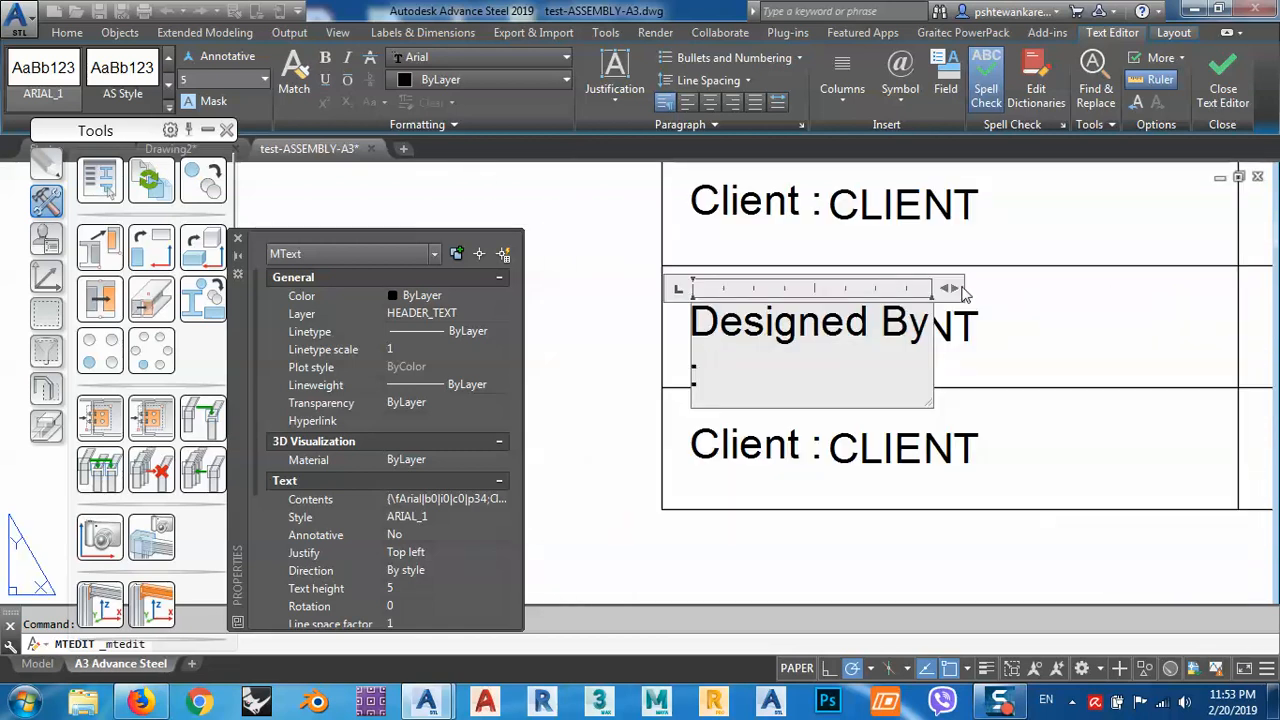
drag(962, 287, 988, 287)
click(1004, 311)
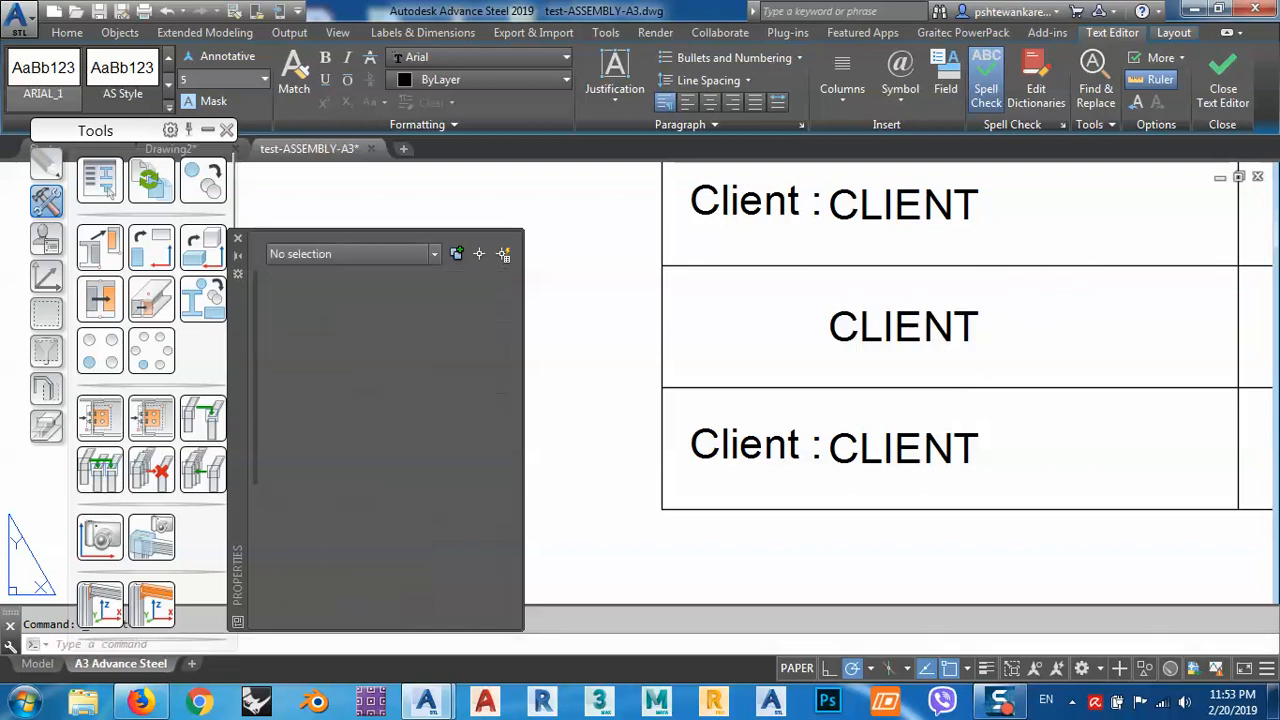
Move the CLIENT attribute in the "Designed By :" row horizontally by about 22.7 so it sits just after the label.
click(977, 325)
text(m)
key(Return)
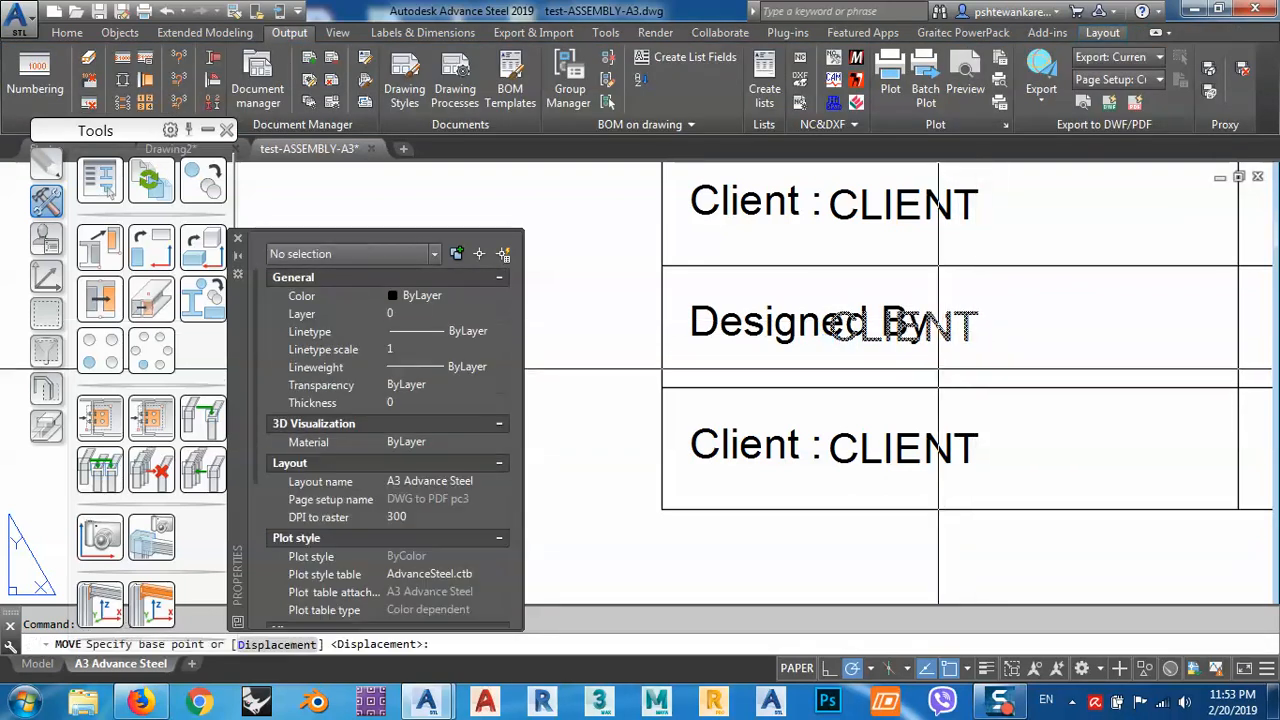
click(935, 370)
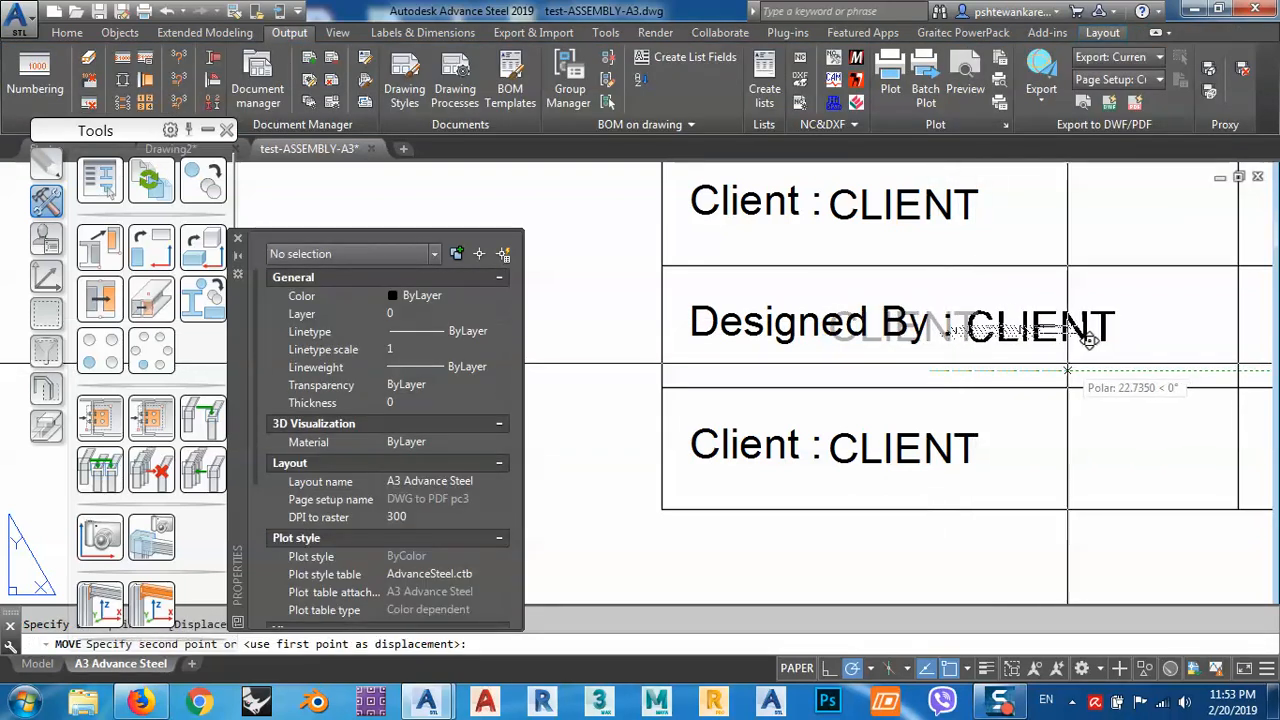
click(1004, 338)
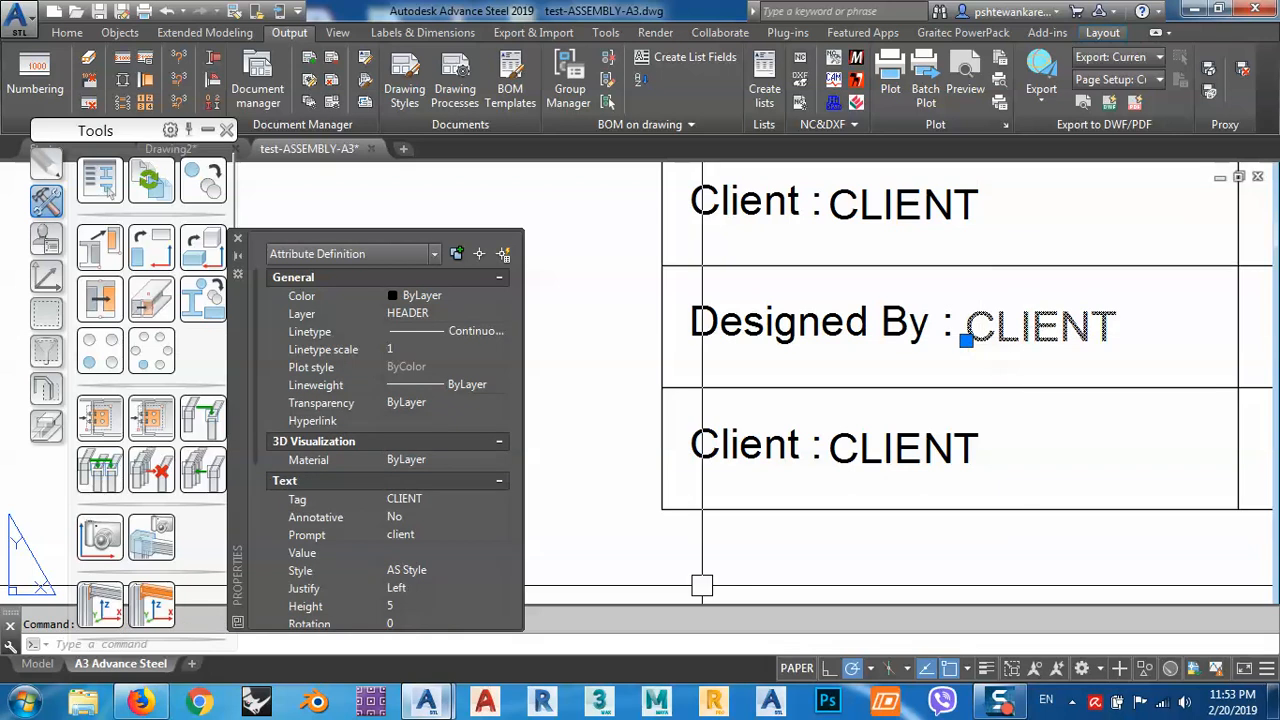
Switch to the Autodesk title block token page in Firefox, find the DESIGNER token and copy its name.
click(140, 703)
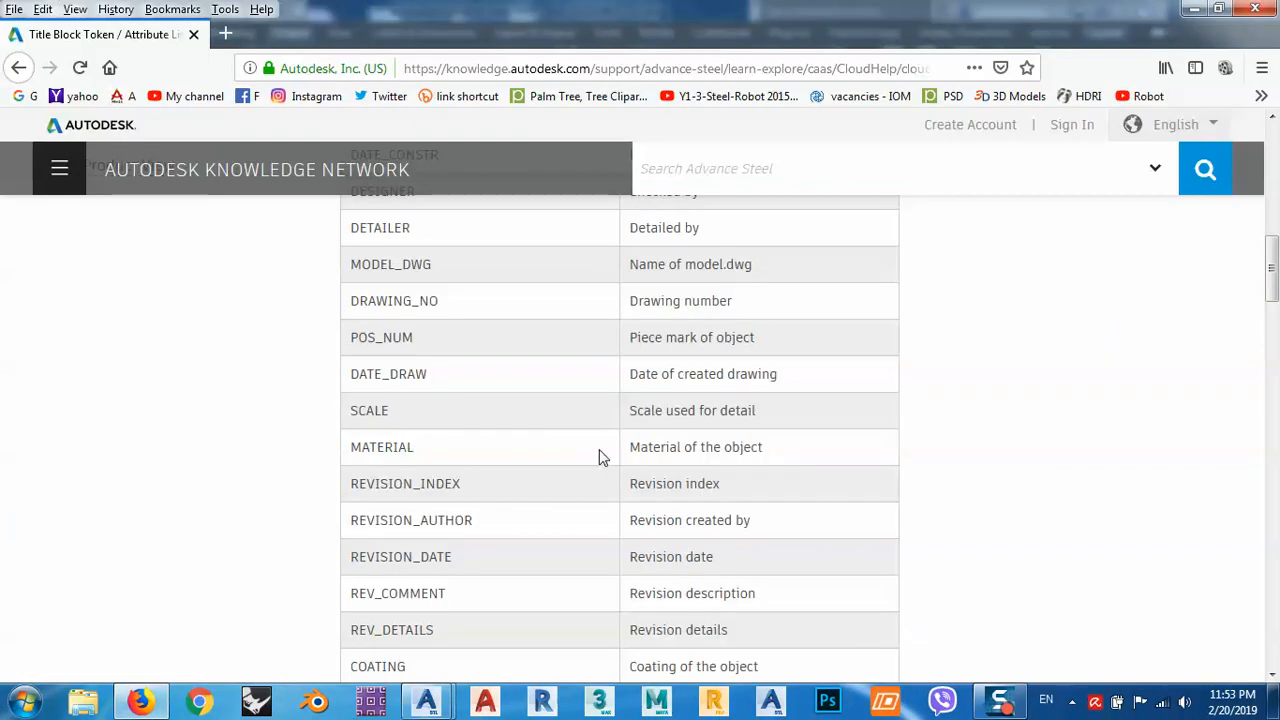
scroll(498, 409, down, 2)
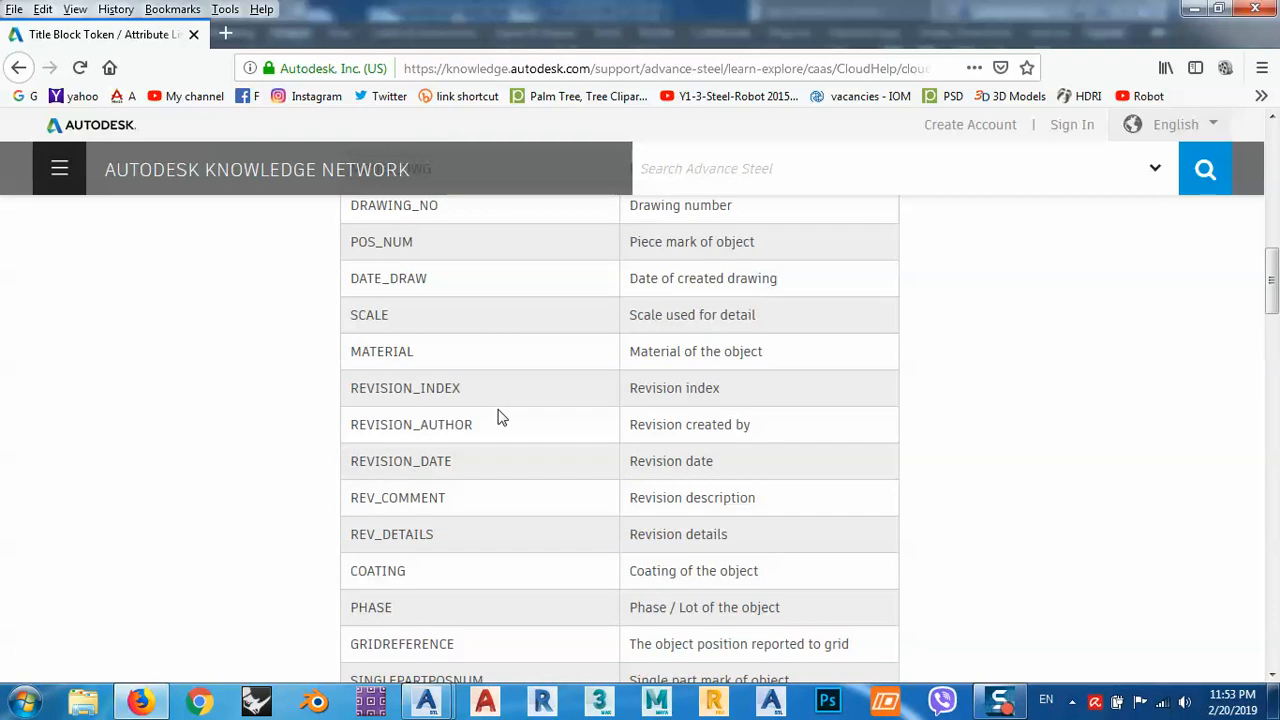
scroll(500, 418, down, 2)
scroll(500, 418, up, 8)
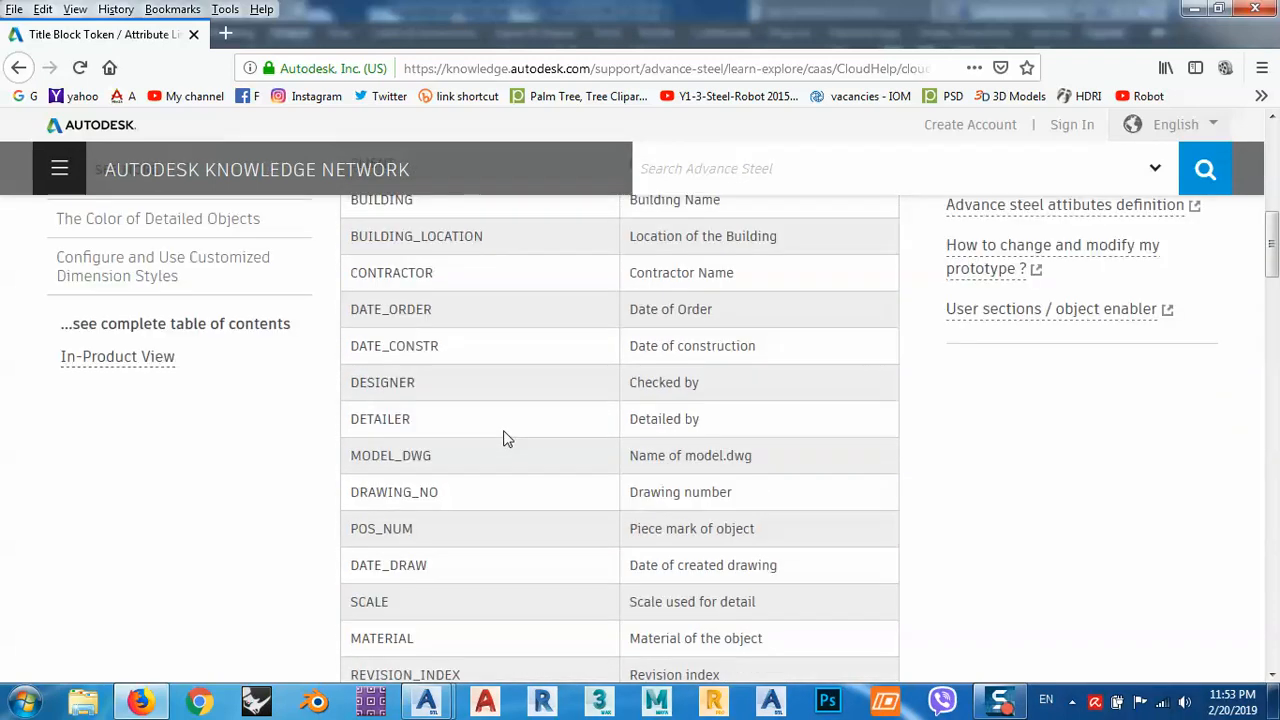
scroll(505, 438, up, 2)
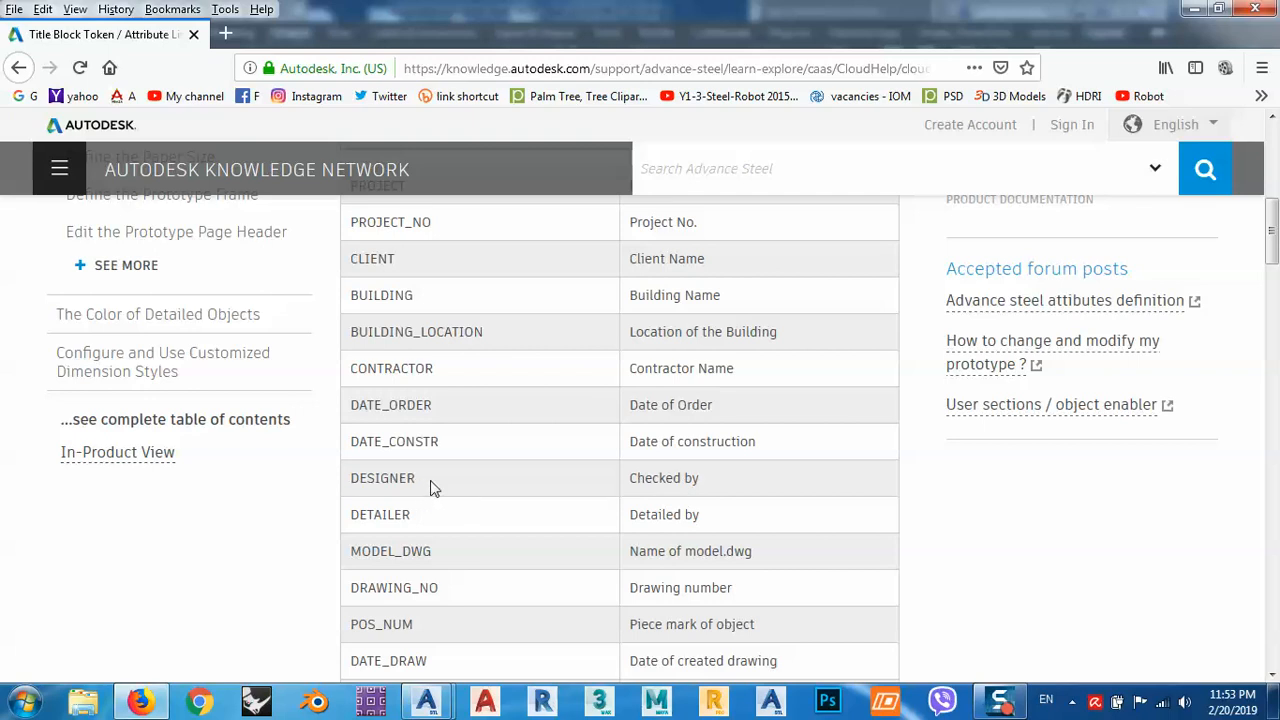
double_click(664, 478)
right_click(370, 483)
click(416, 496)
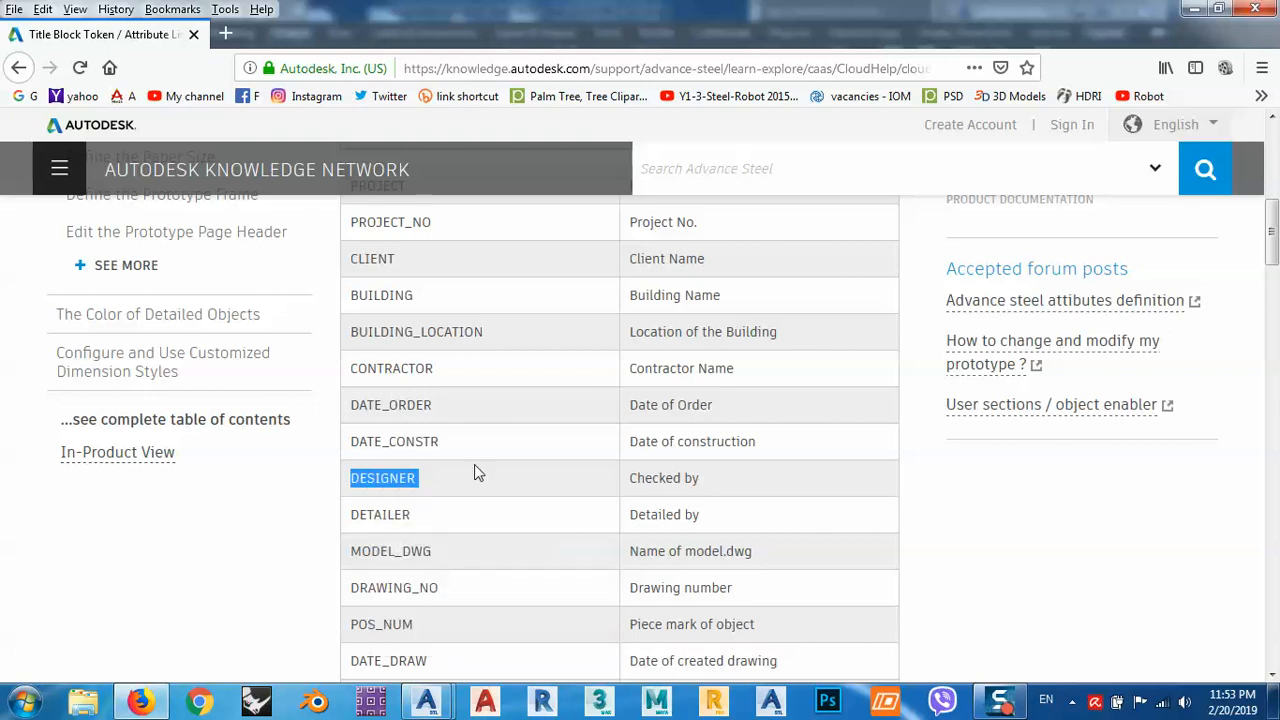
Back in the Advance Steel drawing, change the "Designed By :" row's attribute tag to DESIGNER and its prompt to "designer".
click(1193, 9)
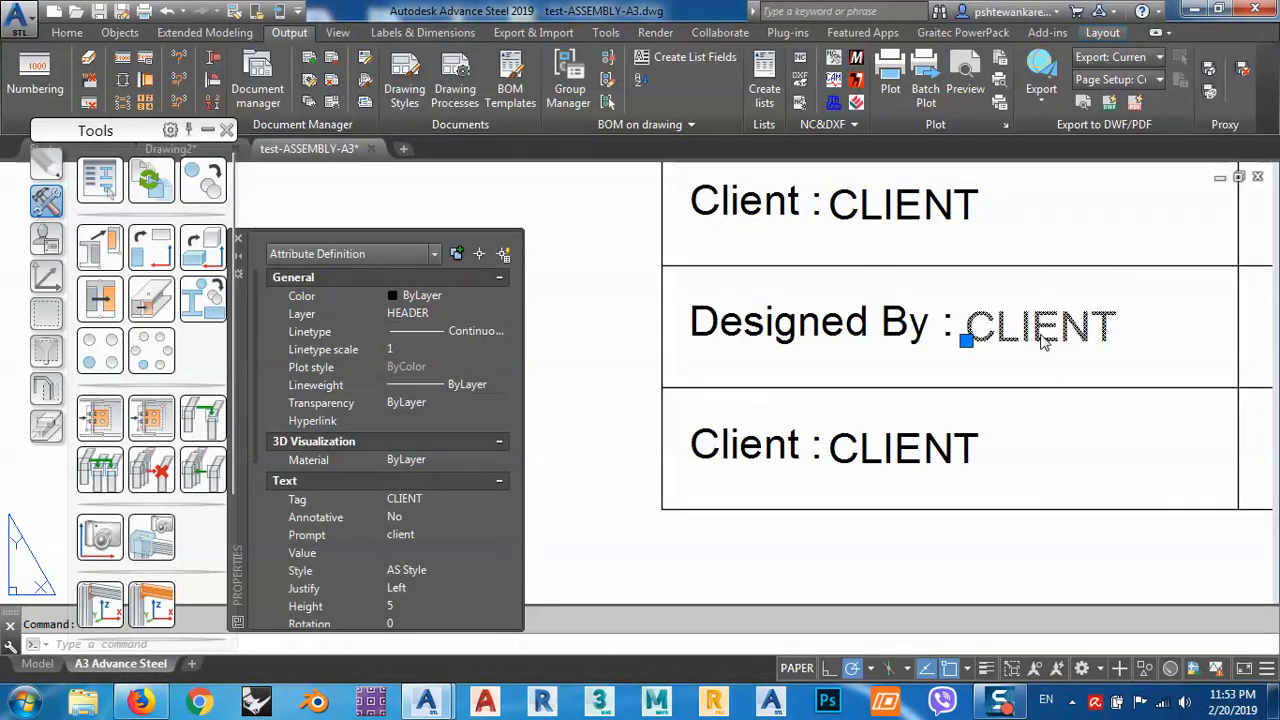
double_click(966, 330)
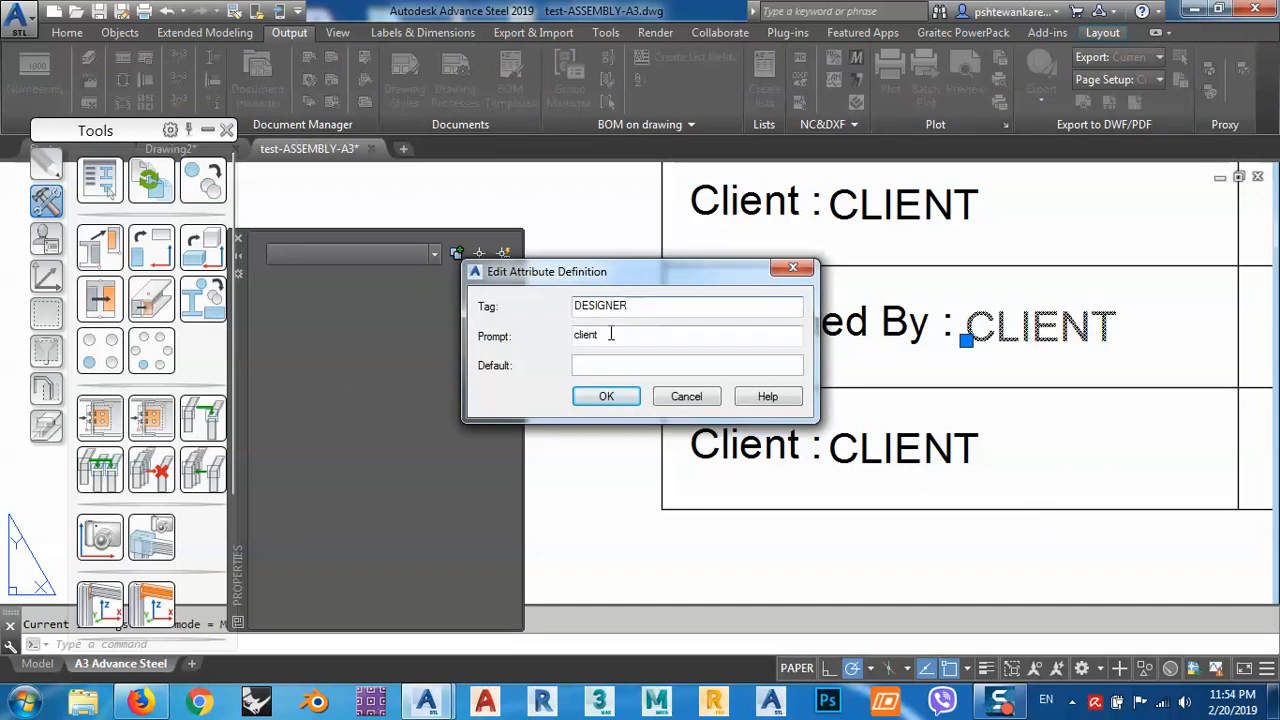
click(612, 400)
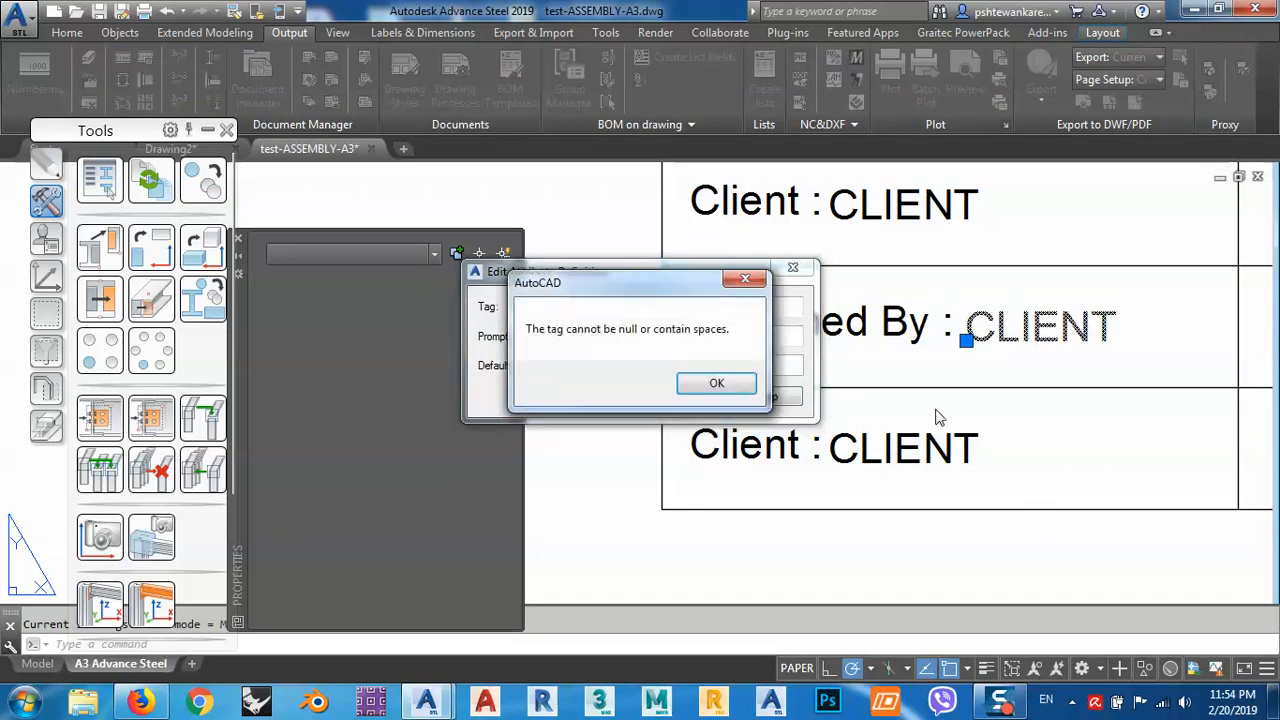
click(703, 384)
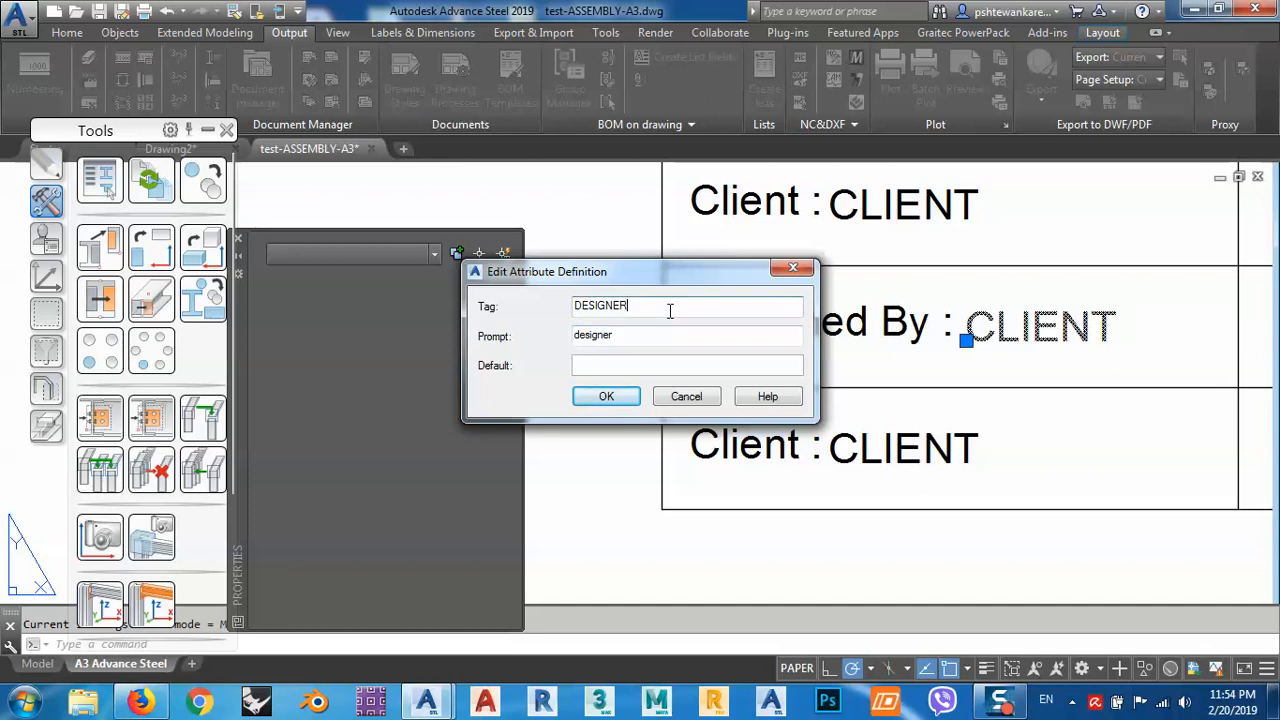
click(607, 397)
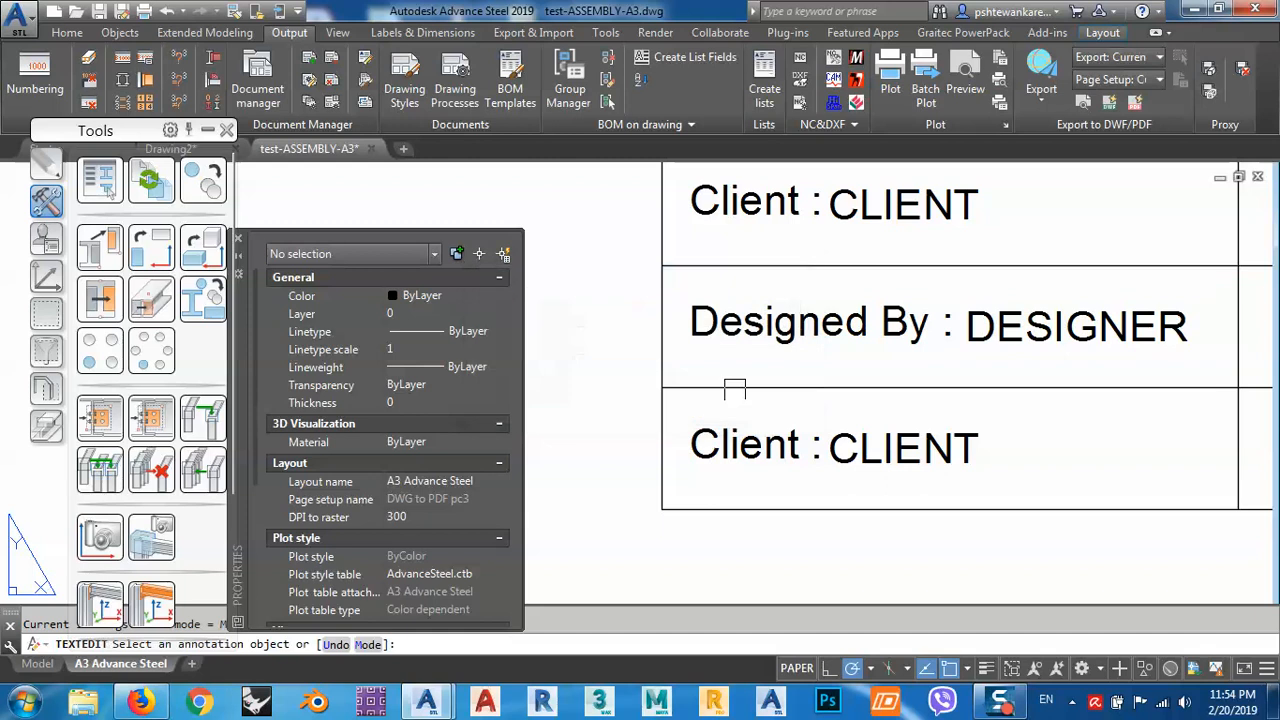
middle_drag(1098, 353, 1025, 358)
right_click(962, 352)
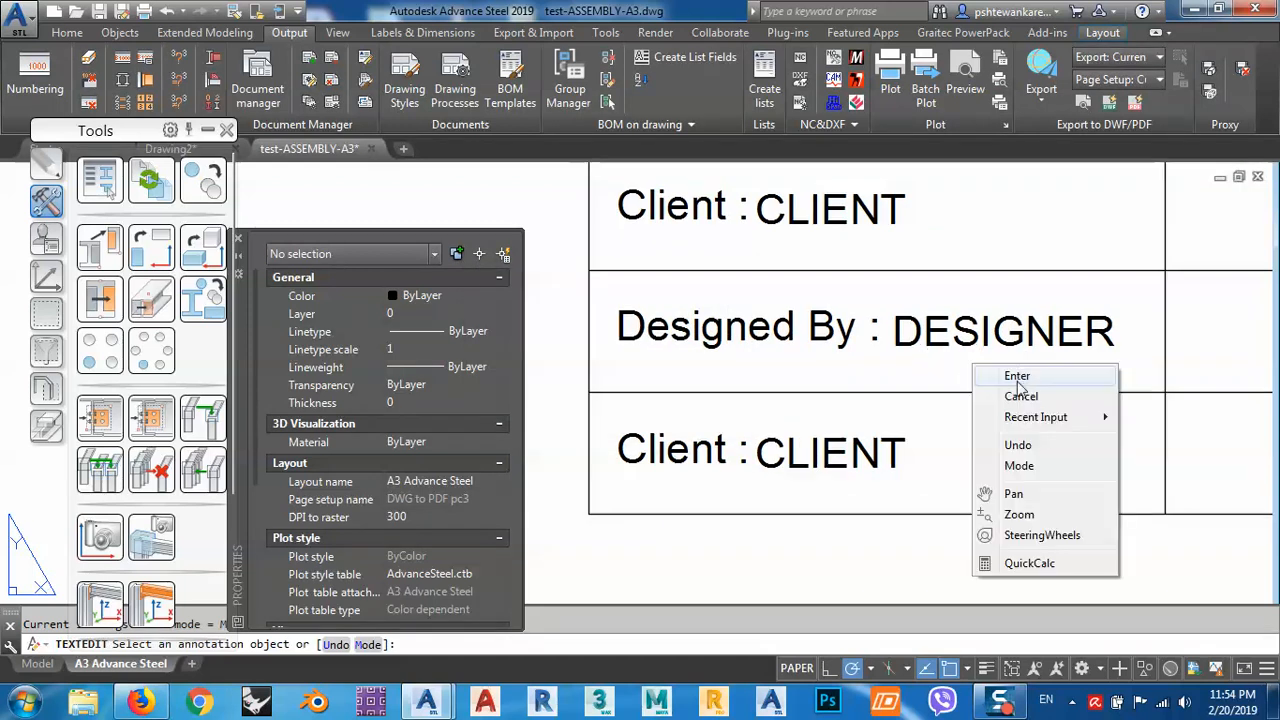
click(988, 363)
Move the DESIGNER attribute slightly upward to line it up with the "Designed By :" label.
click(990, 343)
scroll(980, 370, up, 2)
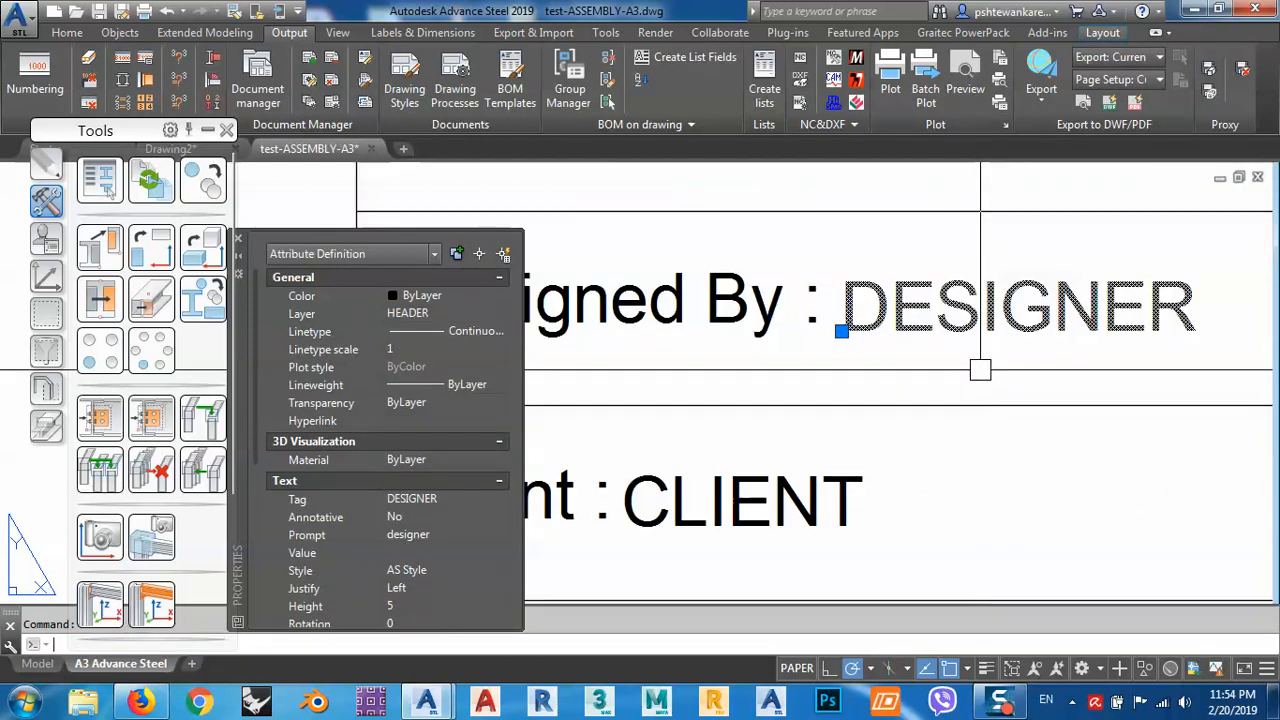
text(m)
key(Return)
click(1000, 351)
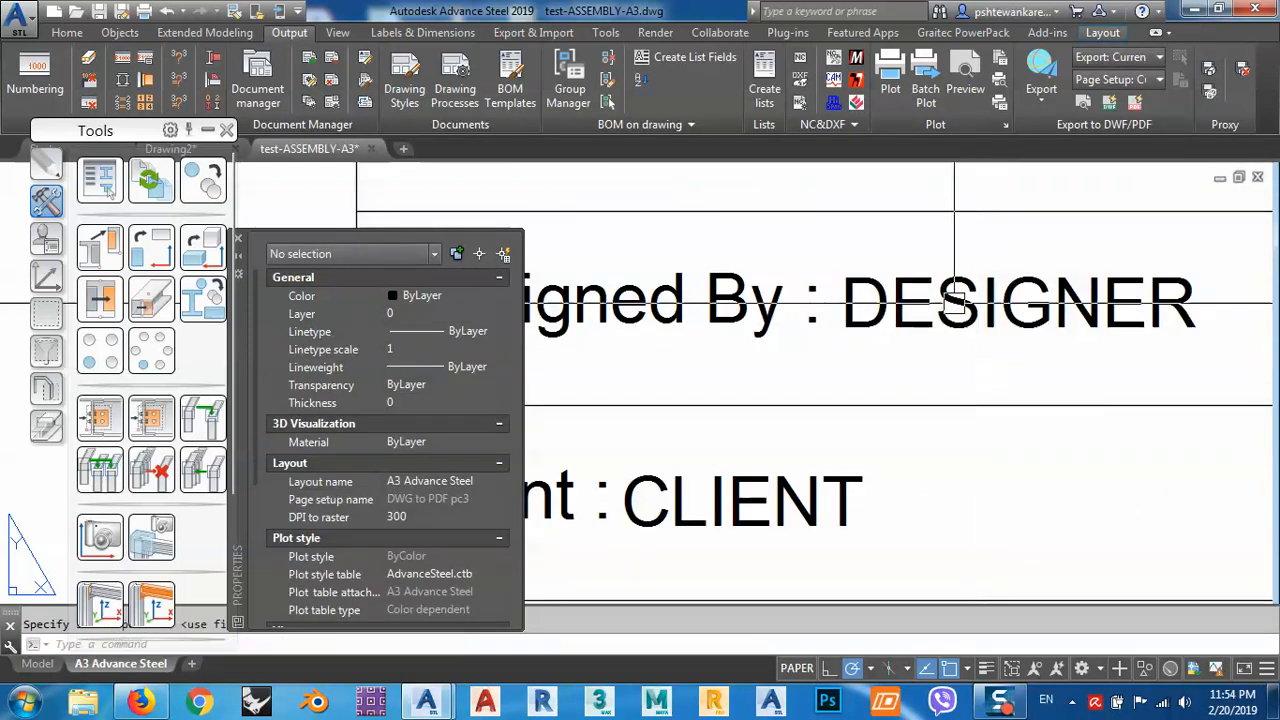
Move the CLIENT attribute in the row above "Designed By :" slightly upward to line it up with its "Client :" label.
scroll(970, 310, down, 4)
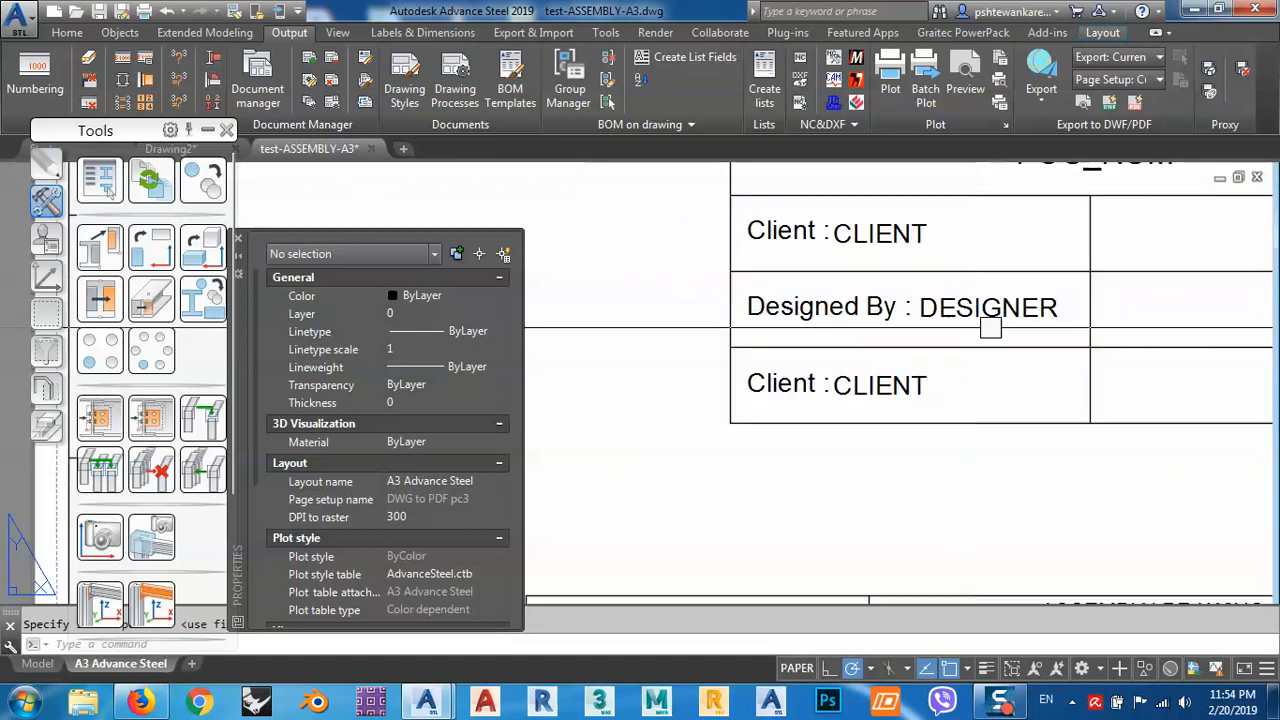
middle_drag(888, 393, 909, 333)
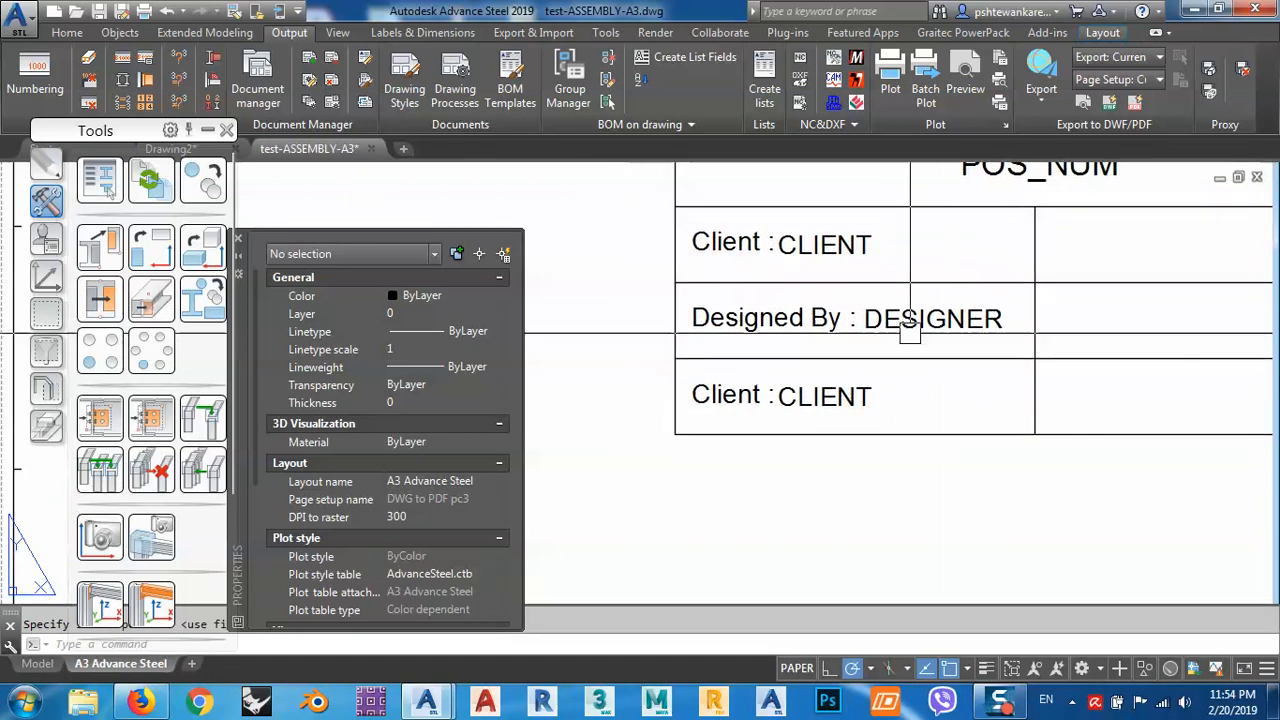
click(822, 251)
scroll(820, 247, up, 3)
middle_drag(820, 264, 863, 326)
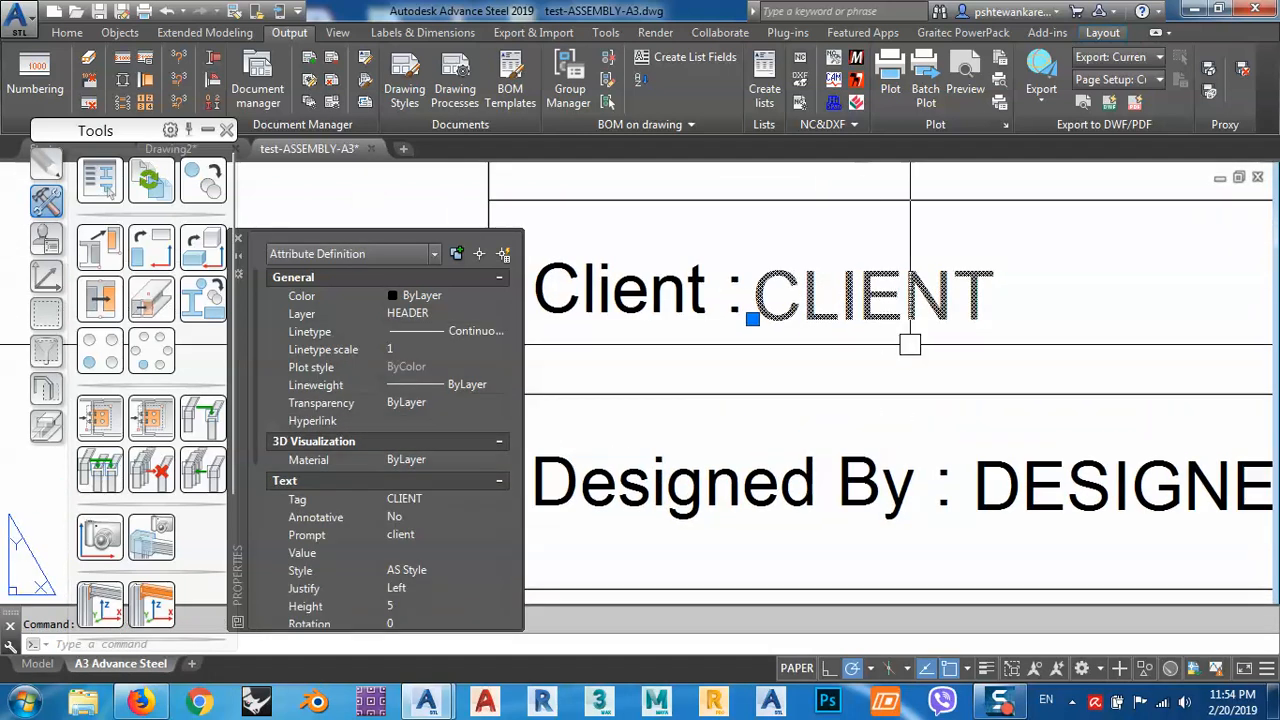
key(space)
click(950, 334)
click(957, 337)
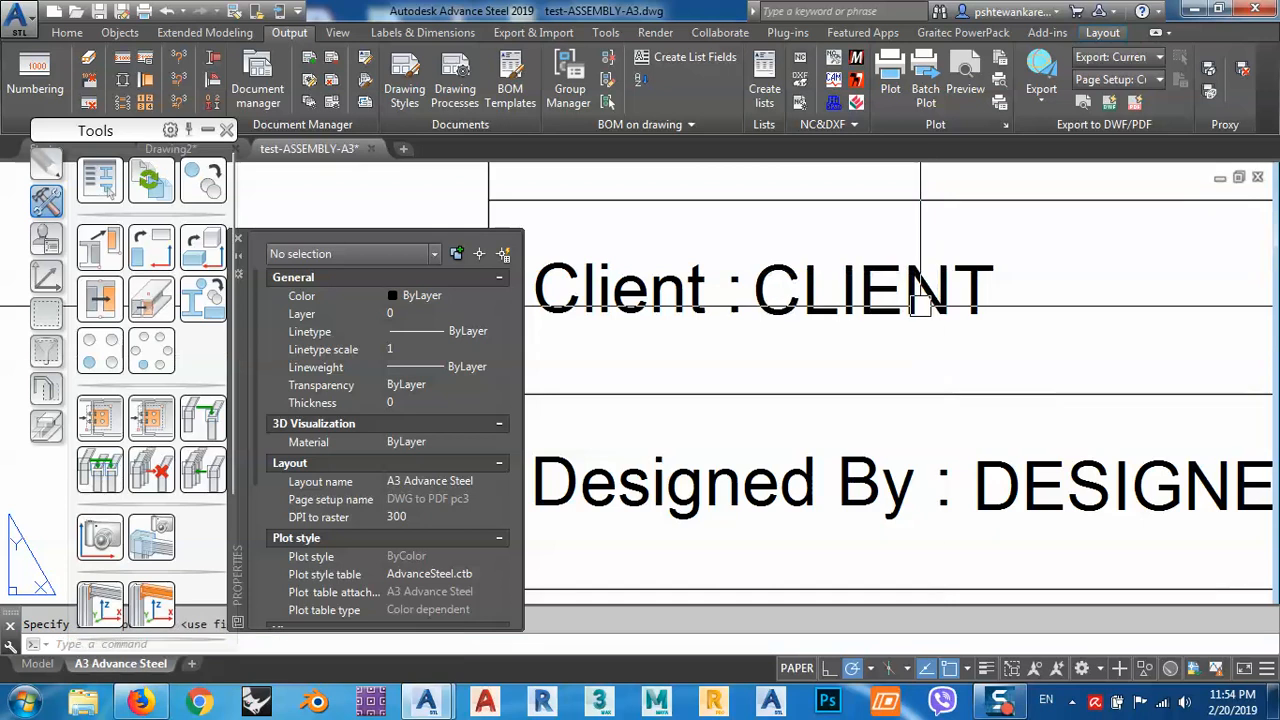
Move the CLIENT attribute in the bottom row slightly upward to match the baseline of its "Client :" label.
scroll(919, 337, down, 3)
middle_drag(889, 404, 874, 366)
scroll(872, 368, up, 3)
click(858, 384)
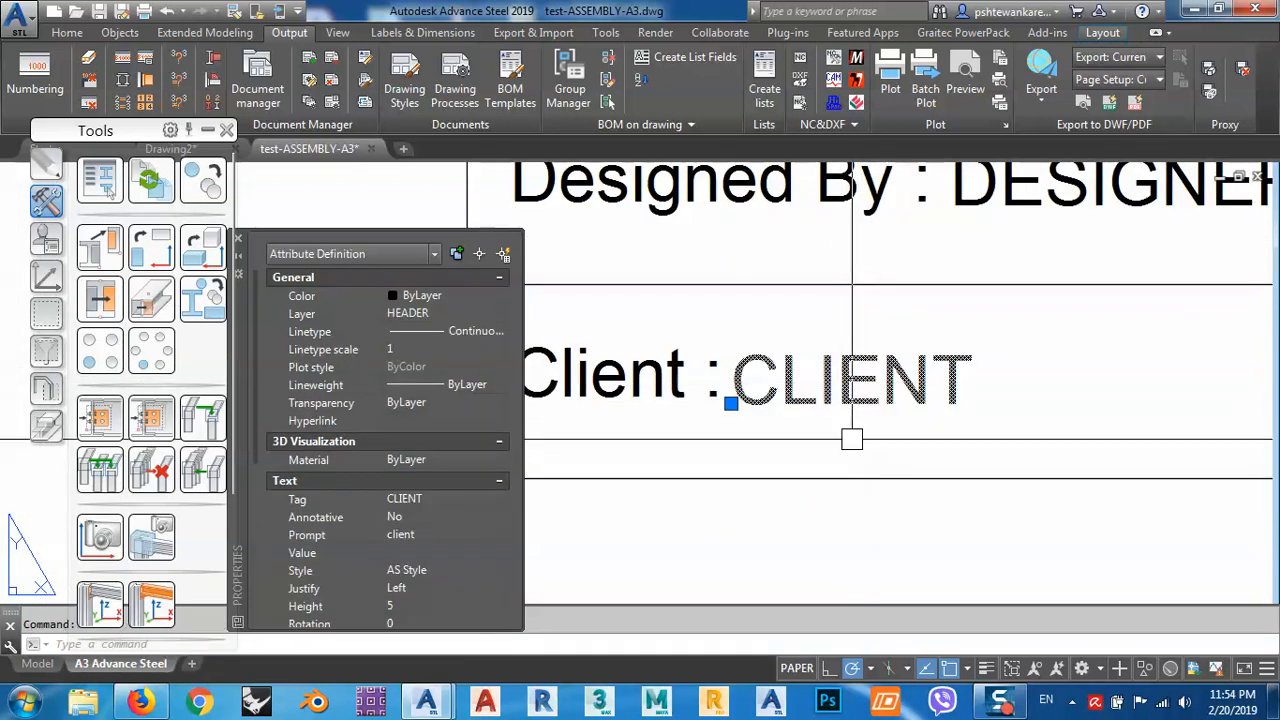
key(space)
click(840, 401)
click(839, 395)
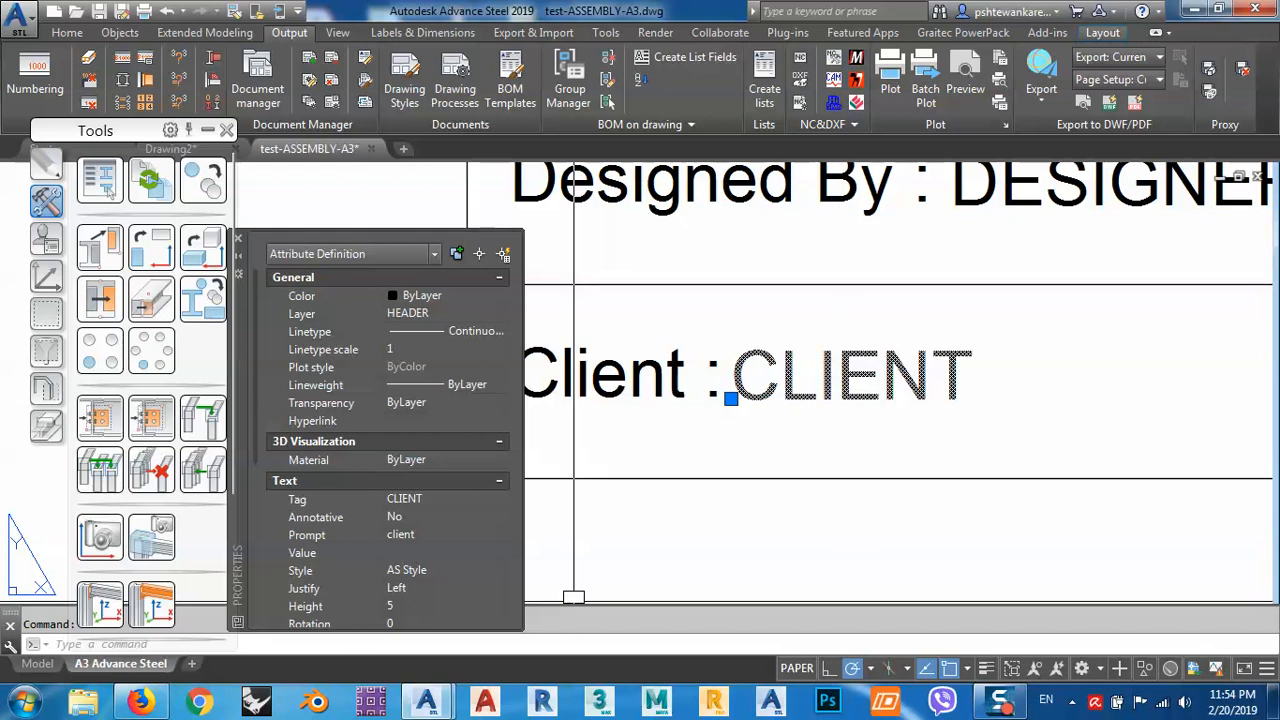
Switch to Firefox, copy the DETAILER token from the title block attribute list, and return to the drawing.
click(140, 700)
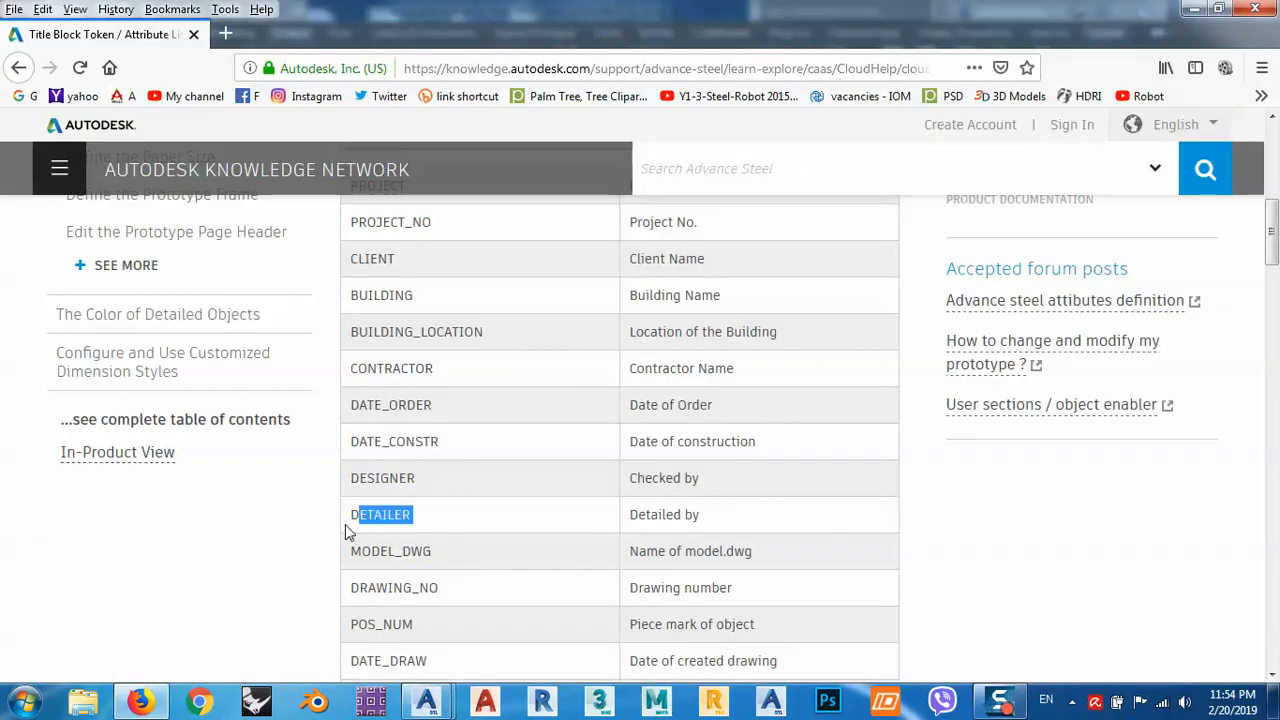
drag(345, 524, 343, 525)
right_click(370, 517)
click(414, 532)
click(1196, 9)
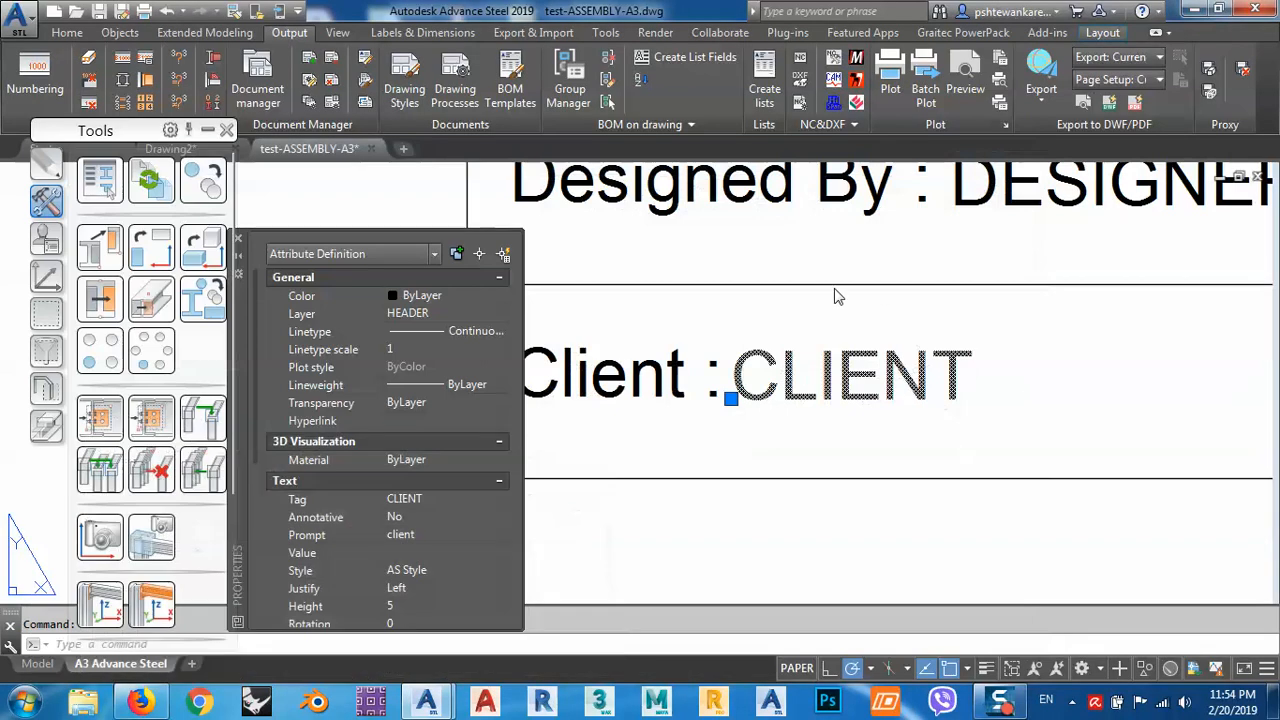
Change the attribute in the table's last row to tag DETAILER with the prompt detailer.
double_click(772, 388)
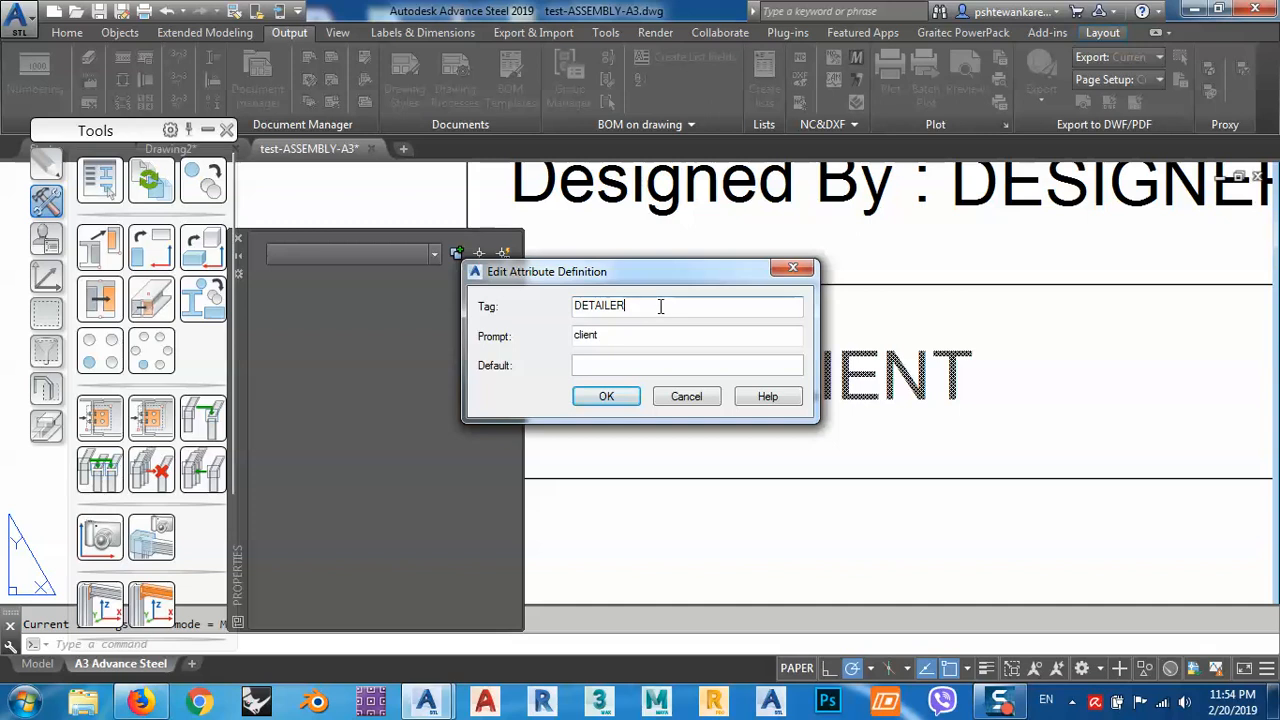
text(detailer)
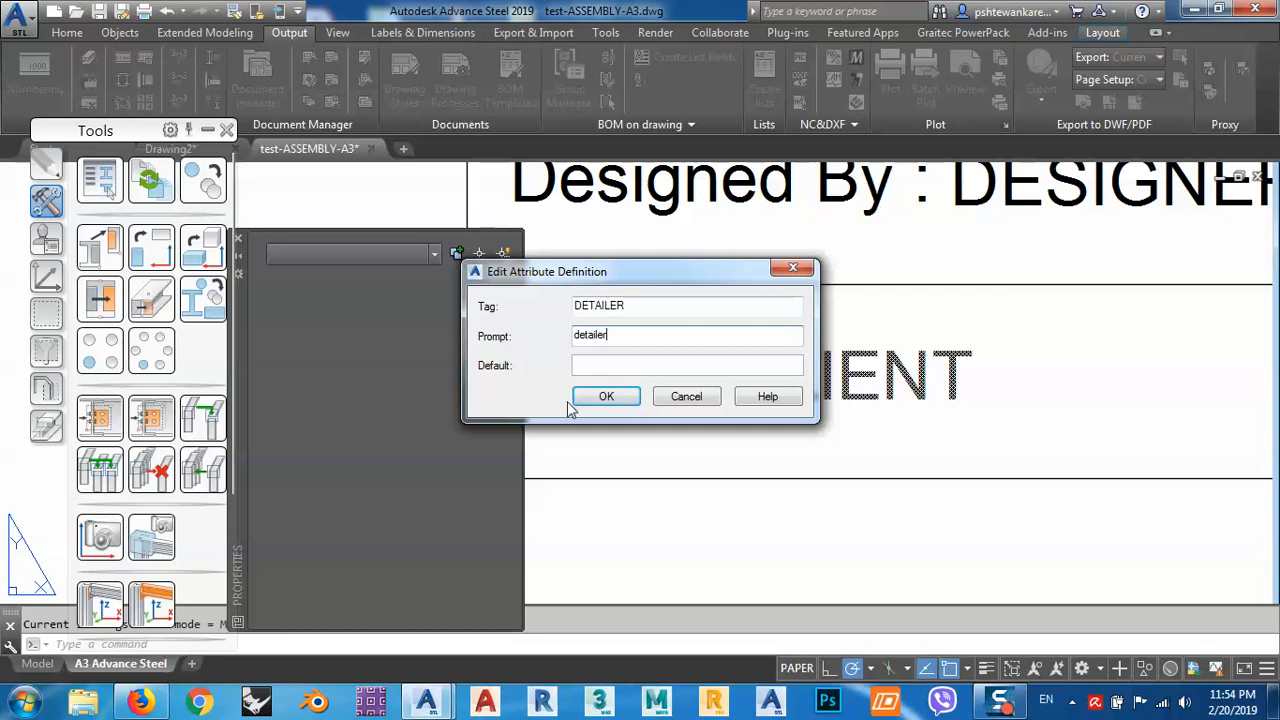
click(603, 397)
scroll(851, 363, down, 3)
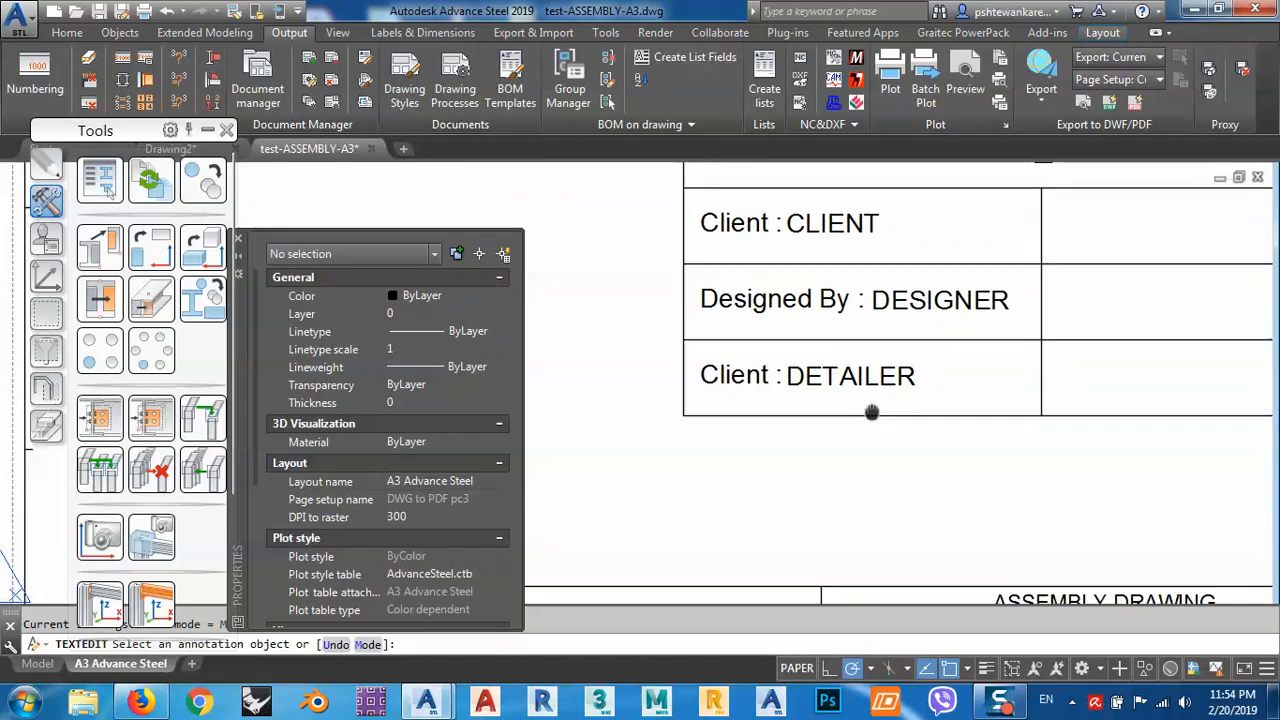
middle_drag(871, 411, 835, 427)
right_click(846, 437)
click(886, 448)
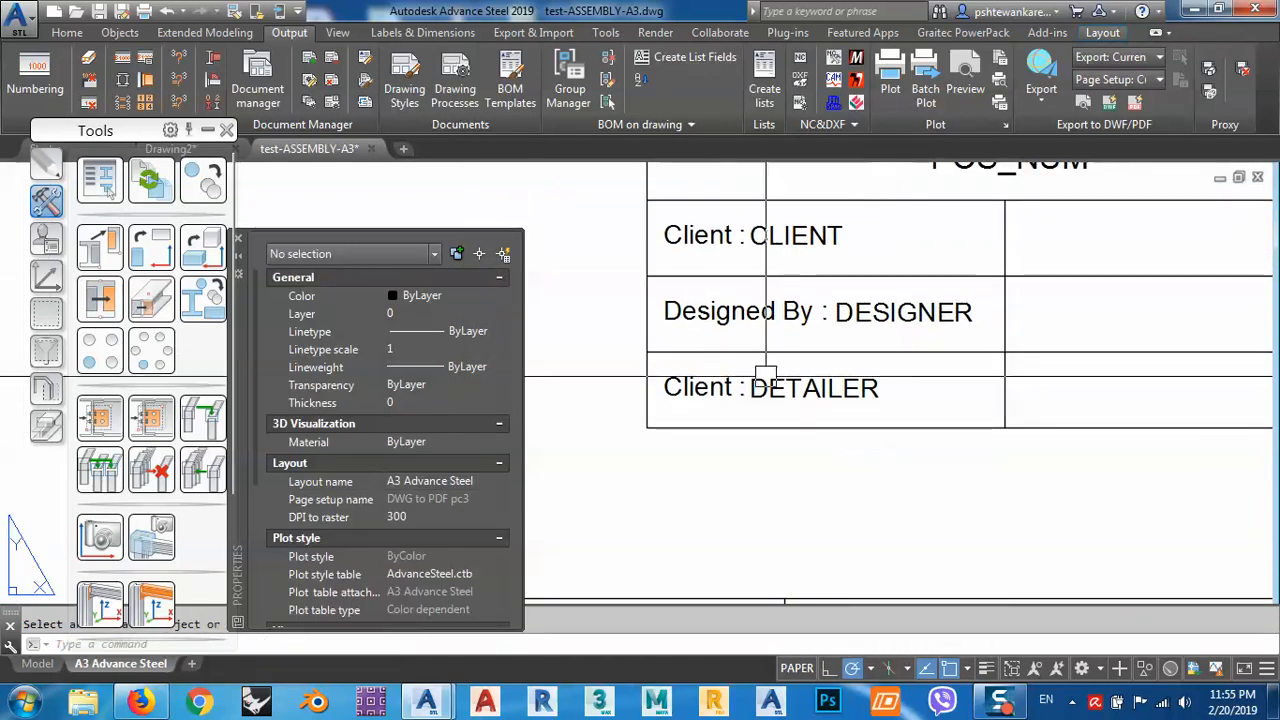
Move the Scale label and SCALE attribute from the existing title block into the empty cell beside CLIENT.
scroll(695, 348, down, 4)
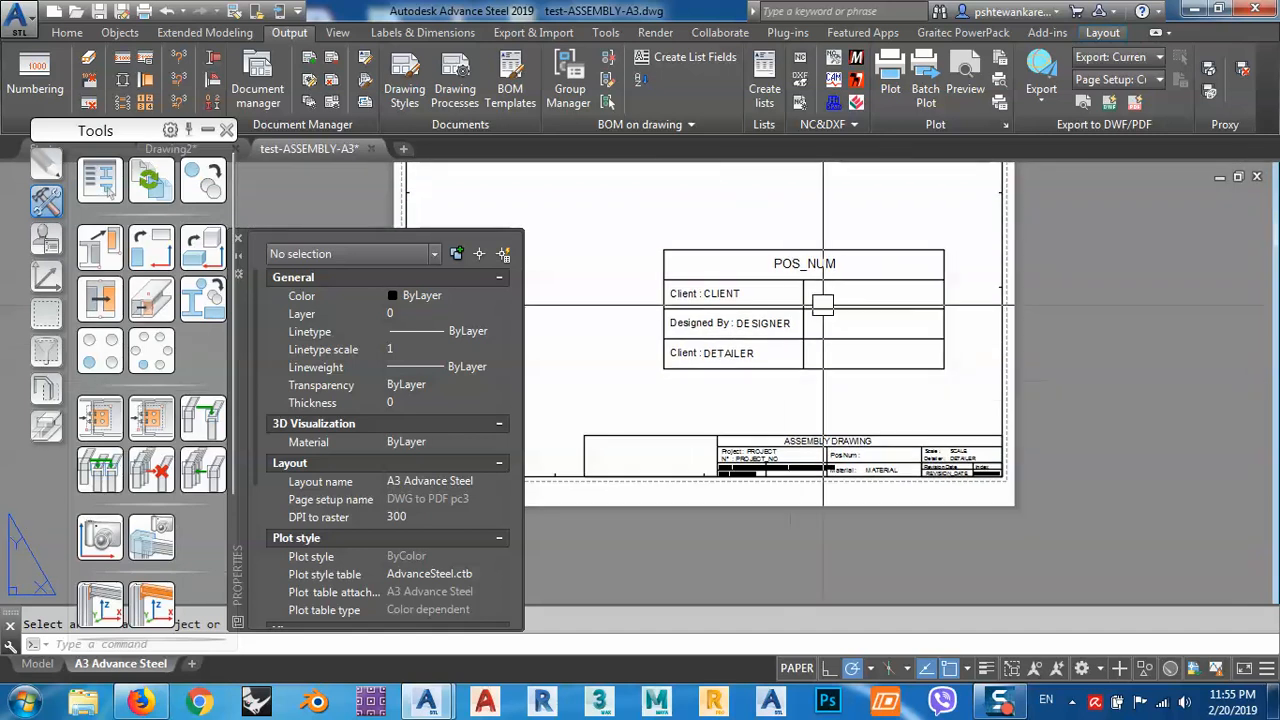
scroll(838, 295, up, 4)
scroll(851, 194, down, 4)
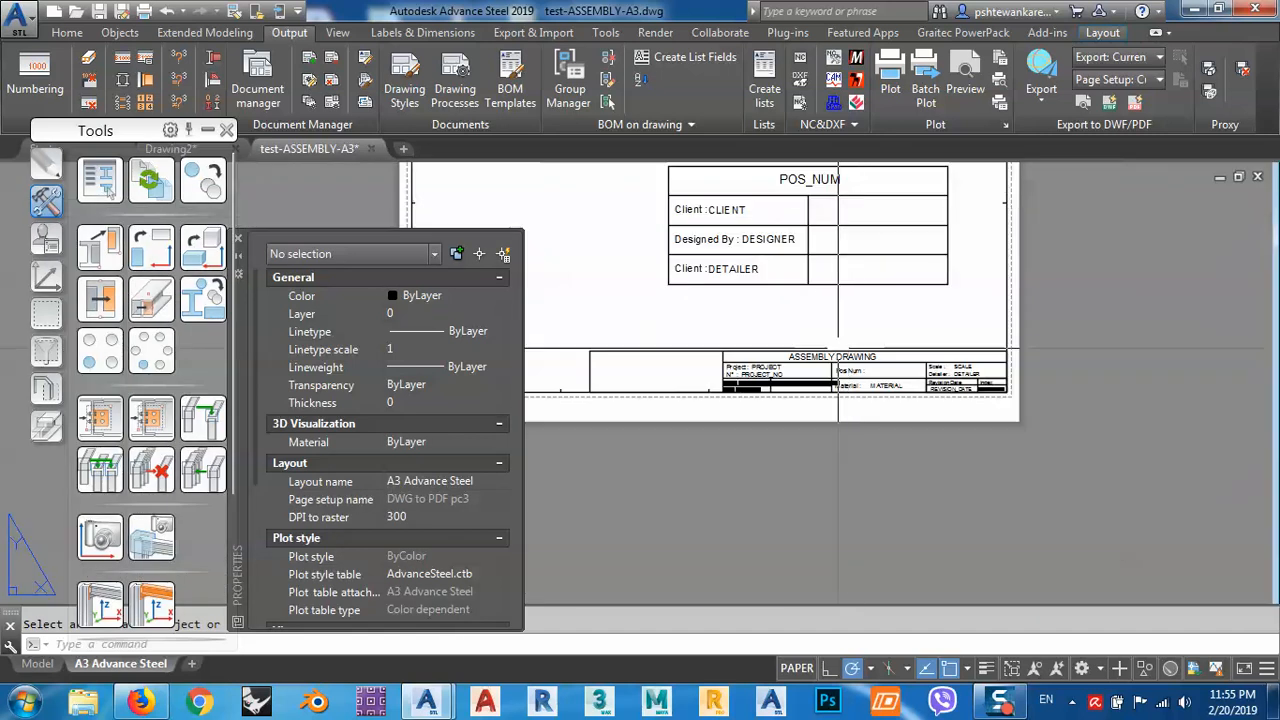
scroll(728, 380, up, 4)
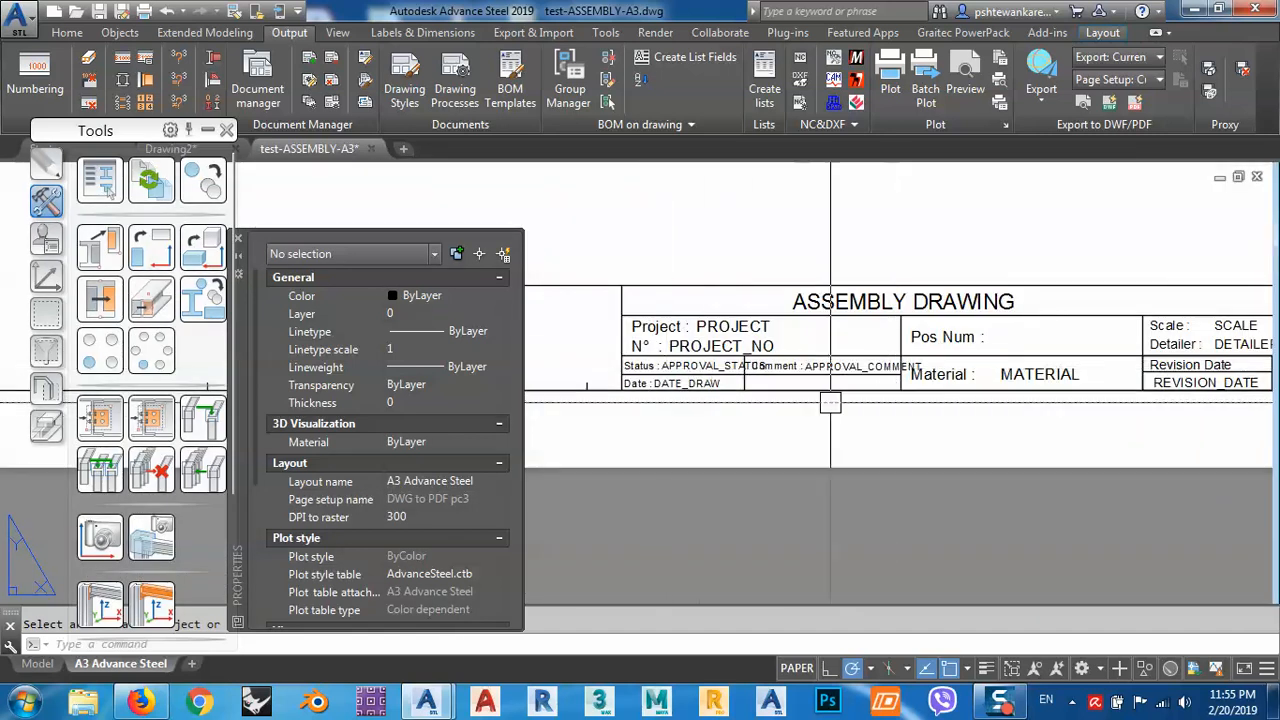
scroll(929, 420, down, 2)
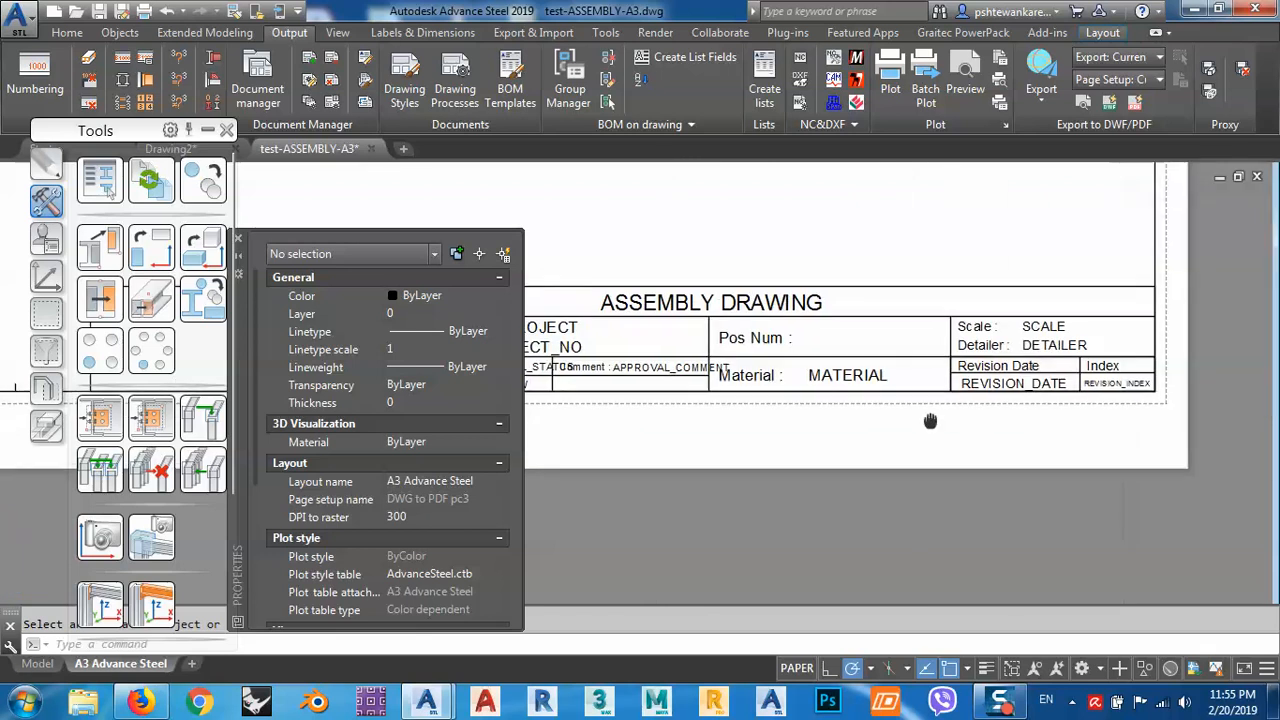
scroll(1083, 327, up, 4)
scroll(1083, 327, up, 3)
click(1040, 310)
click(742, 325)
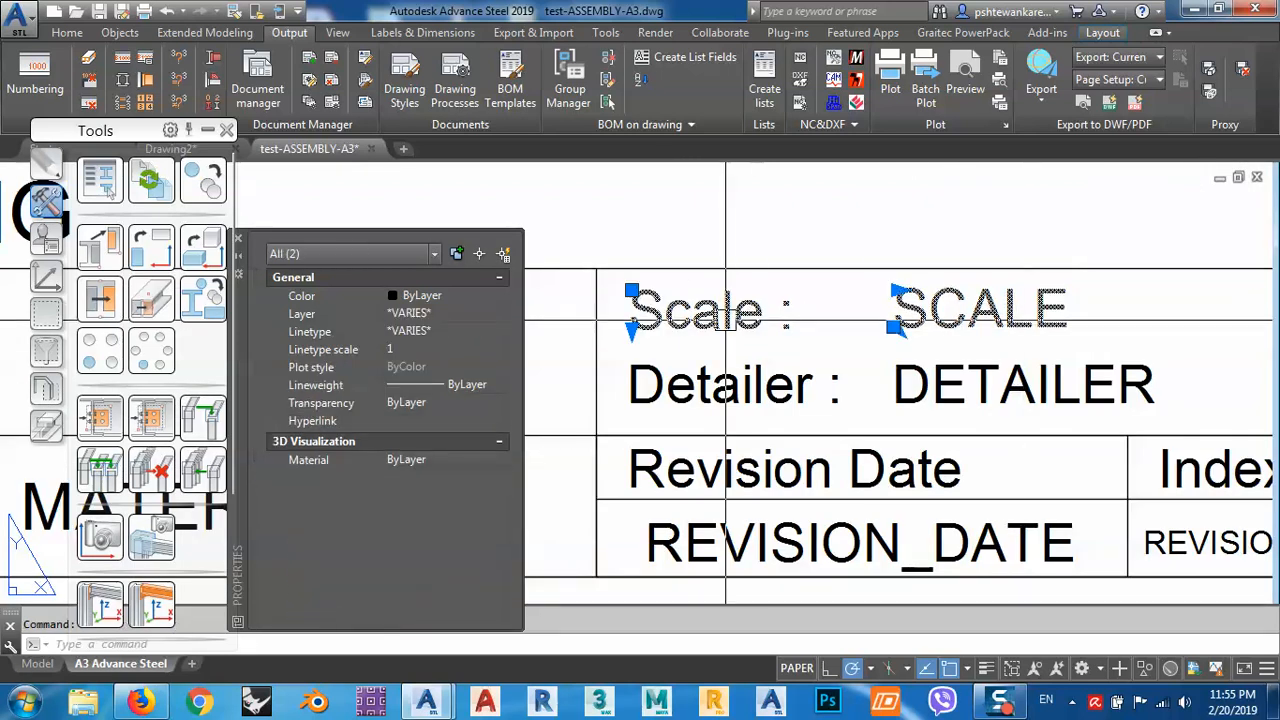
text(m)
key(Return)
click(844, 317)
scroll(800, 350, down, 5)
scroll(760, 320, up, 2)
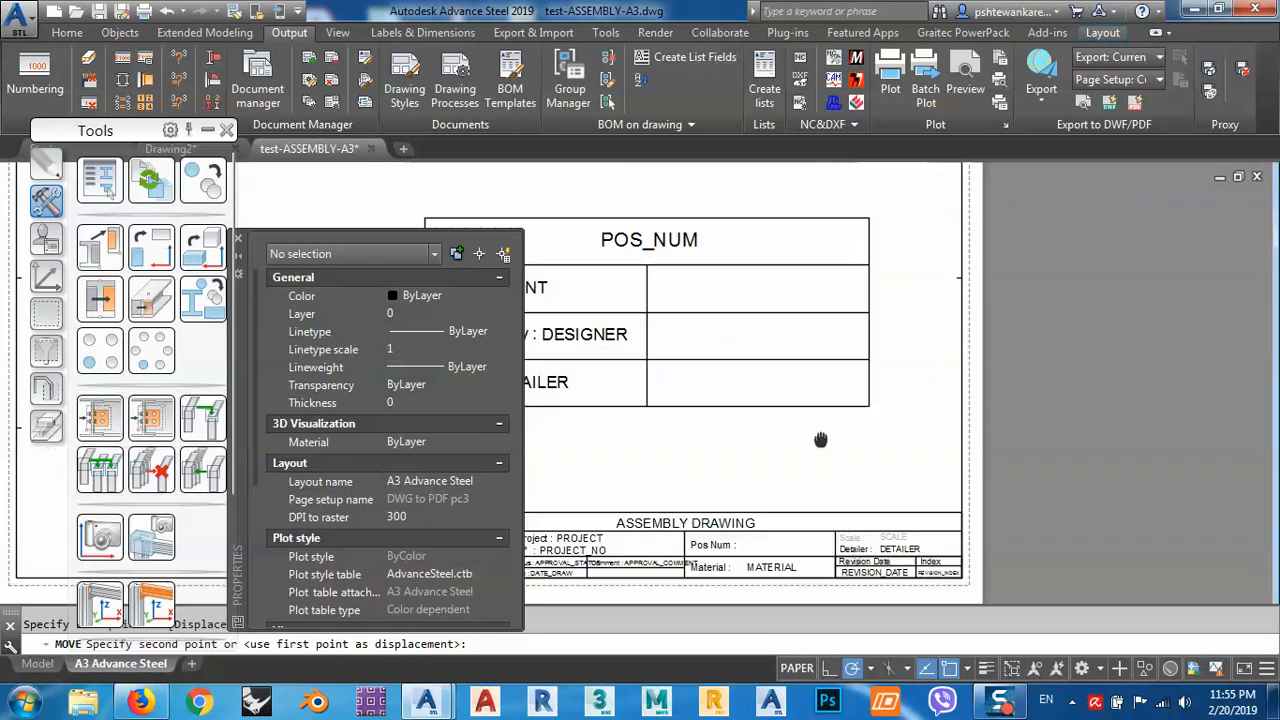
scroll(740, 285, up, 2)
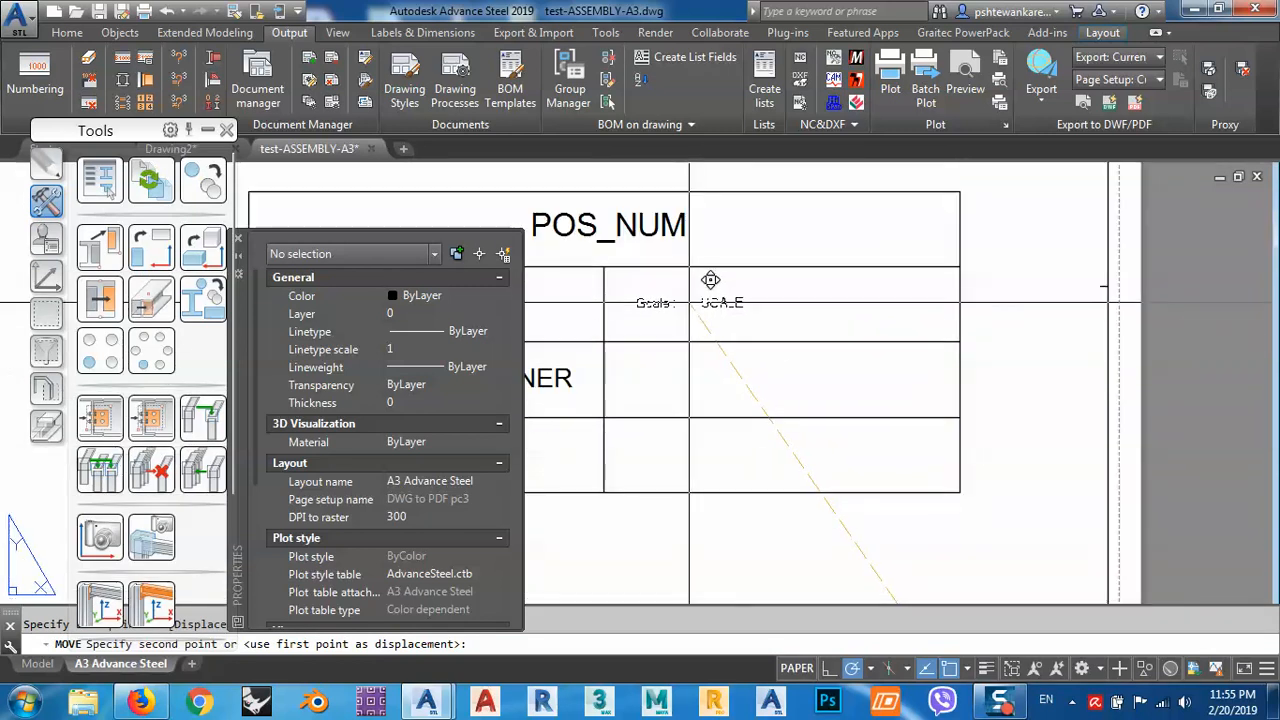
click(686, 282)
Set the text height of both the Scale label and the SCALE attribute to 5.
middle_drag(679, 318, 788, 332)
click(765, 316)
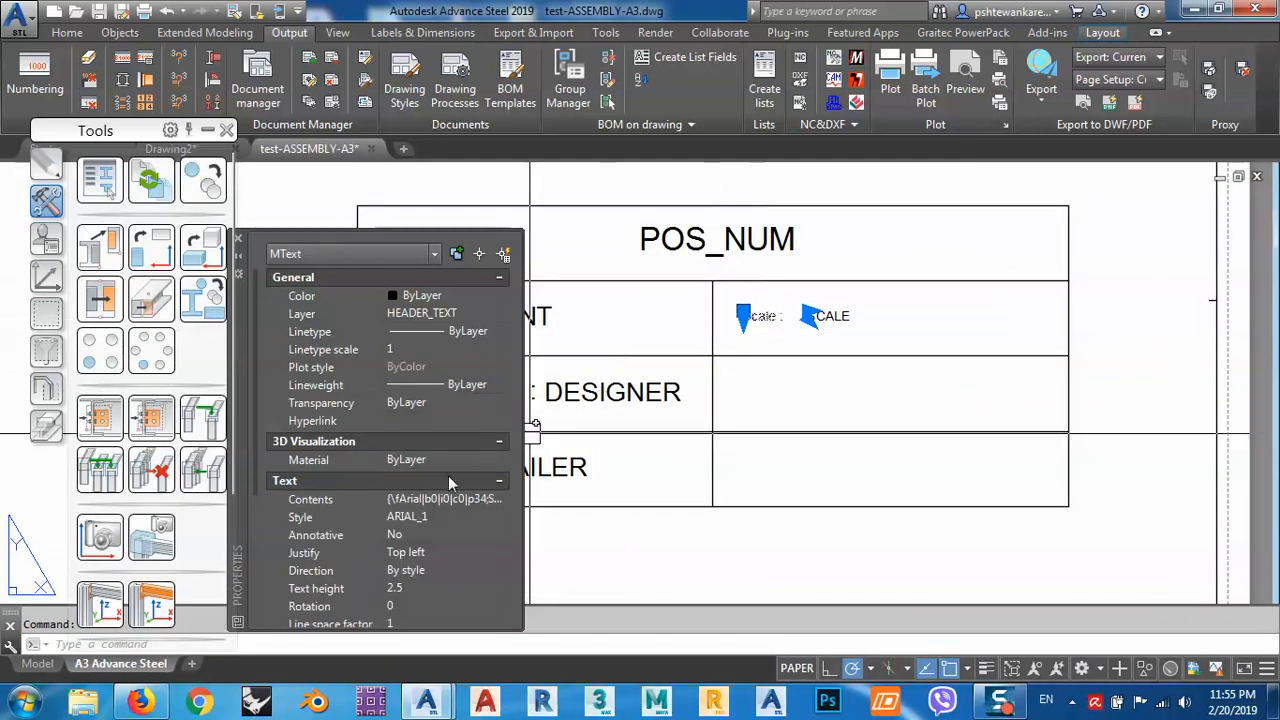
click(411, 589)
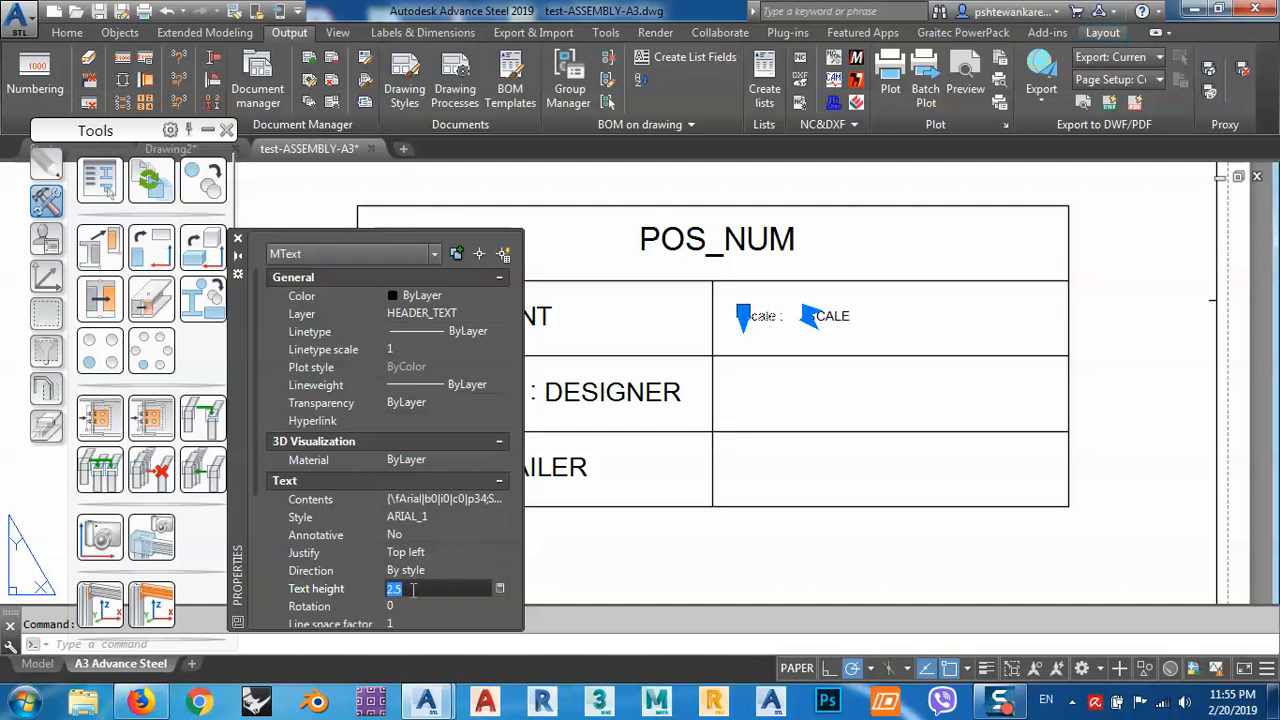
text(5)
key(Return)
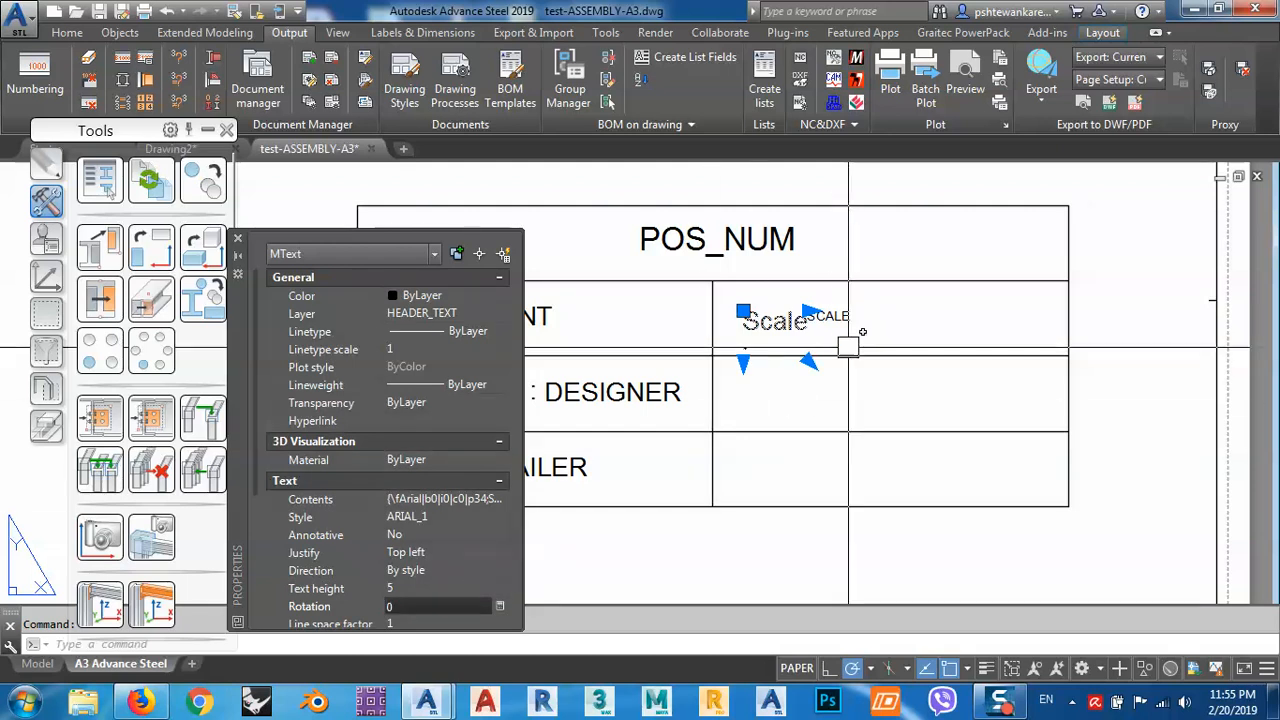
key(Escape)
click(836, 318)
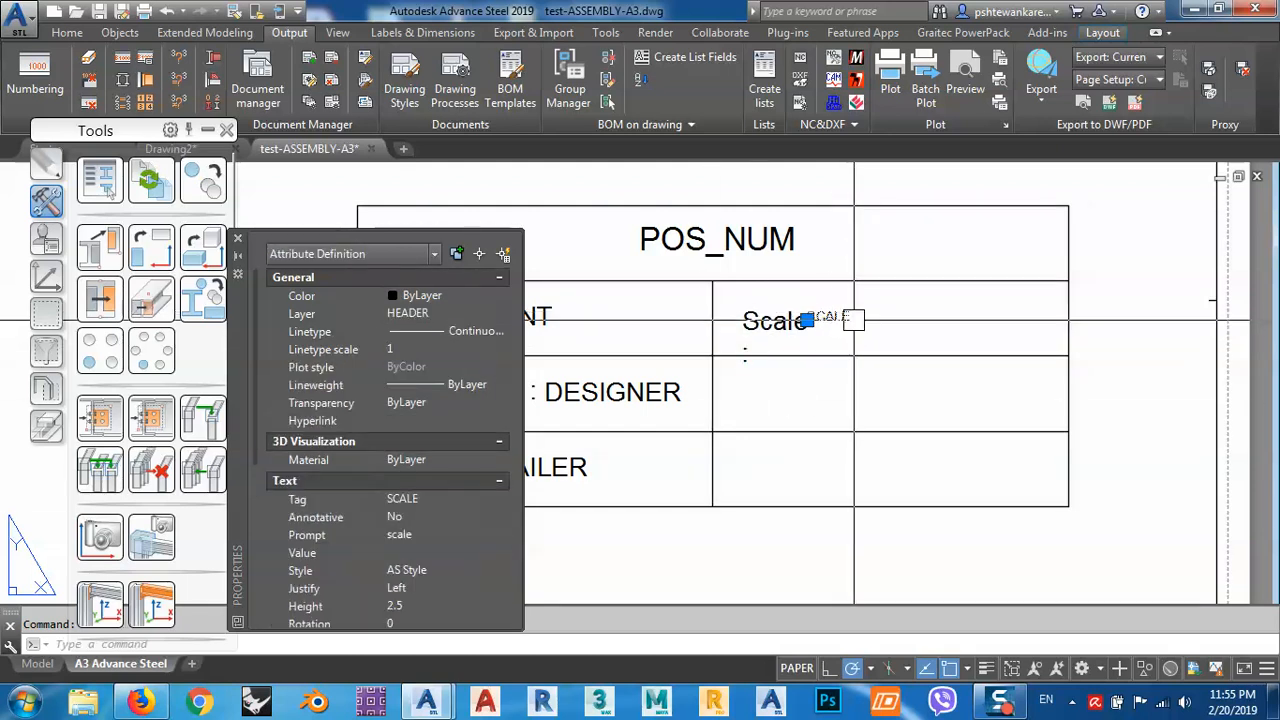
click(430, 605)
text(5)
key(Return)
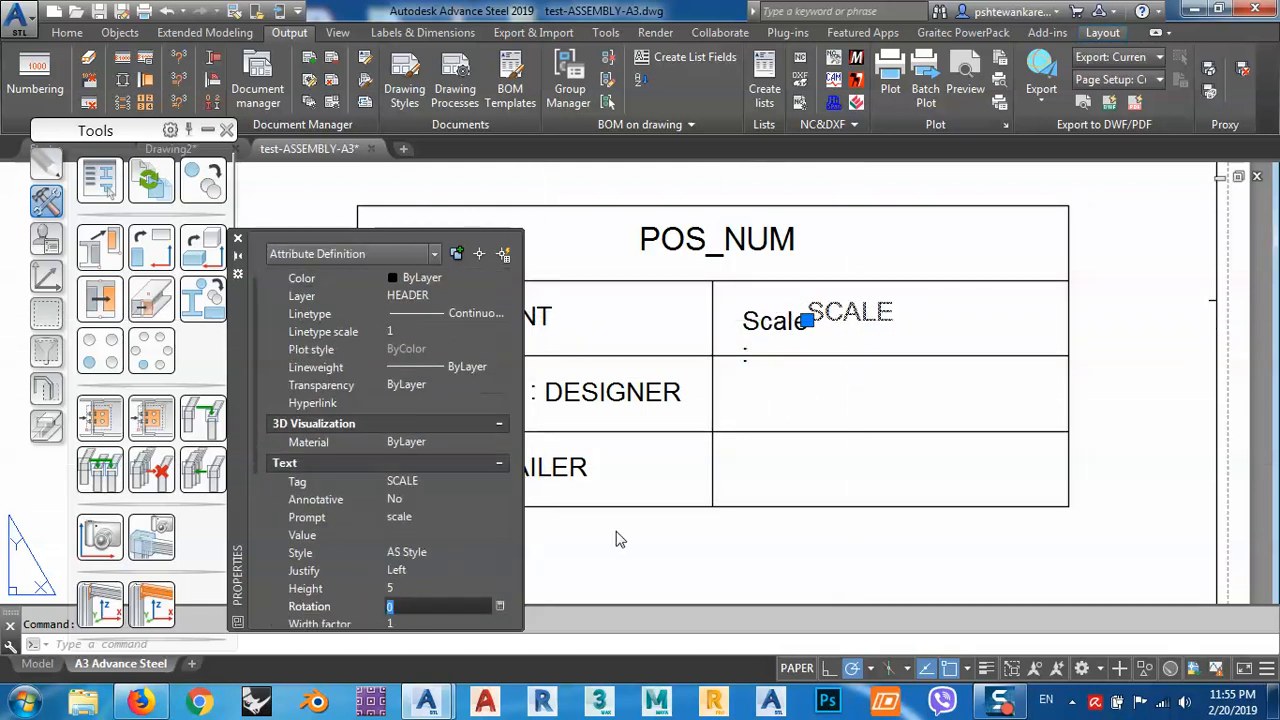
key(Escape)
Move the SCALE attribute horizontally to the right, clear of the Scale label.
scroll(863, 305, up, 4)
click(840, 371)
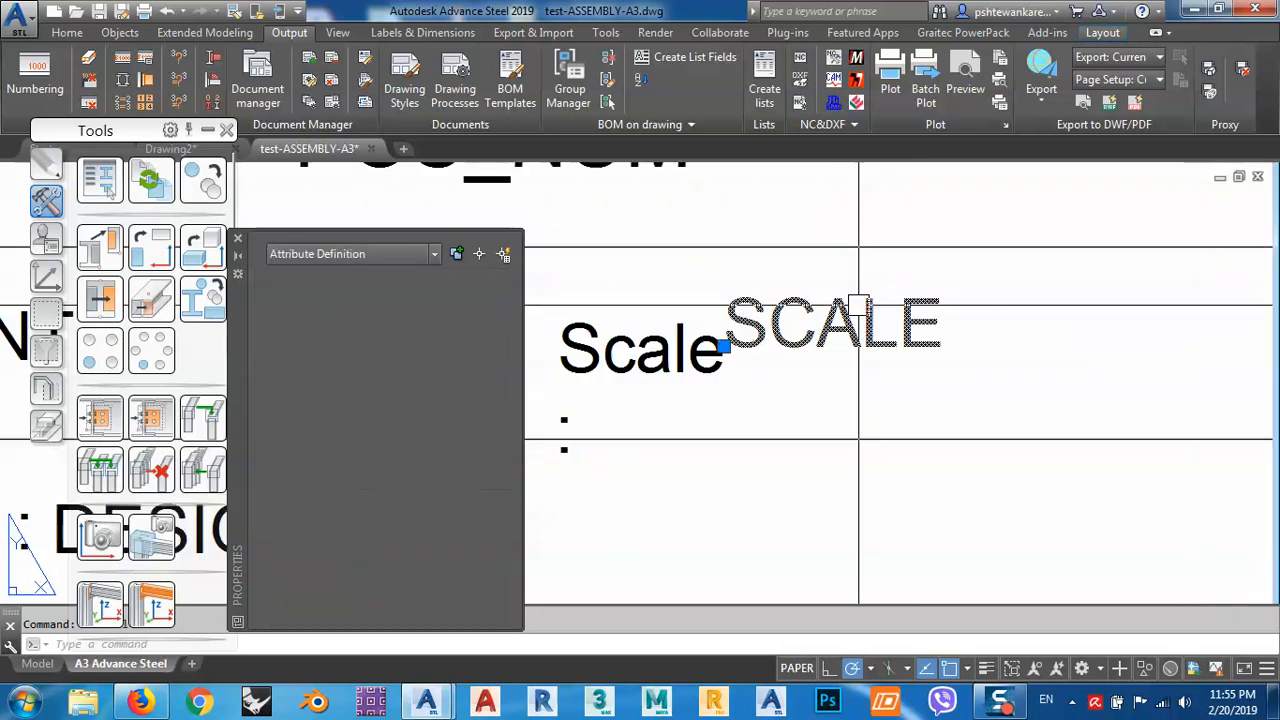
text(m)
key(Return)
click(845, 371)
click(951, 371)
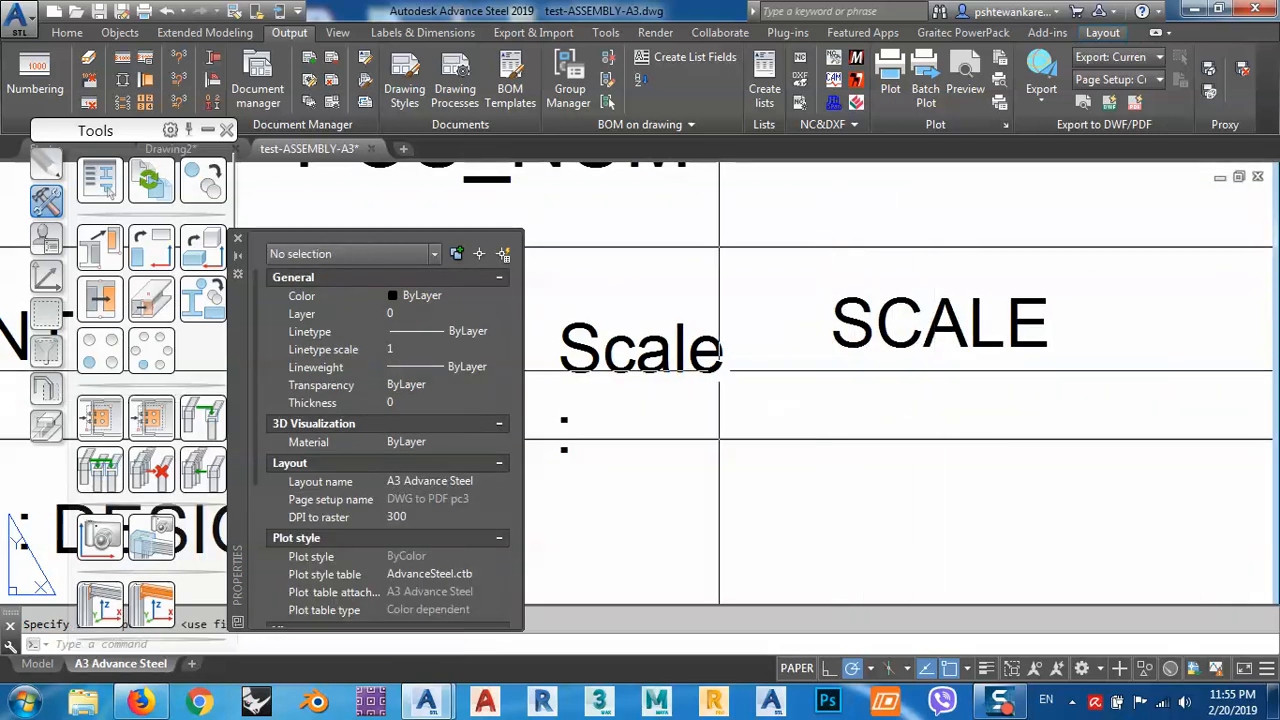
Widen the Scale label's text frame so its colon fits on the same line.
click(640, 350)
click(727, 322)
click(770, 323)
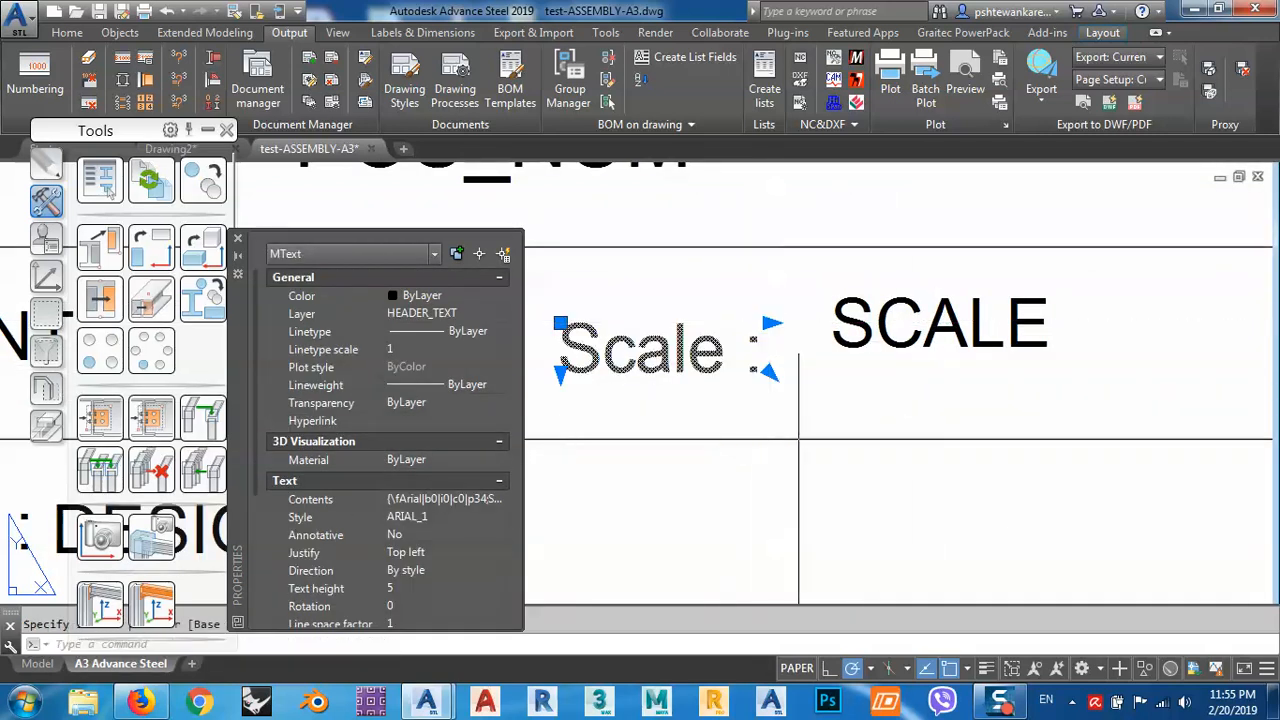
click(876, 340)
key(Escape)
Move the SCALE attribute straight down about 2.7 units to line up with the Scale label's baseline.
click(880, 330)
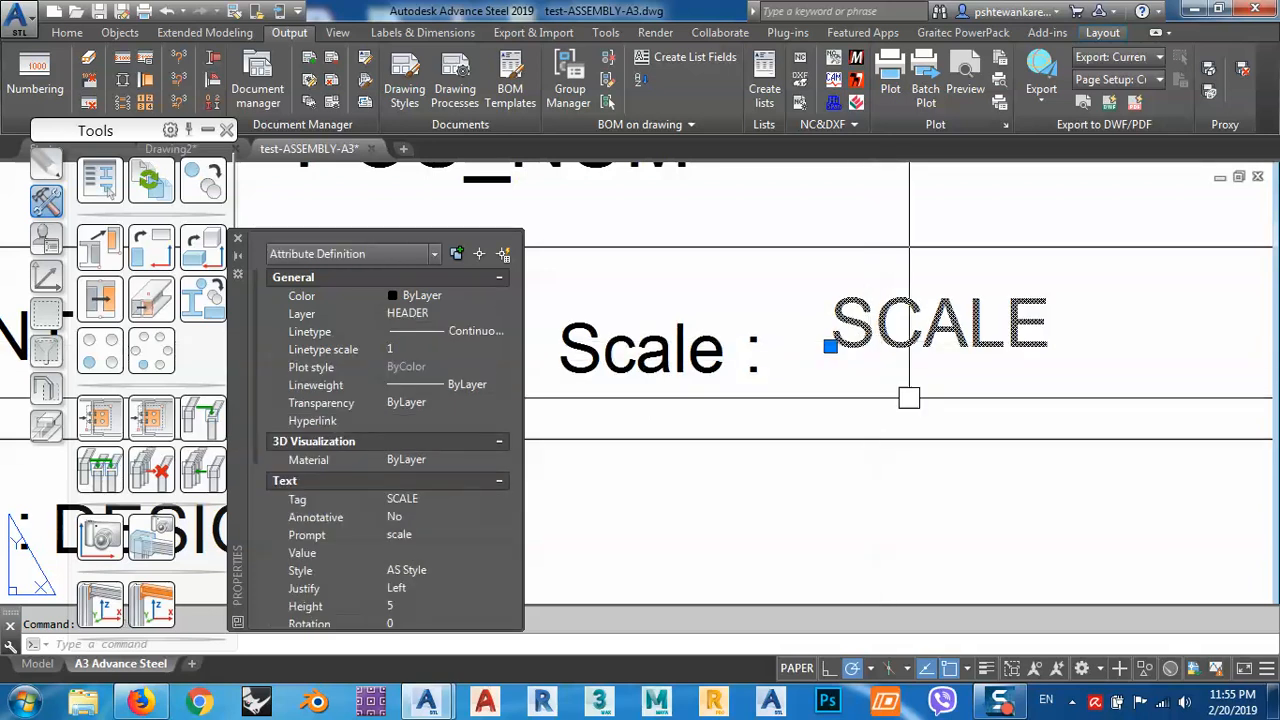
text(m)
key(Return)
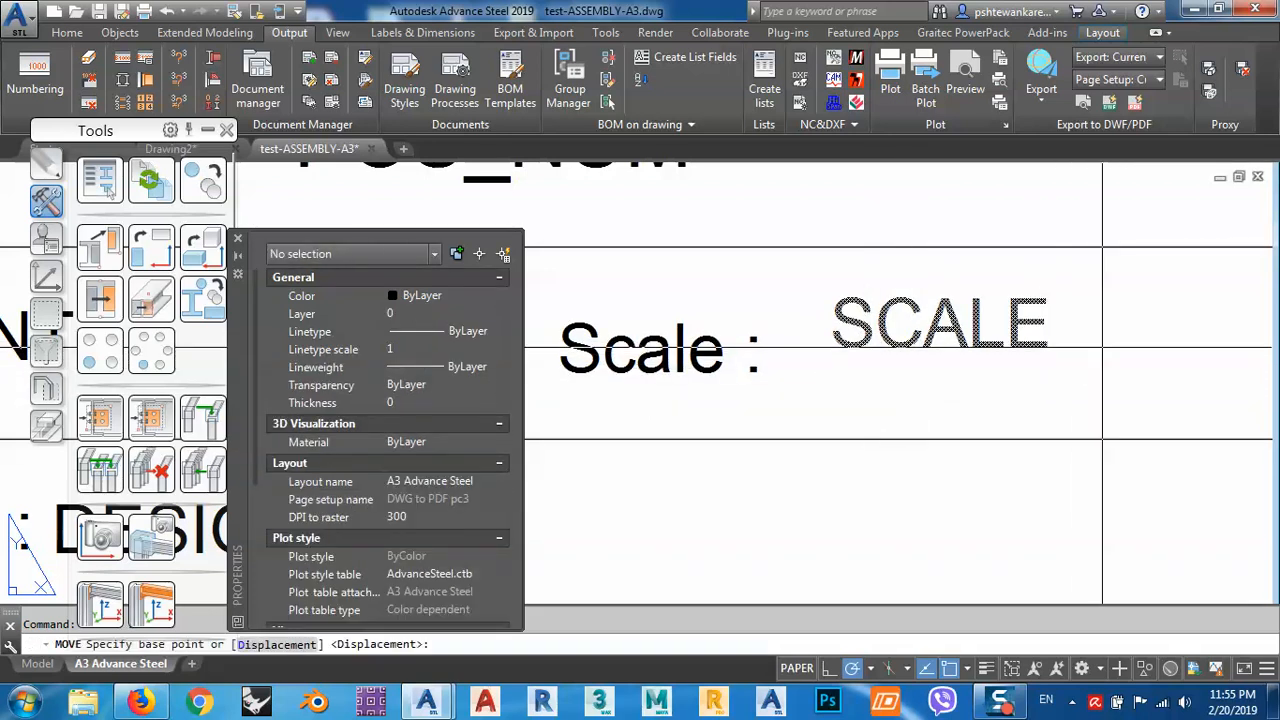
click(1102, 348)
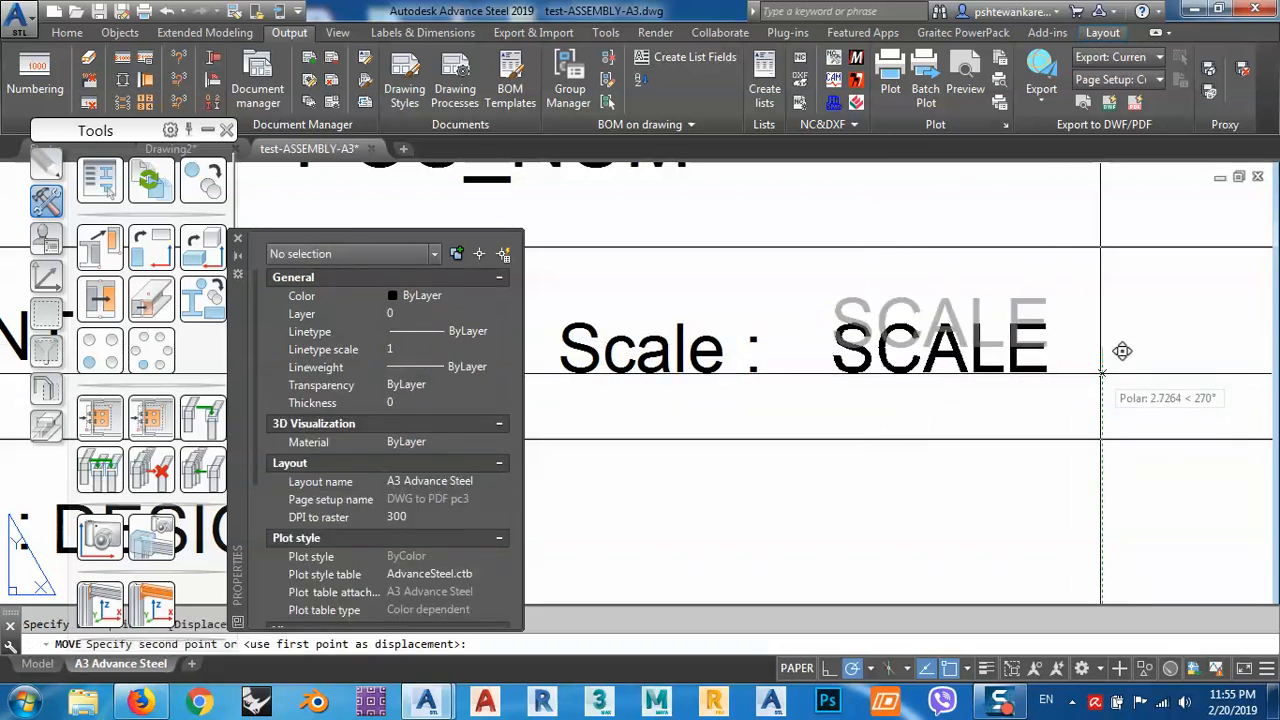
click(1122, 351)
Move the SCALE attribute horizontally to the left so it sits directly after the label's colon.
click(1006, 349)
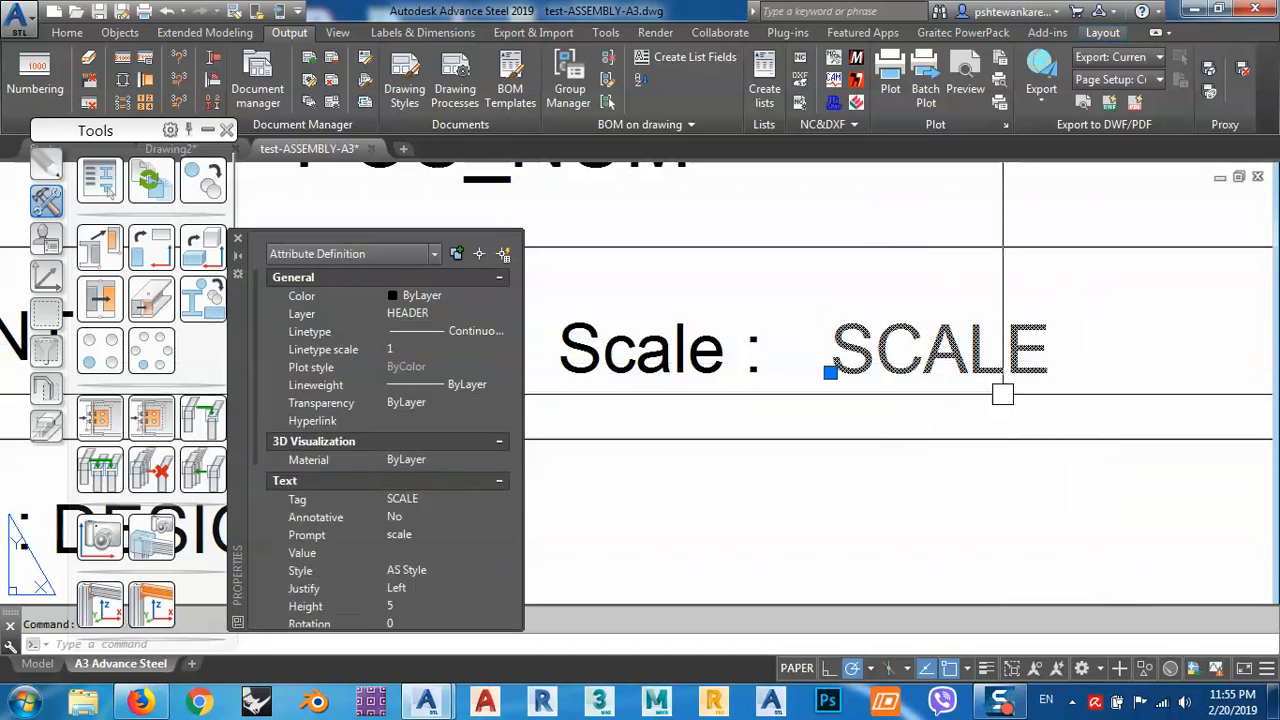
text(m)
key(Return)
click(835, 415)
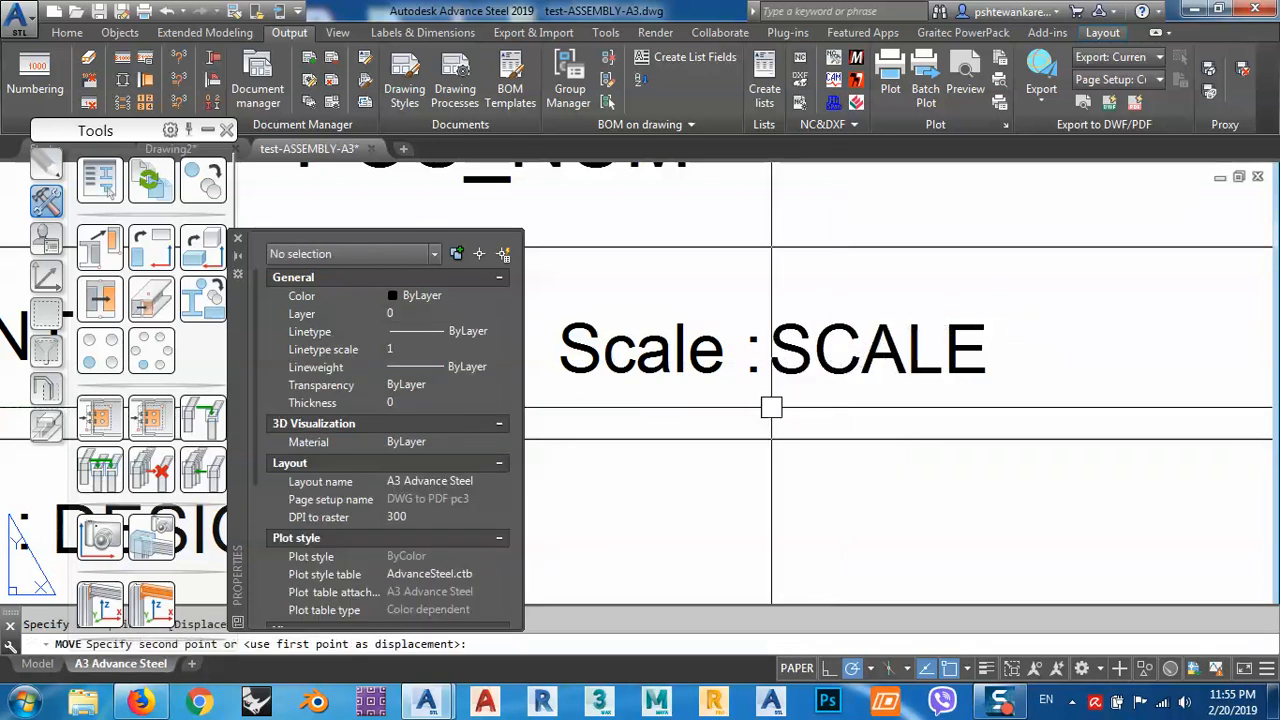
click(771, 407)
scroll(771, 407, down, 3)
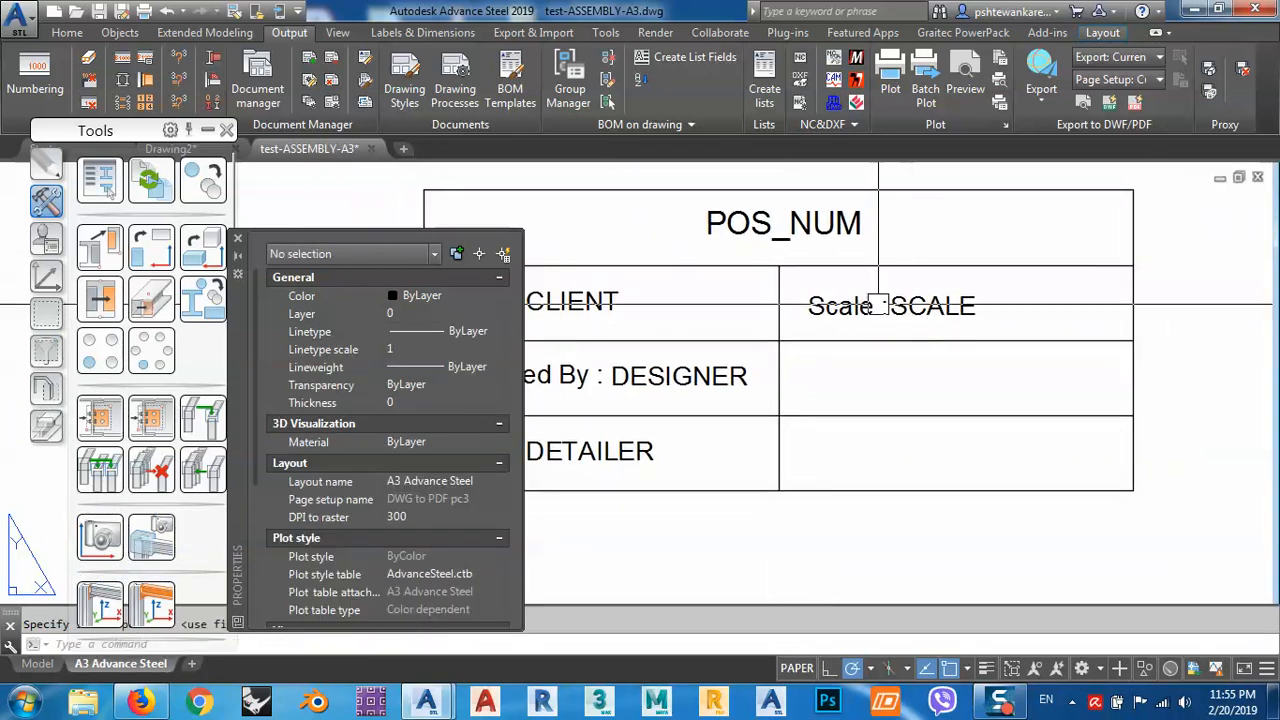
scroll(902, 306, up, 4)
click(910, 300)
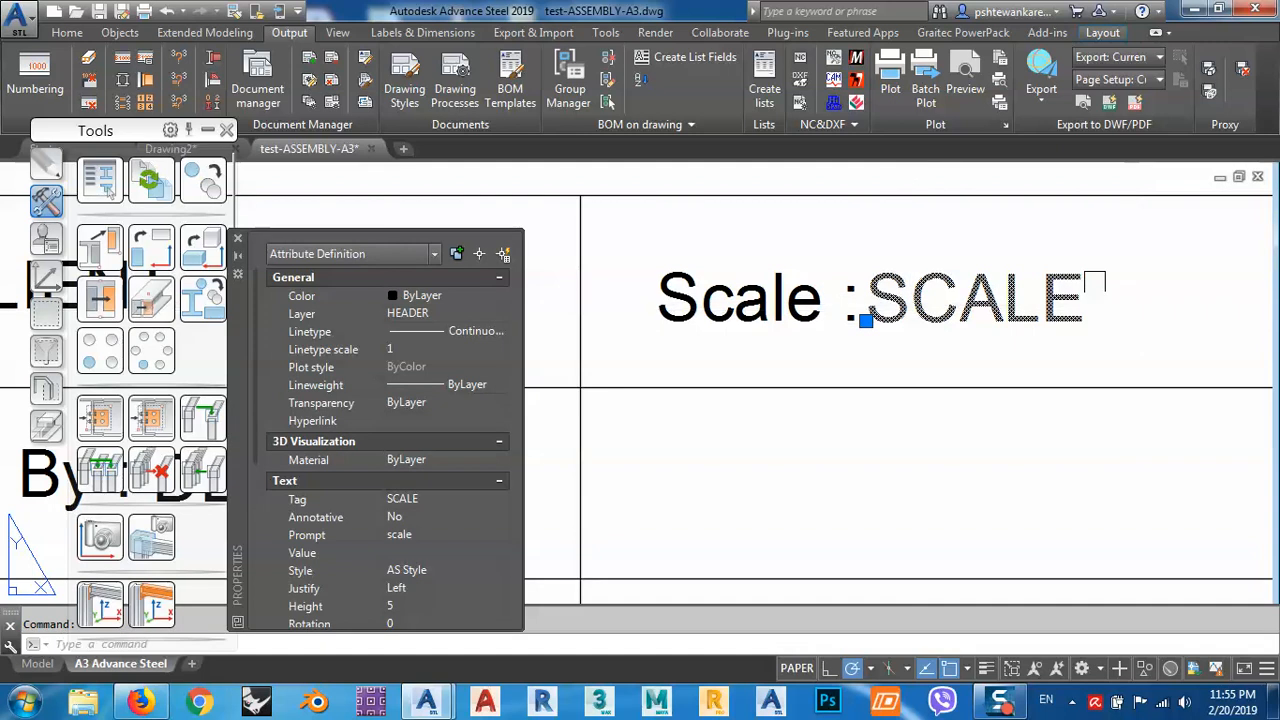
scroll(1094, 281, down, 3)
key(Escape)
Move the Date label and DATE_DRAW attribute from the existing title block into the cell below Scale.
scroll(957, 360, down, 3)
scroll(852, 450, up, 3)
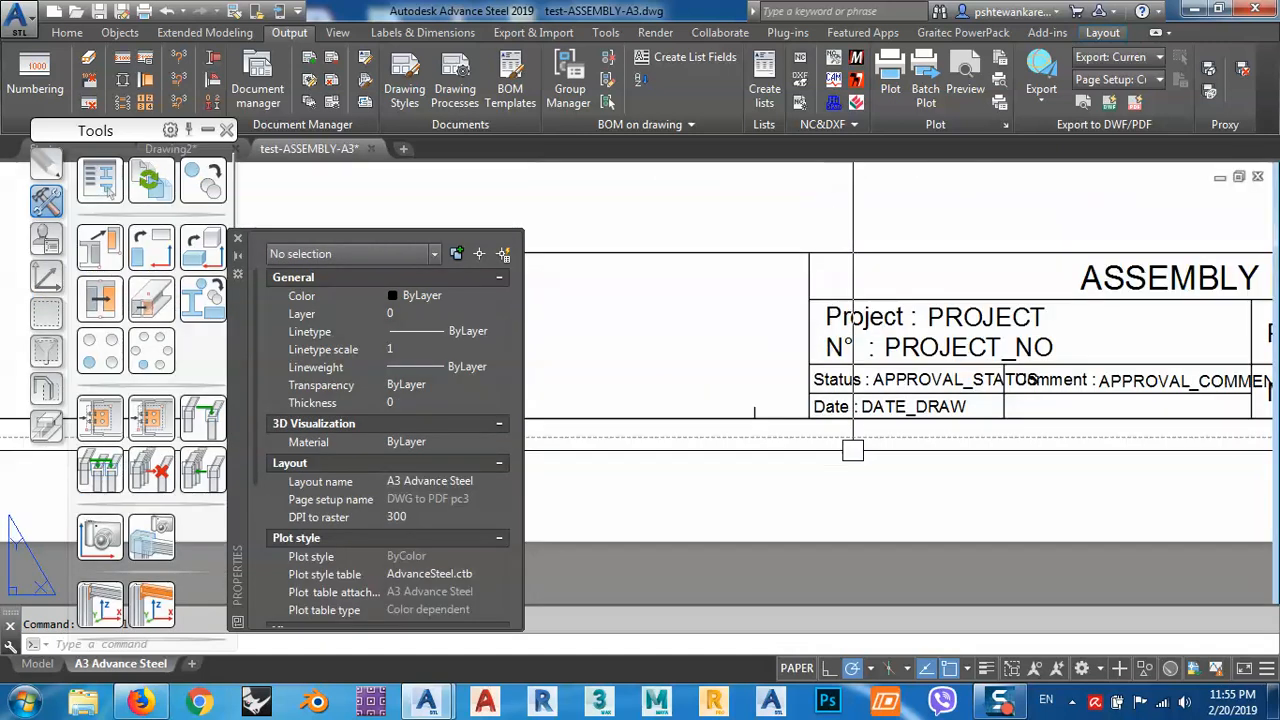
scroll(866, 408, up, 4)
click(800, 408)
click(858, 408)
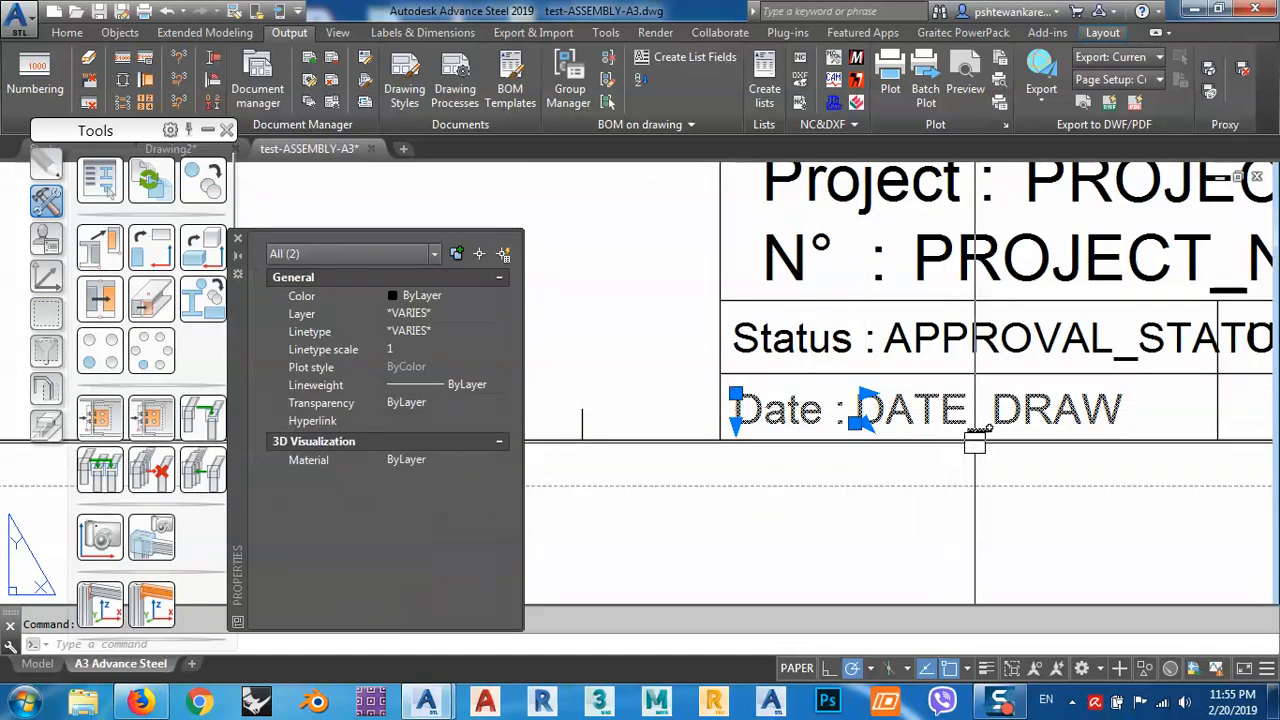
middle_drag(858, 408, 765, 402)
text(m)
key(Return)
click(850, 455)
scroll(786, 500, down, 4)
scroll(725, 483, down, 4)
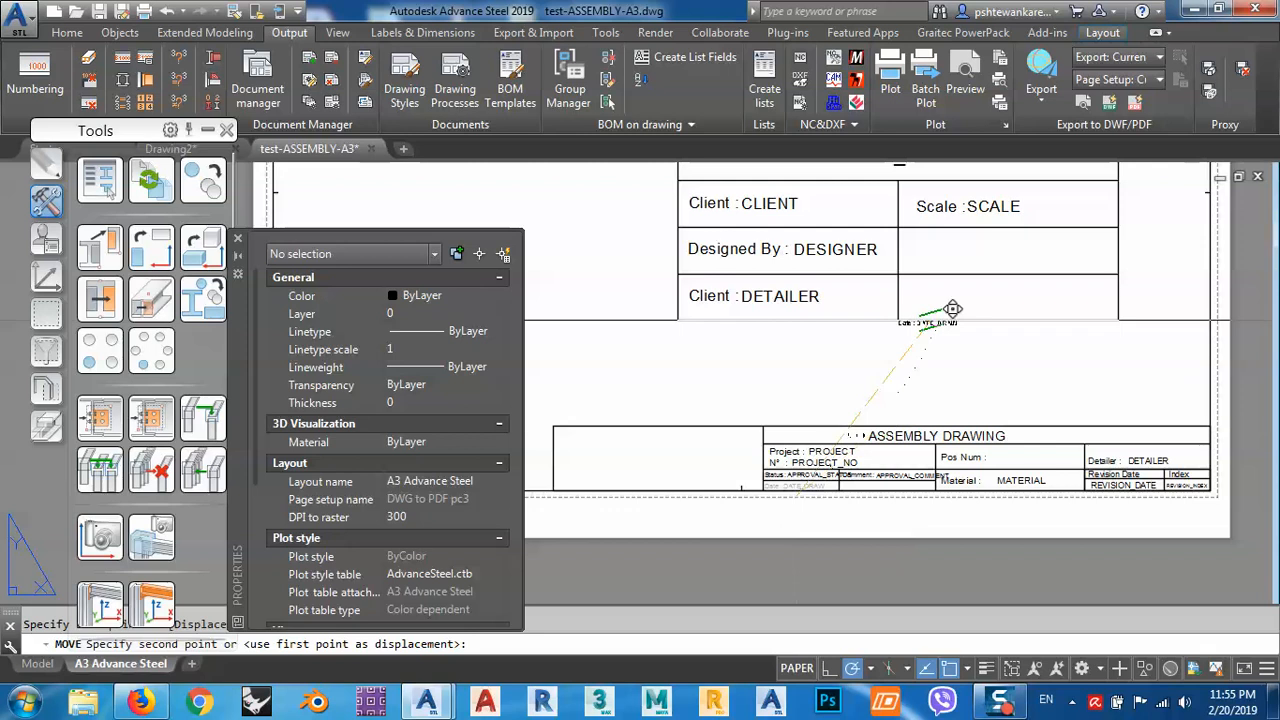
middle_drag(966, 274, 926, 360)
scroll(909, 353, up, 4)
click(918, 308)
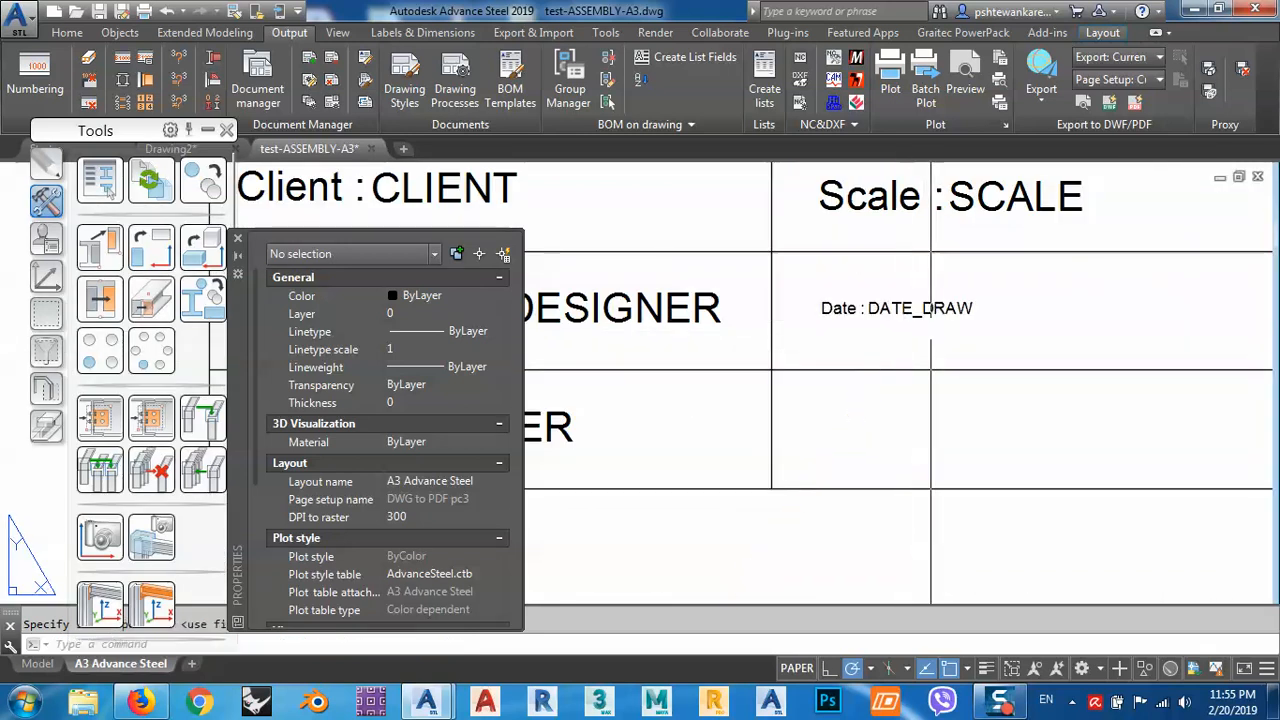
Set the text height of the Date label and the DATE_DRAW attribute to 5.
click(829, 308)
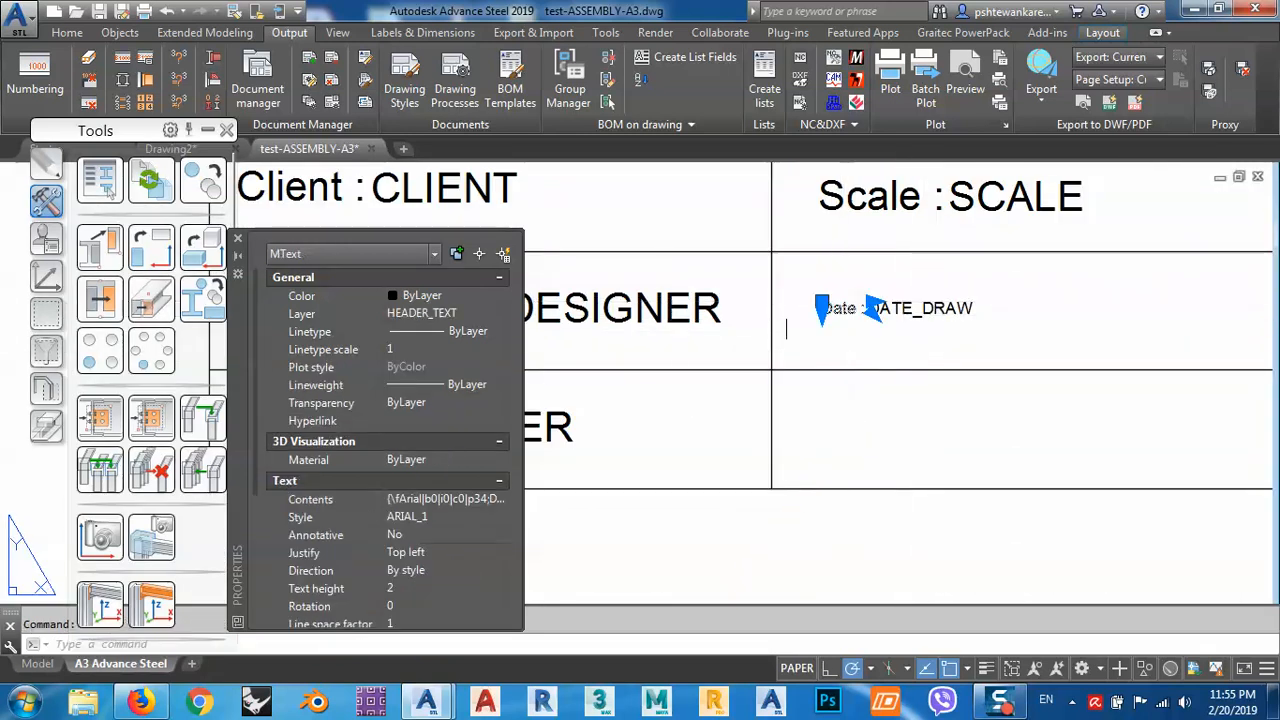
click(401, 589)
text(5)
key(Return)
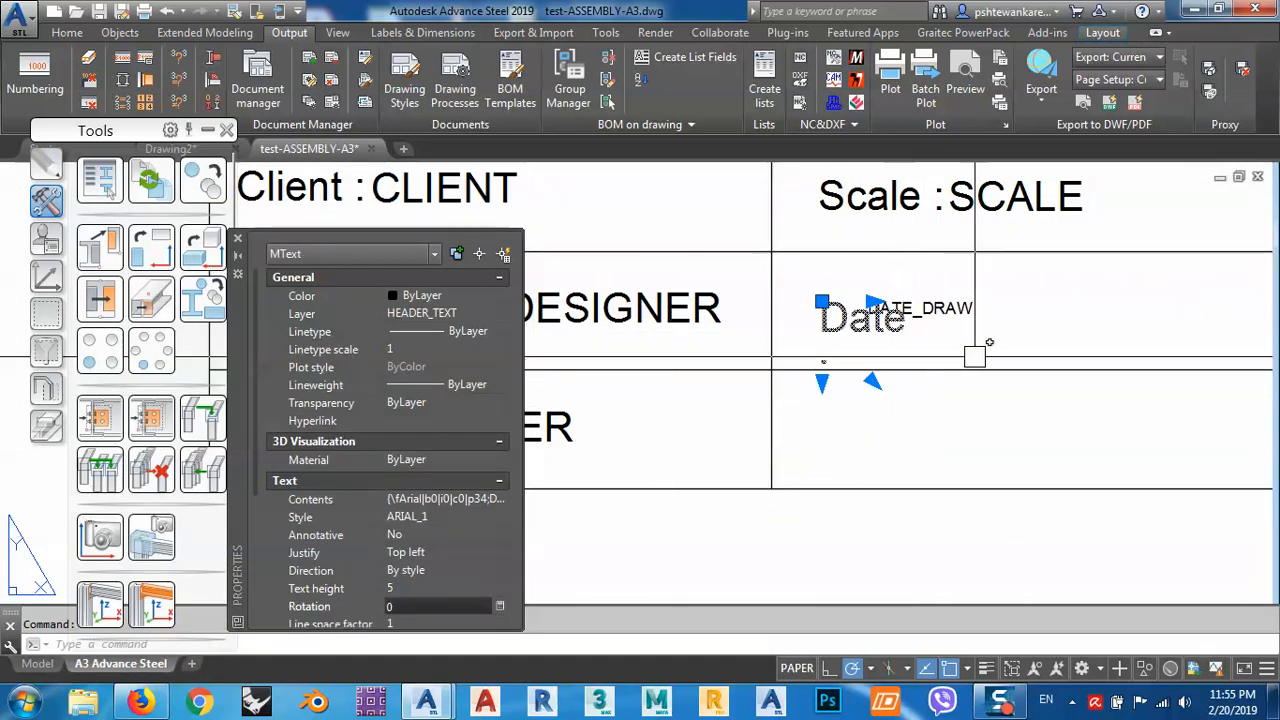
key(Escape)
click(928, 325)
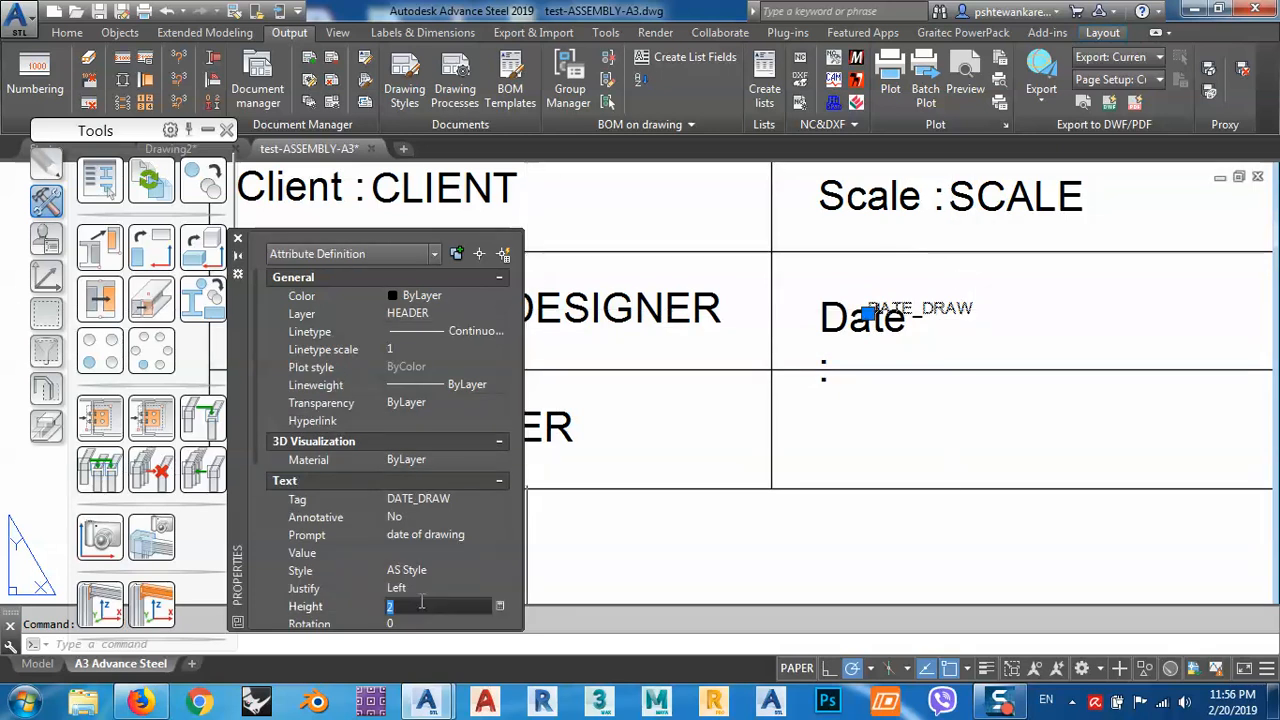
text(5)
key(Return)
key(Escape)
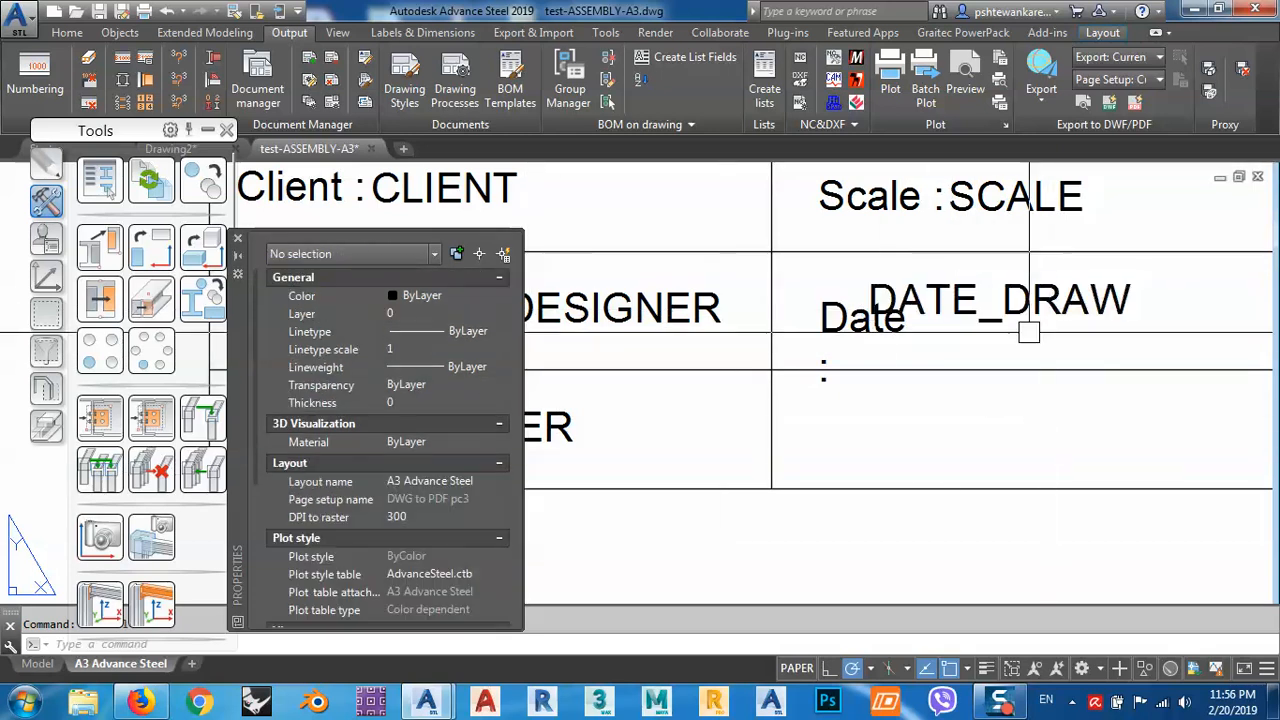
Move the DATE_DRAW attribute horizontally about 22 units to the right, clear of the Date label.
click(1028, 325)
middle_drag(1028, 325, 949, 372)
text(m)
key(Return)
click(935, 400)
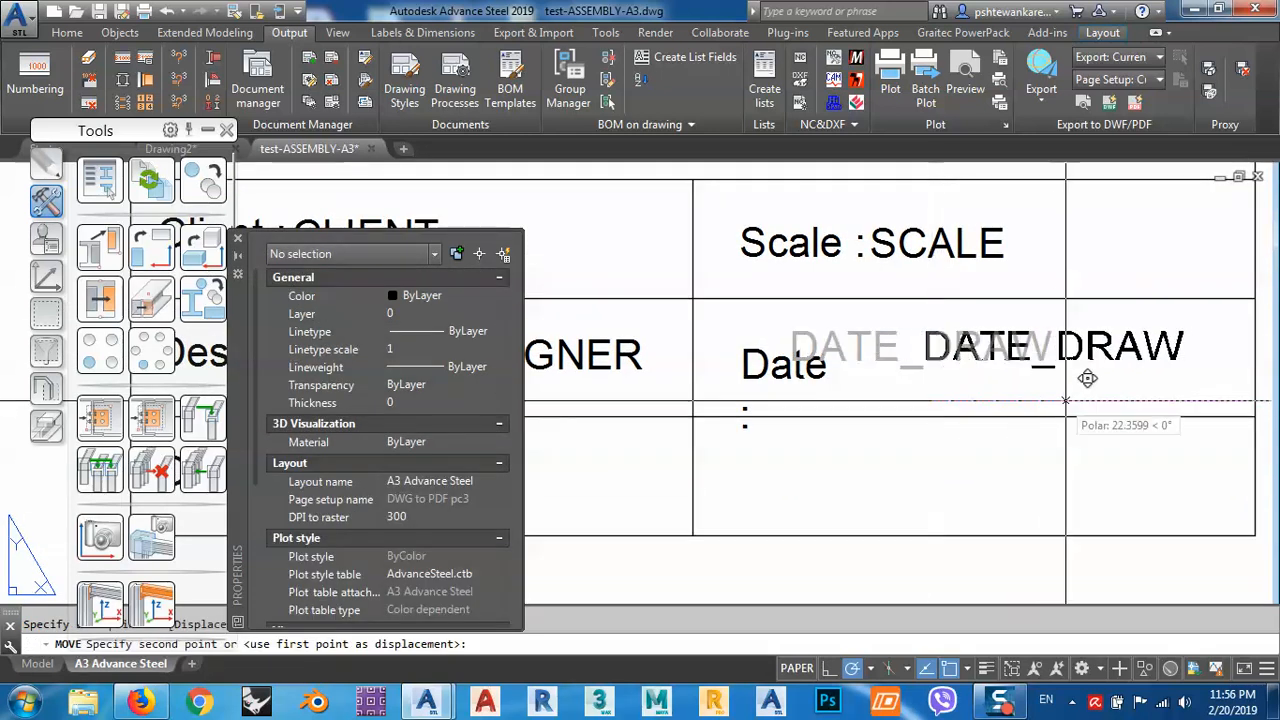
click(1070, 400)
Widen the Date label's text frame so its colon fits on the same line.
click(825, 381)
click(794, 347)
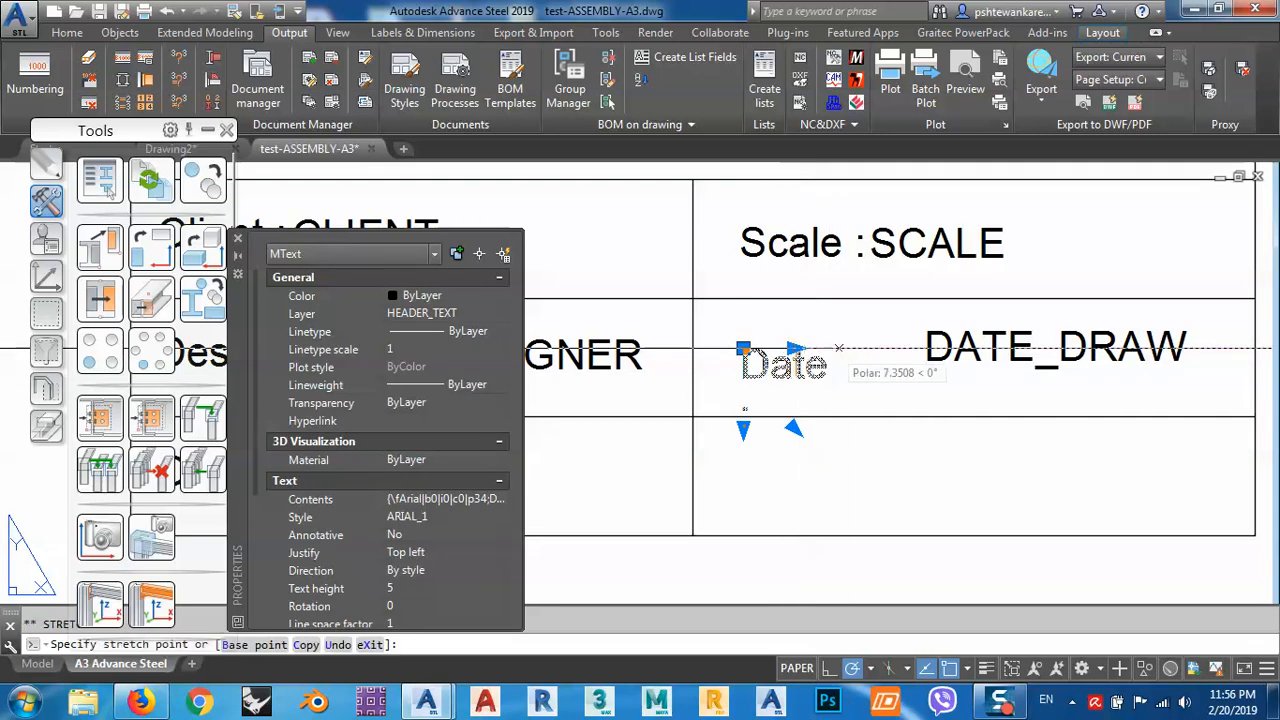
click(870, 348)
key(Escape)
Move the DATE_DRAW attribute to sit directly after the Date label's colon, aligned with its baseline.
click(947, 358)
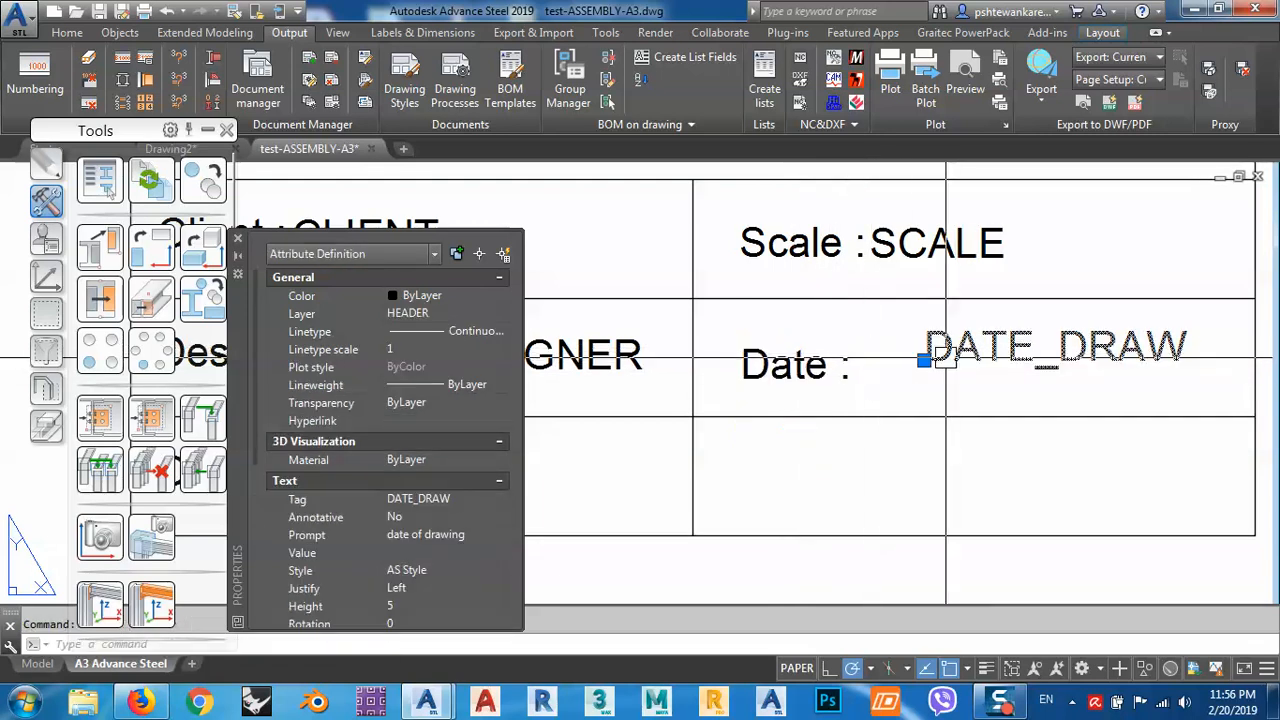
text(m)
key(Return)
click(1232, 344)
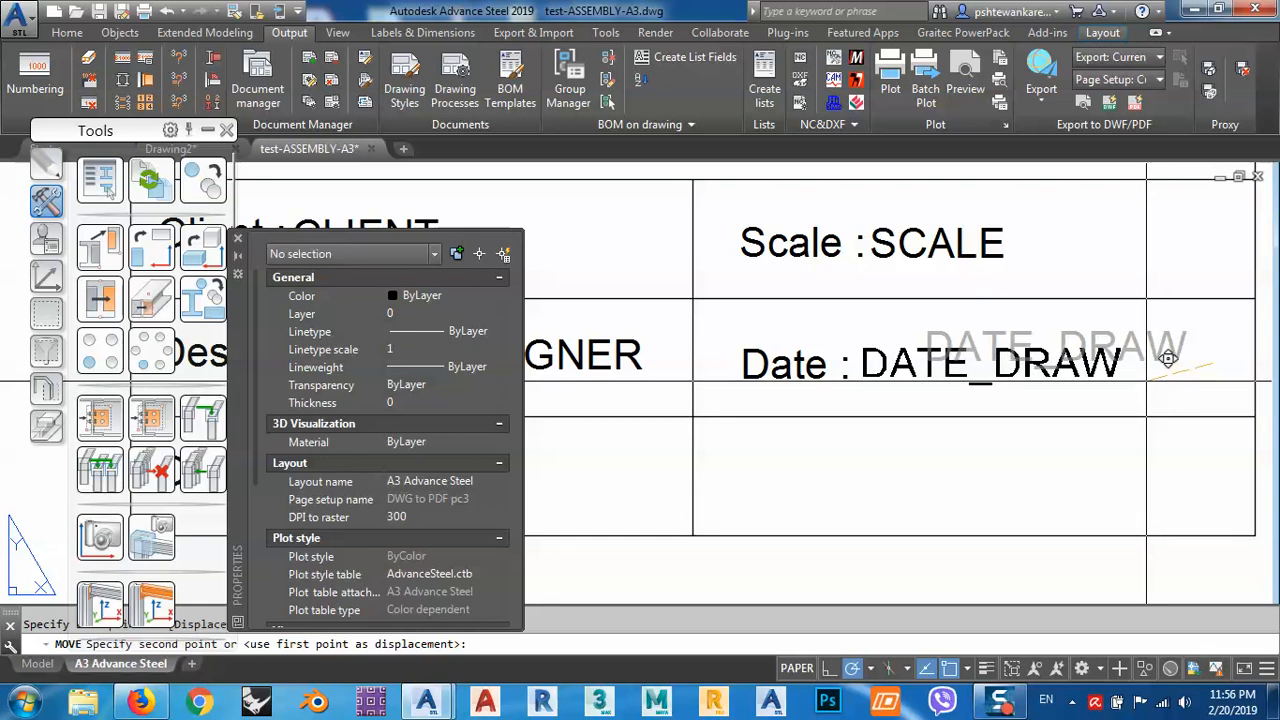
click(1168, 363)
Move the Material label and MATERIAL attribute from the existing title block into the empty cell below Date.
middle_drag(1017, 403, 1010, 375)
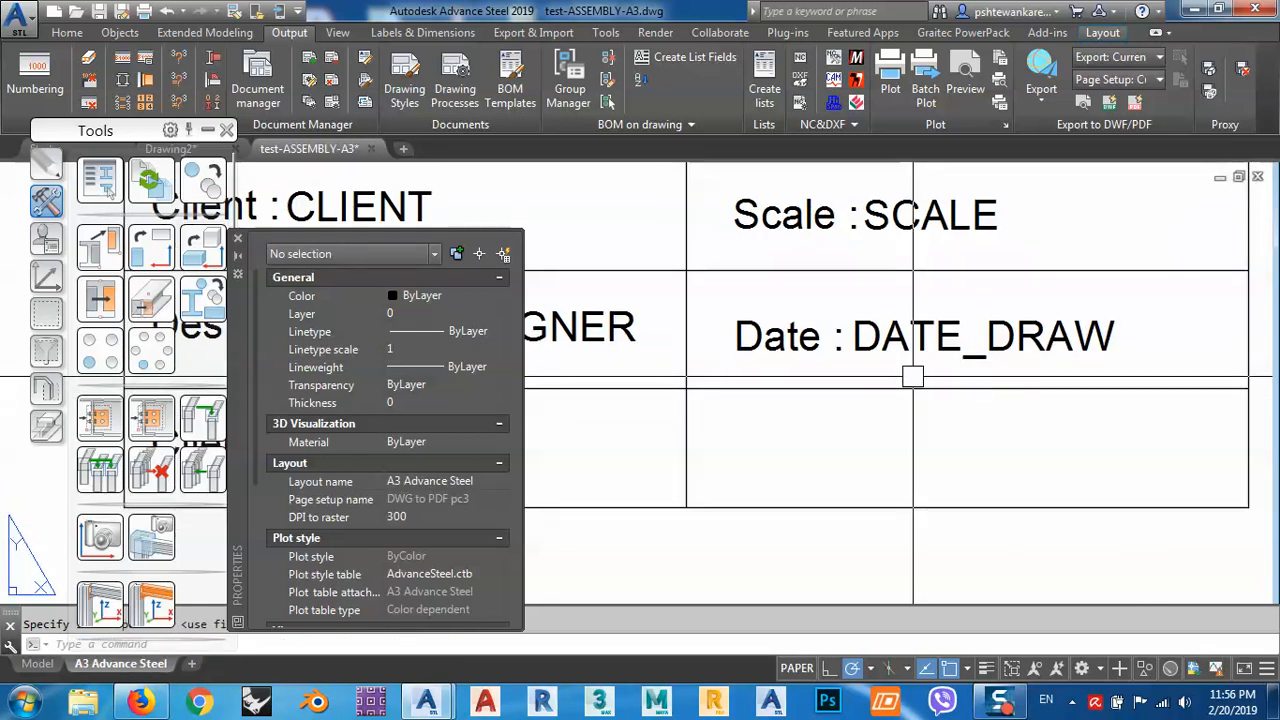
scroll(912, 376, down, 3)
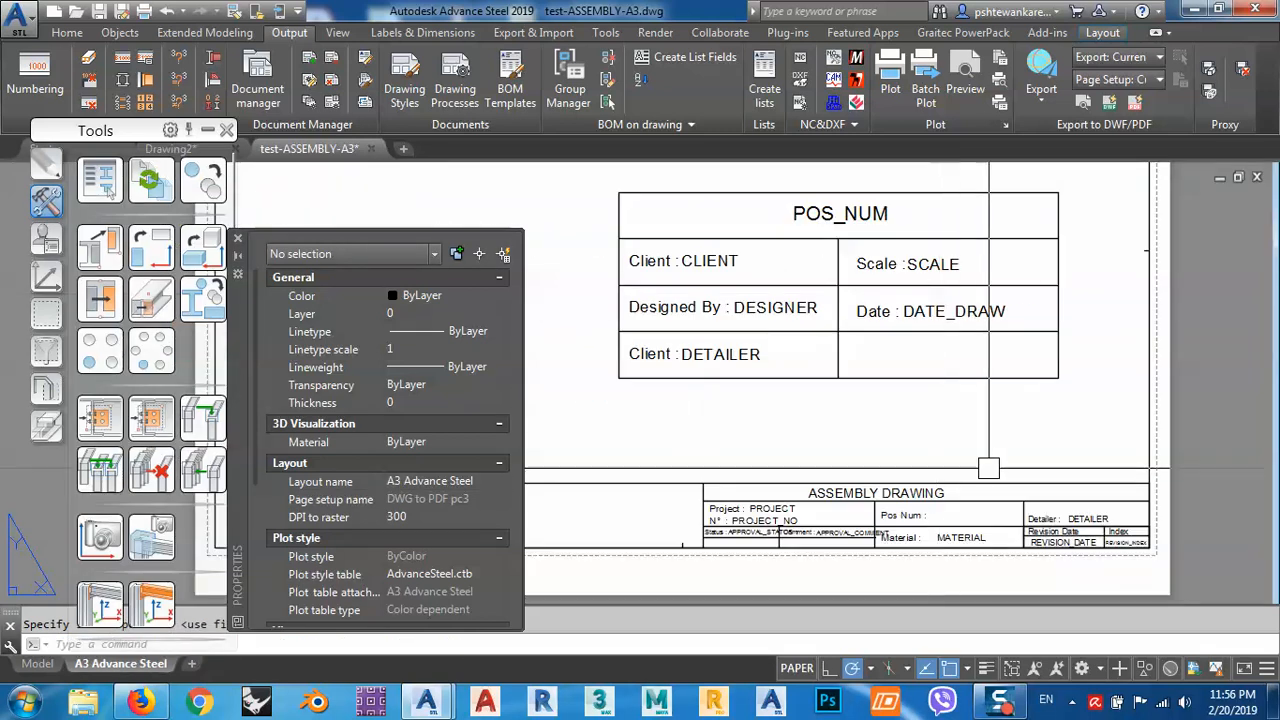
middle_drag(934, 380, 909, 301)
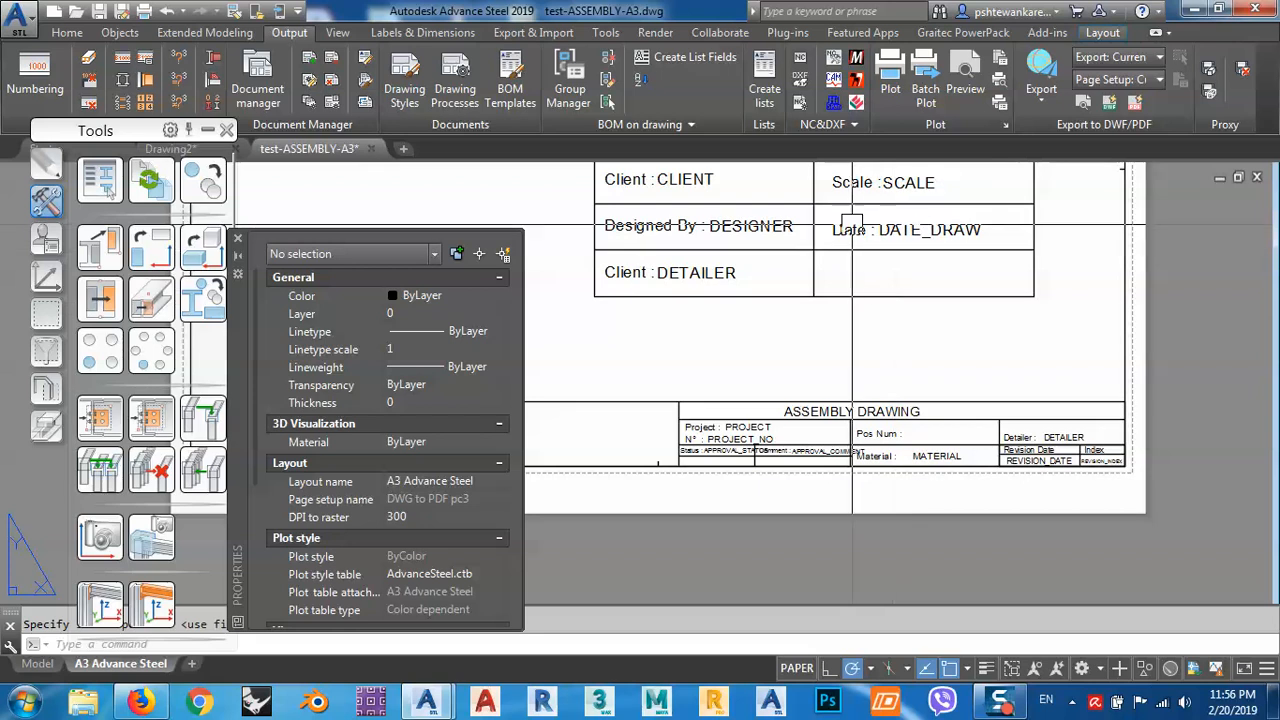
scroll(883, 464, up, 4)
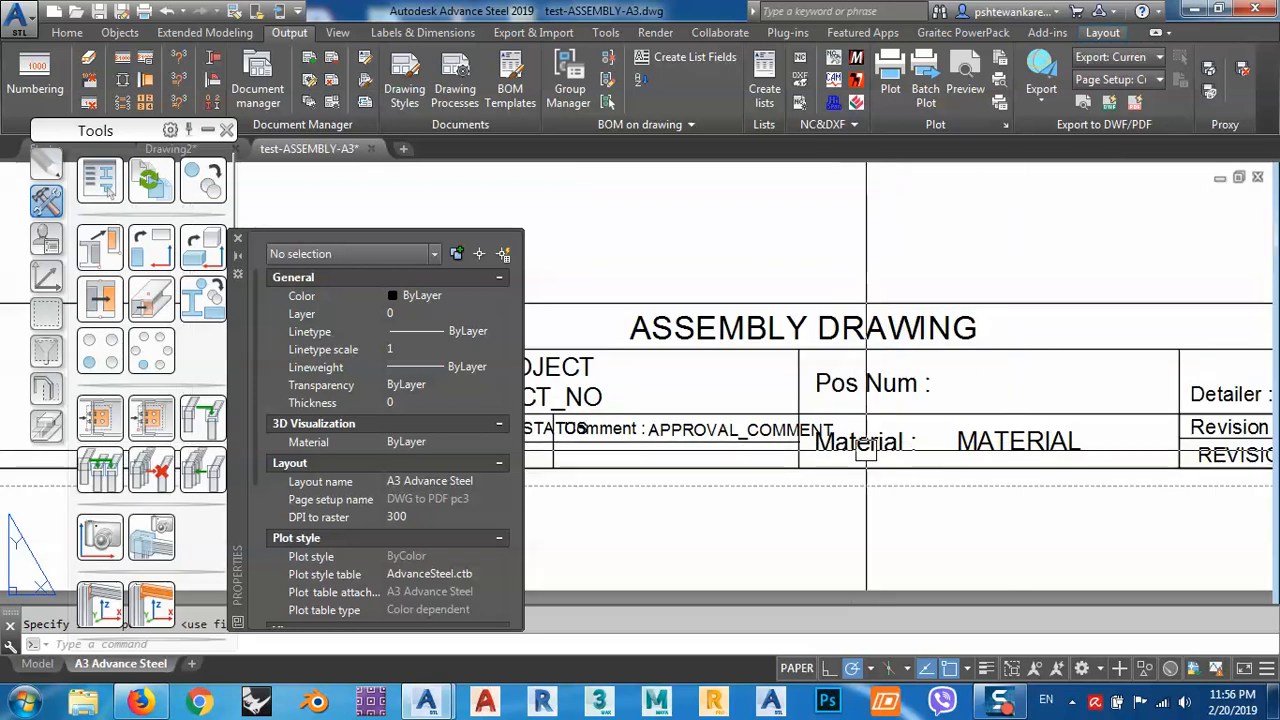
scroll(991, 450, down, 4)
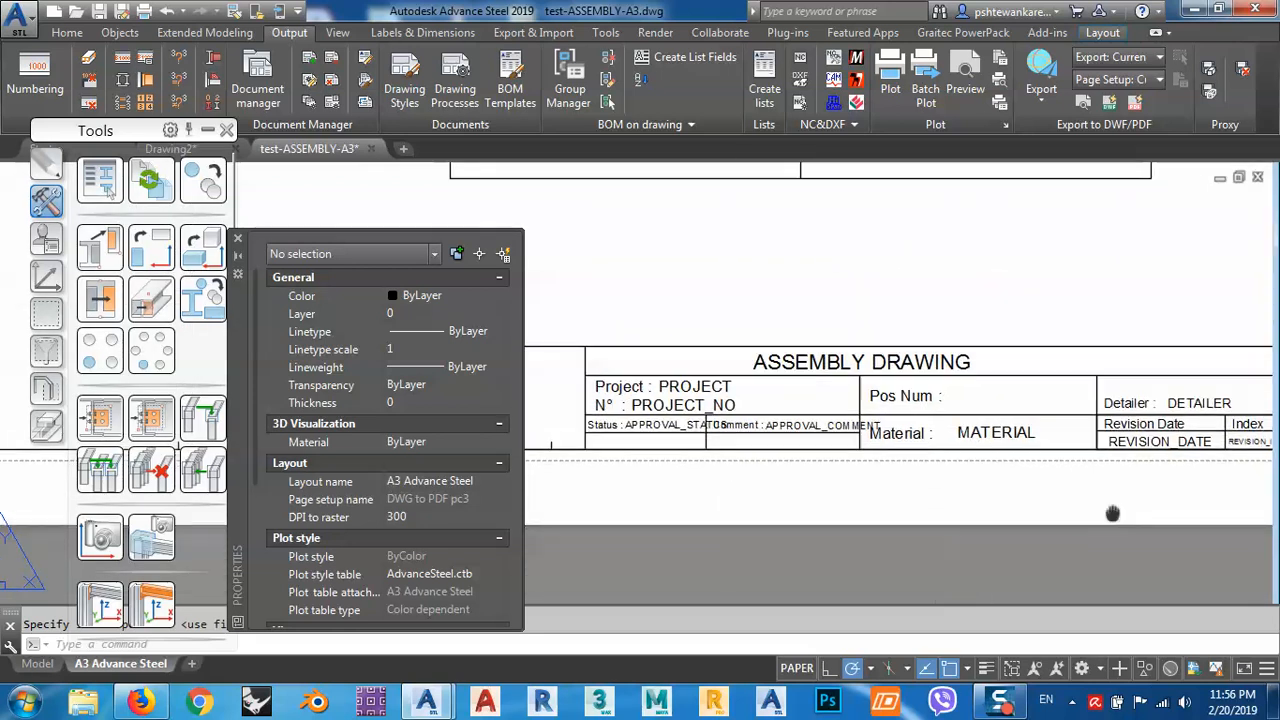
scroll(760, 419, up, 4)
click(786, 403)
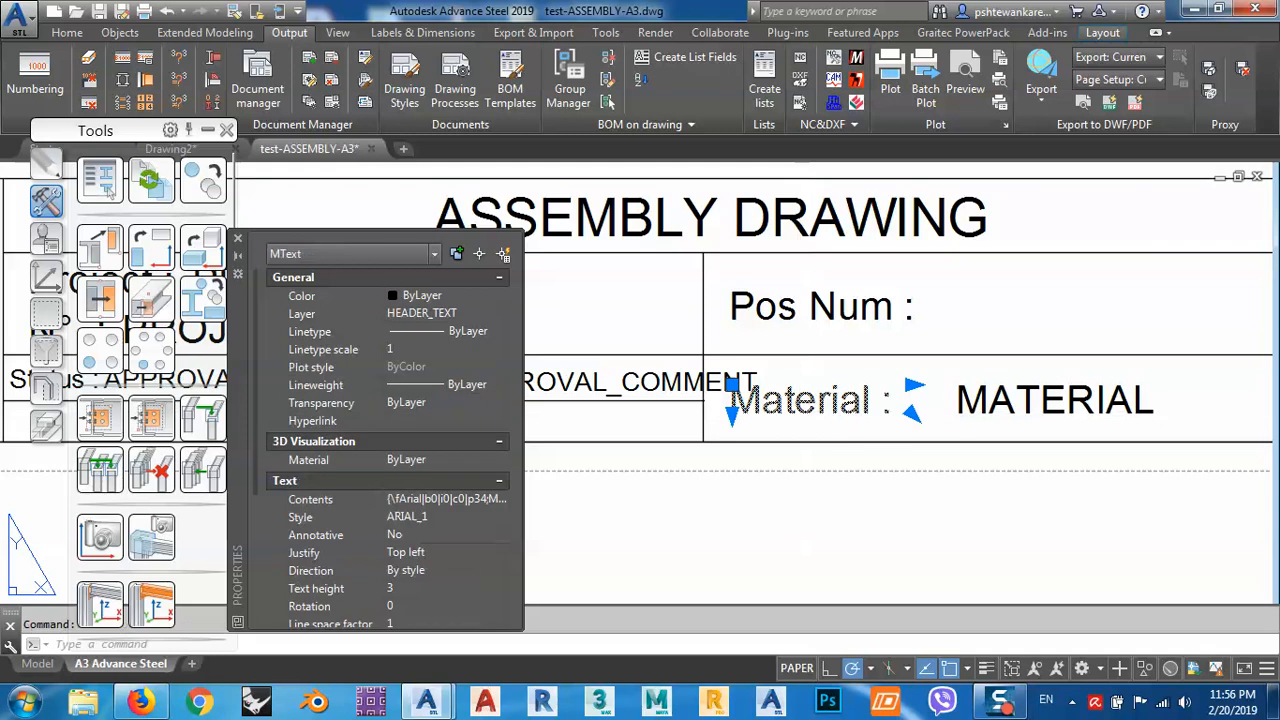
click(1034, 401)
middle_drag(1023, 402, 1004, 458)
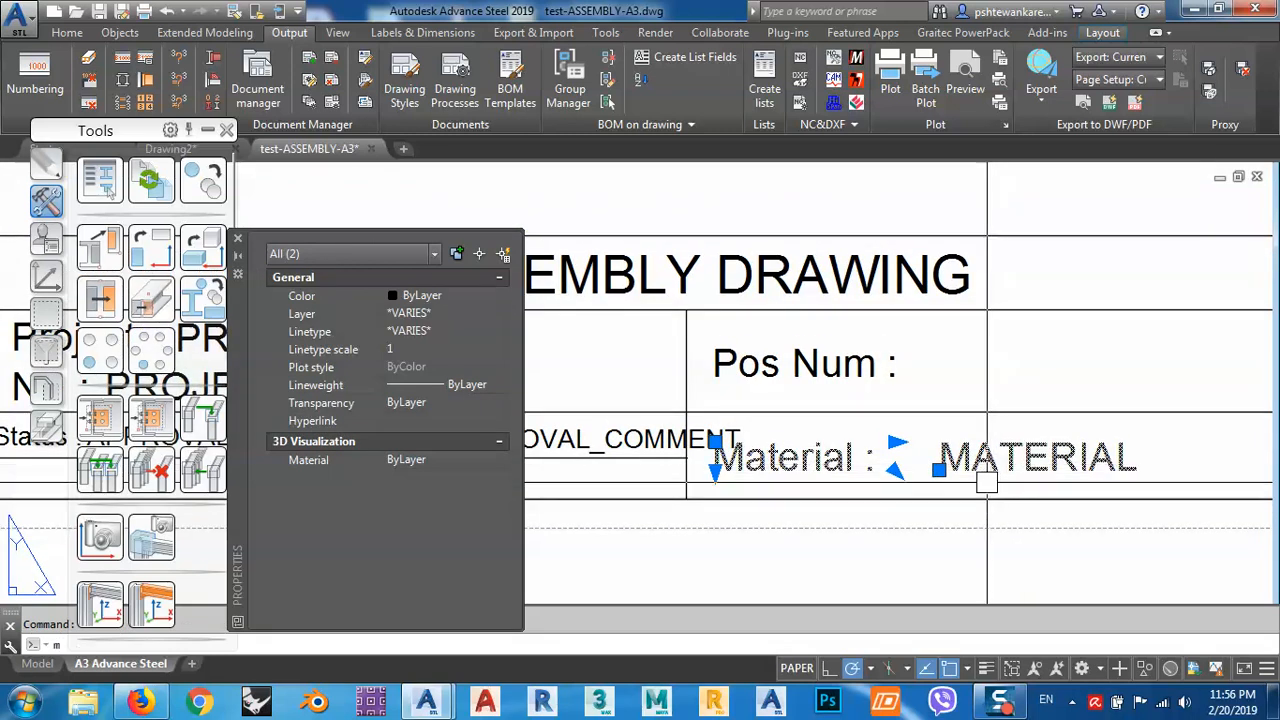
text(m)
key(Return)
click(1000, 456)
scroll(1000, 456, down, 6)
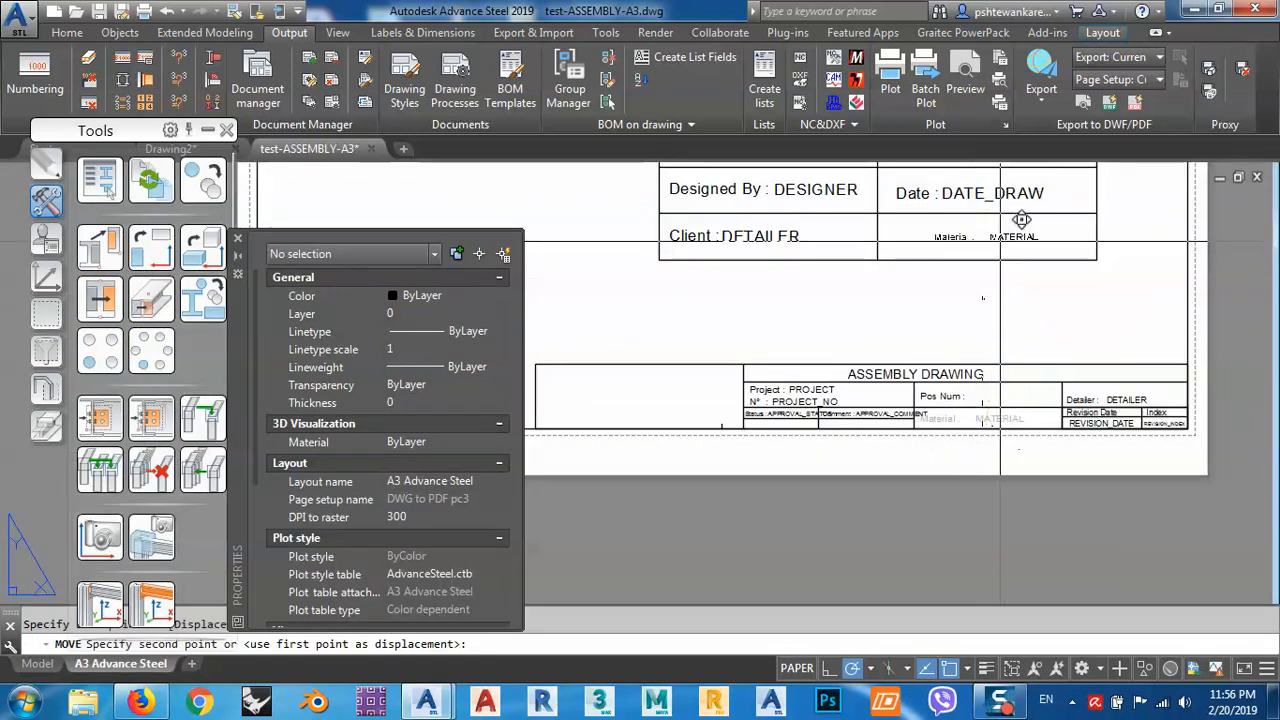
click(976, 218)
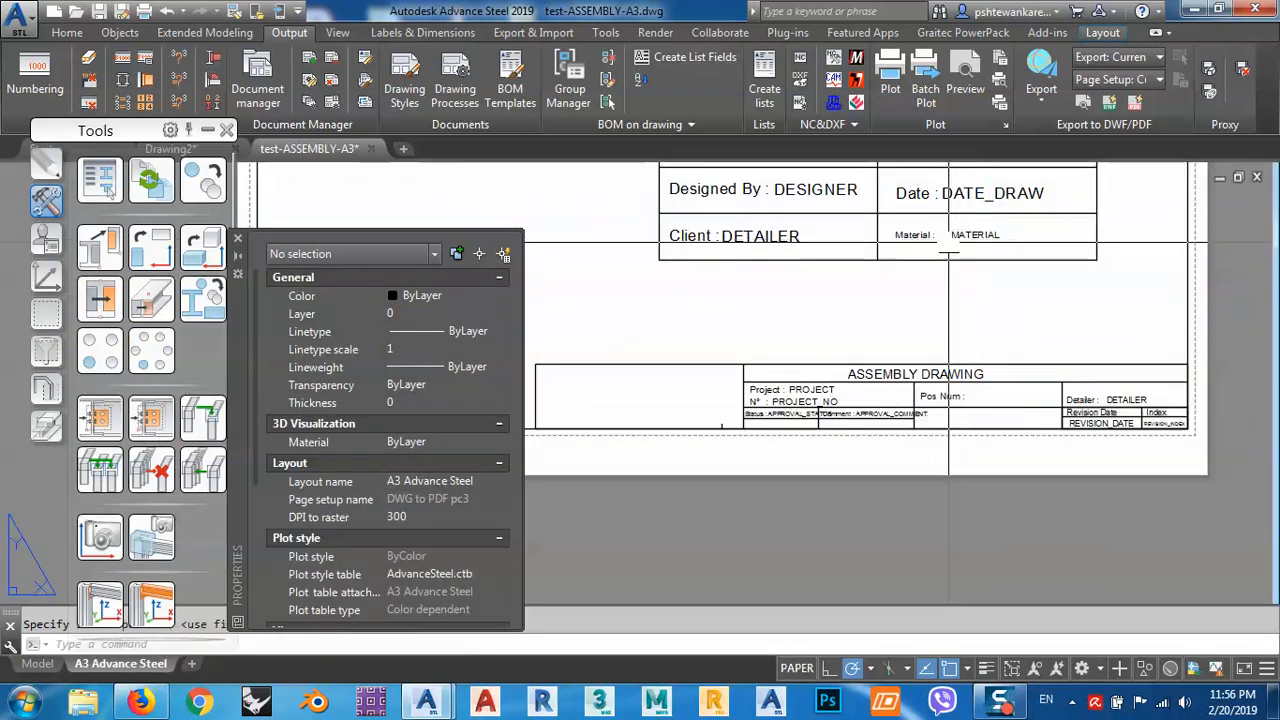
Set the text height of the Material label and the MATERIAL attribute to 5.
click(942, 235)
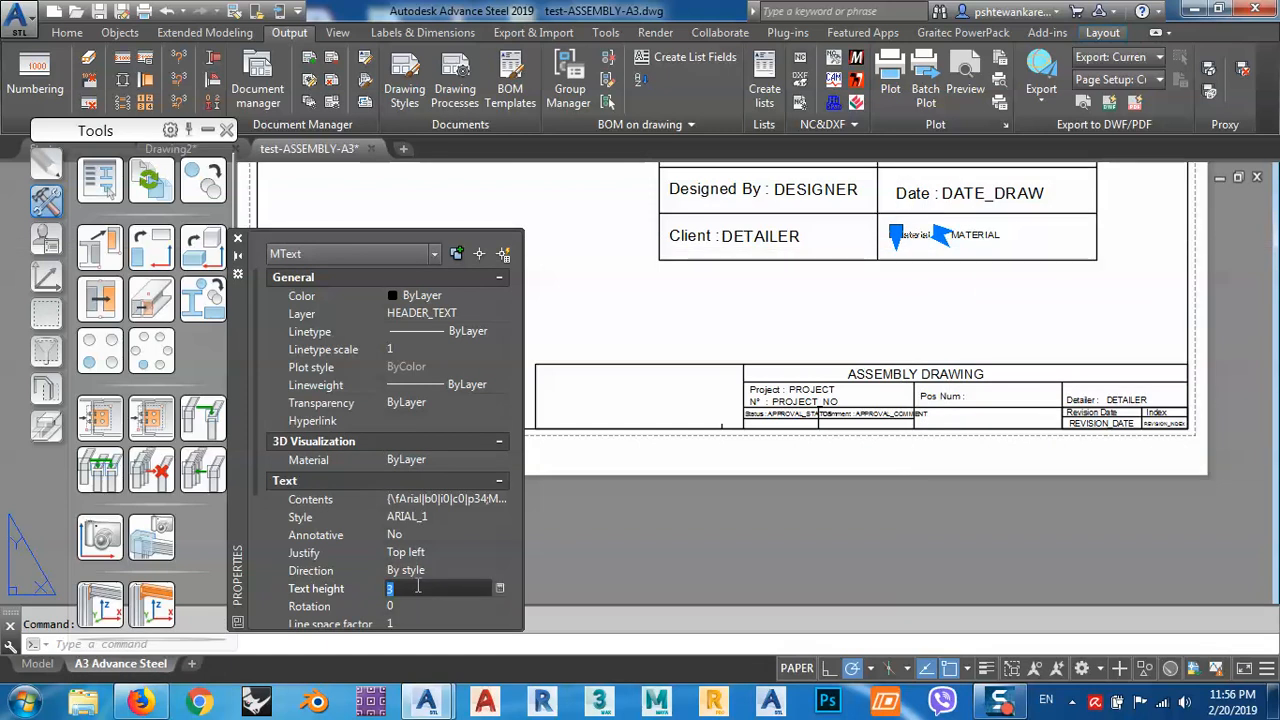
text(5)
key(Return)
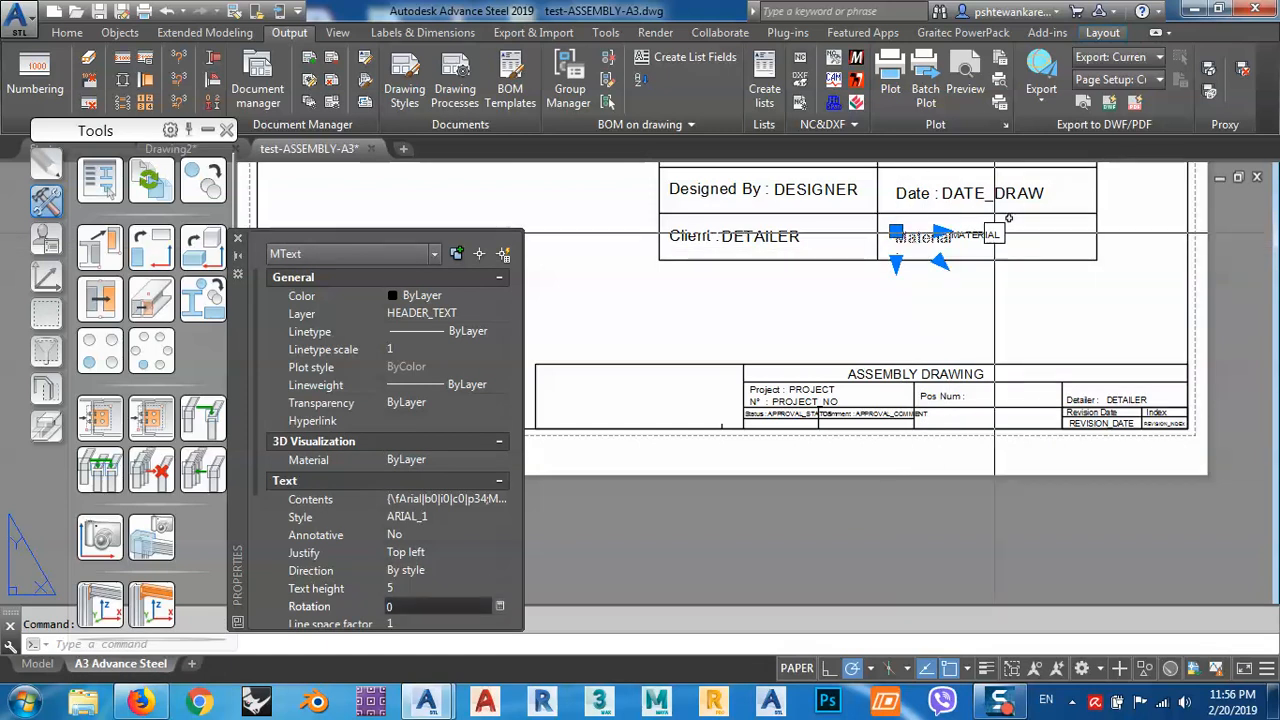
key(Escape)
click(985, 235)
click(418, 607)
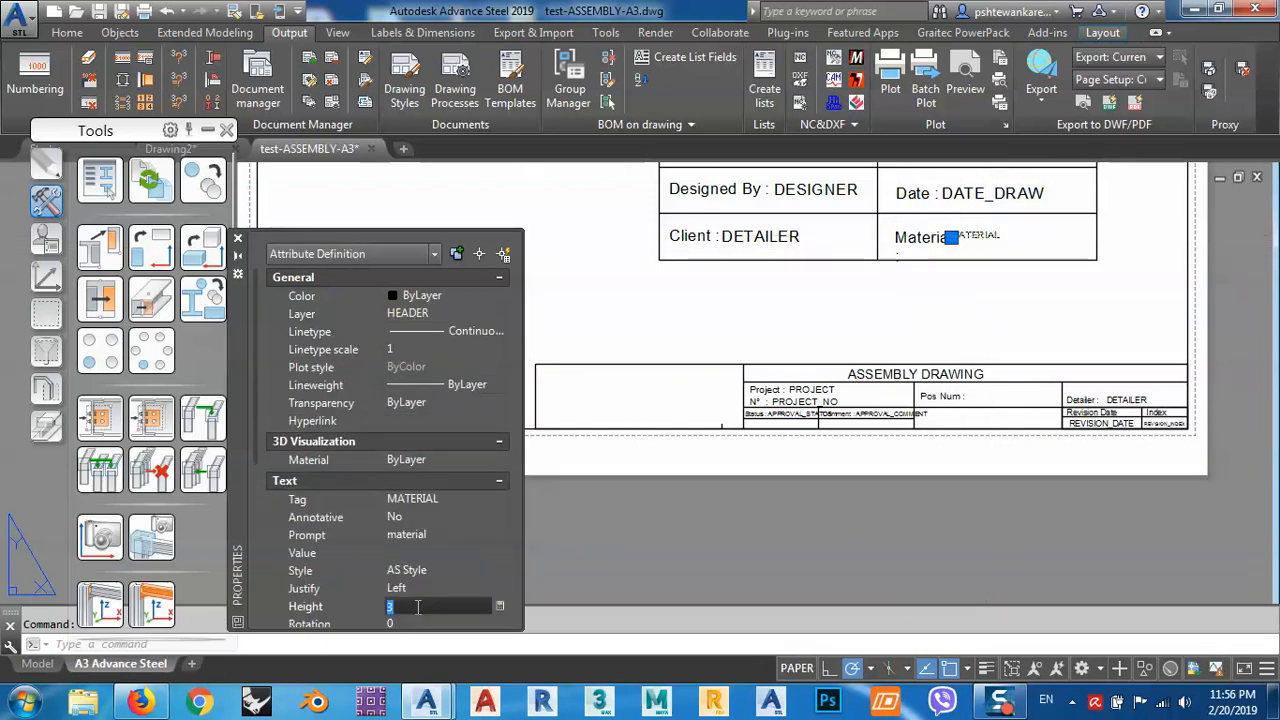
text(5)
key(Return)
middle_drag(980, 236, 922, 322)
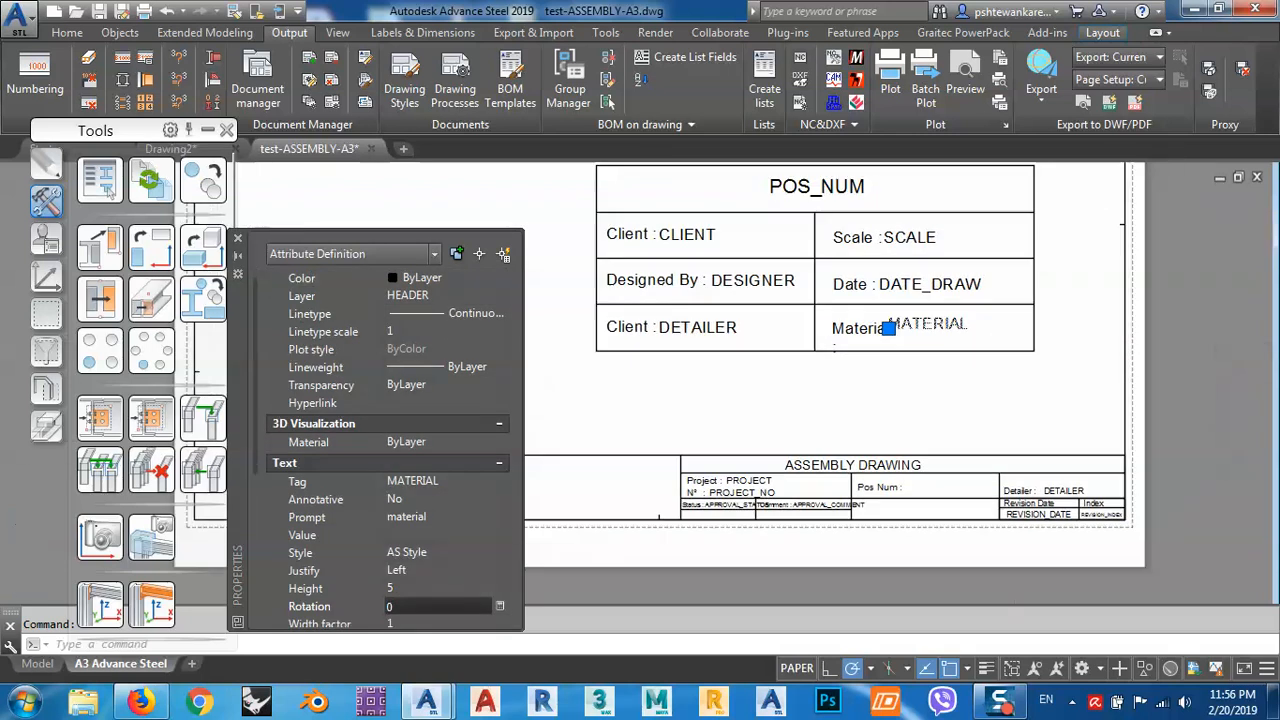
key(Escape)
Move the MATERIAL attribute to the right, clear of the Material label.
scroll(920, 320, up, 4)
scroll(914, 322, up, 2)
click(911, 346)
middle_drag(888, 431, 894, 409)
text(m)
key(Return)
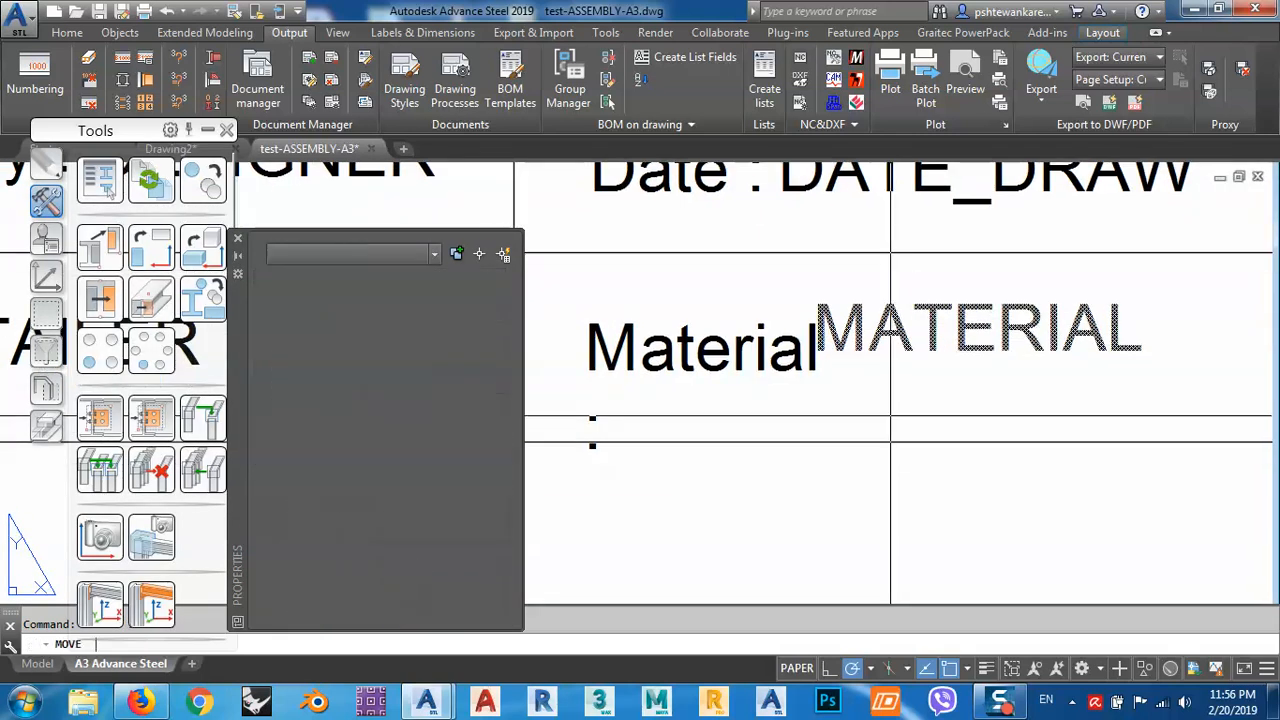
click(894, 407)
click(1049, 405)
Widen the Material label's text frame so its colon fits on the same line.
click(810, 340)
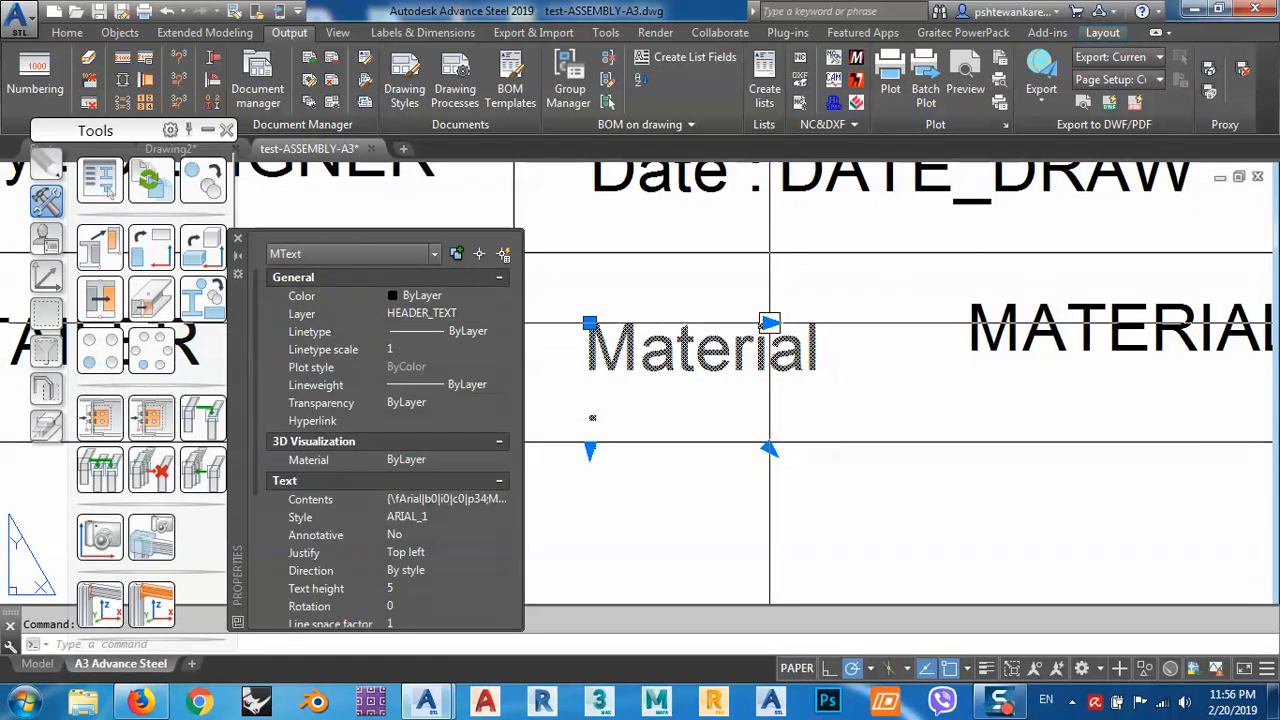
click(769, 322)
click(886, 323)
key(Escape)
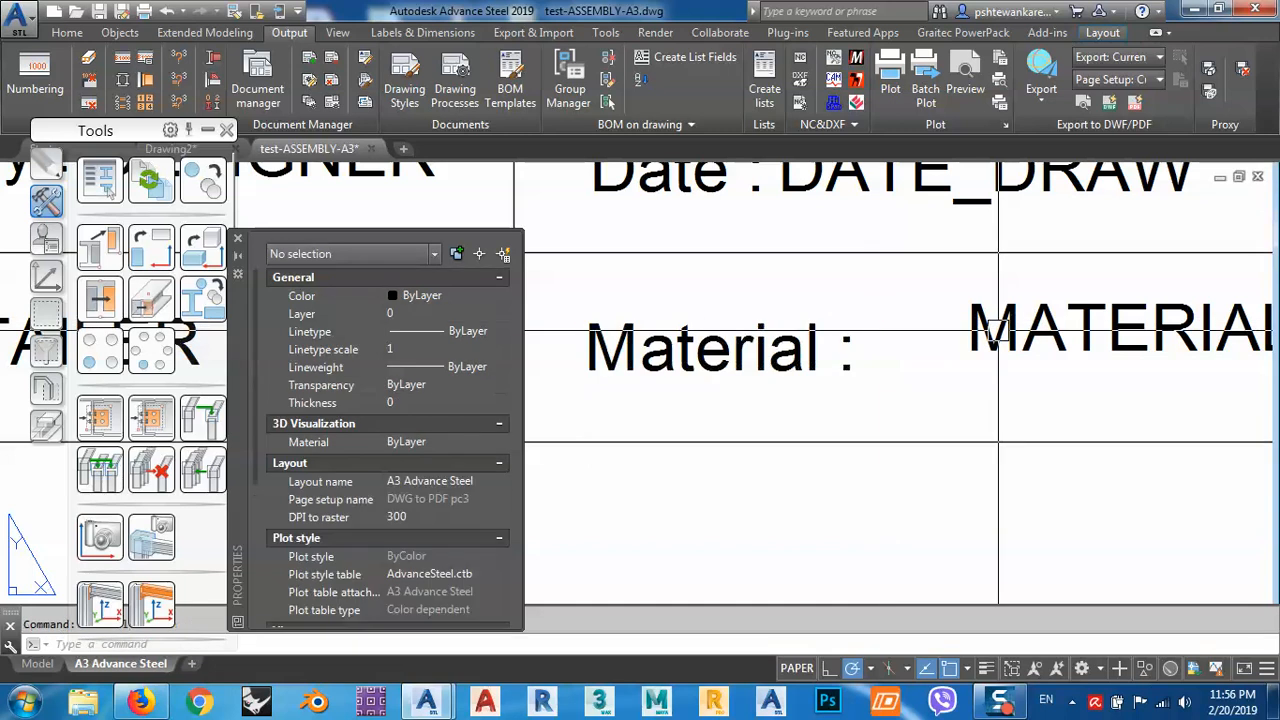
Move the MATERIAL attribute to sit directly after the Material label's colon, aligned with its baseline.
click(998, 332)
text(m)
key(Return)
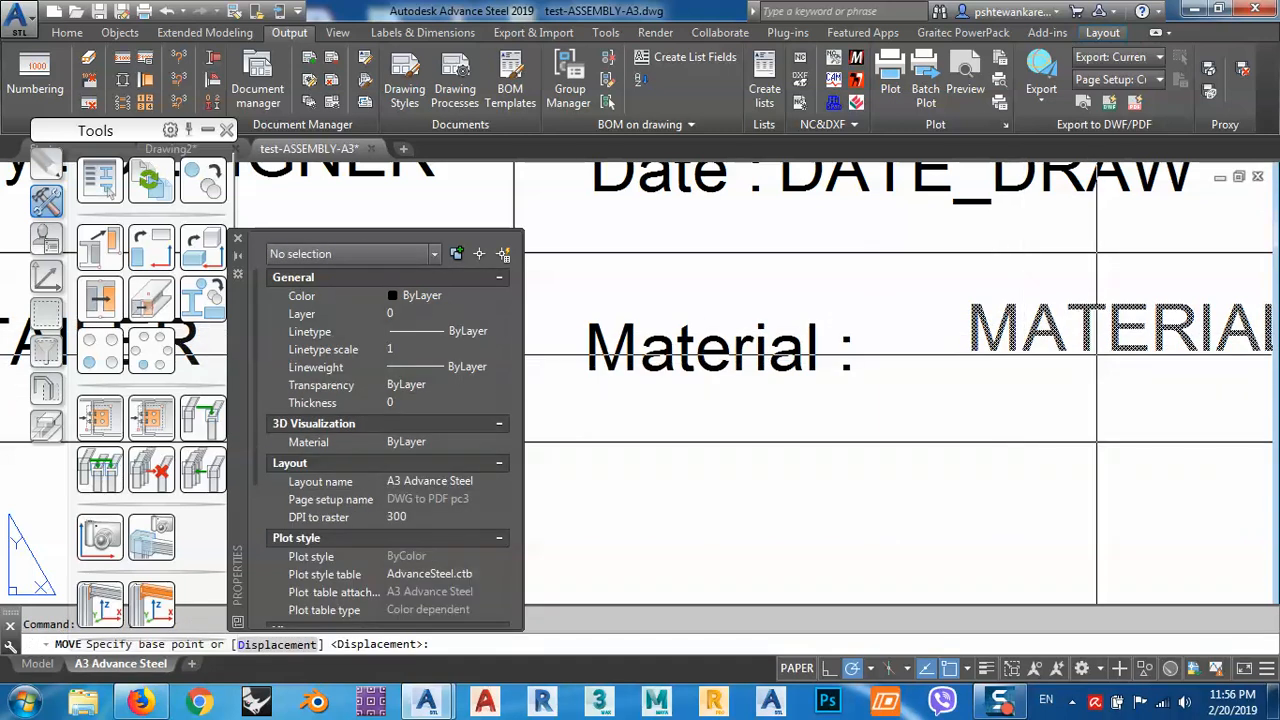
click(1098, 355)
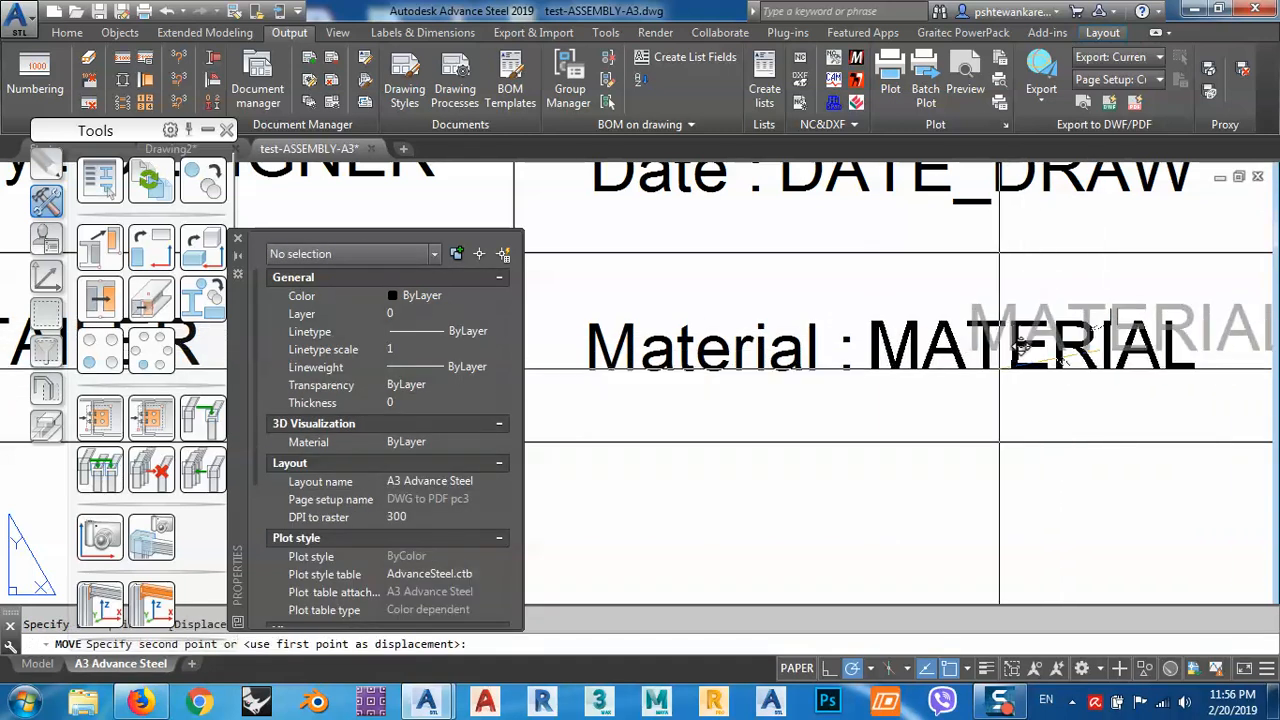
Delete the entire old ASSEMBLY DRAWING title block at the bottom of the sheet.
scroll(998, 370, down, 5)
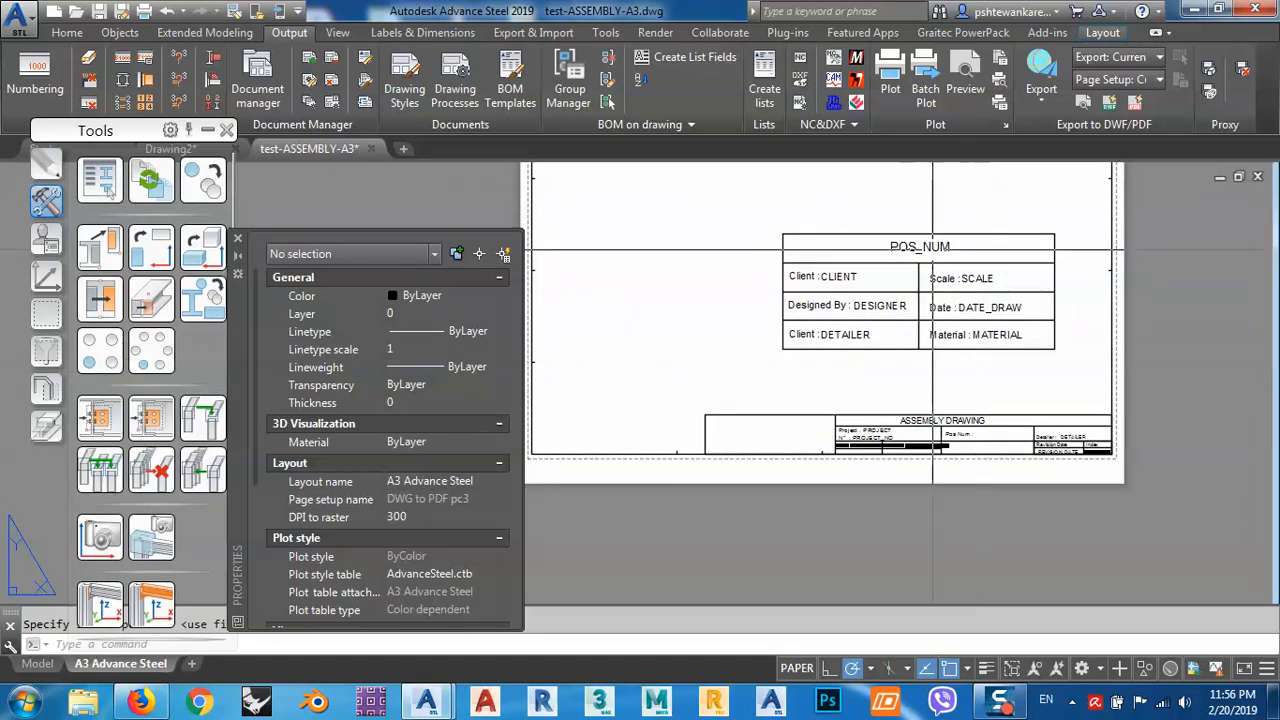
click(666, 382)
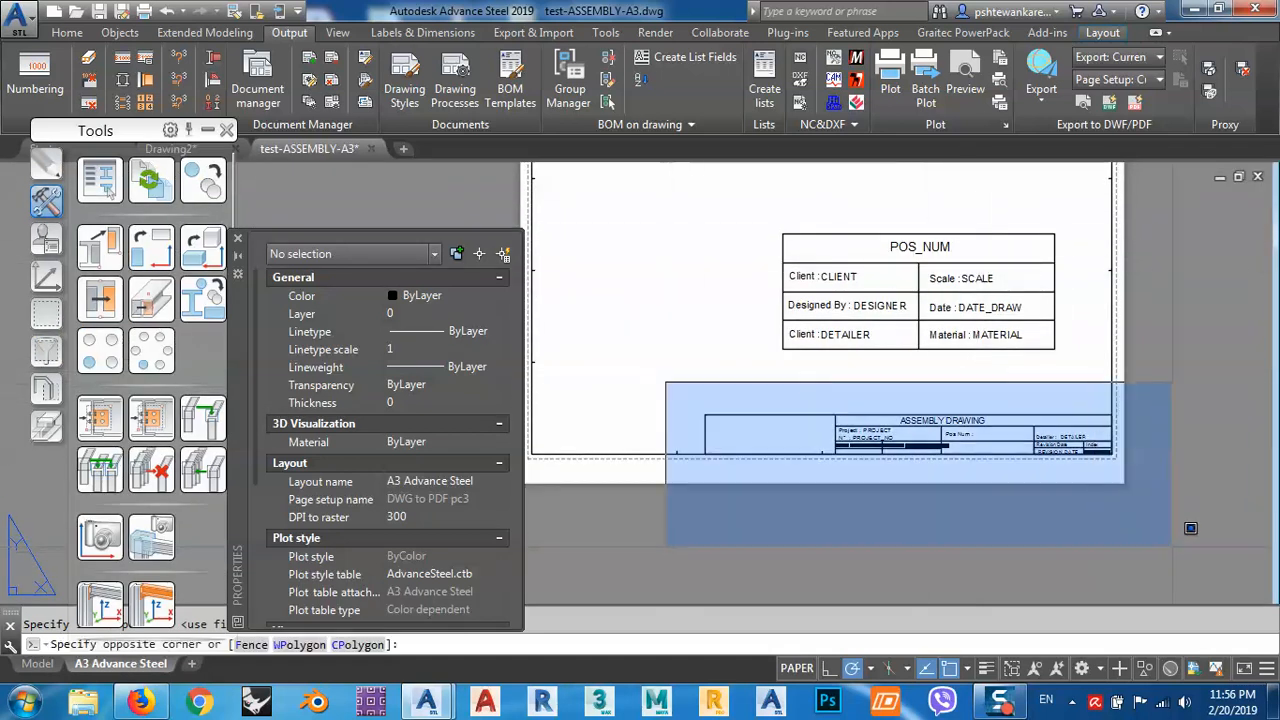
click(1174, 546)
key(Delete)
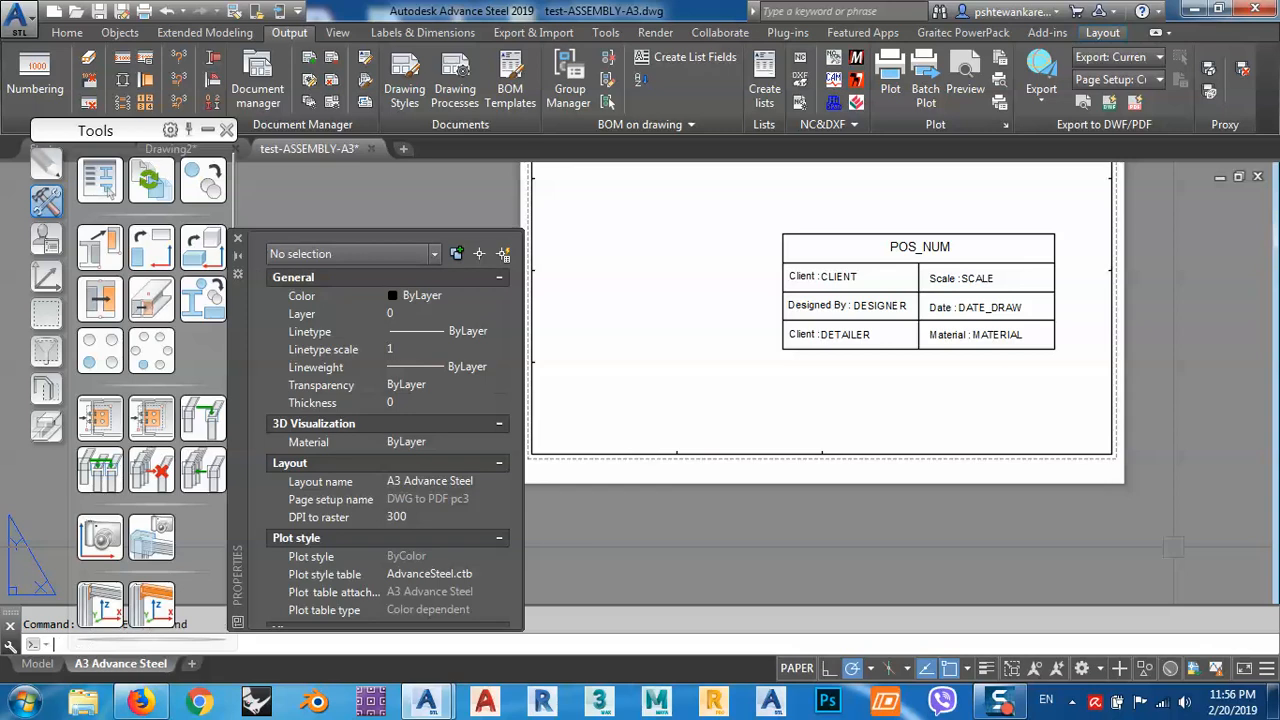
Move the complete new title block table down and to the right, closer to the sheet frame's lower-right corner.
middle_drag(1068, 441, 1071, 476)
click(743, 252)
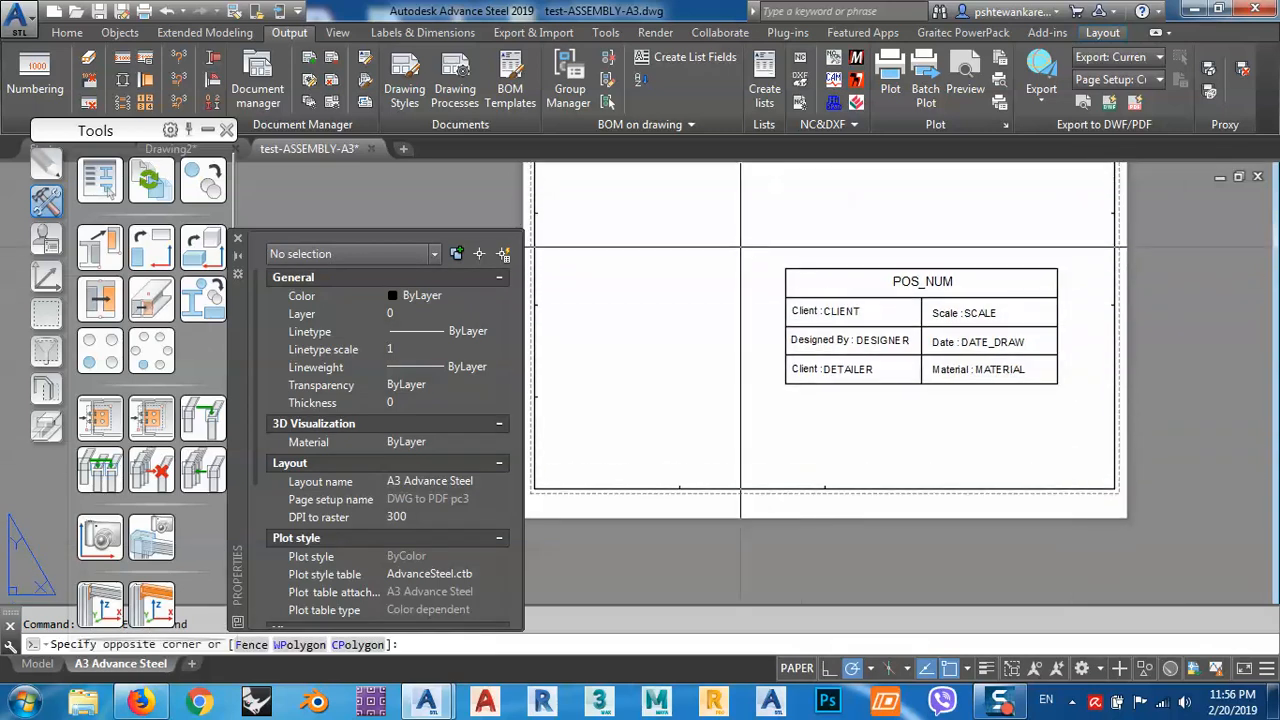
click(1074, 420)
middle_drag(1074, 420, 1025, 457)
text(m)
key(space)
click(956, 461)
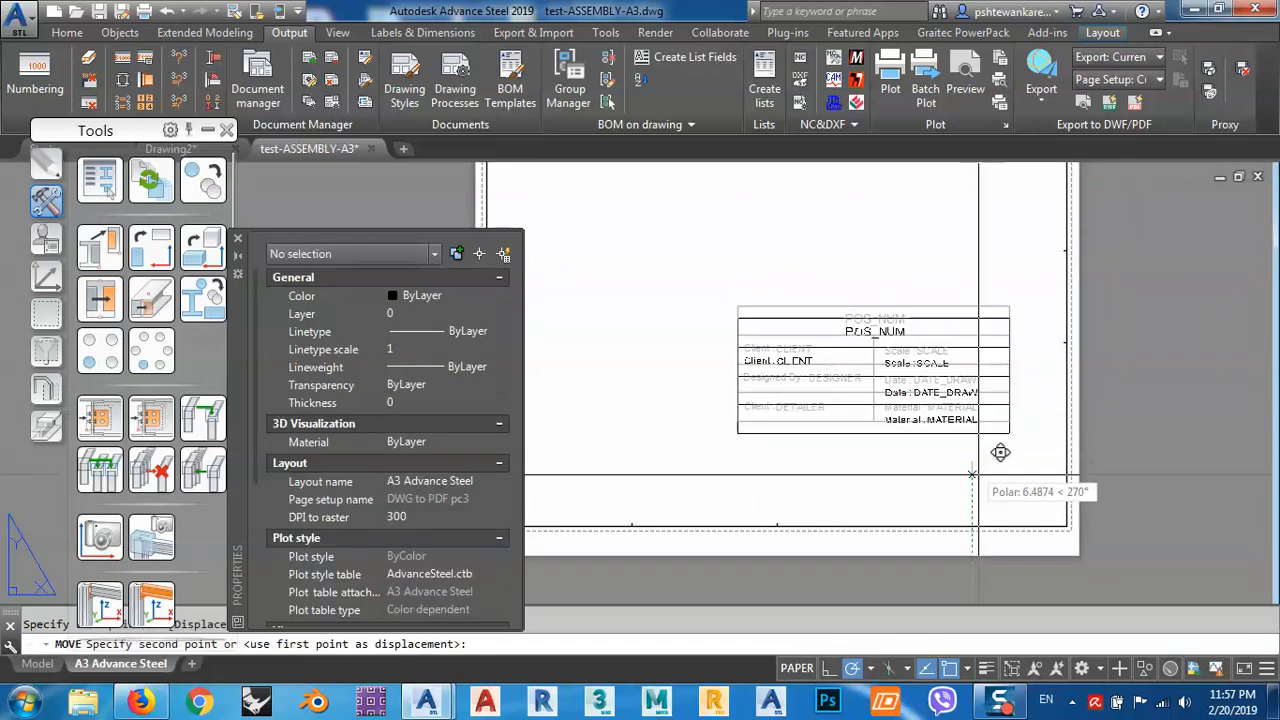
click(980, 491)
Start a block definition from the whole new title block table, using the existing block name HYPERSTEELPAGEHEADER.
click(711, 282)
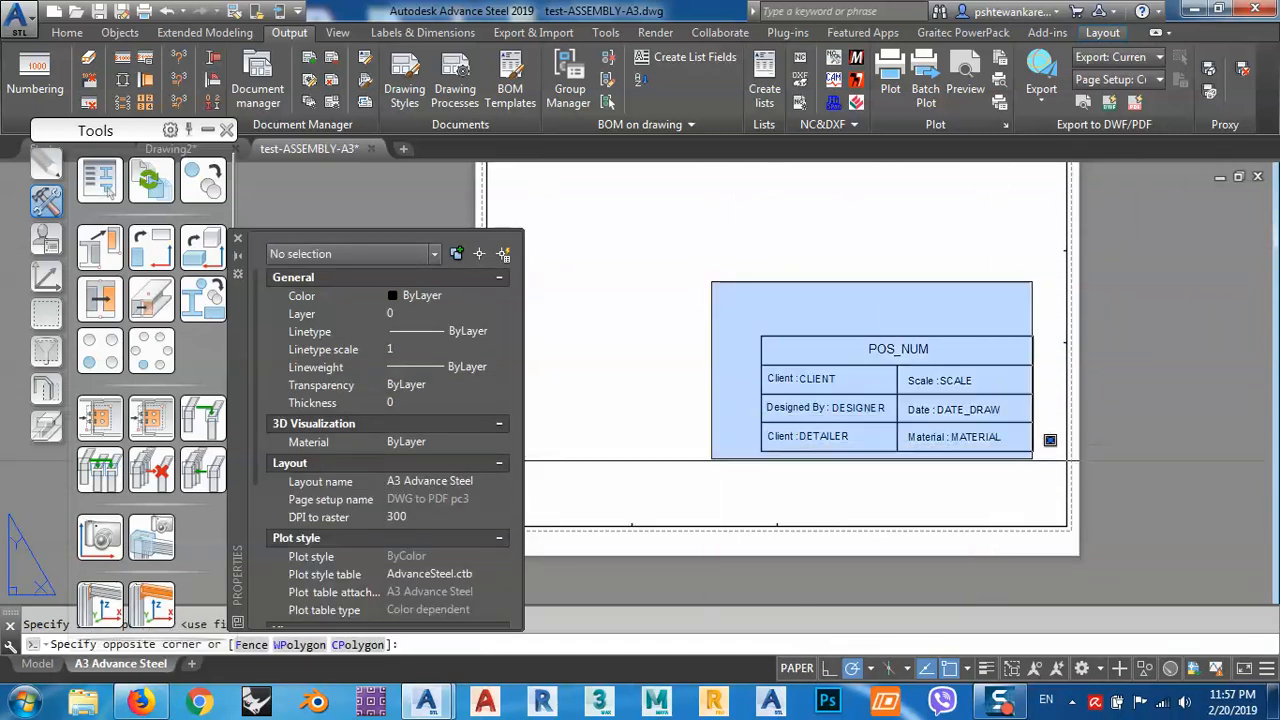
click(1048, 470)
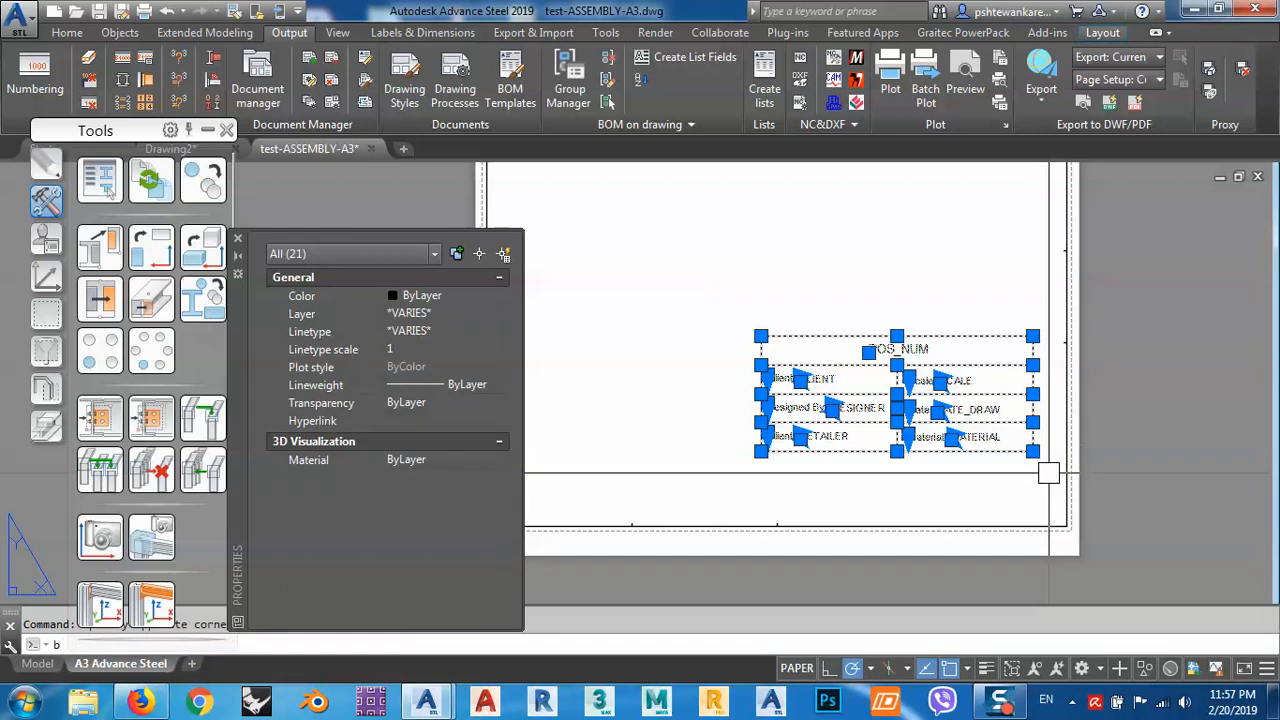
text(b)
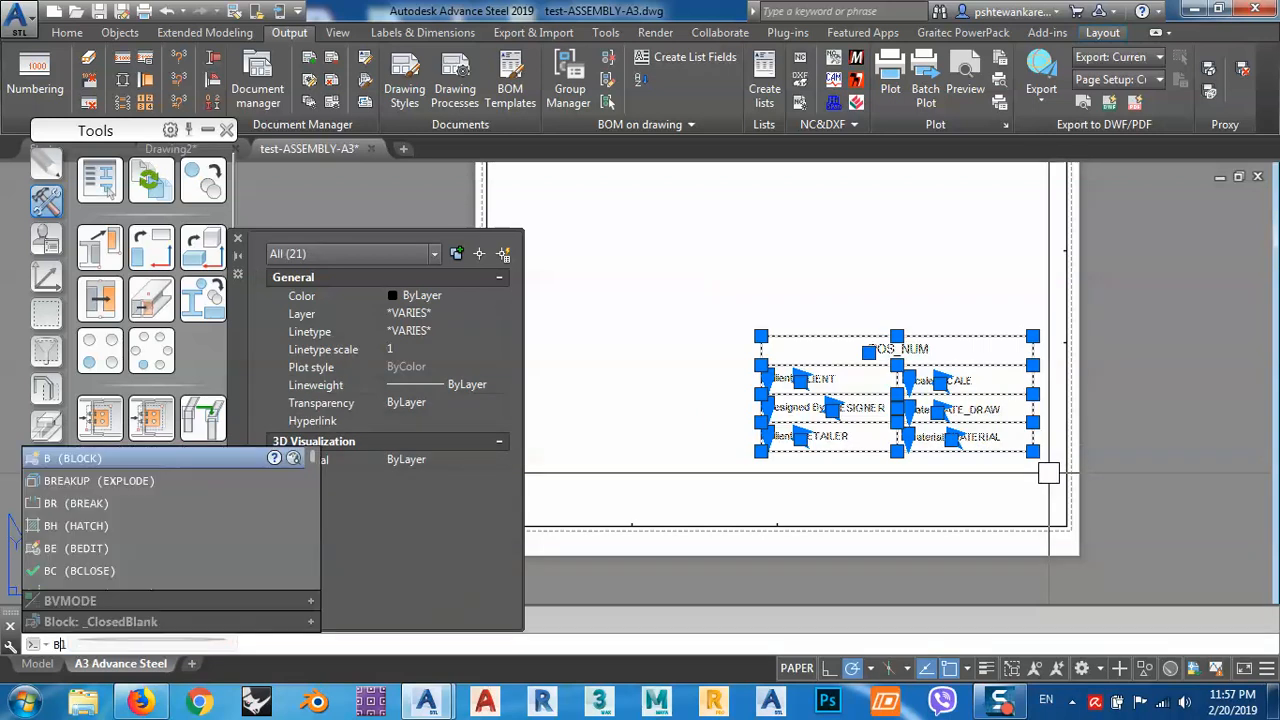
text(l)
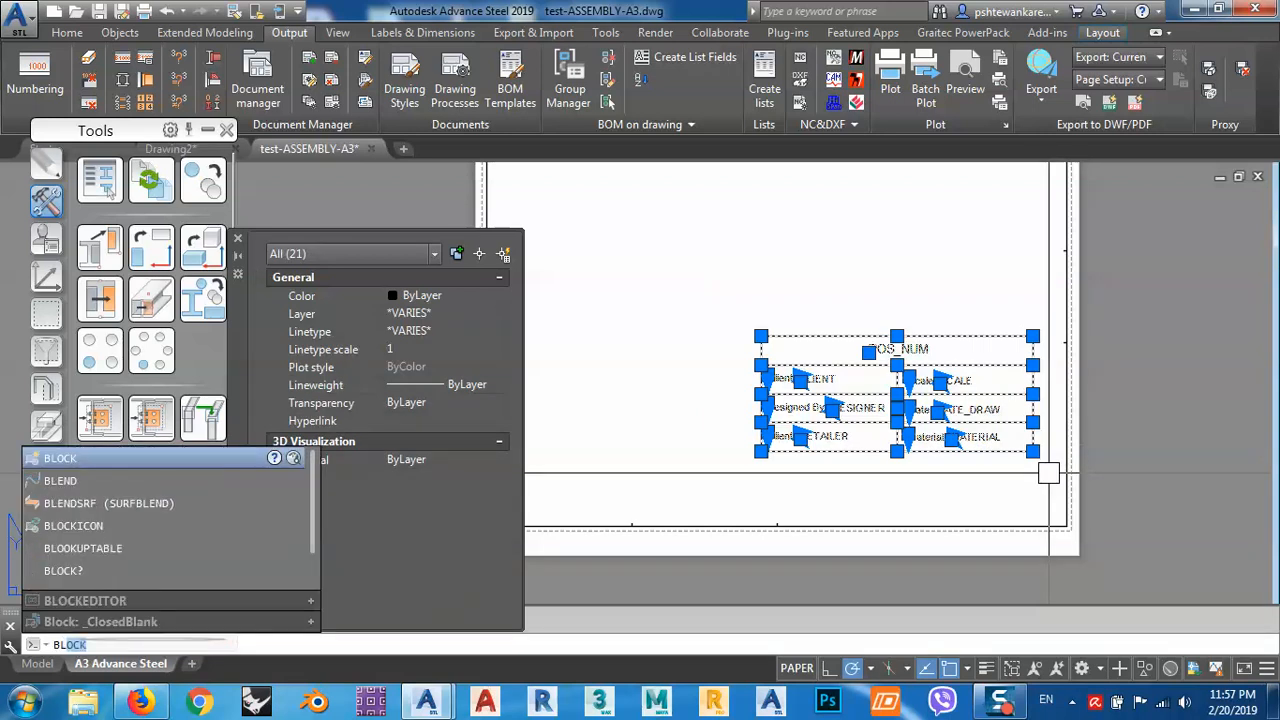
key(Return)
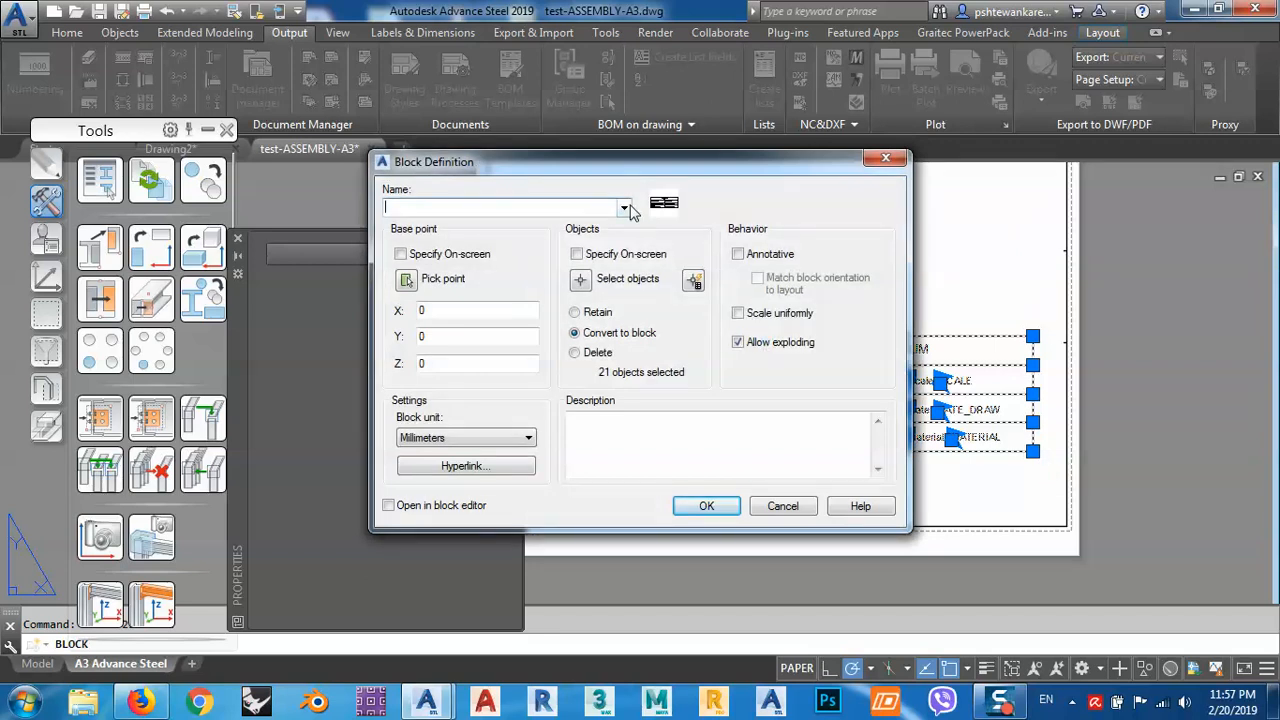
click(625, 208)
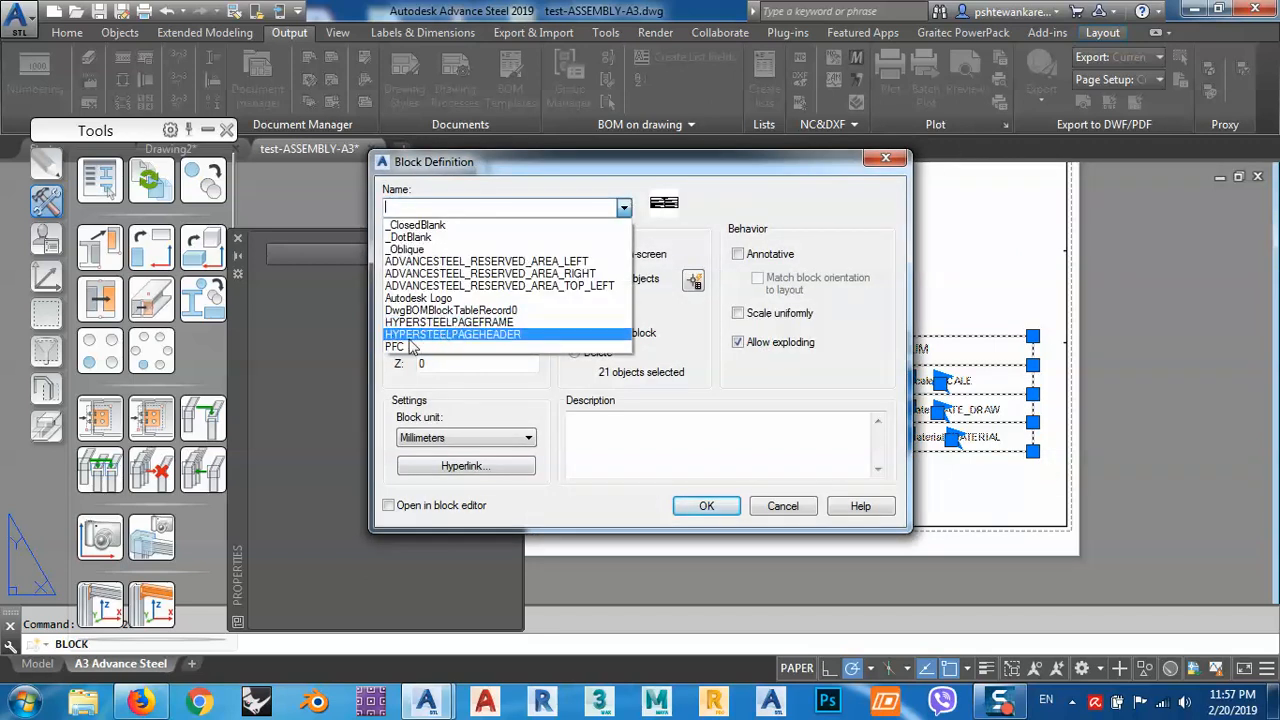
click(475, 336)
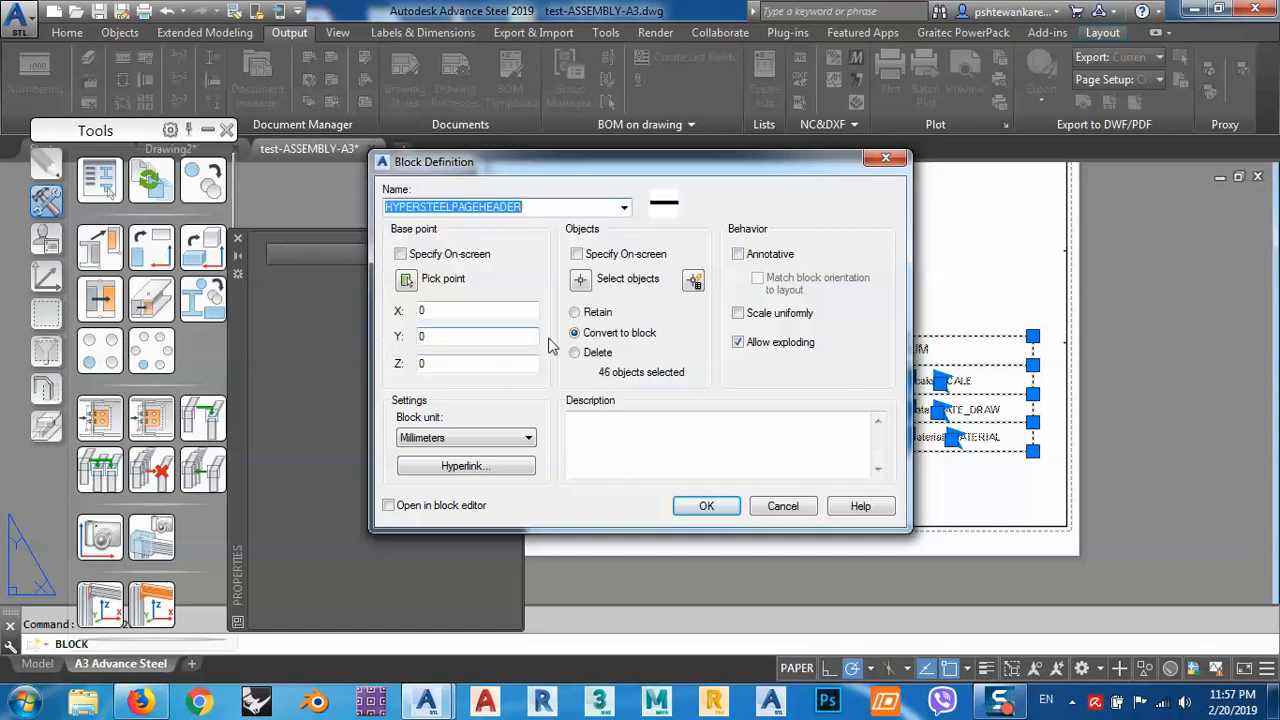
Reselect the new title block table as the block's objects, redefine HYPERSTEELPAGEHEADER, and leave its attribute values blank.
click(581, 281)
click(672, 276)
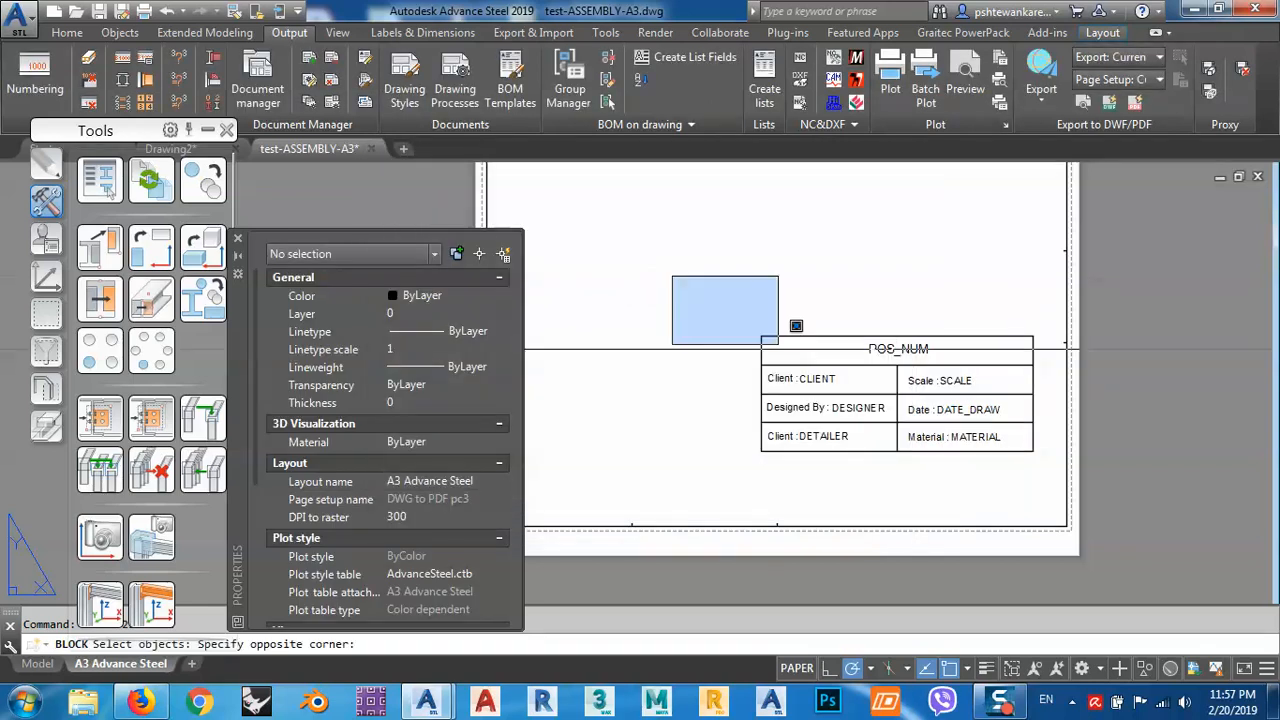
click(1042, 452)
key(Return)
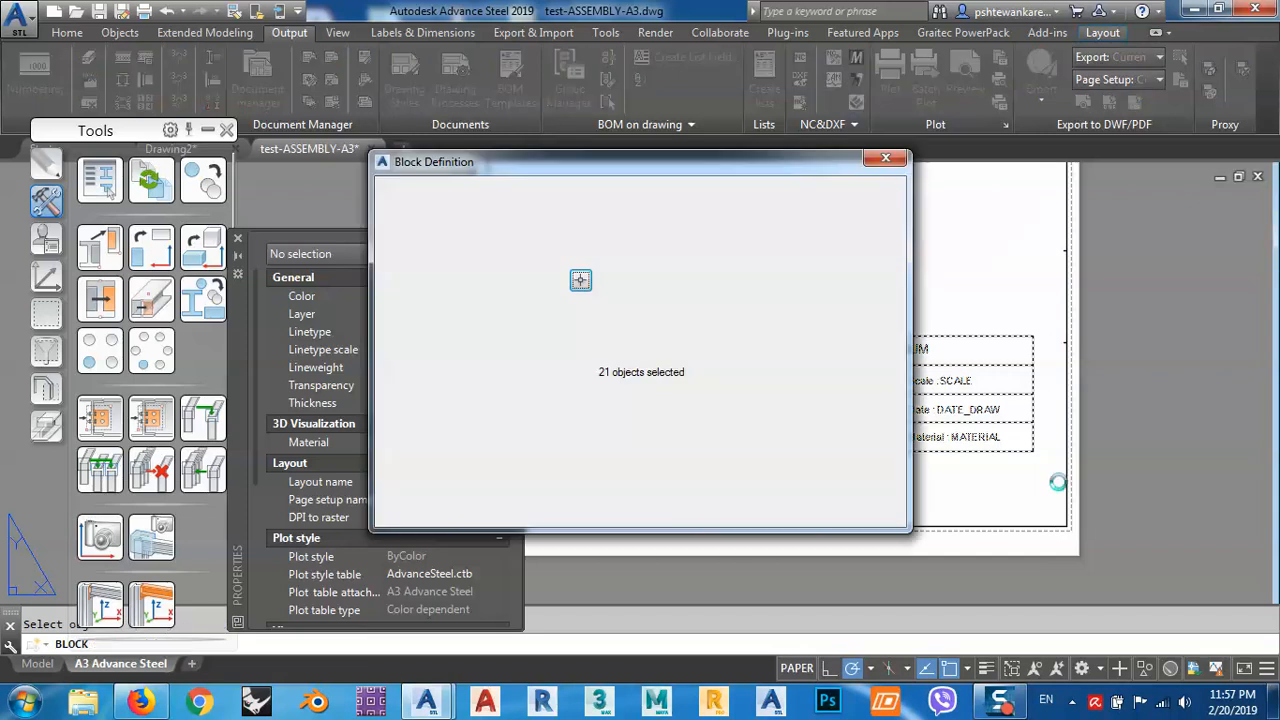
click(706, 508)
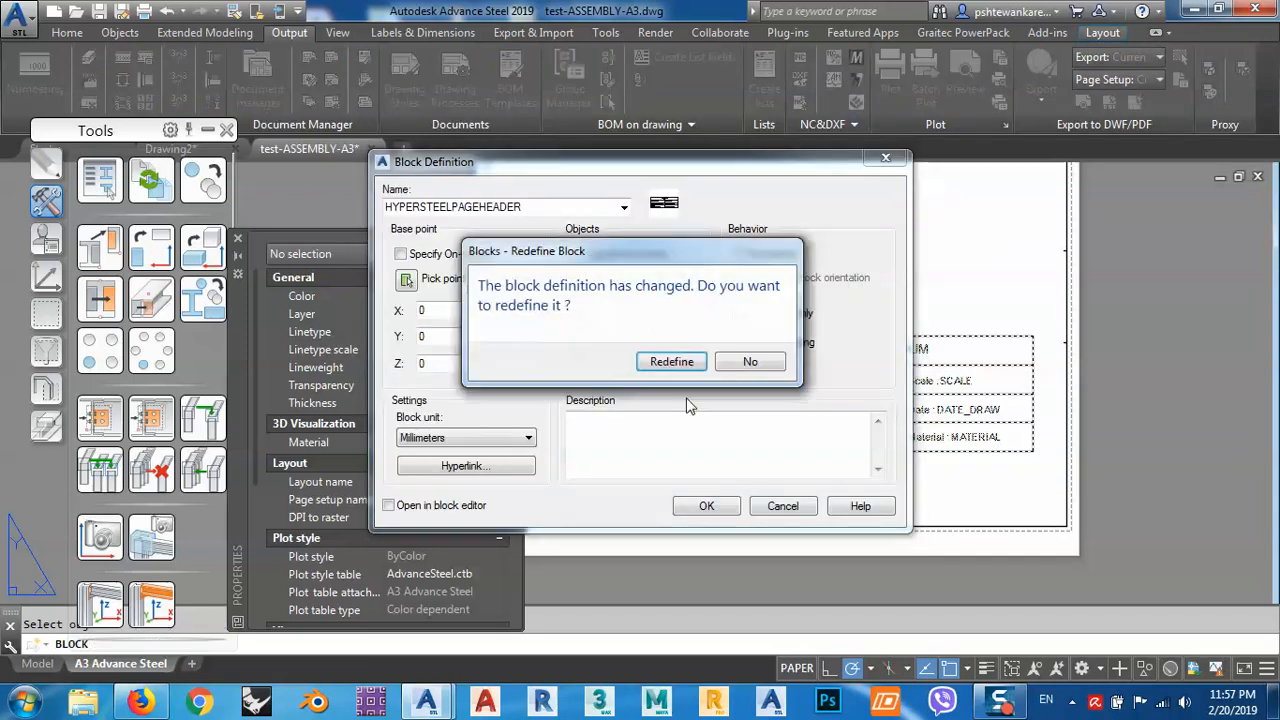
click(672, 364)
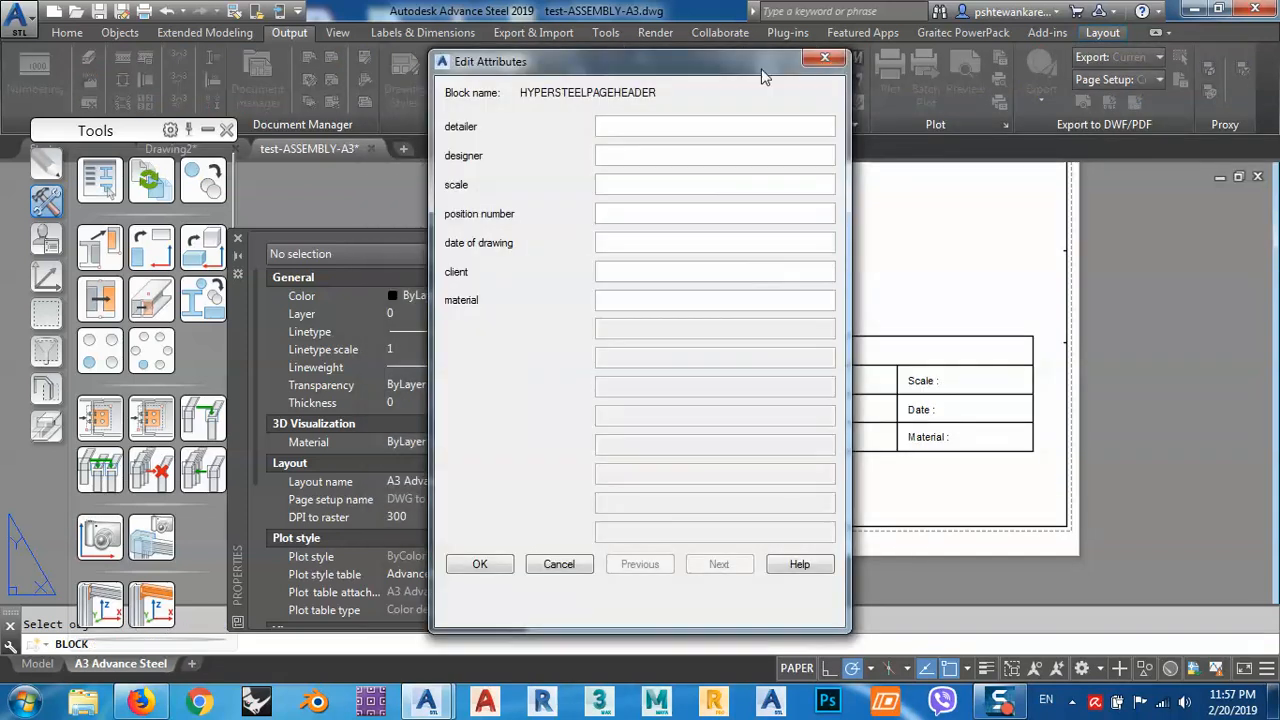
click(823, 61)
Move the title block by its lower-left corner onto the bottom edge of the sheet frame, at the frame's lower-left corner.
click(871, 374)
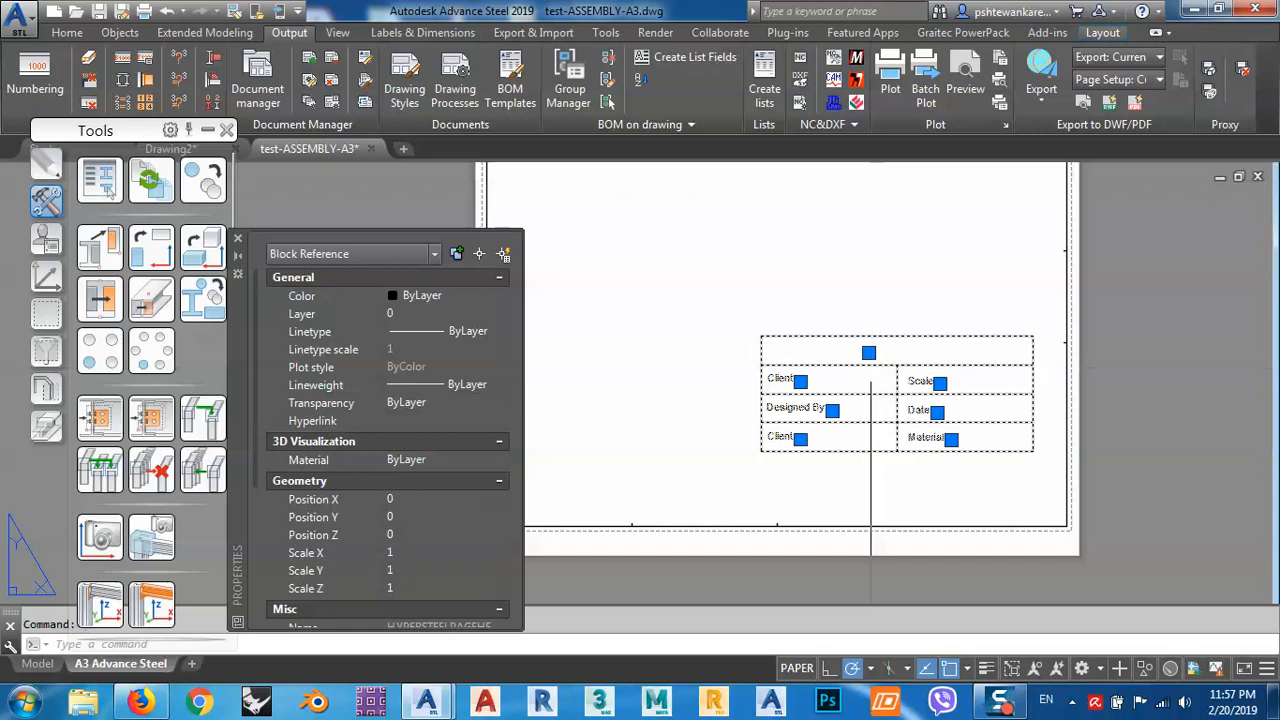
middle_drag(852, 399, 847, 347)
text(m)
key(Return)
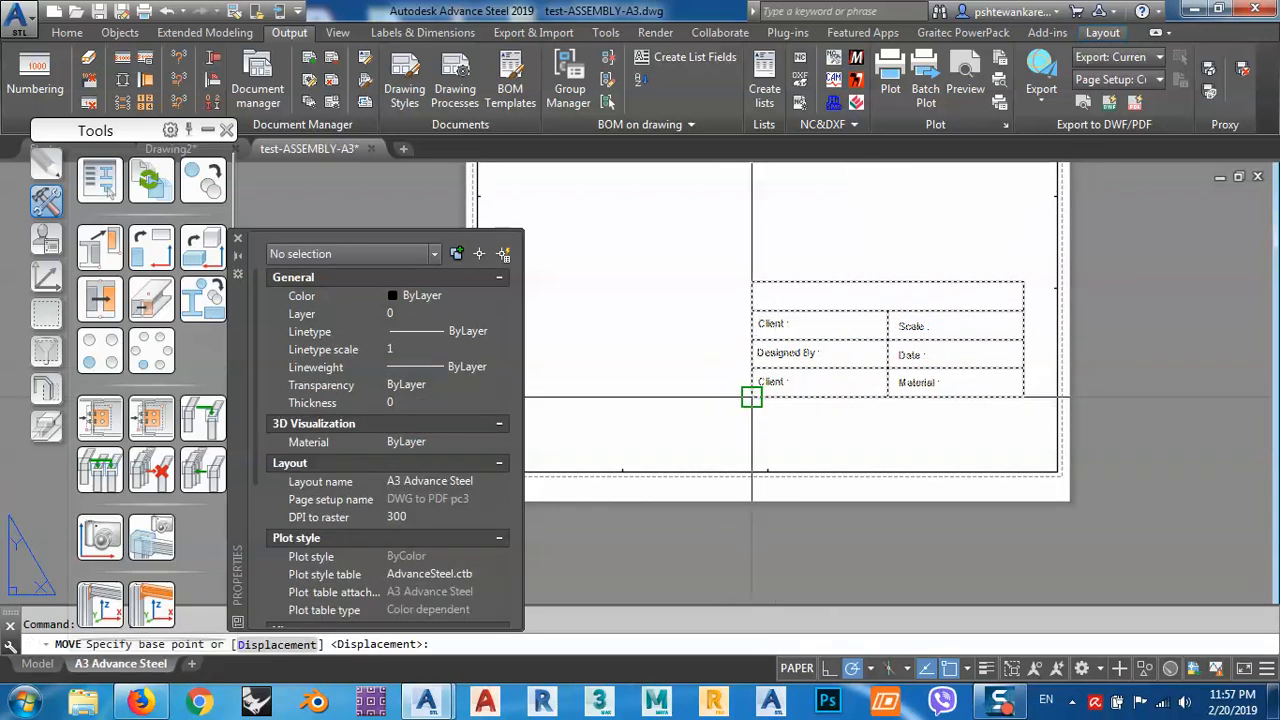
click(752, 398)
scroll(663, 417, up, 4)
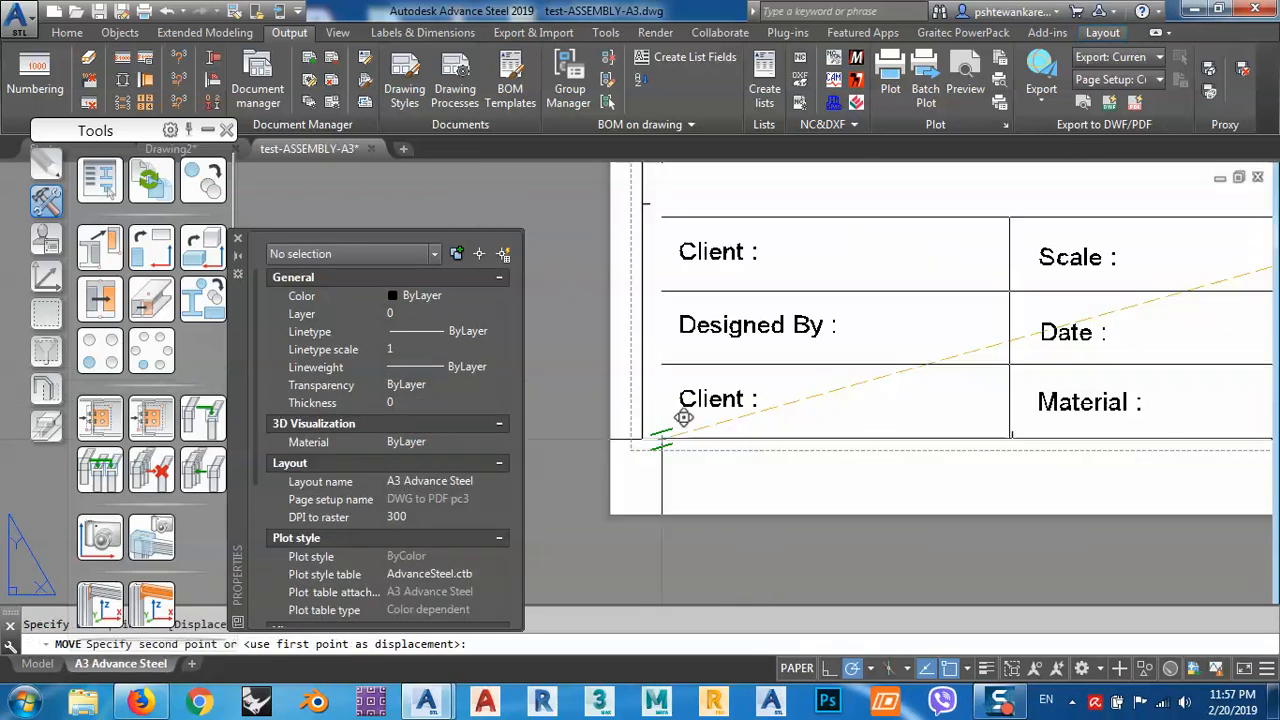
scroll(663, 417, down, 4)
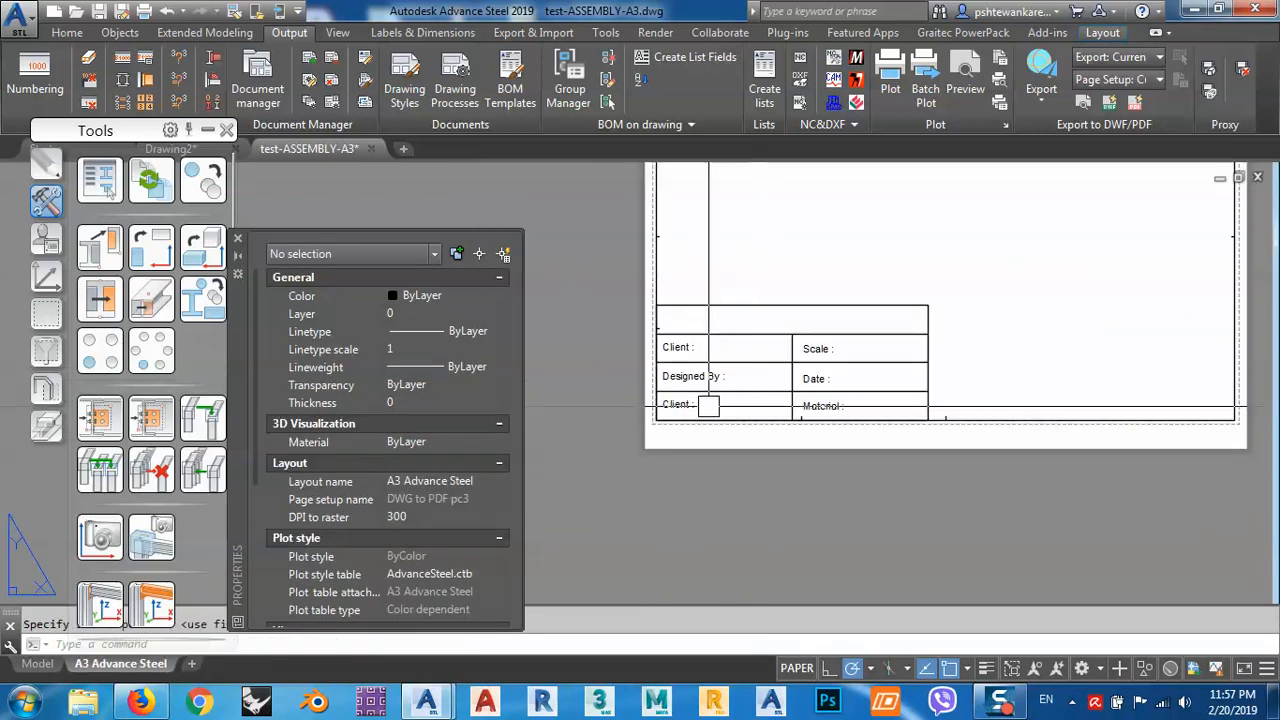
click(687, 428)
Insert a drawing list in a rectangular area starting at the title block's lower-right corner and extending up into the sheet.
middle_drag(980, 391, 934, 414)
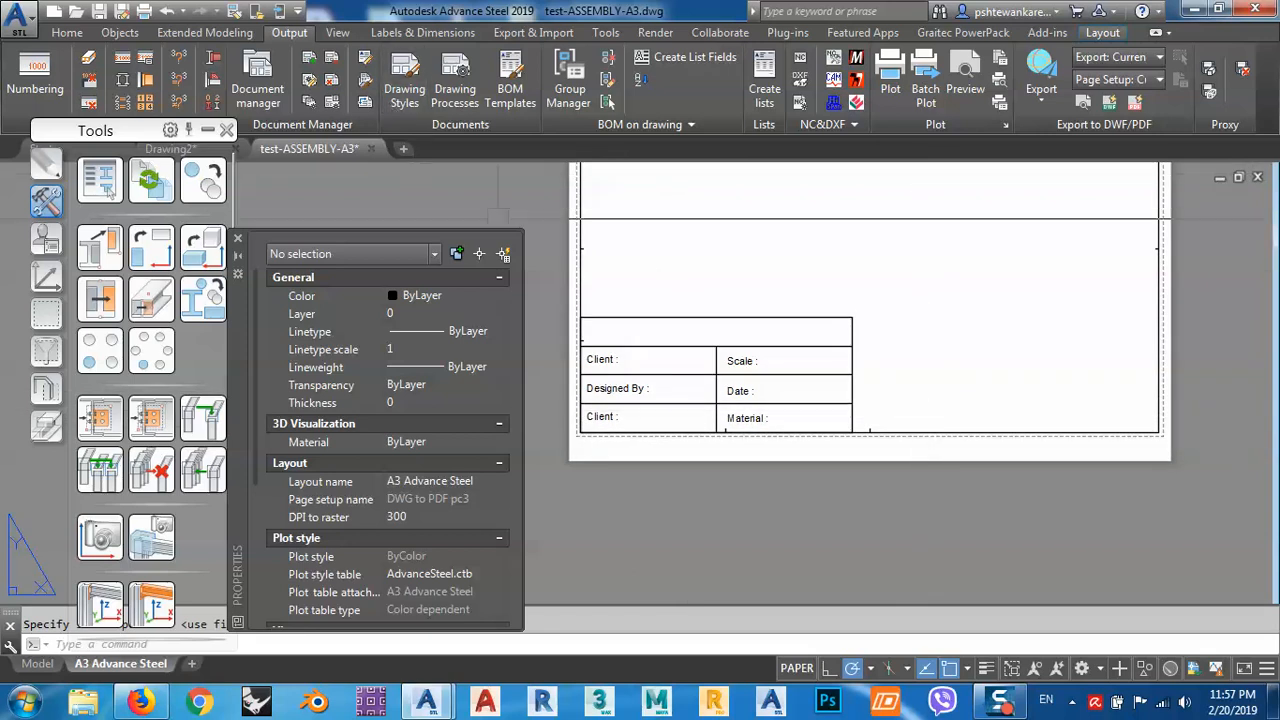
middle_drag(754, 303, 757, 340)
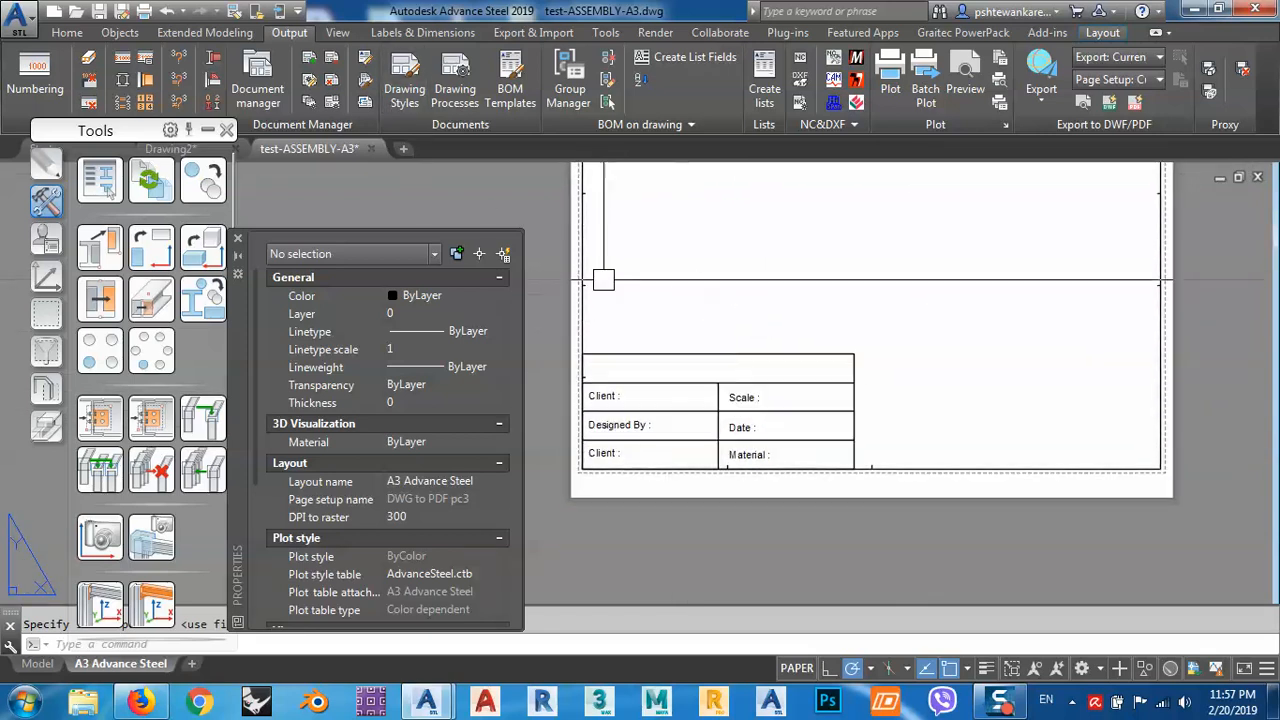
click(405, 33)
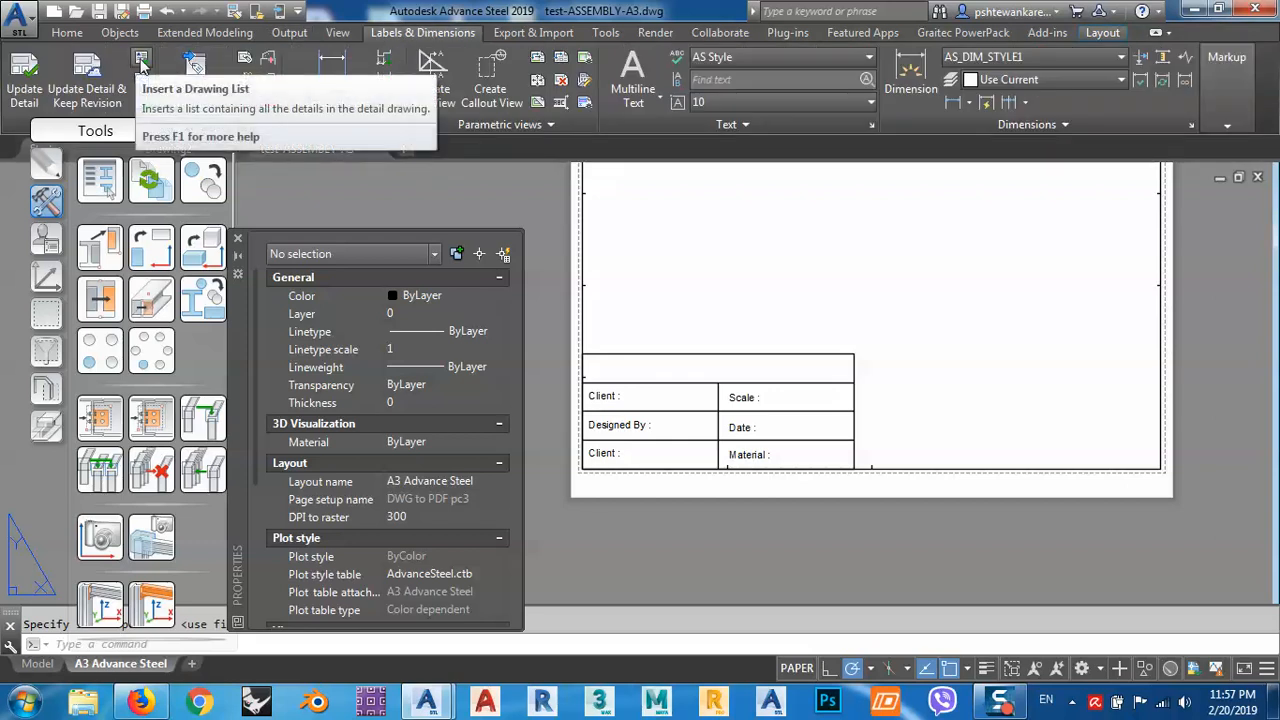
click(140, 60)
click(854, 468)
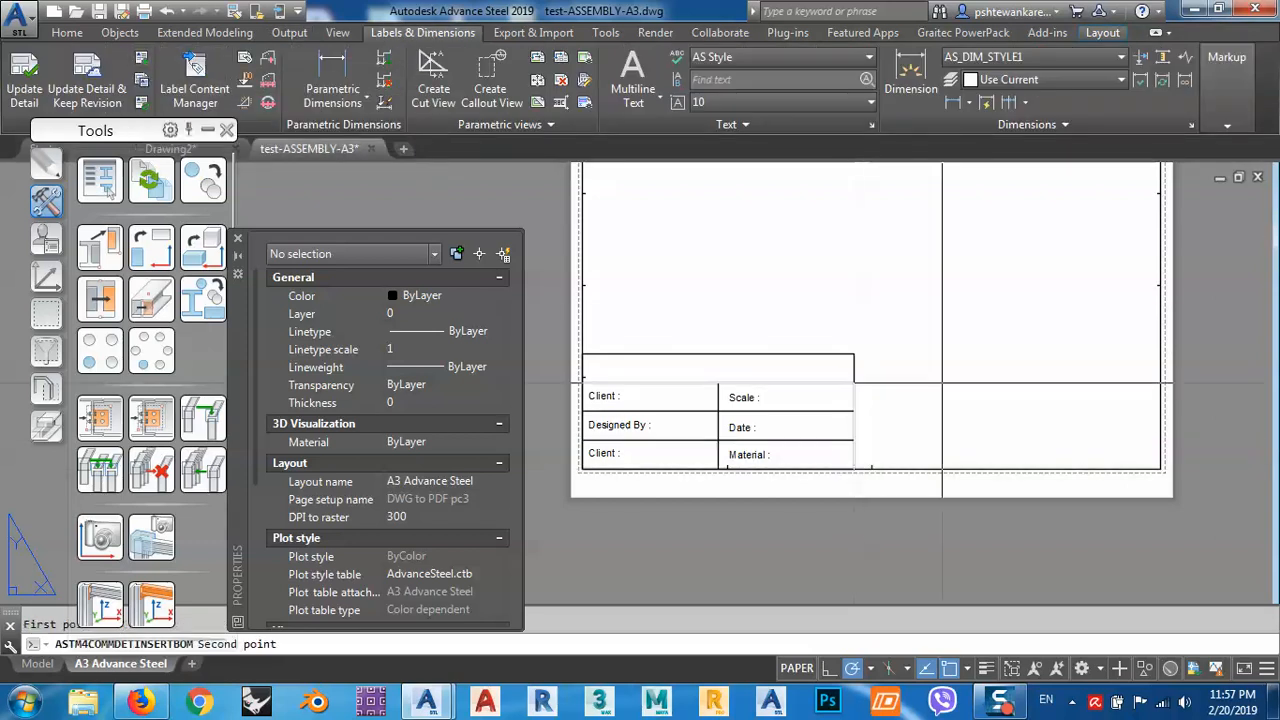
click(1081, 312)
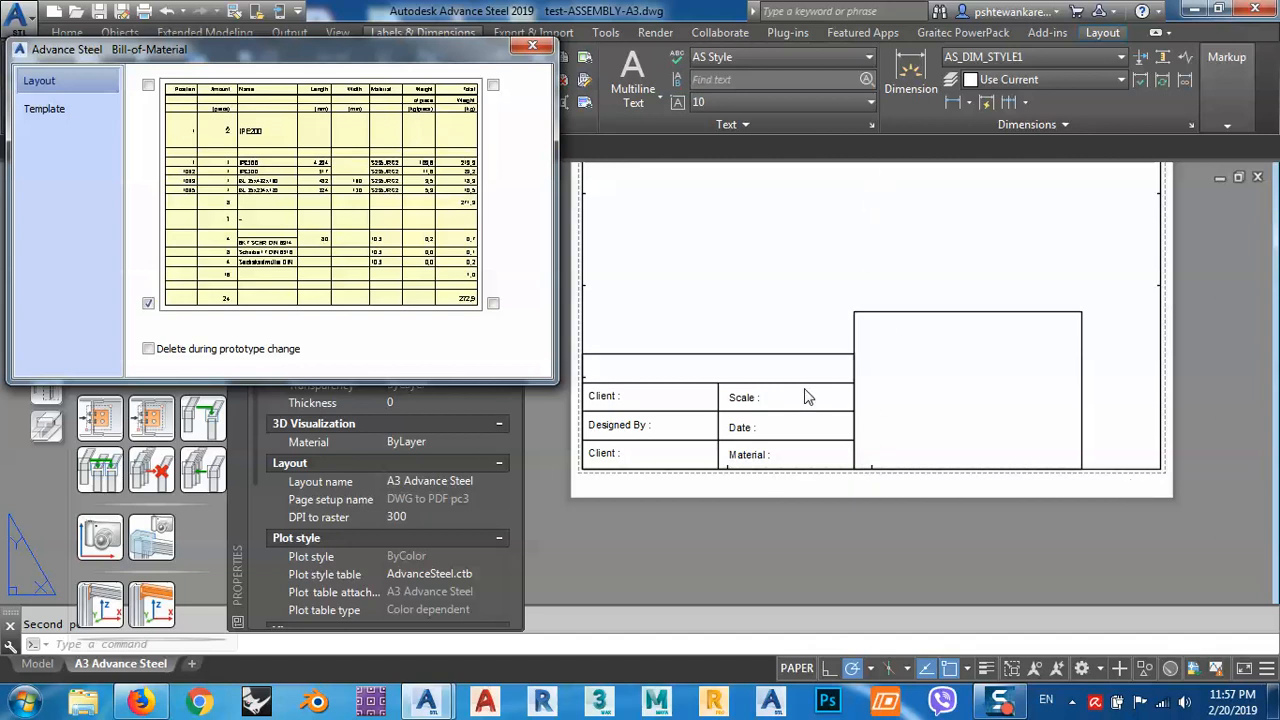
Assign the UK Dwg List - Assembly - GSF.dwg template to the drawing list, check its columns, and close its properties.
click(50, 112)
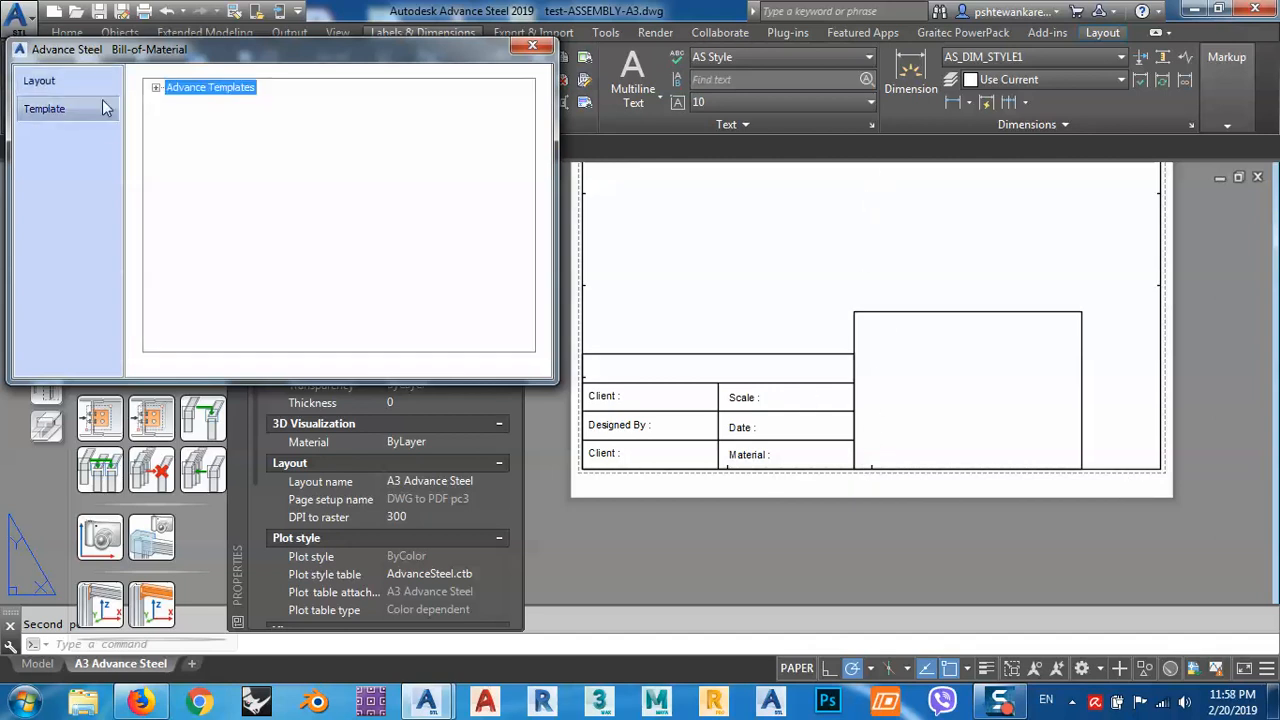
click(156, 88)
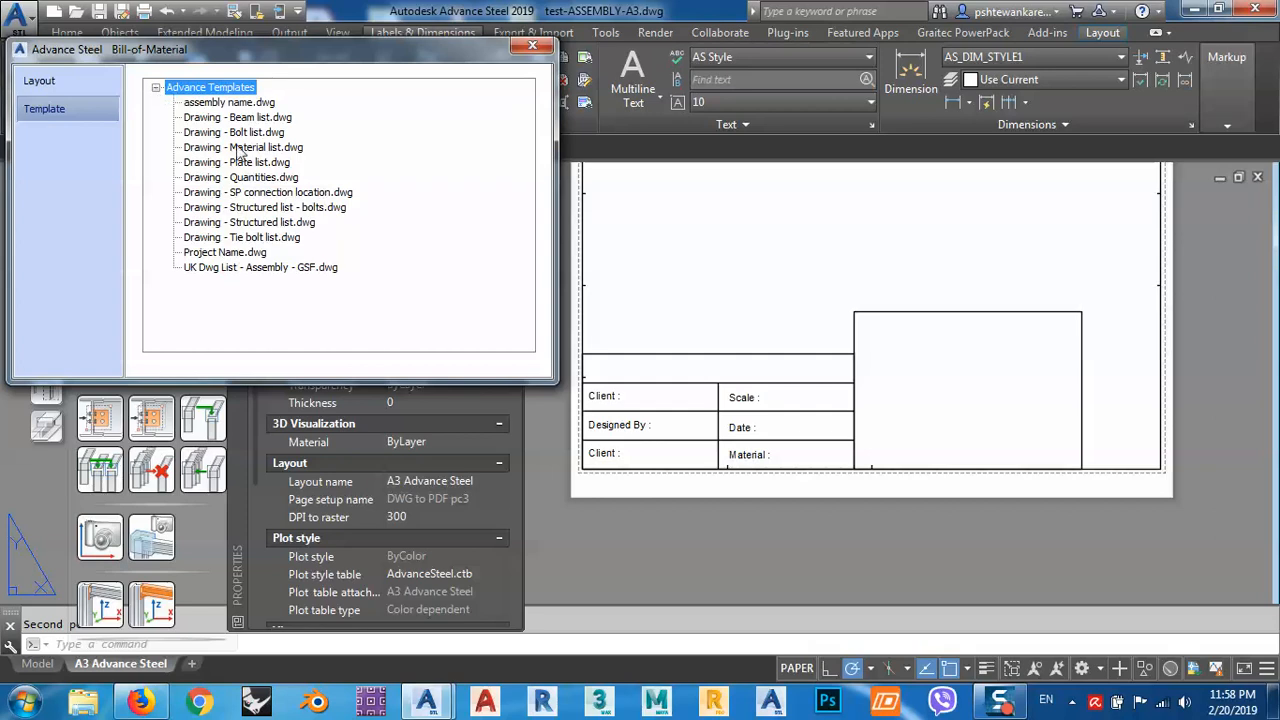
click(229, 268)
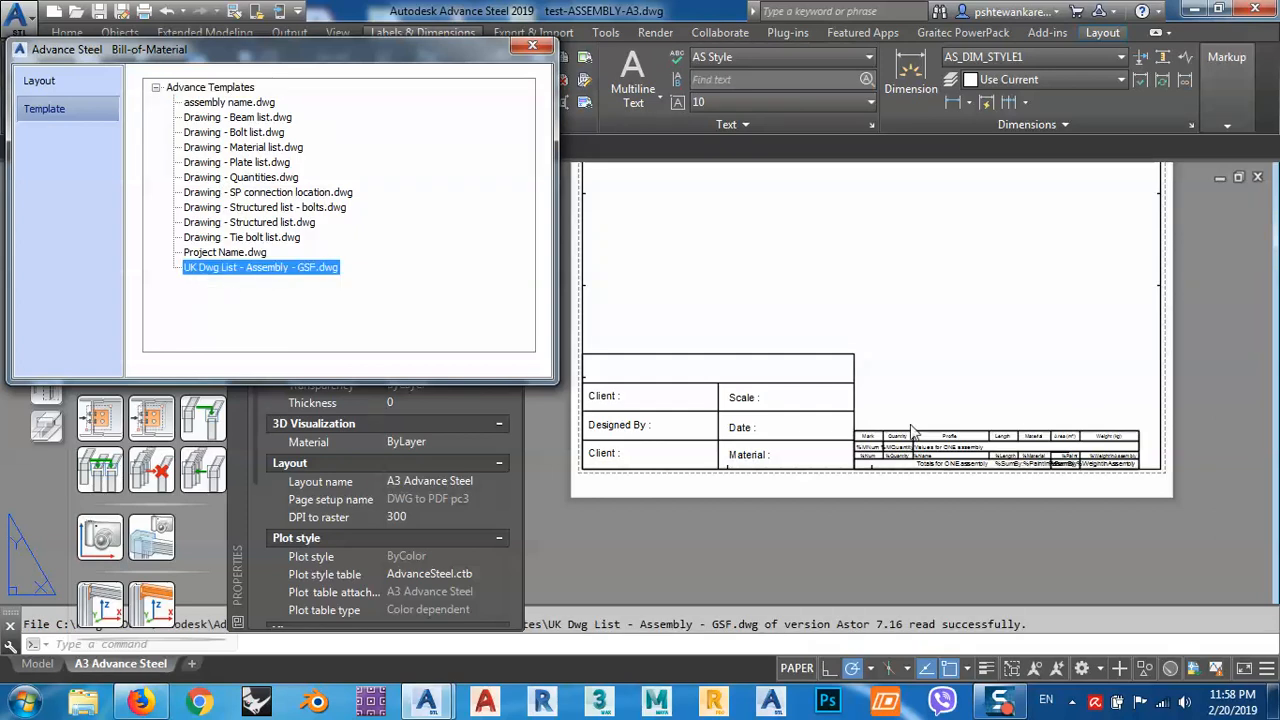
scroll(912, 432, up, 5)
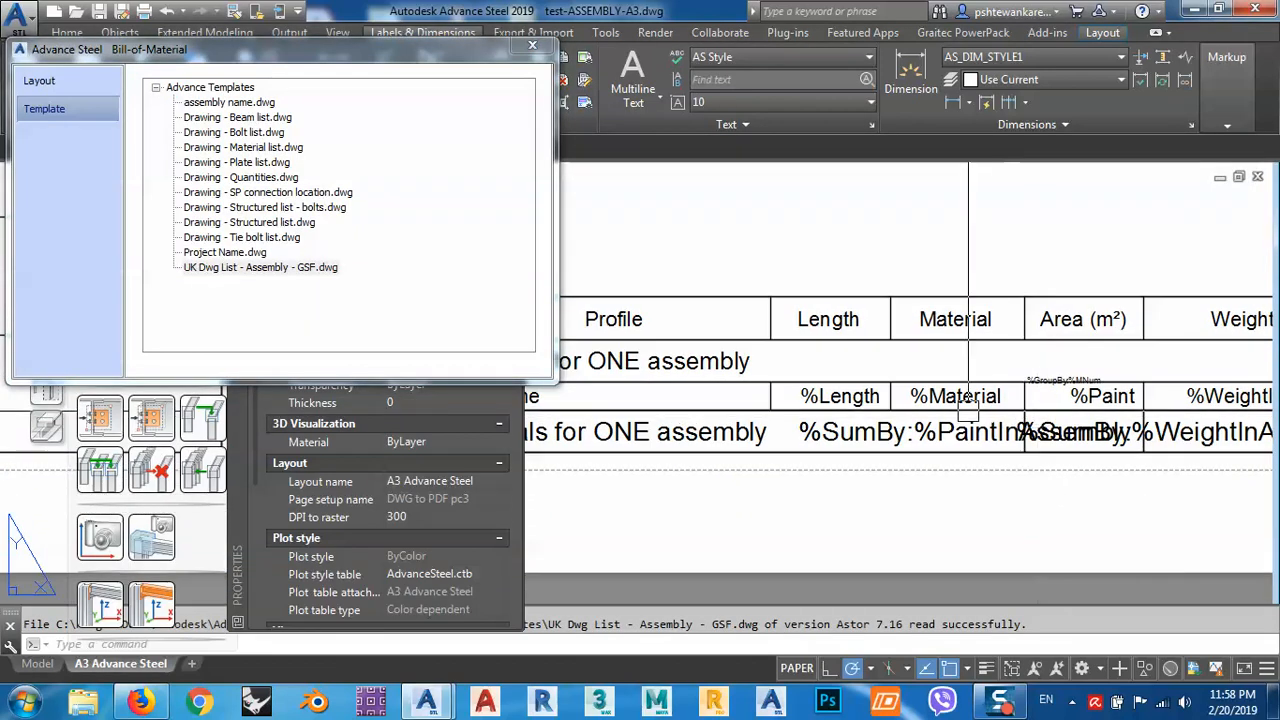
scroll(980, 337, down, 2)
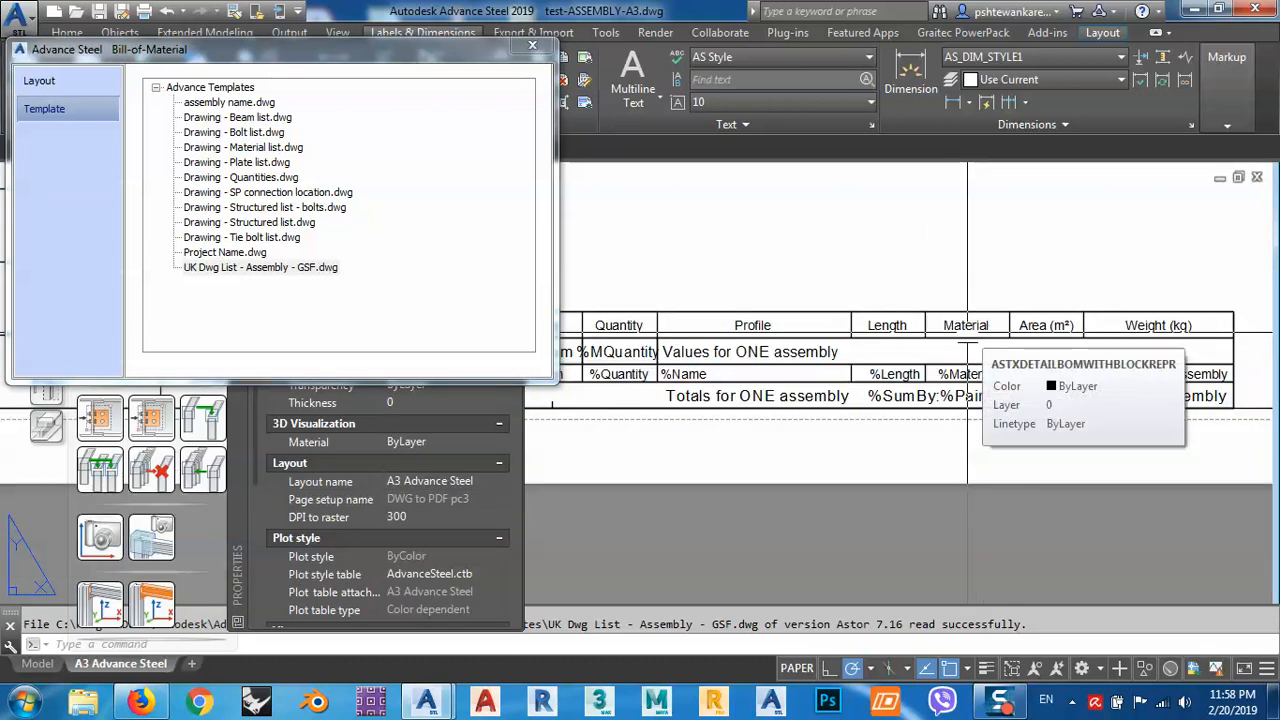
middle_drag(967, 345, 1060, 333)
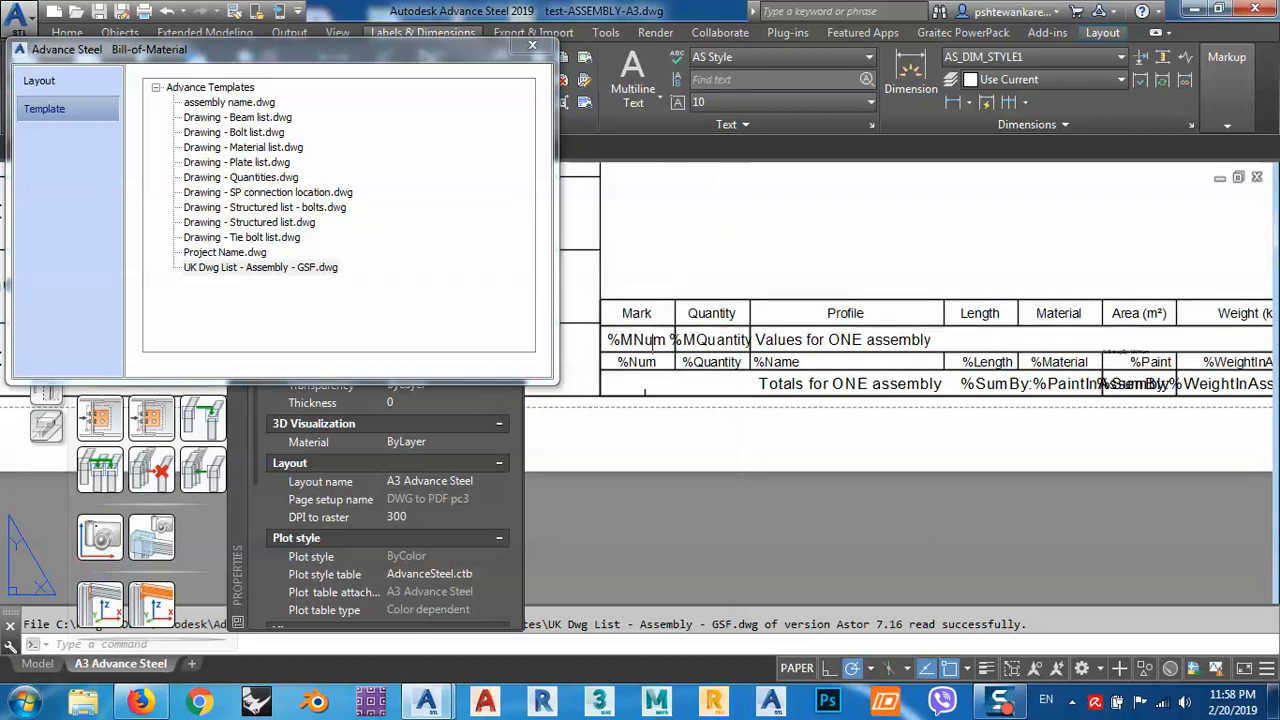
middle_drag(613, 235, 570, 228)
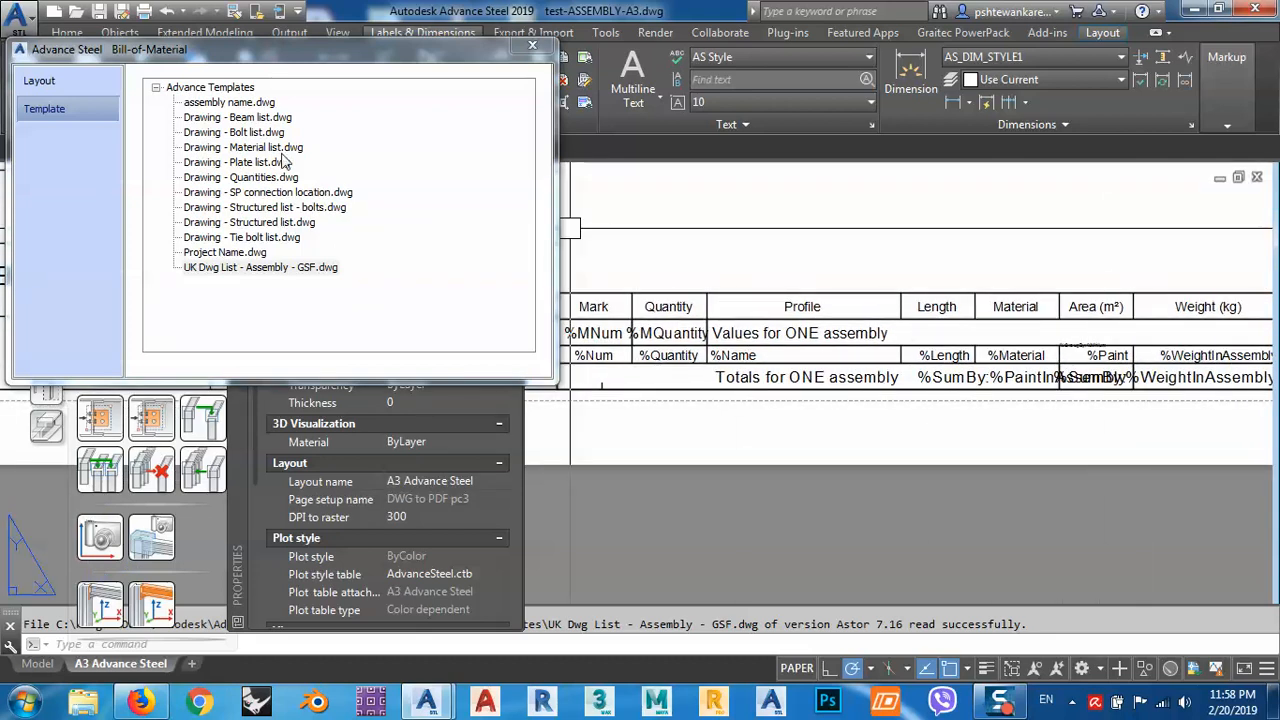
click(532, 45)
scroll(866, 335, down, 5)
scroll(866, 340, down, 3)
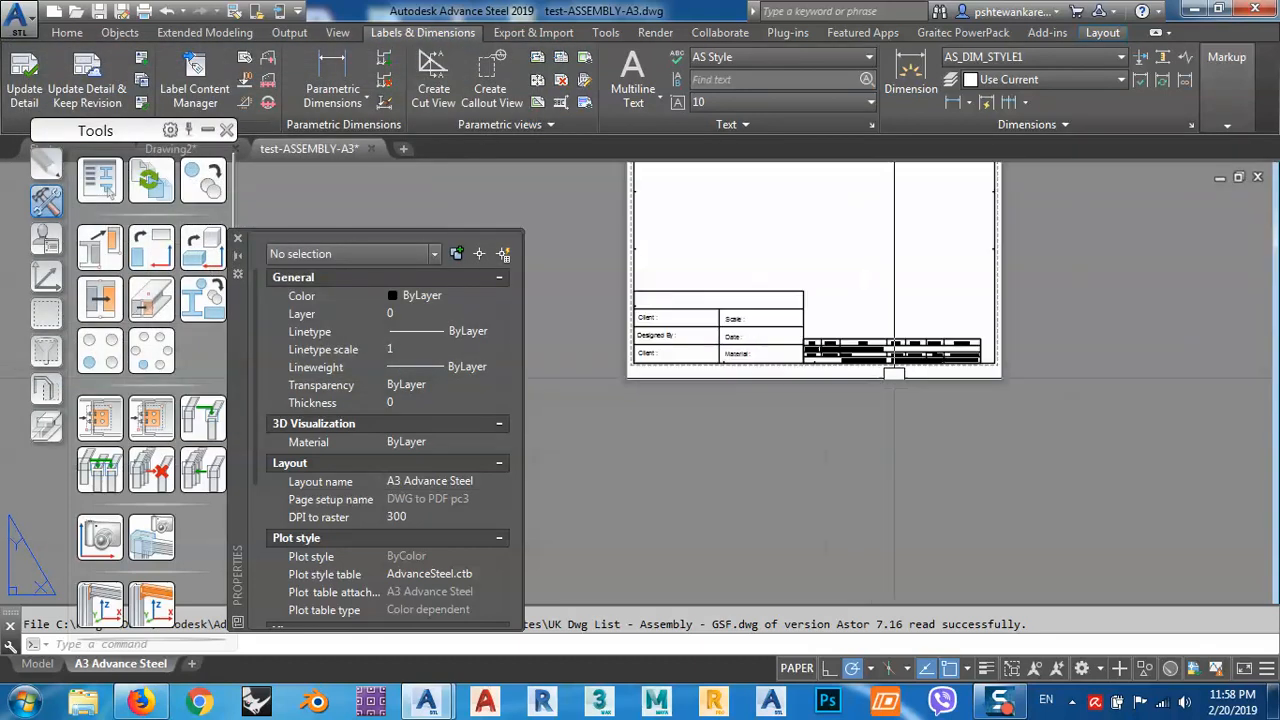
Move the Tools palette clear of the open file names and close the Properties palette to show the whole sheet.
drag(124, 141, 106, 232)
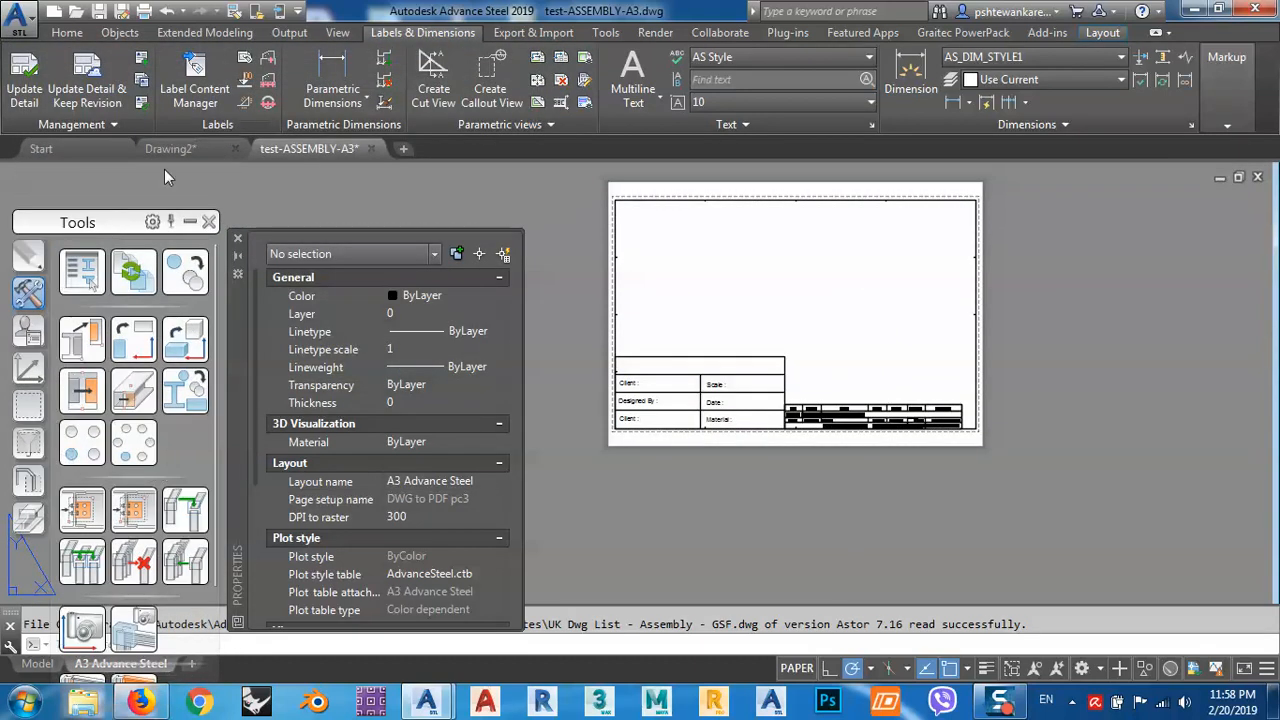
click(238, 241)
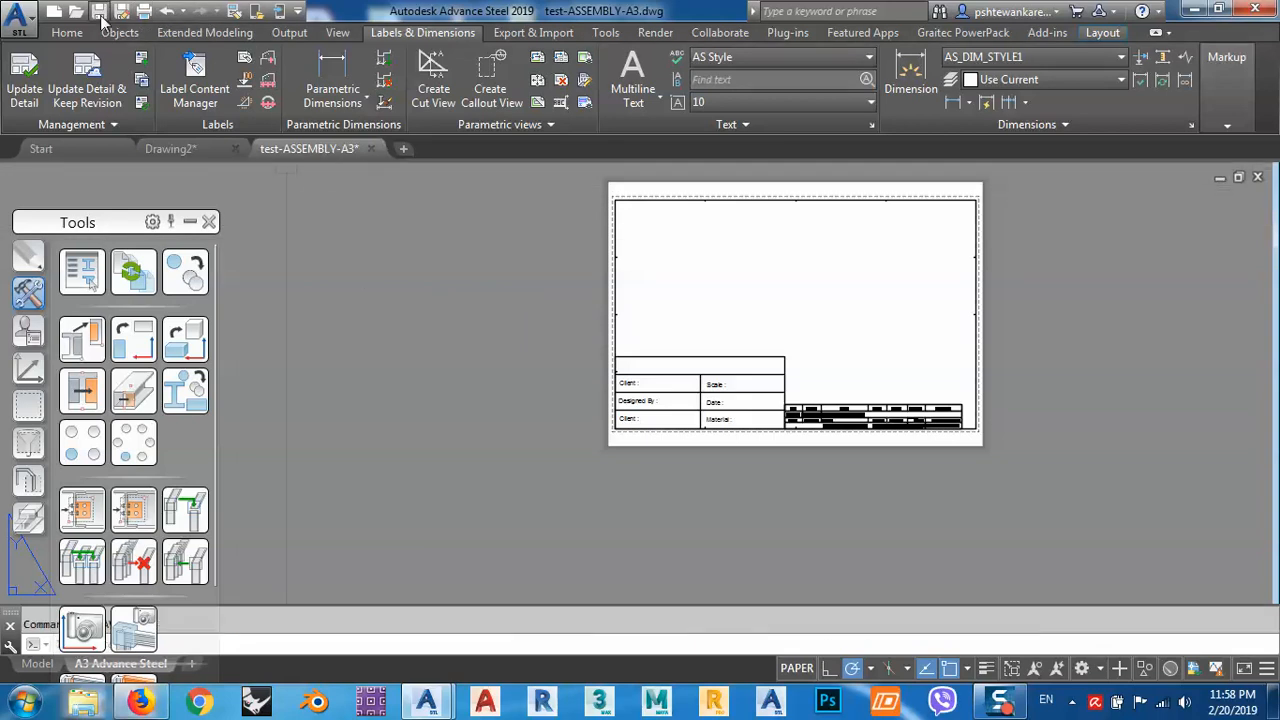
middle_drag(324, 193, 320, 219)
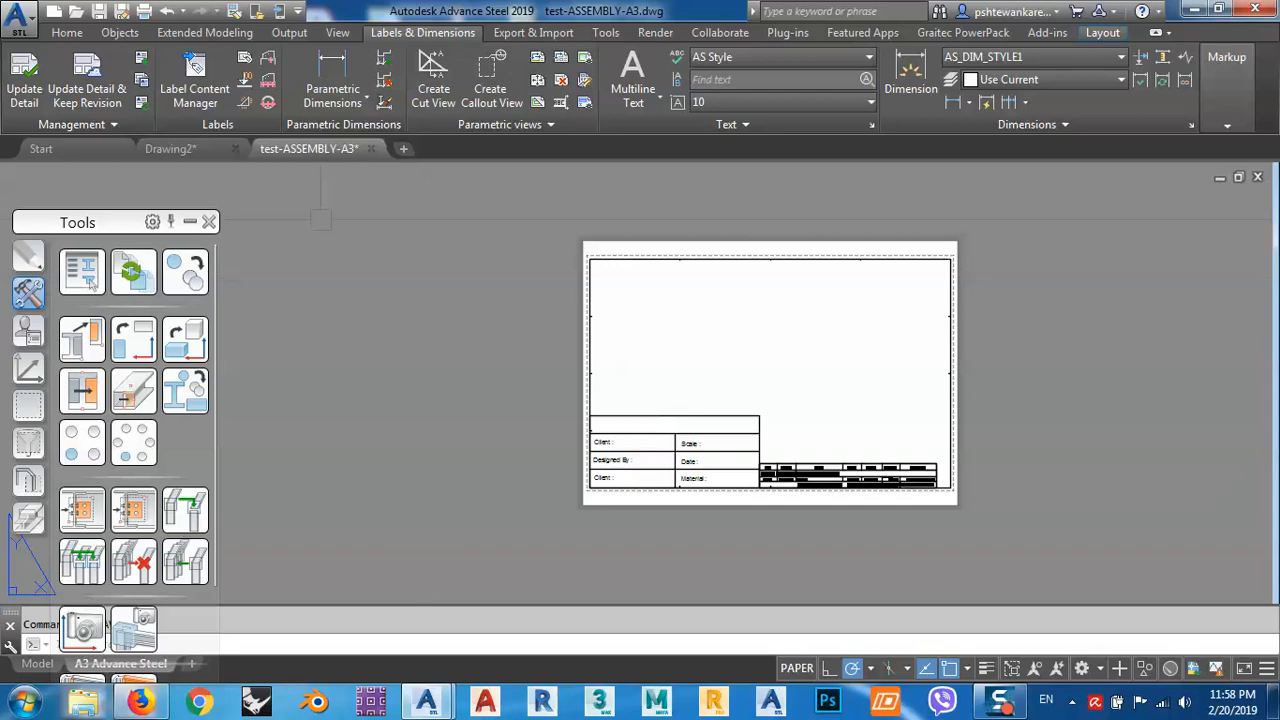
middle_drag(620, 304, 480, 331)
scroll(617, 351, up, 2)
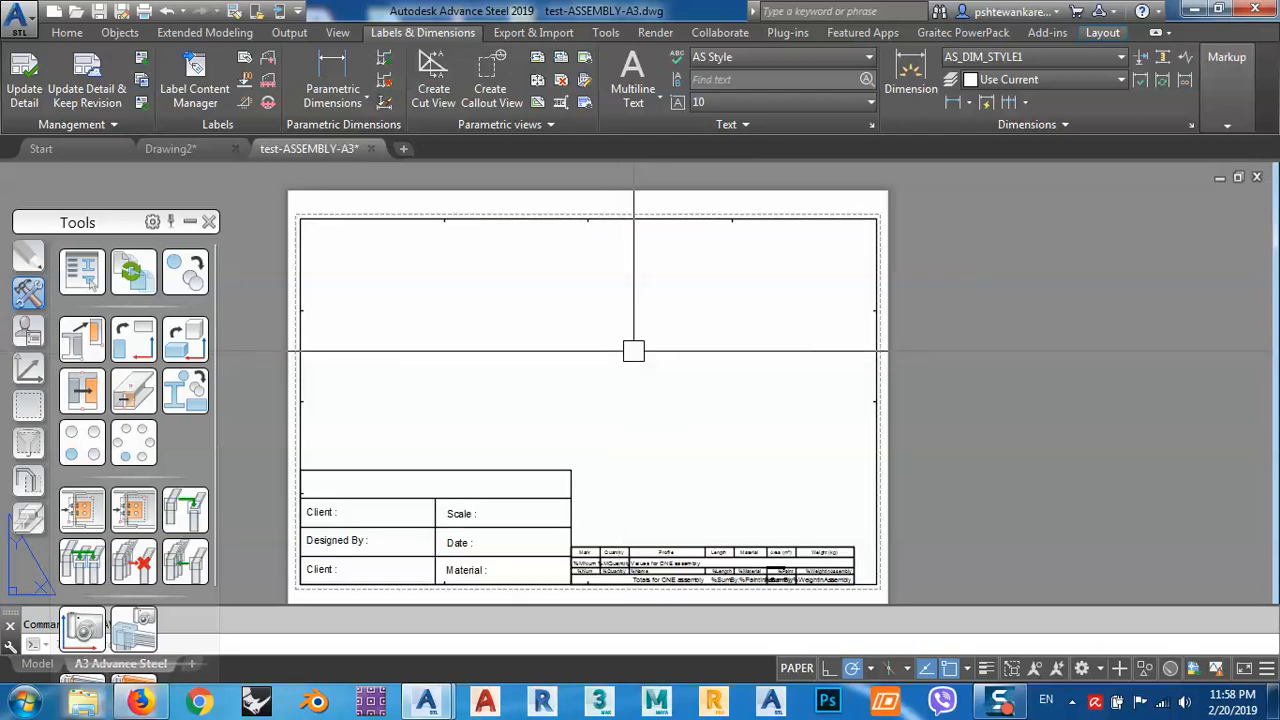
middle_drag(631, 351, 653, 341)
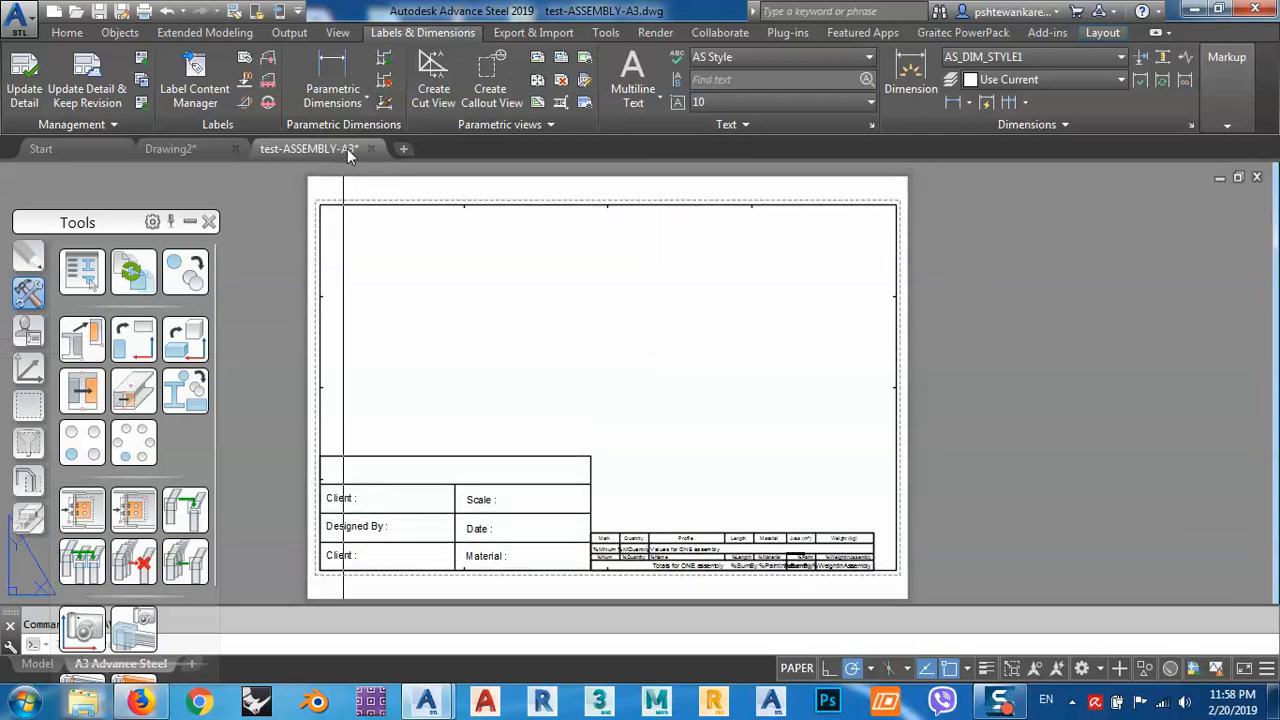
Switch to Drawing2 and create an assembly detail of the selected member with the GSF-assembly drawing style and default settings.
mouse_move(357, 147)
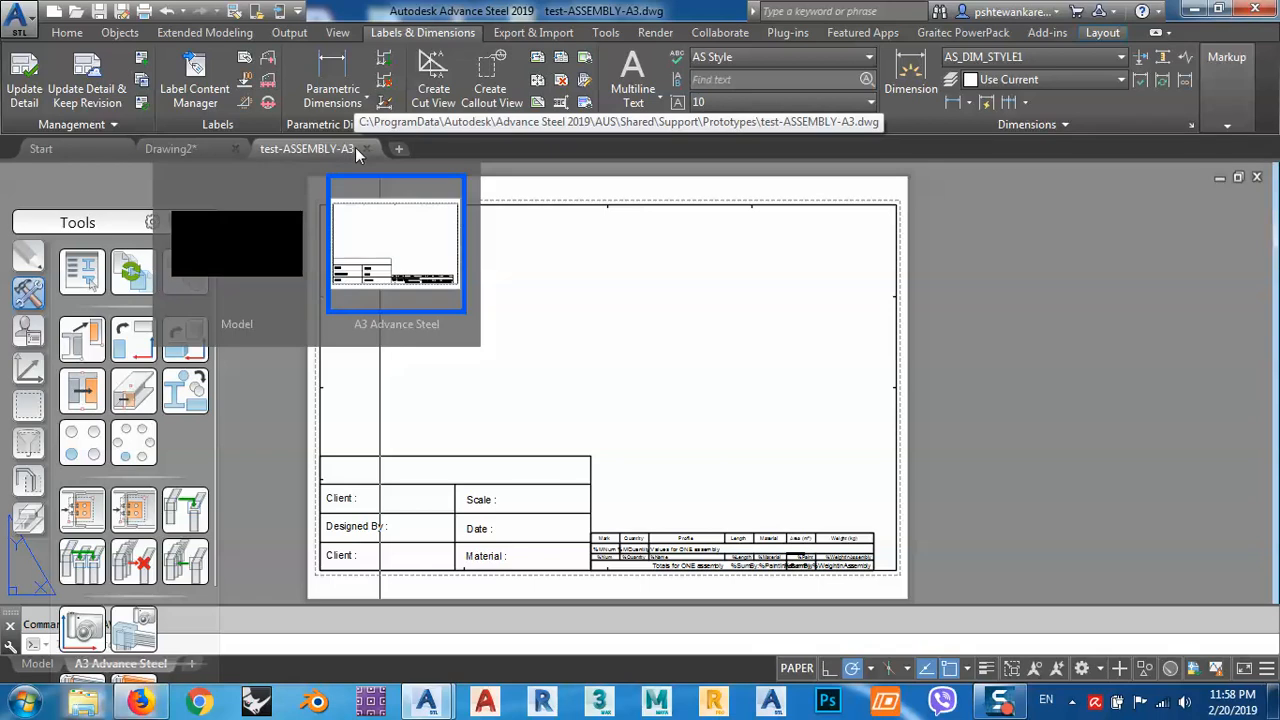
mouse_move(167, 150)
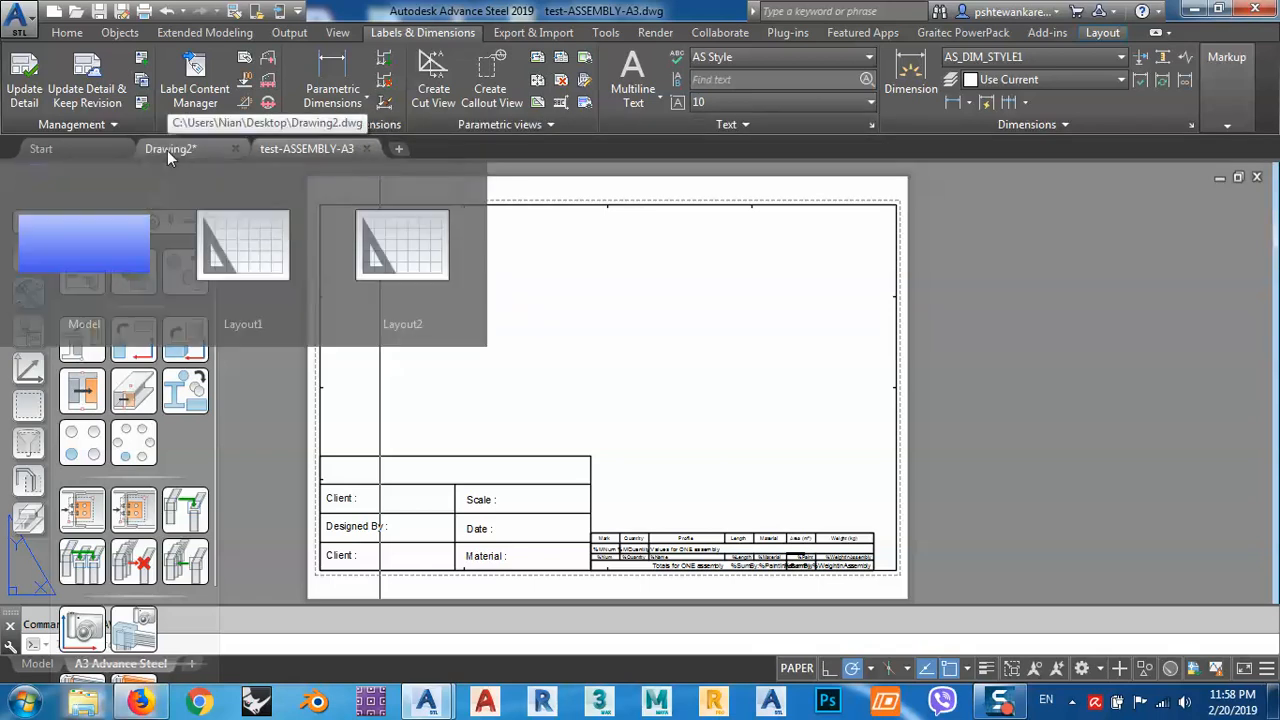
click(167, 150)
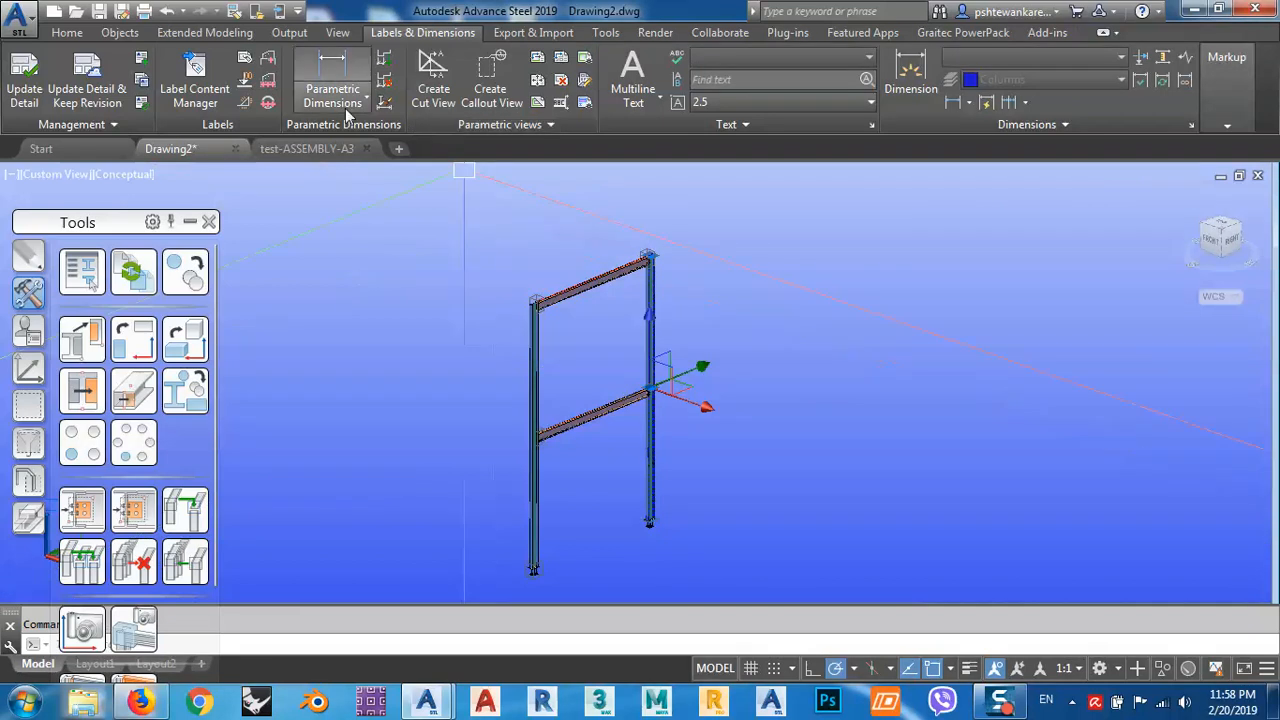
click(287, 34)
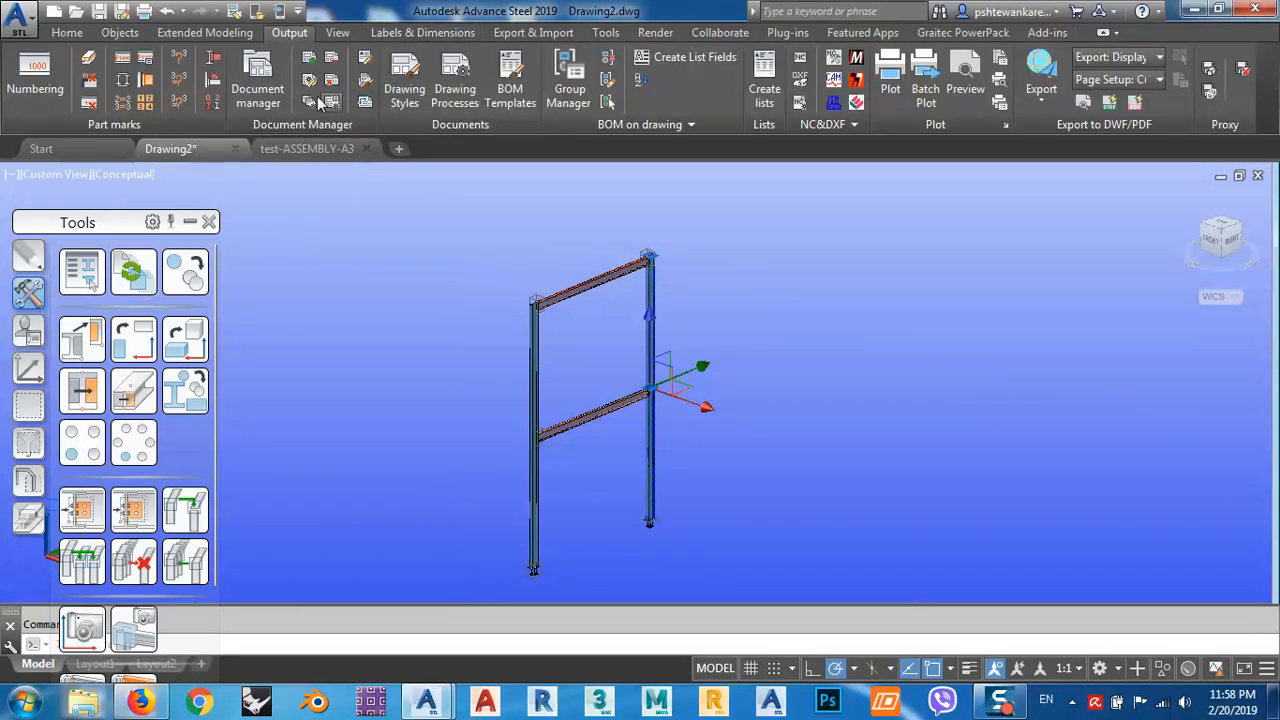
click(307, 81)
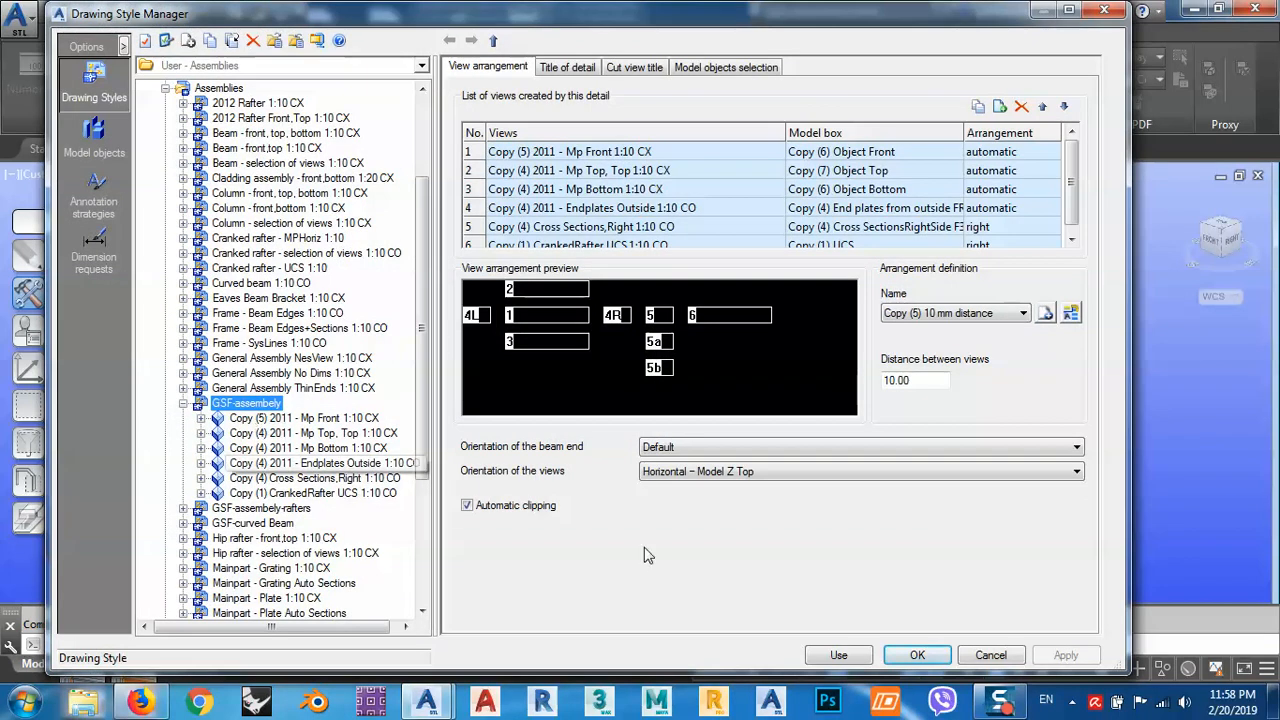
drag(427, 311, 425, 426)
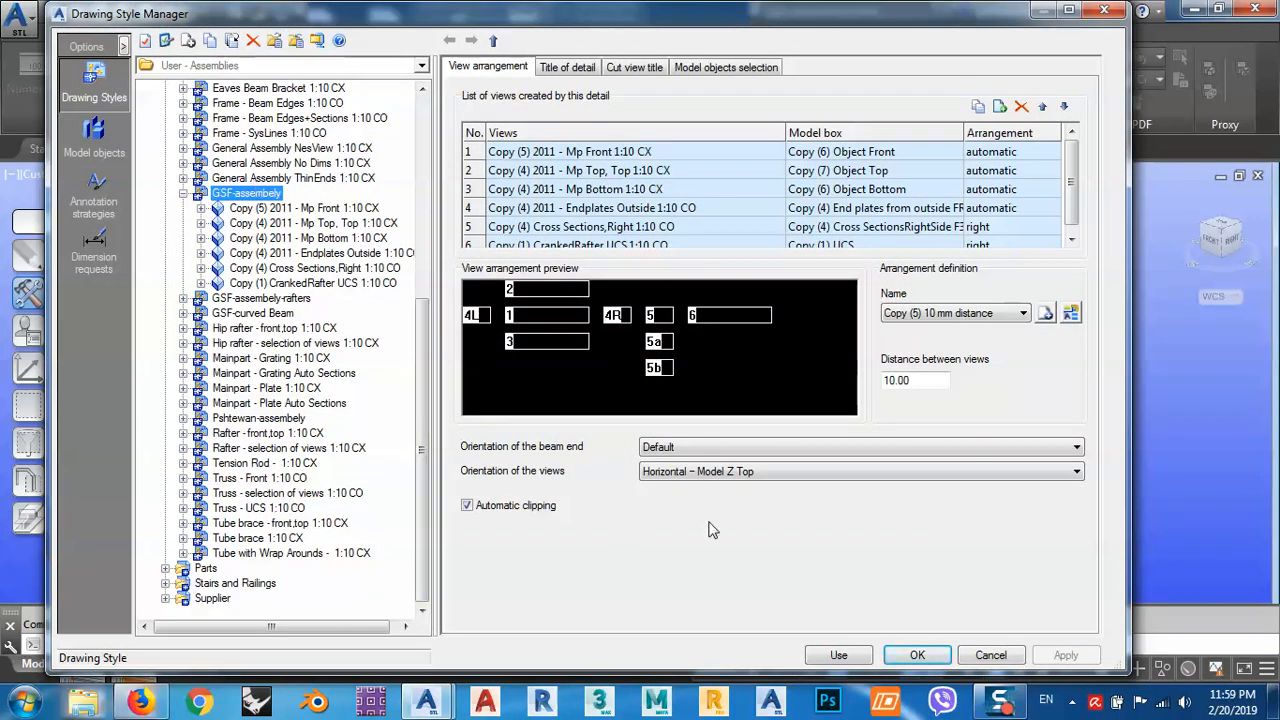
click(830, 656)
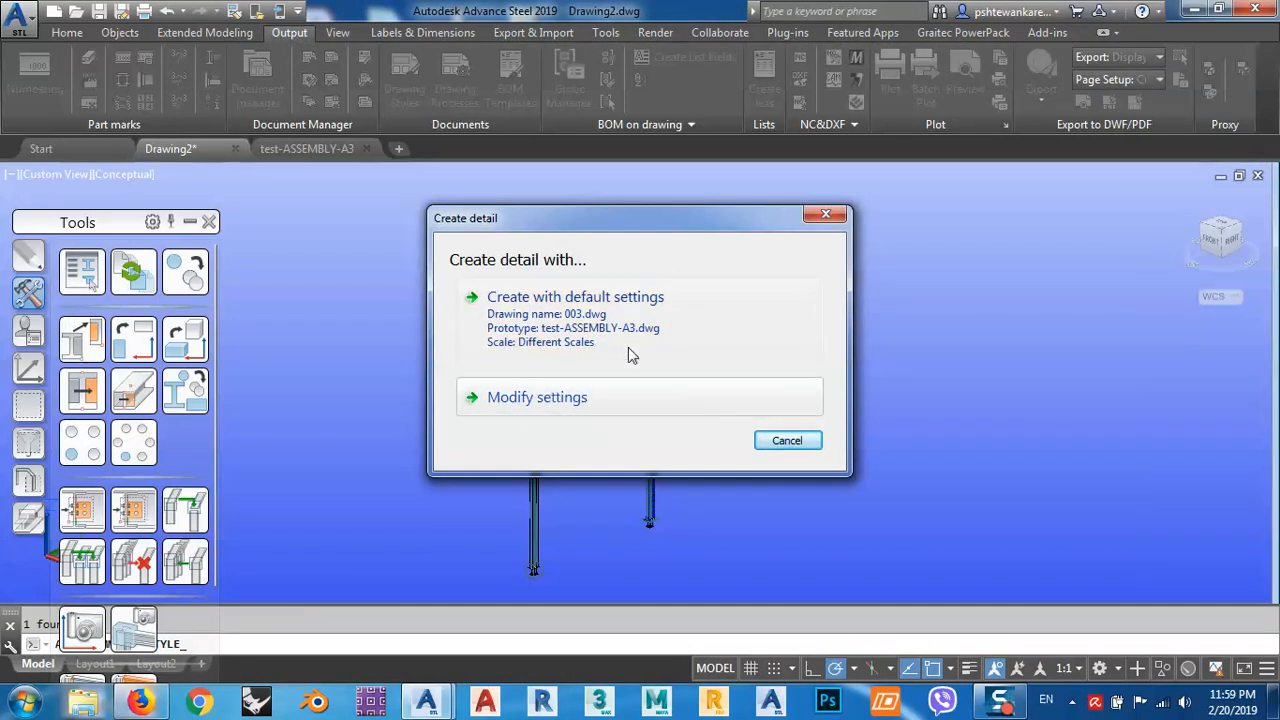
click(585, 343)
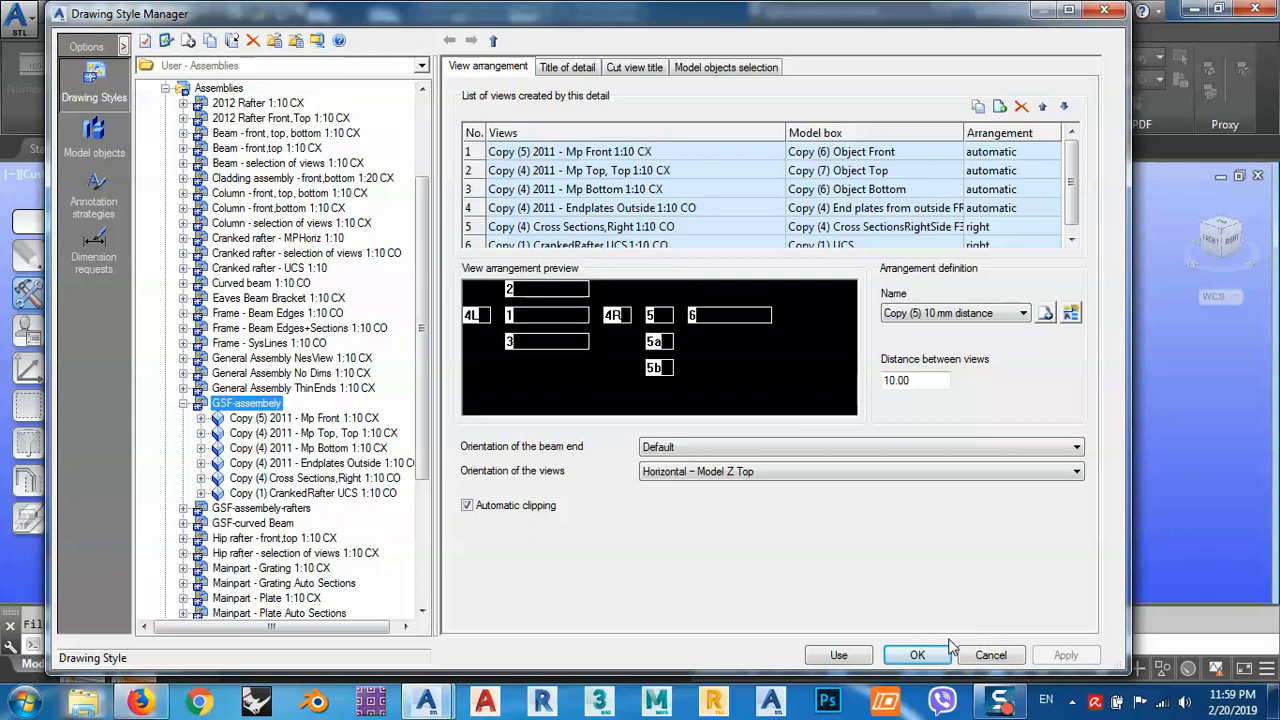
click(946, 652)
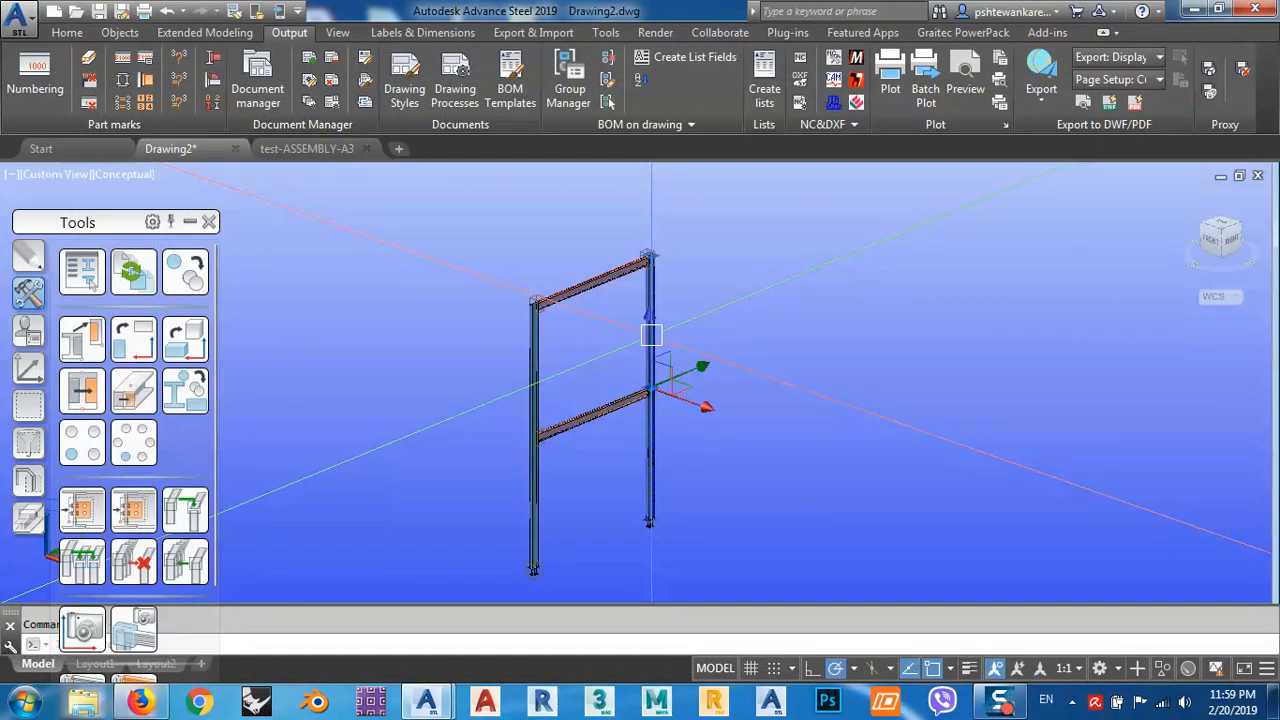
Open the selected member's assembly detail 003.
right_click(725, 291)
mouse_move(965, 452)
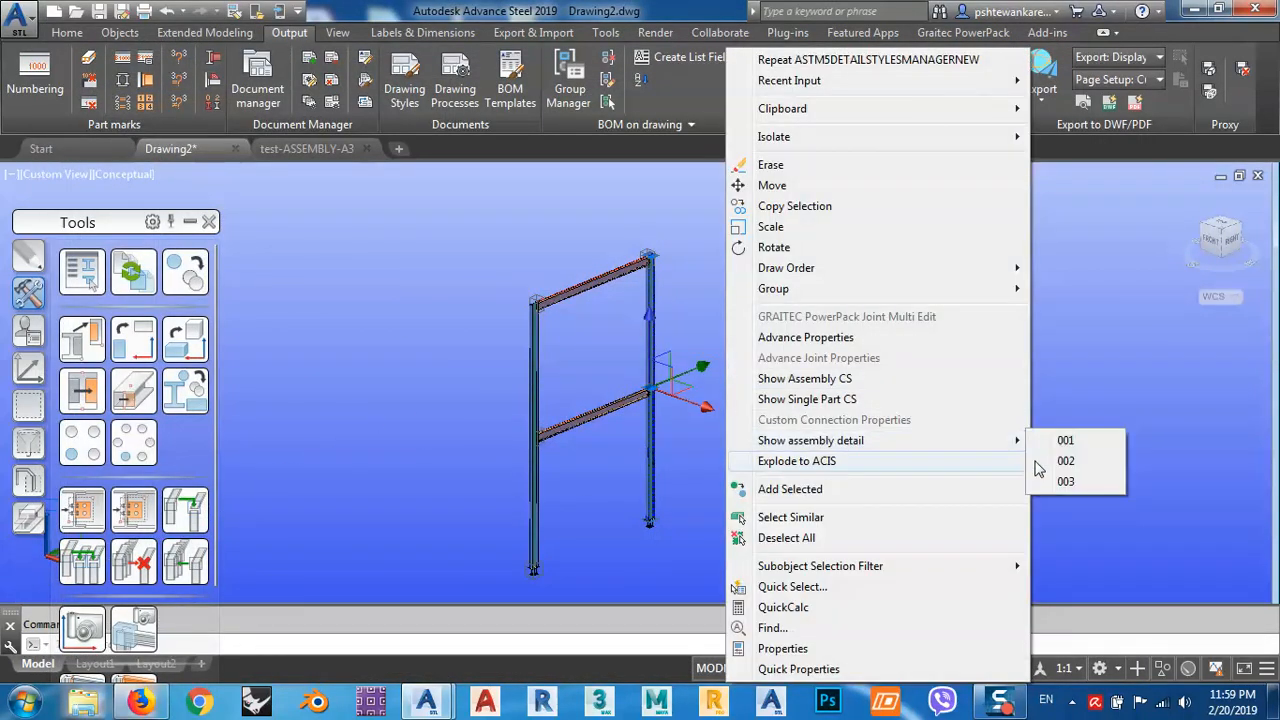
click(1066, 480)
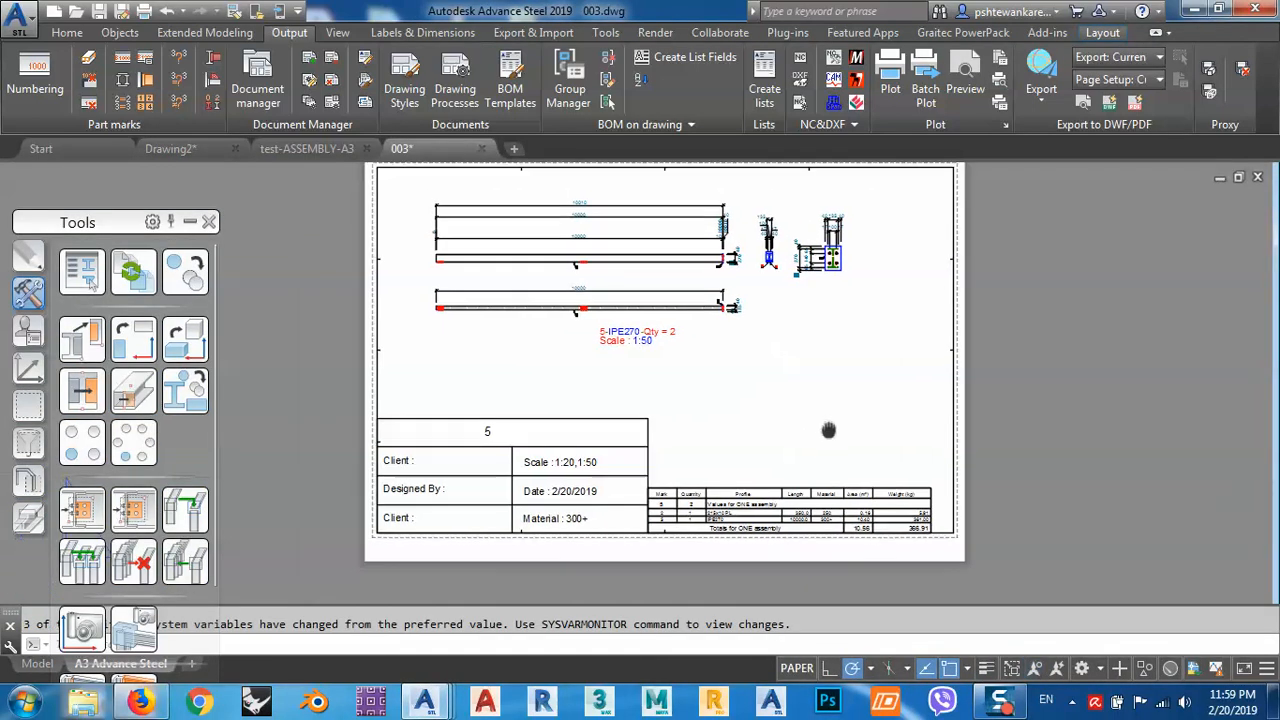
Examine the title block fields and the adjoining parts list in assembly detail 003.
scroll(451, 466, up, 2)
middle_drag(418, 456, 450, 428)
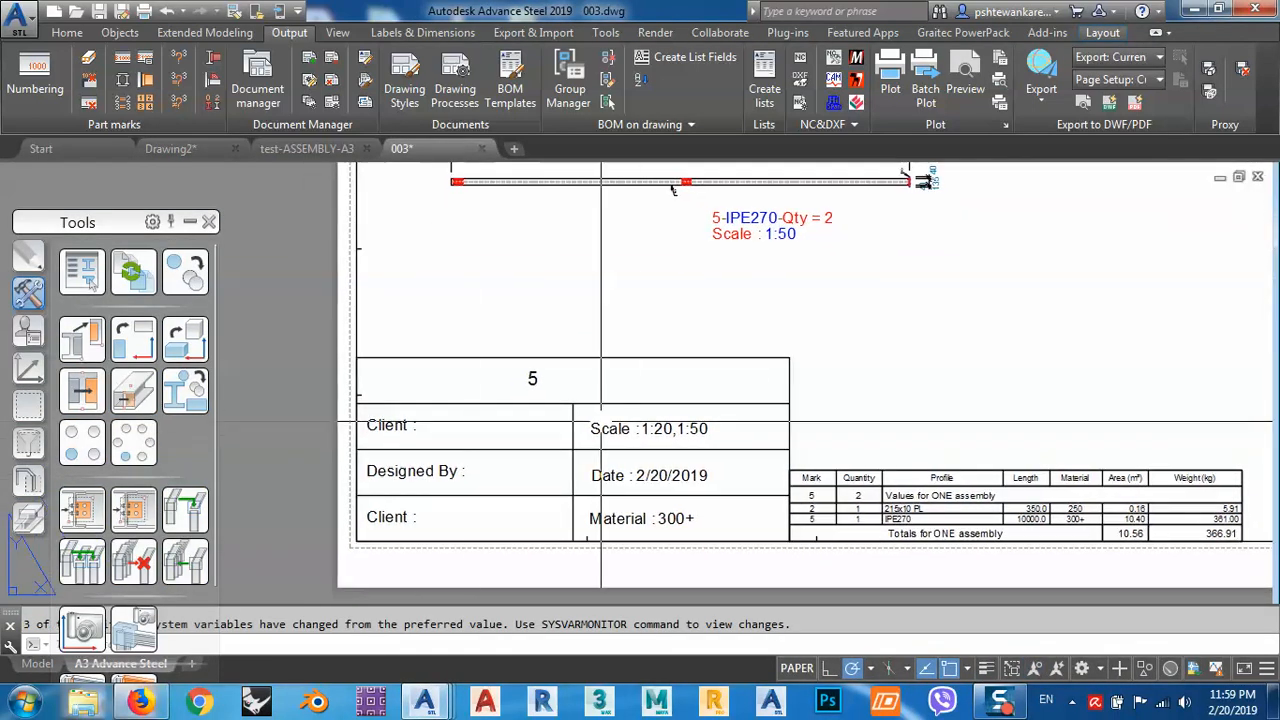
scroll(680, 518, up, 2)
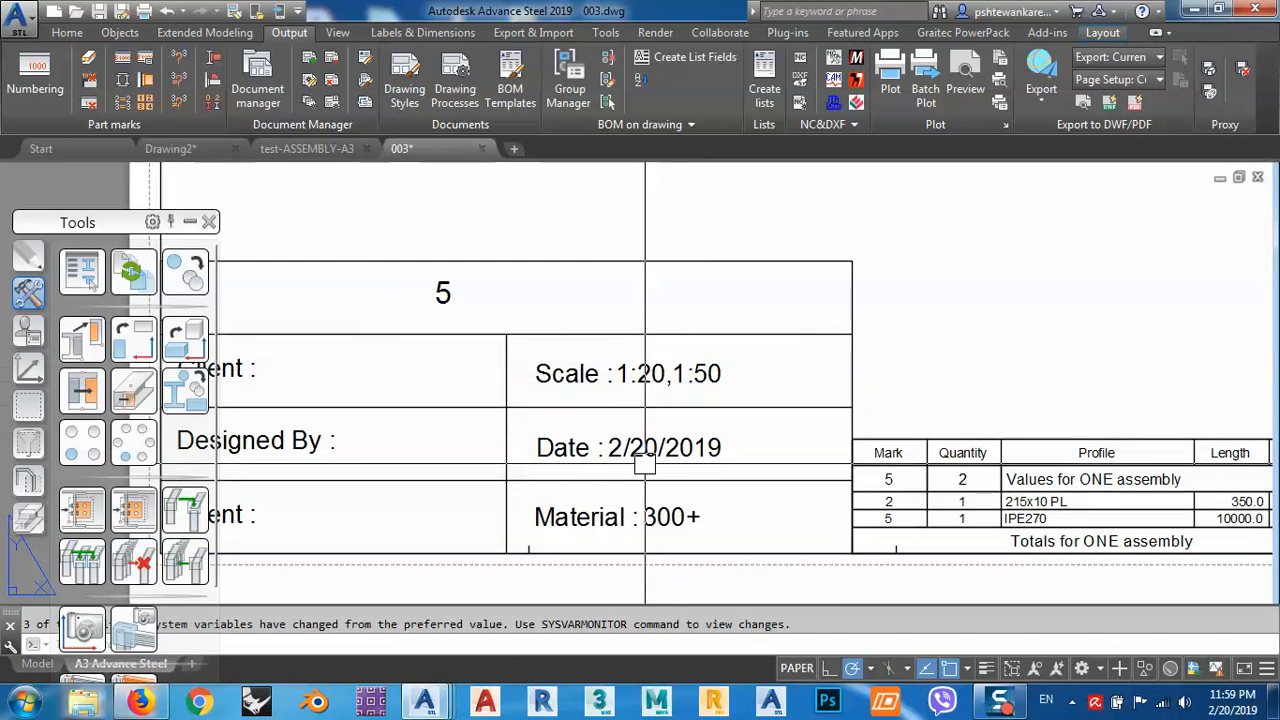
scroll(644, 464, up, 3)
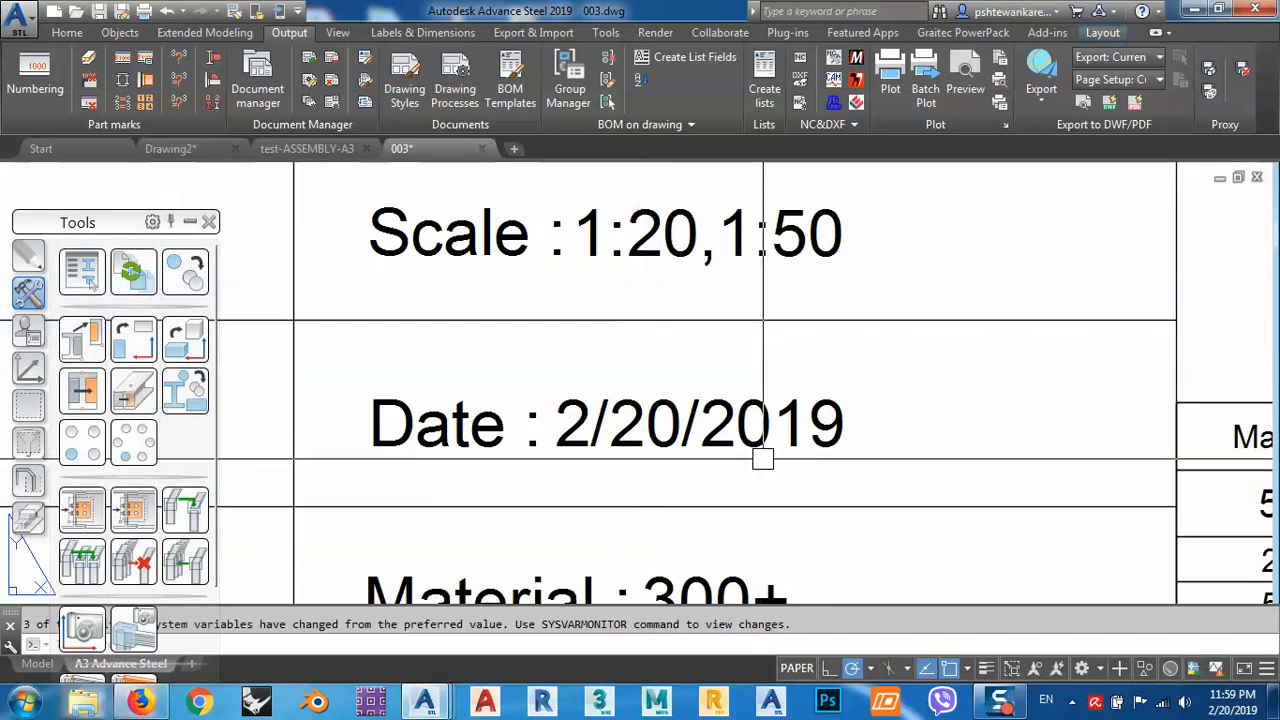
scroll(762, 459, down, 3)
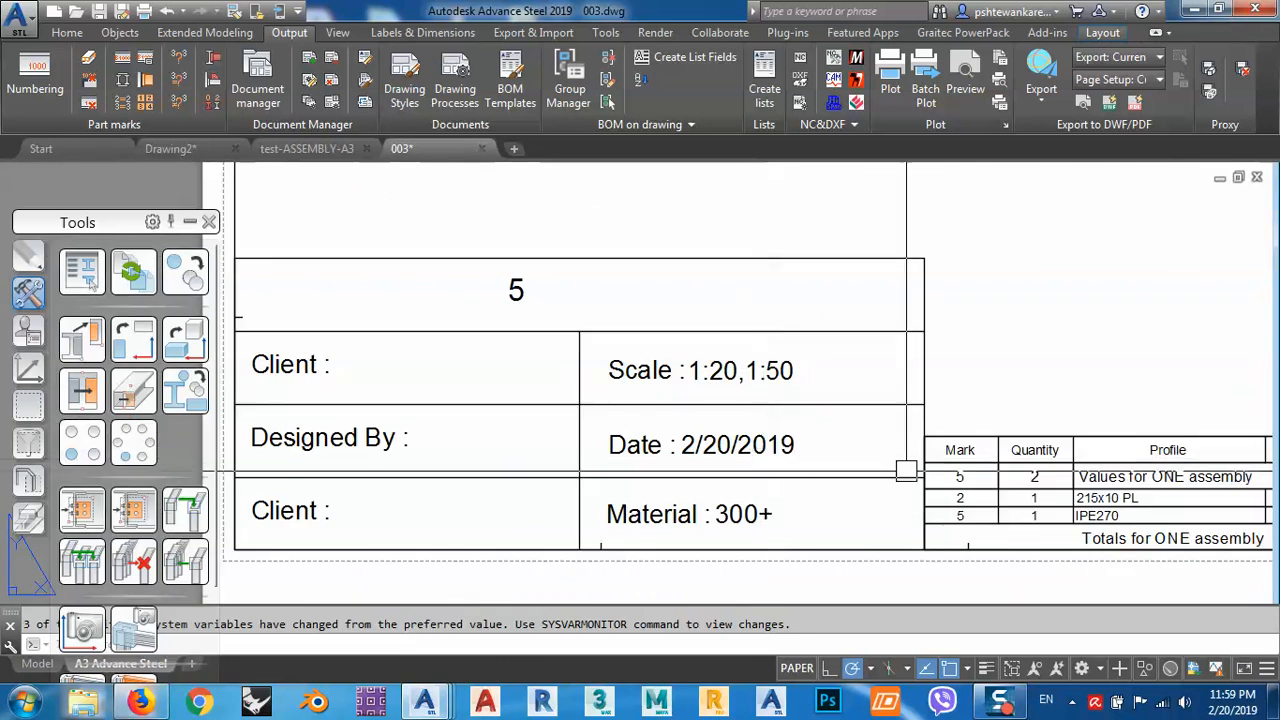
middle_drag(1014, 493, 820, 451)
middle_drag(1022, 462, 842, 432)
scroll(842, 432, down, 3)
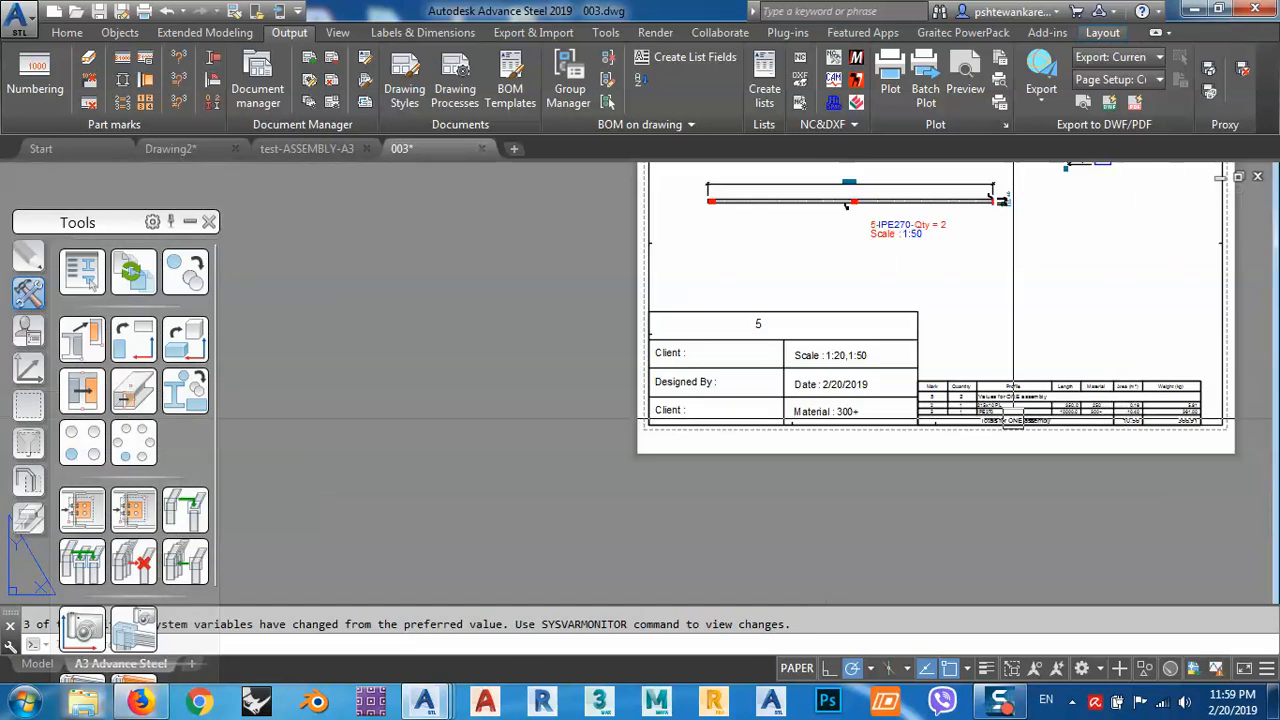
scroll(937, 432, up, 3)
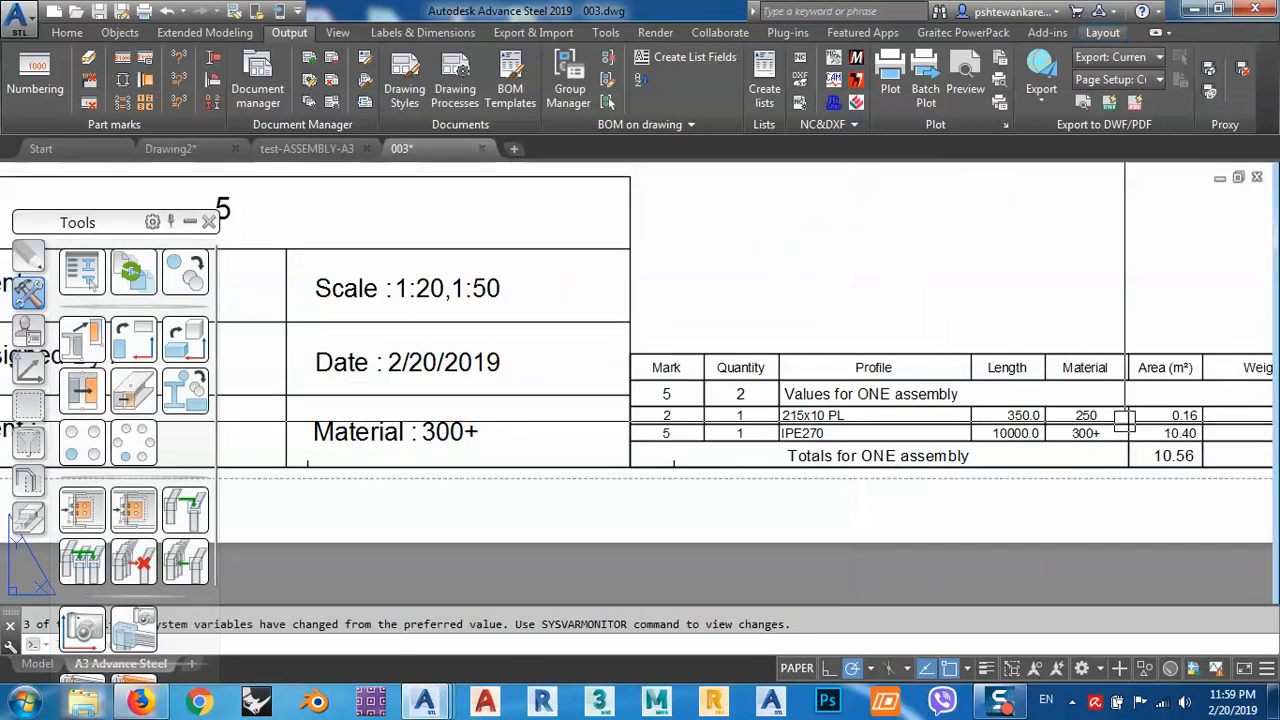
scroll(1092, 376, down, 2)
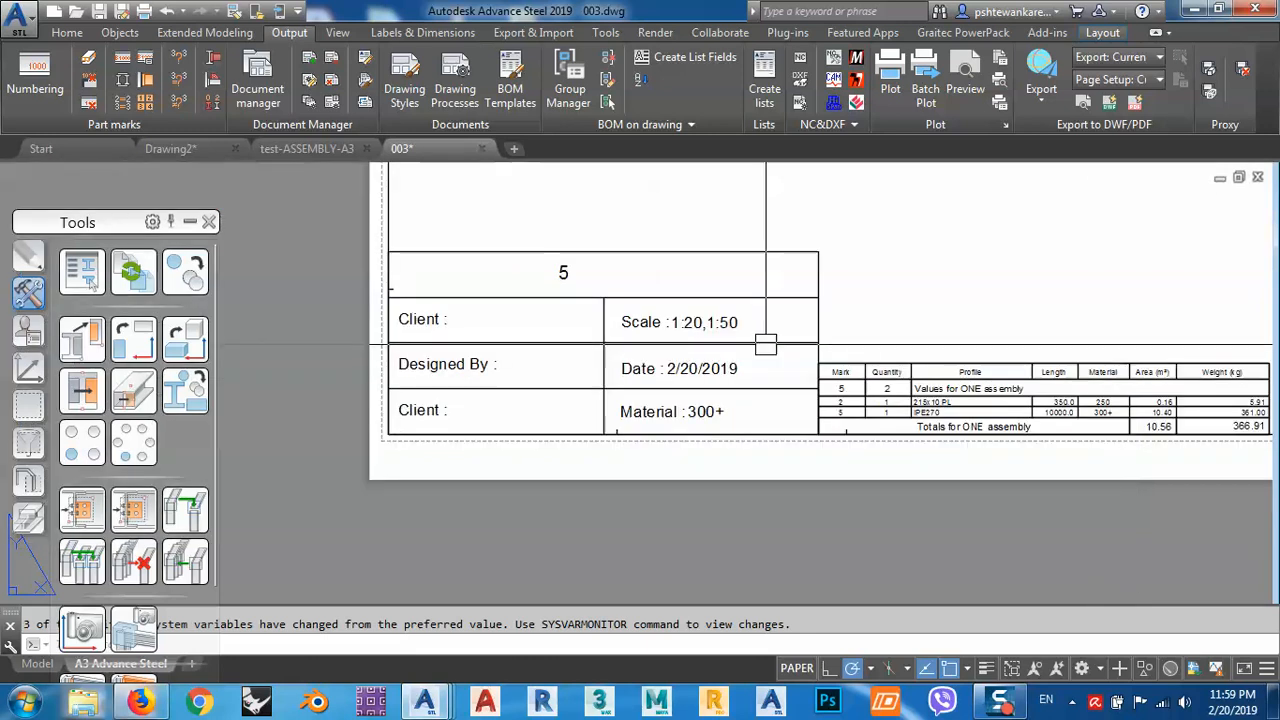
middle_drag(632, 371, 736, 414)
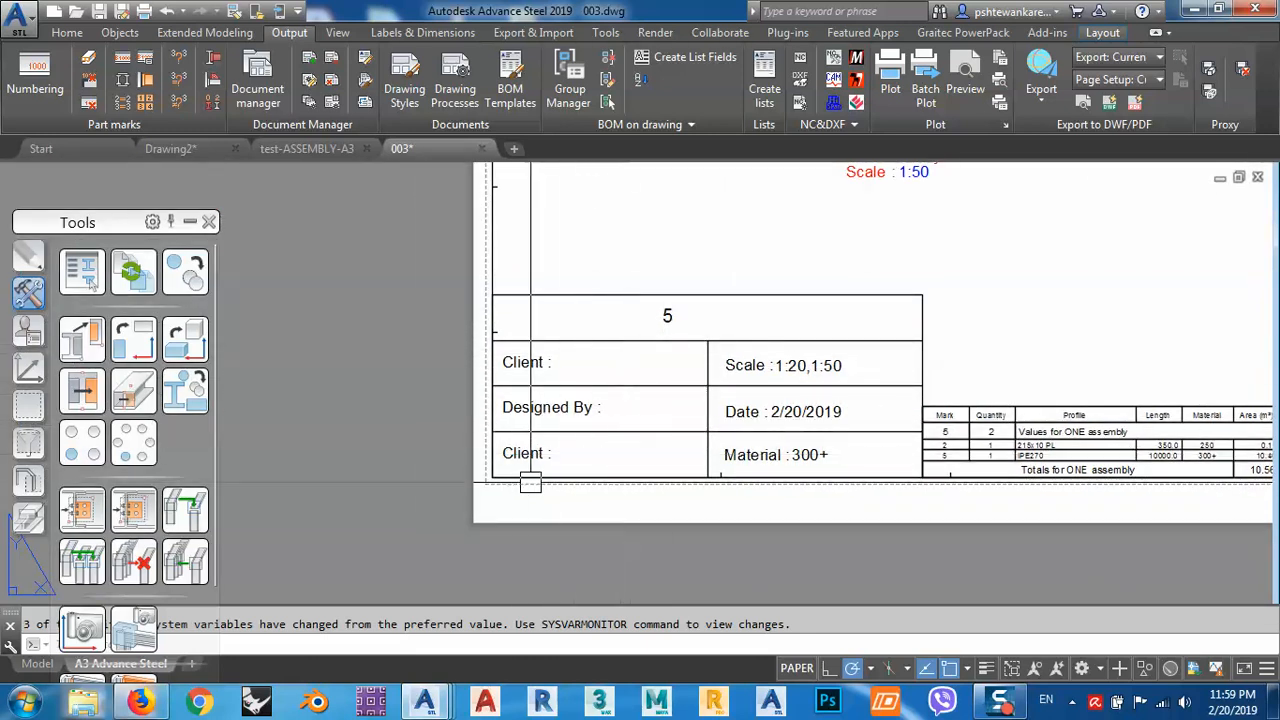
scroll(521, 455, up, 2)
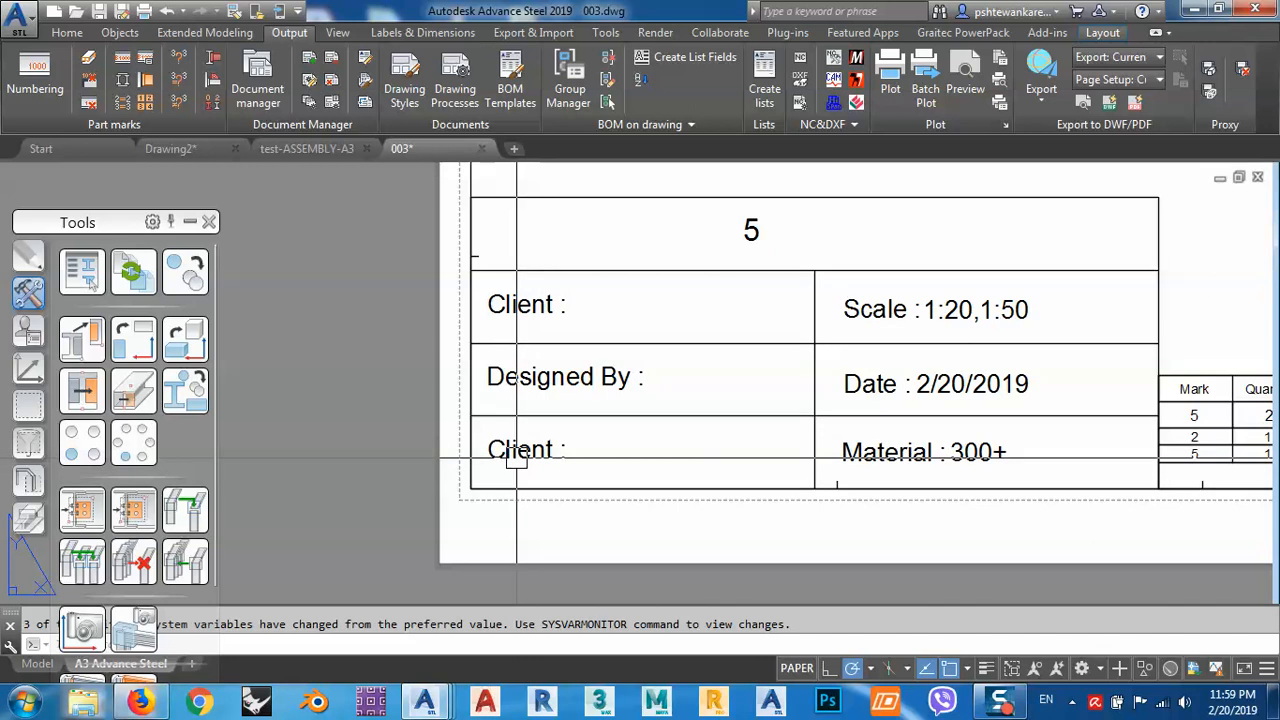
Return to the test-ASSEMBLY-A3 prototype and explode its title block into separate lines, texts and attributes.
click(306, 149)
middle_drag(567, 419, 678, 301)
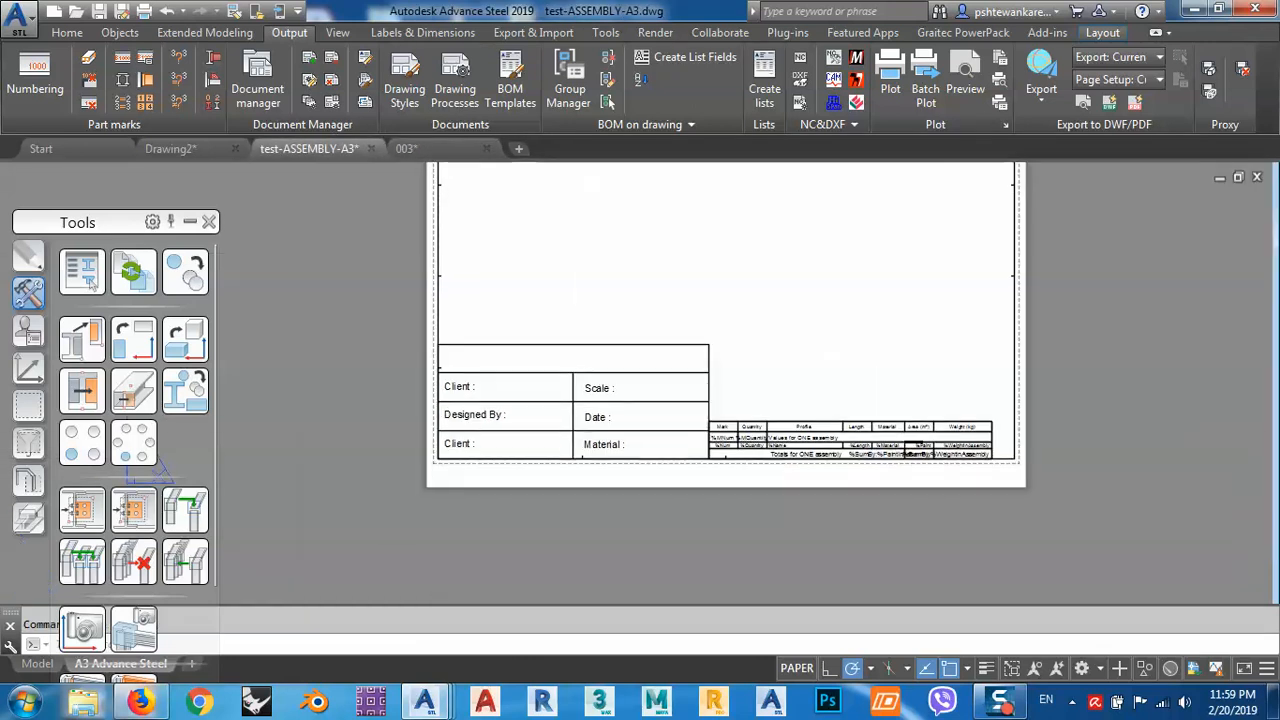
scroll(462, 432, up, 3)
click(462, 432)
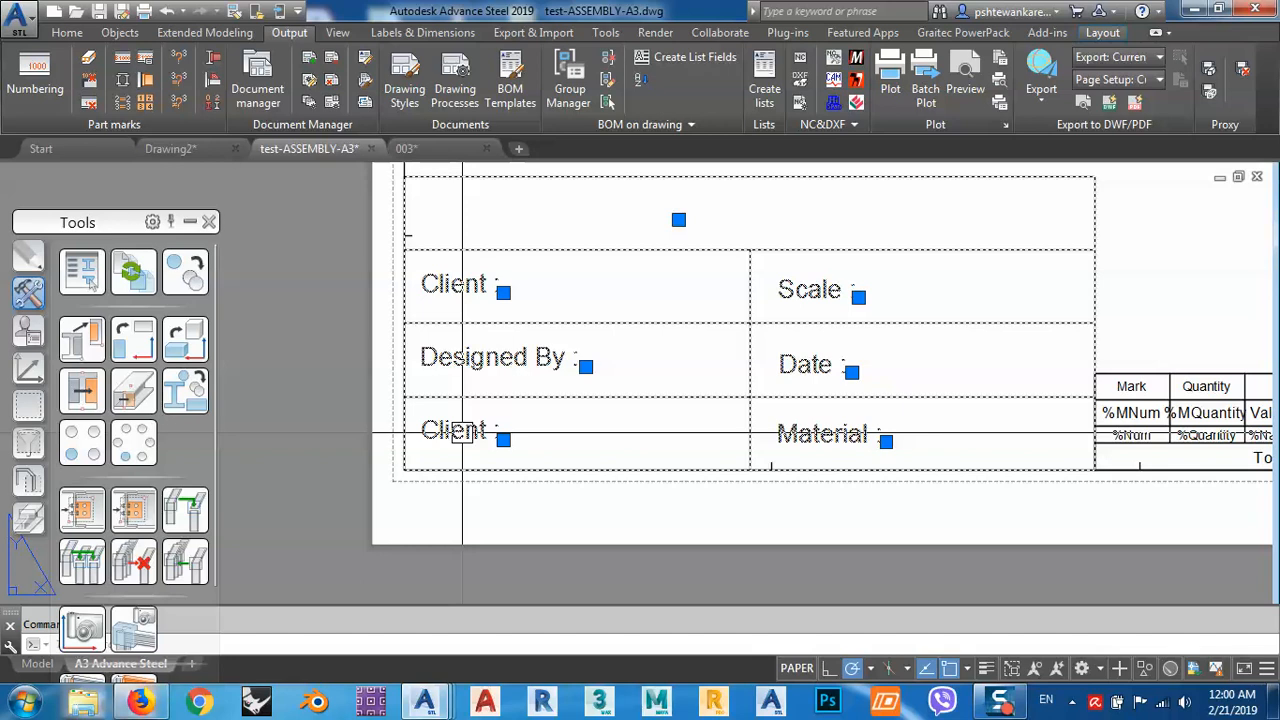
key(Escape)
scroll(460, 432, up, 4)
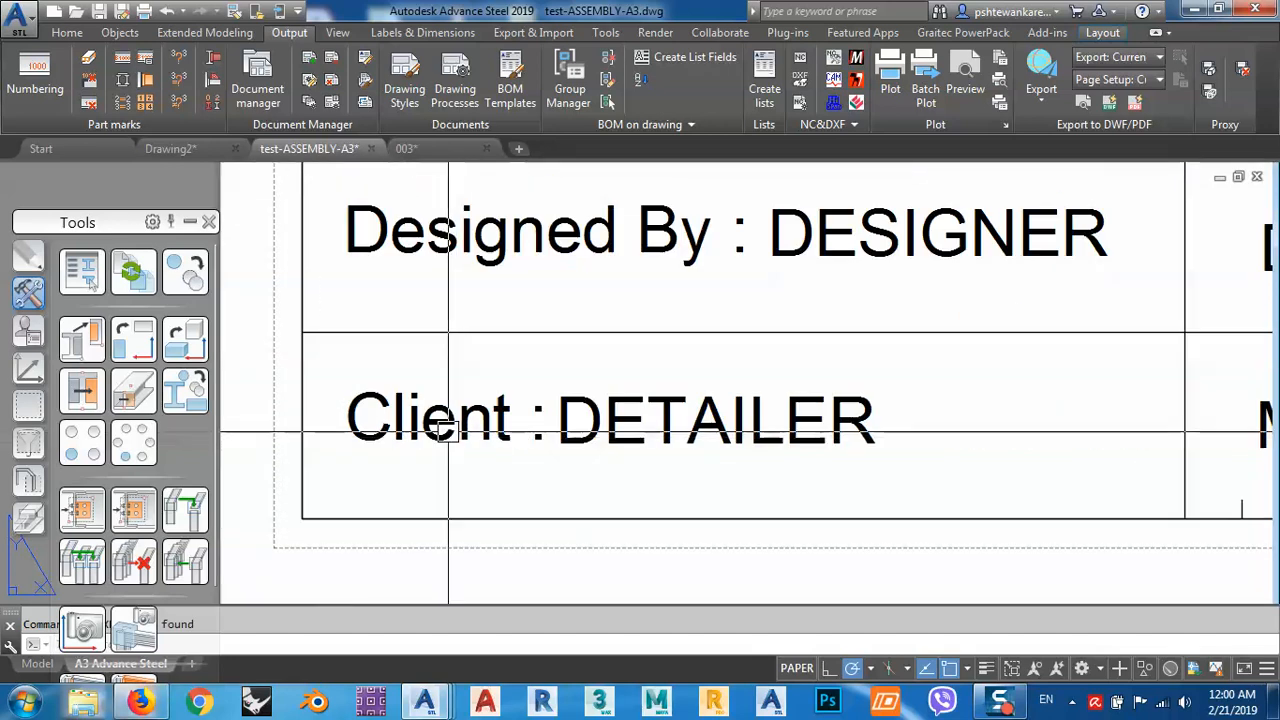
Change the label in front of the DETAILER attribute to "Detailer :" and widen its text box to fit on one line.
middle_drag(448, 432, 557, 423)
double_click(645, 418)
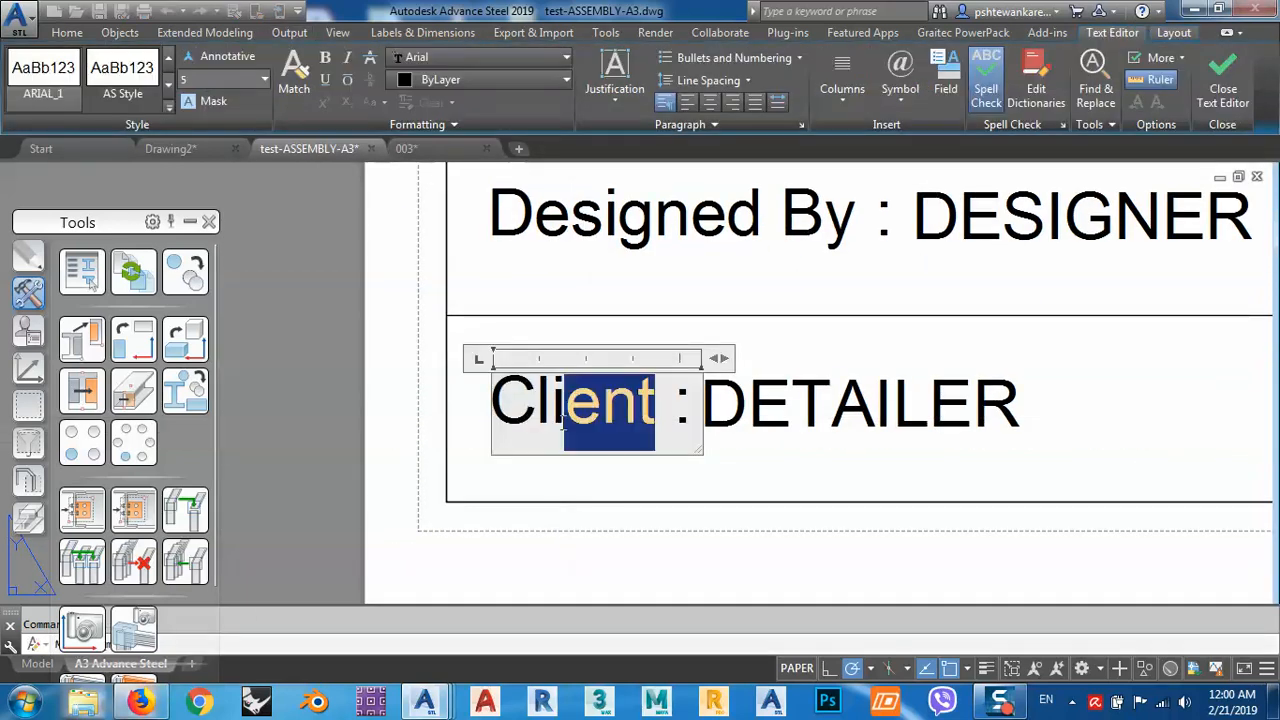
drag(564, 419, 478, 430)
text(D)
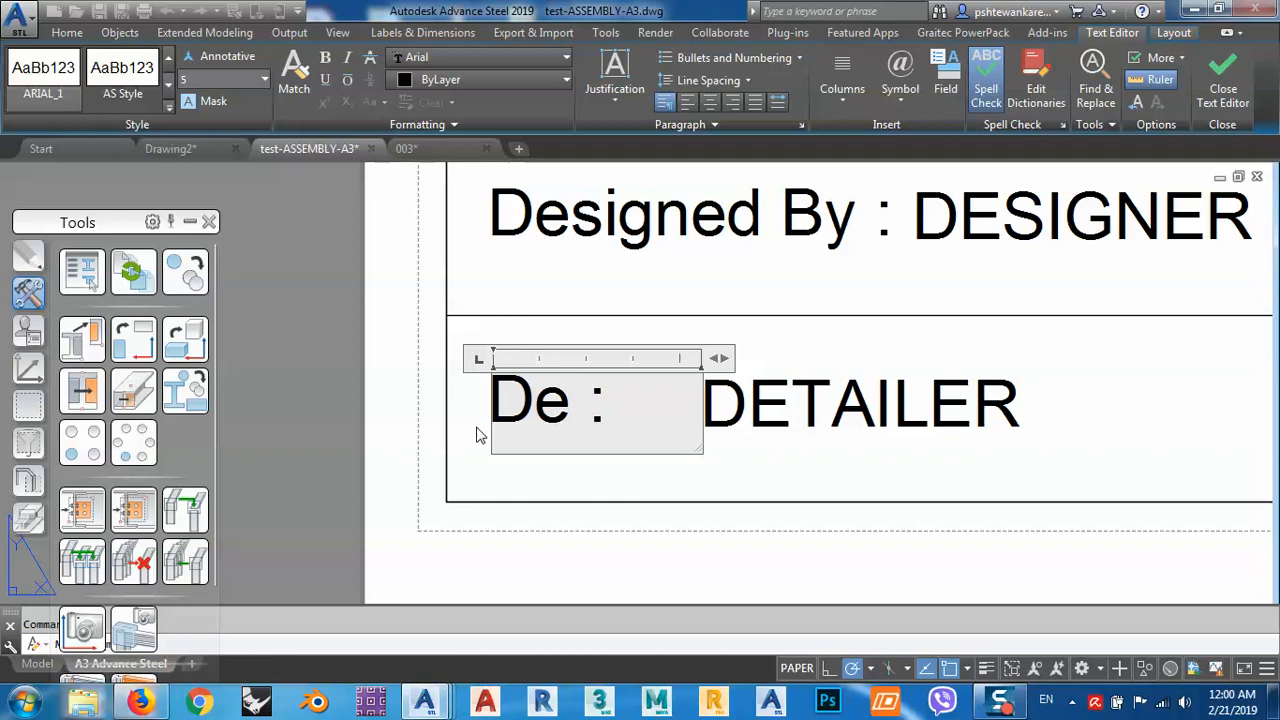
text(er)
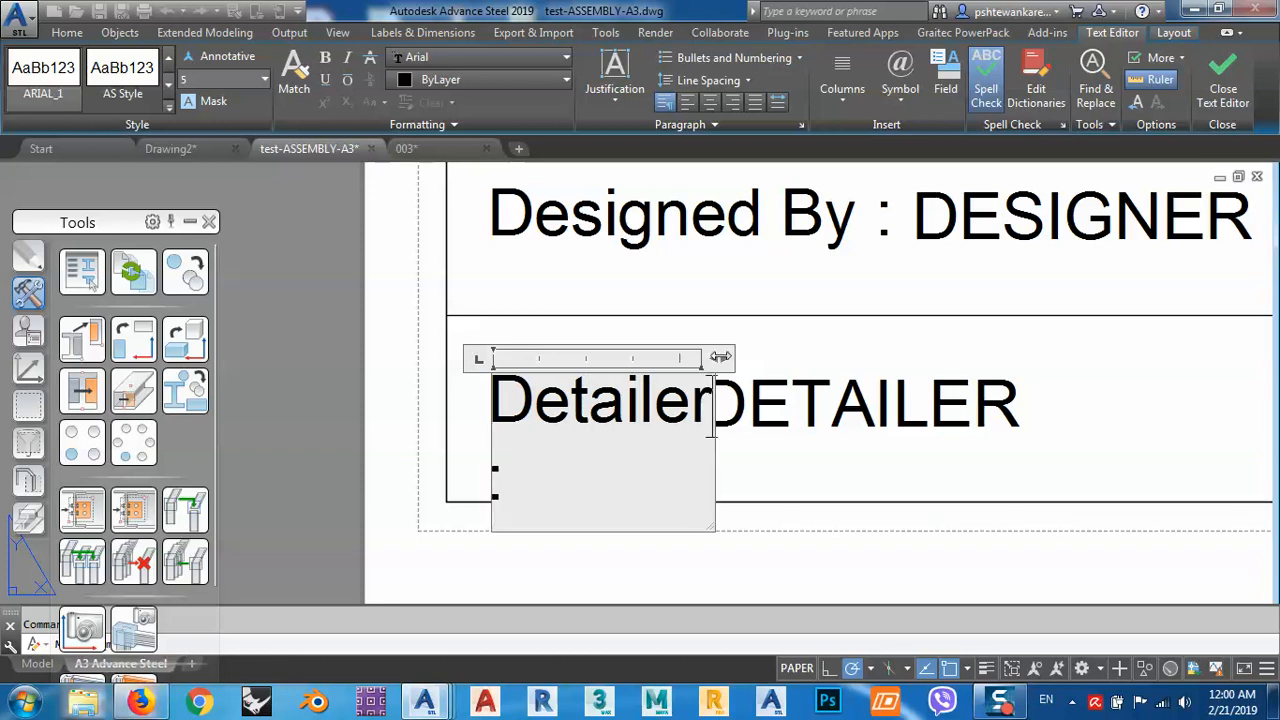
drag(720, 357, 777, 357)
click(851, 456)
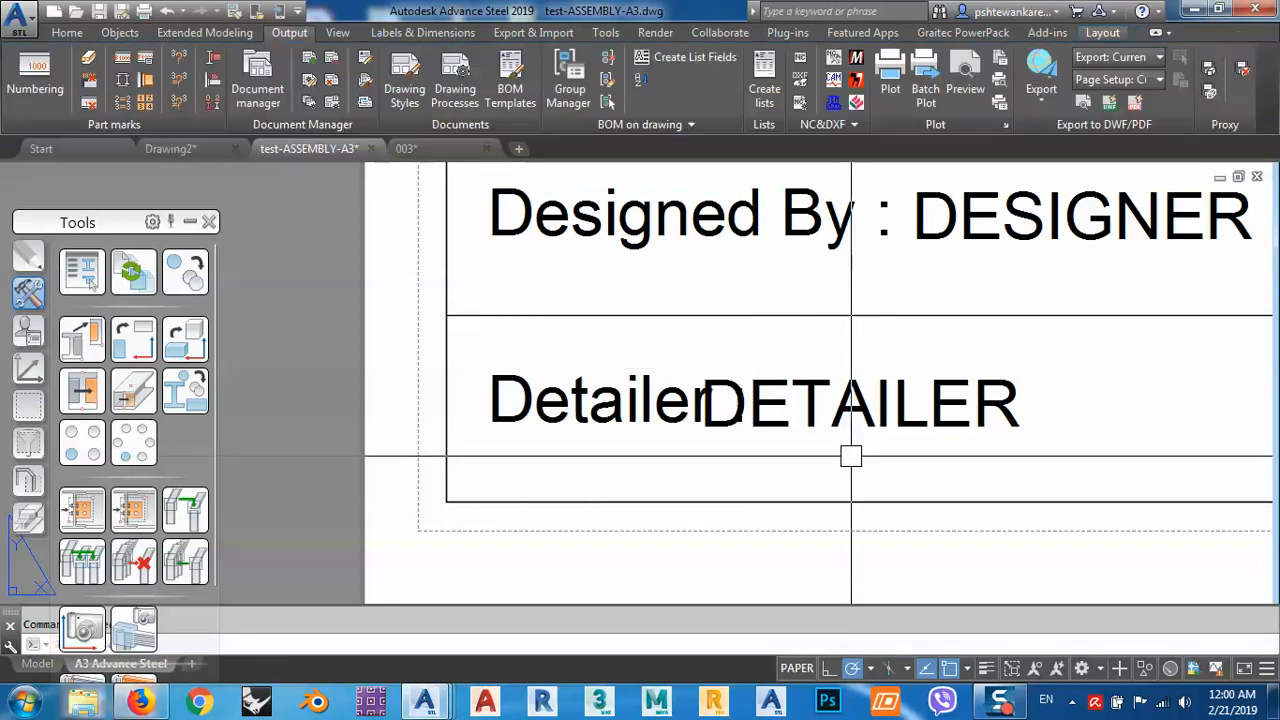
Move the DETAILER attribute about 5.8 mm horizontally to the right so it clears its label.
click(800, 421)
scroll(794, 424, down, 2)
text(m)
key(Return)
click(791, 448)
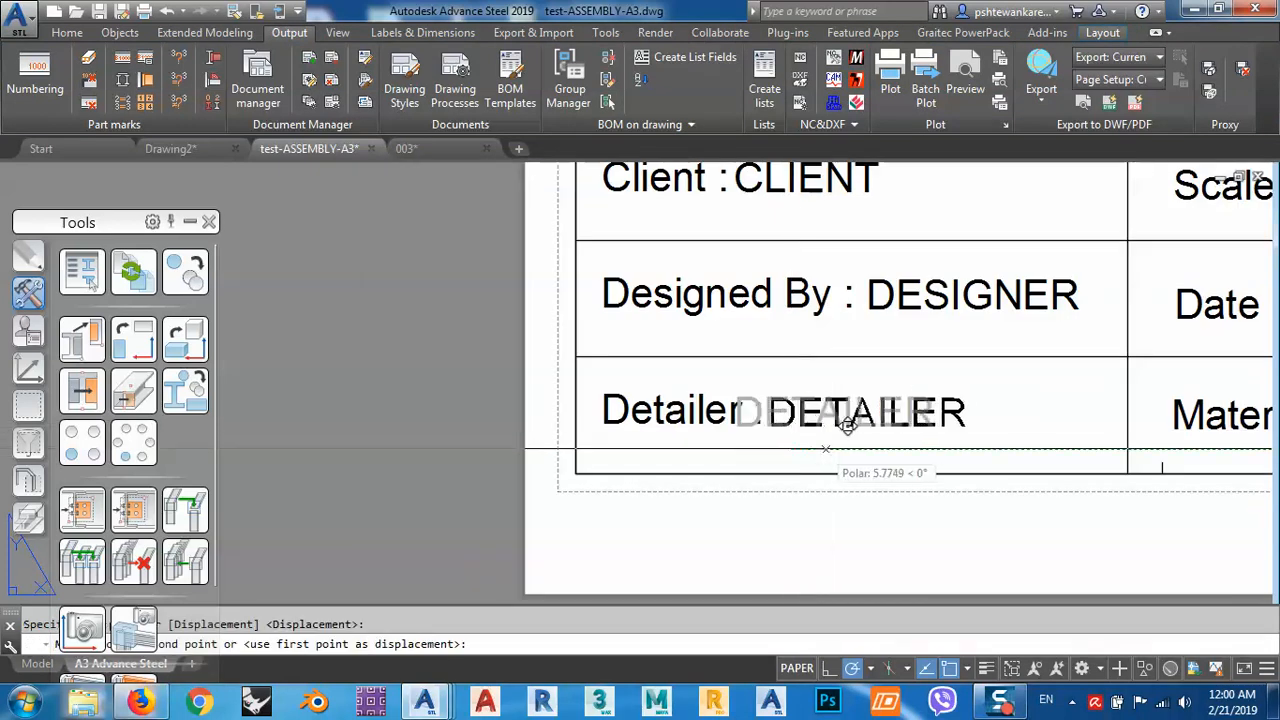
click(823, 448)
scroll(723, 432, down, 2)
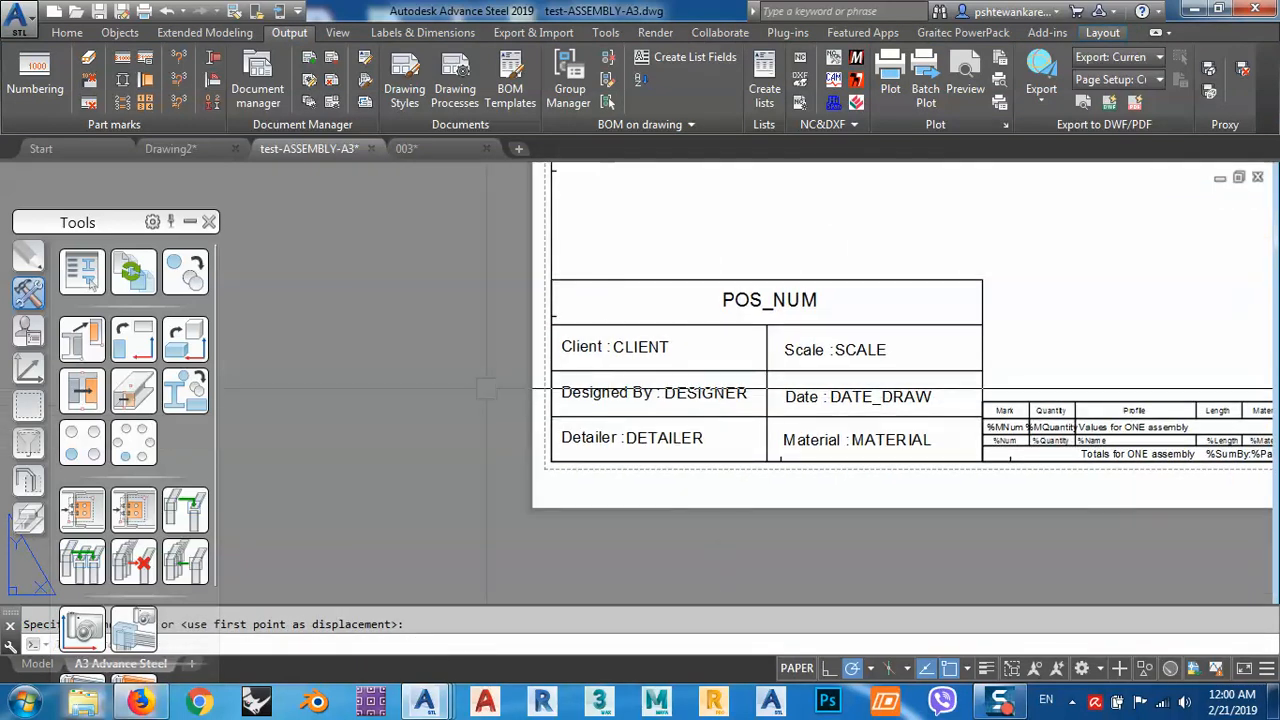
Redefine the HYPERSTEELPAGEHEADER block from all the exploded title block objects, converting them to a block.
text(l)
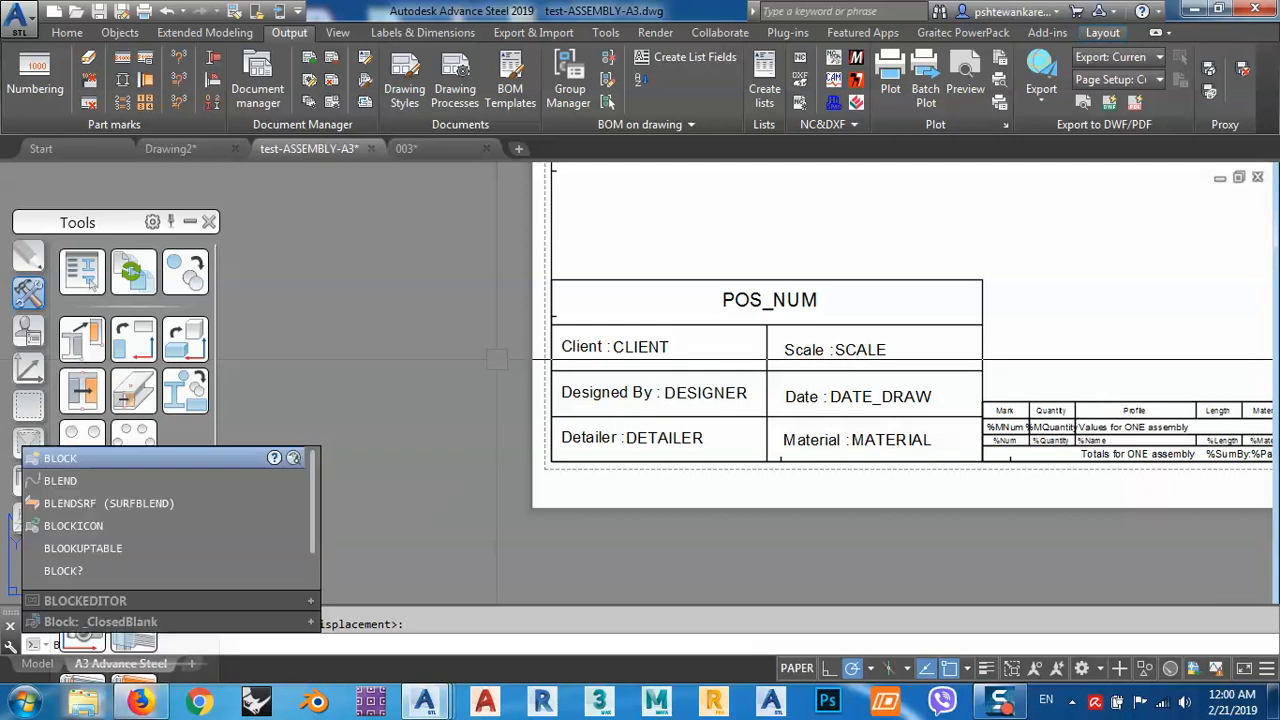
key(Return)
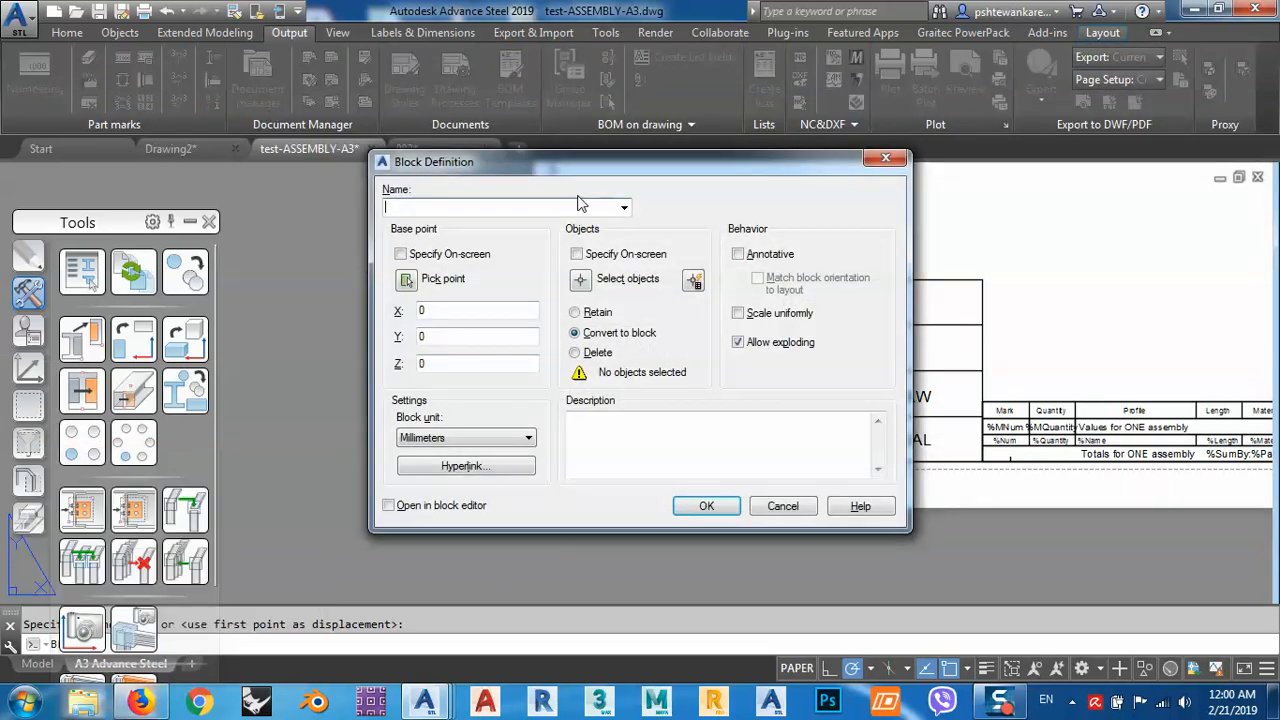
click(623, 210)
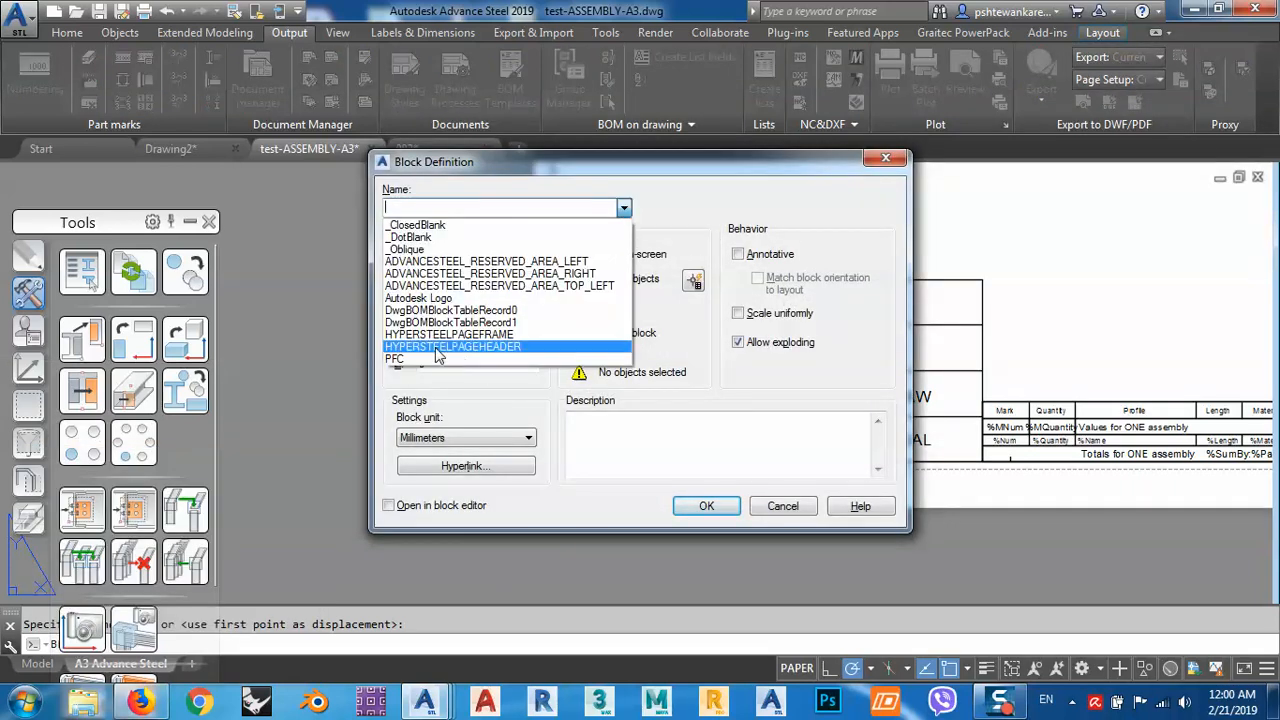
click(472, 348)
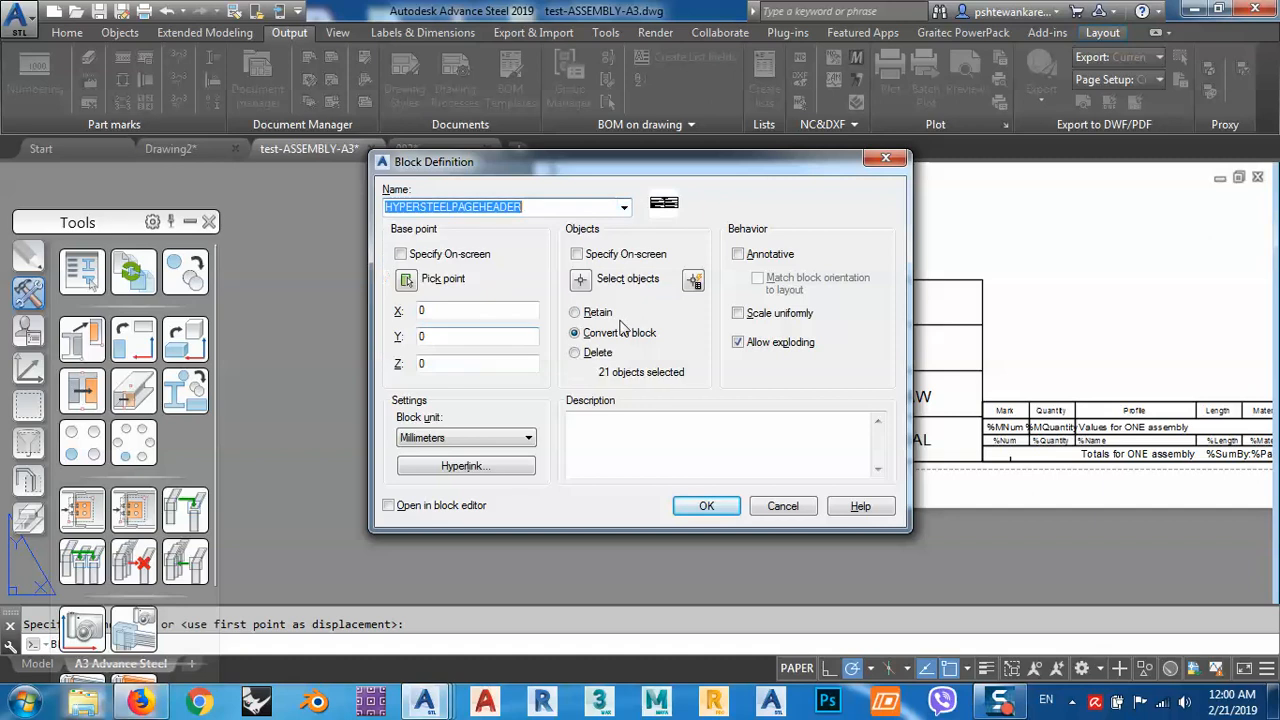
click(582, 281)
click(492, 245)
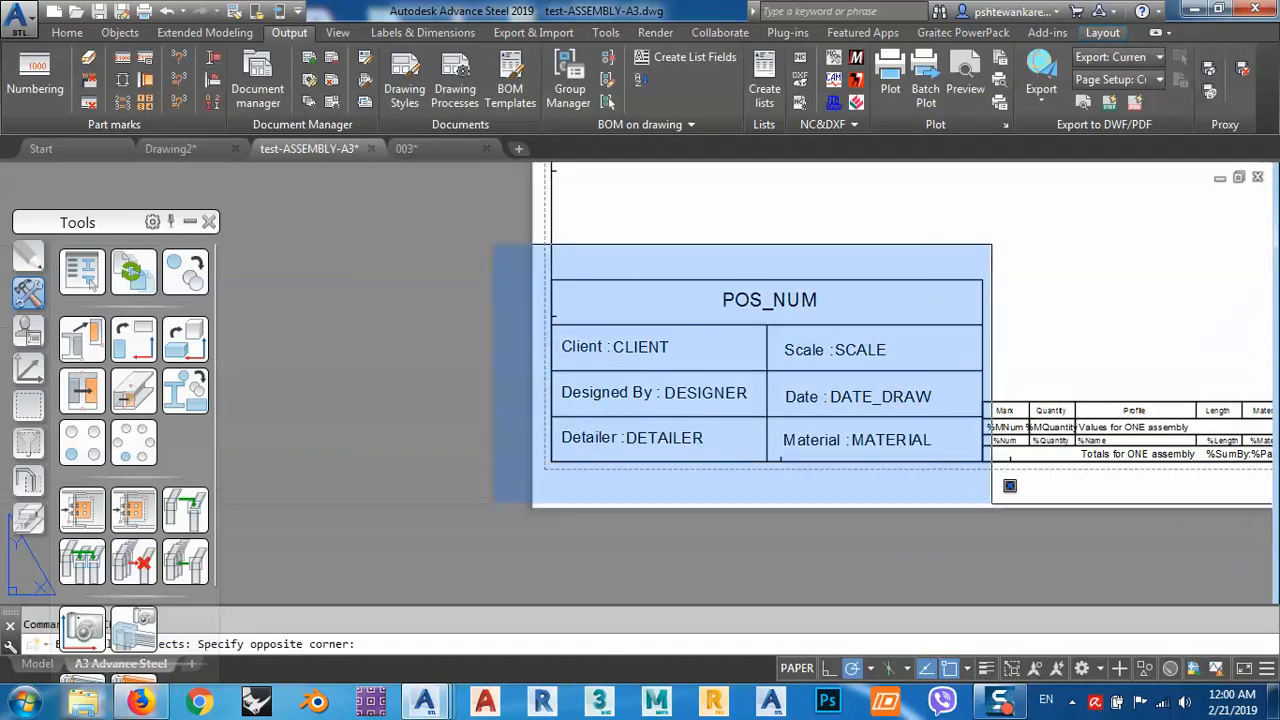
click(1000, 498)
key(Return)
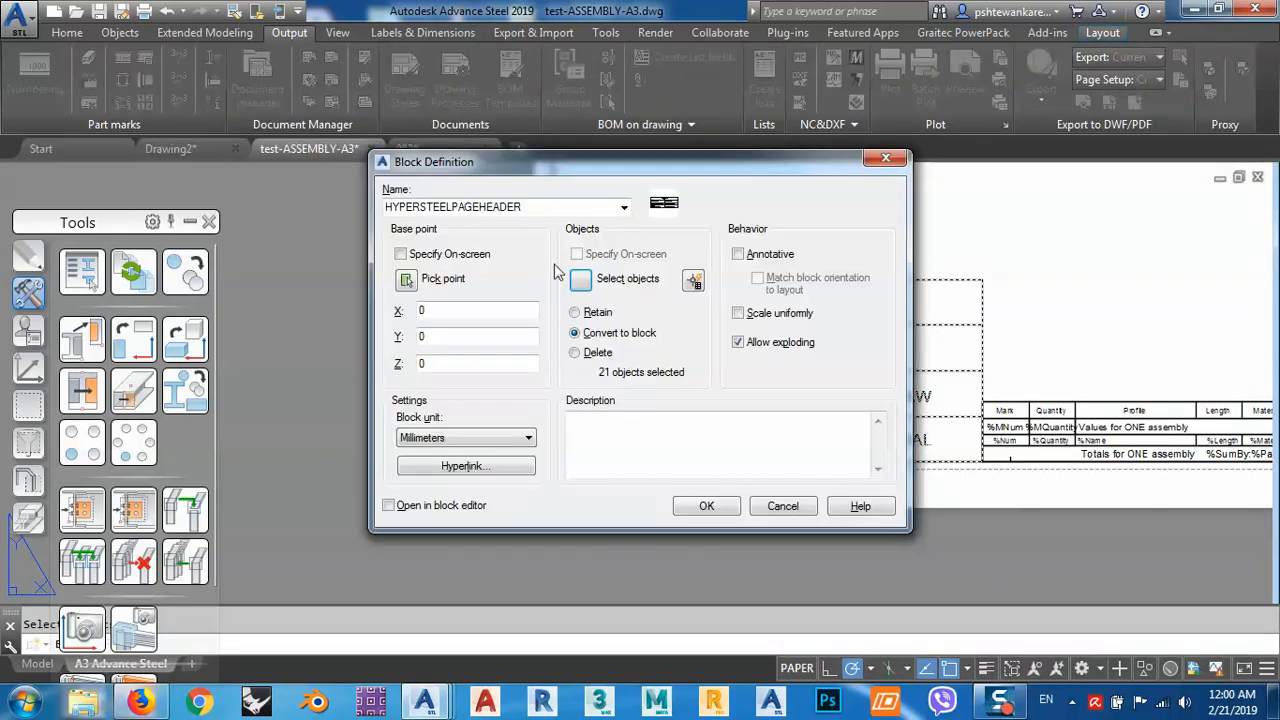
click(706, 506)
click(670, 364)
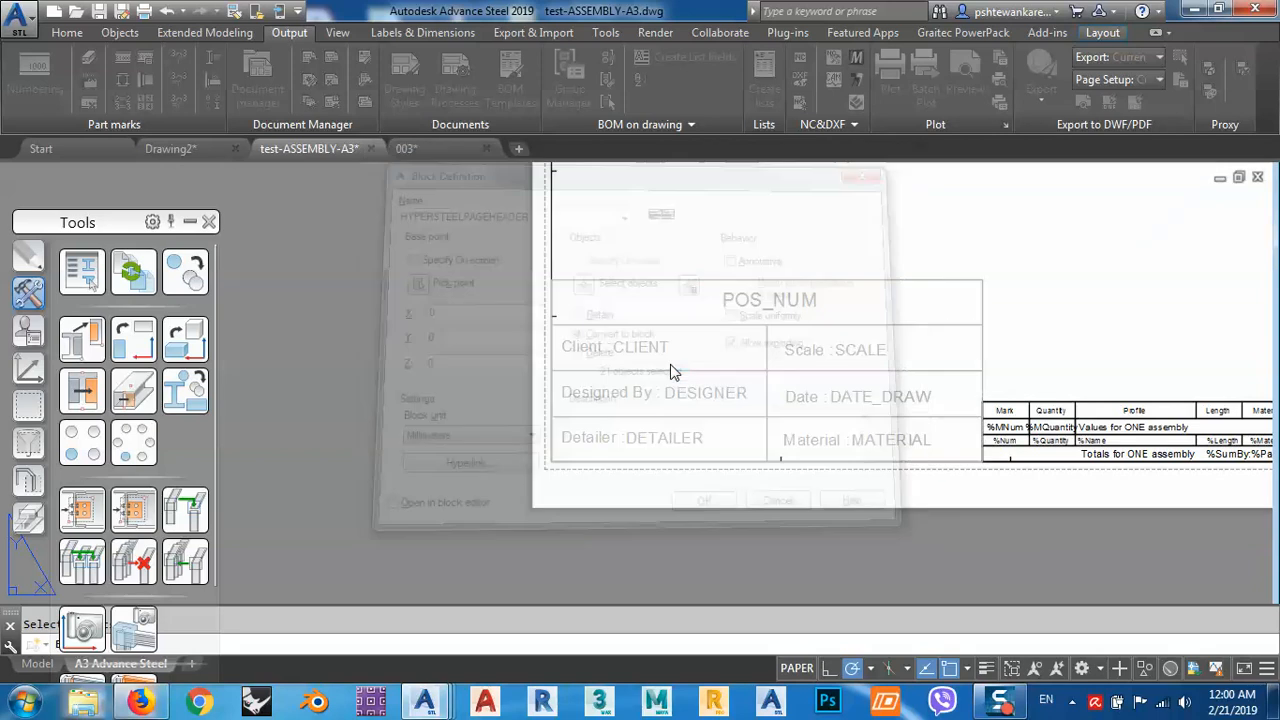
click(840, 62)
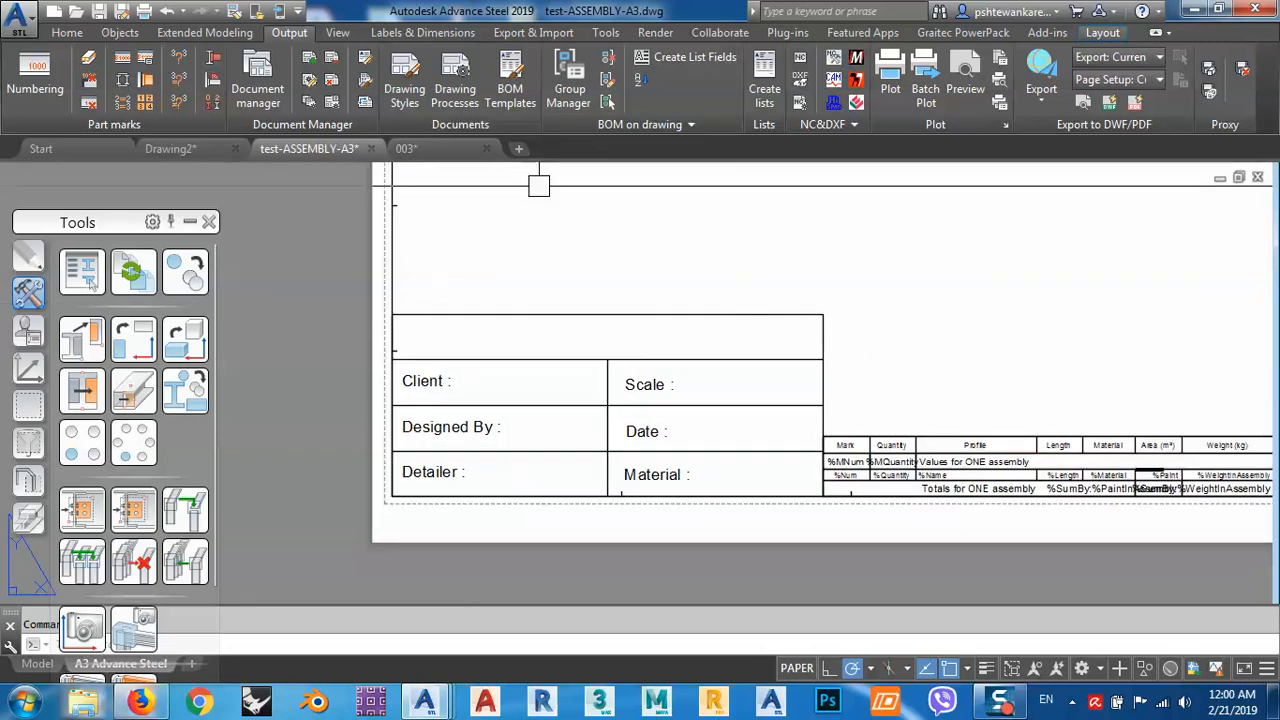
Close assembly detail 003 and return to the Drawing2 model.
click(486, 148)
click(710, 393)
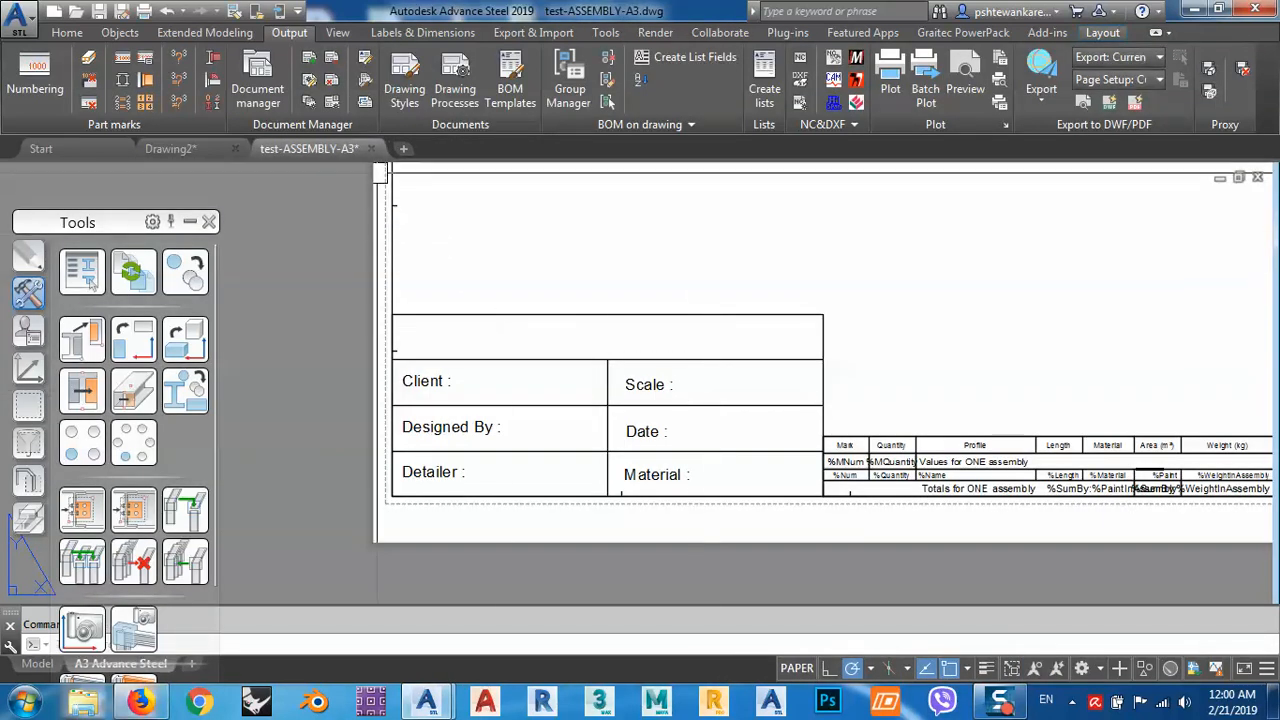
click(170, 148)
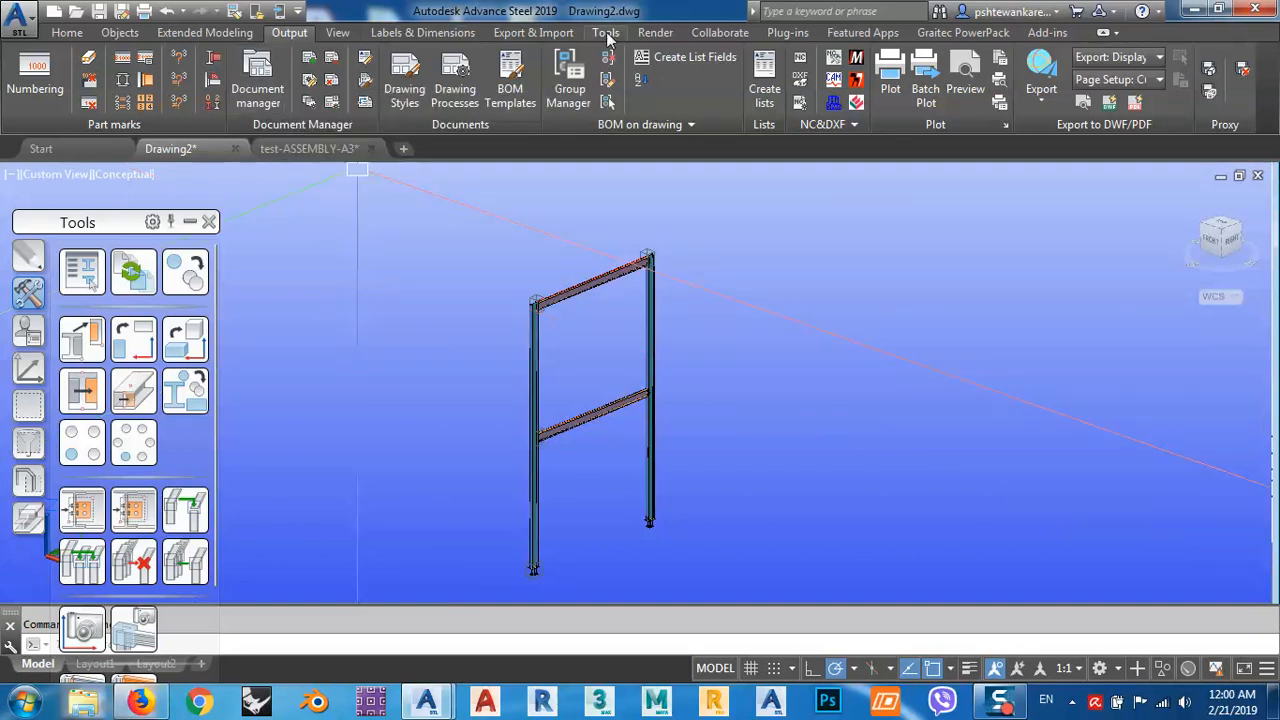
Enter the client, designer and detailer names in the model's project data and apply them.
click(70, 35)
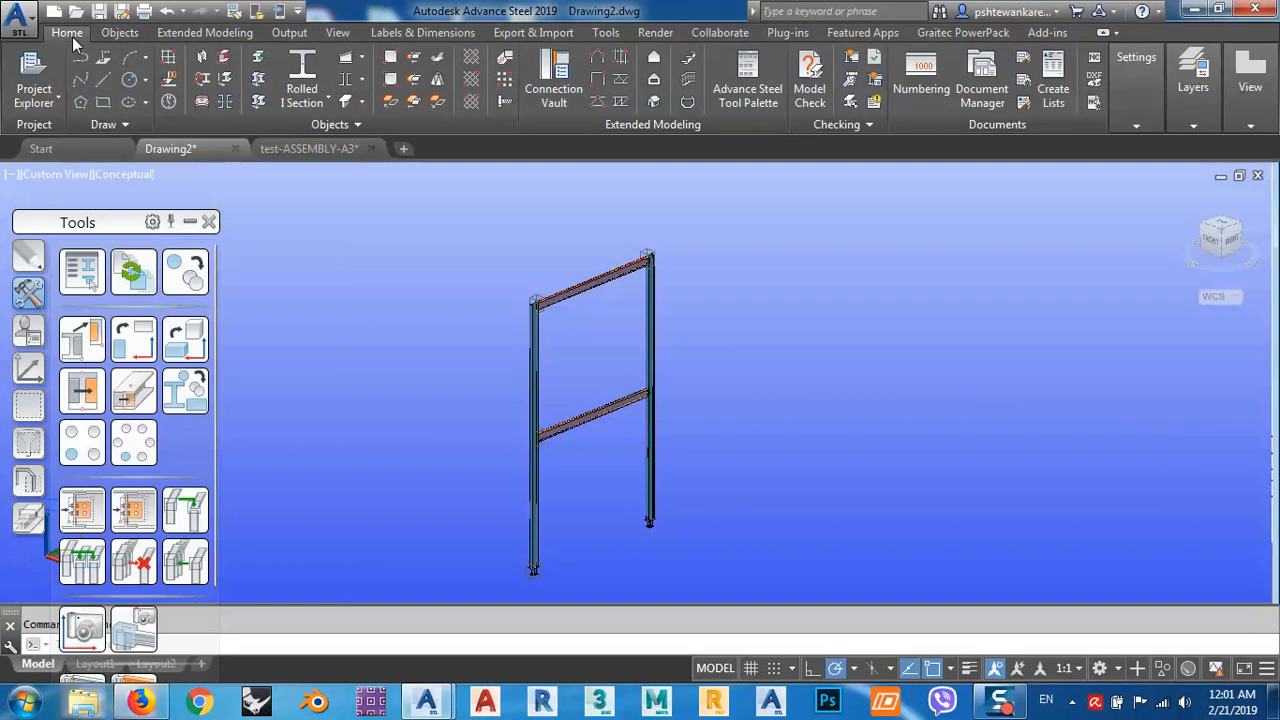
click(1136, 126)
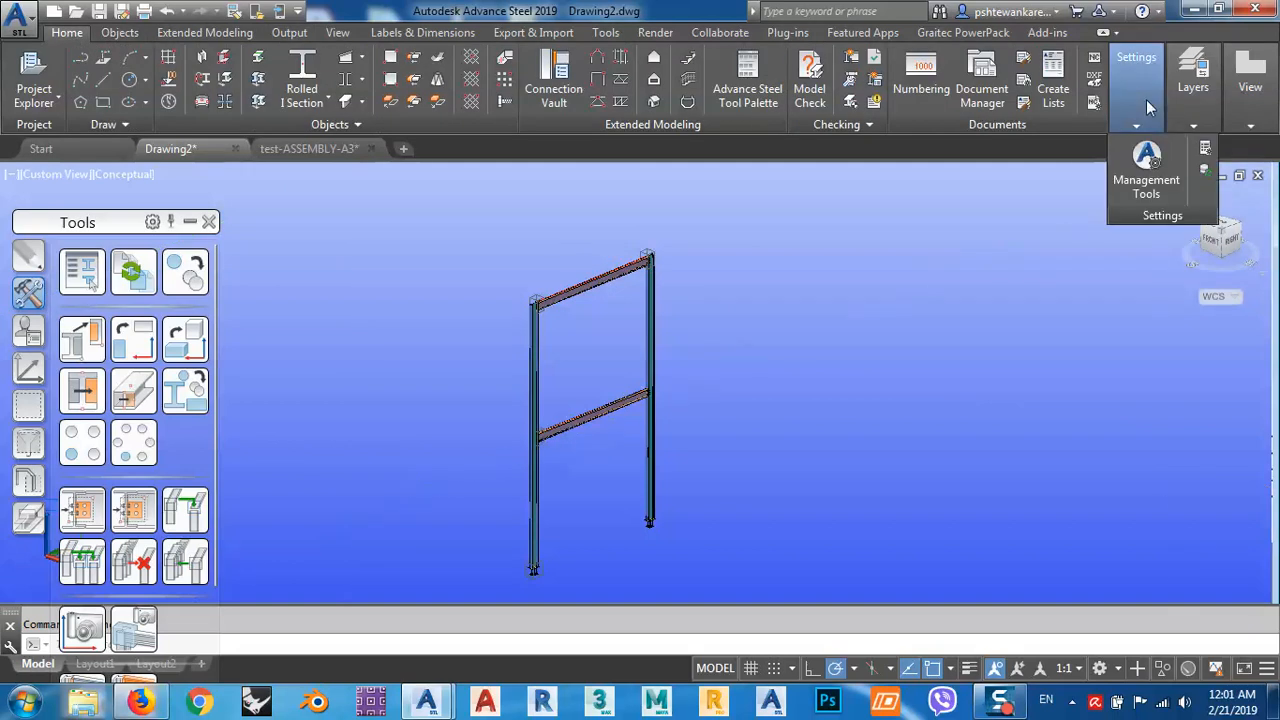
click(1207, 150)
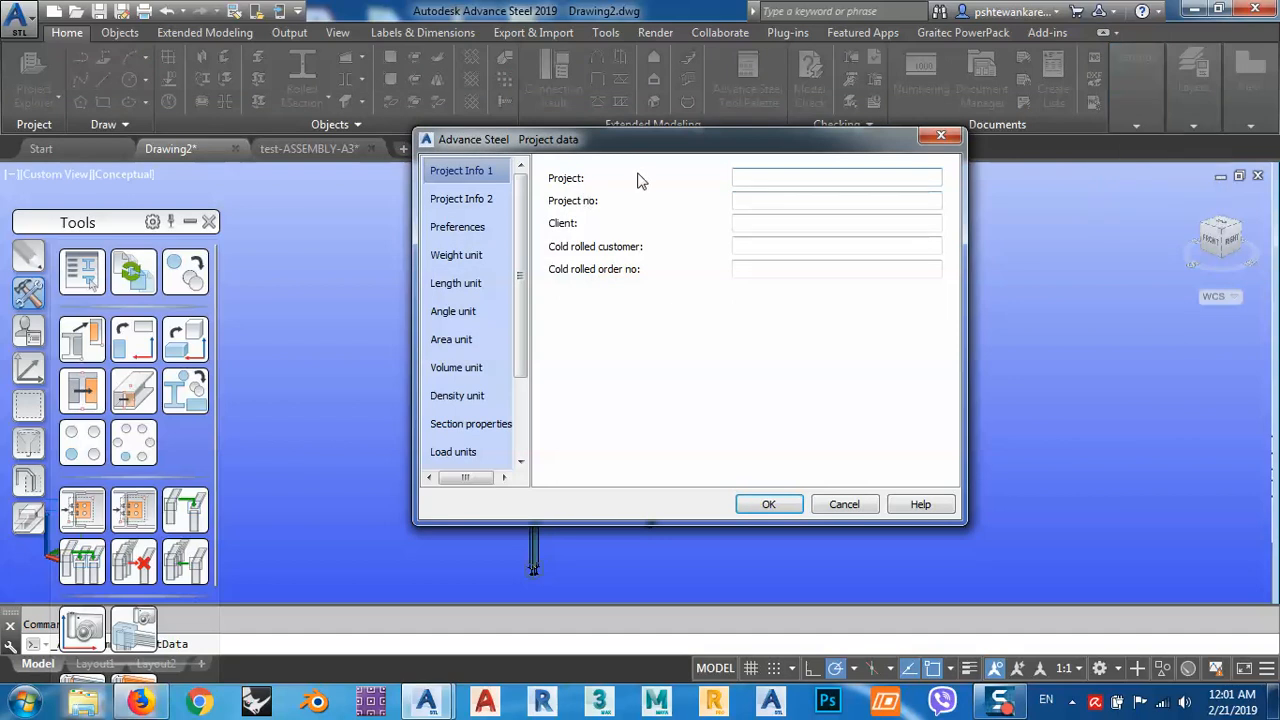
click(778, 225)
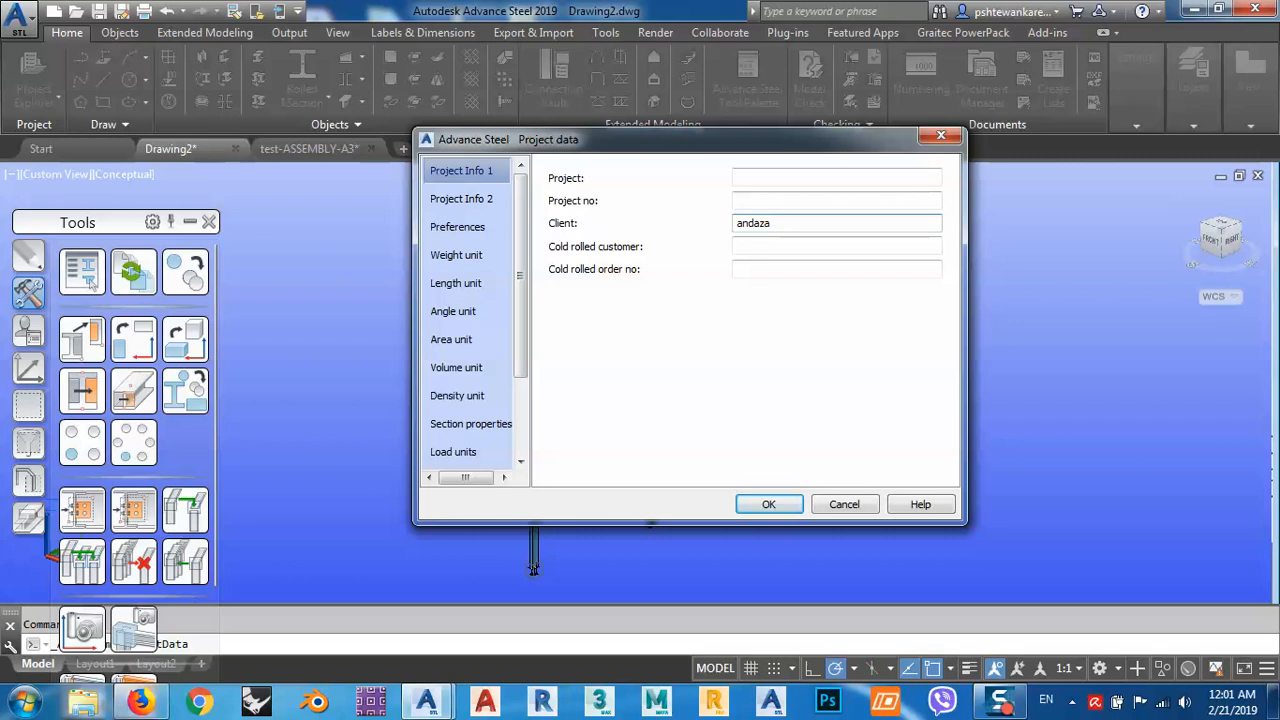
click(457, 226)
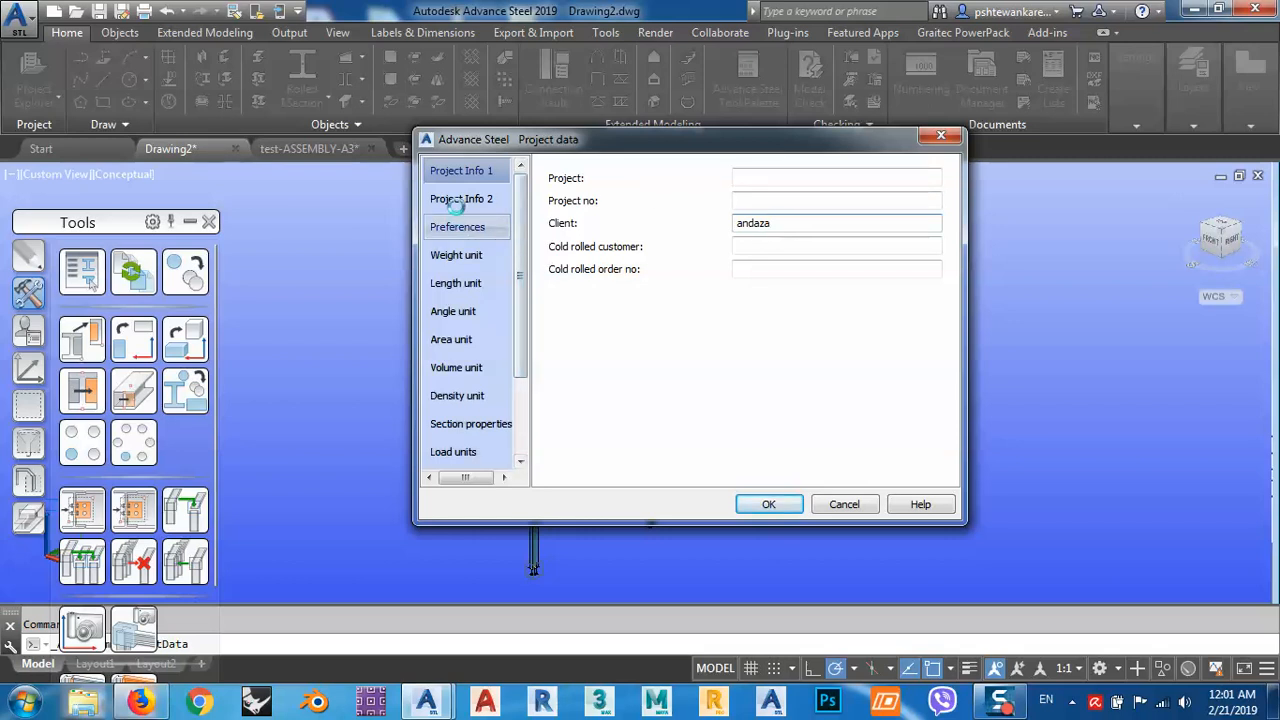
click(458, 203)
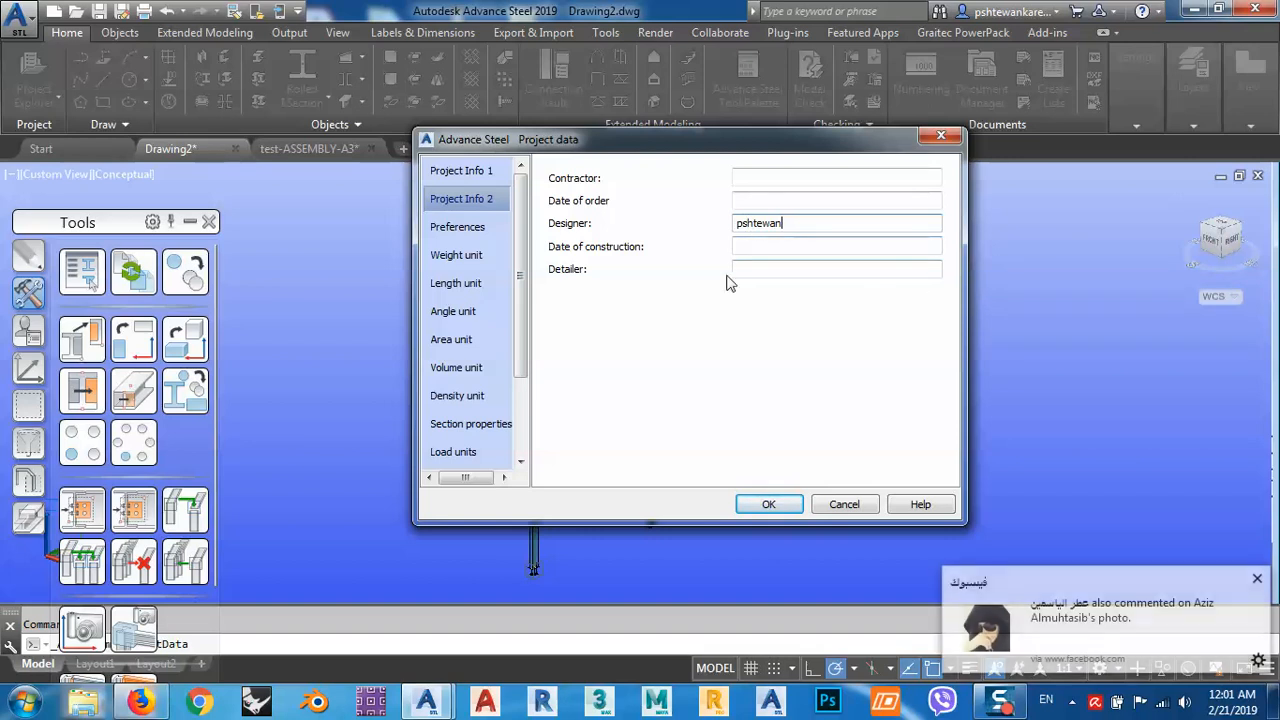
click(1258, 581)
click(798, 268)
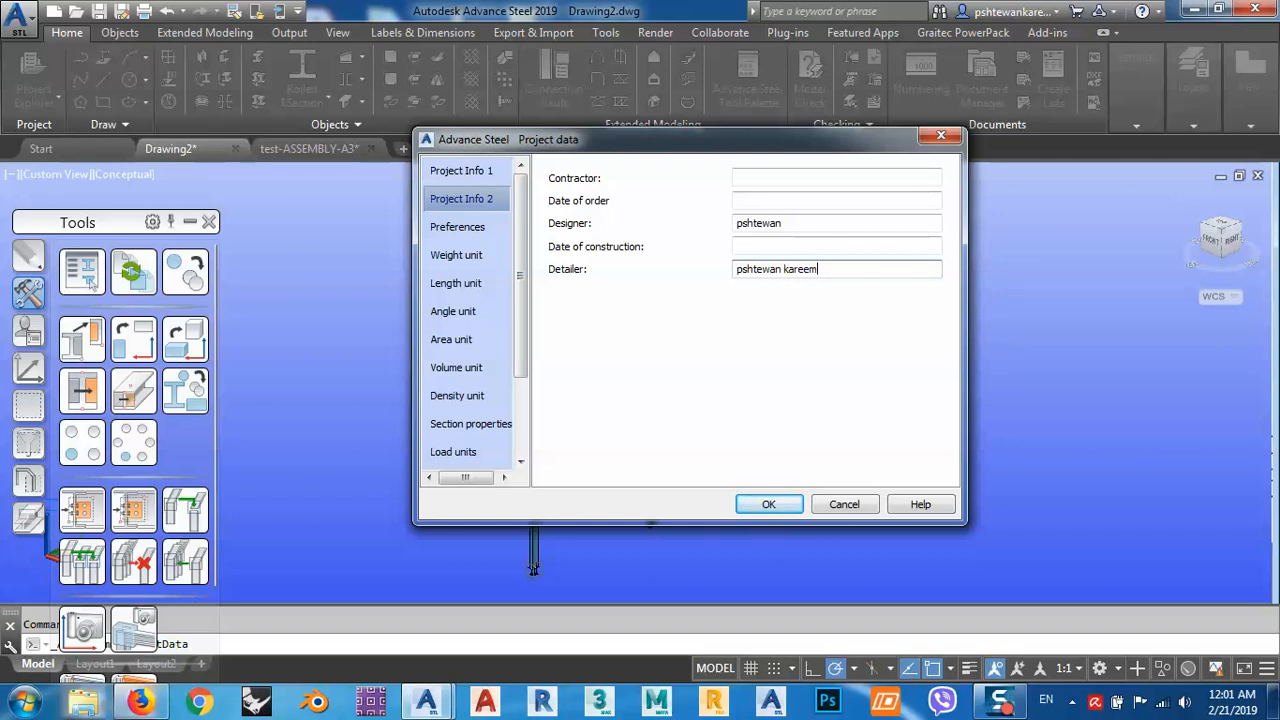
click(780, 510)
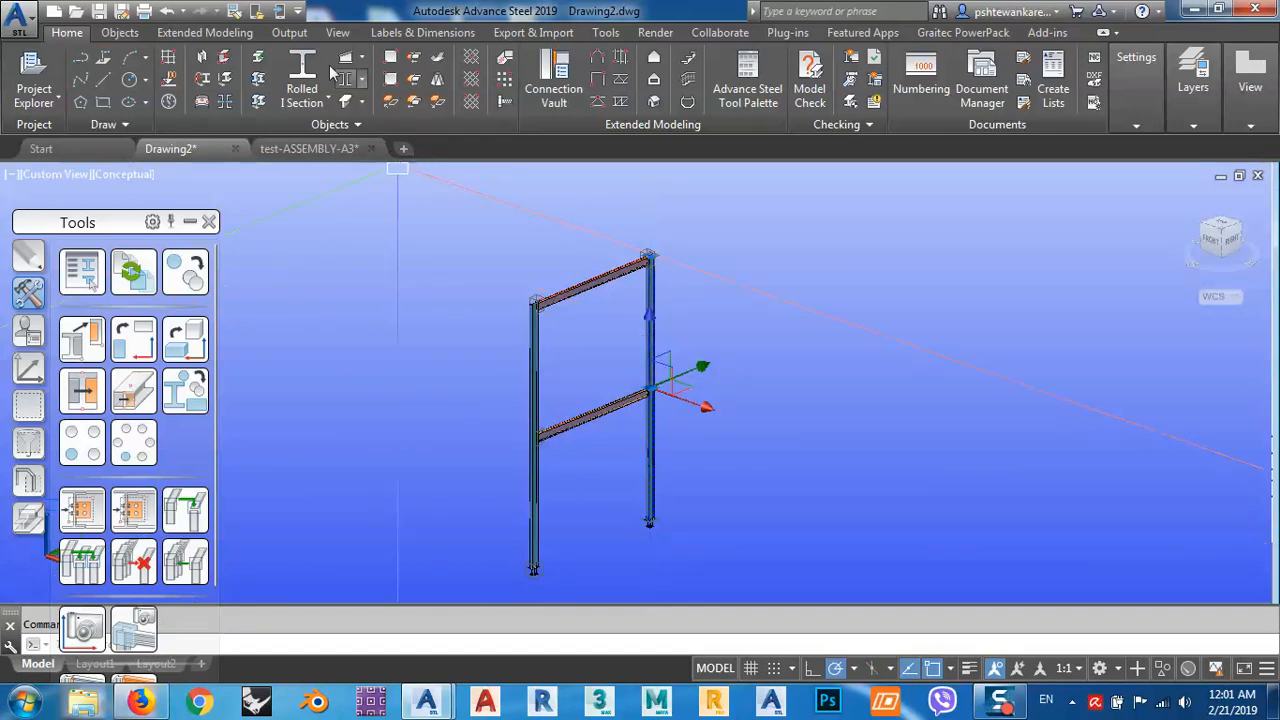
Create an assembly detail of the right-hand column with the GSF-assembly drawing style and default settings, using the test-ASSEMBLY-A3 prototype.
click(299, 34)
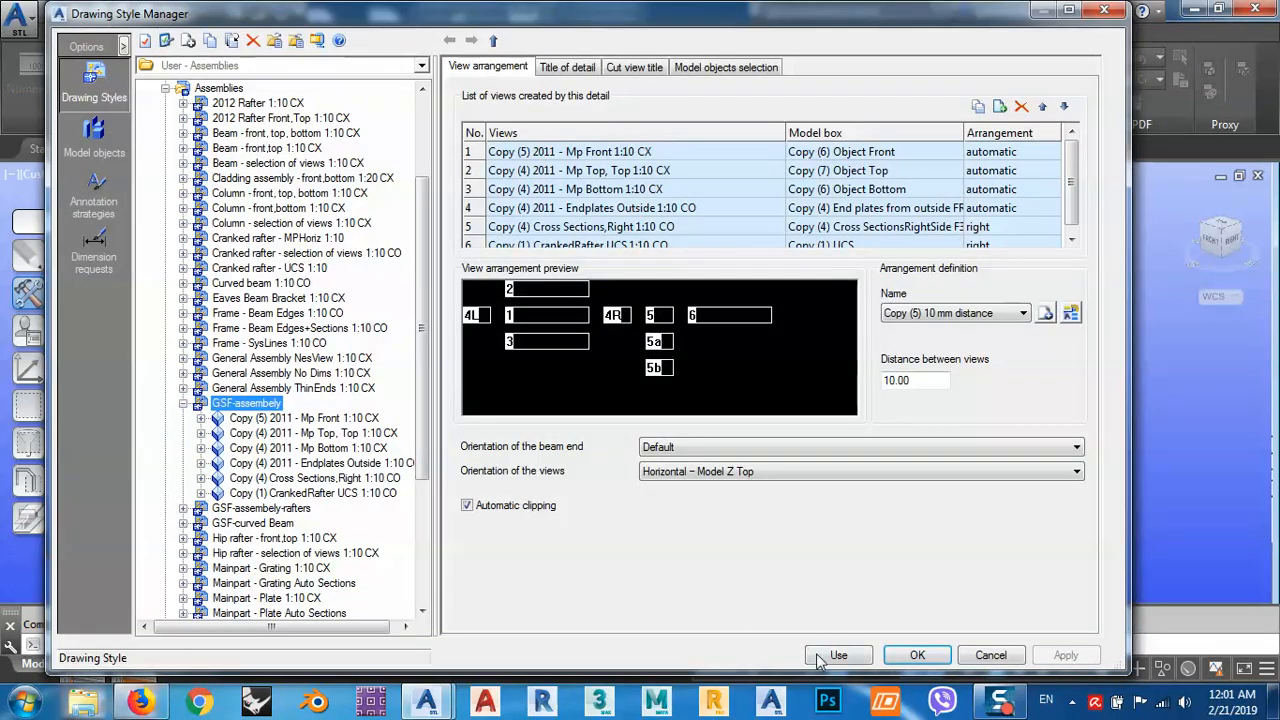
click(835, 652)
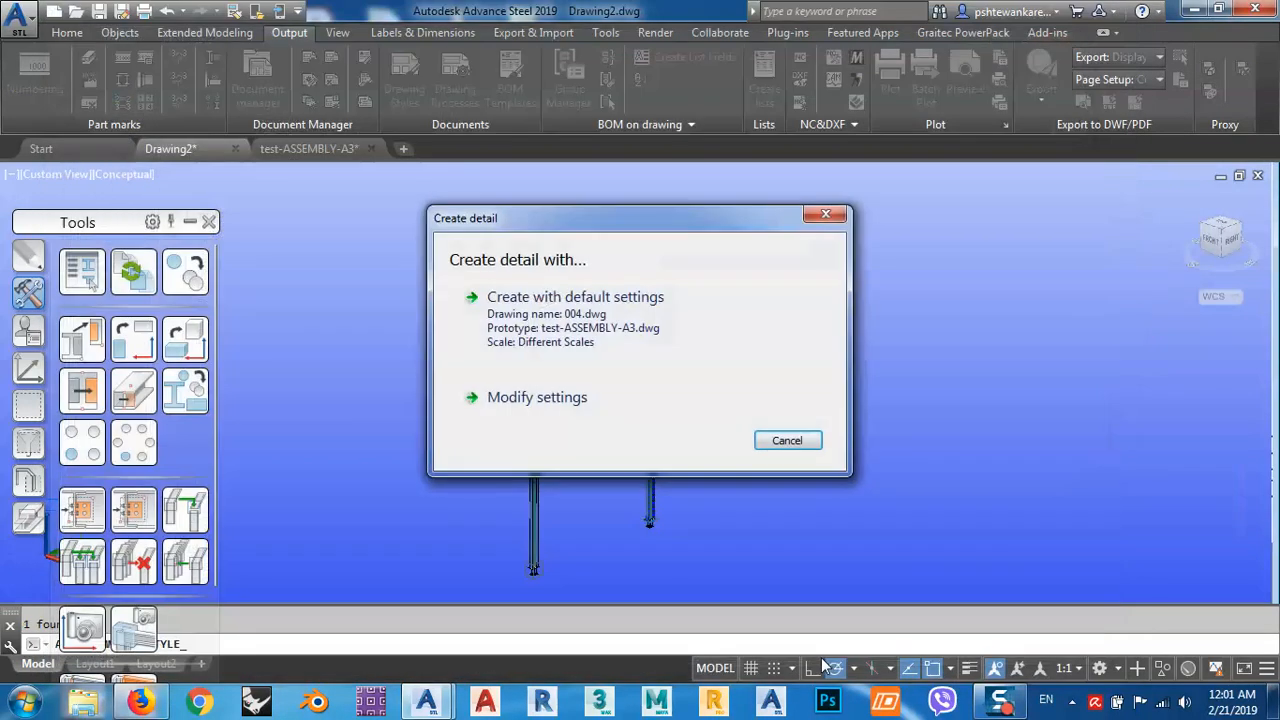
click(553, 333)
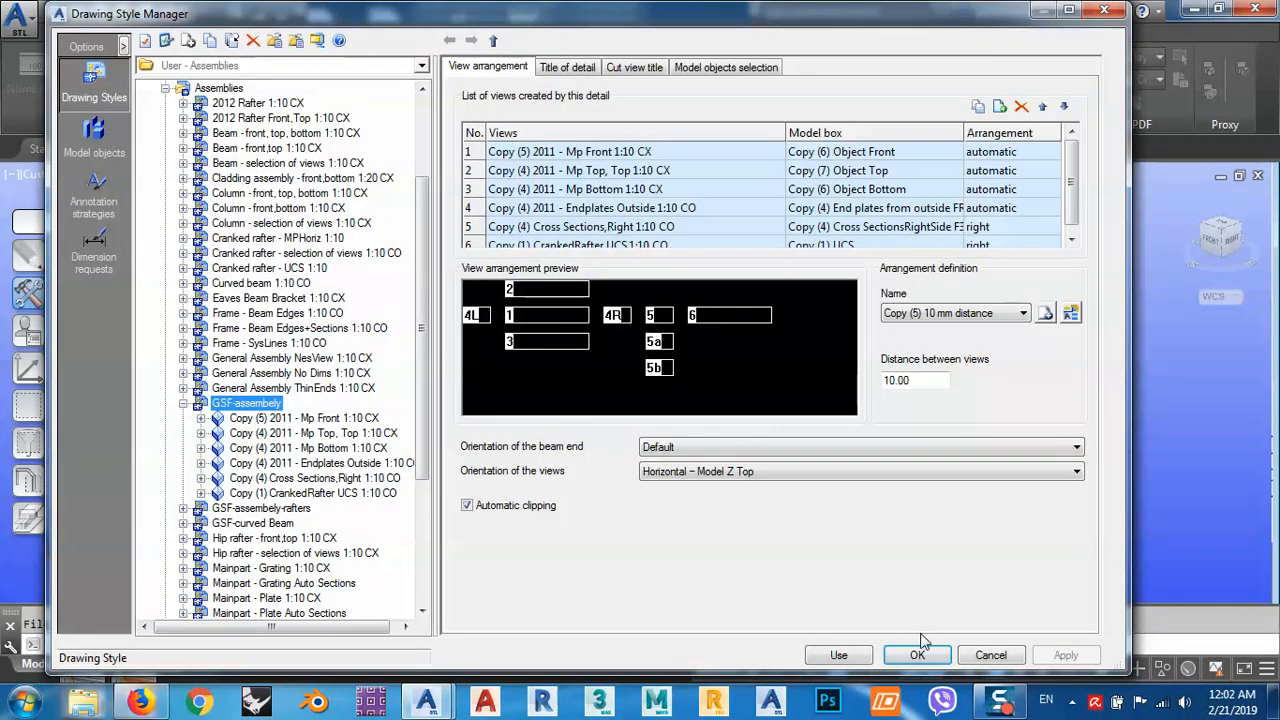
click(920, 652)
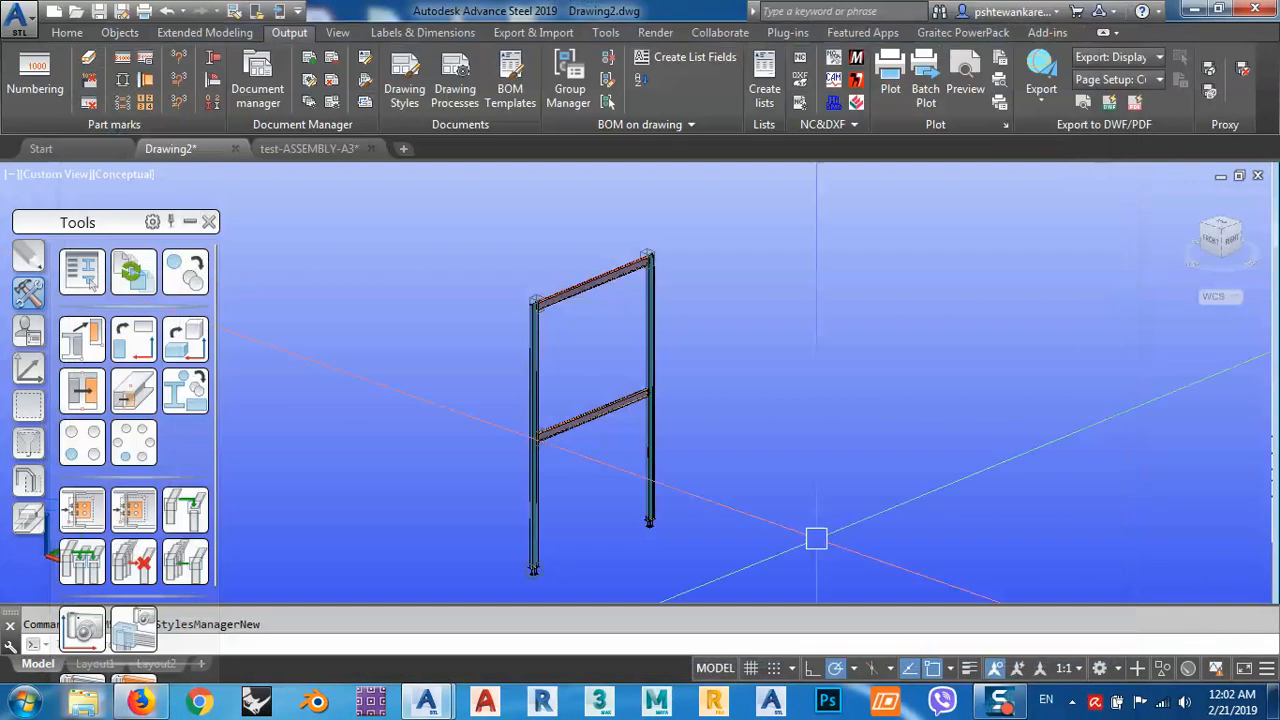
Open the column's assembly detail 004 and examine the labels and values in its title block.
right_click(687, 318)
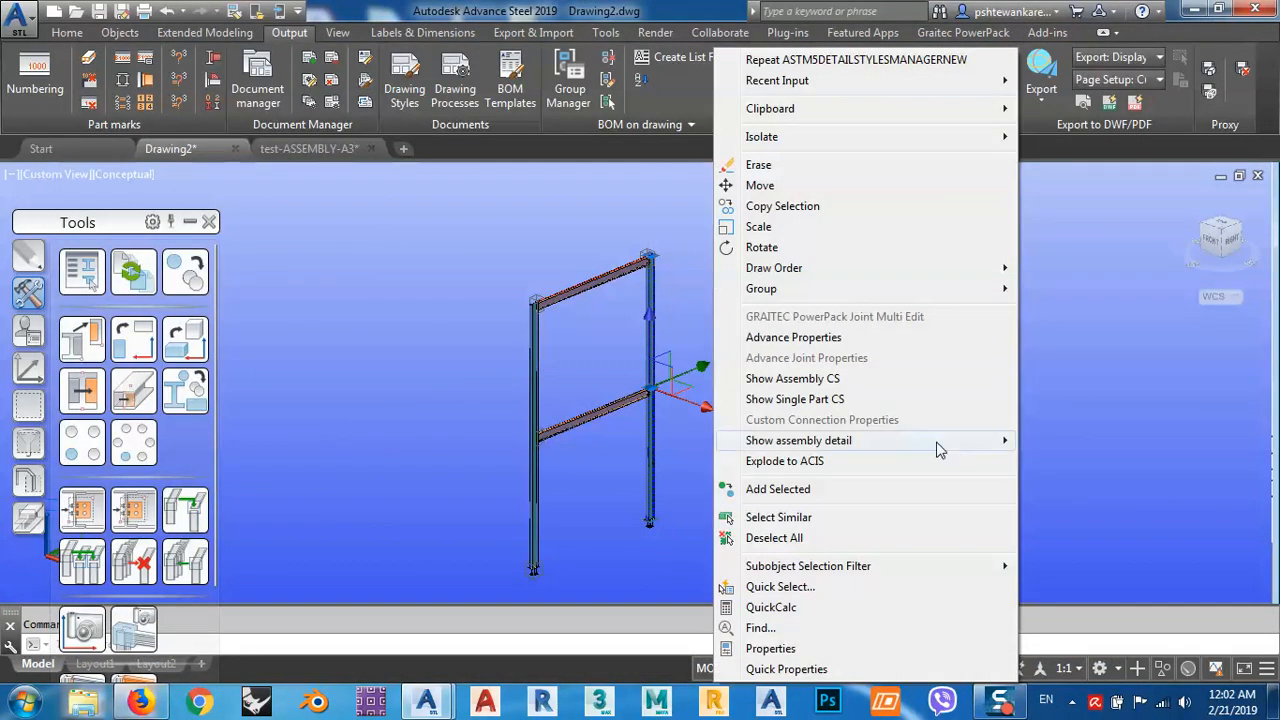
mouse_move(938, 450)
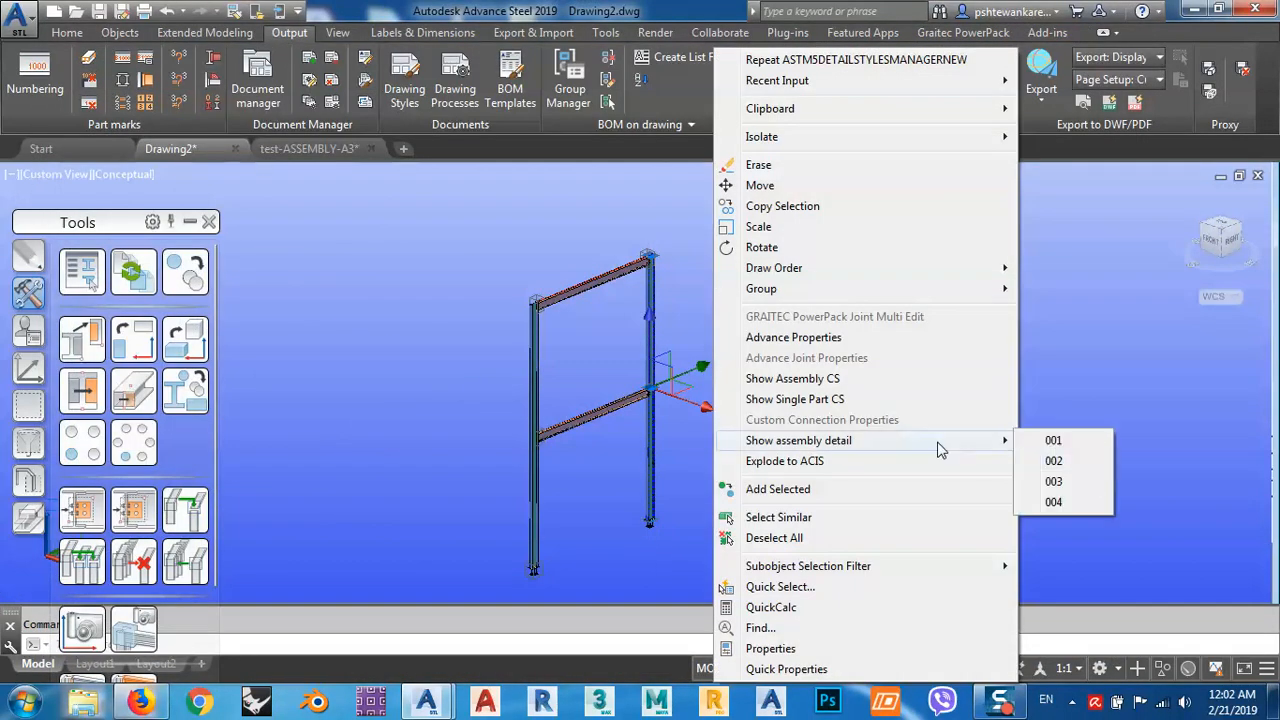
click(1056, 503)
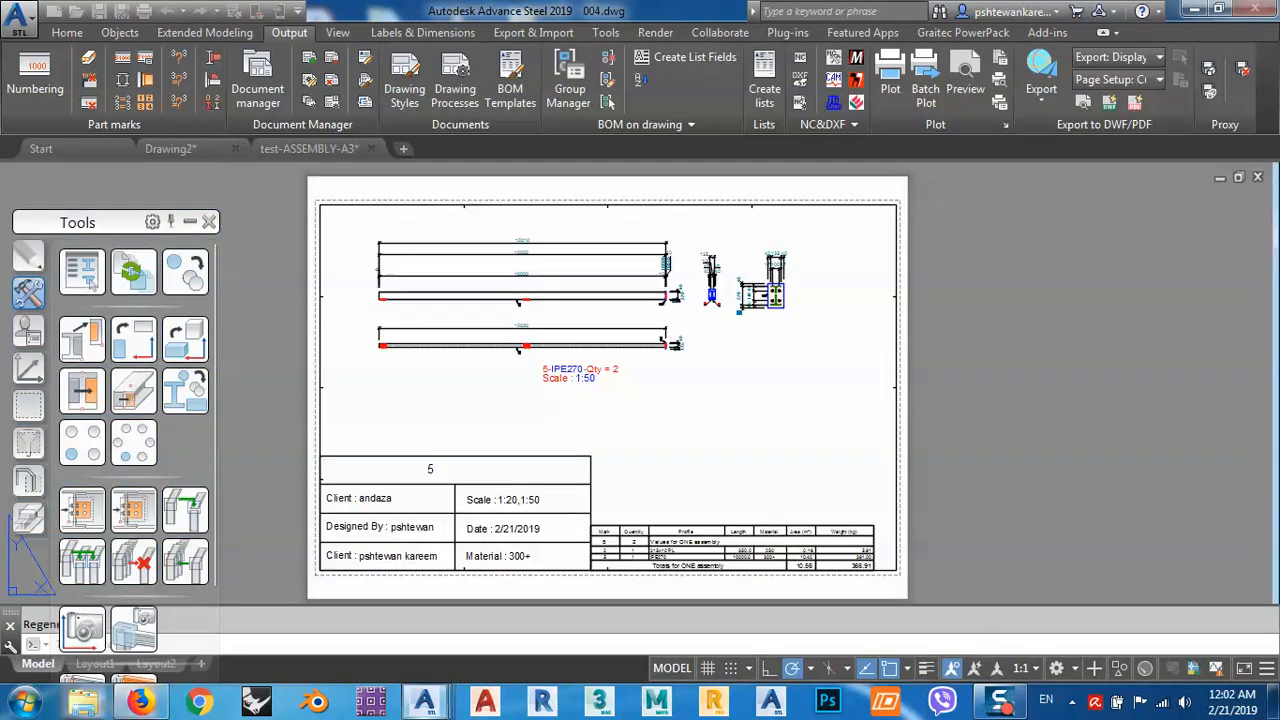
scroll(380, 540, up, 4)
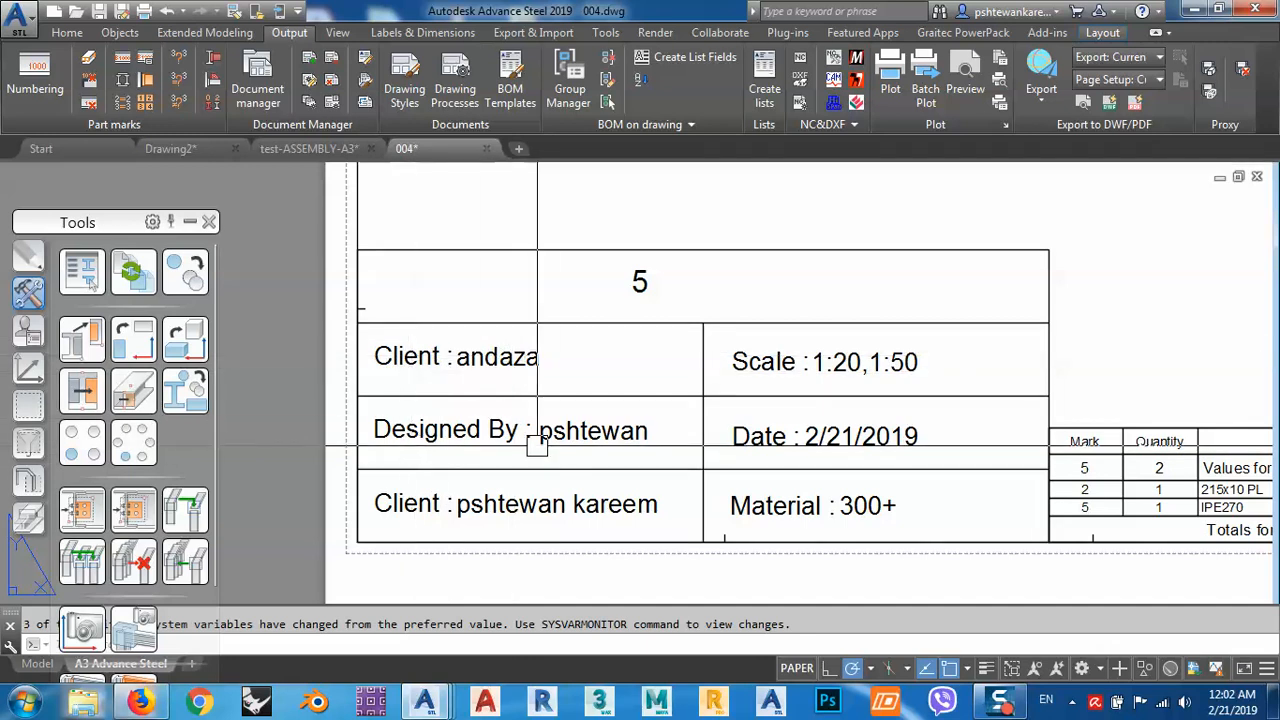
middle_drag(422, 511, 420, 443)
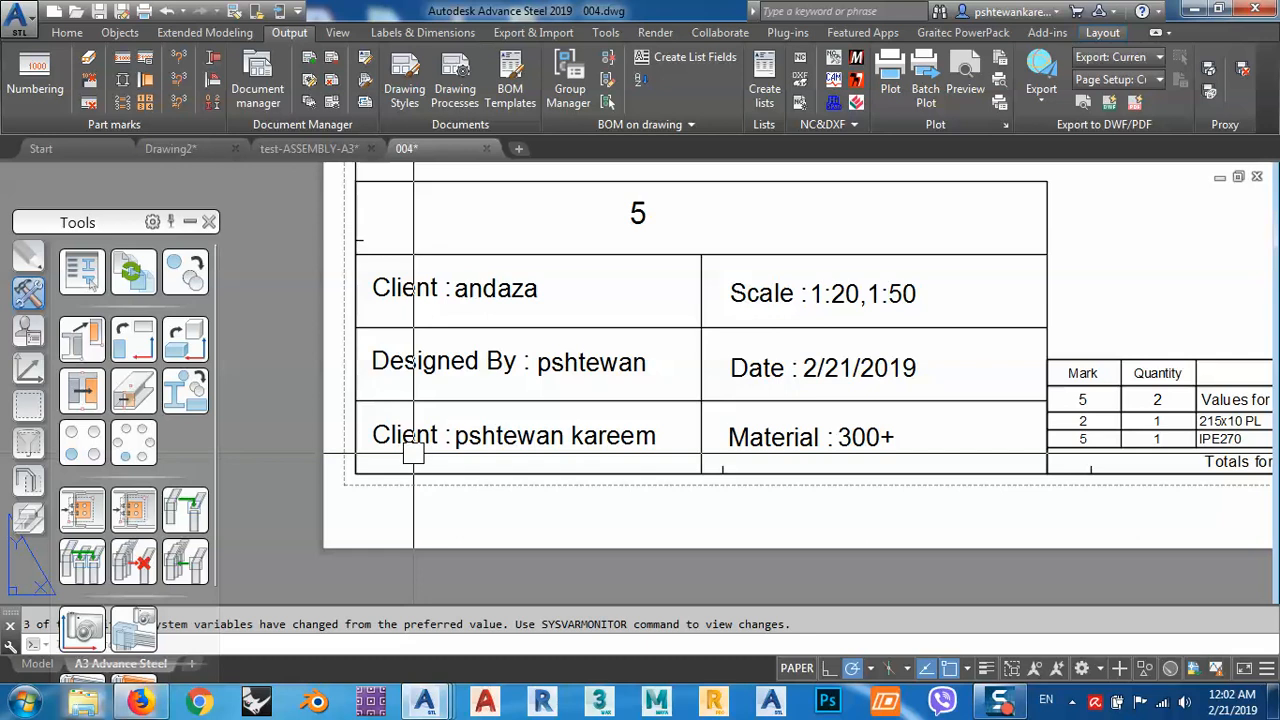
Compare the prototype's Detailer label with the one in detail 004 and save the test-ASSEMBLY-A3 prototype.
click(301, 149)
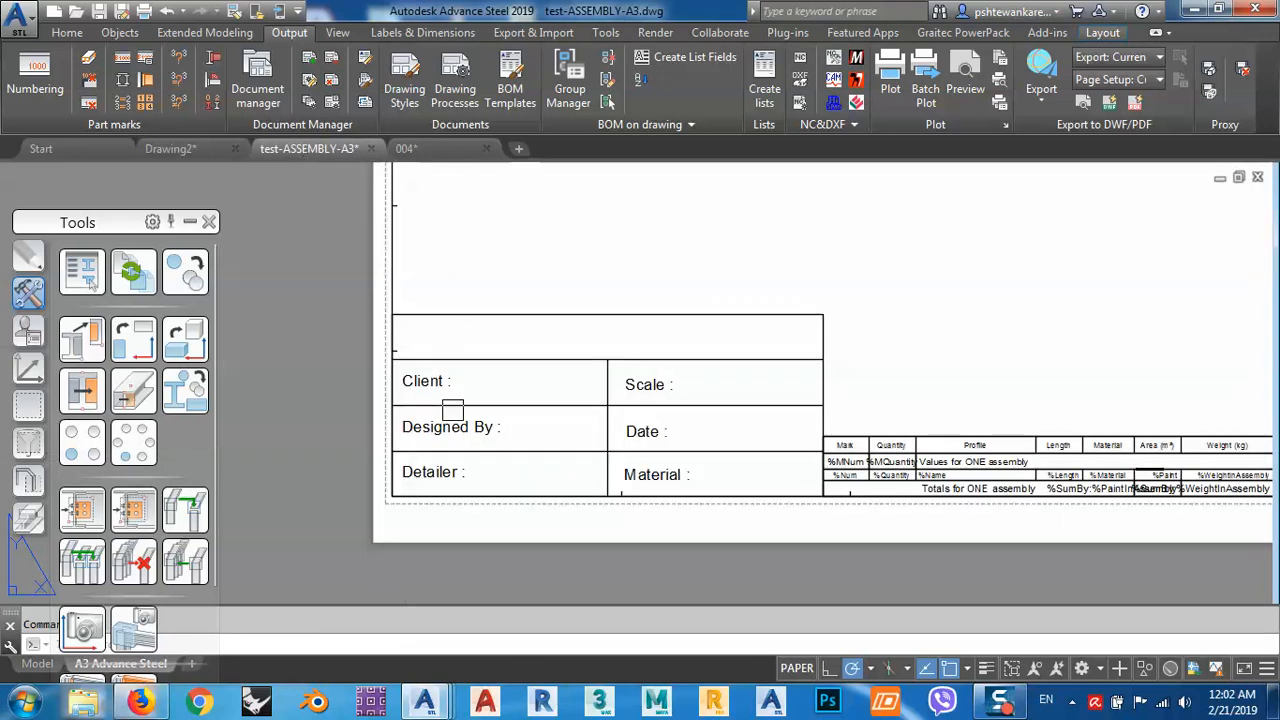
click(410, 149)
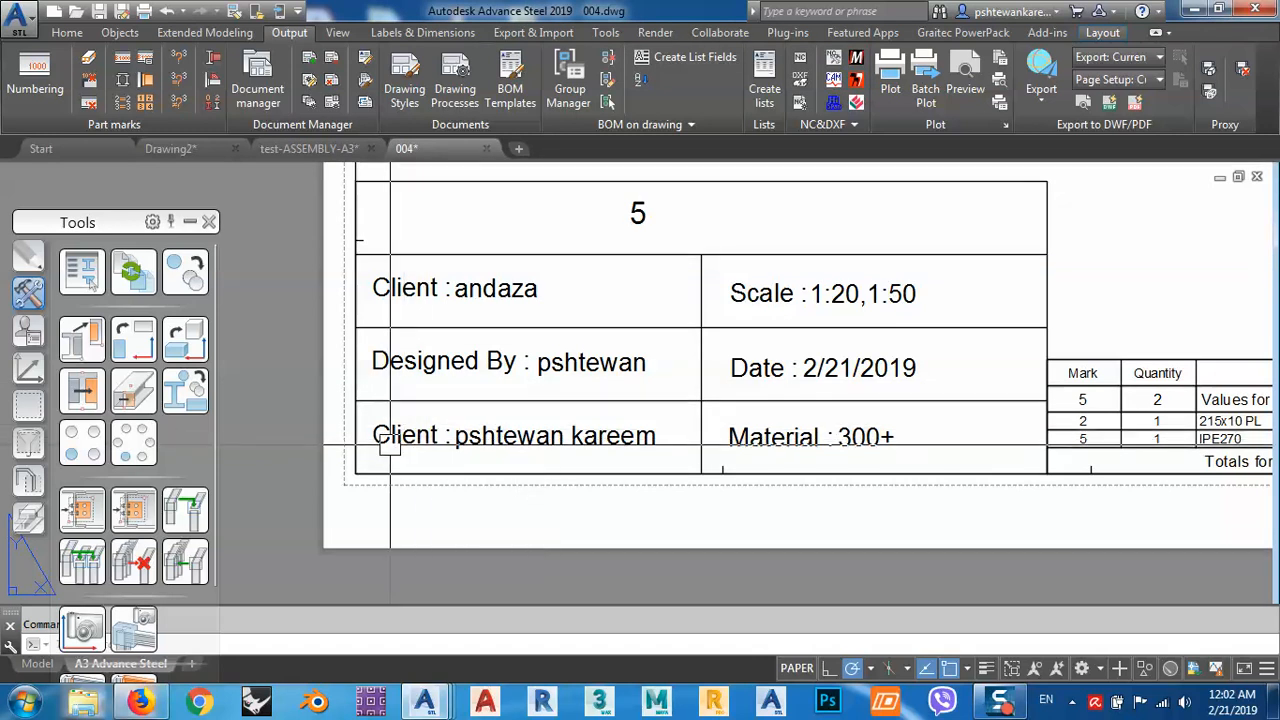
click(309, 148)
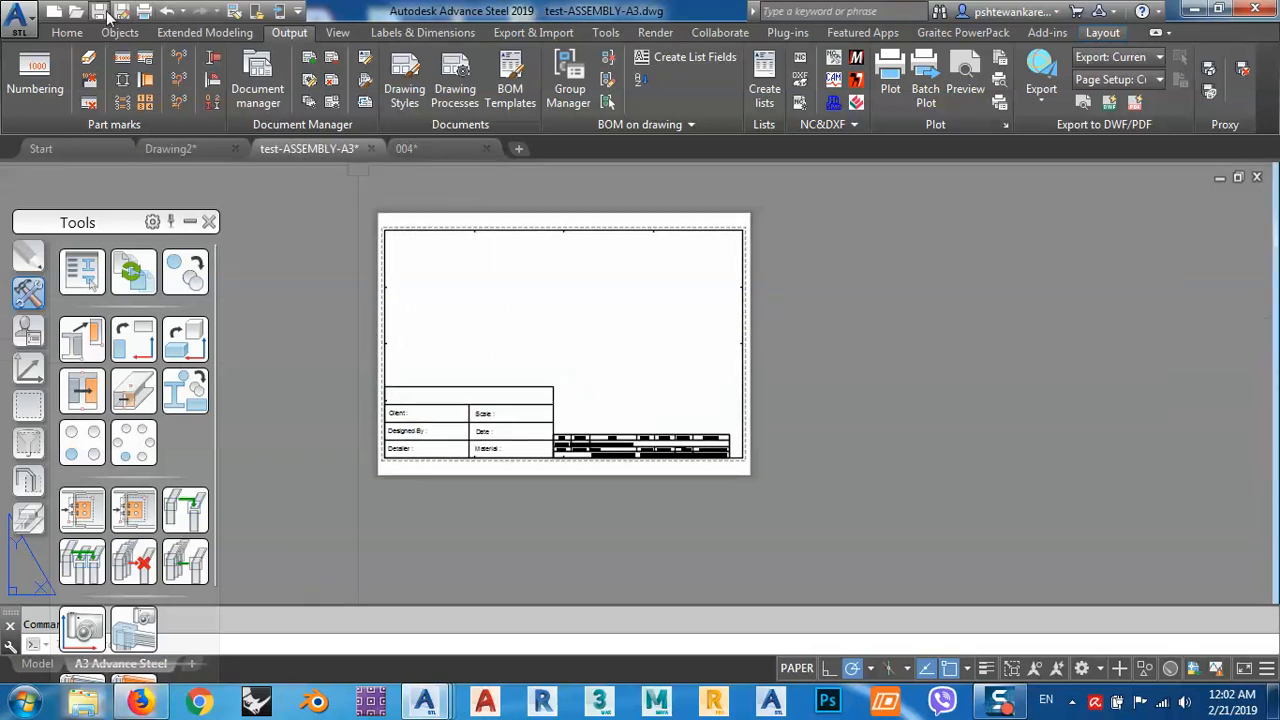
click(99, 12)
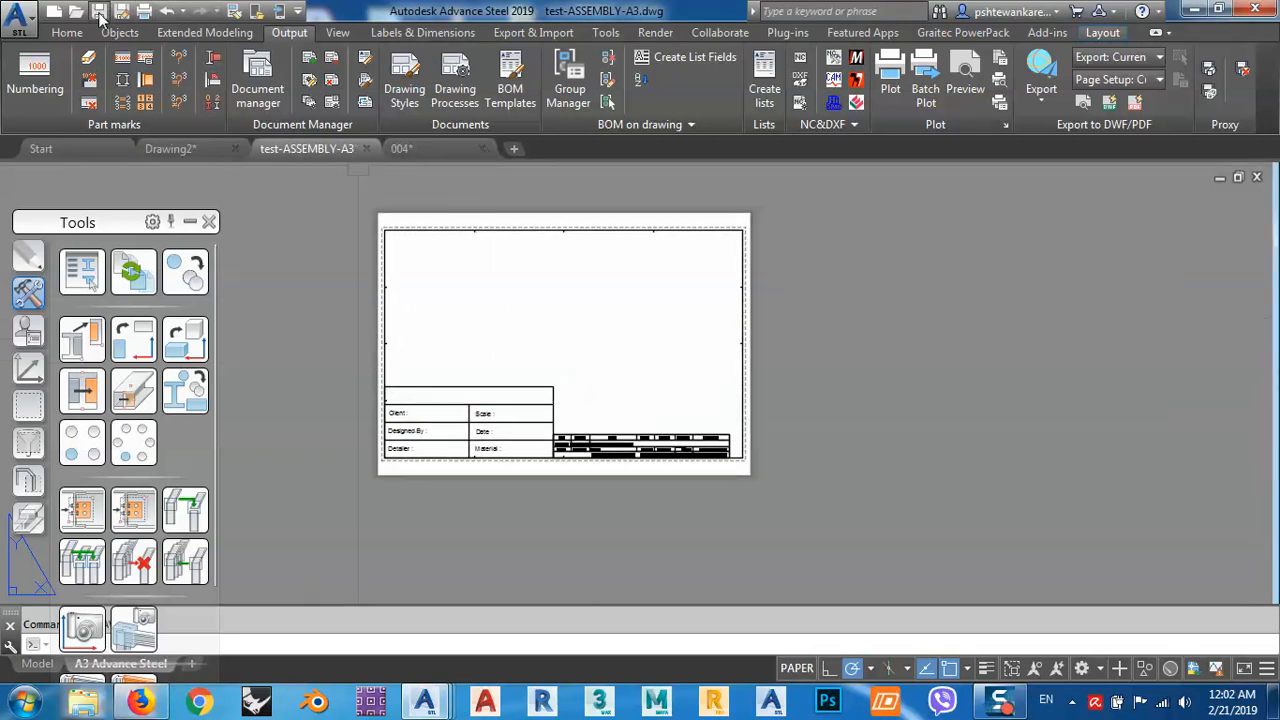
Return to assembly detail 004 and examine its title block, parts list and dimensioned views.
click(400, 148)
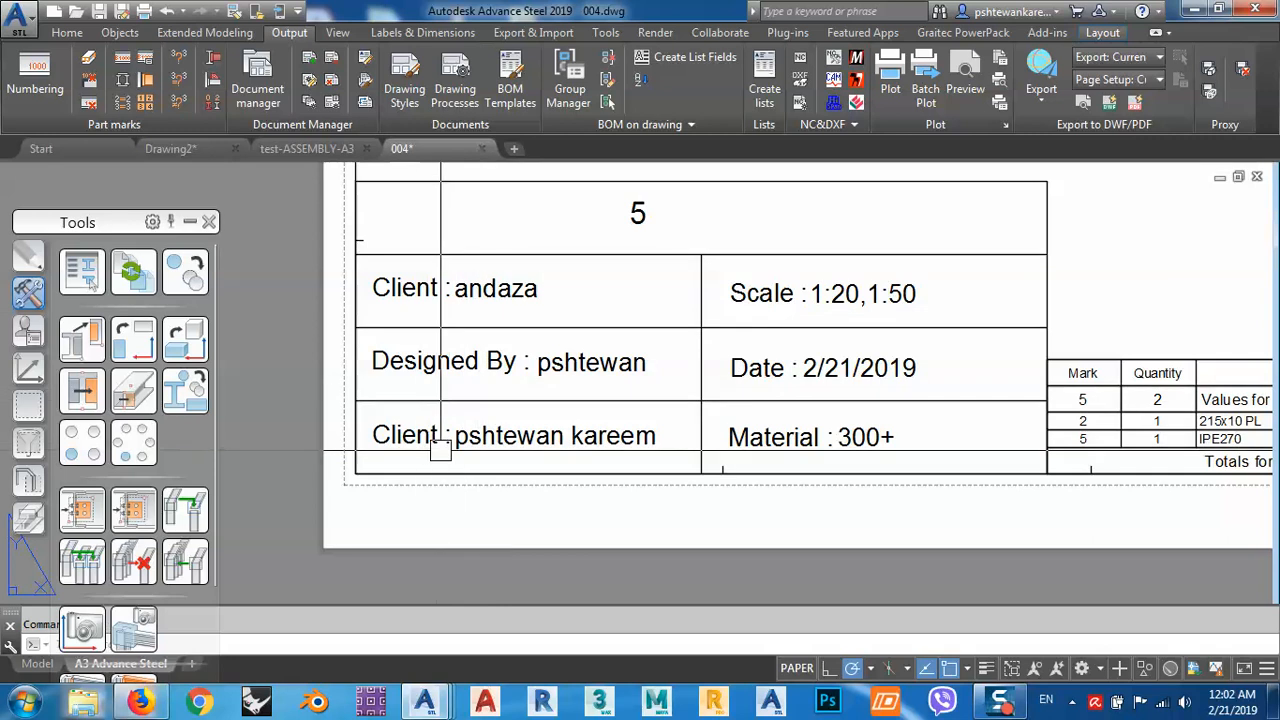
middle_drag(883, 442, 816, 444)
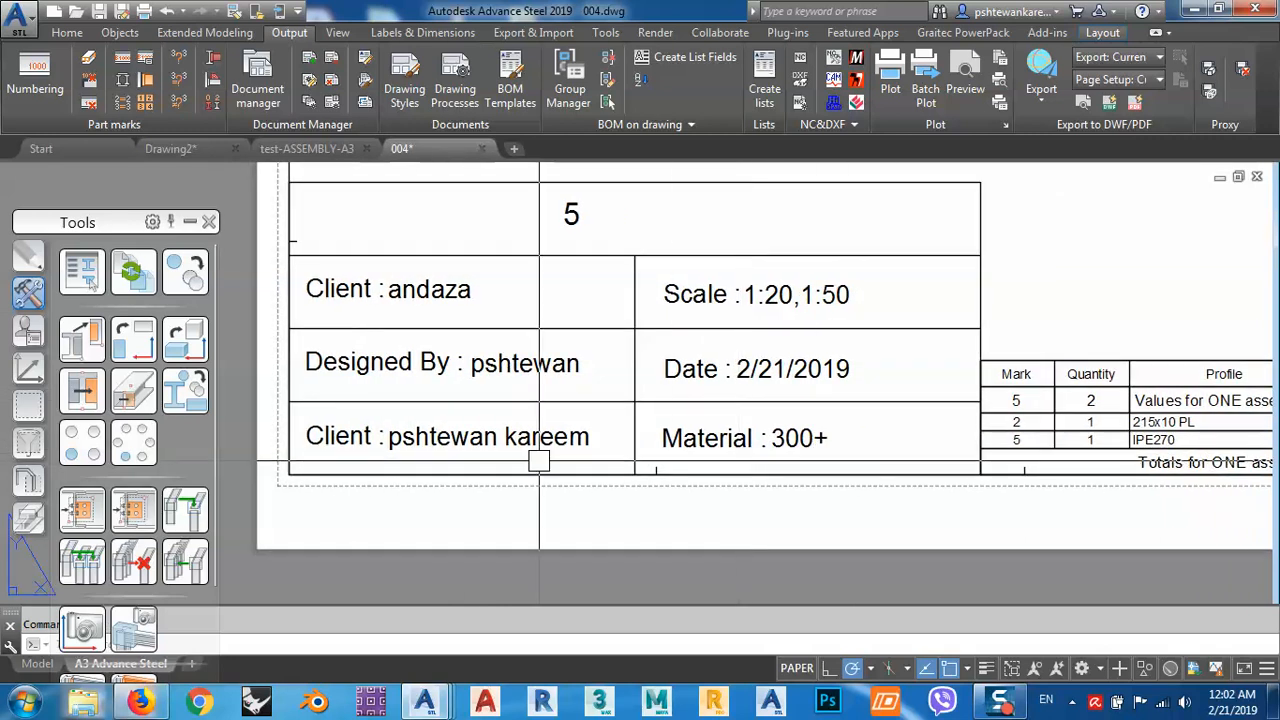
scroll(539, 461, down, 4)
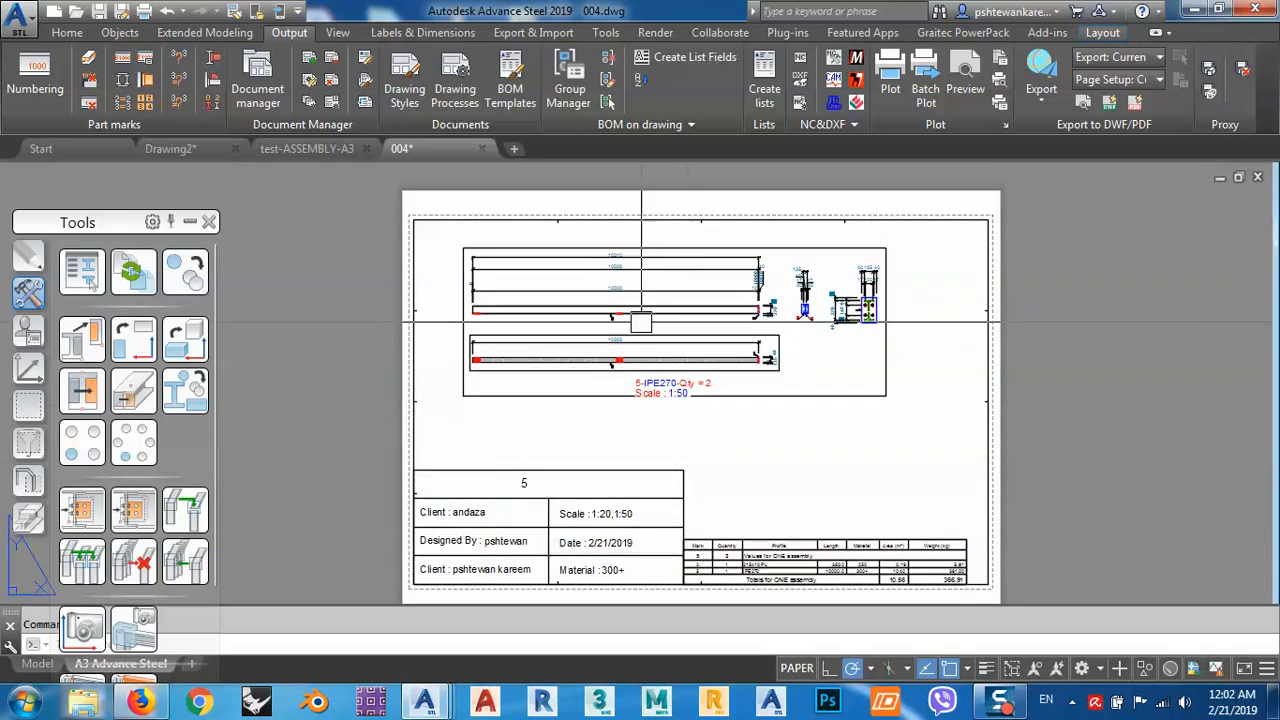
scroll(641, 321, up, 5)
scroll(641, 321, down, 3)
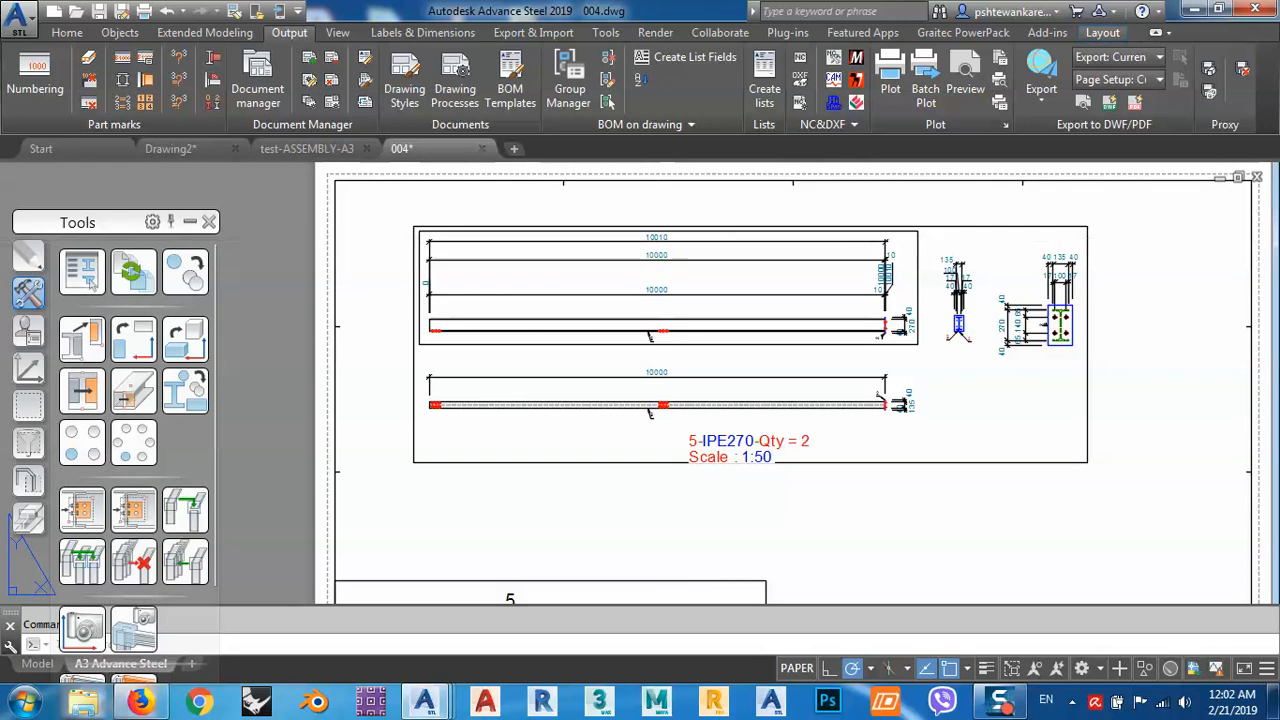
Examine the dimension text and lines around the IPE270 views and the title block text of assembly detail 004.
scroll(908, 286, up, 5)
scroll(894, 266, down, 2)
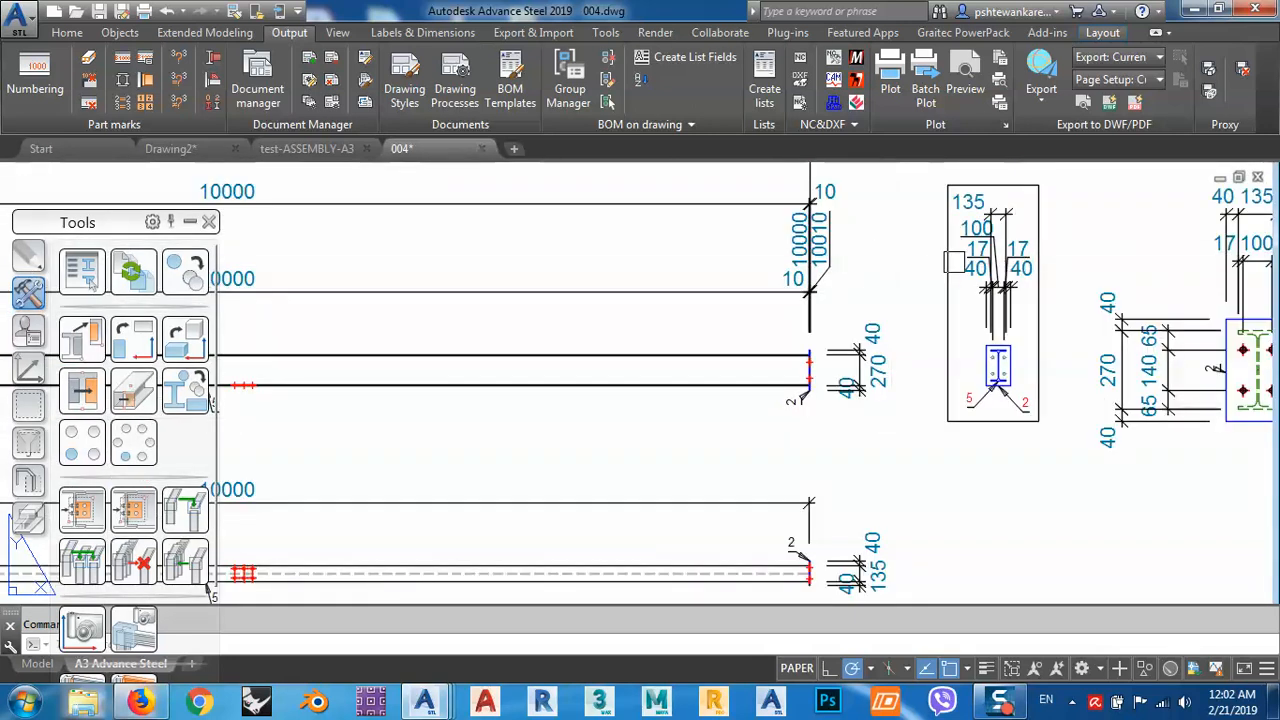
middle_drag(871, 358, 975, 310)
middle_drag(917, 217, 939, 318)
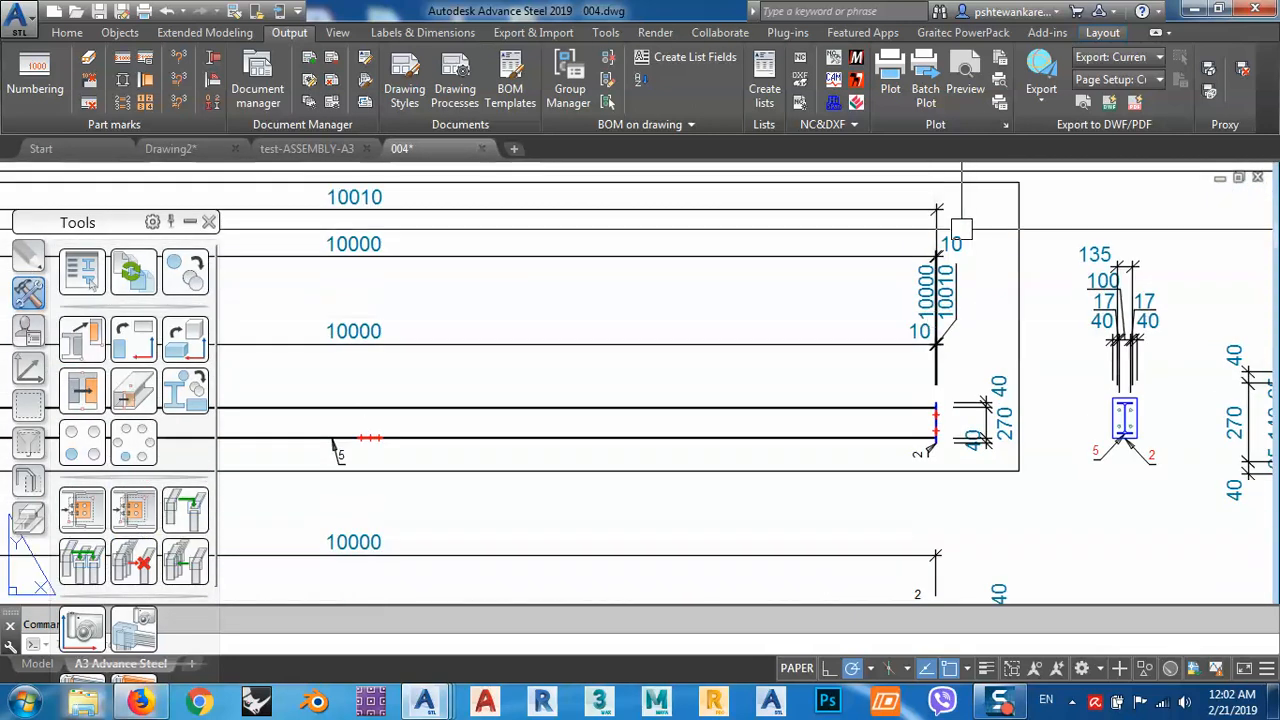
scroll(962, 229, down, 4)
middle_drag(737, 357, 737, 275)
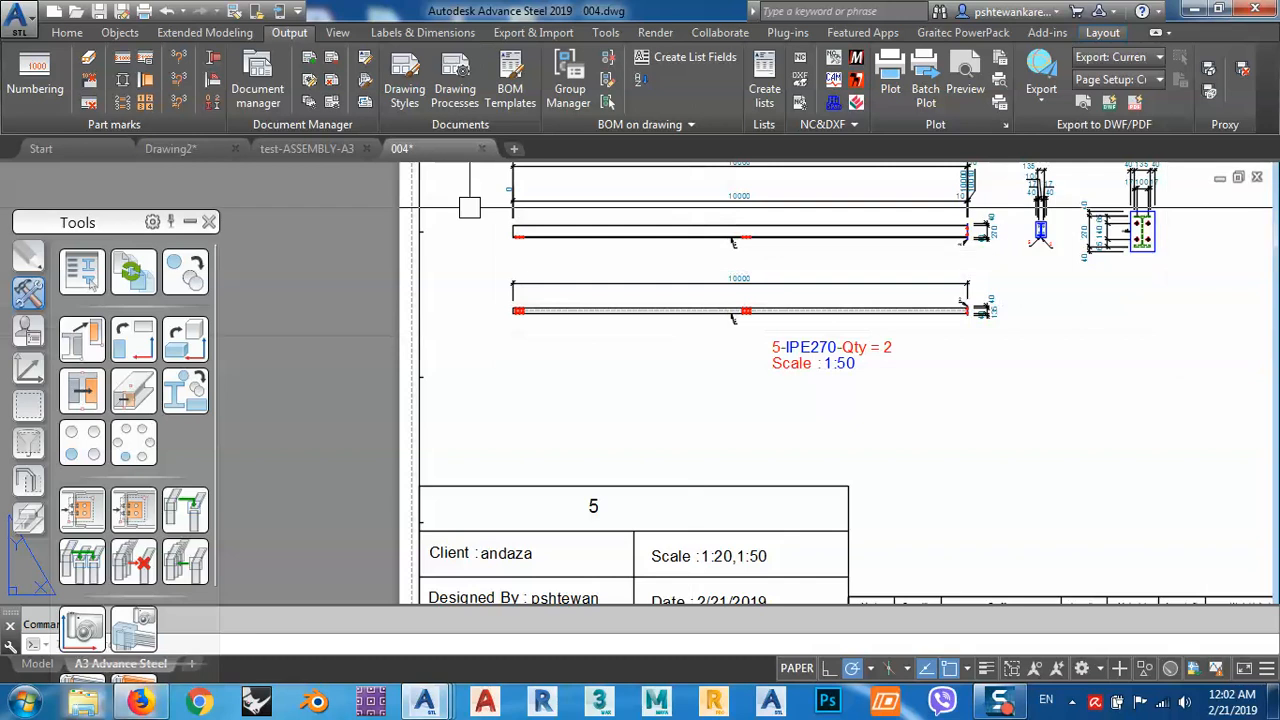
scroll(749, 309, up, 5)
scroll(737, 277, down, 3)
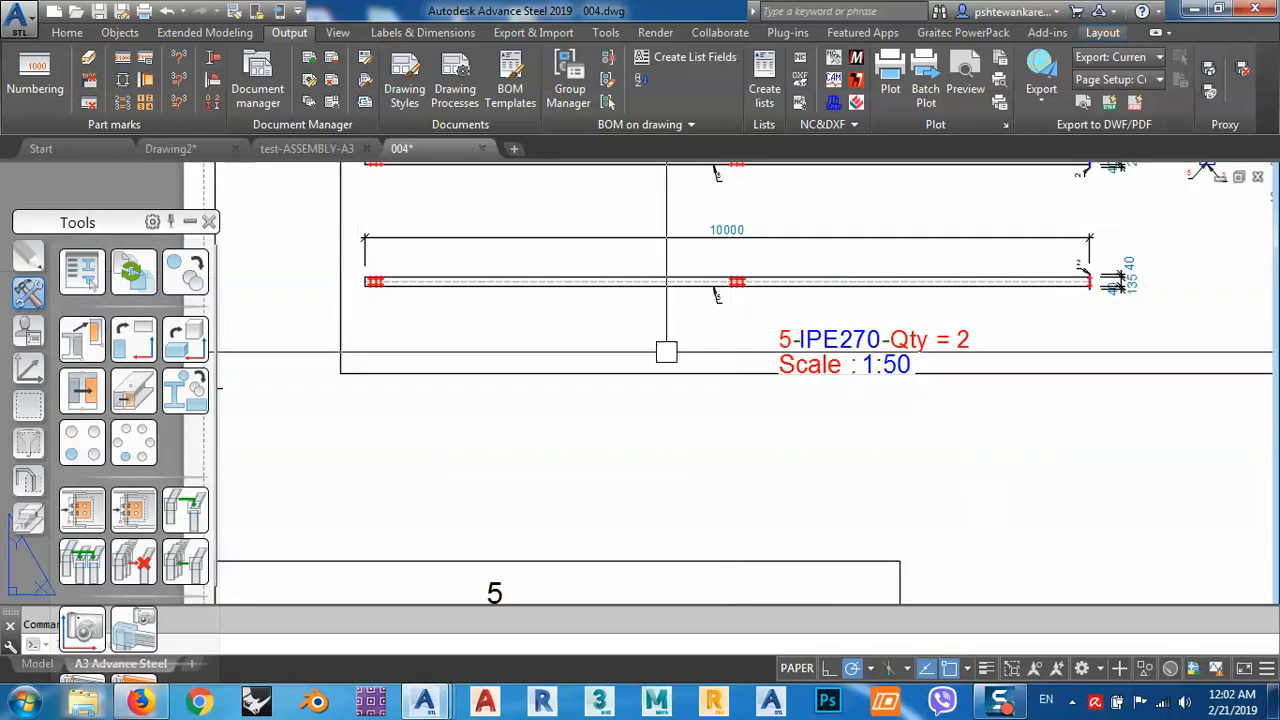
middle_drag(650, 427, 717, 277)
scroll(680, 360, down, 2)
middle_drag(680, 458, 651, 383)
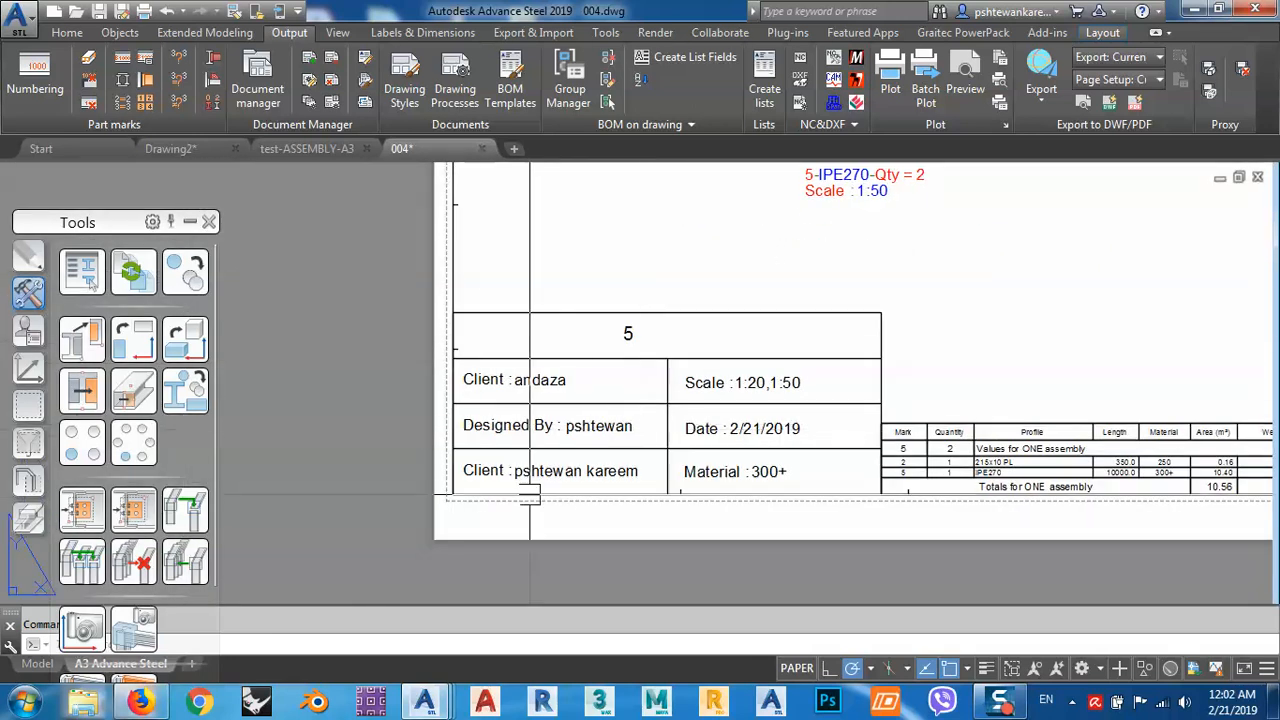
Close assembly detail 004 with its changes saved, and save the test-ASSEMBLY-A3 prototype.
click(481, 149)
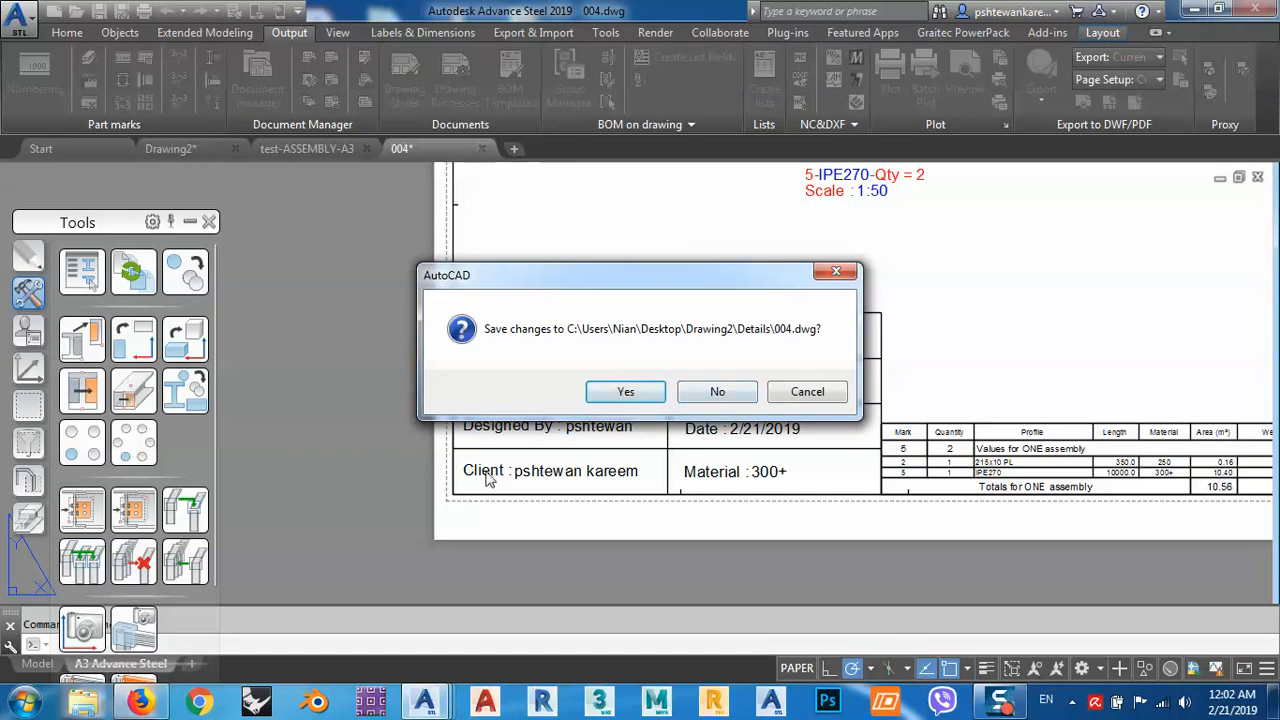
click(625, 391)
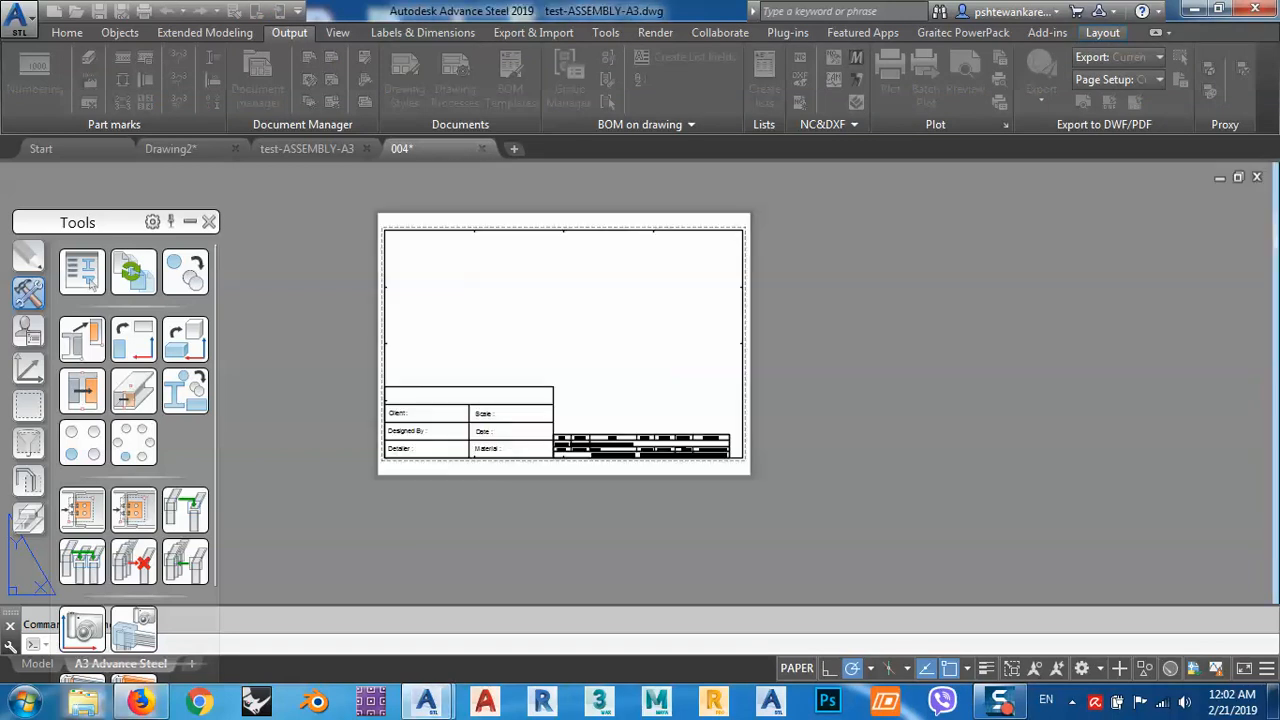
scroll(536, 412, up, 2)
middle_drag(574, 403, 691, 452)
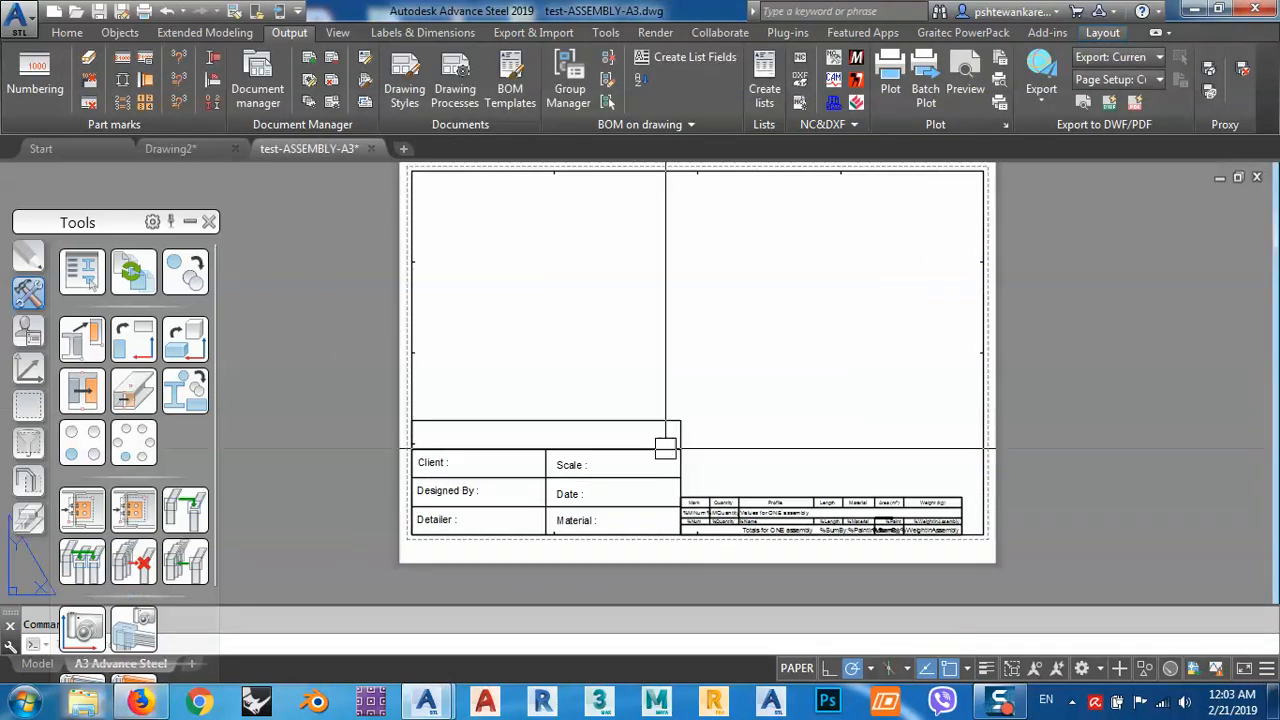
click(97, 12)
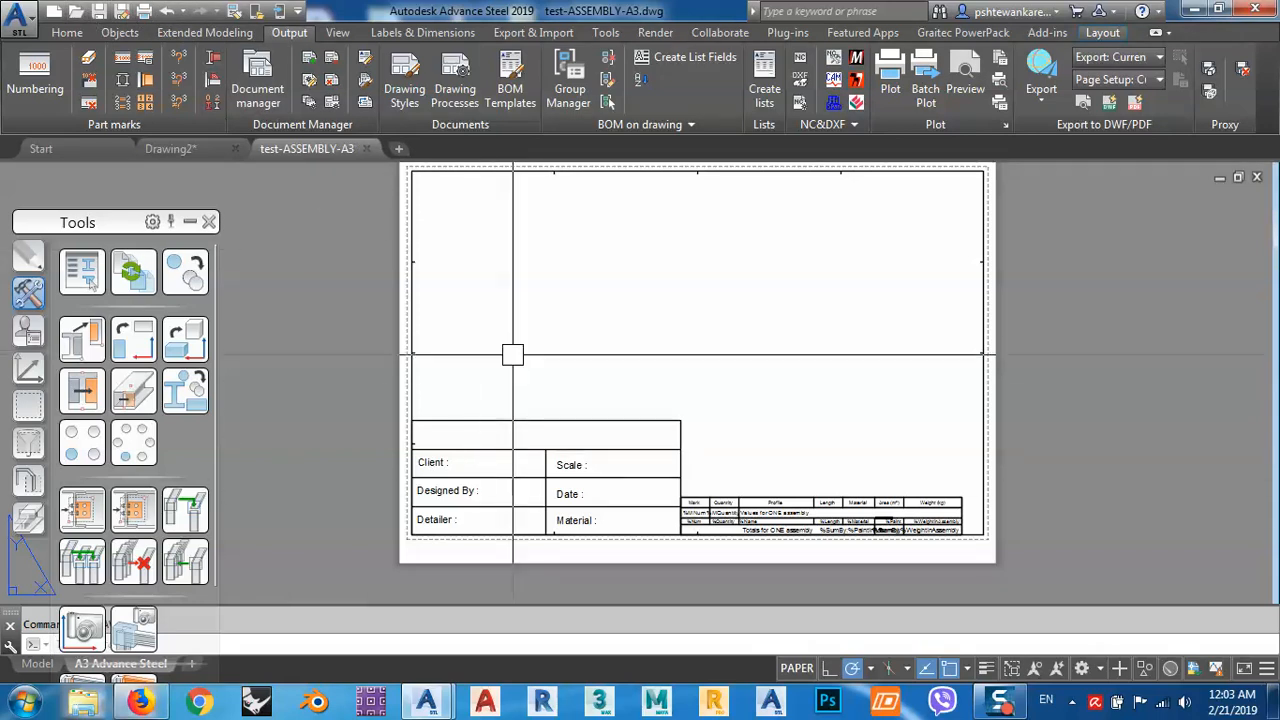
Modify dimension style AS_DIM_STYLE1 to use blue text, no text fill color and centered vertical text placement.
middle_drag(589, 337, 605, 344)
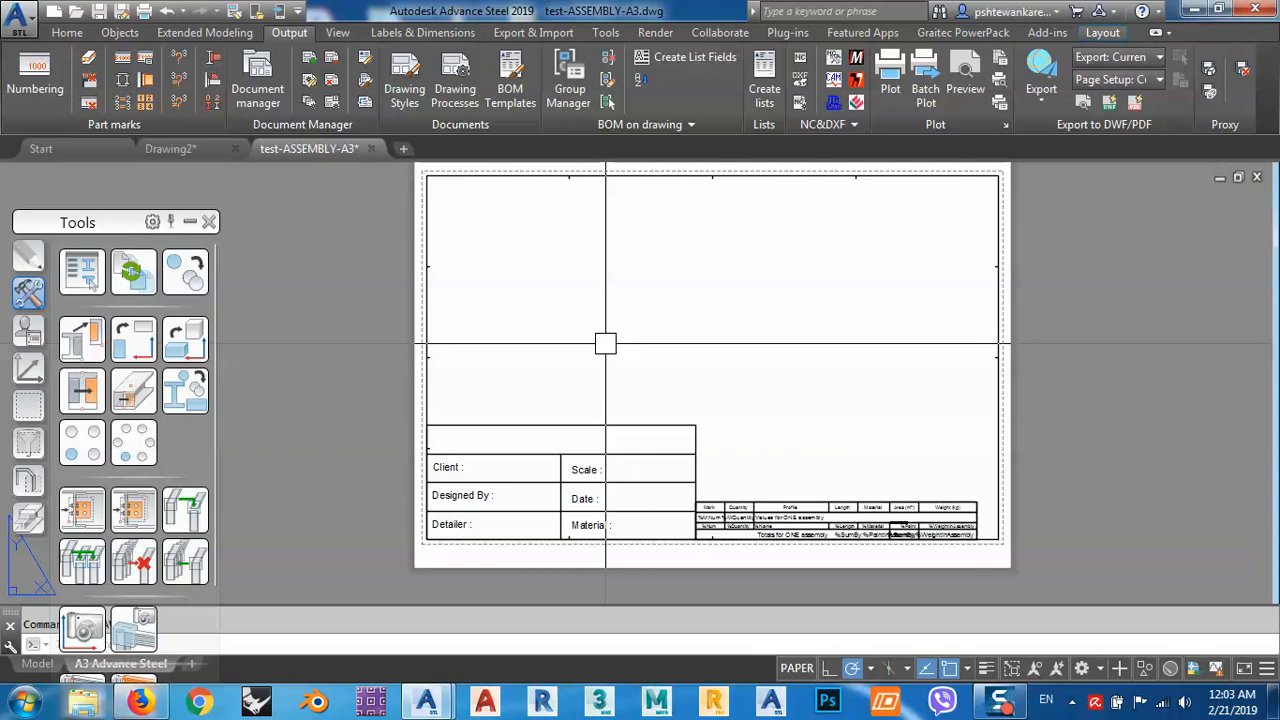
text(d)
key(Return)
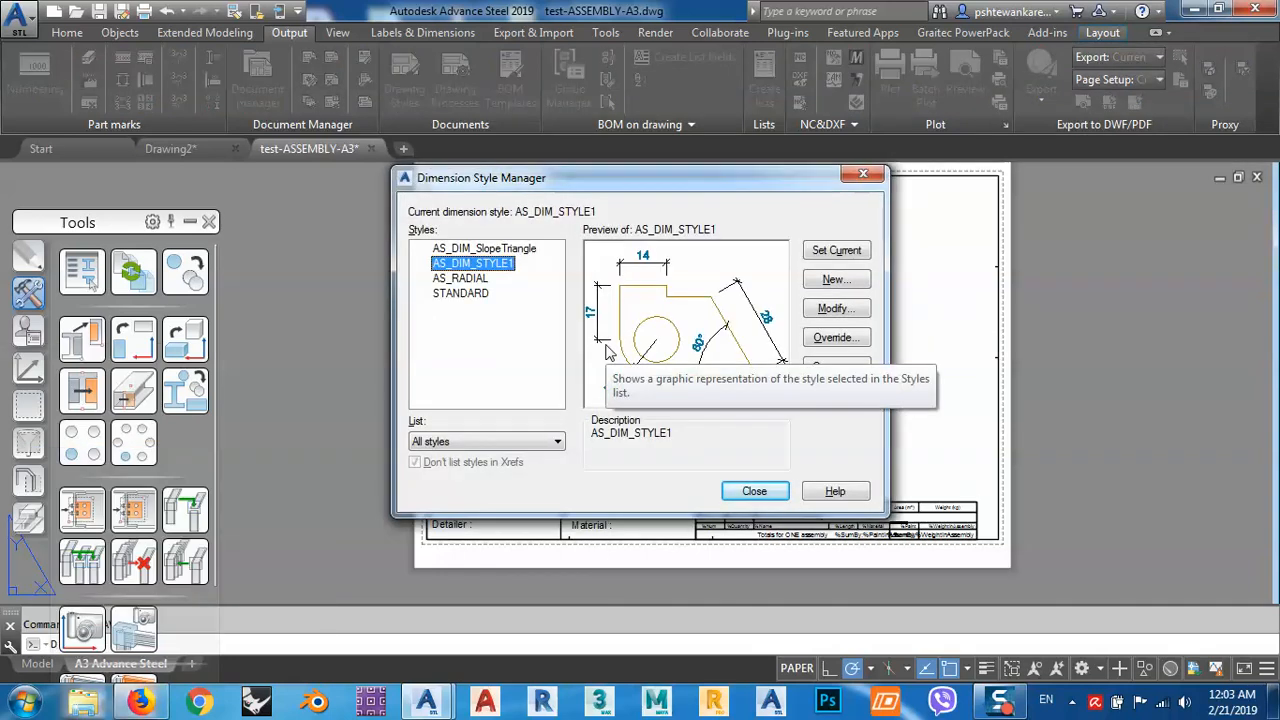
drag(559, 179, 597, 182)
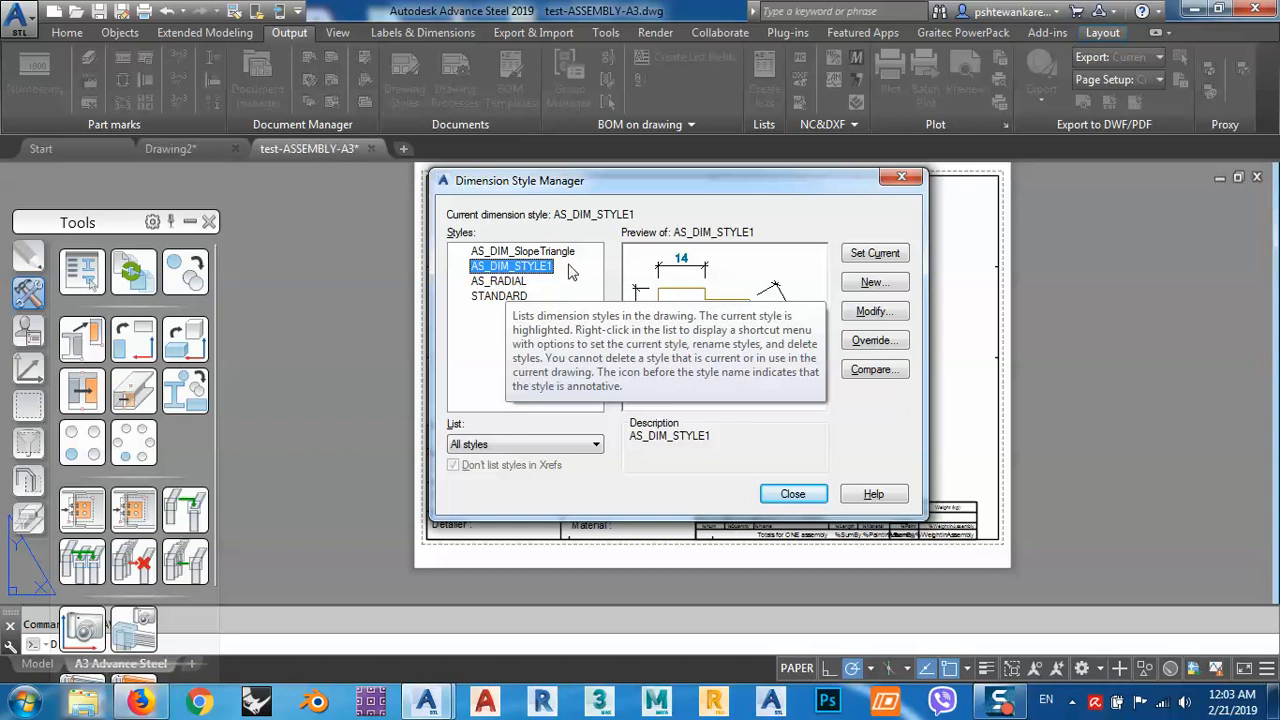
click(874, 312)
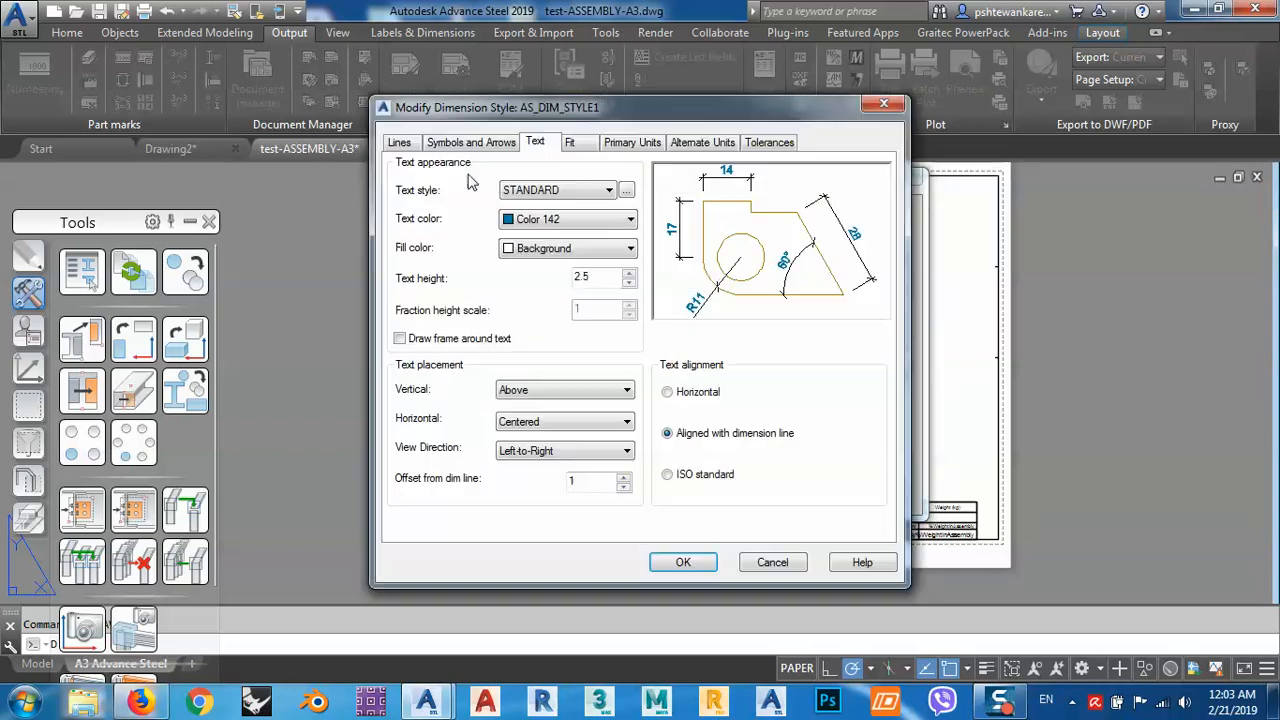
click(548, 225)
click(556, 327)
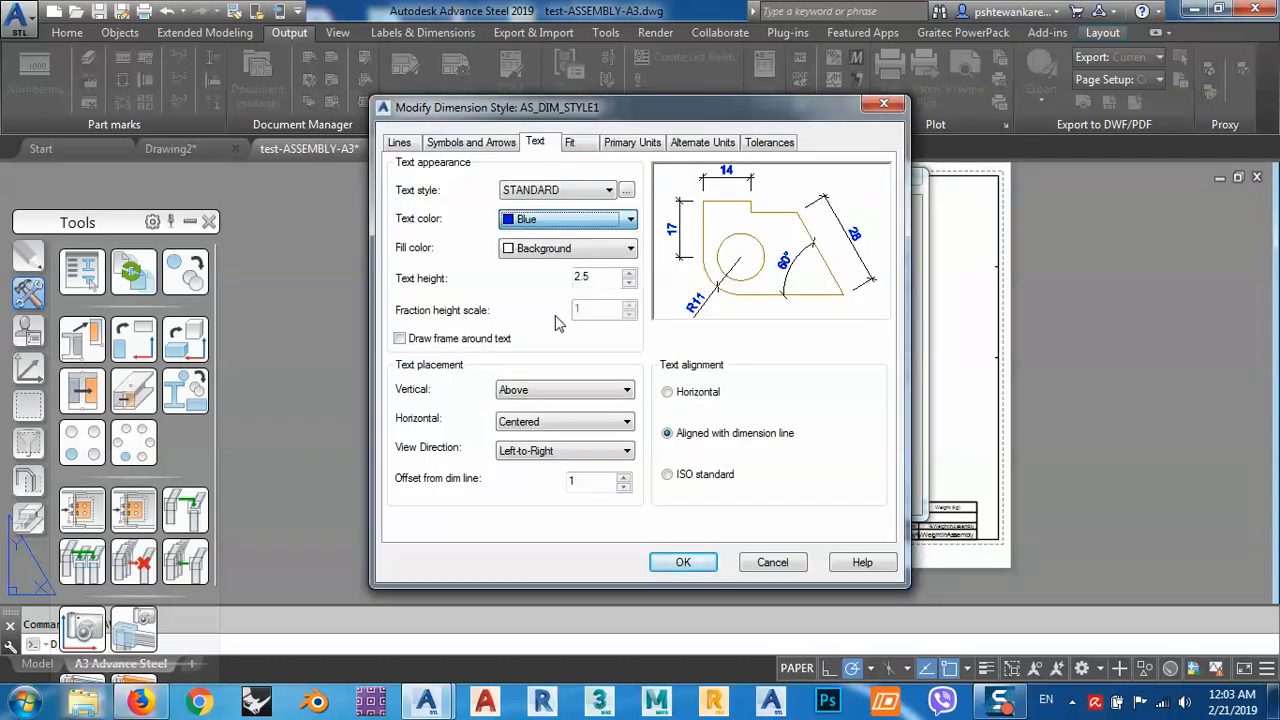
click(558, 258)
click(521, 263)
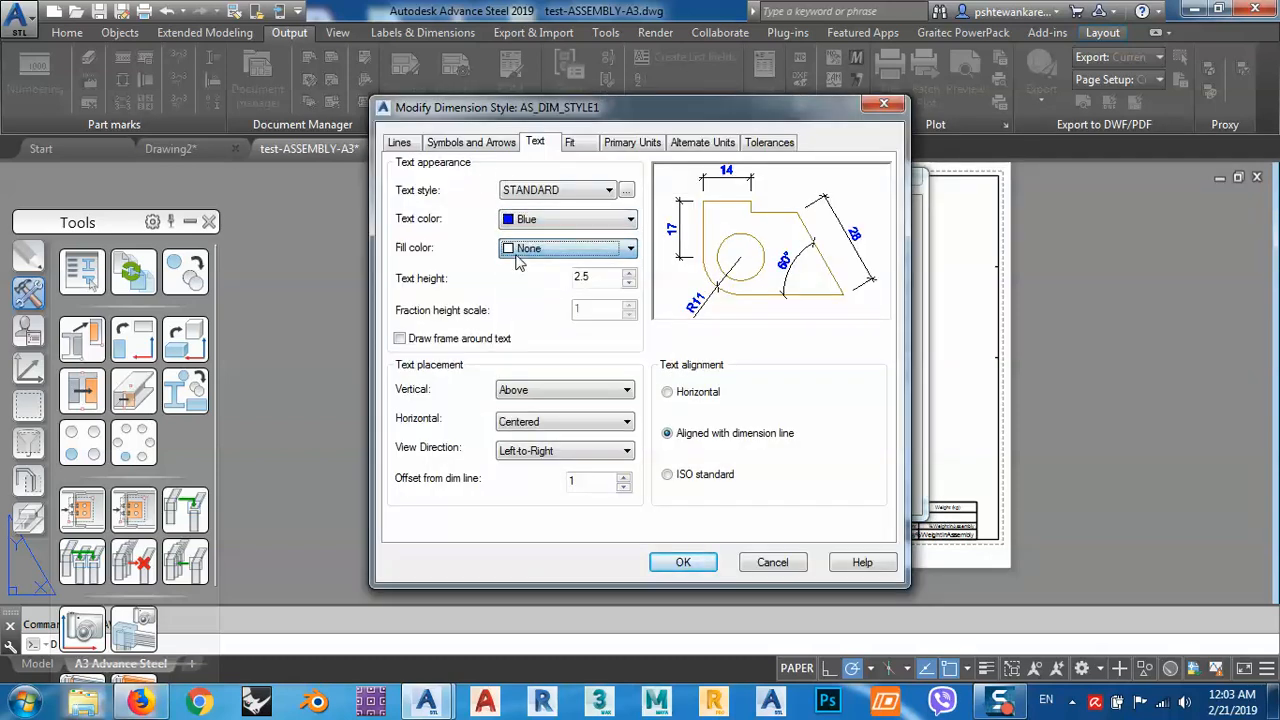
click(537, 392)
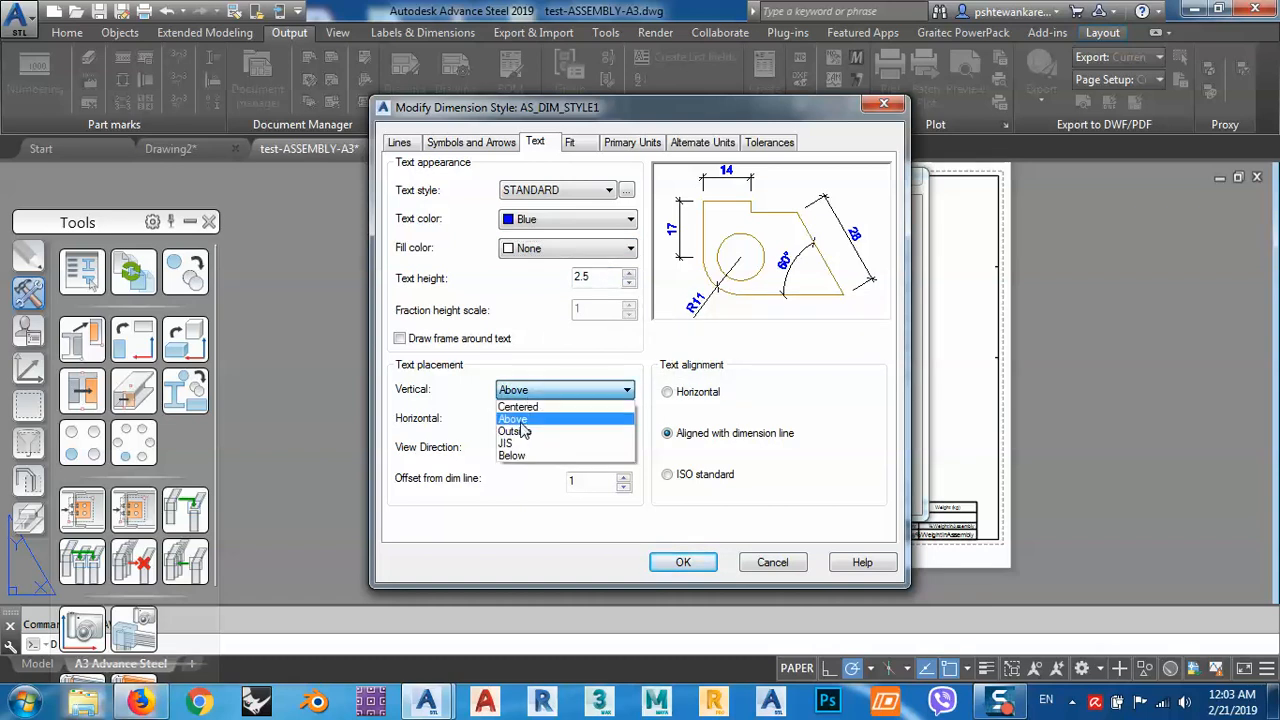
click(525, 408)
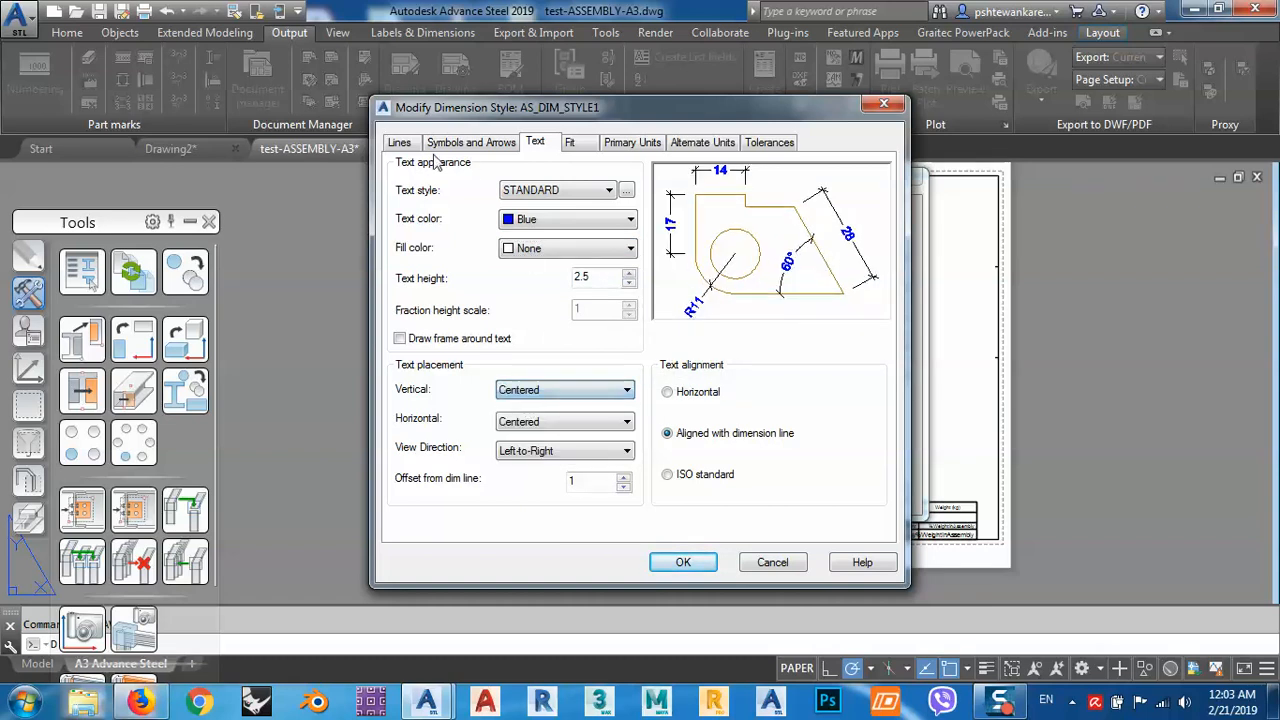
Set both the dimension line color and the extension line color of AS_DIM_STYLE1 to Color 8.
click(399, 143)
click(527, 184)
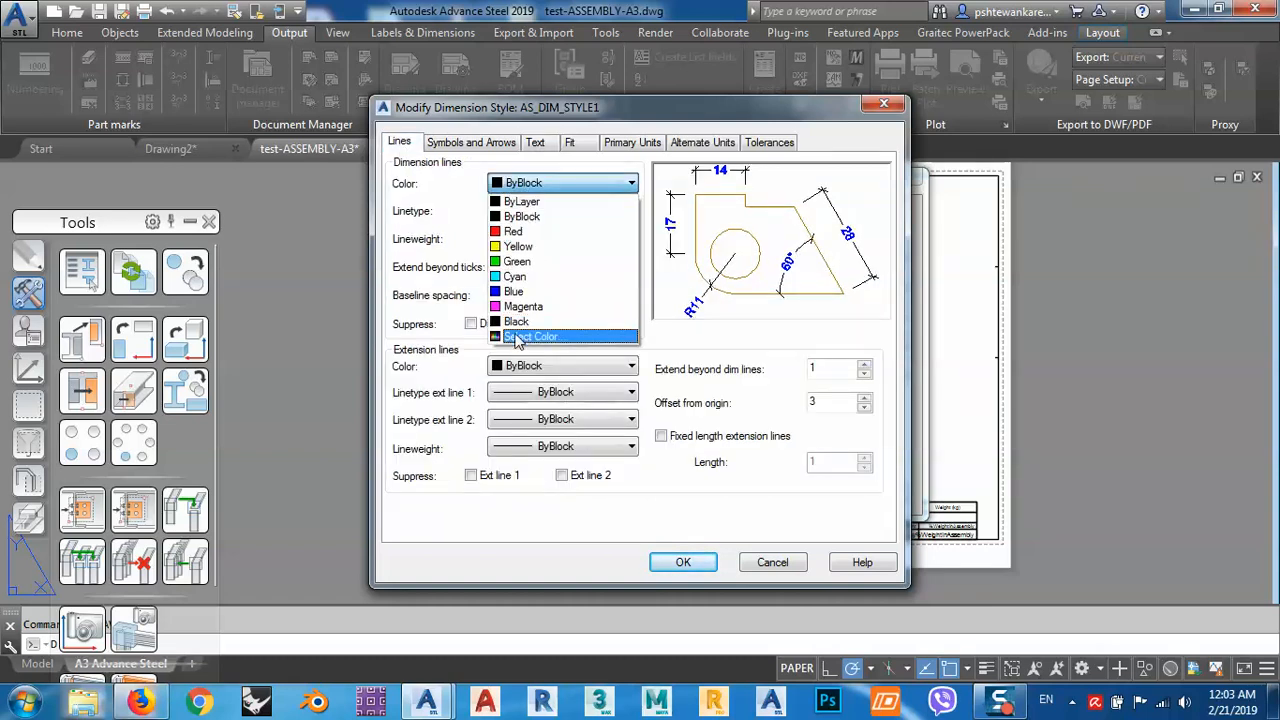
click(522, 335)
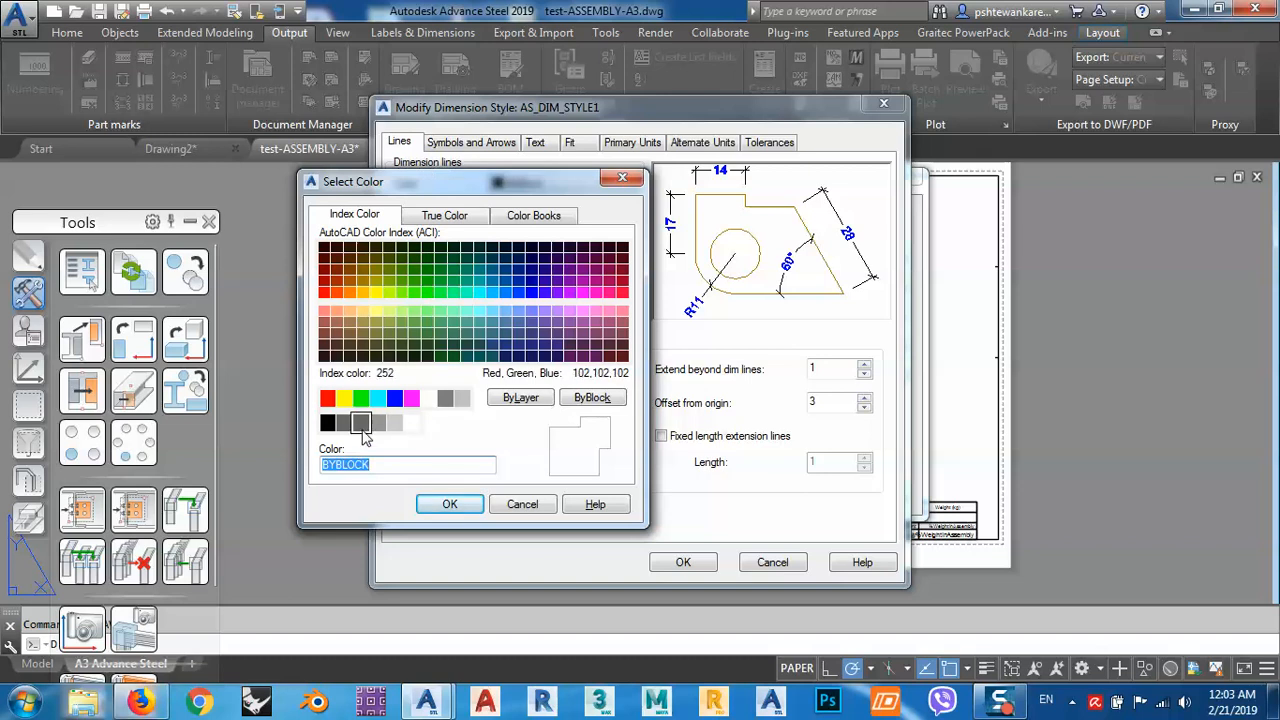
click(445, 398)
click(449, 503)
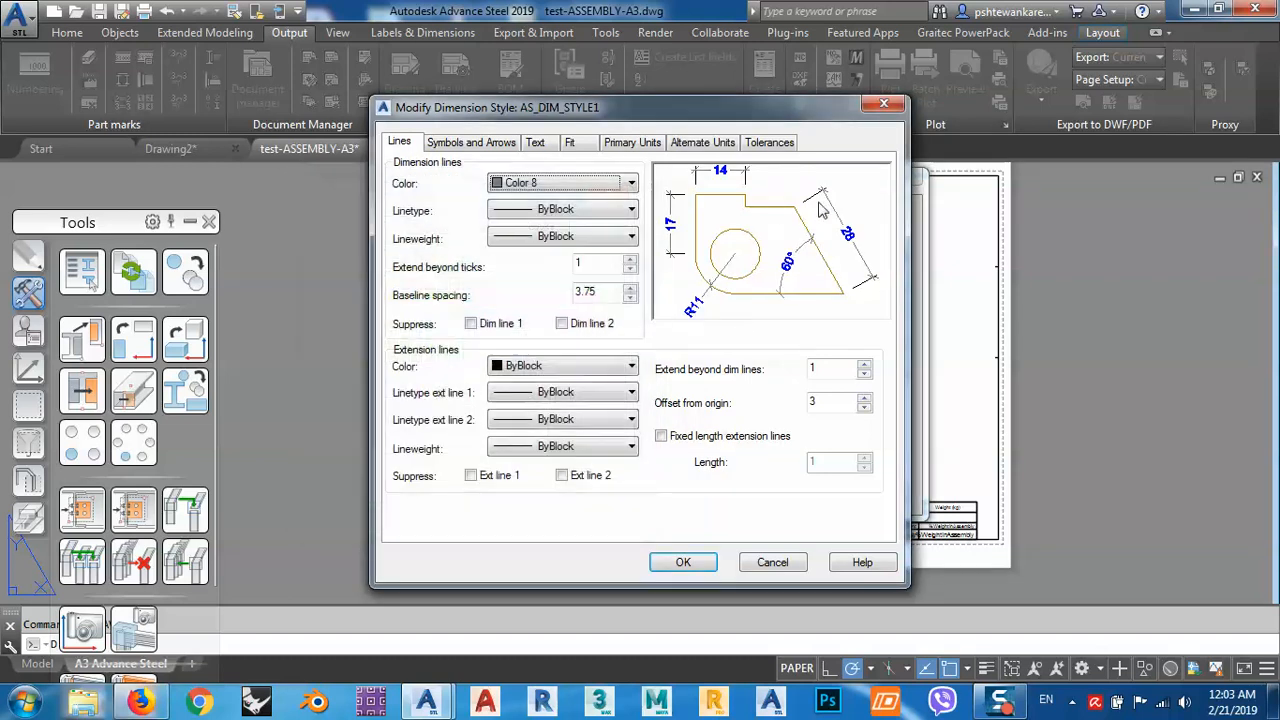
click(530, 366)
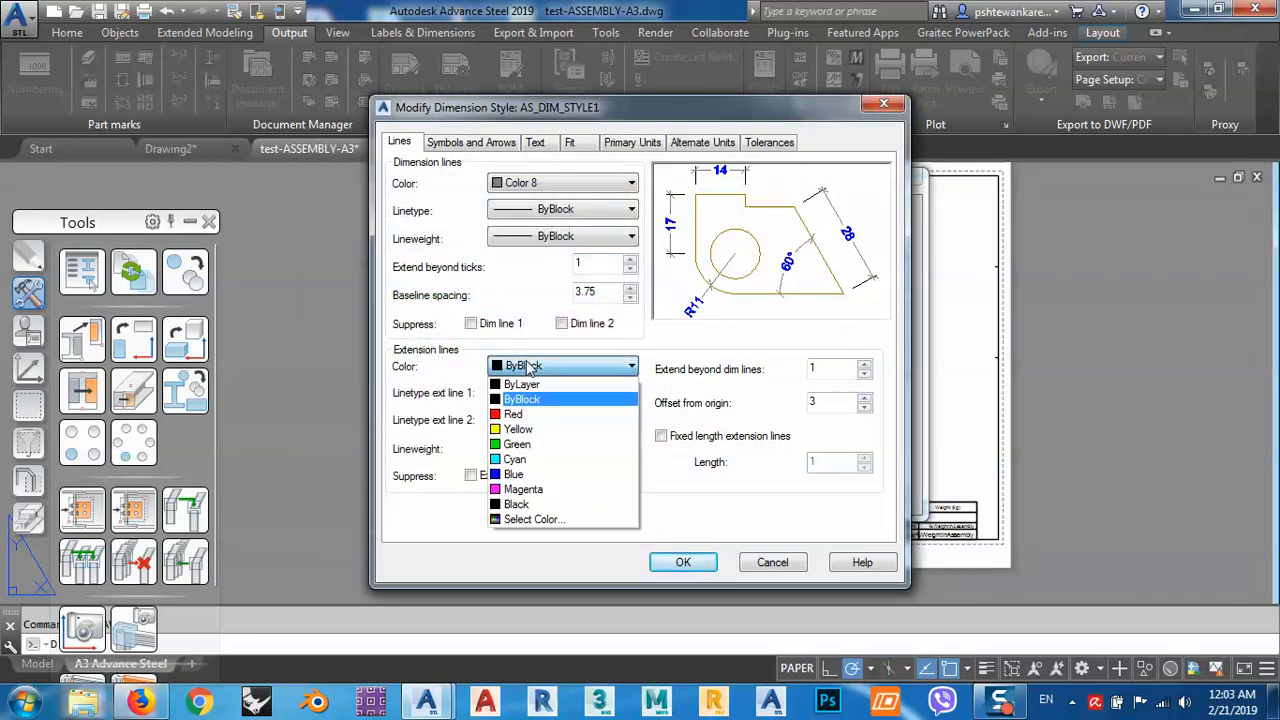
click(535, 522)
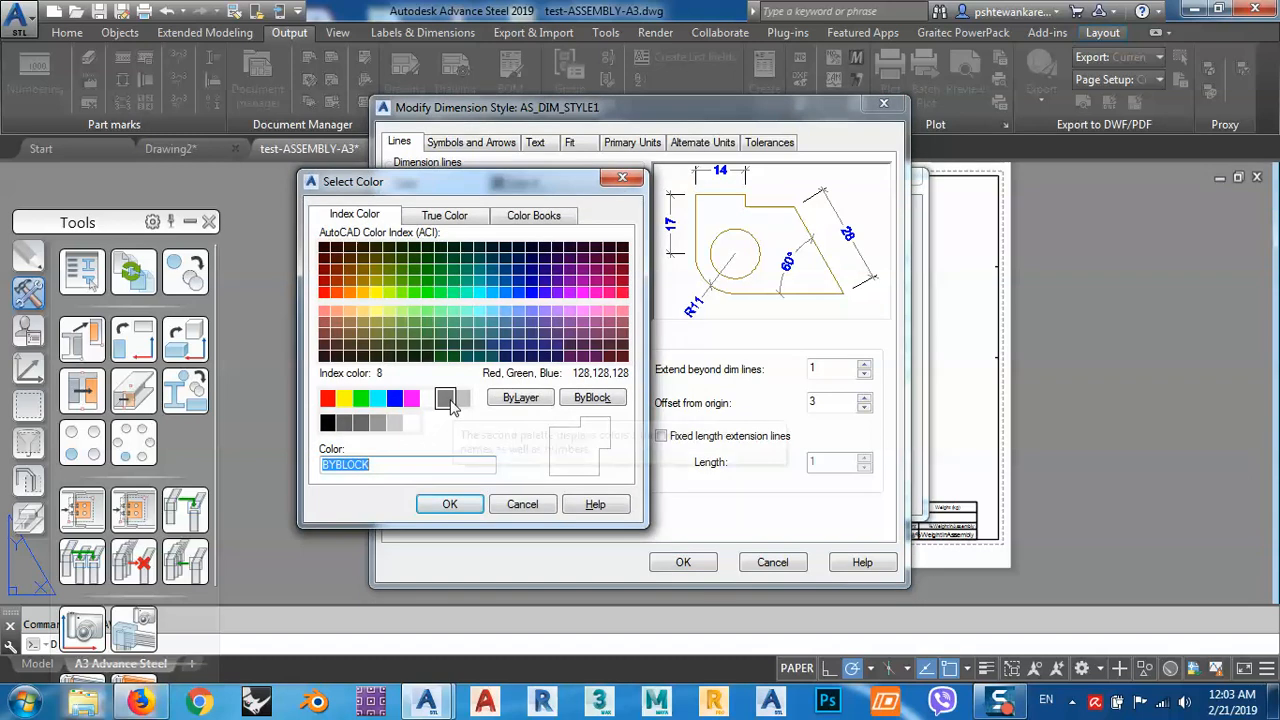
click(445, 398)
click(449, 503)
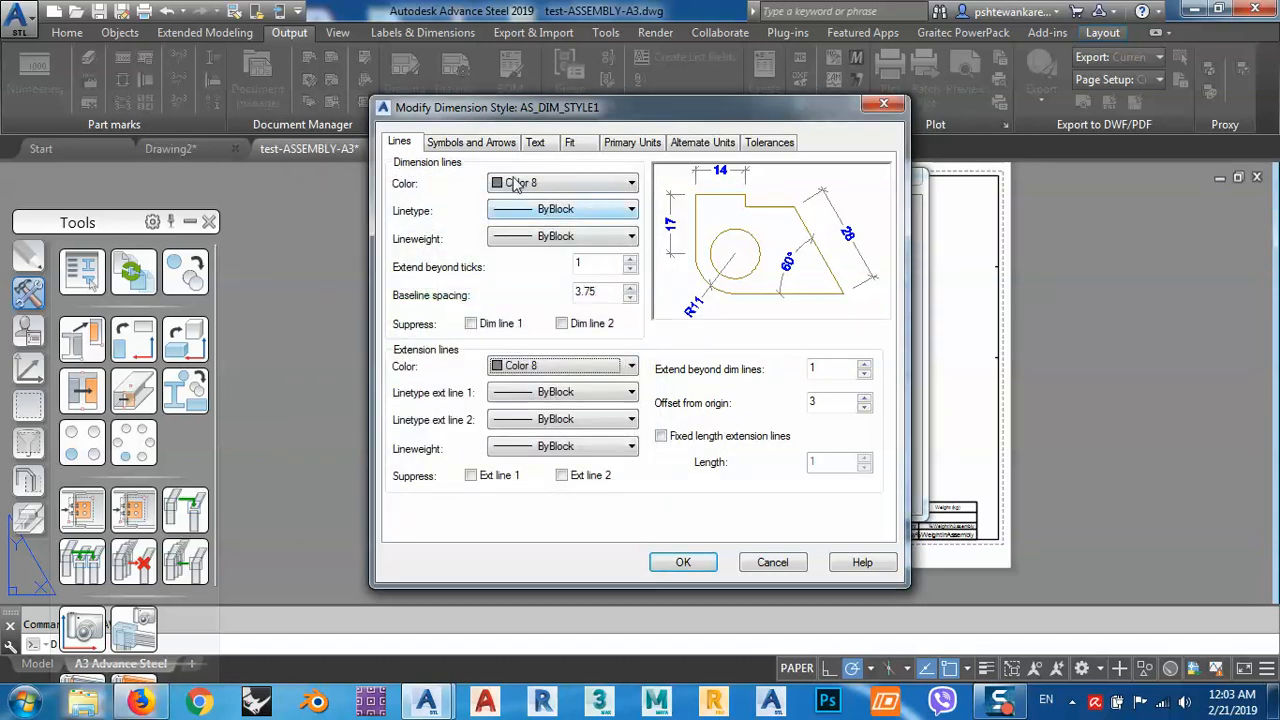
click(462, 142)
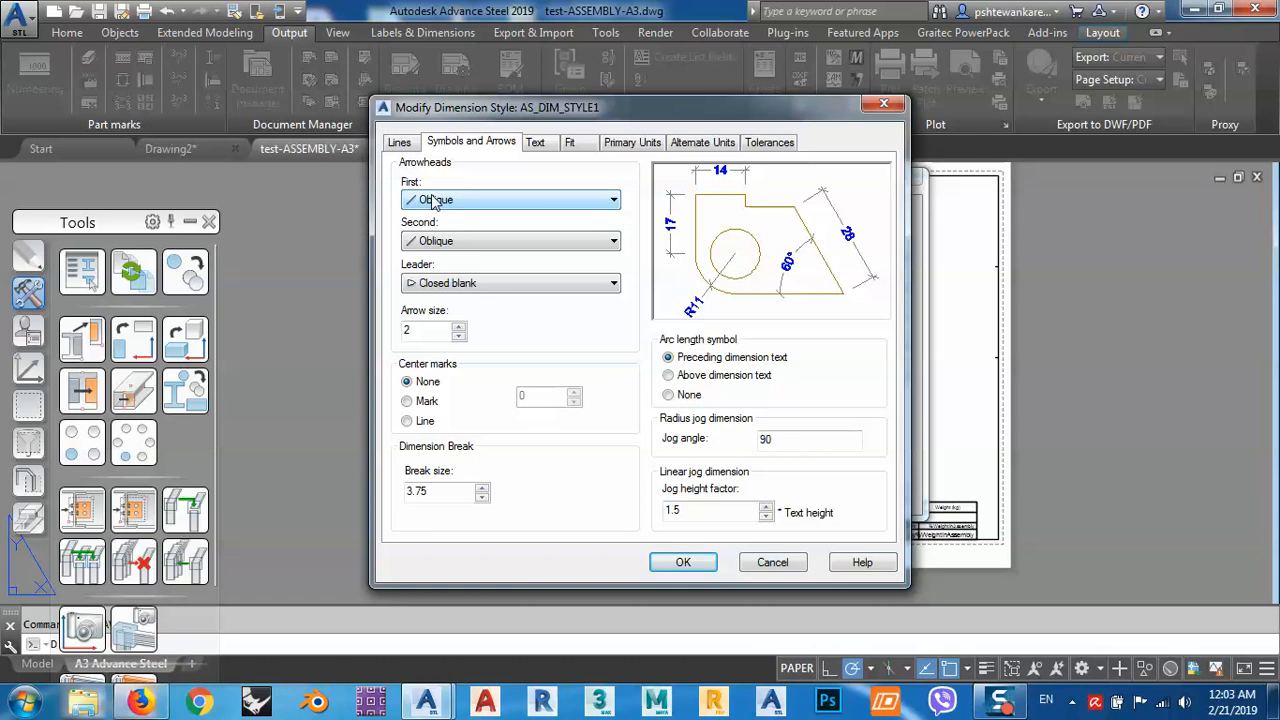
click(548, 146)
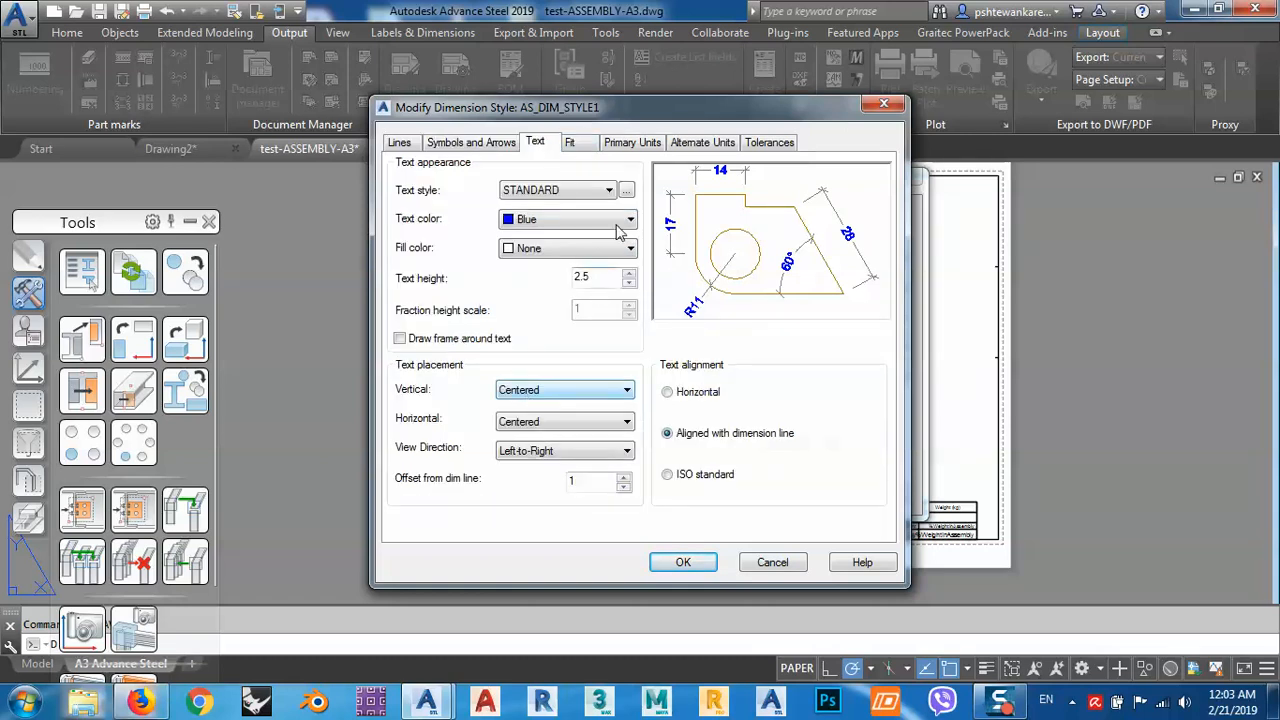
click(571, 144)
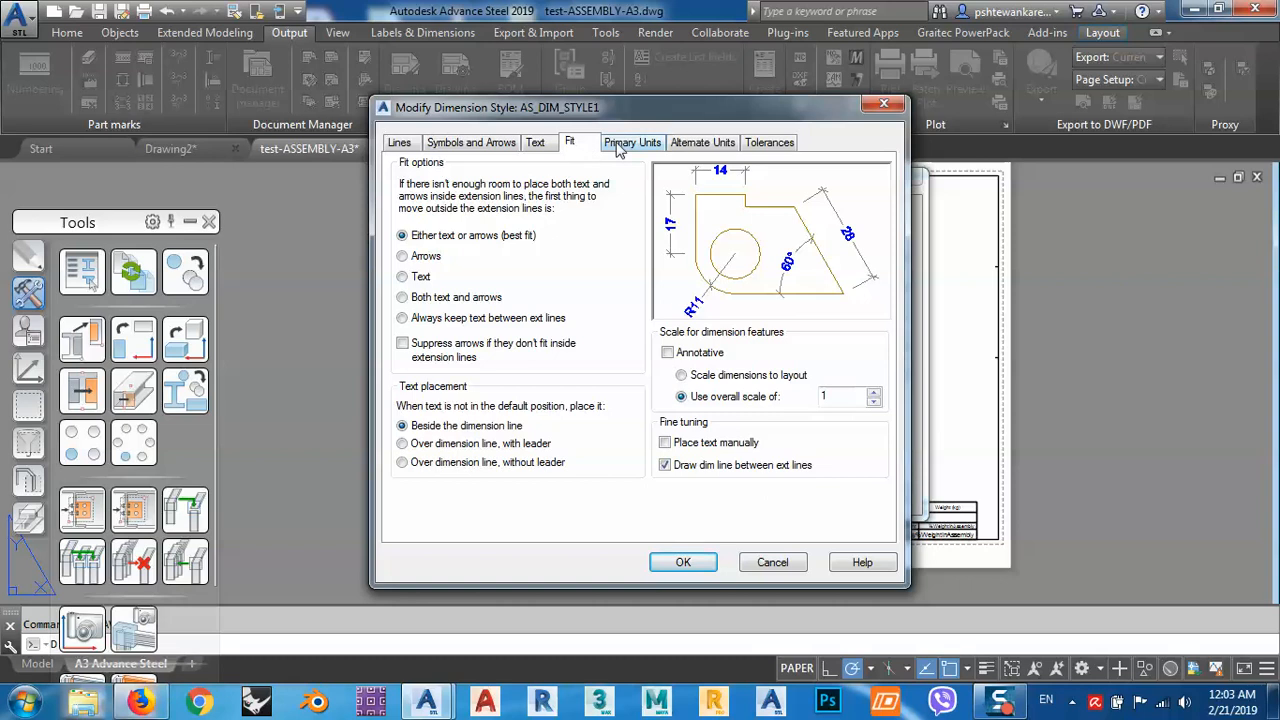
Set the width factor of the dimension's STANDARD text style to 0.7, make the style current and save its changes.
click(540, 145)
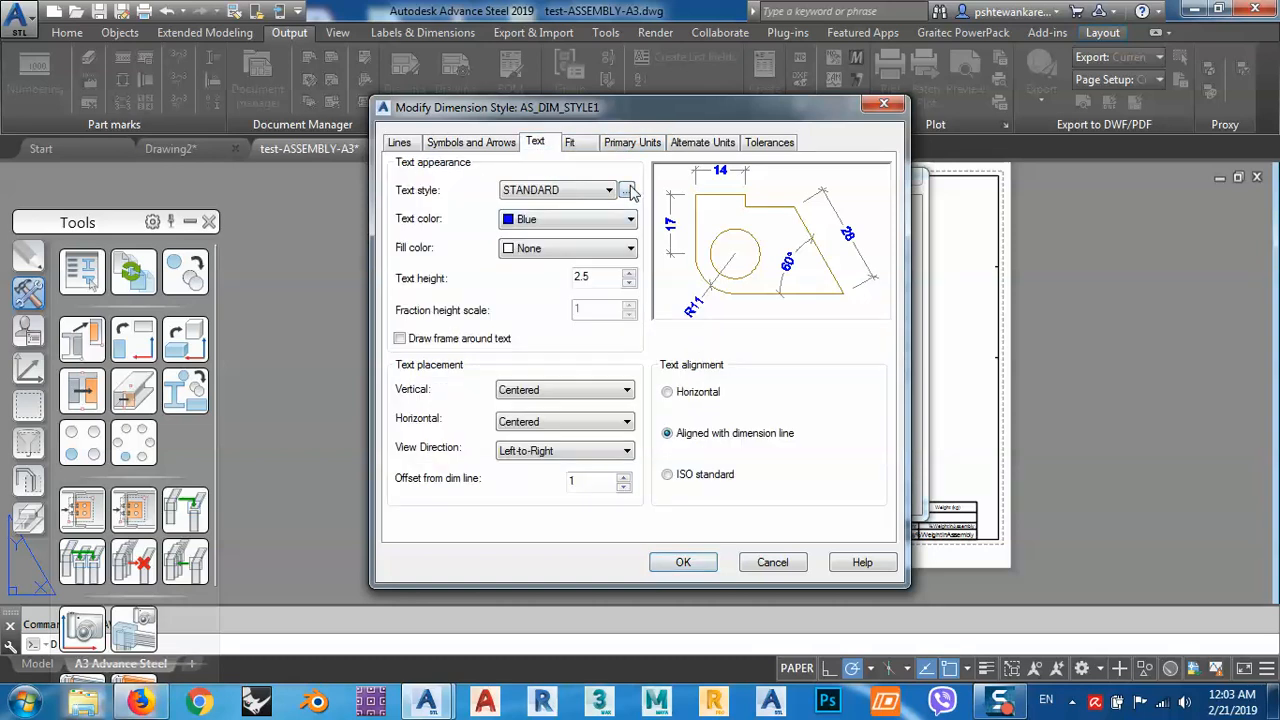
click(627, 190)
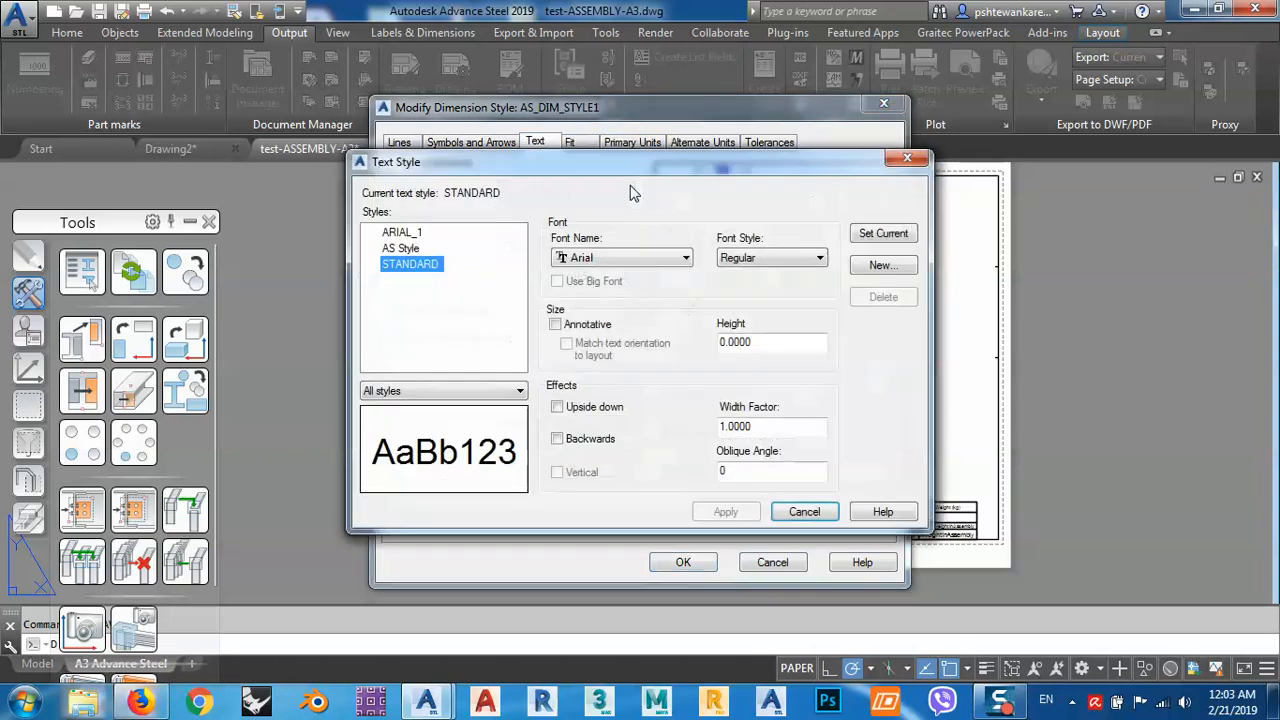
click(780, 426)
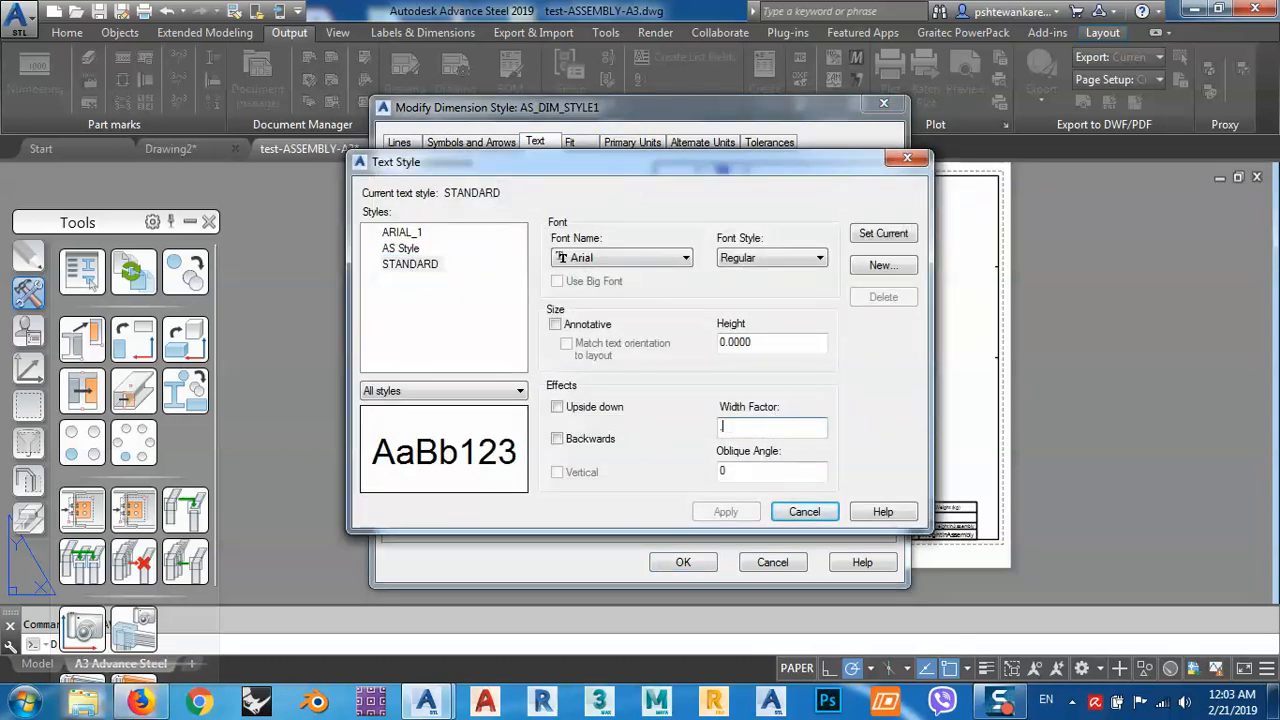
text(.7)
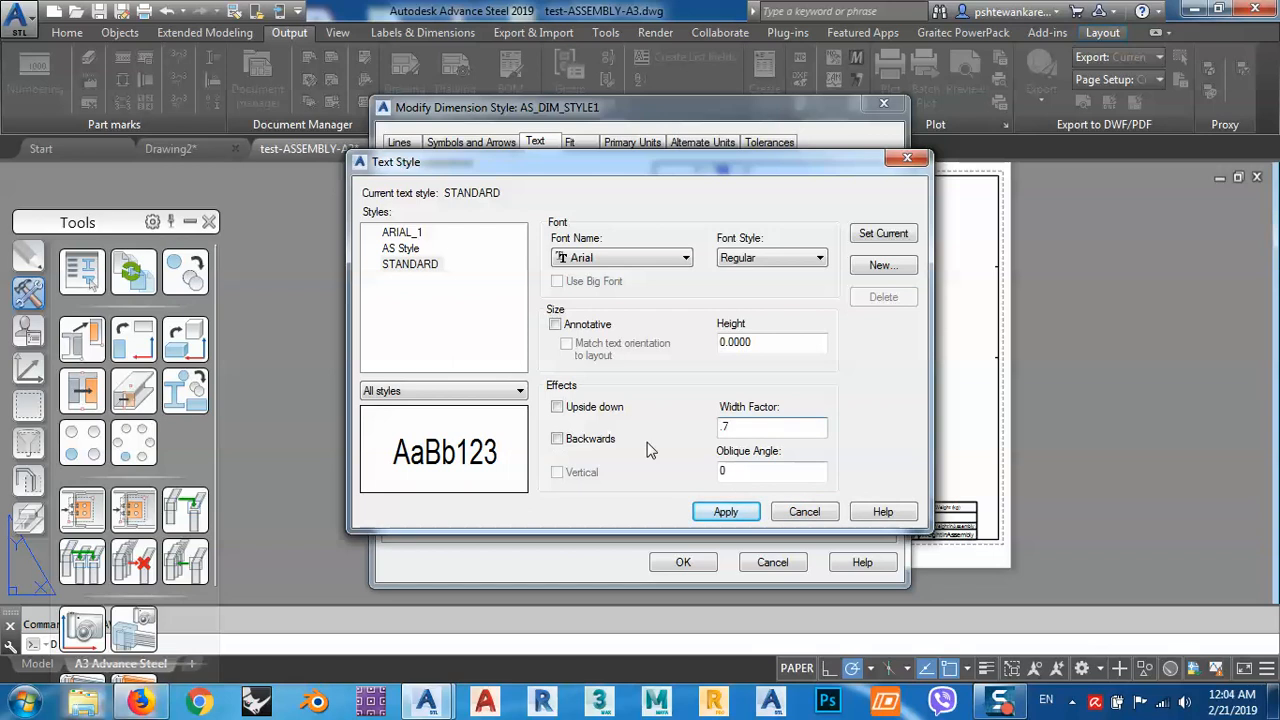
click(756, 472)
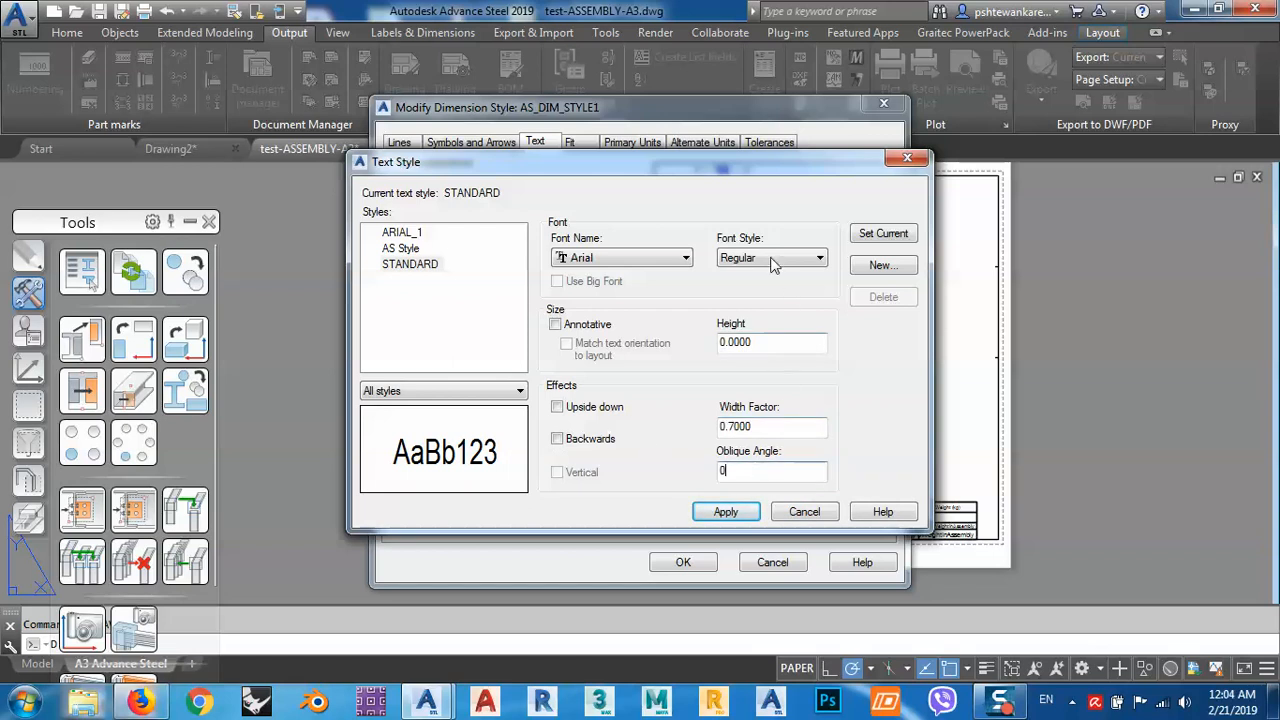
click(881, 234)
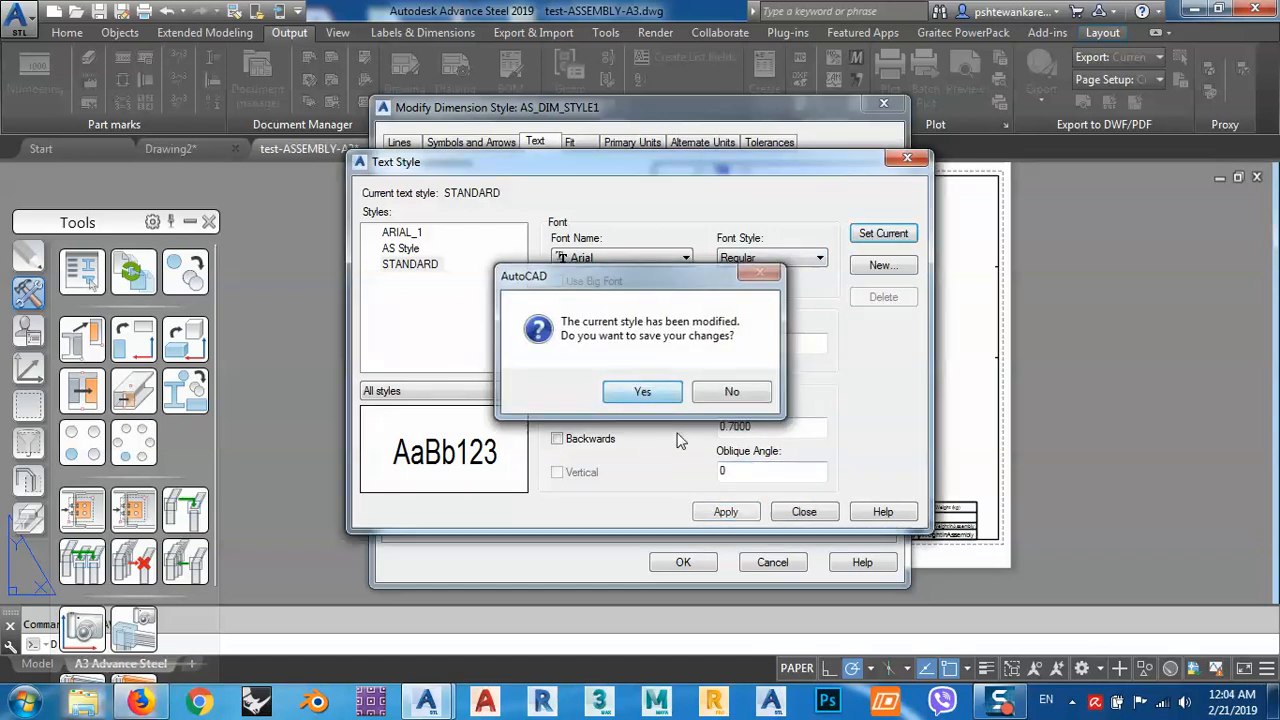
click(645, 393)
click(804, 512)
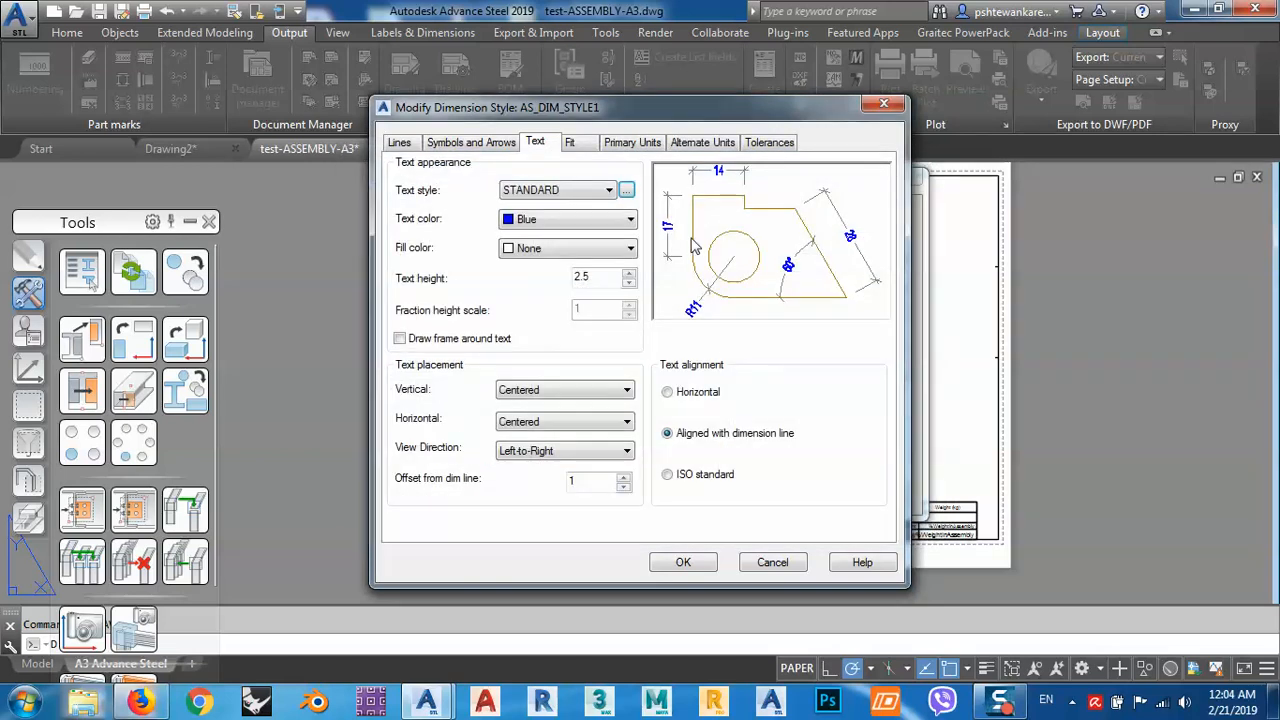
Accept the AS_DIM_STYLE1 modifications, set it as the current dimension style and close the Dimension Style Manager.
click(688, 562)
click(884, 257)
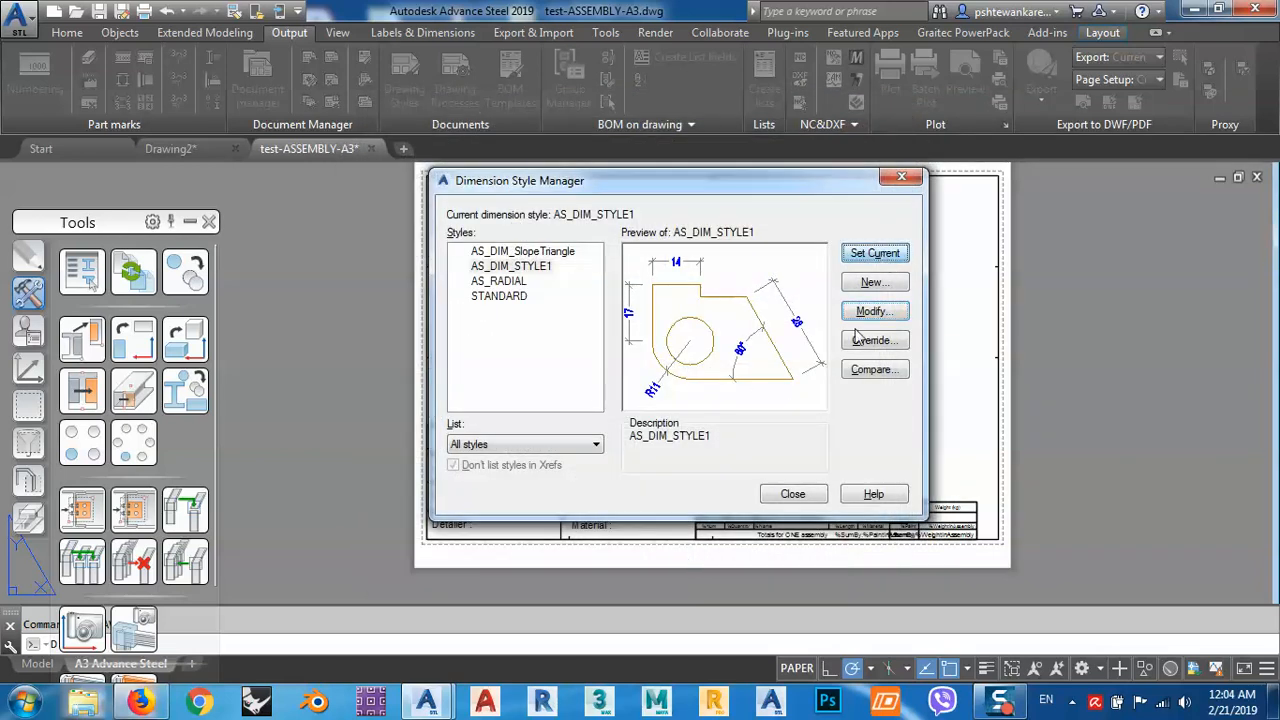
click(809, 494)
middle_drag(737, 347, 676, 380)
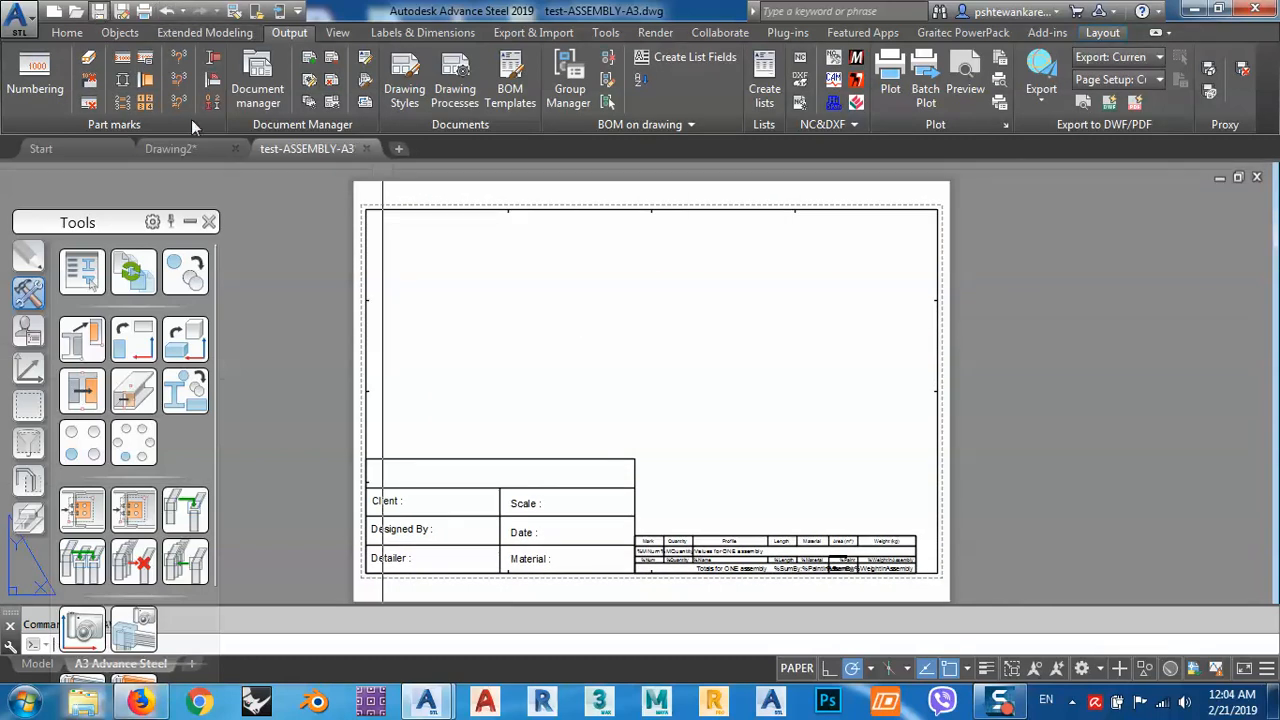
Create a detail of the selected assembly in Drawing2 using the GSF-assembly drawing style and the test-ASSEMBLY-A3.dwg prototype, as drawing number 005.
click(196, 150)
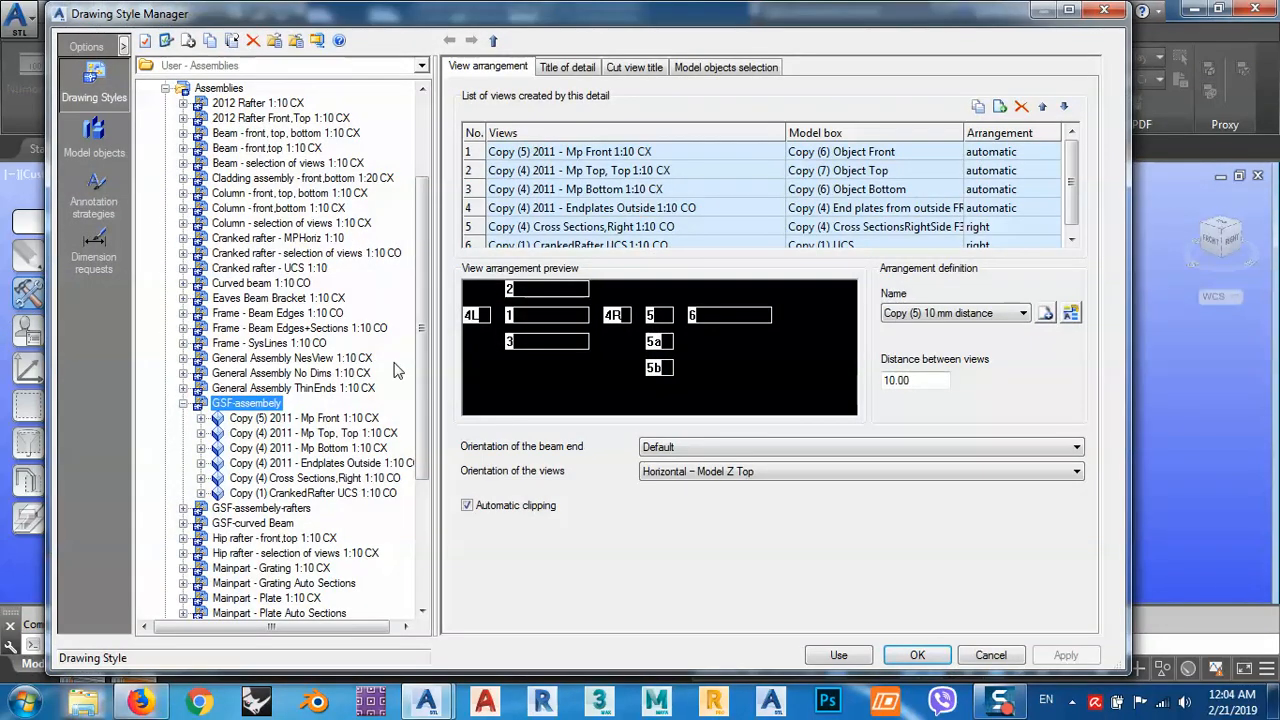
click(837, 652)
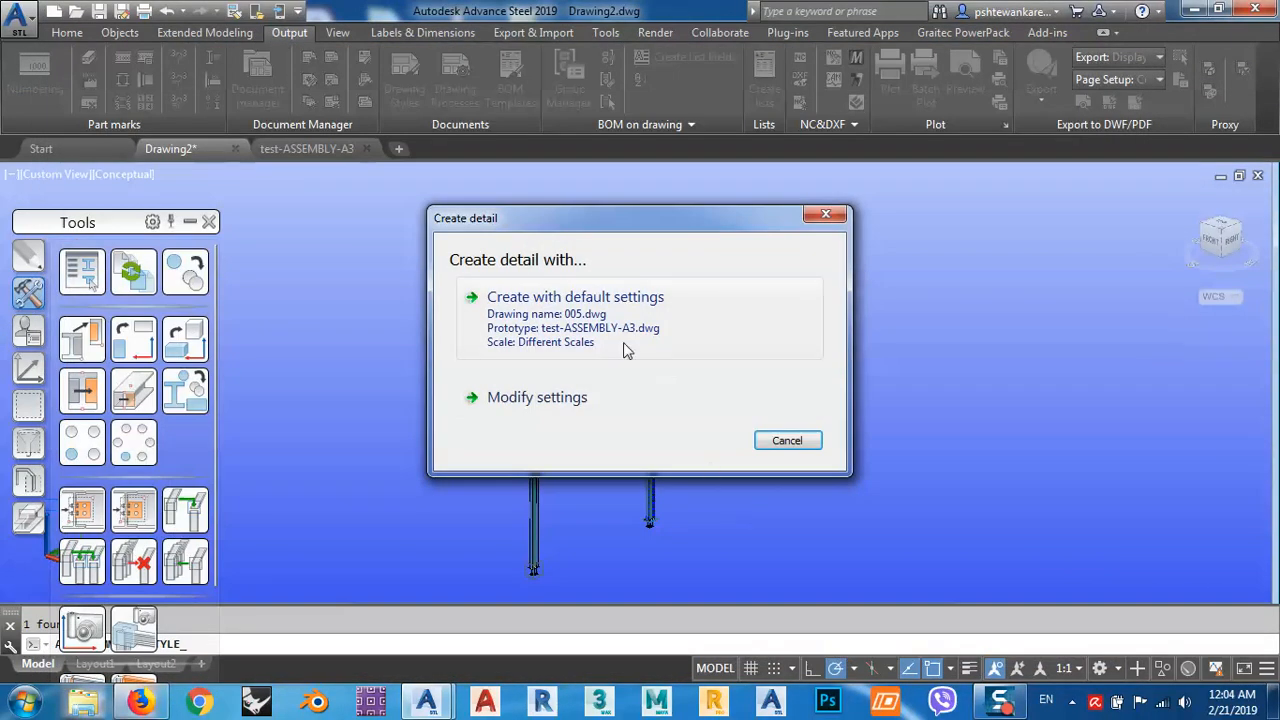
click(575, 405)
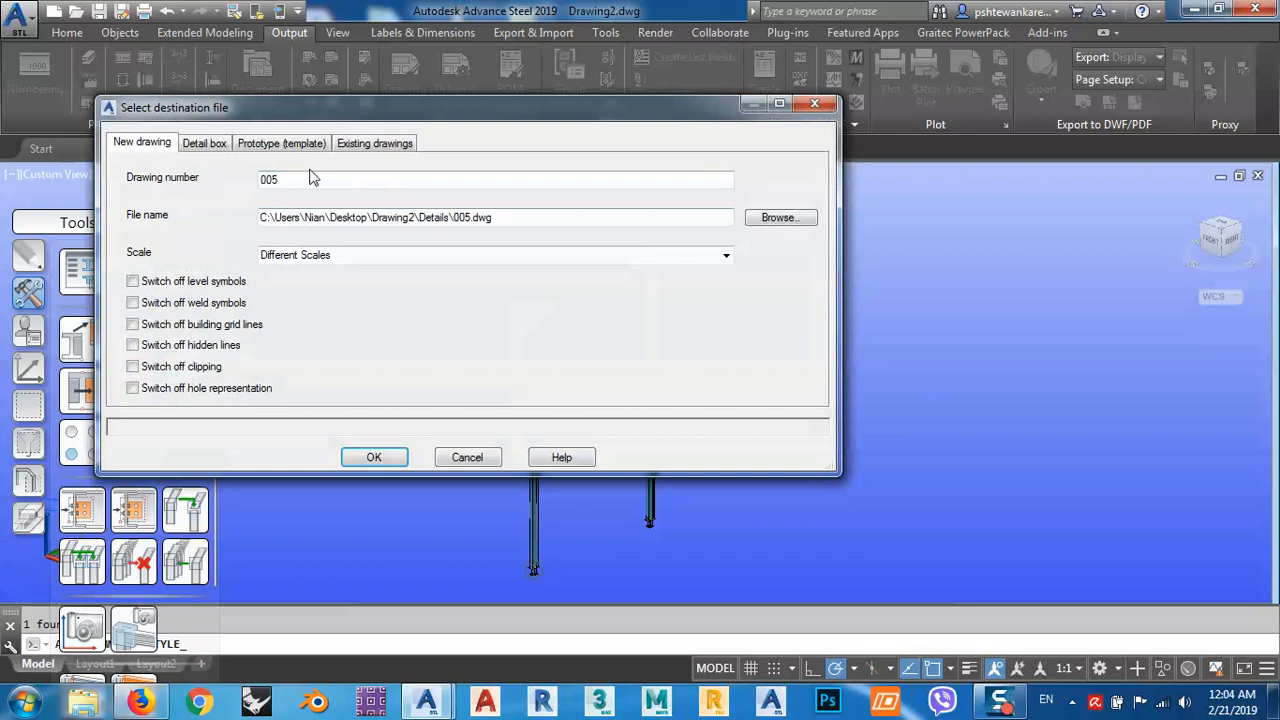
click(286, 147)
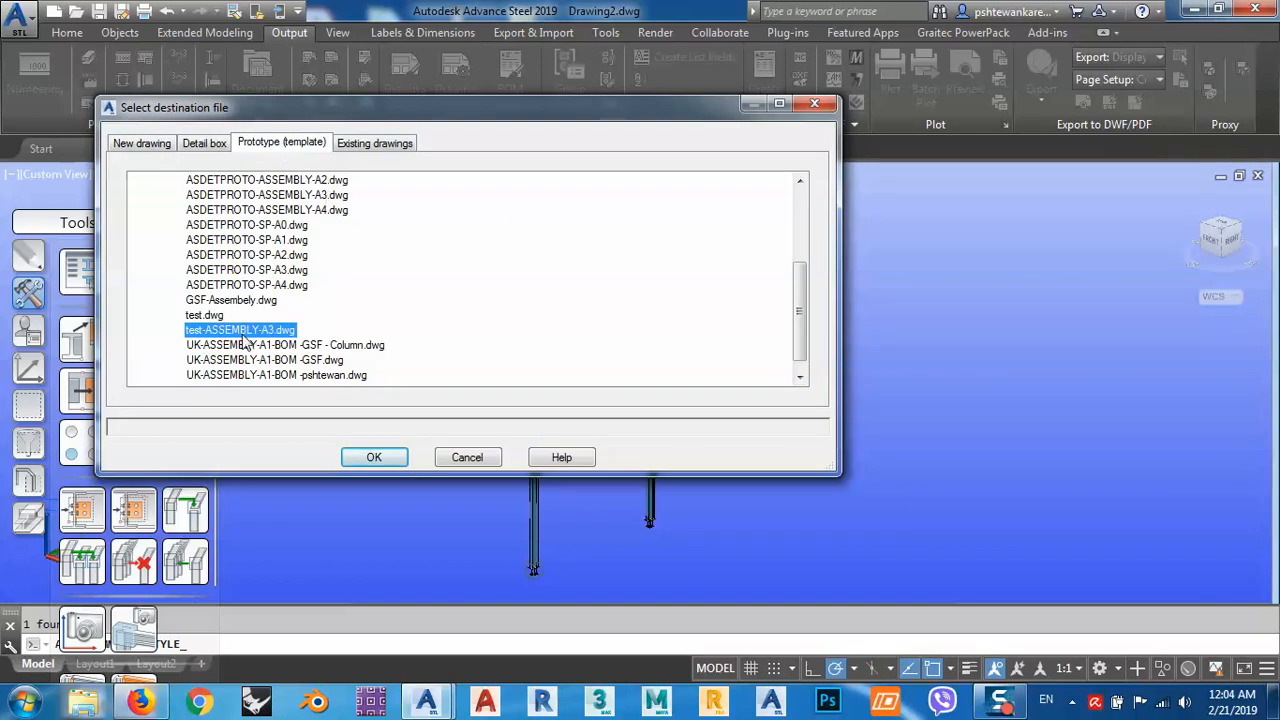
drag(805, 310, 787, 388)
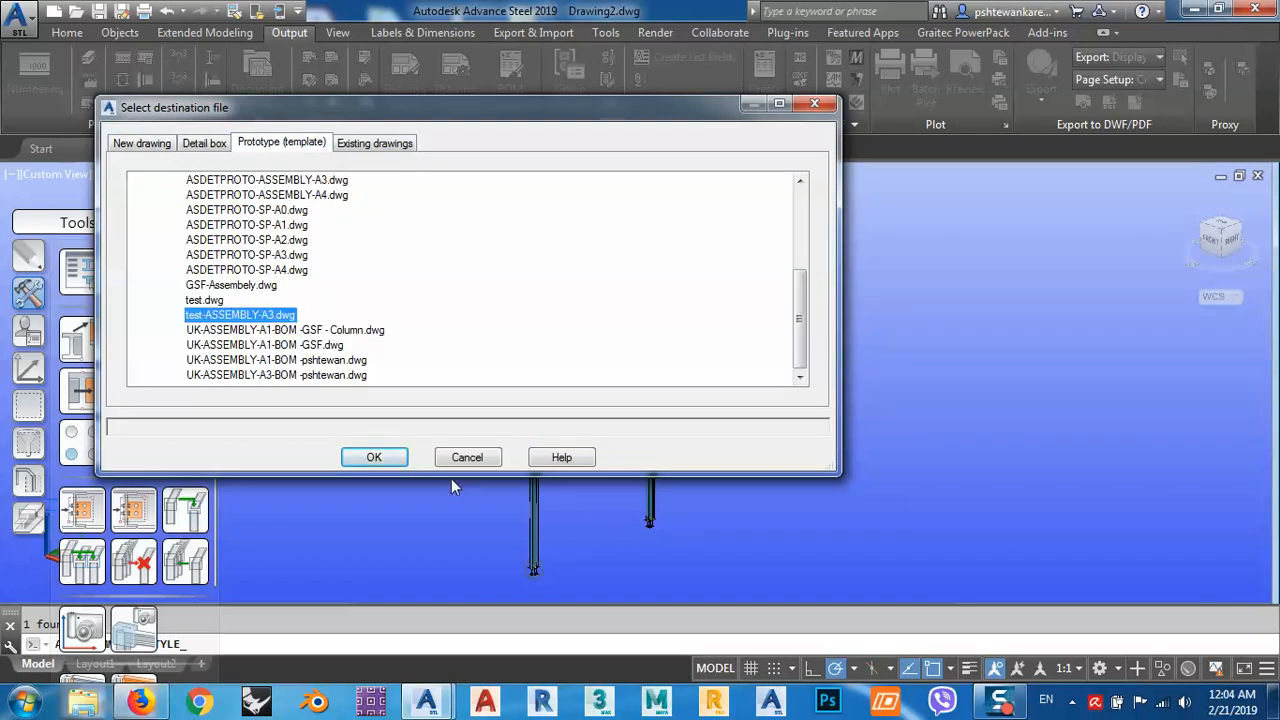
click(374, 457)
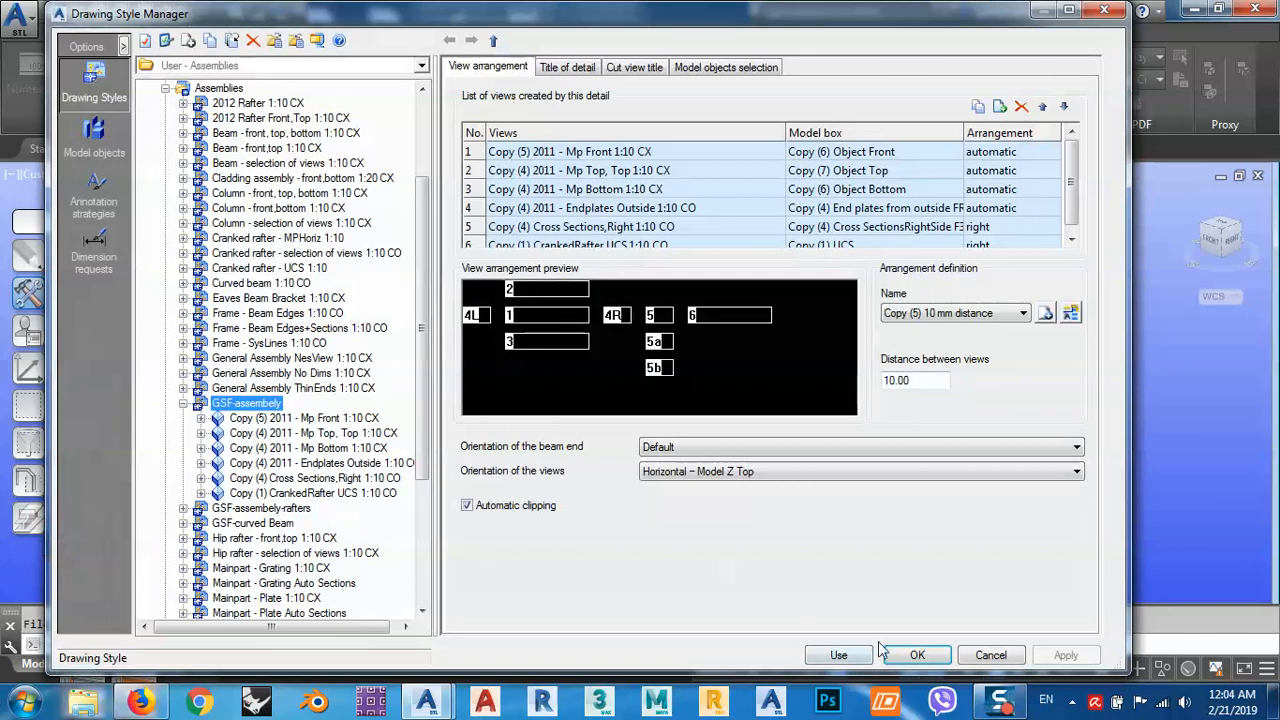
click(912, 655)
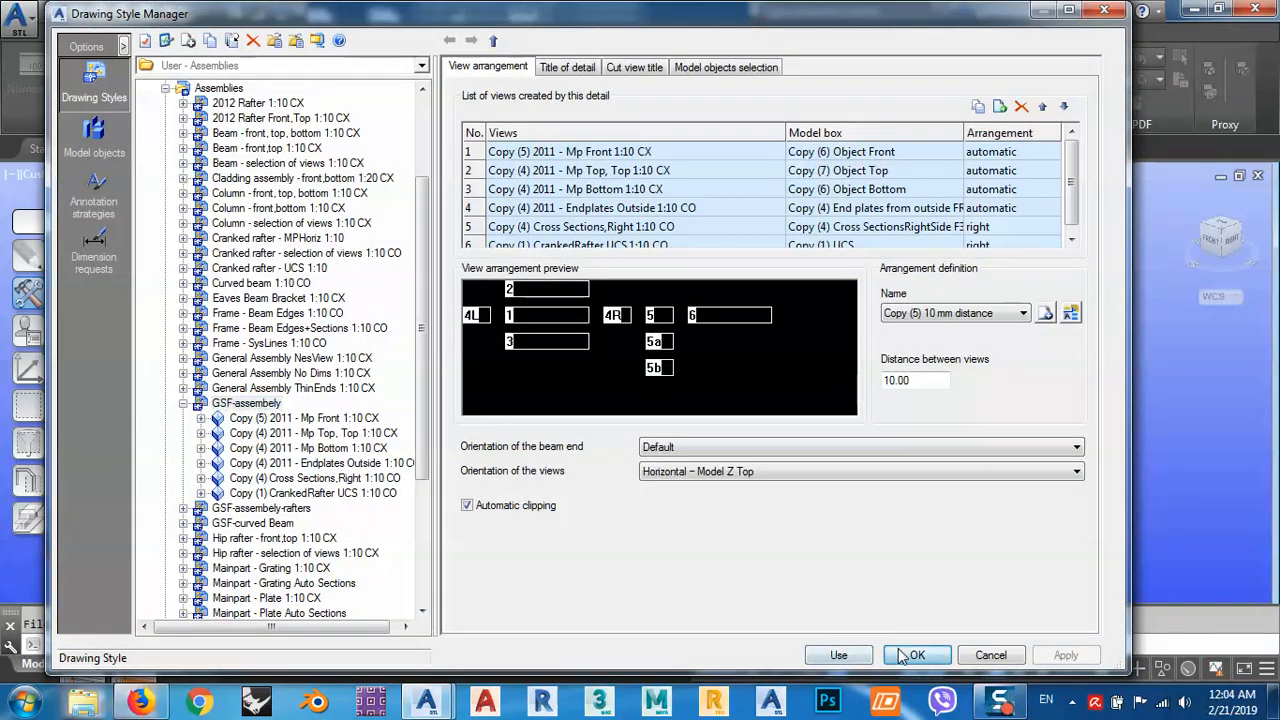
Open the newly created assembly detail 005 from the selected assembly in the model.
right_click(730, 278)
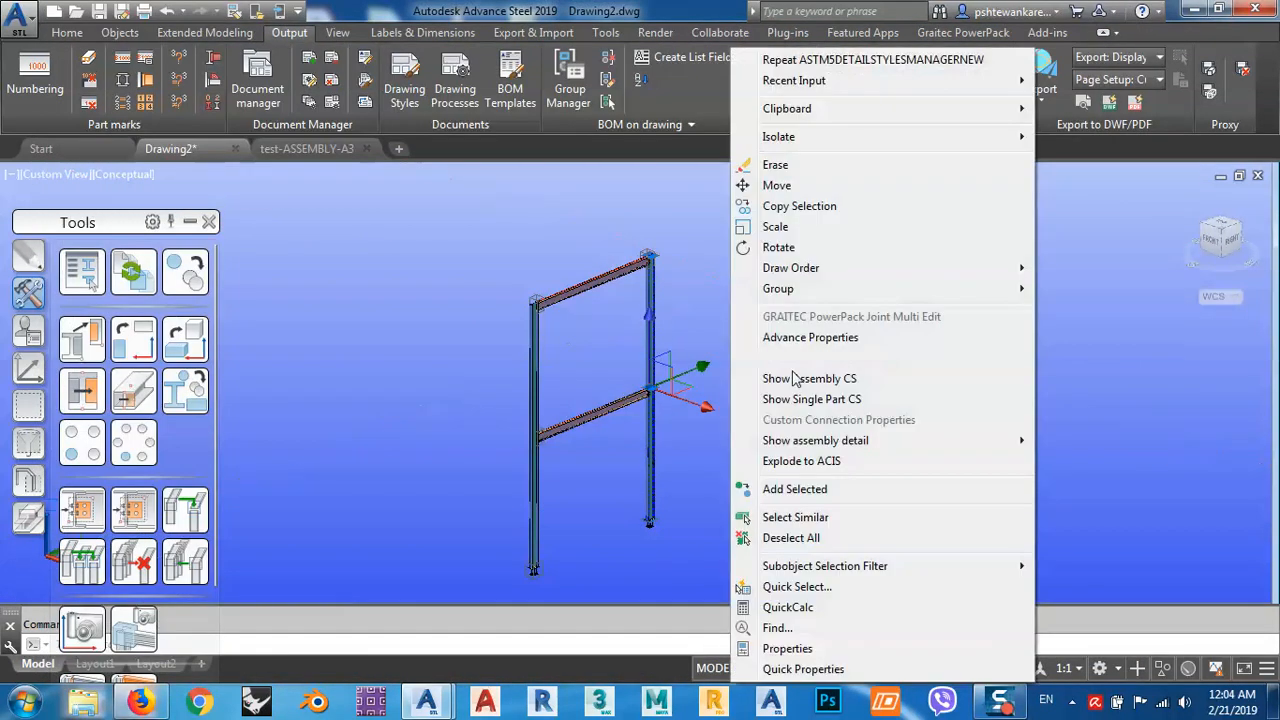
mouse_move(898, 446)
click(1060, 523)
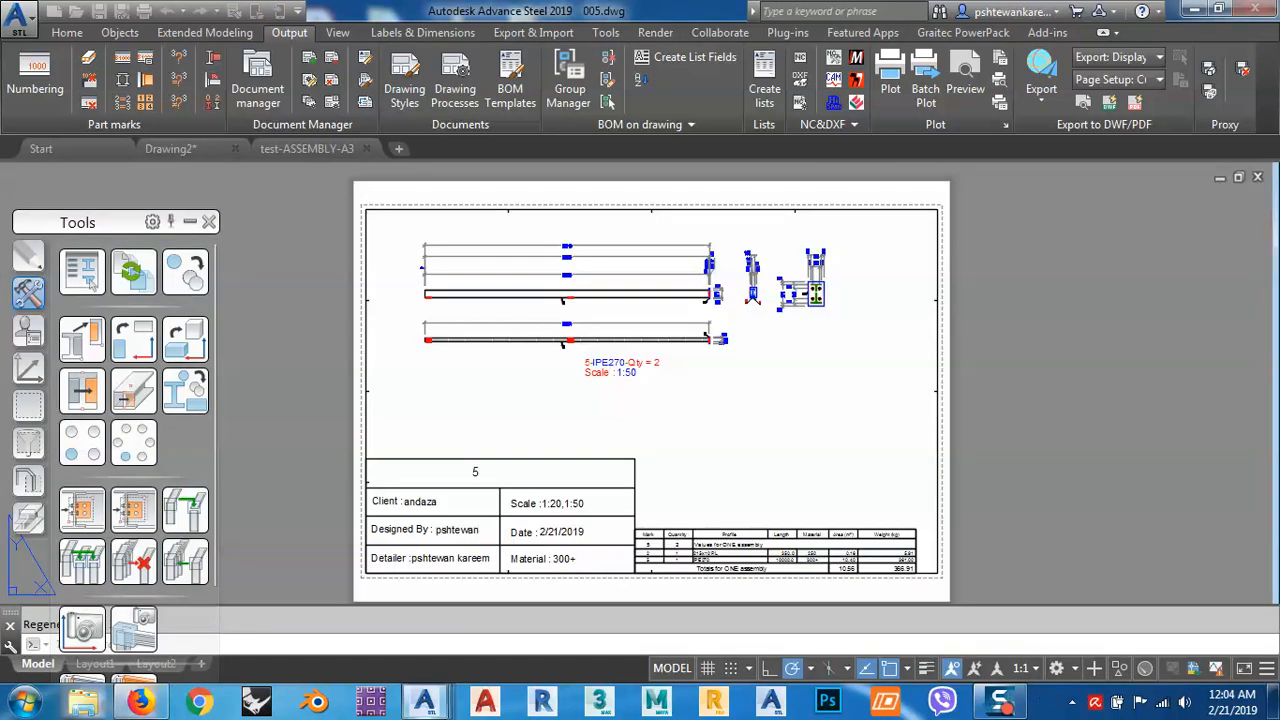
Examine the title block fields and the dimension text and lines in the beam and section views of detail 005.
scroll(484, 450, up, 6)
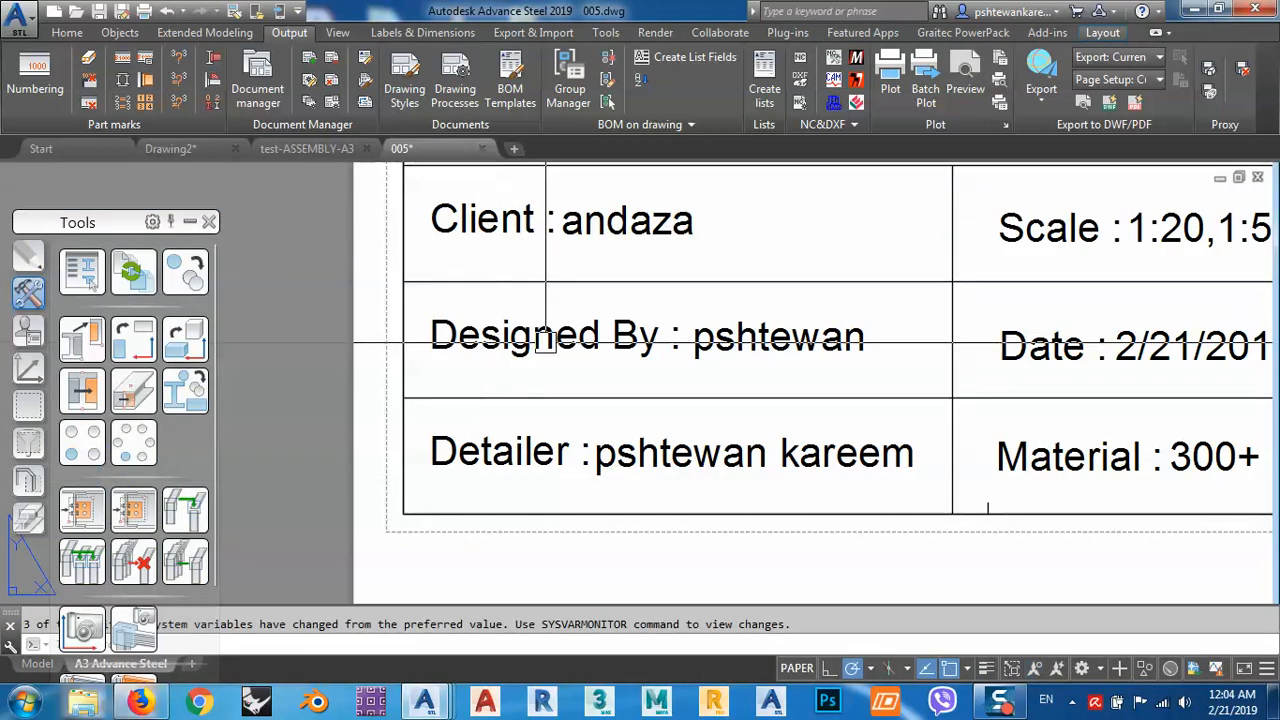
scroll(496, 469, down, 4)
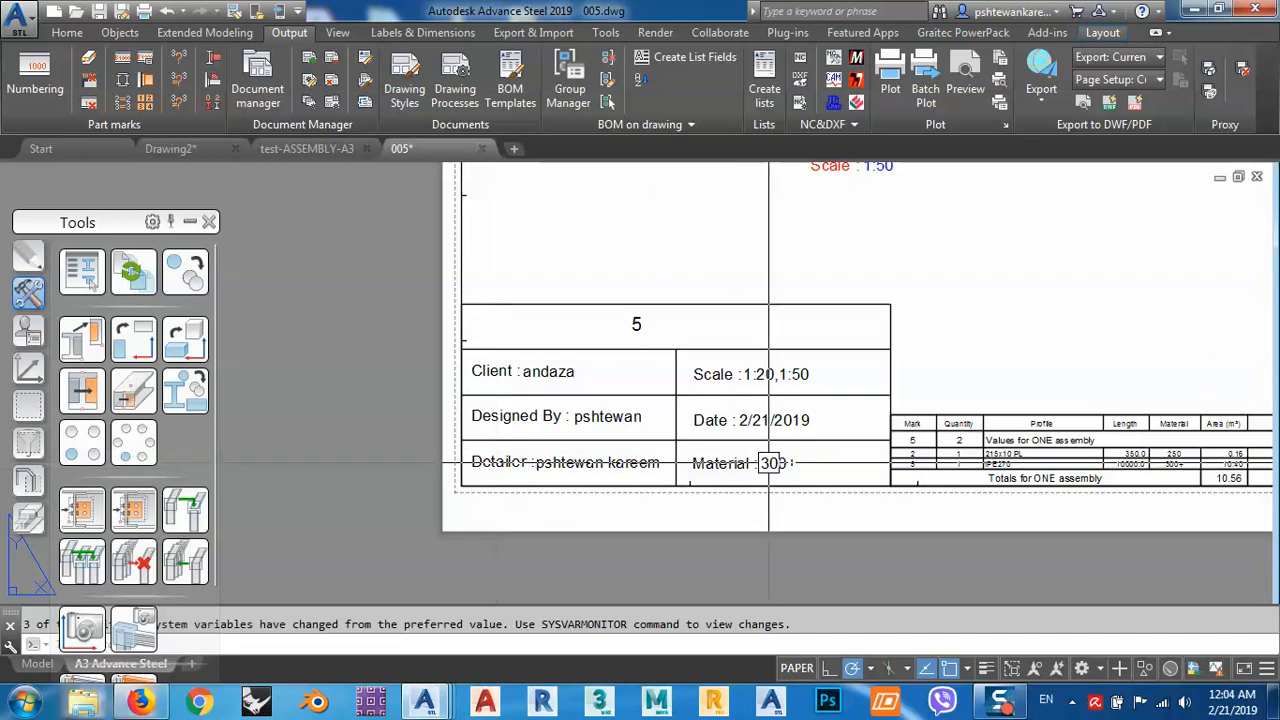
middle_drag(1016, 224, 862, 309)
scroll(755, 330, up, 9)
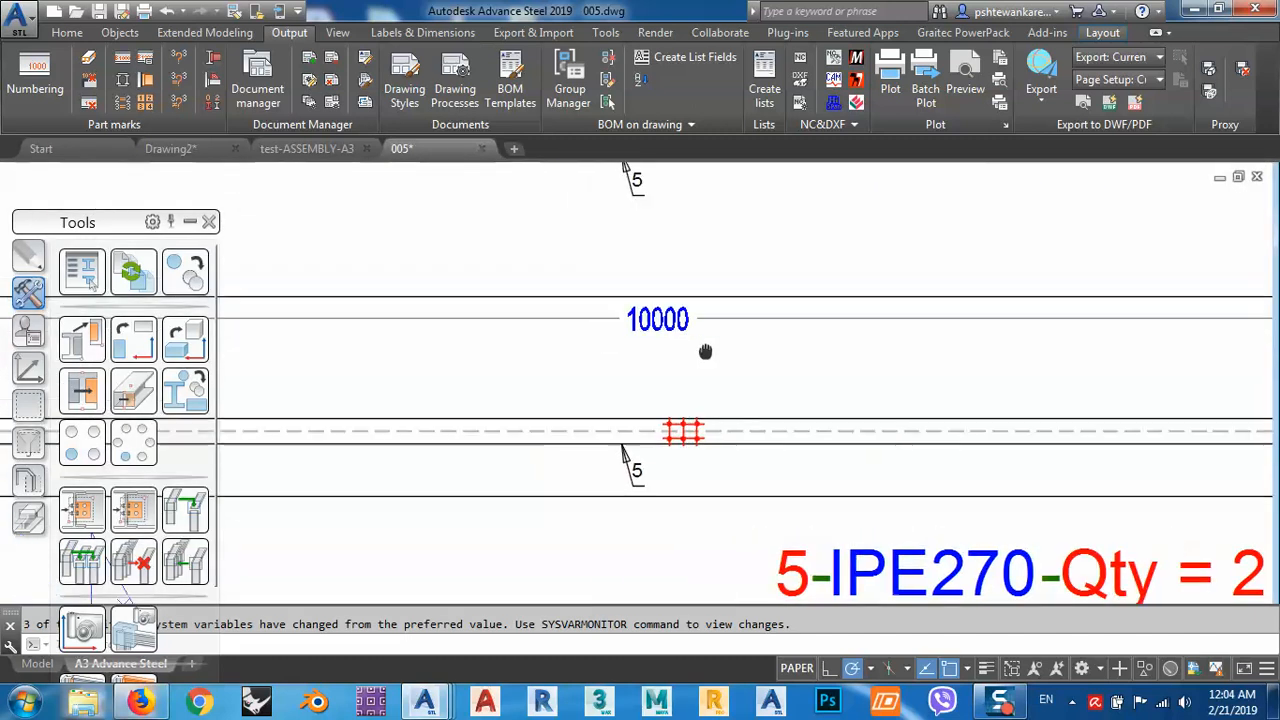
scroll(755, 330, up, 2)
scroll(777, 330, down, 6)
middle_drag(450, 328, 508, 334)
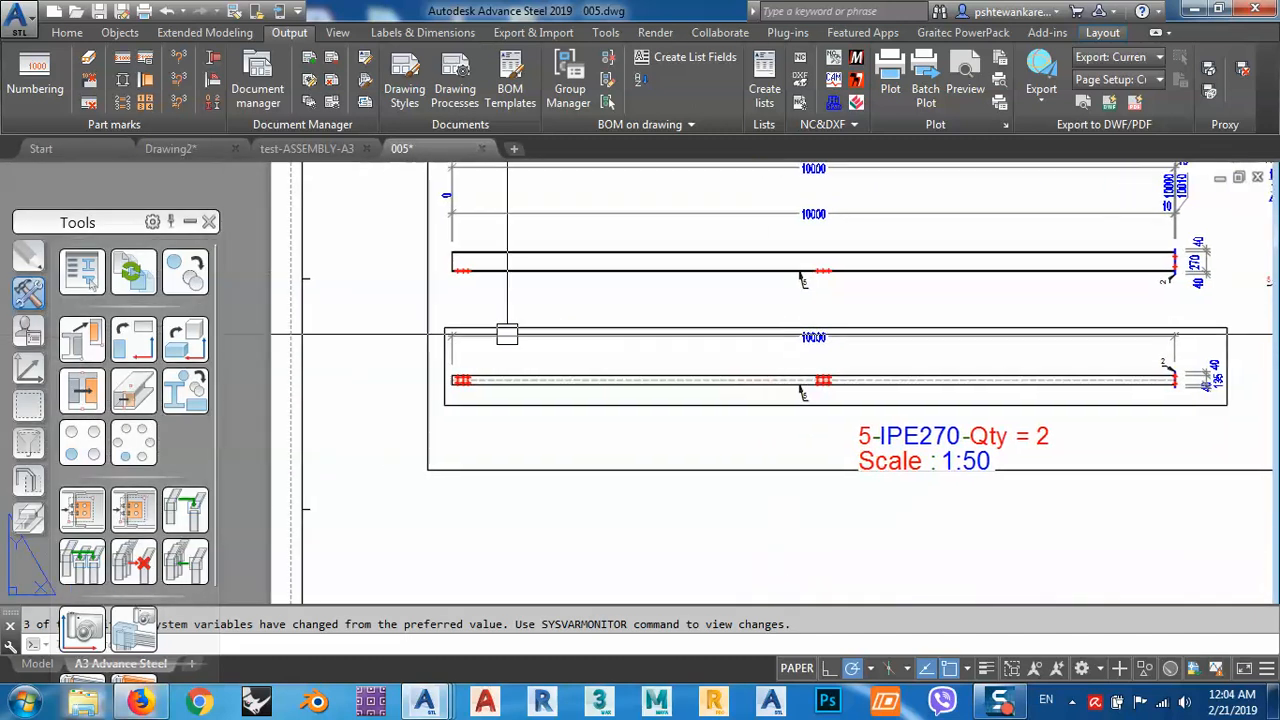
scroll(413, 350, up, 4)
scroll(375, 392, down, 6)
middle_drag(597, 305, 560, 445)
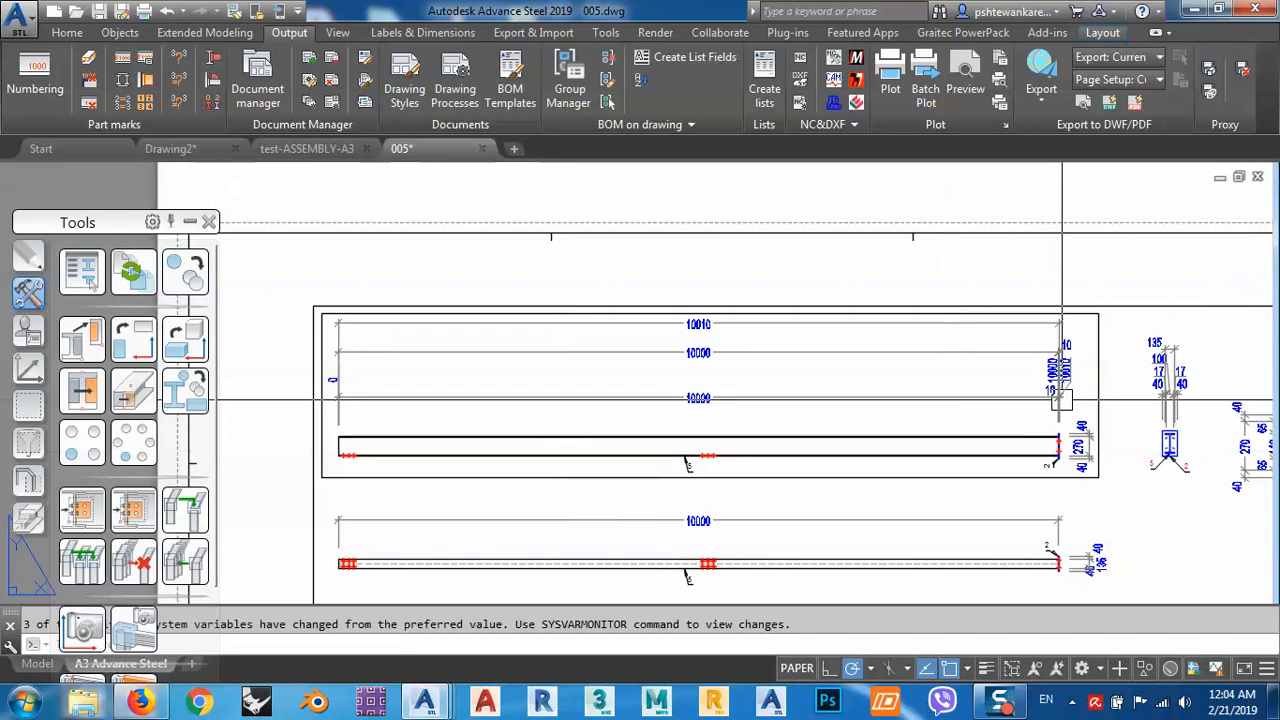
middle_drag(1127, 378, 906, 338)
scroll(906, 338, down, 8)
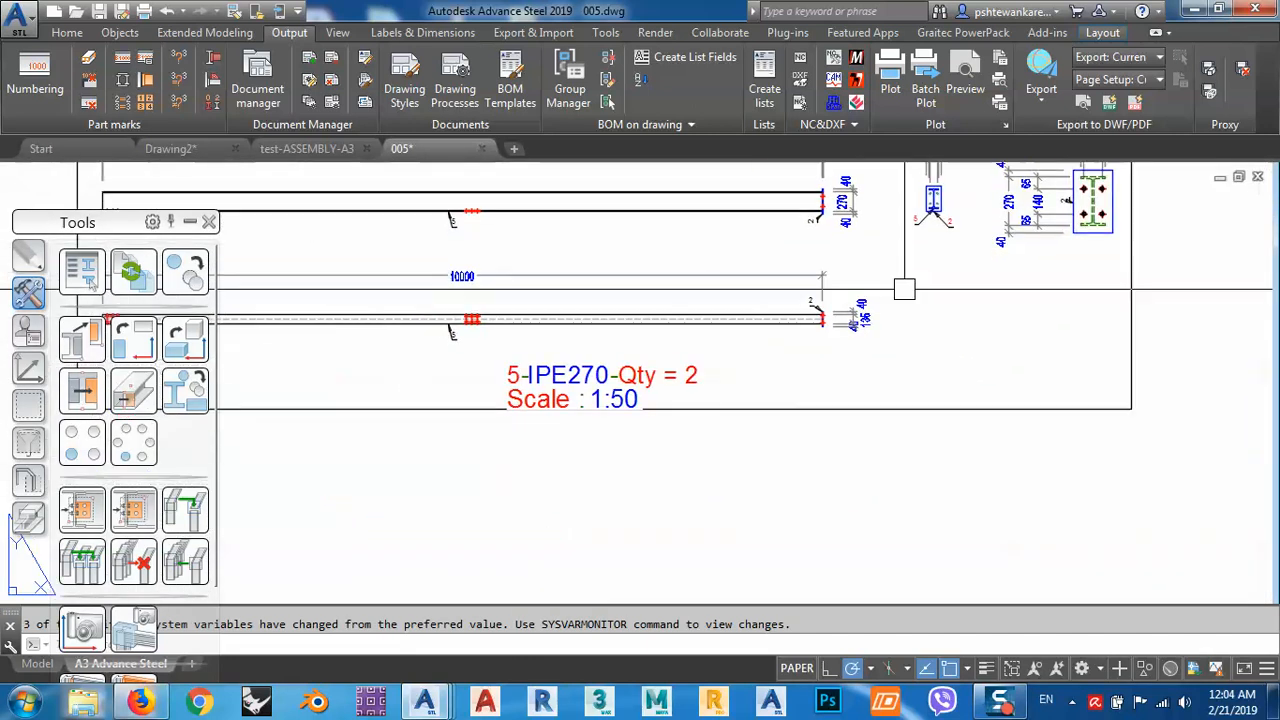
scroll(700, 340, up, 5)
scroll(690, 340, down, 5)
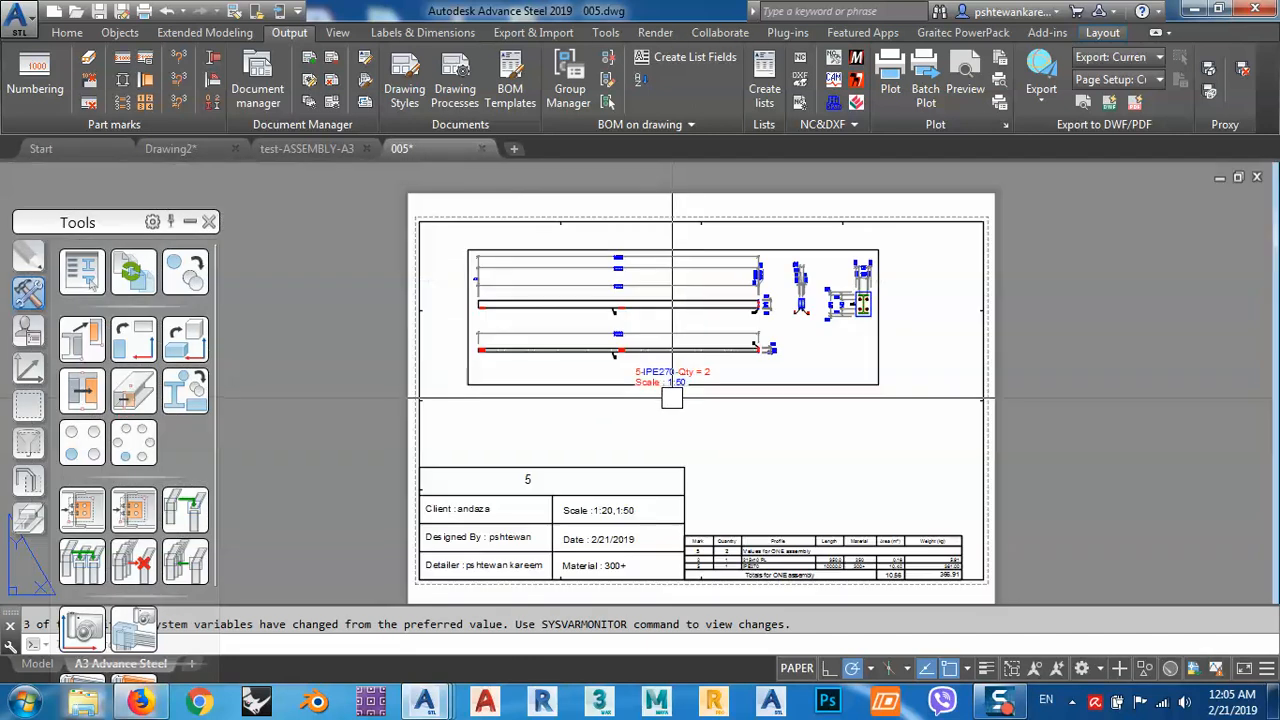
Examine the parts list table and the overall A3 sheet layout of detail 005.
middle_drag(663, 389, 754, 339)
scroll(745, 460, up, 6)
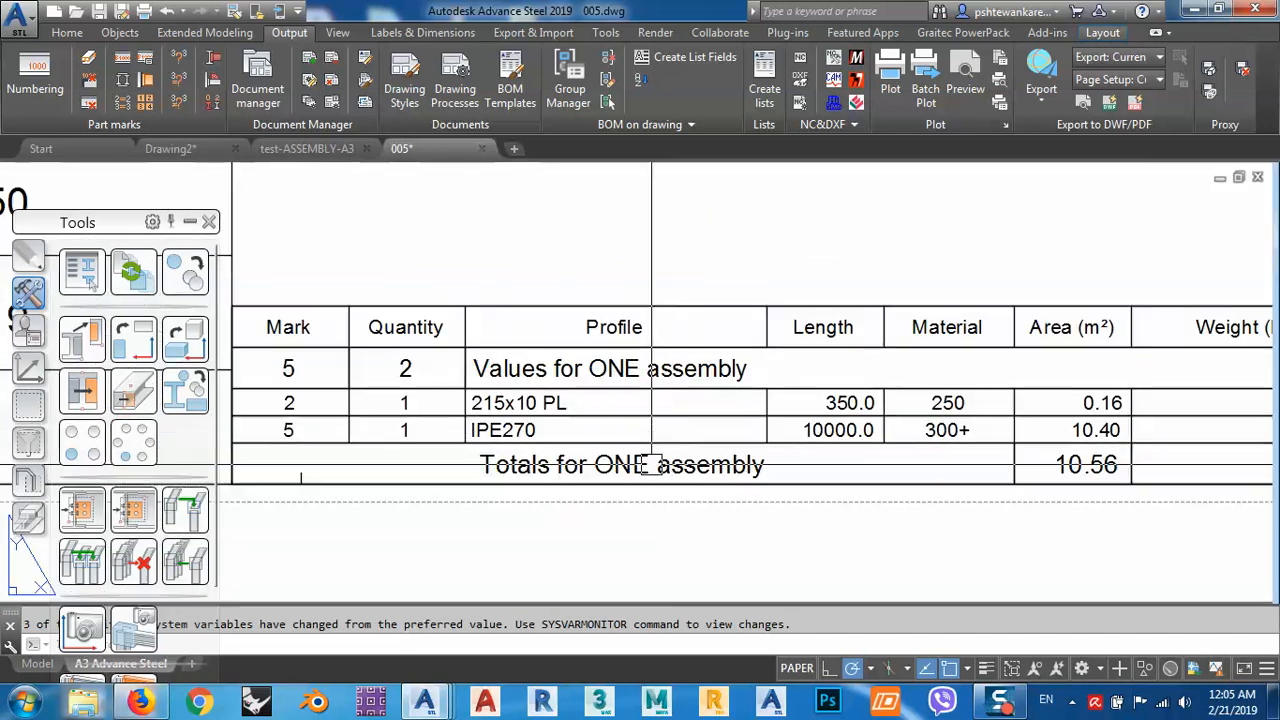
scroll(491, 430, down, 6)
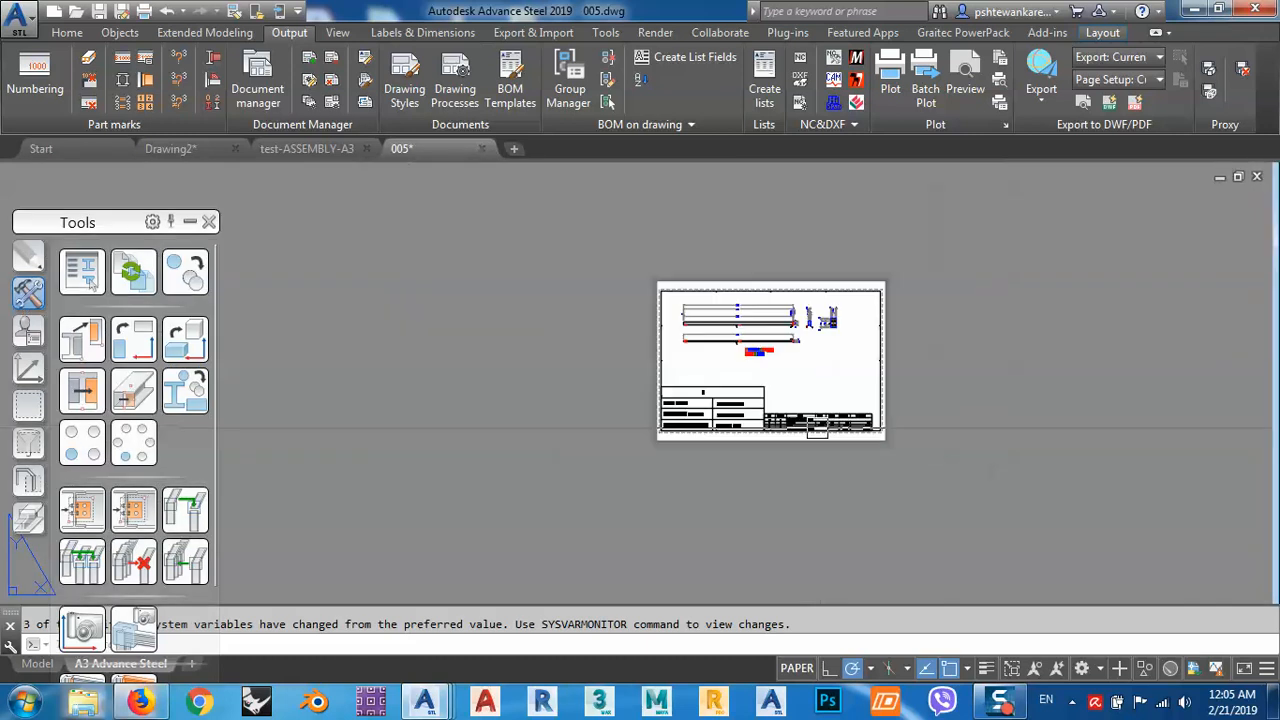
middle_drag(491, 430, 464, 465)
scroll(744, 410, up, 4)
middle_drag(744, 410, 688, 393)
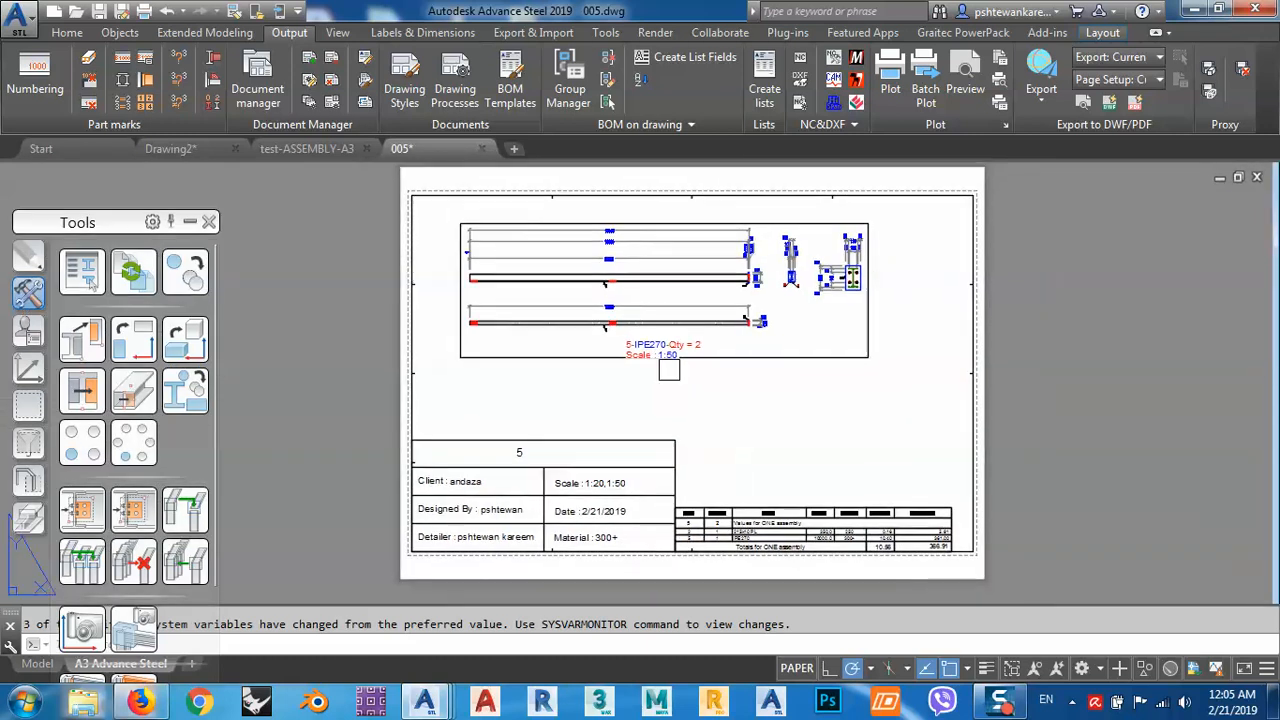
middle_drag(800, 361, 766, 366)
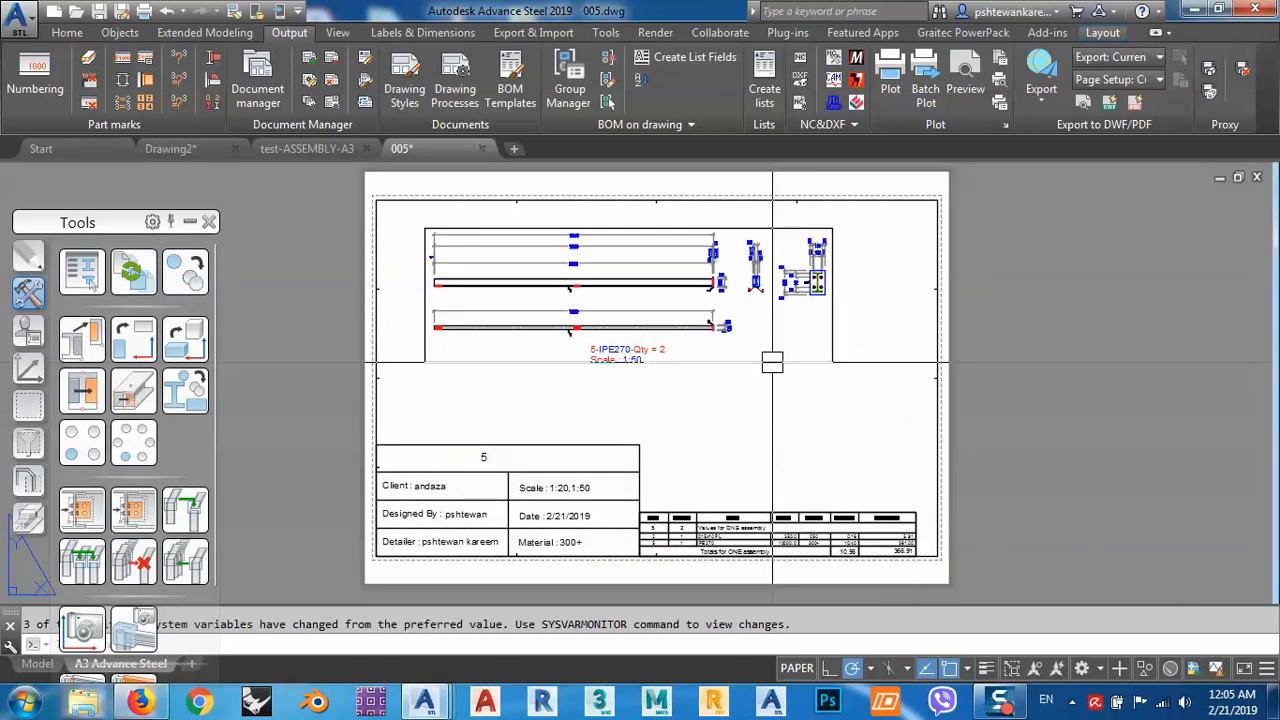